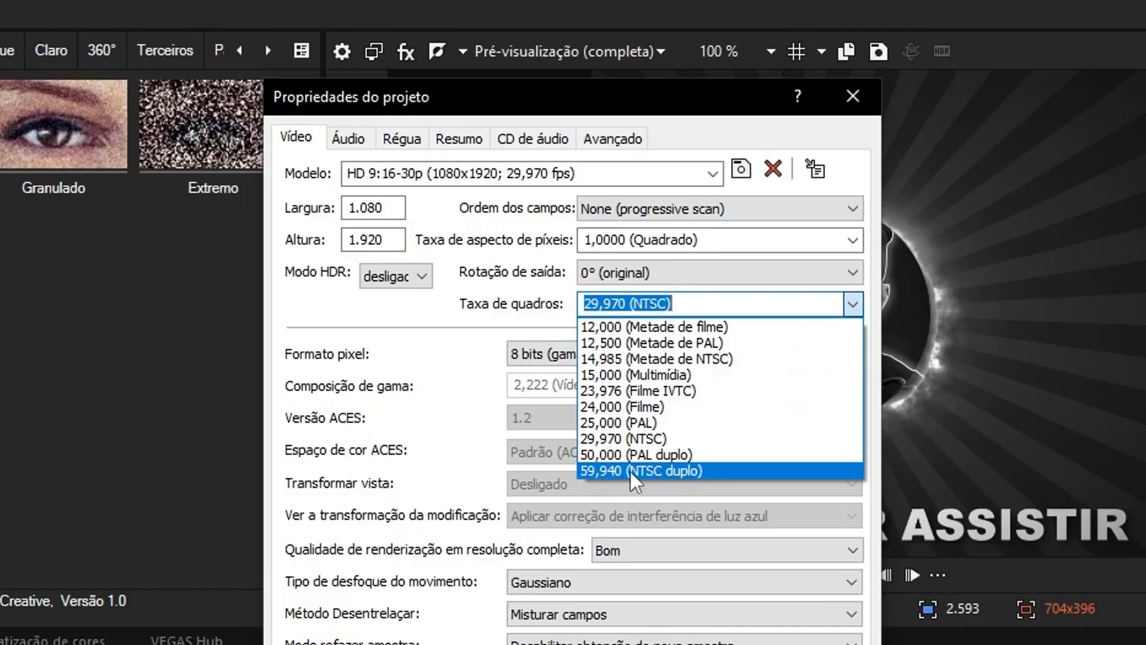
Set the project frame rate to 59,940 (NTSC duplo) and accept the project properties
click(626, 469)
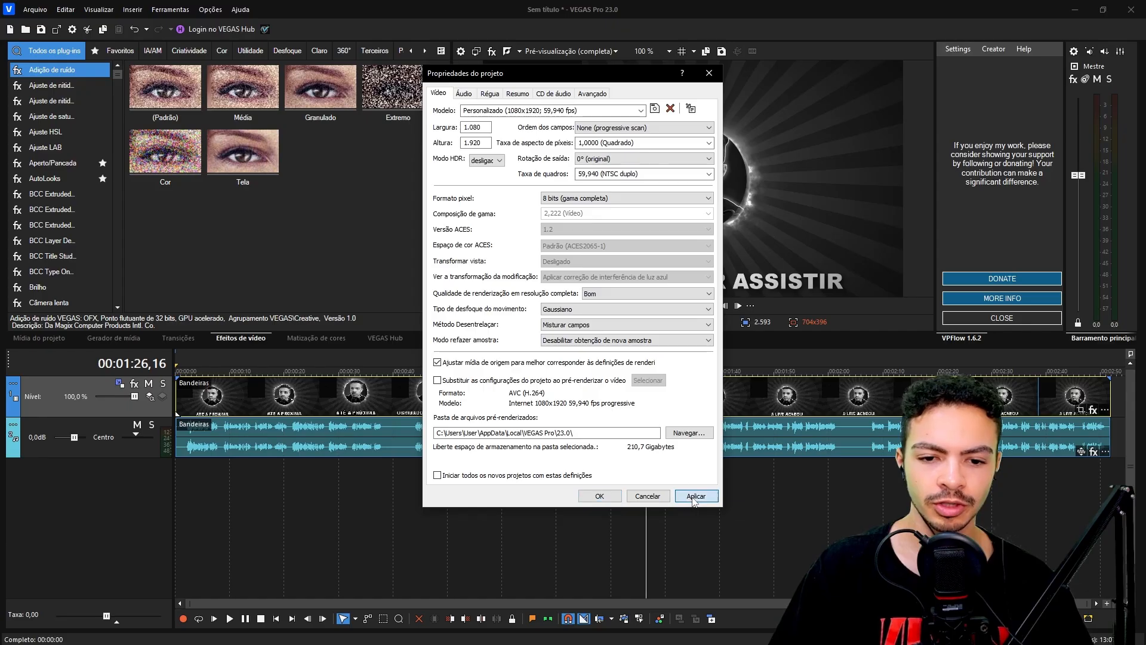
click(600, 496)
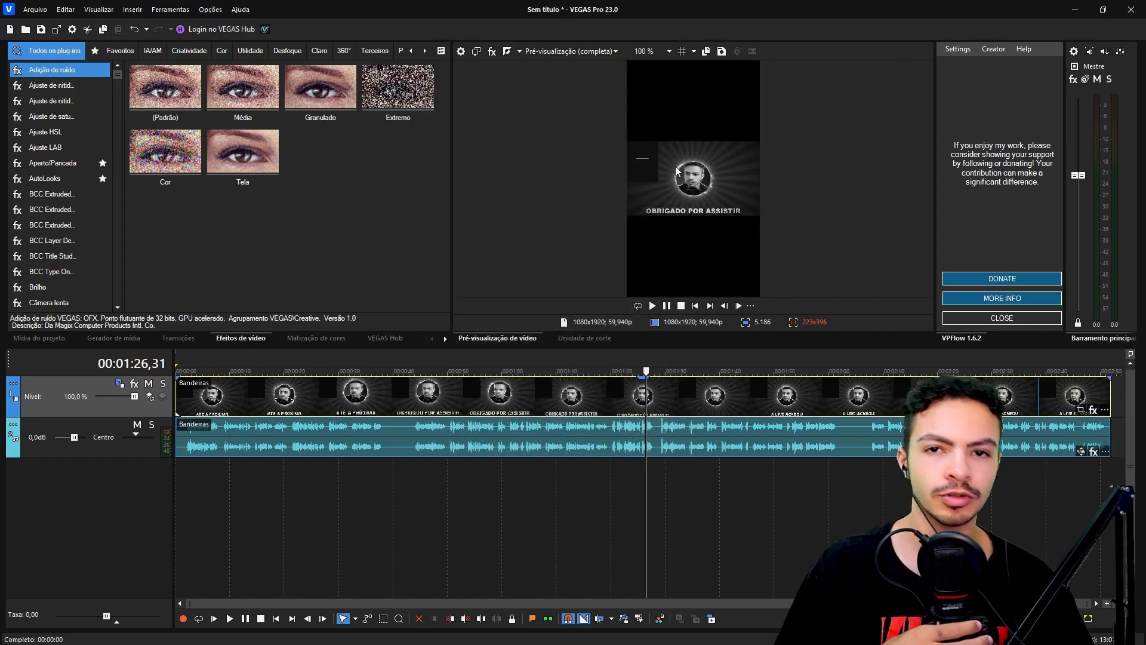
Delete the video event of the Bandeiras clip, keeping its audio event on the timeline
click(525, 395)
click(484, 400)
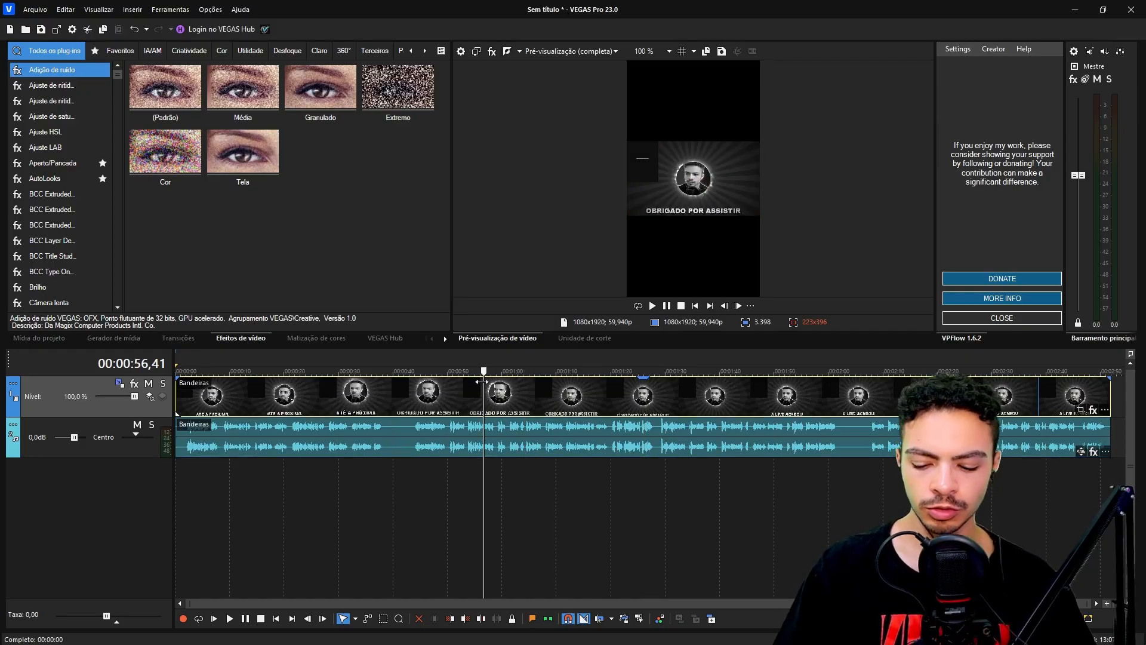
key(Delete)
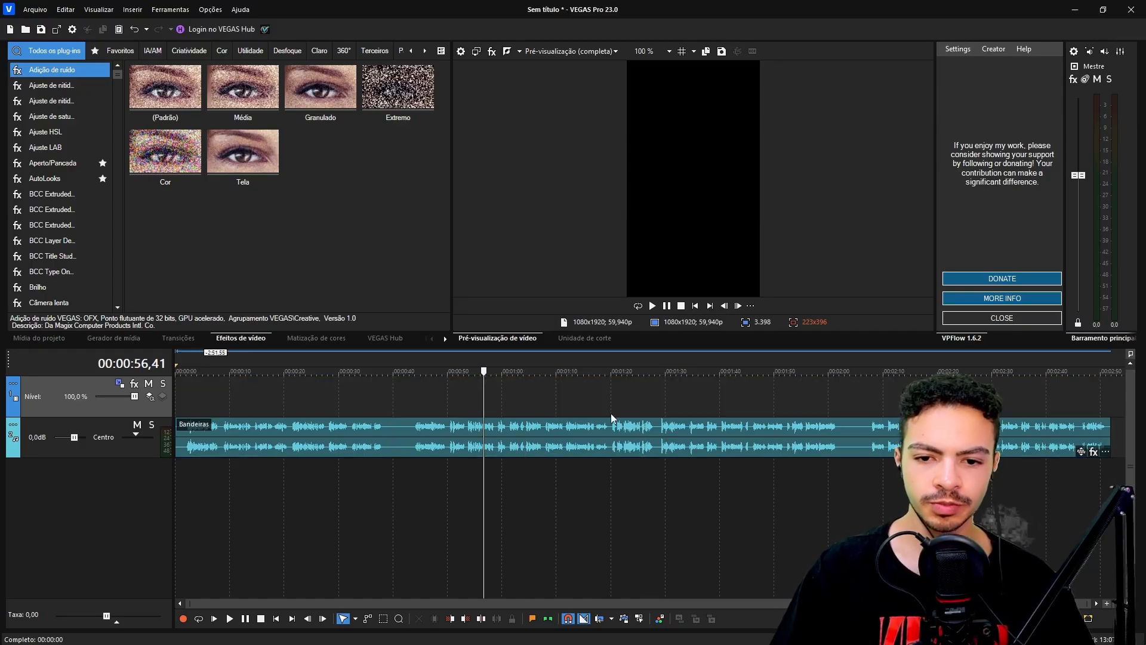
click(520, 431)
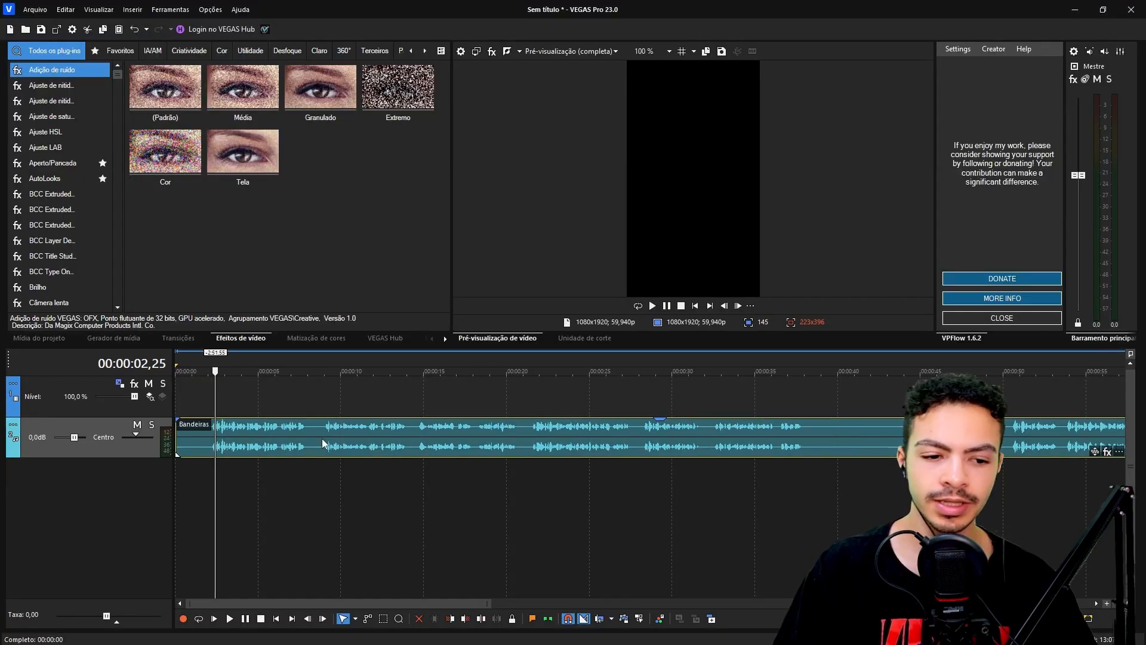
scroll(321, 438, down, 2)
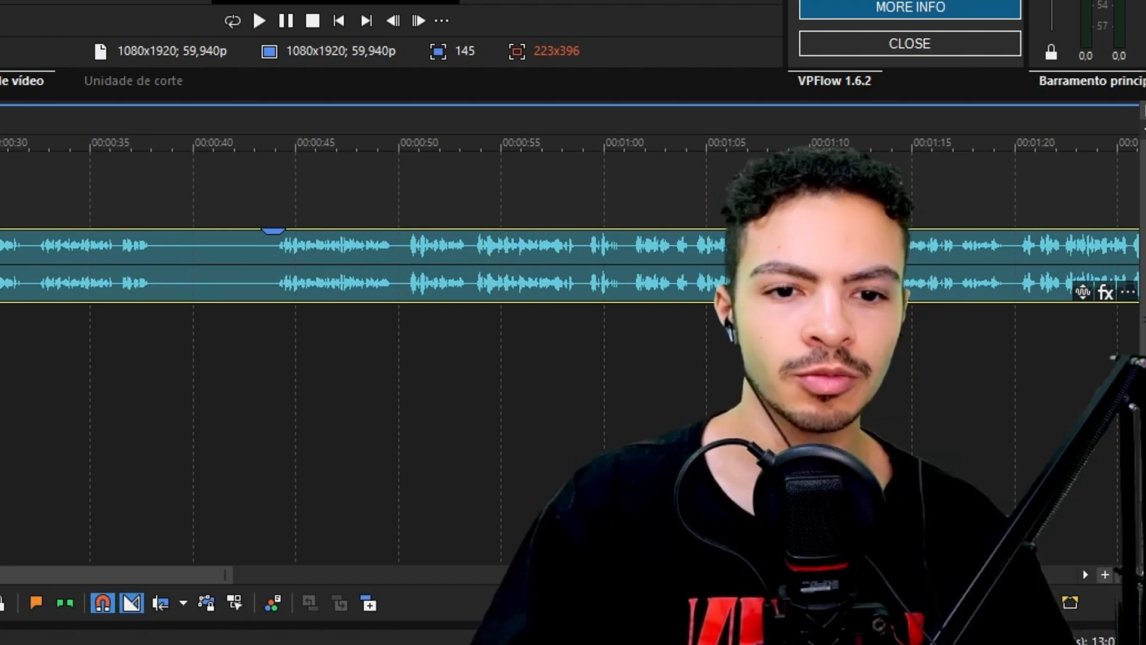
scroll(358, 358, down, 1)
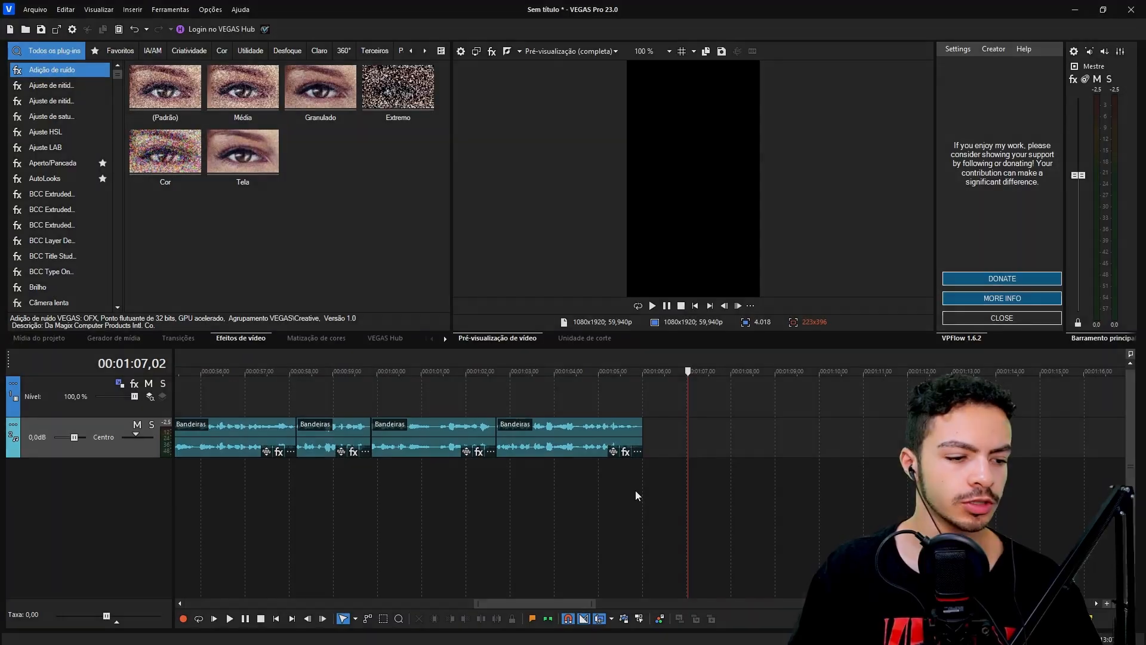
Inspect the last pieces of the cut Bandeiras audio and the overall length of the edited track
click(478, 439)
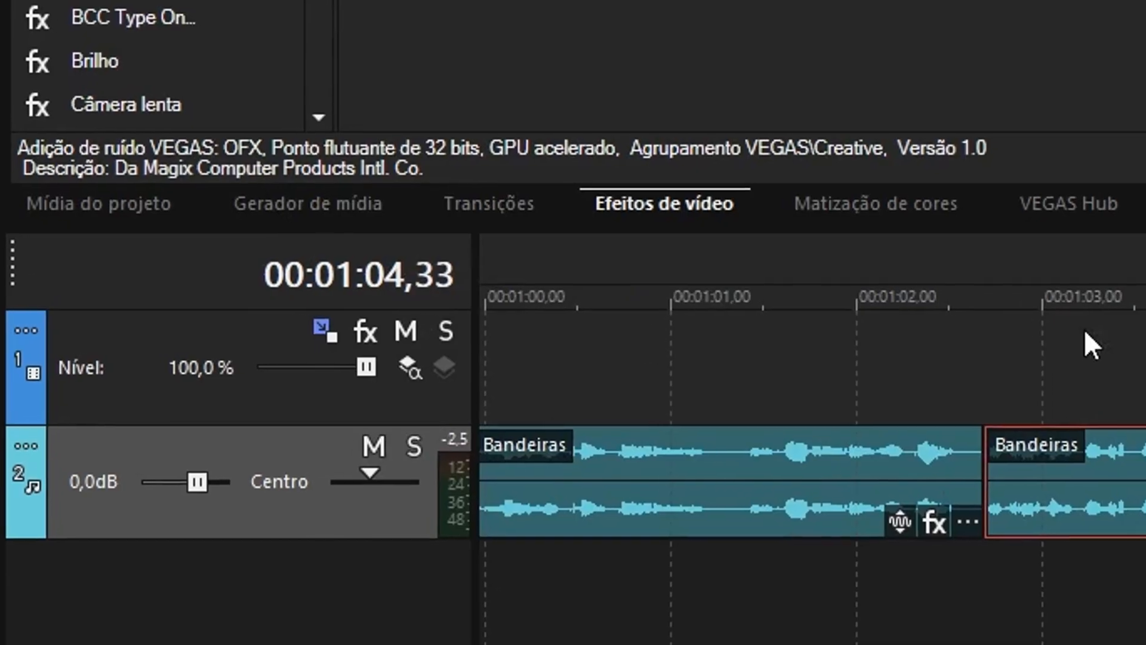
click(568, 400)
key(Right)
key(Right)
key(Right)
key(Right)
key(Right)
key(Right)
key(Right)
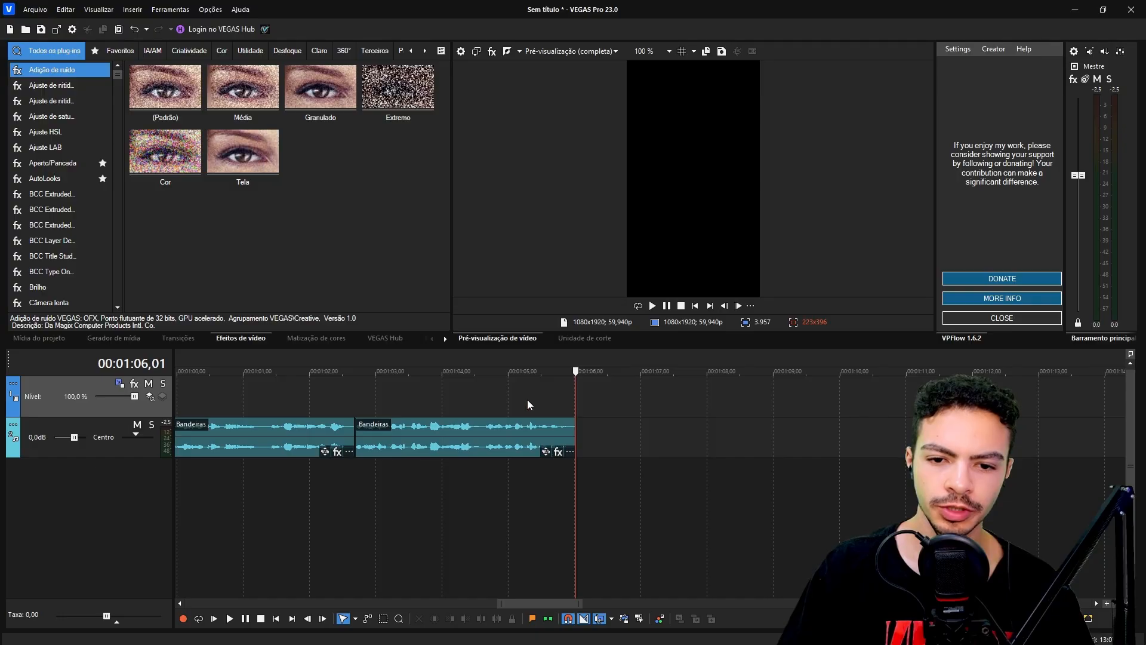
click(511, 435)
scroll(510, 436, down, 6)
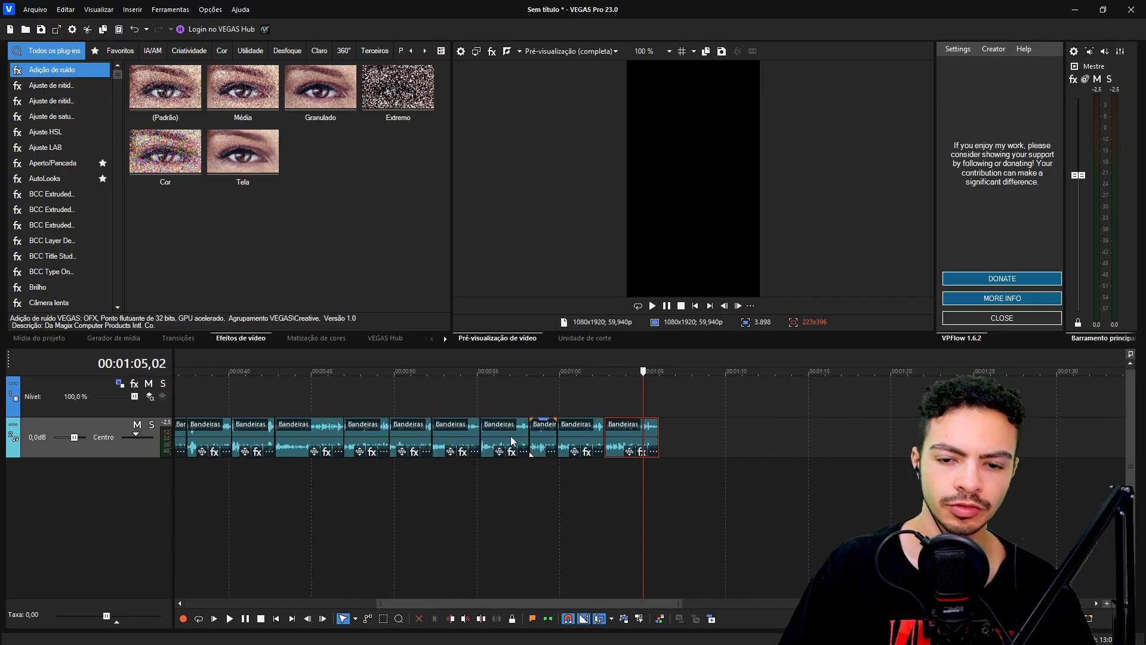
scroll(239, 454, down, 3)
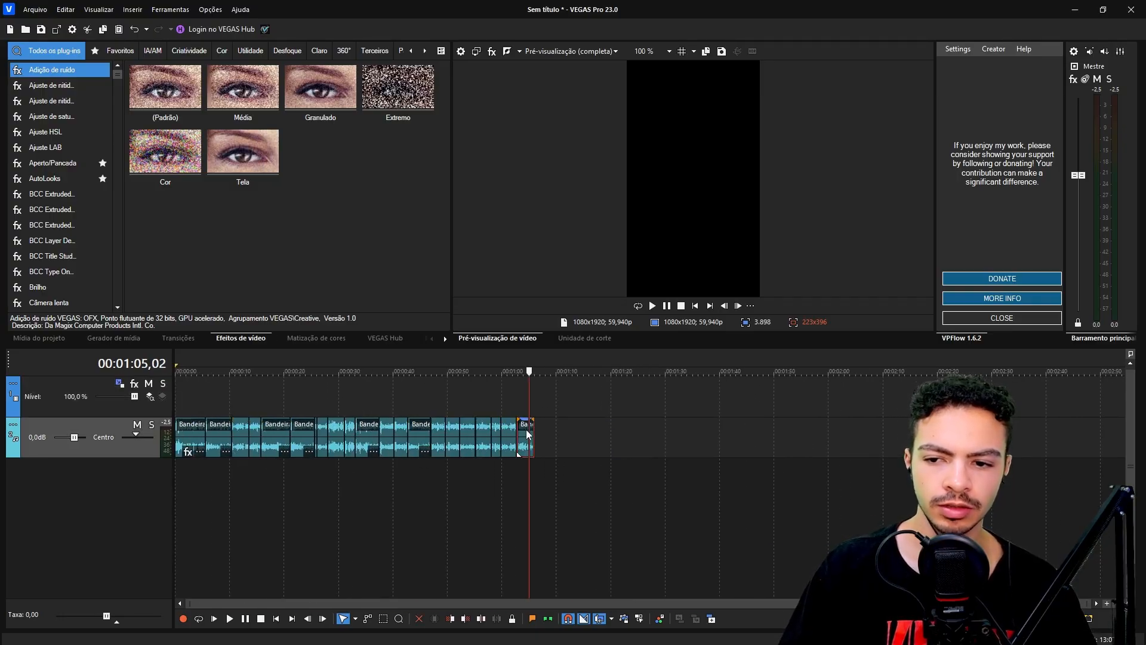
Select all the Bandeiras audio pieces and compress them together to a playback rate of 107,6%
key(ctrl+a)
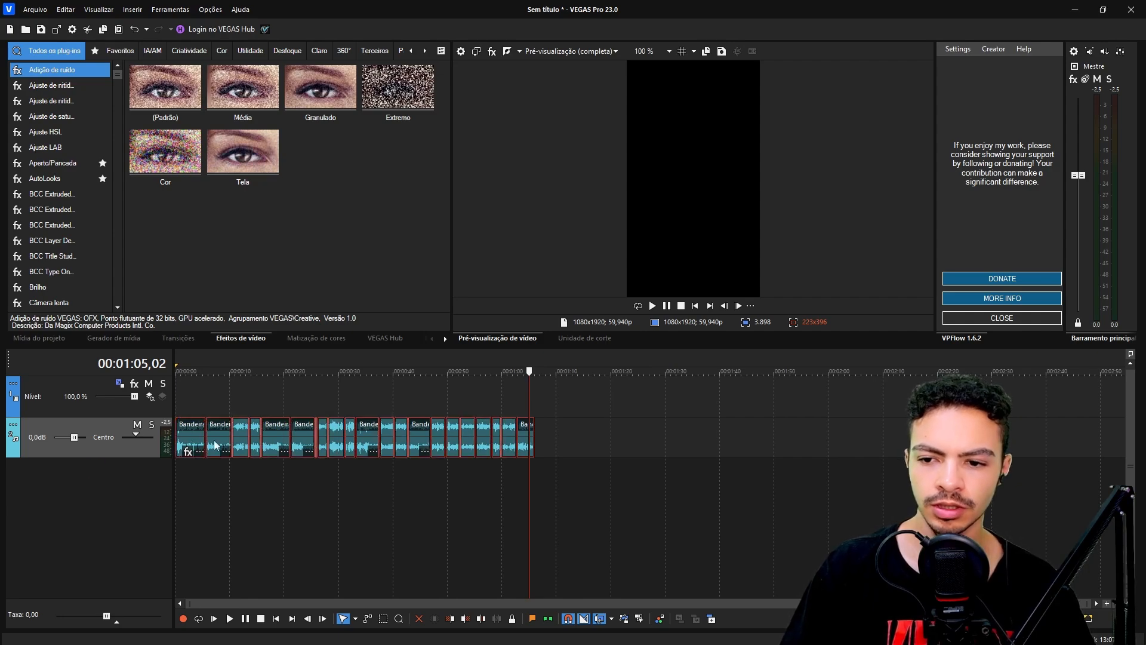
click(561, 419)
drag(580, 445, 78, 482)
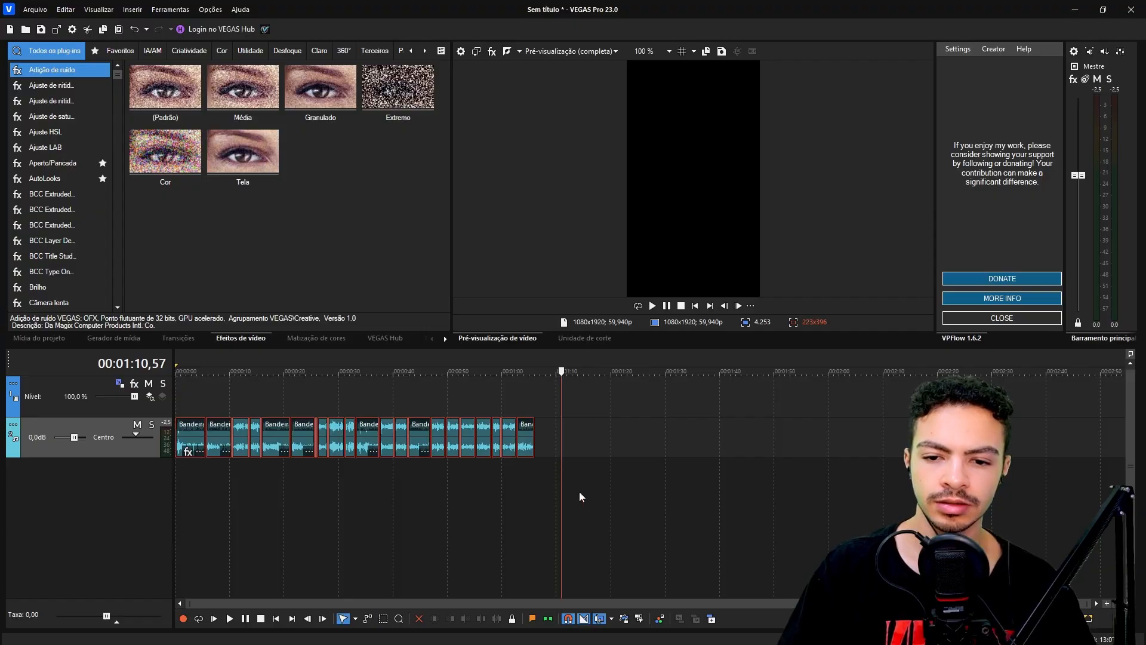
click(409, 398)
scroll(412, 396, up, 1)
drag(723, 455, 188, 395)
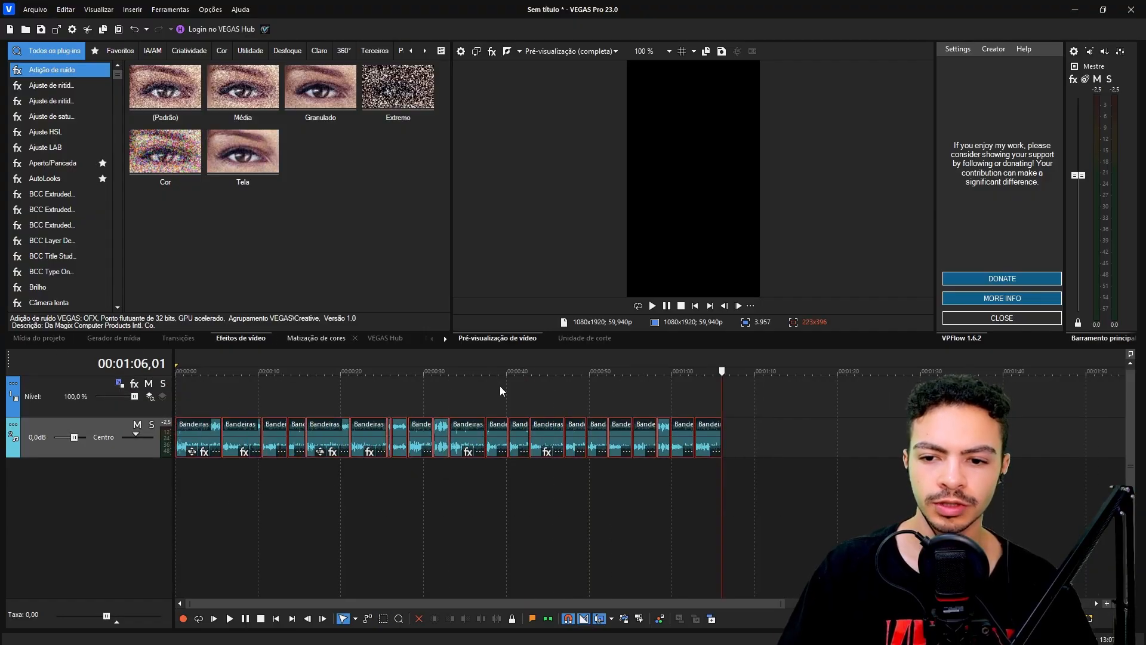
drag(721, 432, 630, 429)
scroll(687, 429, up, 2)
click(582, 429)
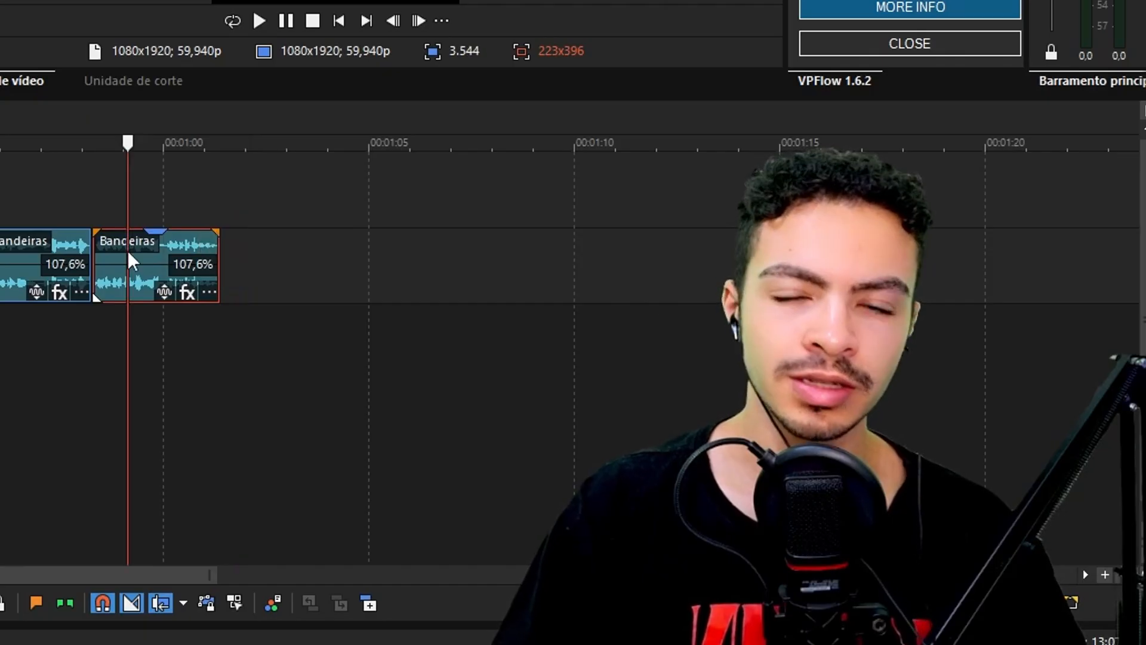
right_click(129, 254)
mouse_move(670, 559)
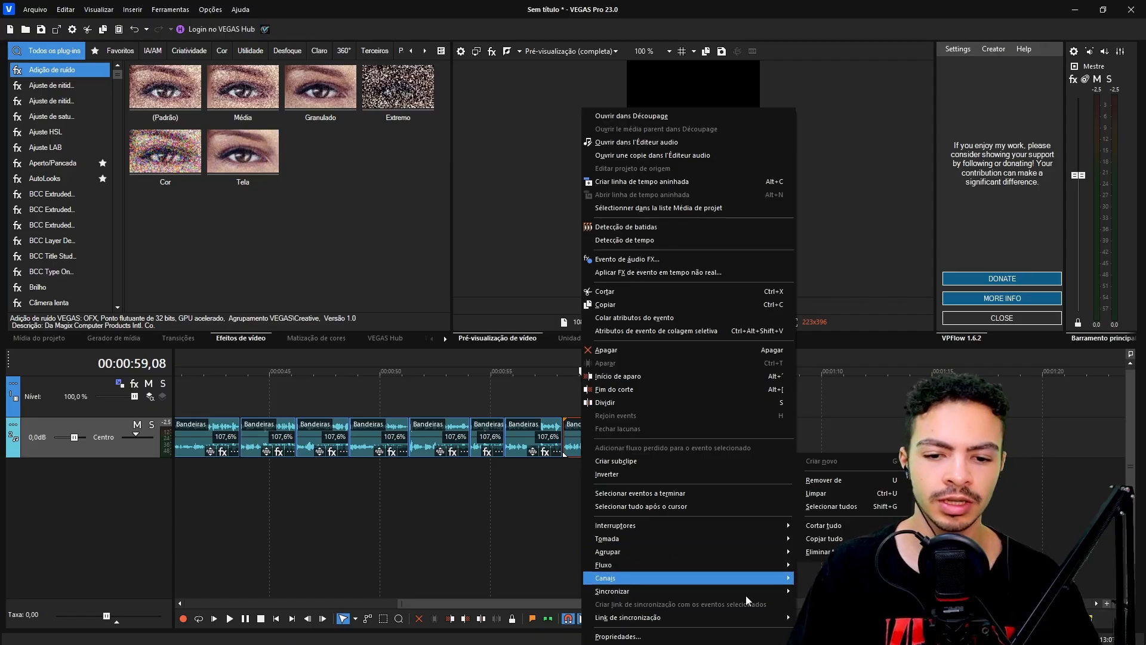
click(489, 394)
Play back the sped-up audio from about 15 seconds into the timeline
scroll(488, 394, down, 4)
click(301, 394)
key(space)
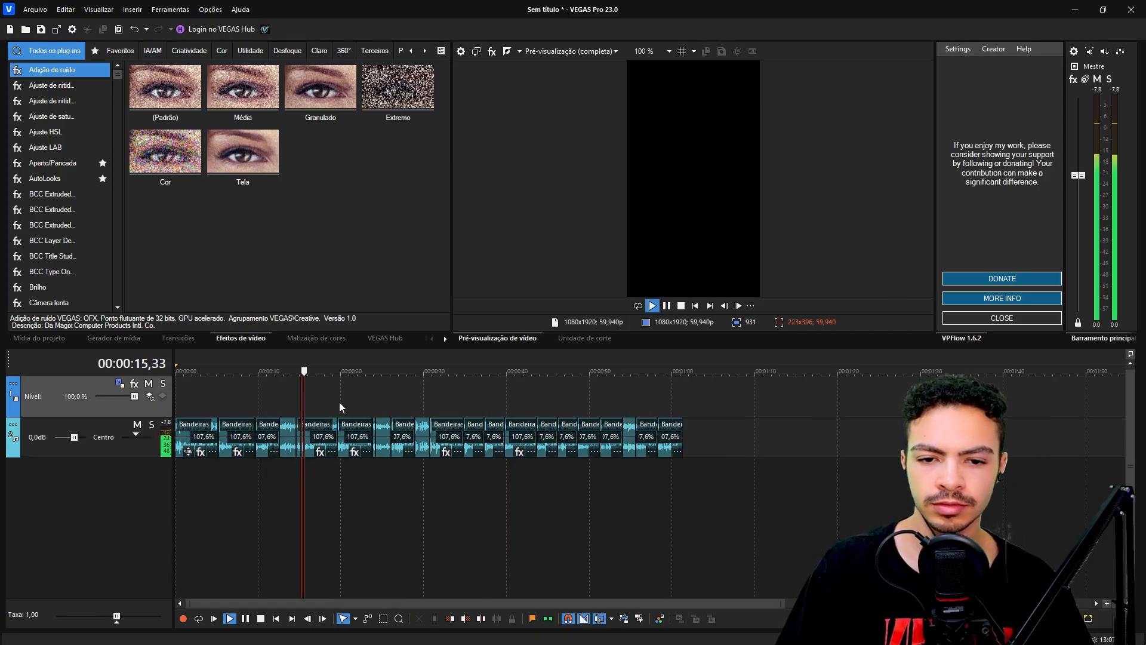
scroll(754, 465, up, 2)
key(space)
scroll(523, 496, down, 1)
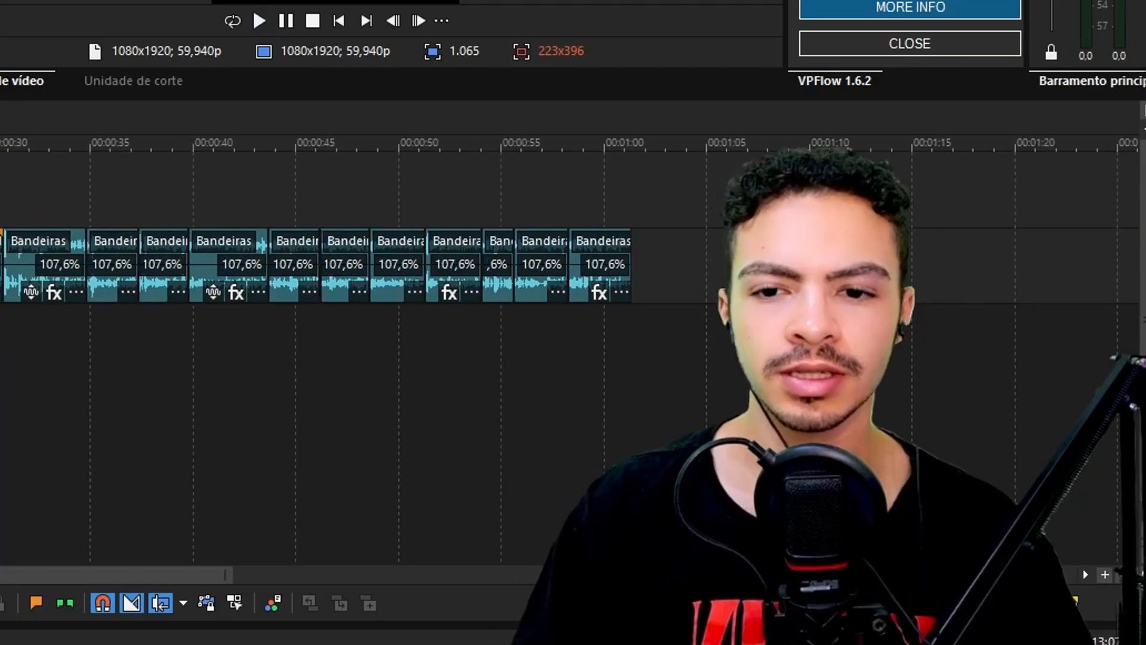
Set the stretch attribute of the last Bandeiras audio piece to Solista (Fala) in its event properties
click(593, 255)
scroll(361, 193, up, 1)
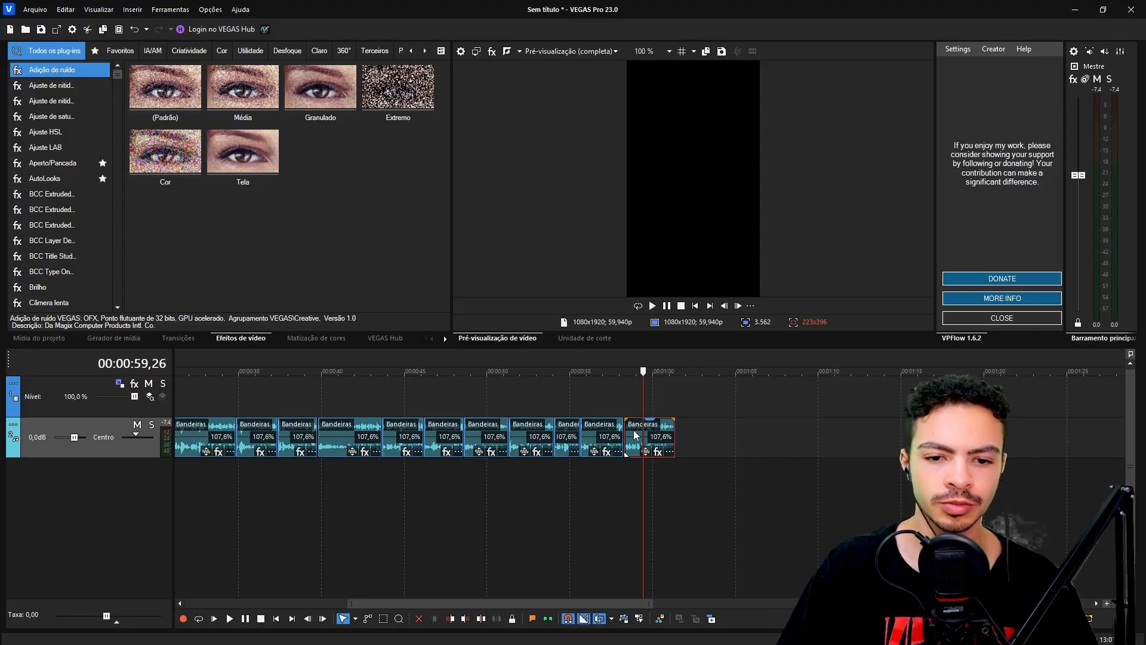
right_click(636, 436)
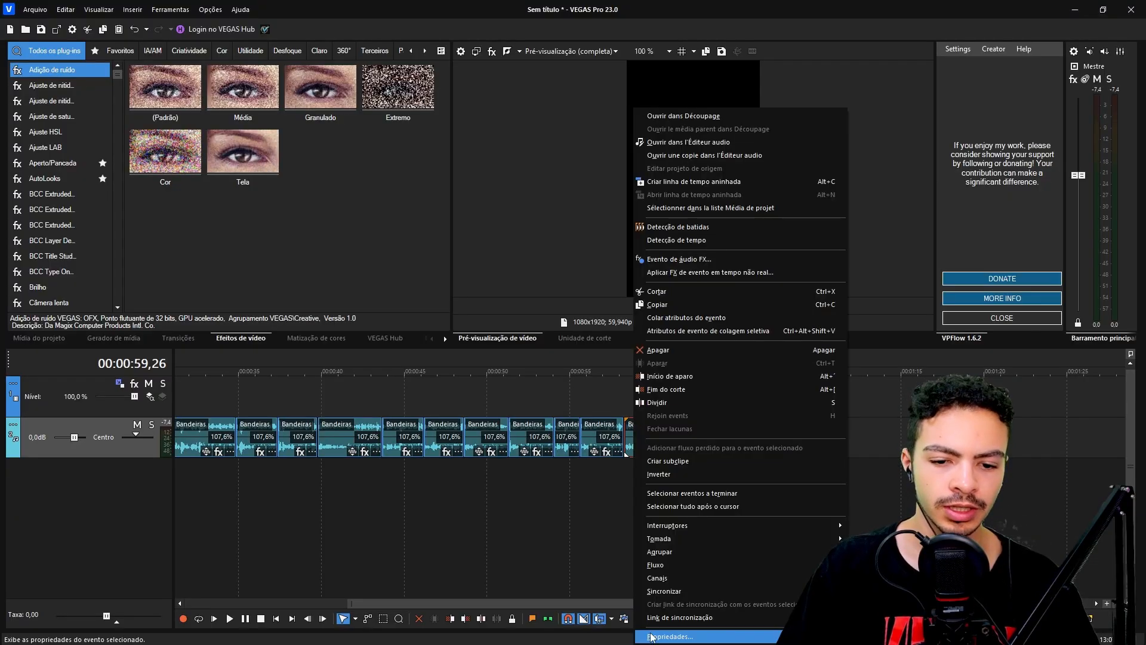
click(689, 636)
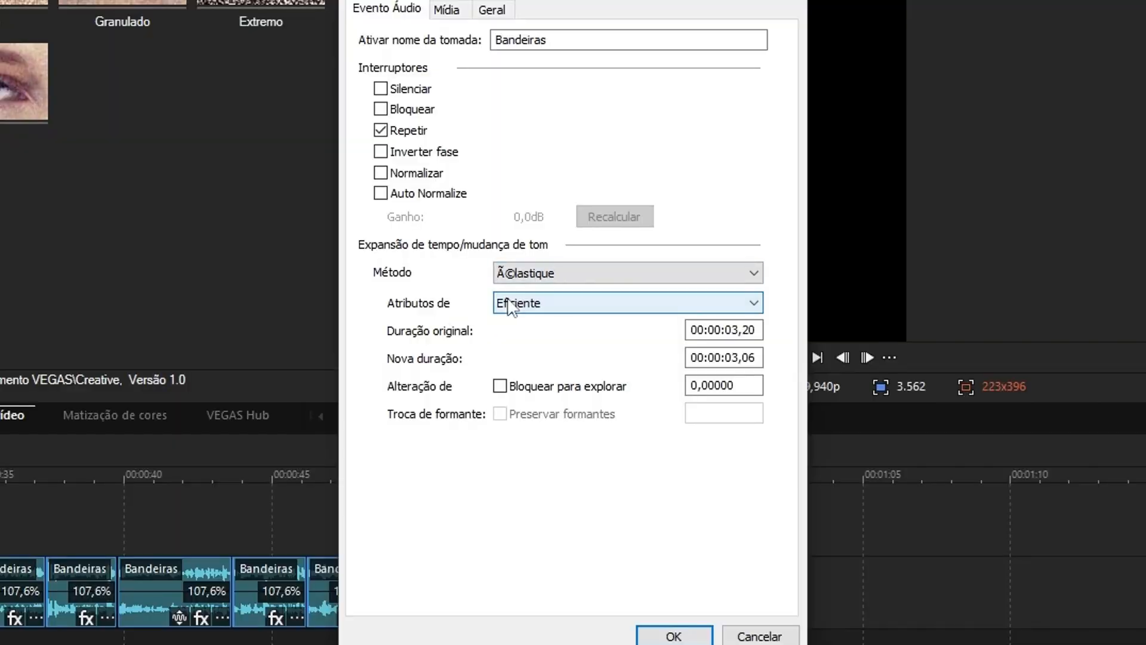
click(545, 305)
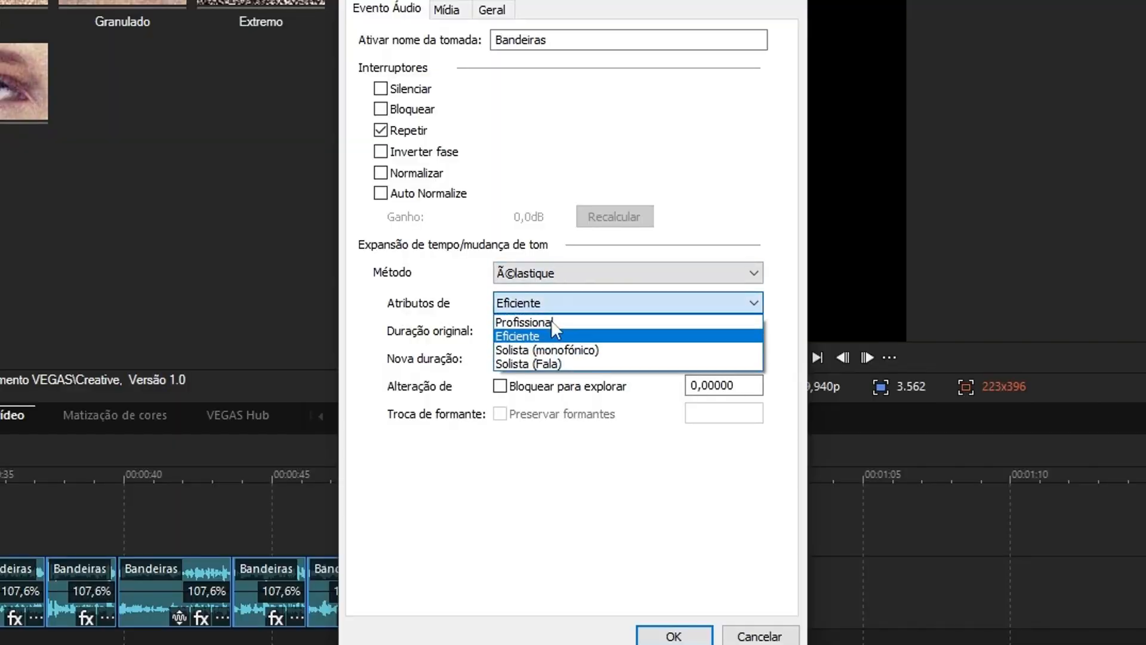
click(546, 370)
click(673, 637)
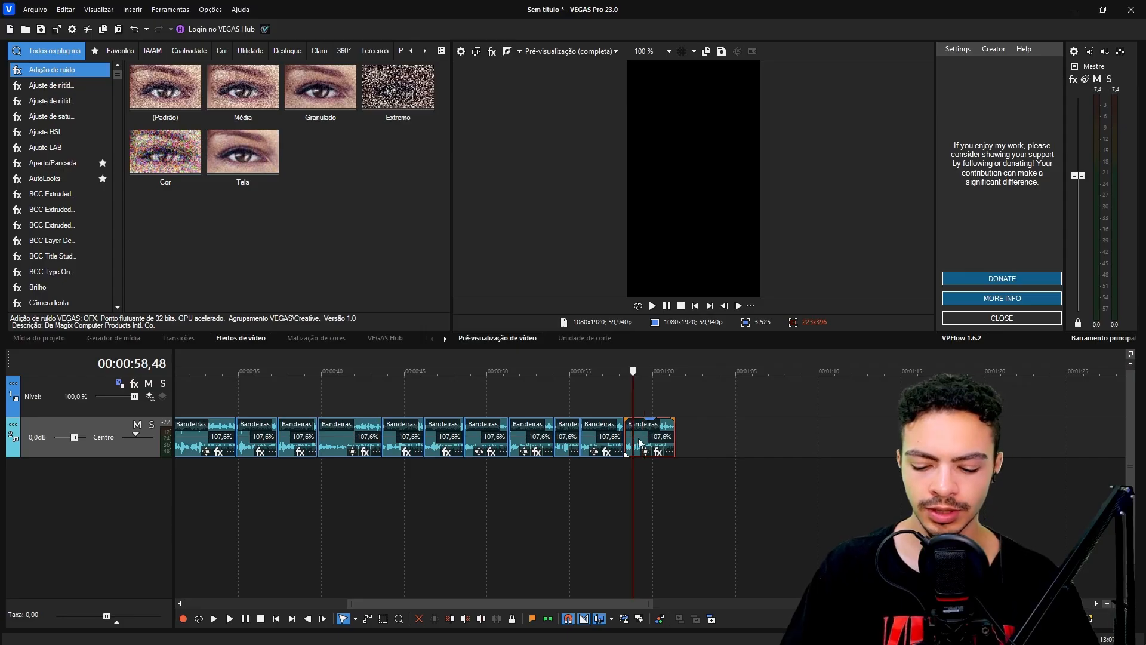
Select the Bandeiras audio pieces back to the first one and paste the last piece's event attributes onto them
key(Home)
shift+click(203, 436)
scroll(359, 432, down, 2)
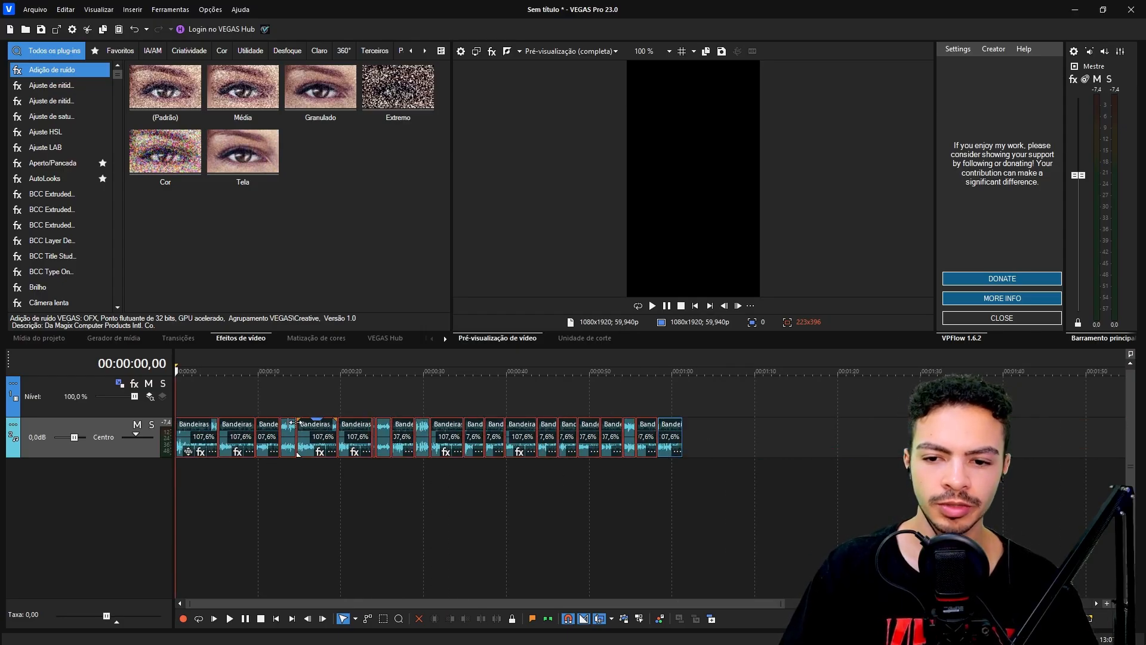
right_click(203, 436)
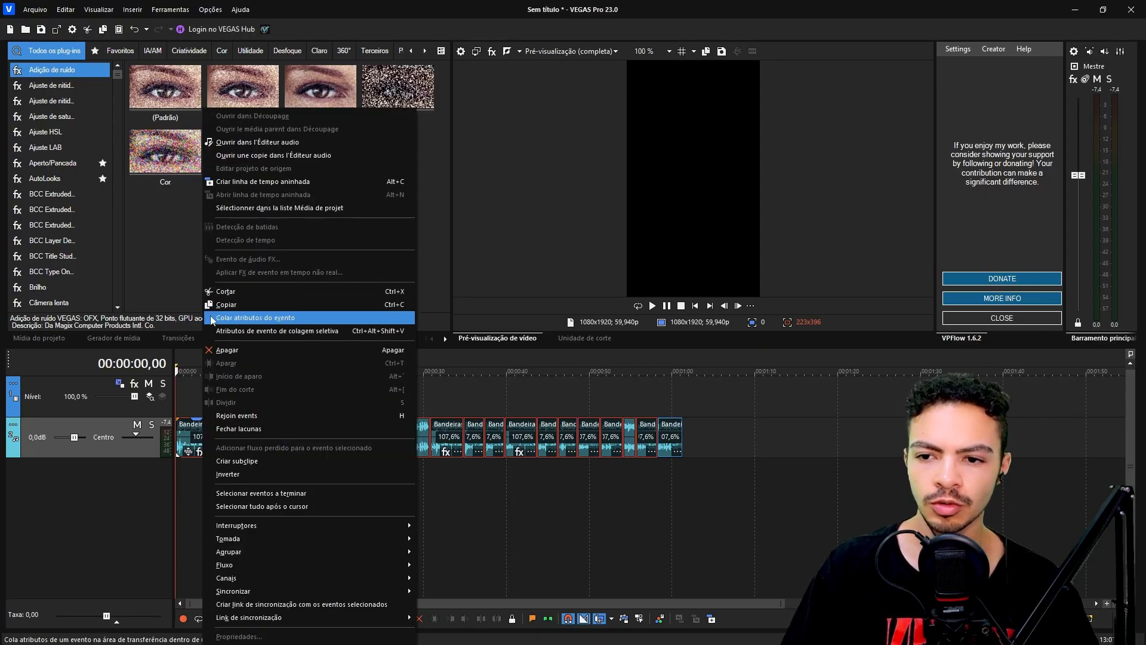
click(250, 321)
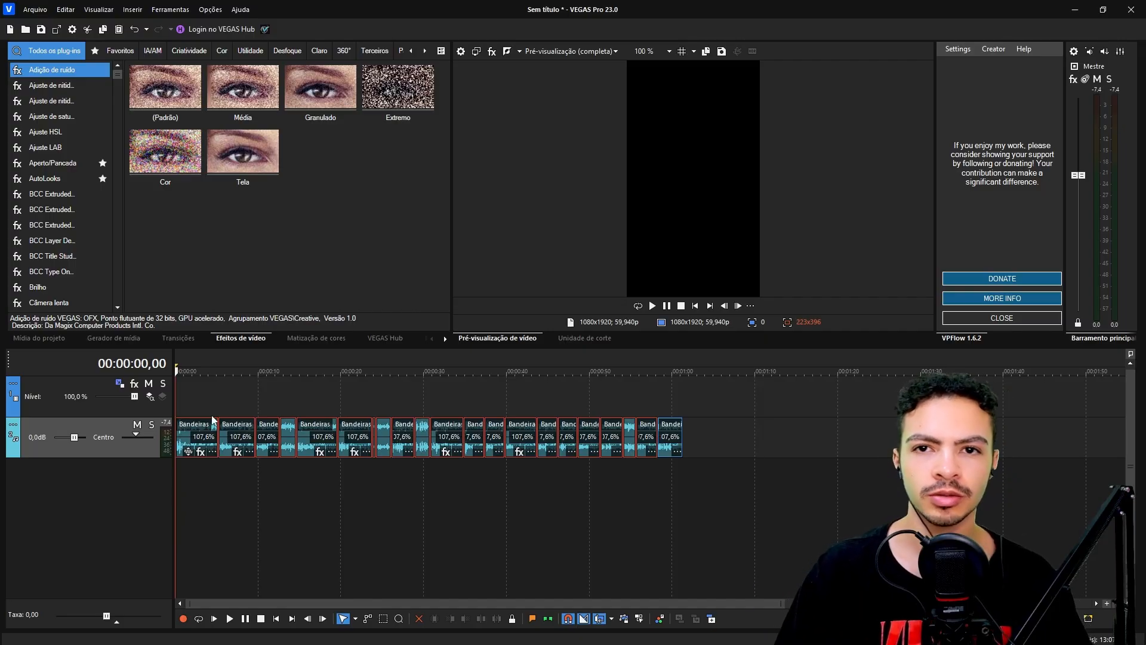
Play back the start of the narration audio, dismissing the command properties dialog
key(space)
key(c)
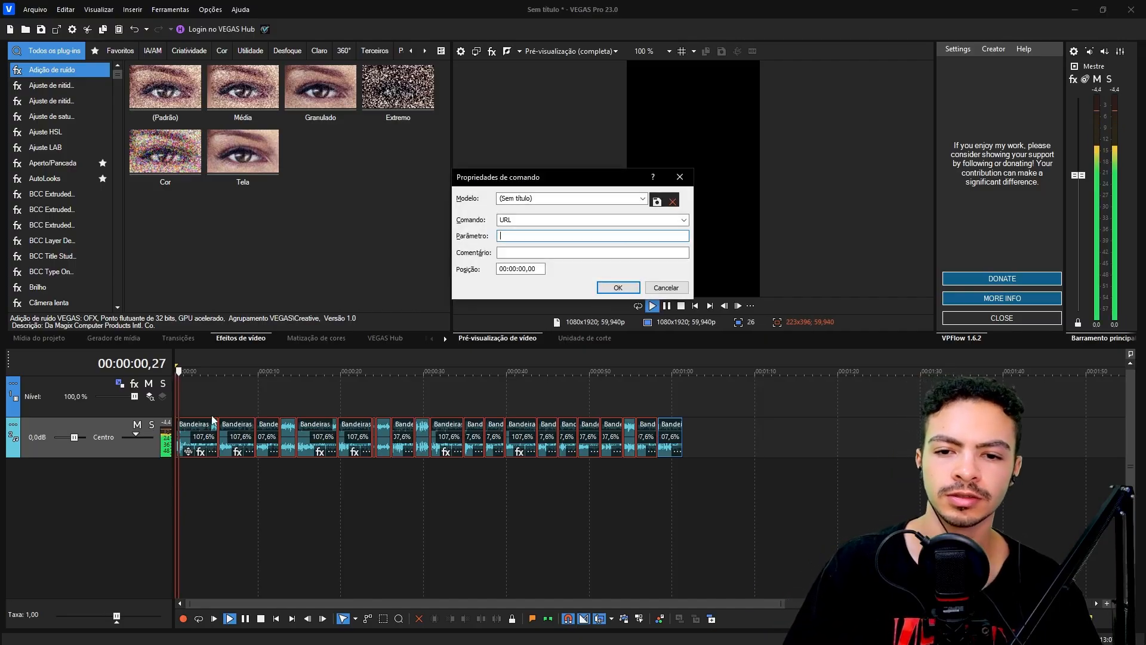
click(667, 287)
click(195, 402)
scroll(547, 558, up, 6)
key(space)
Add the Free Stock Vídeo Crumpled Paper Background clip from File Explorer to the timeline and delete its audio event
key(super)
click(45, 633)
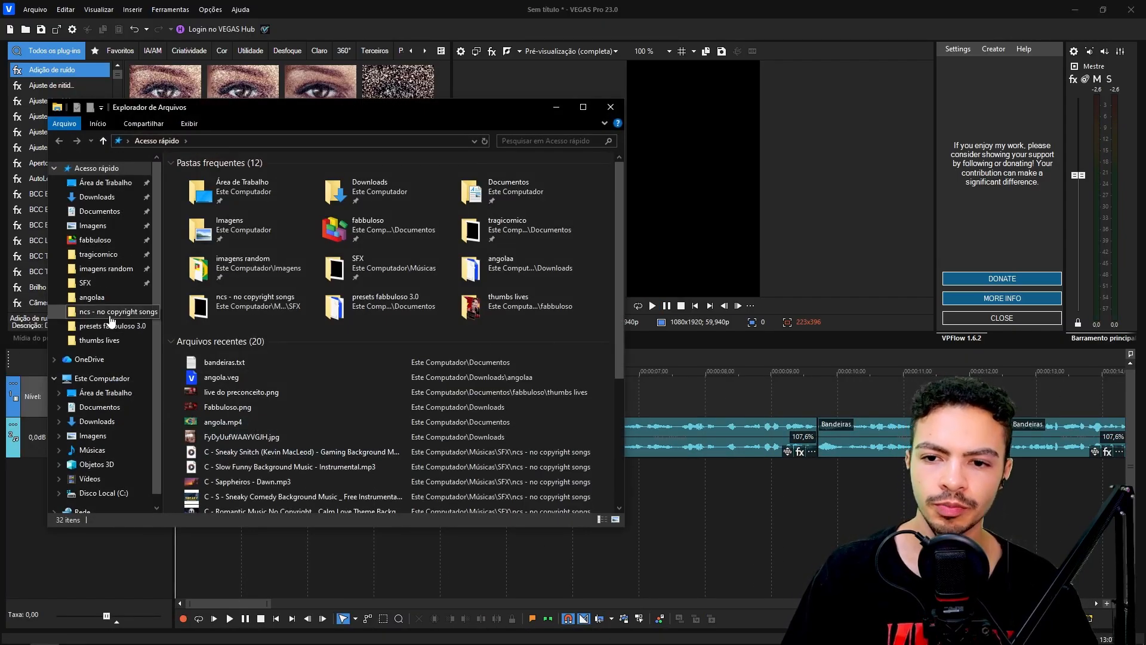
scroll(108, 405, down, 1)
click(89, 455)
drag(394, 197, 456, 430)
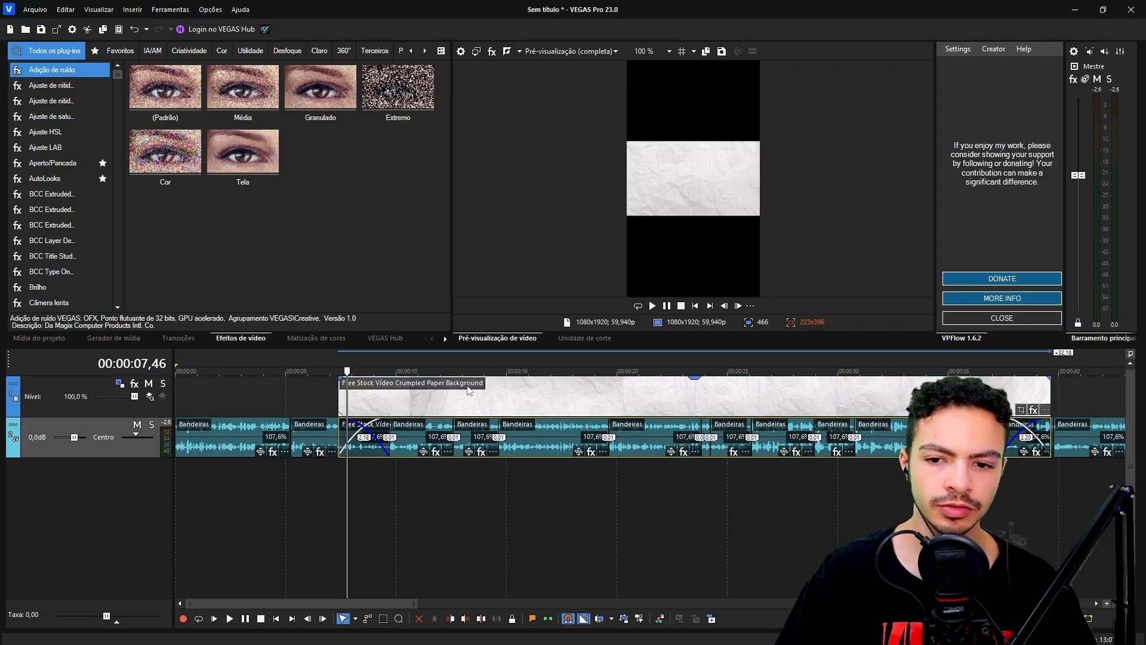
key(Delete)
click(355, 397)
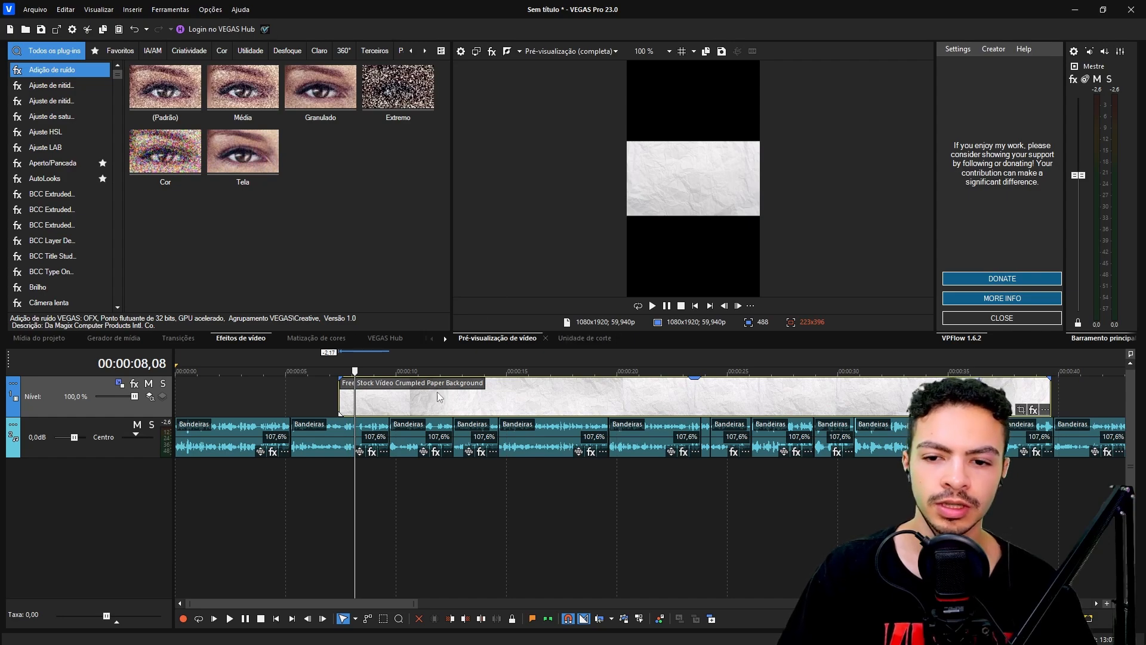
Rotate the crumpled paper background clip 90° clockwise in the project media
click(39, 338)
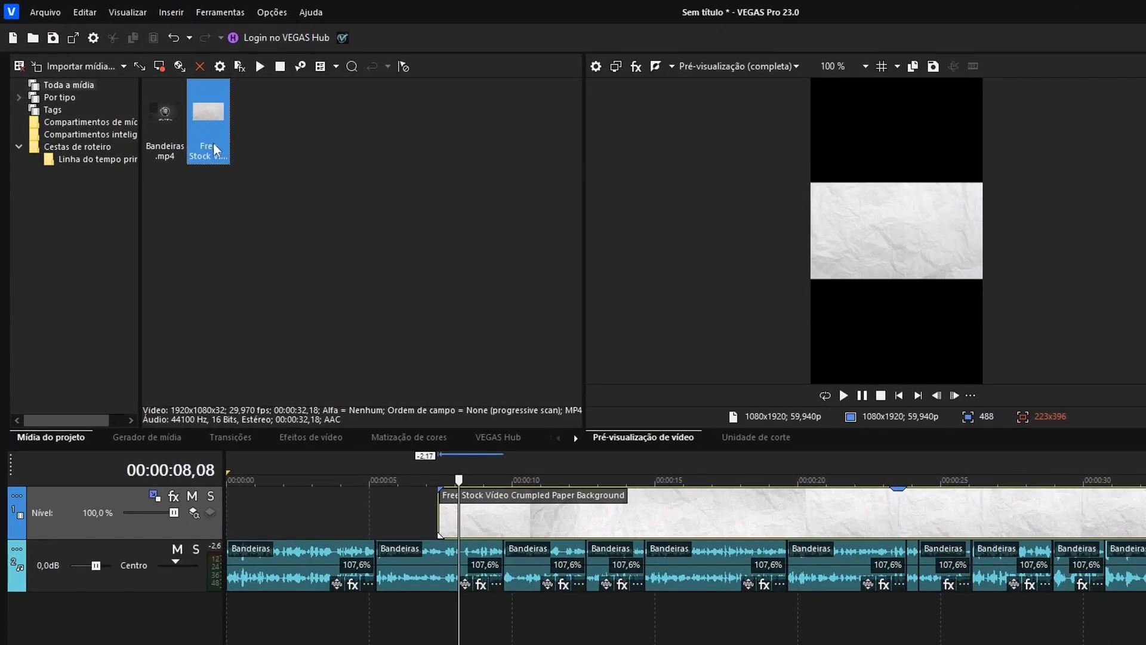
right_click(161, 114)
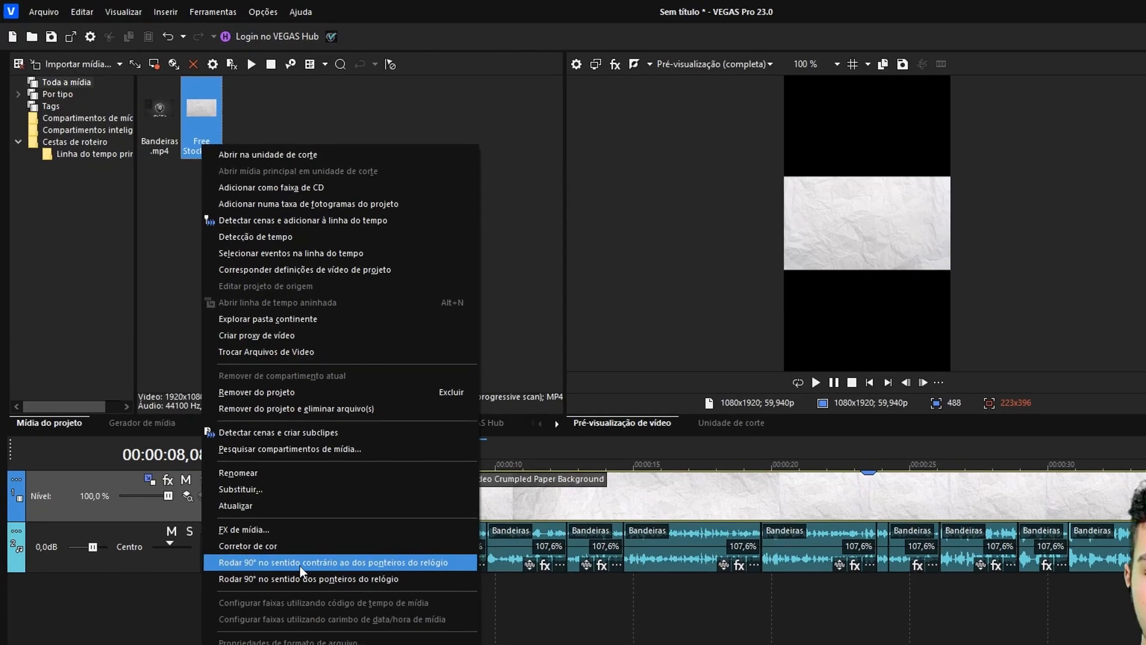
click(300, 579)
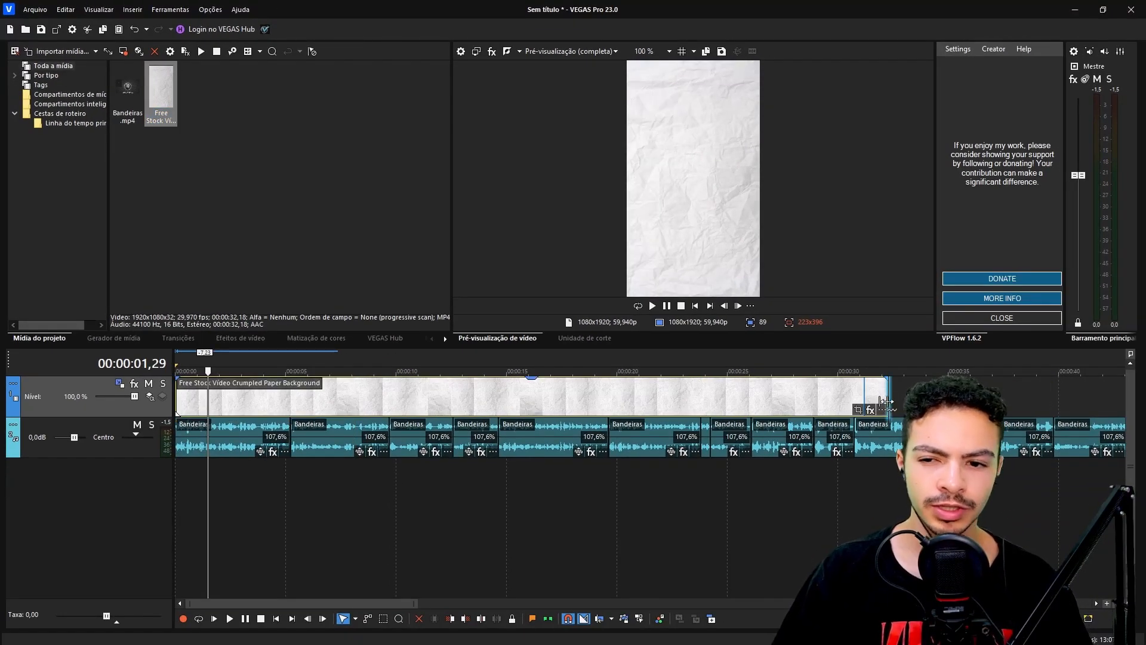
Speed up the crumpled paper background clip by compressing its length to about 28 seconds
drag(886, 400, 806, 399)
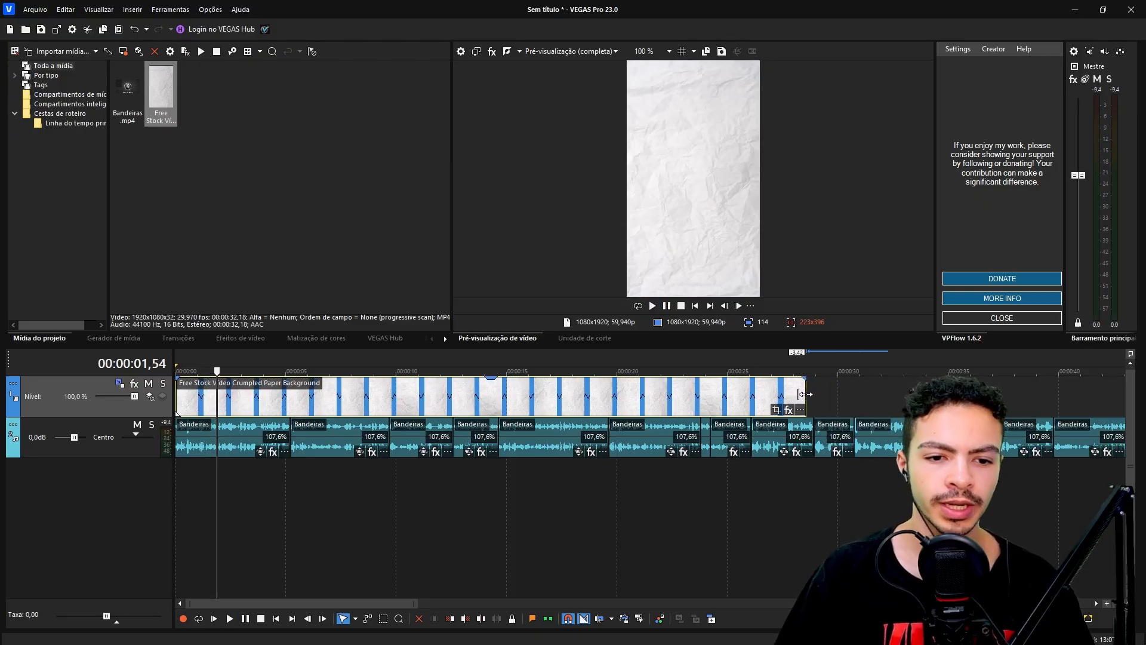
drag(805, 397, 797, 397)
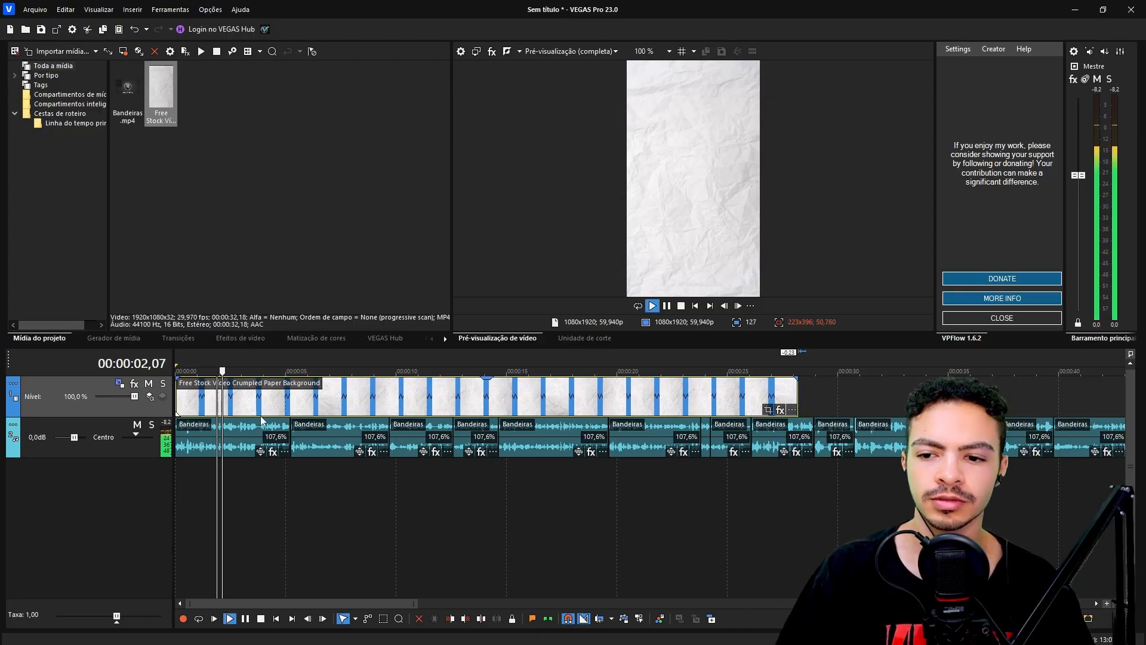
Stop playback and insert three empty video tracks above the crumpled paper background
scroll(259, 420, up, 2)
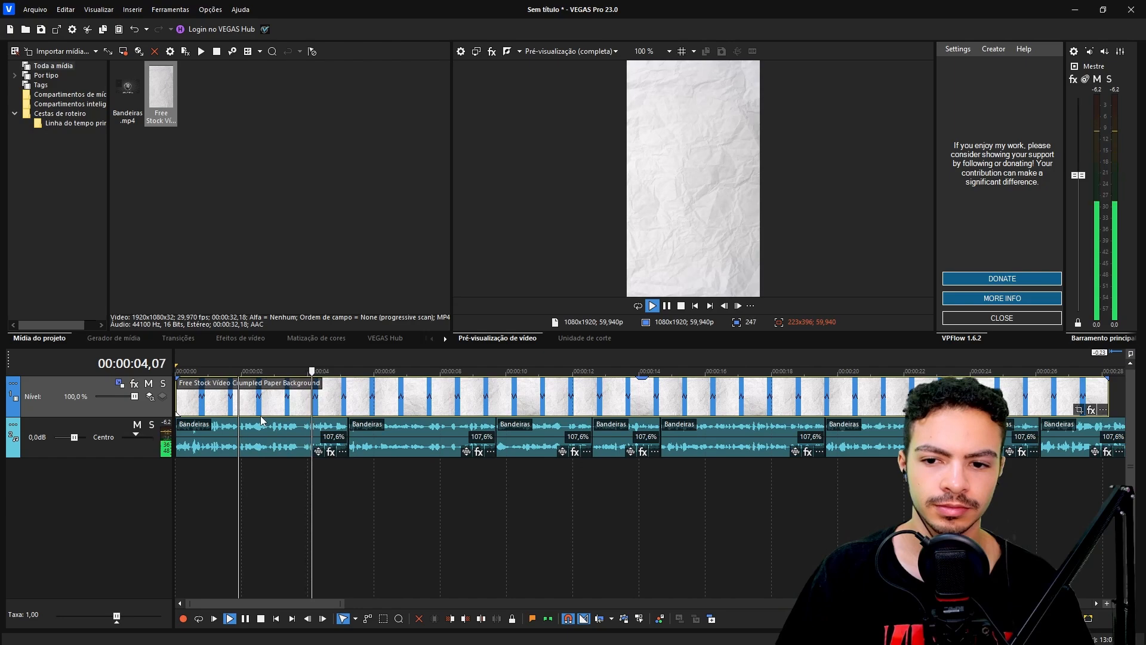
key(Return)
key(ctrl+shift+q)
key(ctrl+shift+q)
key(ctrl+shift+q)
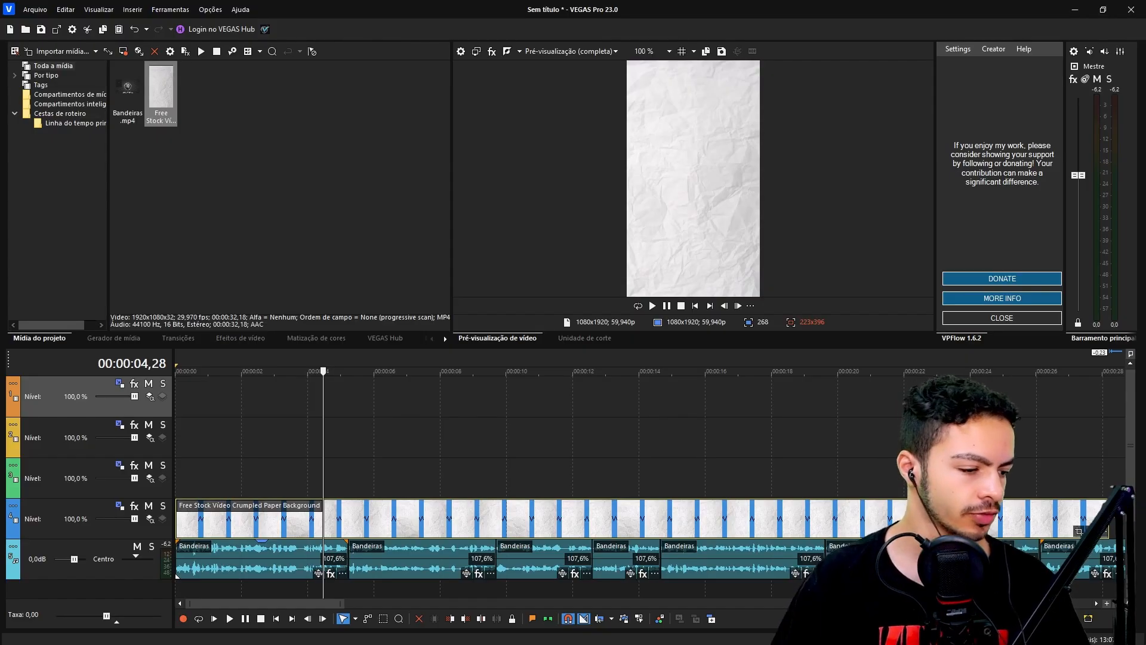
Reduce the height of all the timeline tracks
key(alt+Tab)
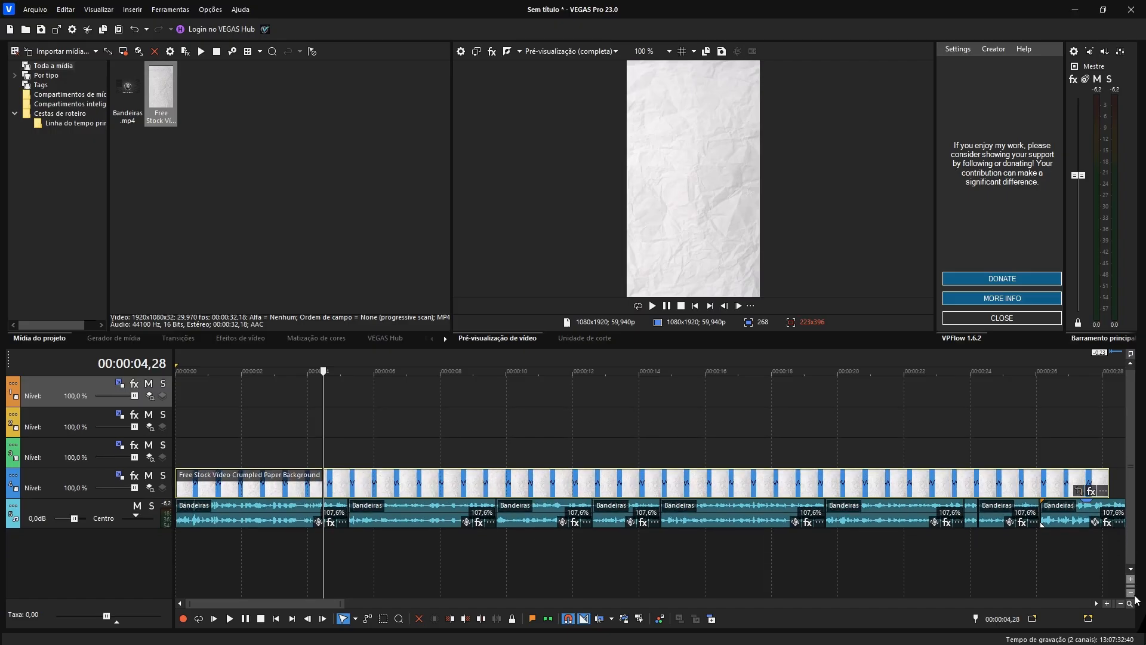
click(1135, 596)
click(1134, 597)
click(1135, 596)
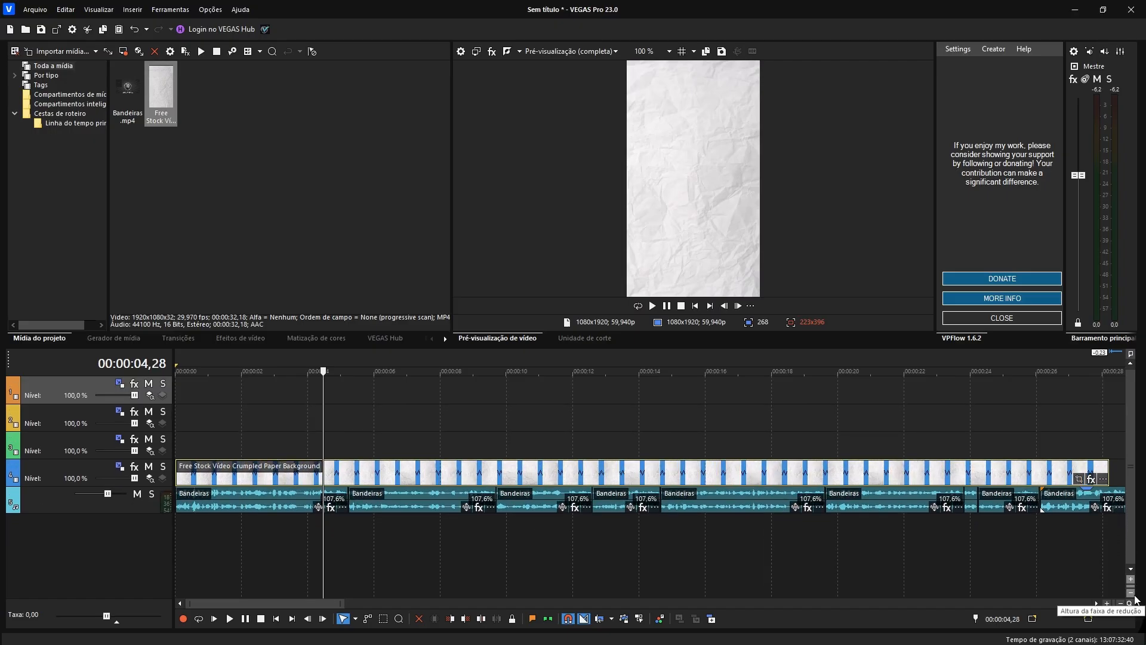
click(1135, 596)
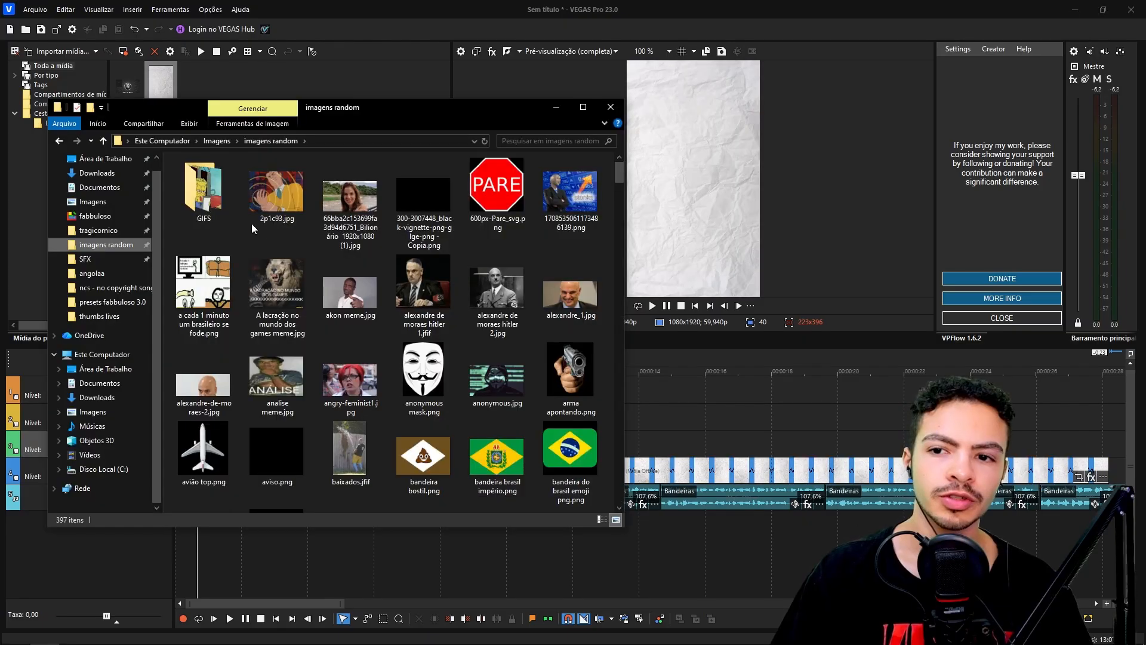
Add PENSANDO EMOJI GIF.mp4 from the GIFS folder to the second video track at the timeline start and extend it to about 2 seconds
double_click(203, 191)
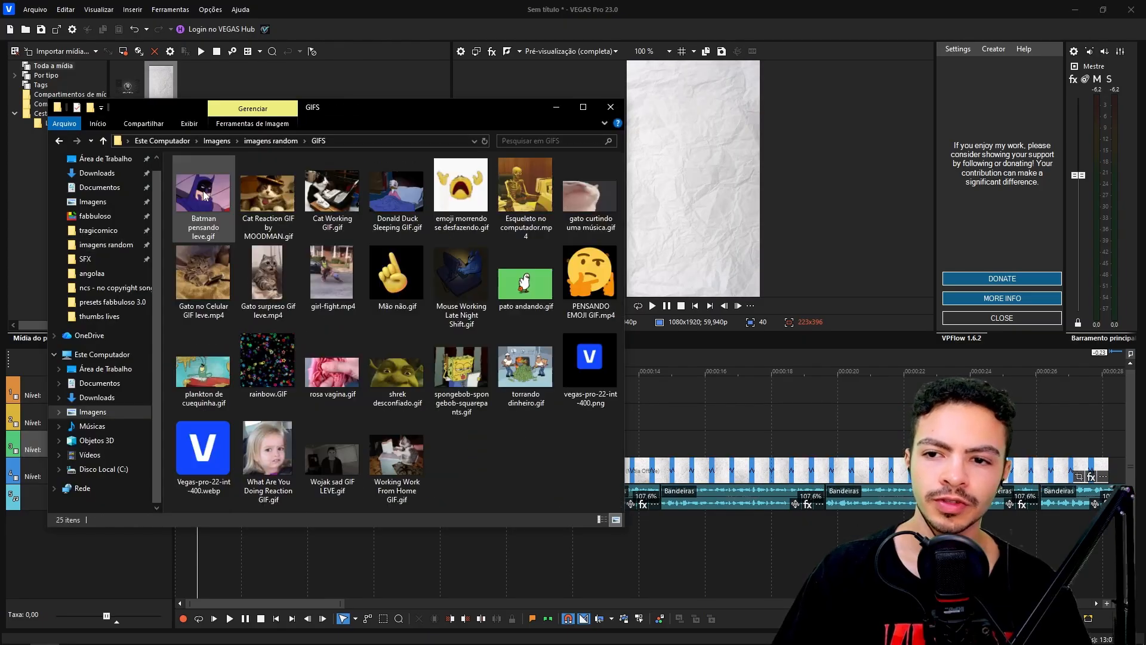
drag(617, 260, 187, 414)
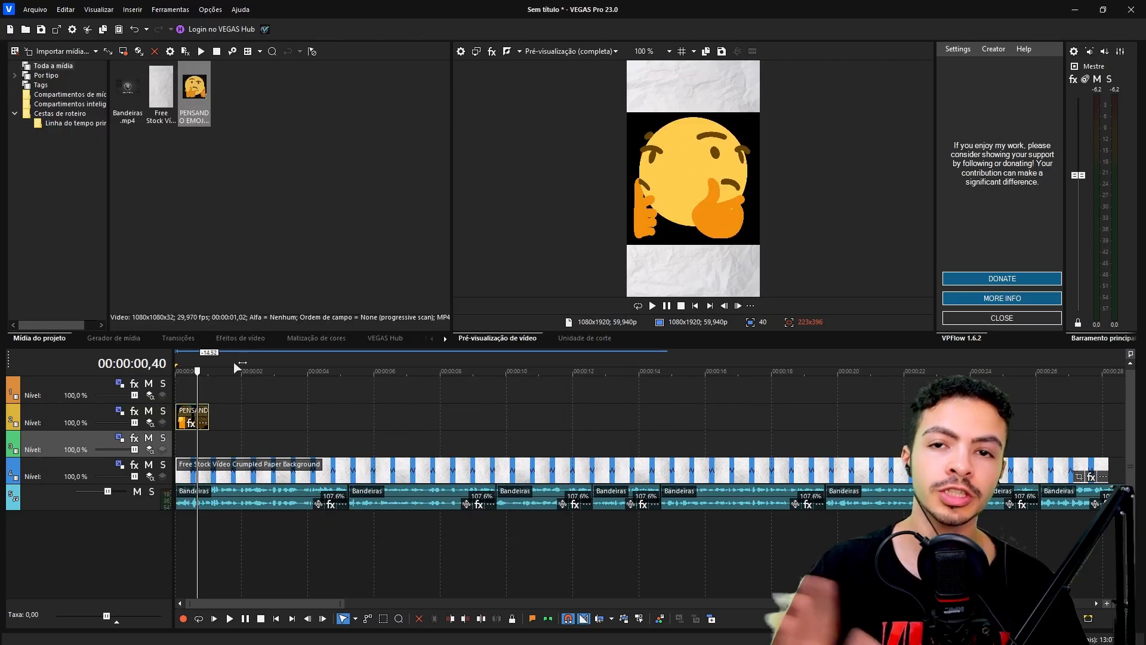
scroll(181, 418, up, 5)
key(space)
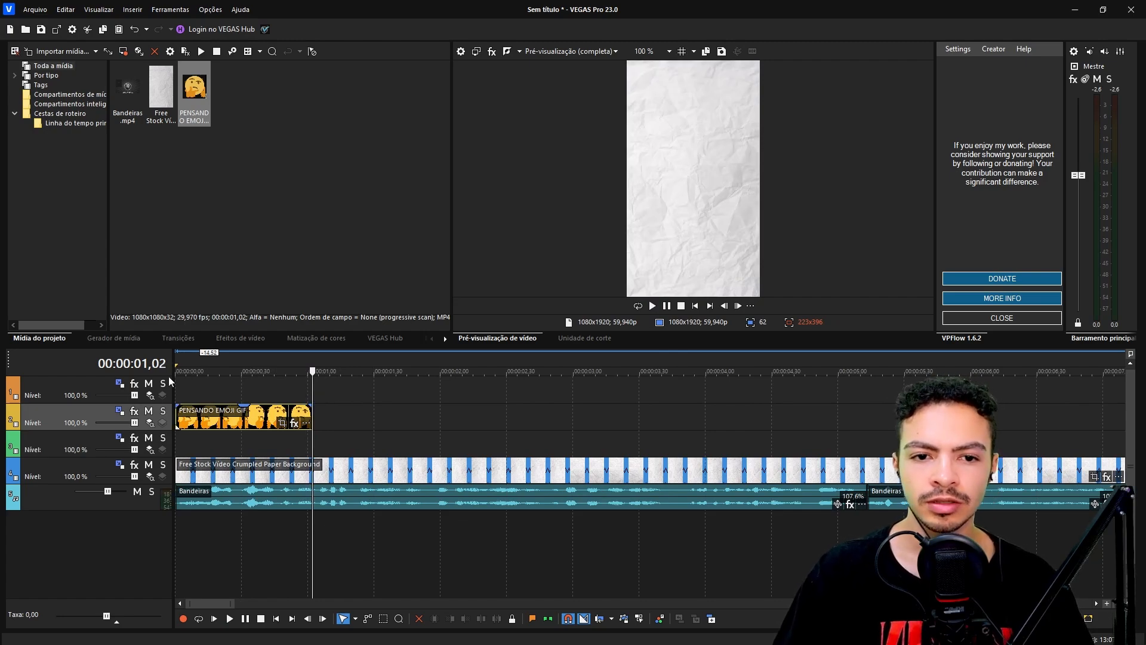
click(195, 378)
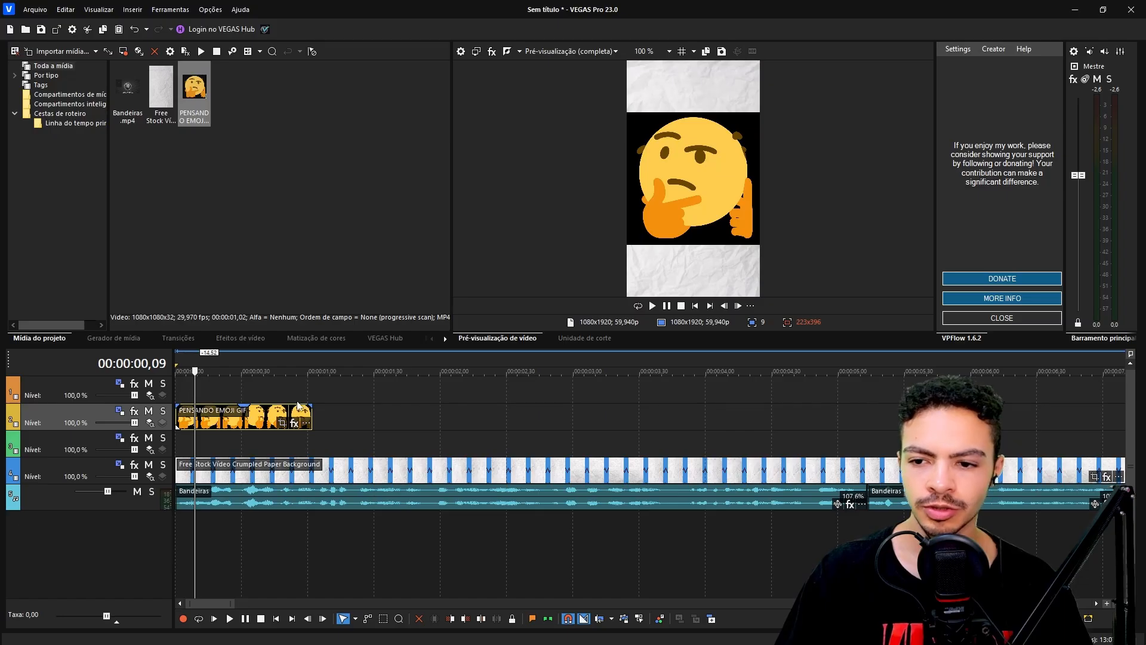
drag(315, 415, 454, 415)
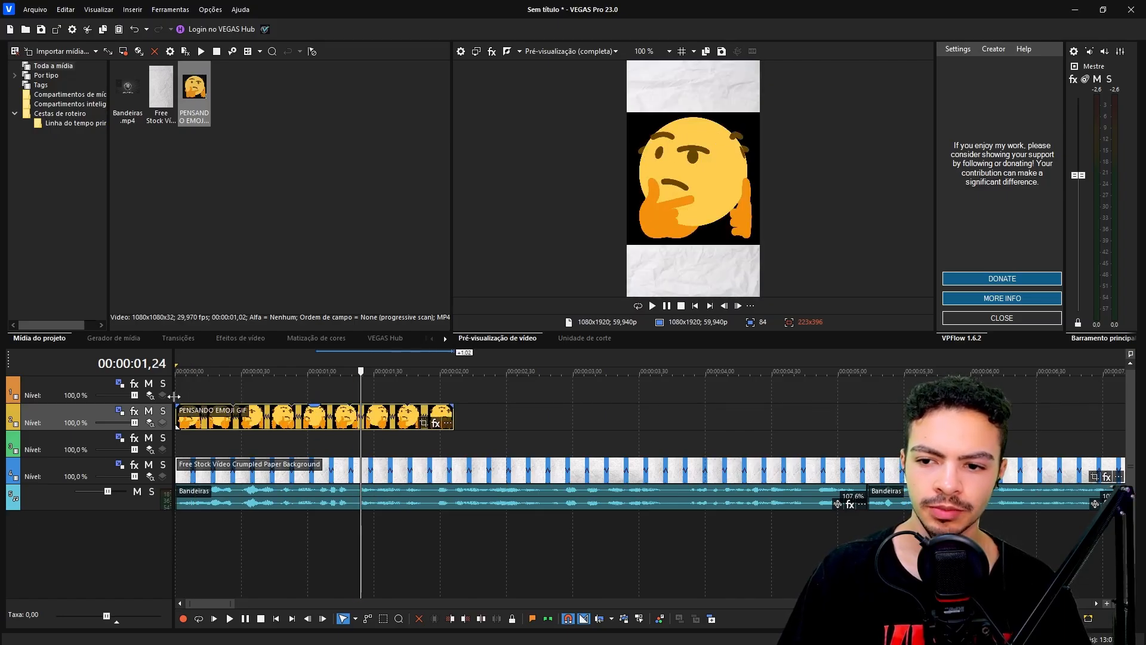
Apply the Chroma Keyer effect with the (Padrão) preset to the thinking emoji clip and play it back
click(201, 394)
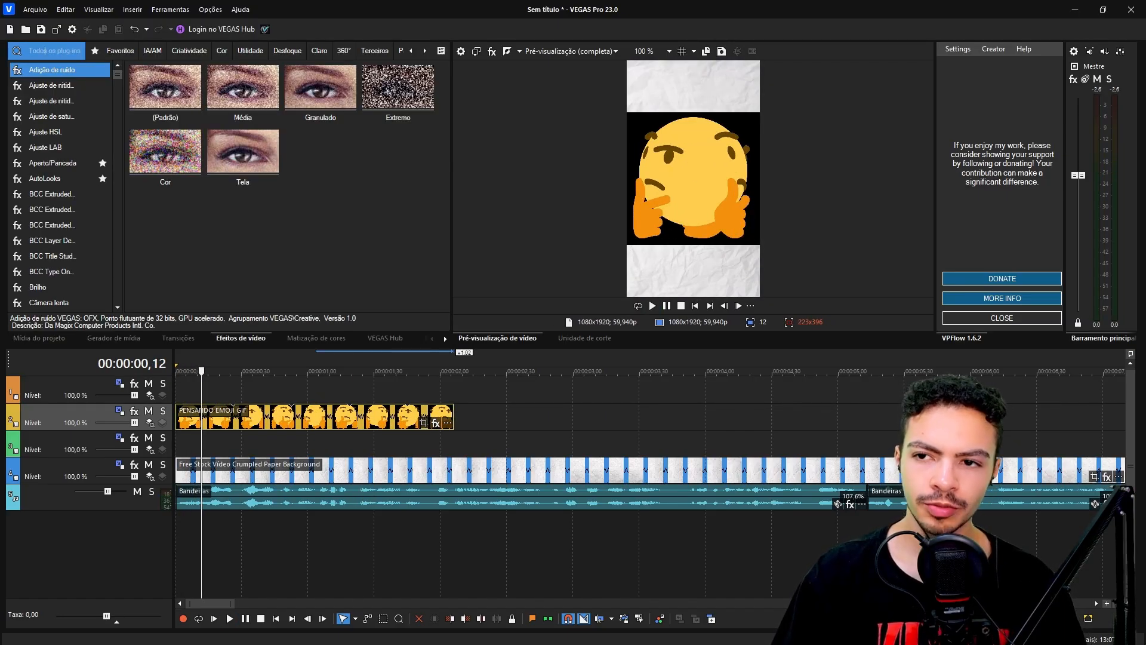
click(28, 50)
text(chr)
click(55, 87)
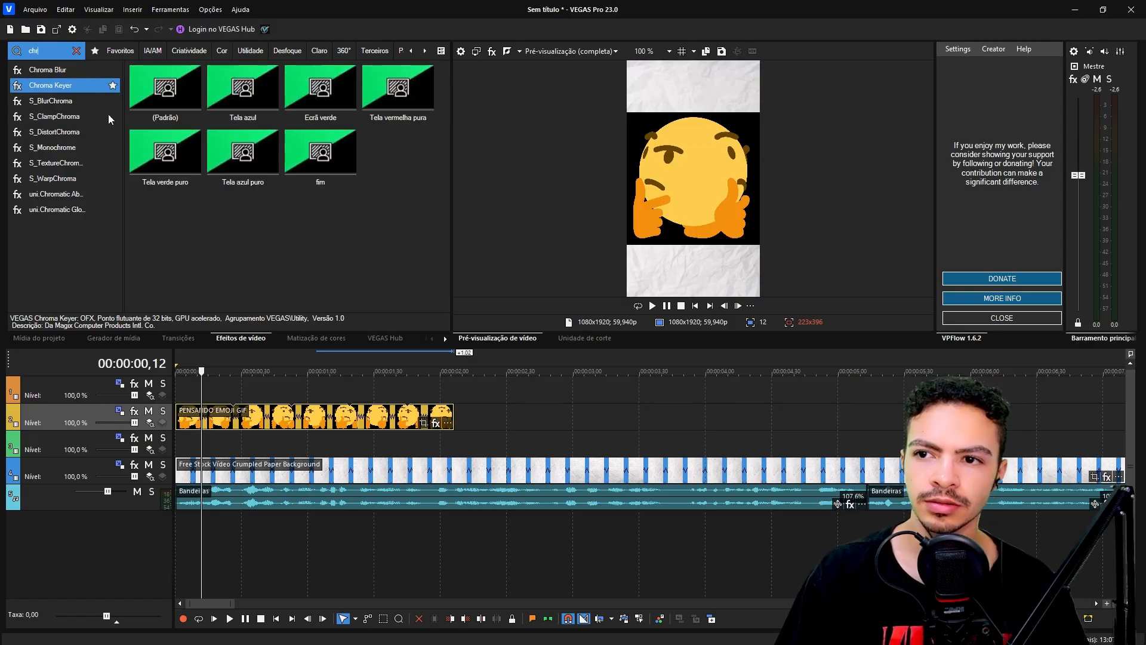
key(space)
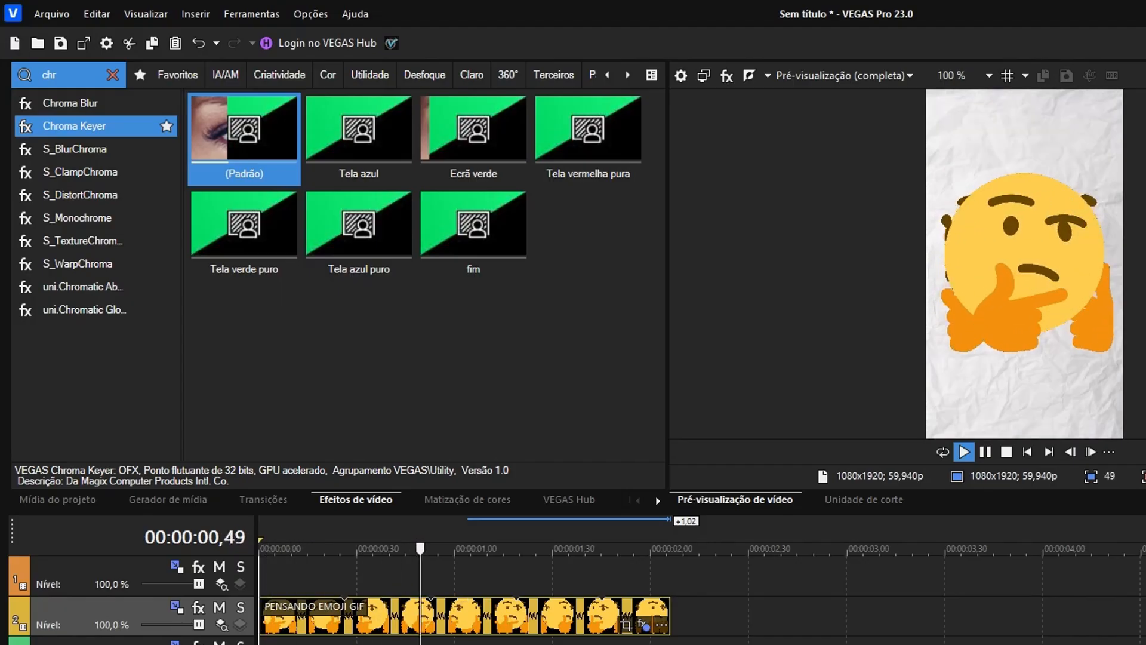
Cut the emoji clip at 00:00:01,22, delete the remainder, fade out its end, and place it on the track directly above the background
key(space)
key(s)
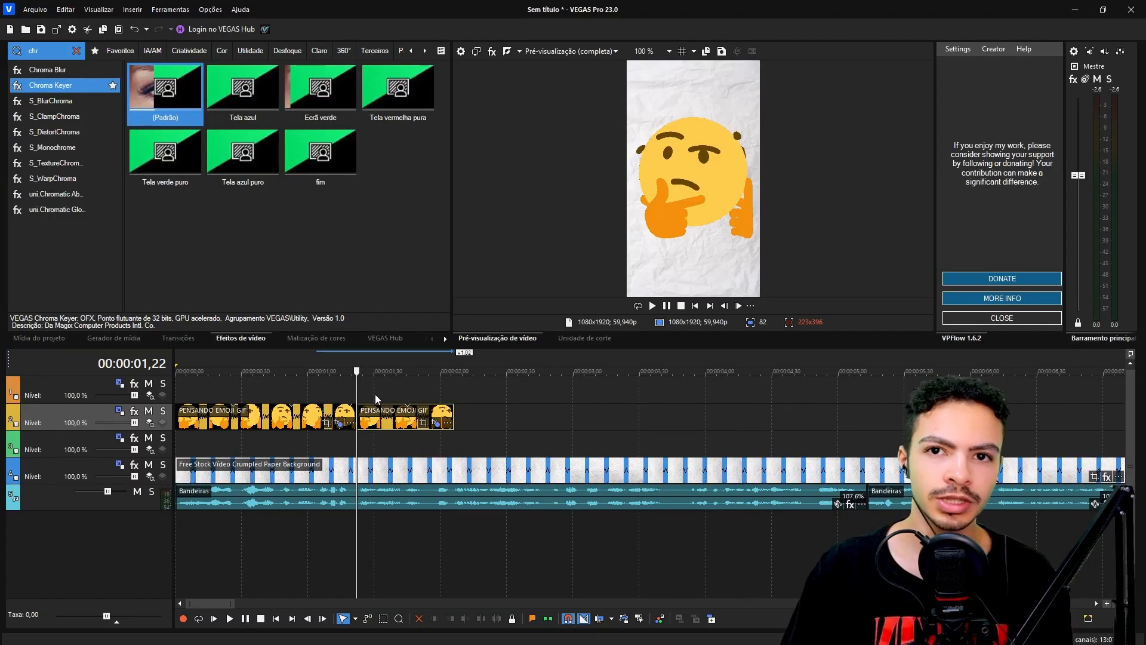
key(Delete)
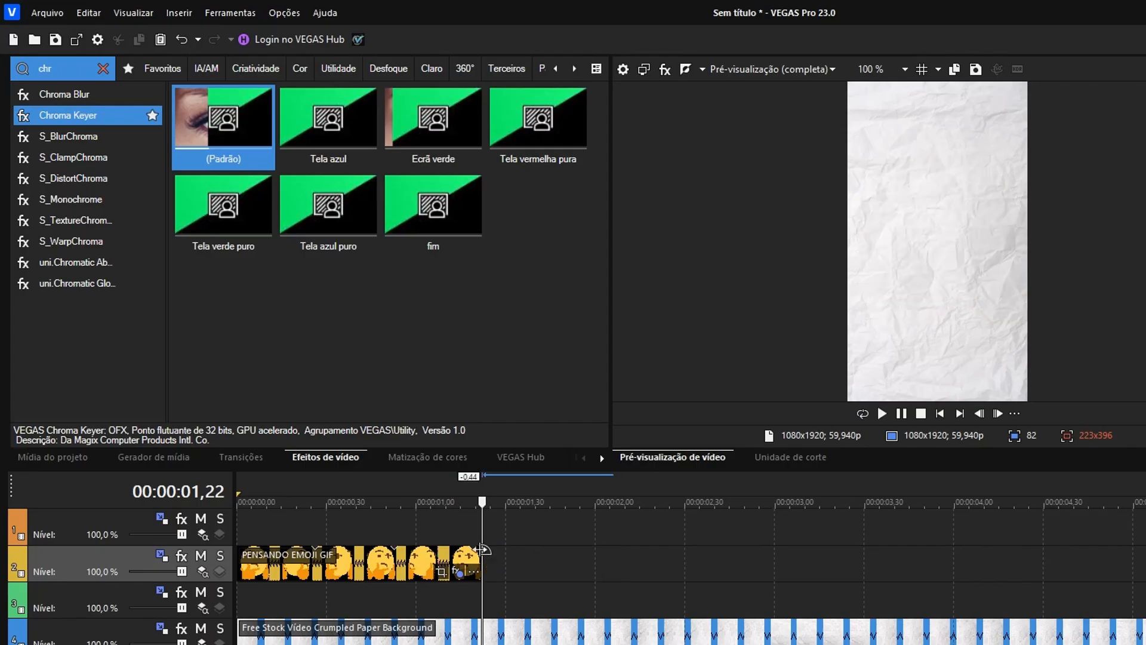
click(464, 535)
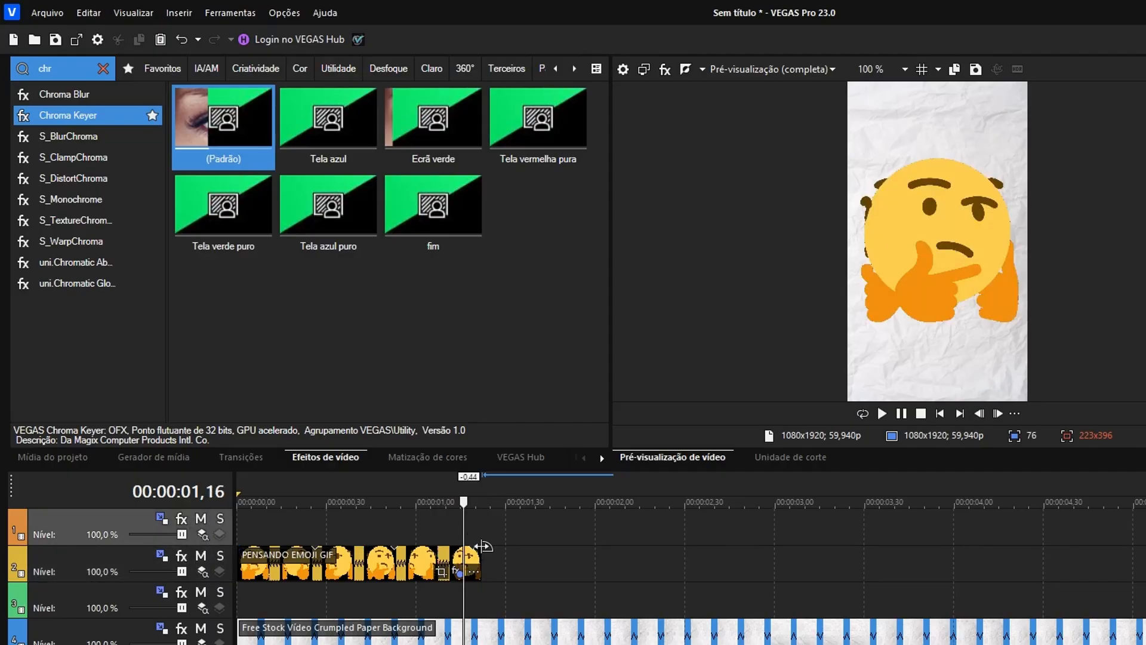
drag(482, 547, 418, 547)
drag(418, 548, 418, 547)
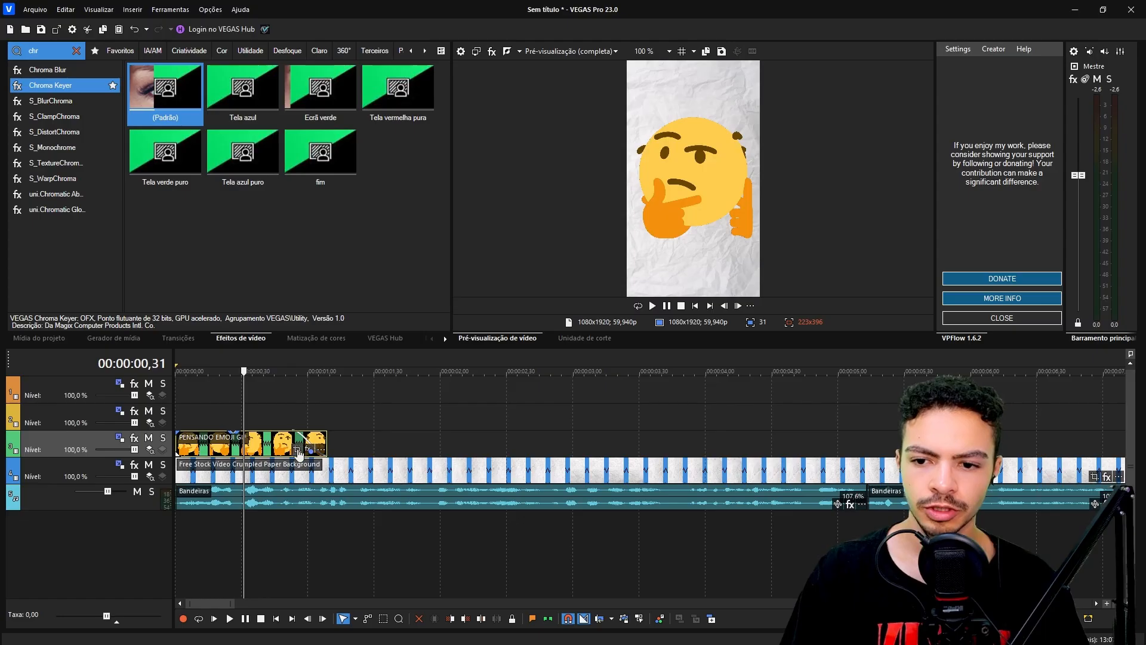
Scale the thinking emoji down to less than half the frame width with event Pan/Crop and play back the result
click(297, 450)
scroll(350, 267, down, 3)
drag(400, 230, 509, 236)
click(430, 10)
key(space)
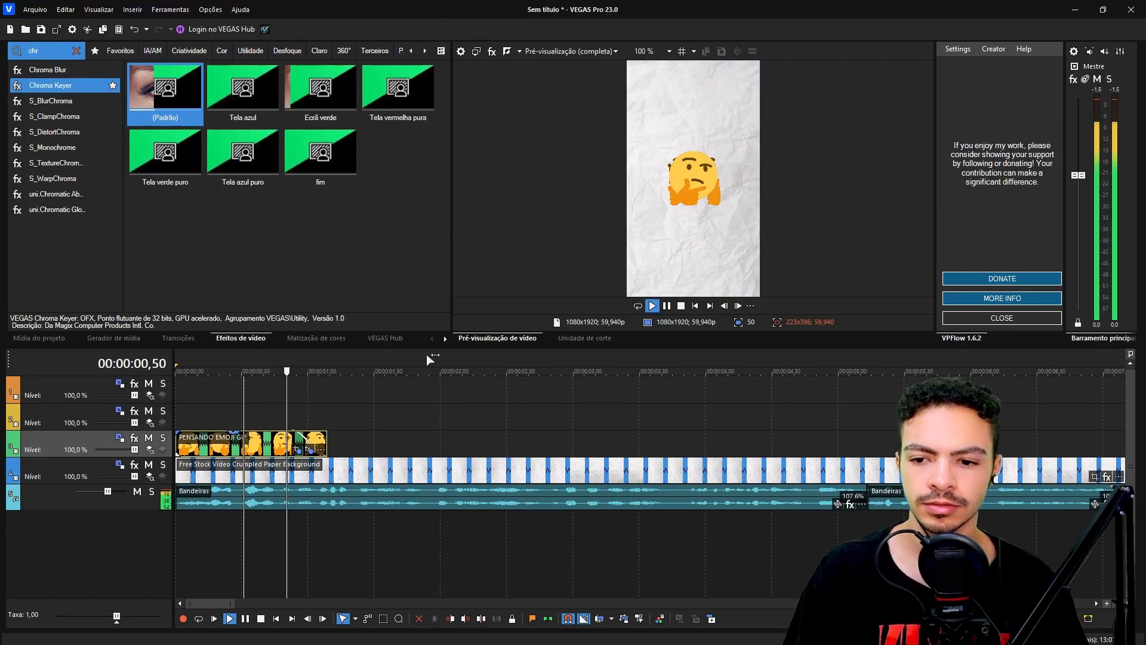
click(448, 427)
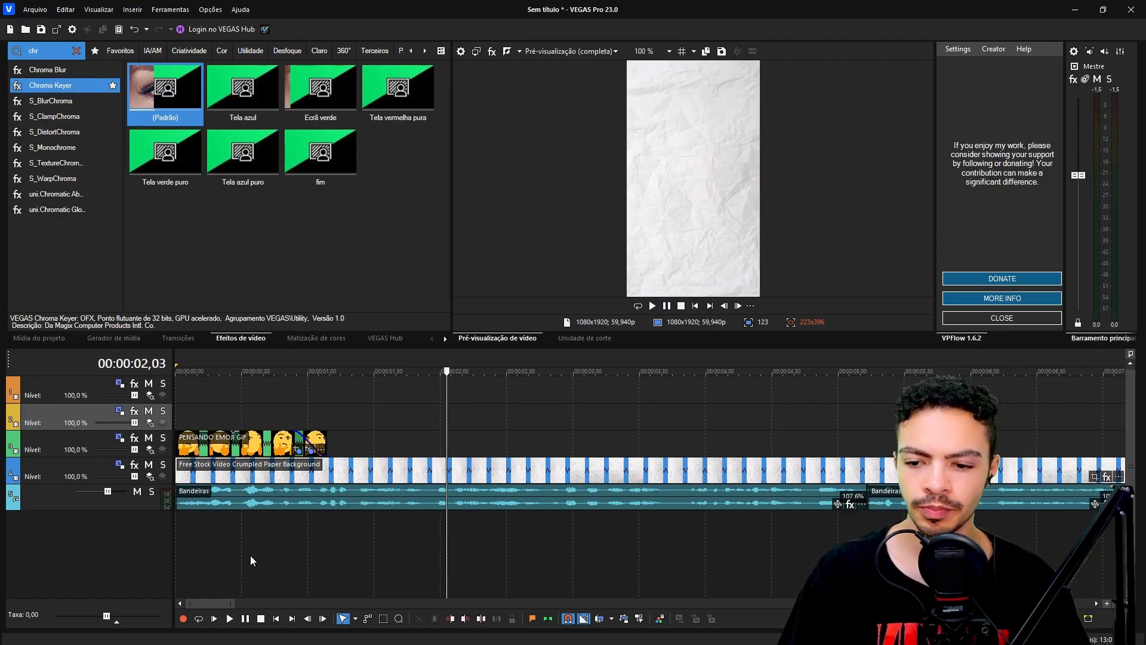
Switch to the Brave browser and add the first Colombia flag image to the second video track at about 1 second
key(super)
click(102, 633)
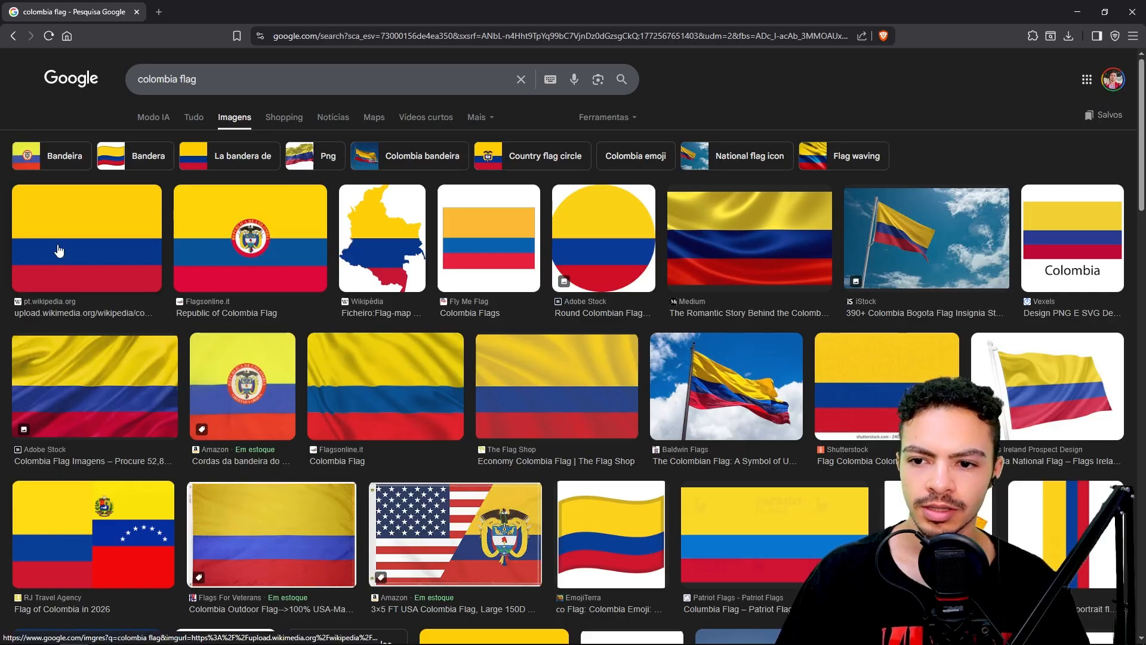
click(58, 250)
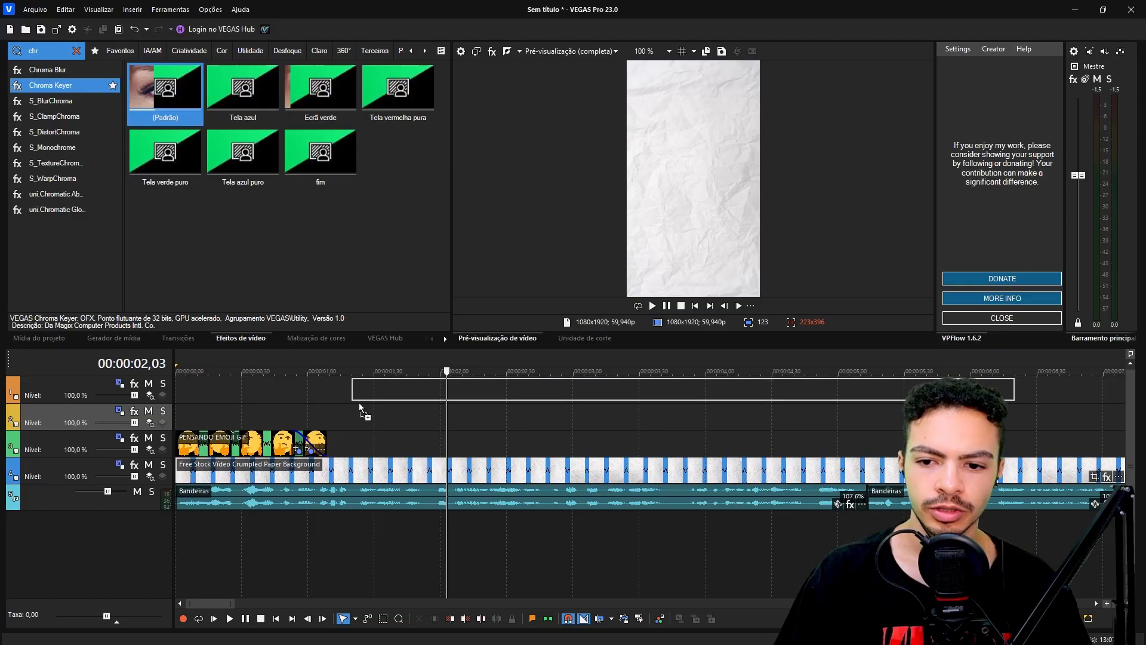
drag(358, 409, 317, 412)
click(334, 418)
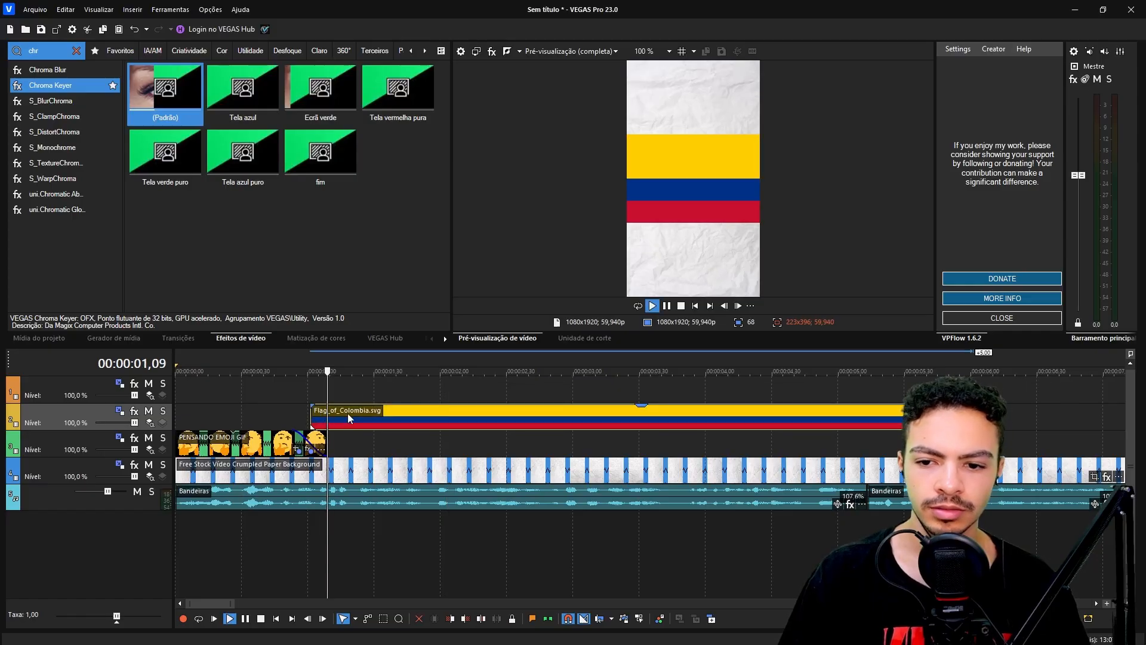
Search Google Images for "venezuela flag" and "equador flag" and add both flag images to the tracks above the Colombia flag
key(super)
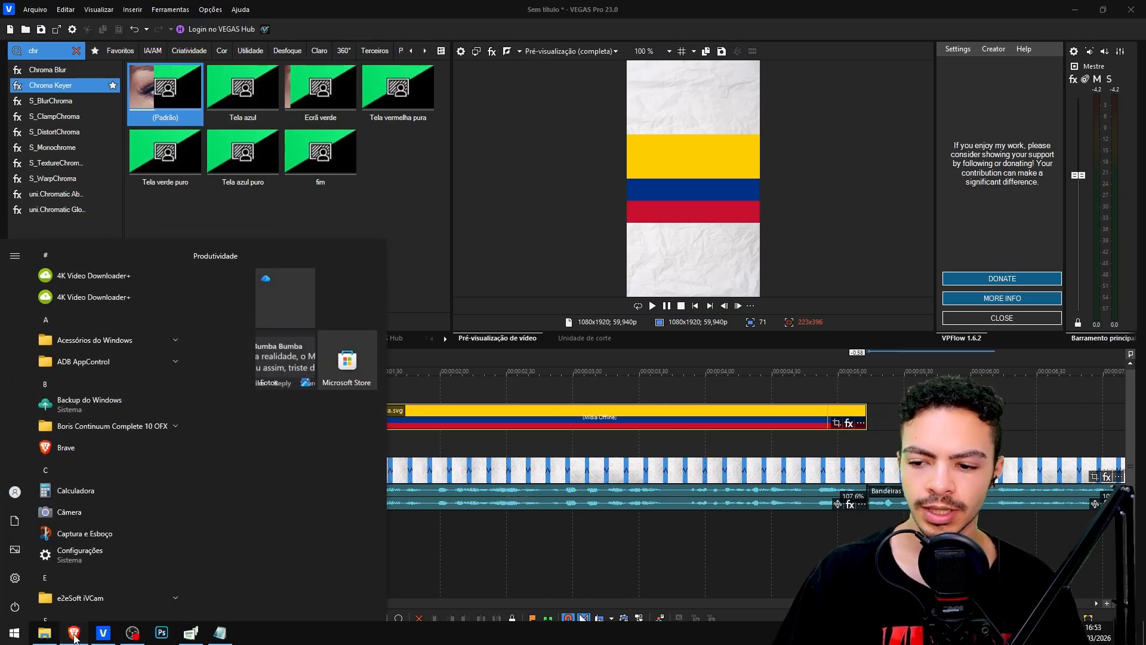
click(74, 631)
click(158, 79)
double_click(158, 79)
text(venezuela flag)
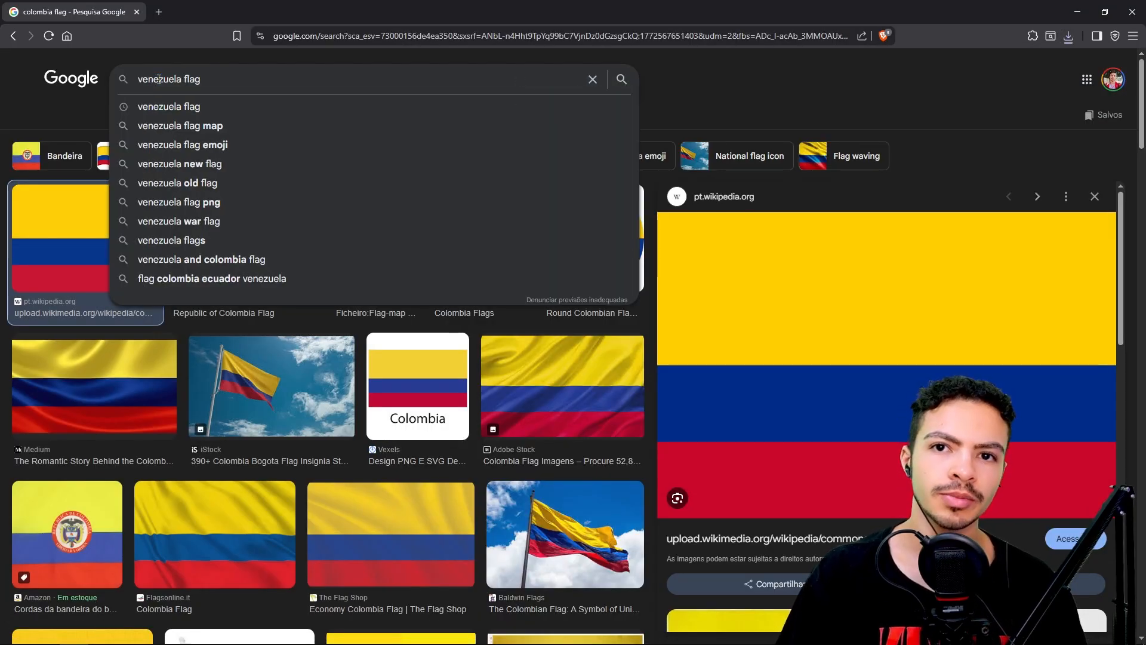
key(Return)
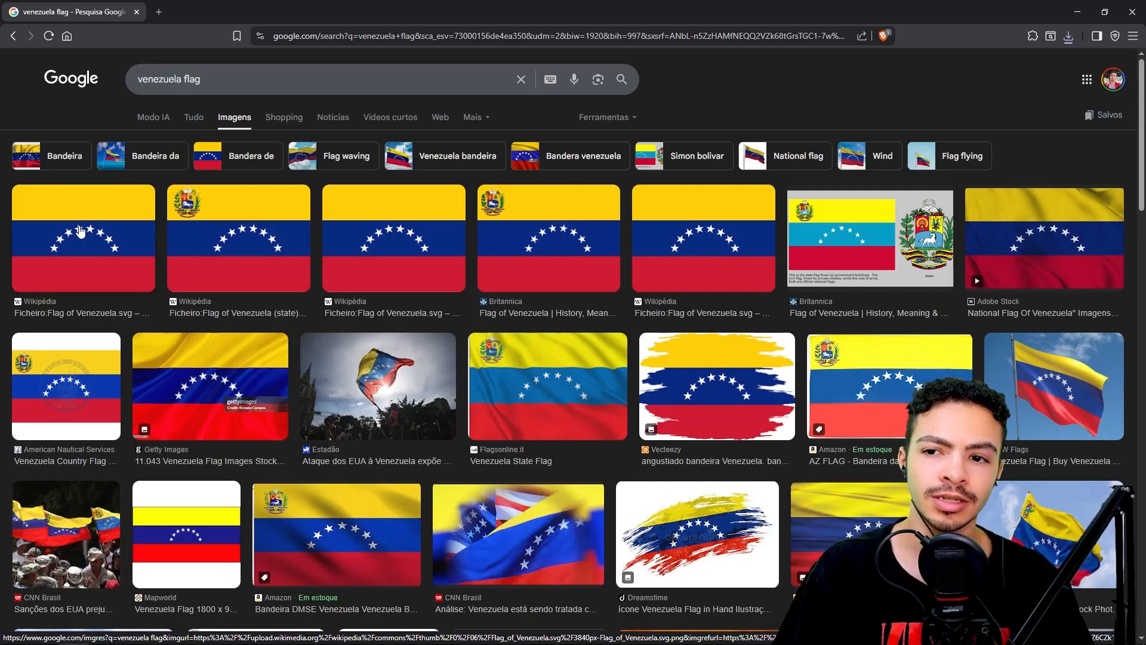
click(80, 231)
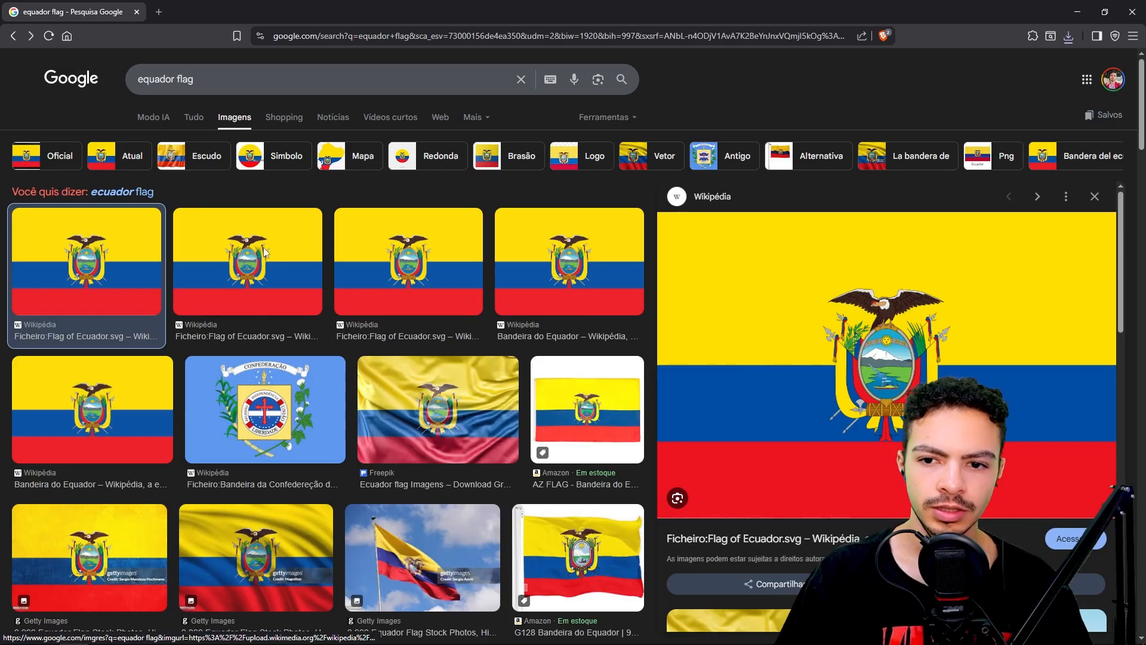
key(Right)
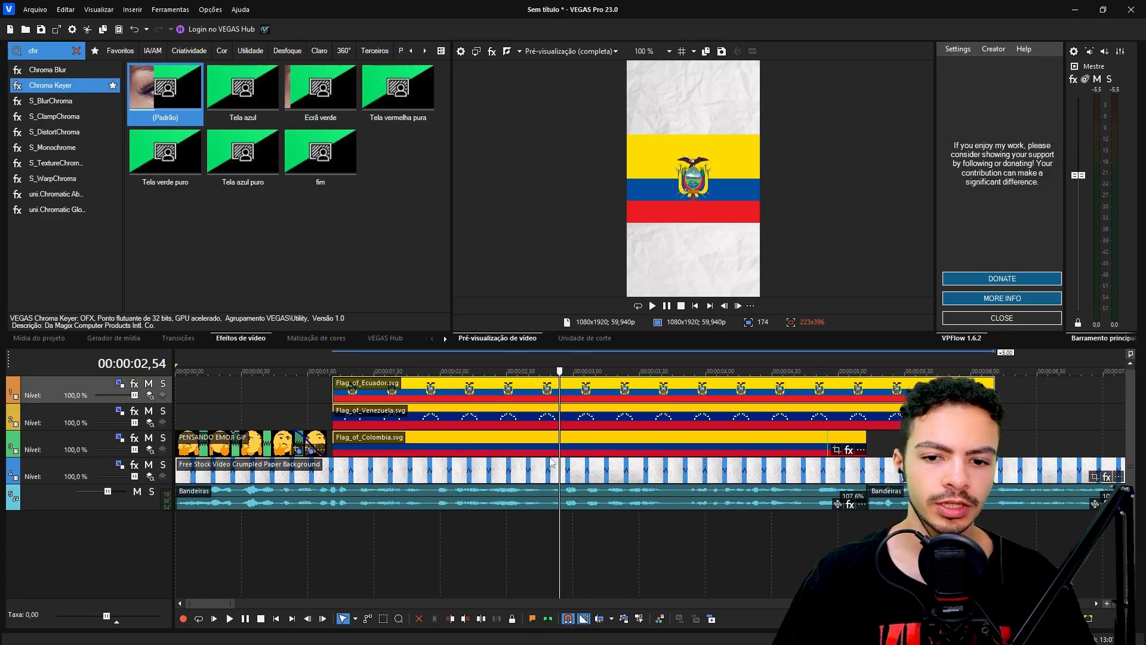
Trim the Ecuador and Venezuela flag clips to end with the Colombia flag at 00:00:05,13 and add an empty video track above them
click(522, 445)
shift+click(612, 389)
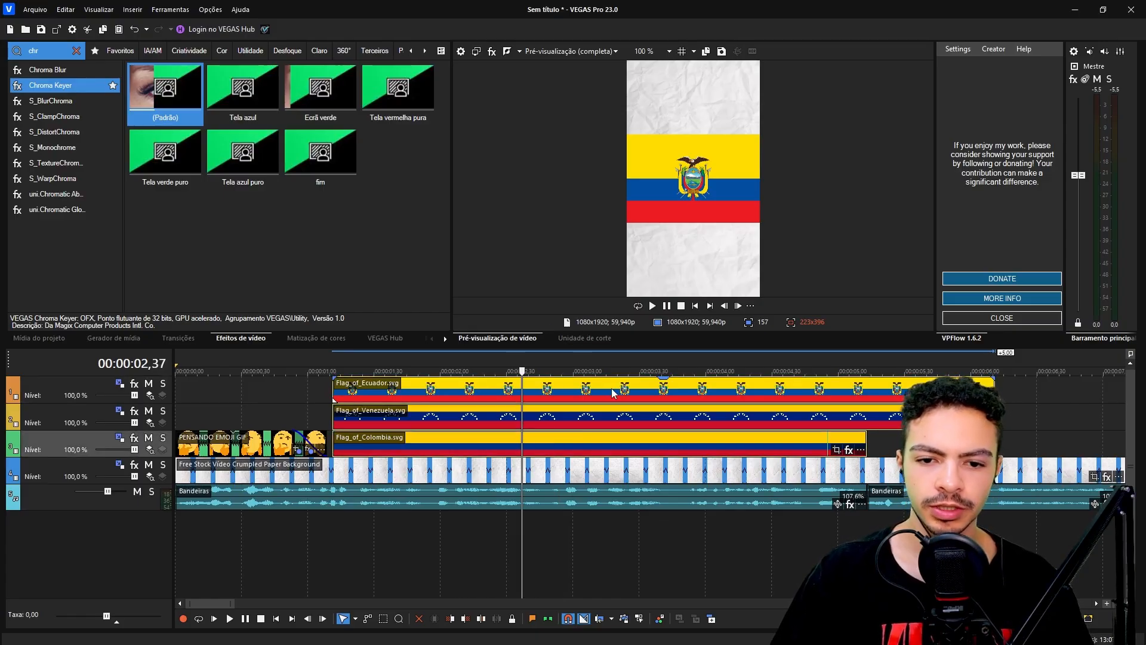
click(865, 396)
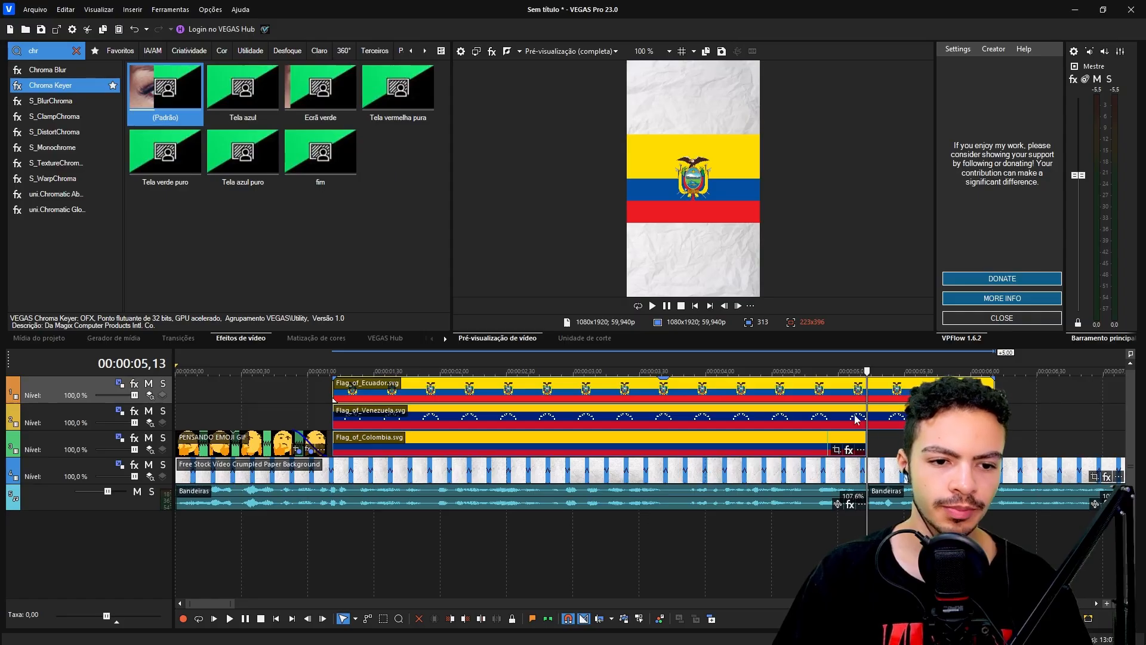
key(s)
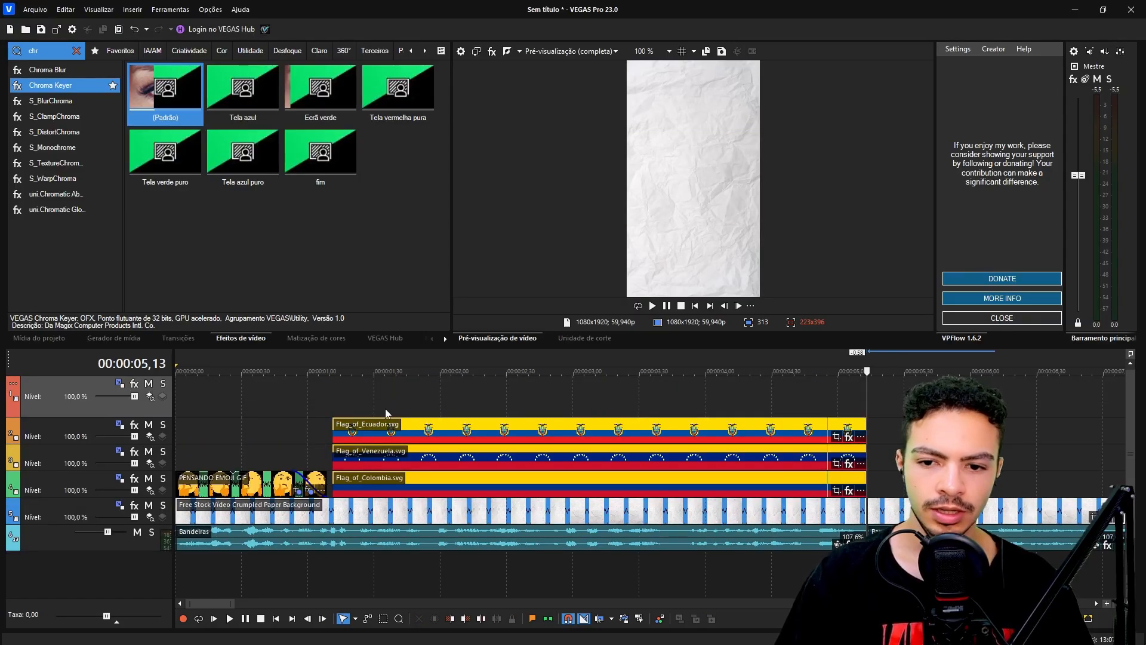
Scale the three flags to about half the frame width and stack them vertically: Colombia on top, Venezuela in the middle, Ecuador below
click(341, 407)
click(331, 407)
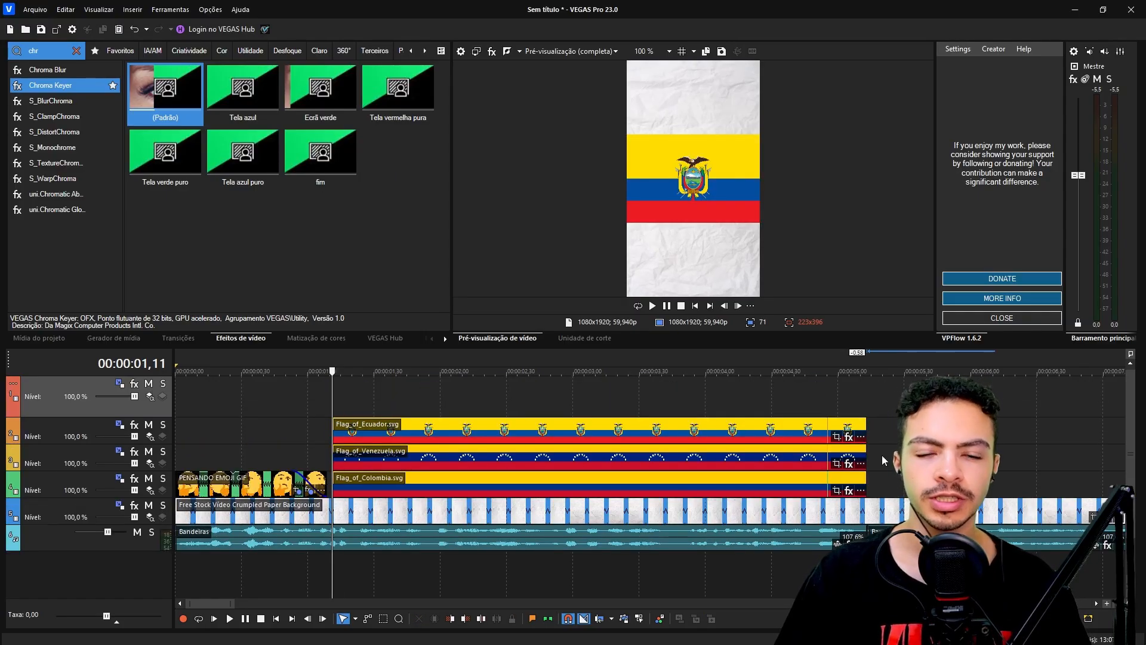
click(837, 438)
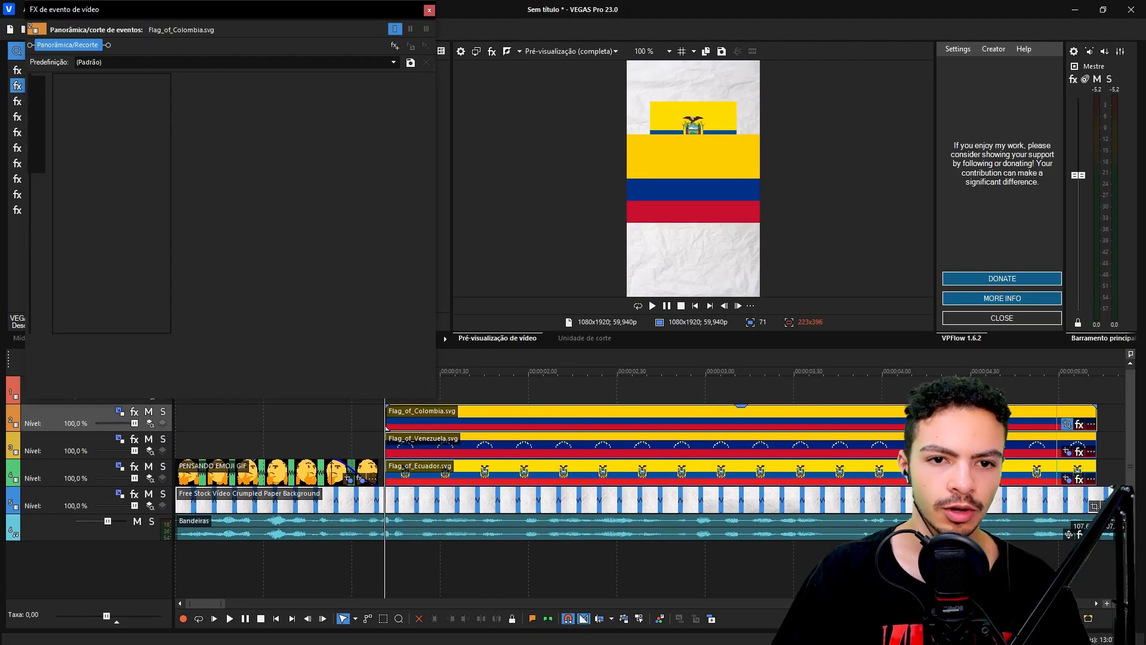
drag(392, 227, 478, 266)
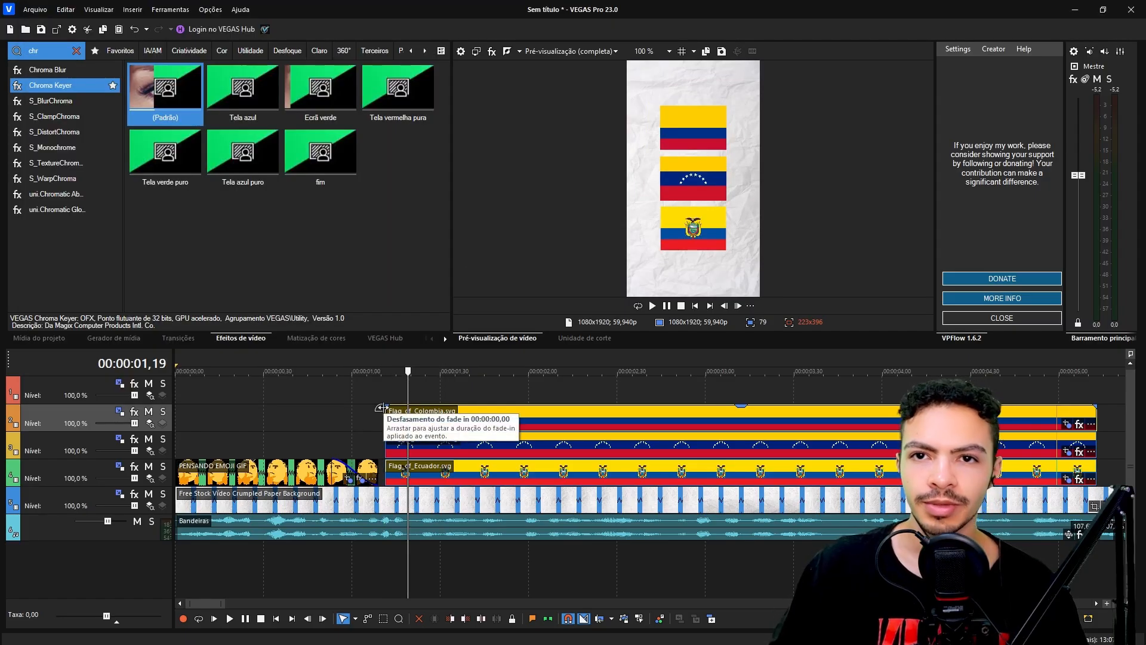
Move the three flag clips up one track and give the Colombia flag clip a fade-in of 00:00:01,12
click(397, 429)
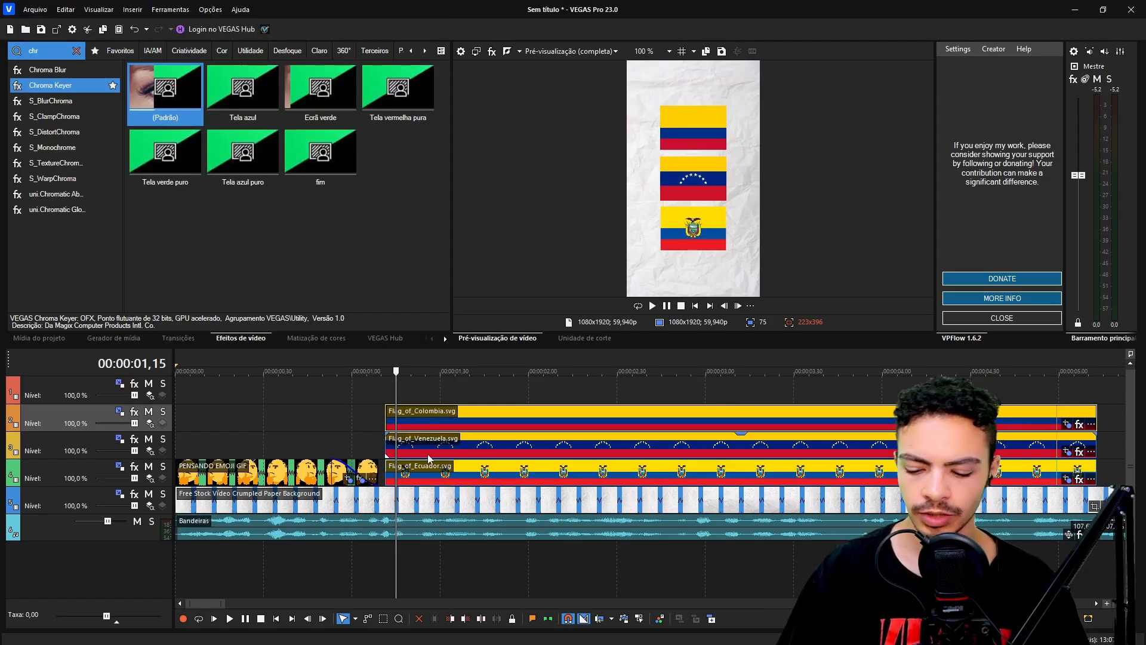
click(427, 413)
click(391, 420)
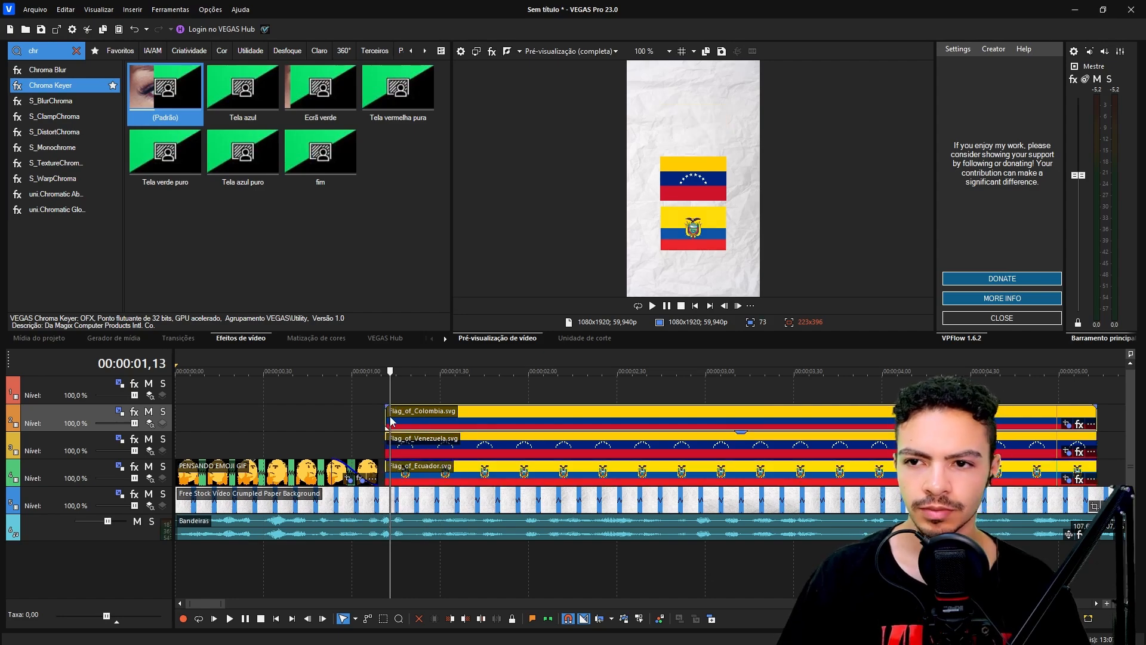
drag(387, 381, 596, 395)
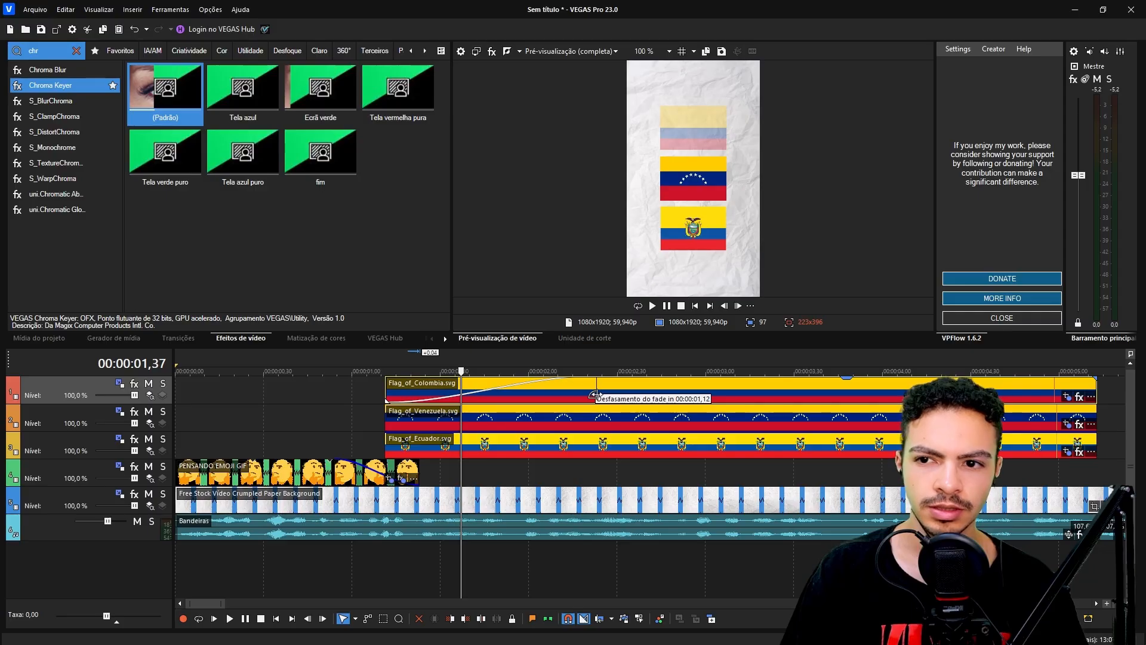
click(596, 394)
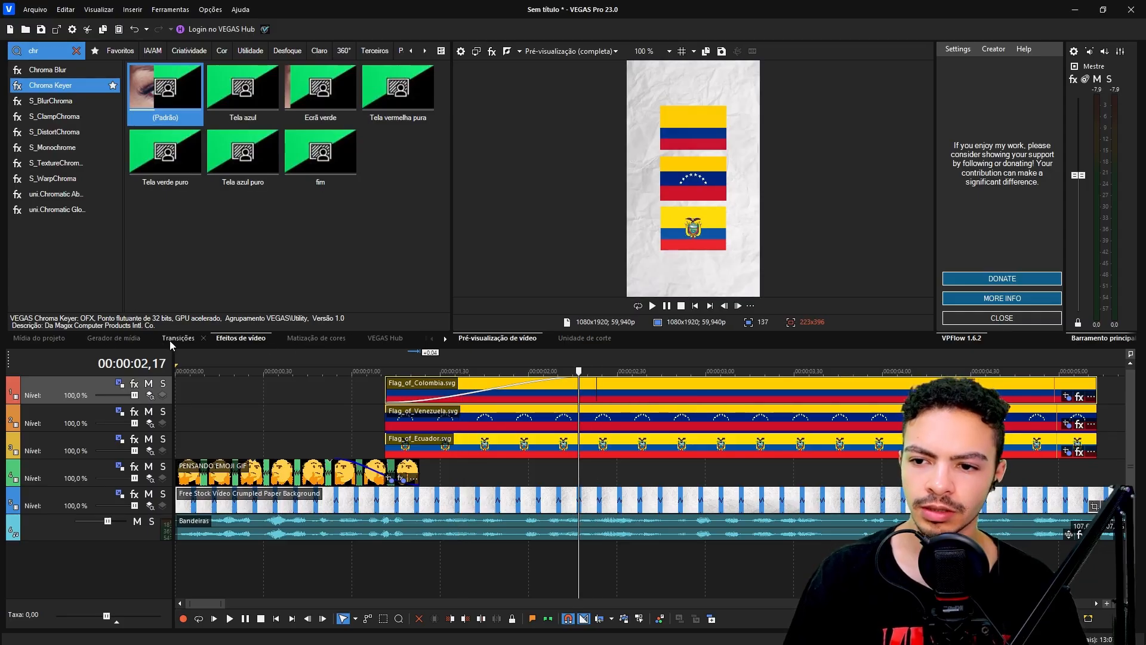
Apply the Push transition preset "Empurrar para a direita" from the favorites to the Colombia flag's fade-in and play it back
click(171, 340)
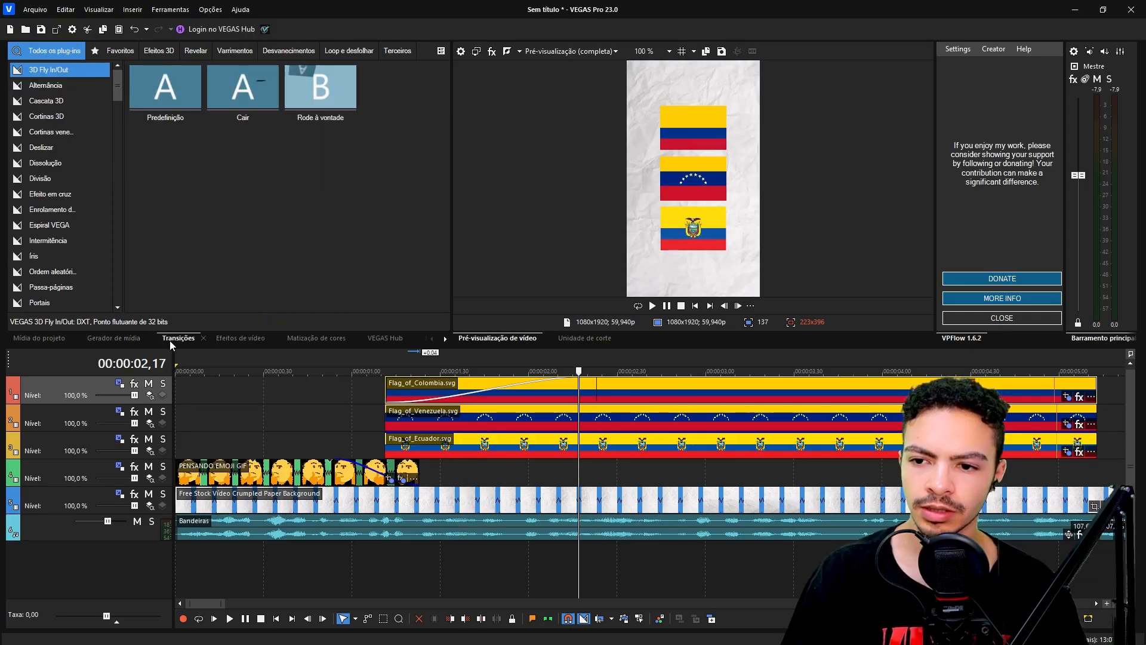
click(113, 50)
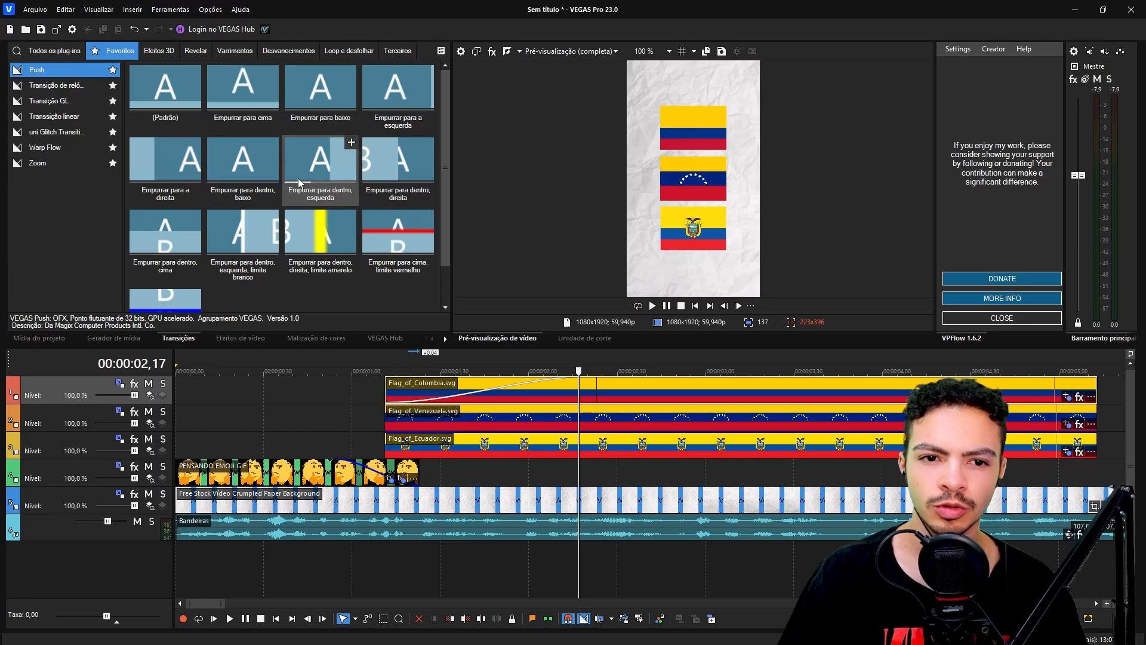
drag(299, 182, 537, 389)
click(277, 414)
key(space)
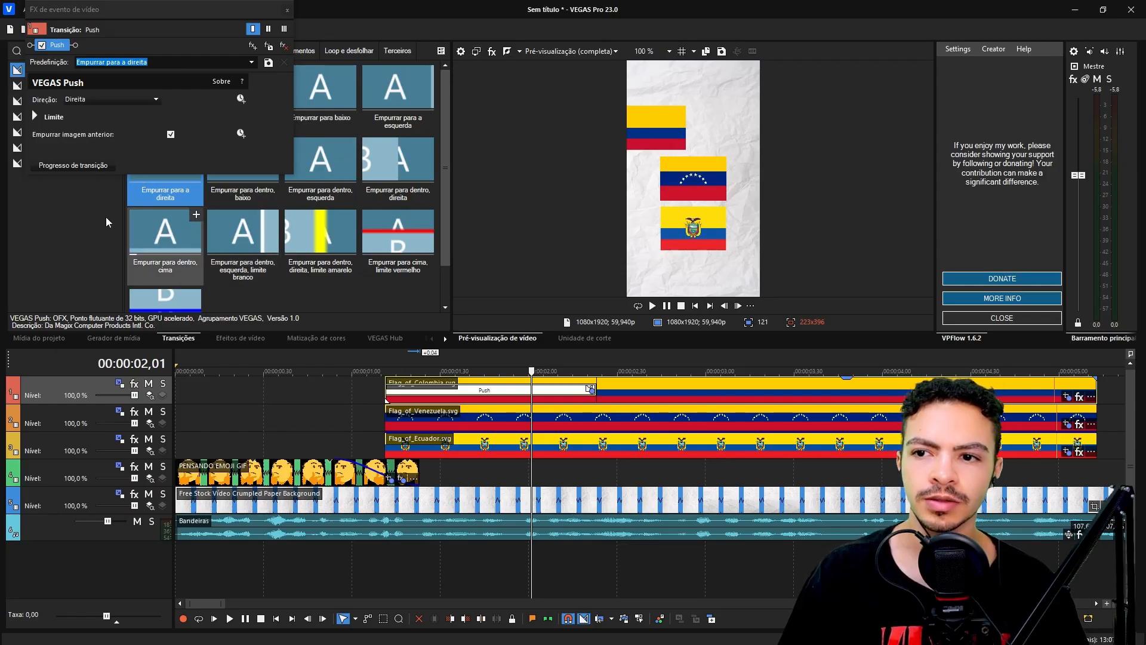
Animate the Push transition's progress parameter, enlarge the effect window and show the progress as a curve
click(74, 166)
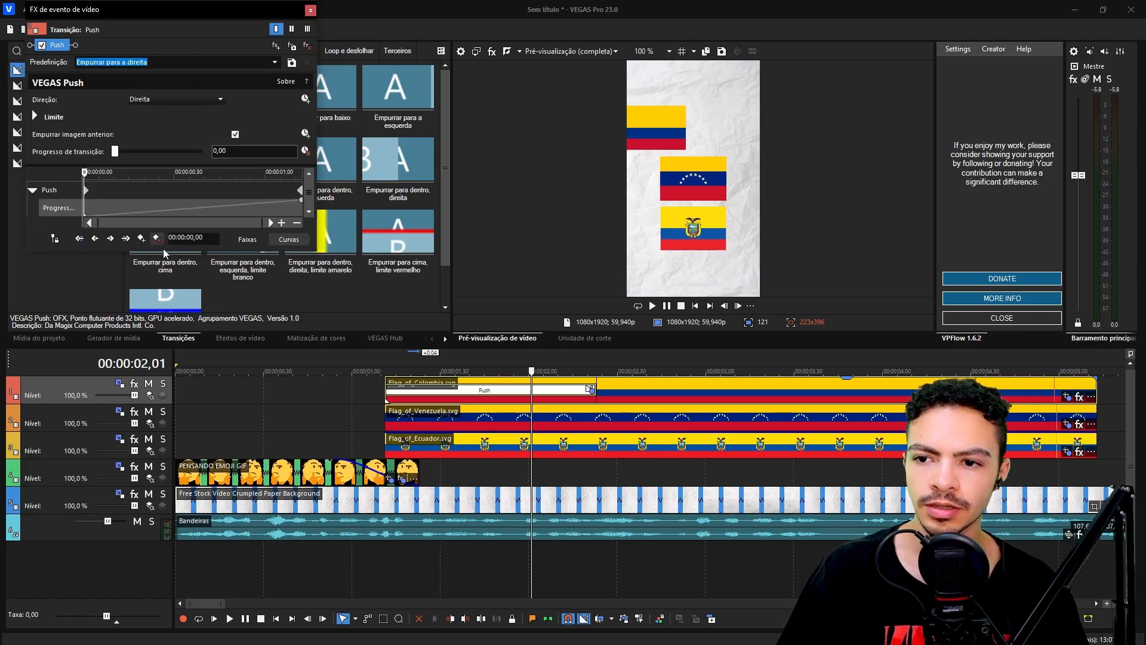
drag(166, 253, 159, 557)
drag(164, 470, 152, 193)
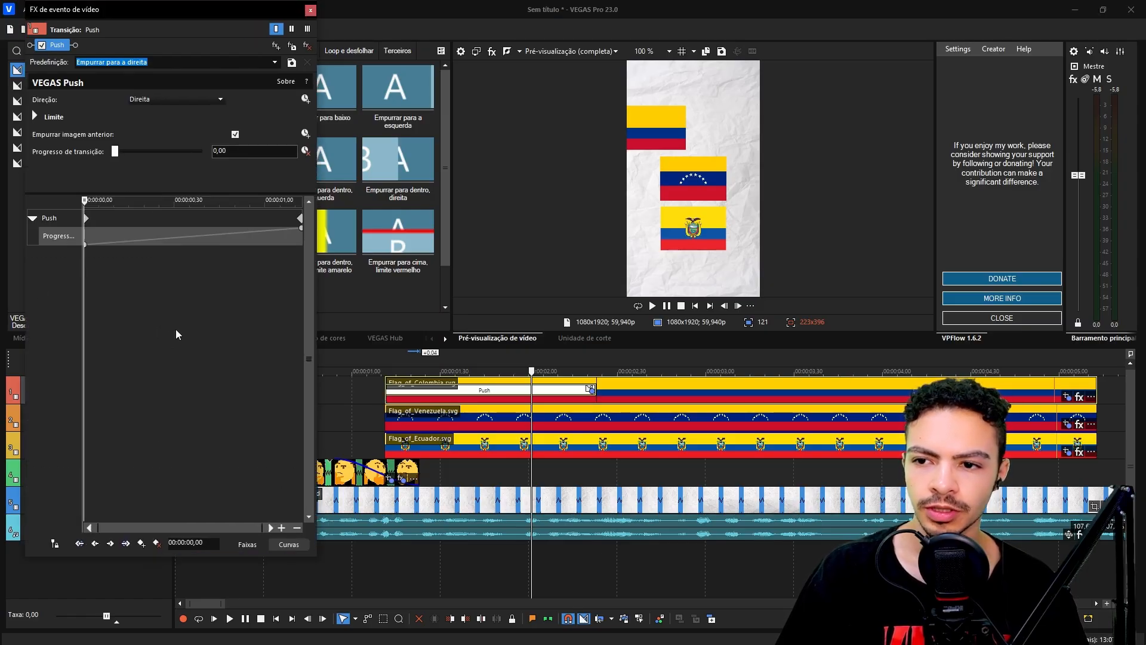
click(289, 544)
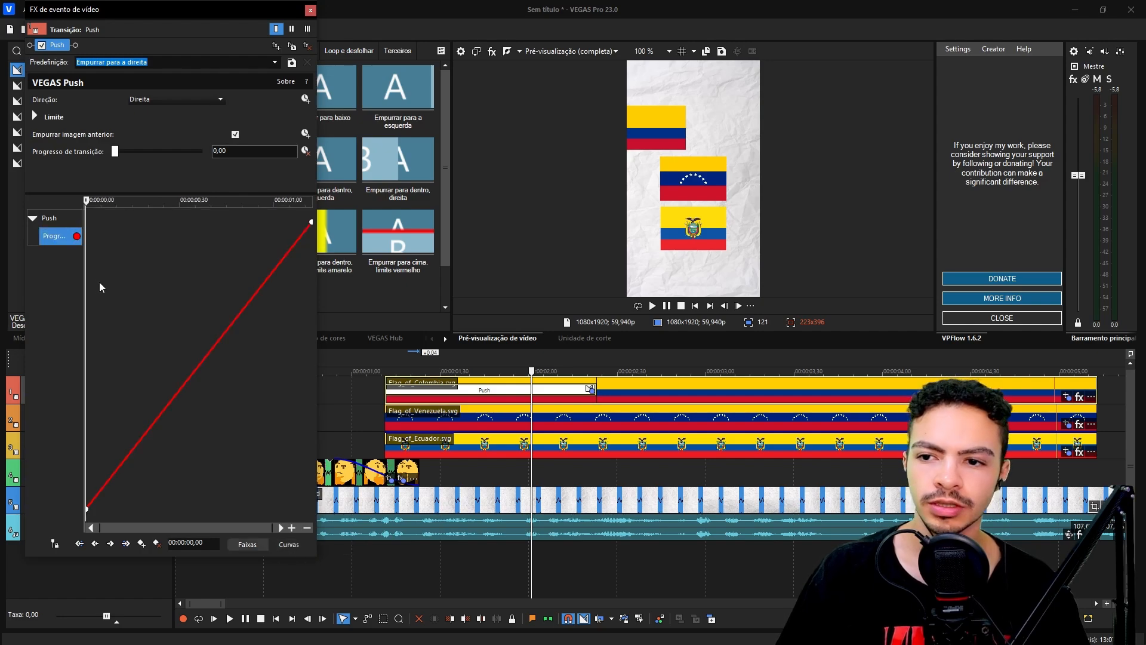
Turn both progress keyframes into Bézier points, pull their handles into a fast-start, slow-end curve, and play back the transition
right_click(88, 511)
click(167, 501)
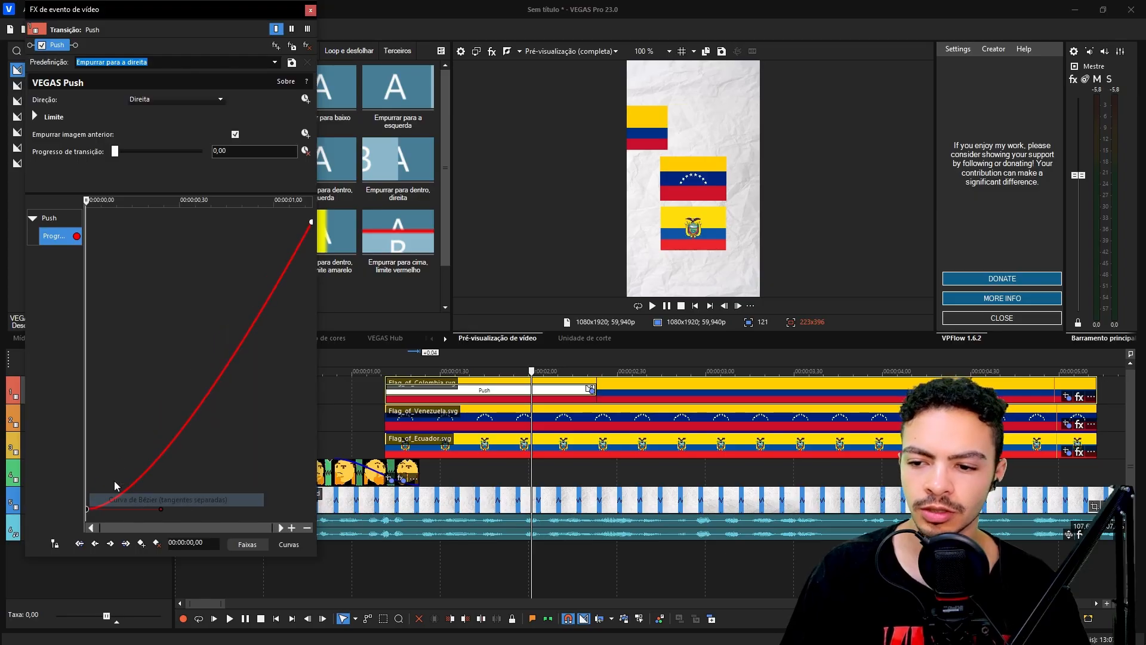
drag(161, 512, 95, 228)
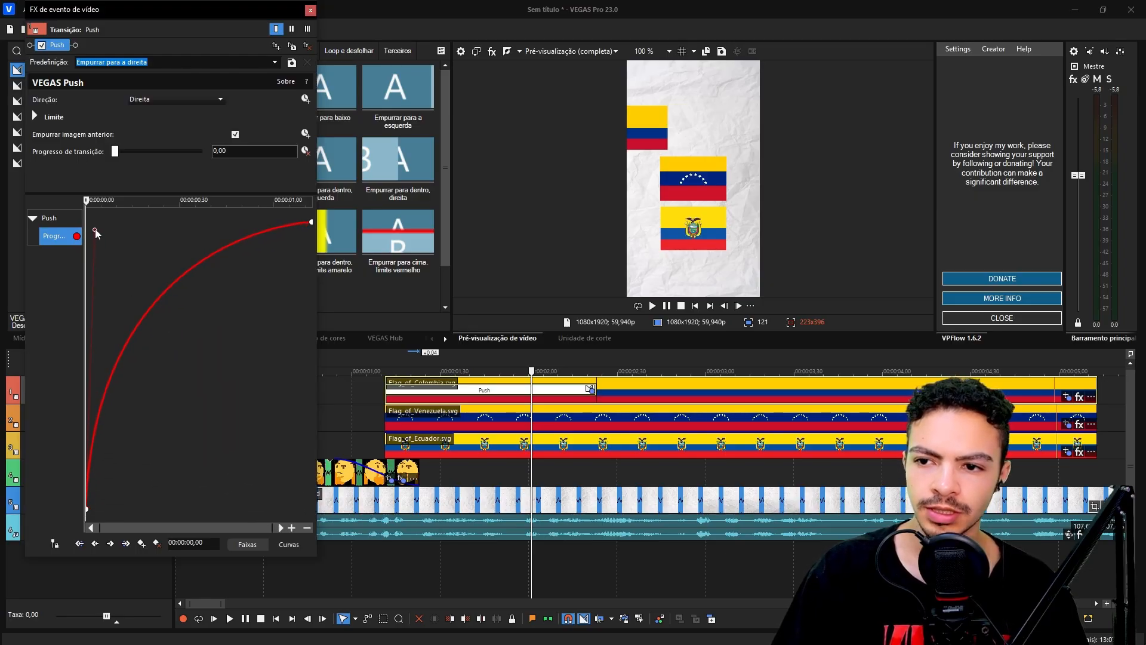
right_click(311, 222)
click(390, 400)
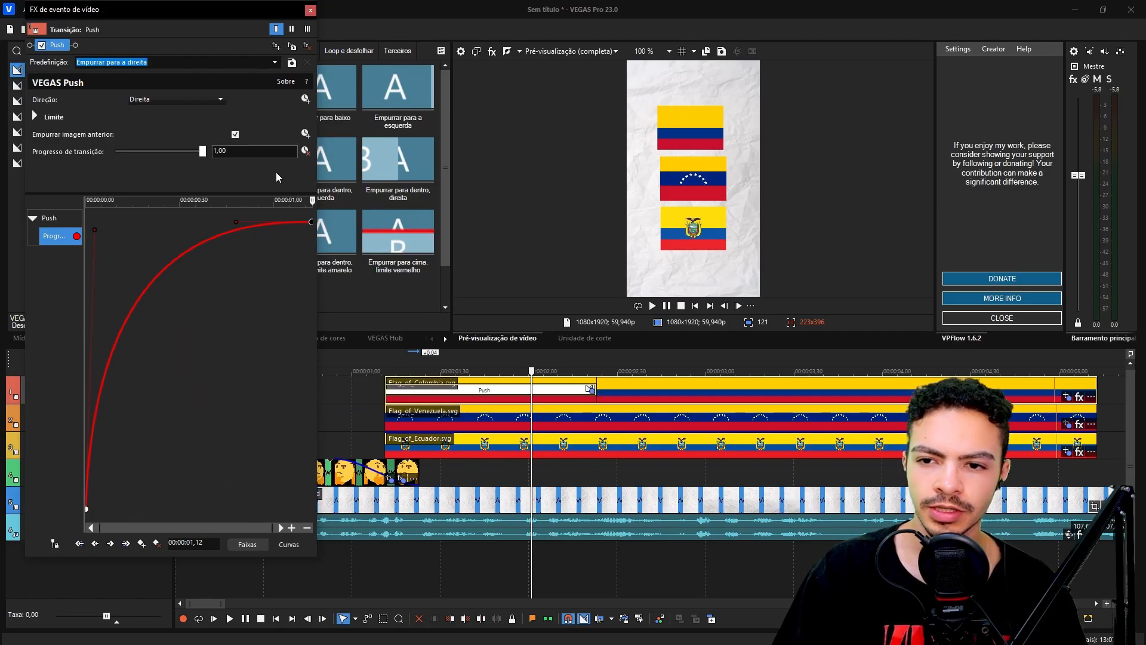
drag(237, 222, 183, 222)
click(382, 357)
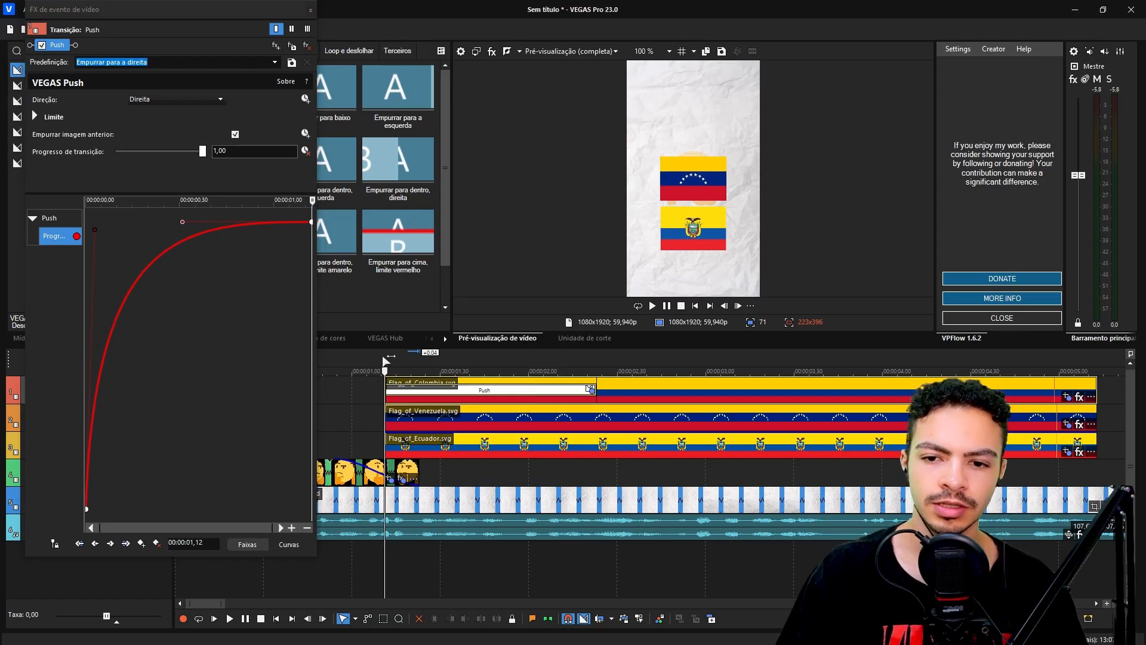
key(space)
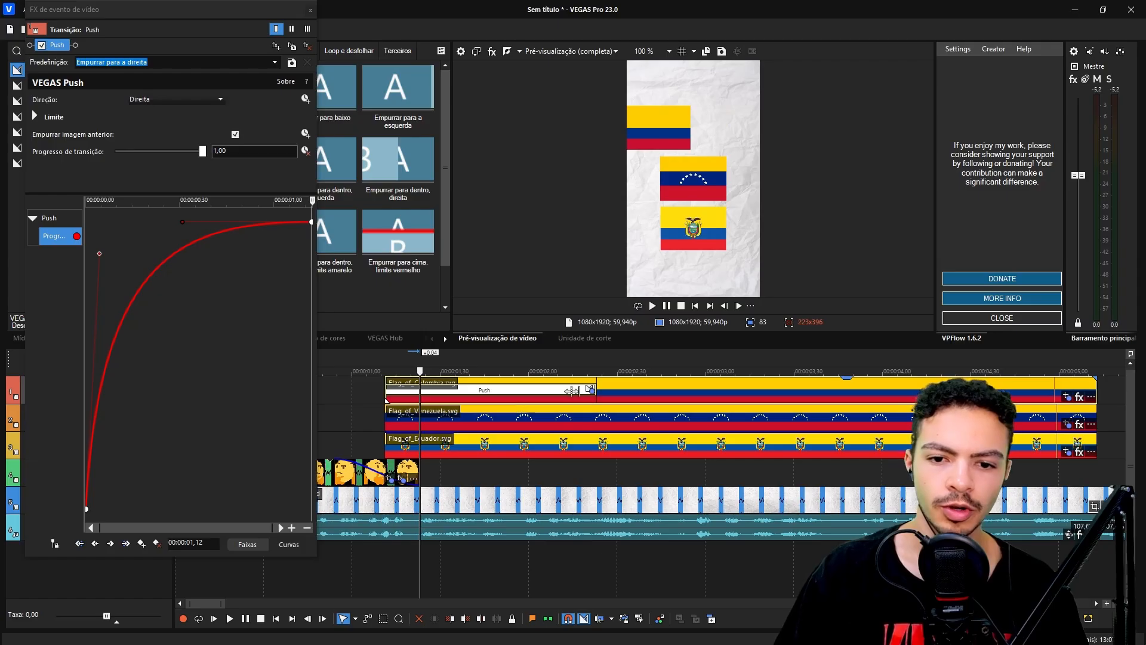
Copy the Colombia clip and selectively paste only its incoming transition type onto the Venezuela and Ecuador flag clips
click(615, 391)
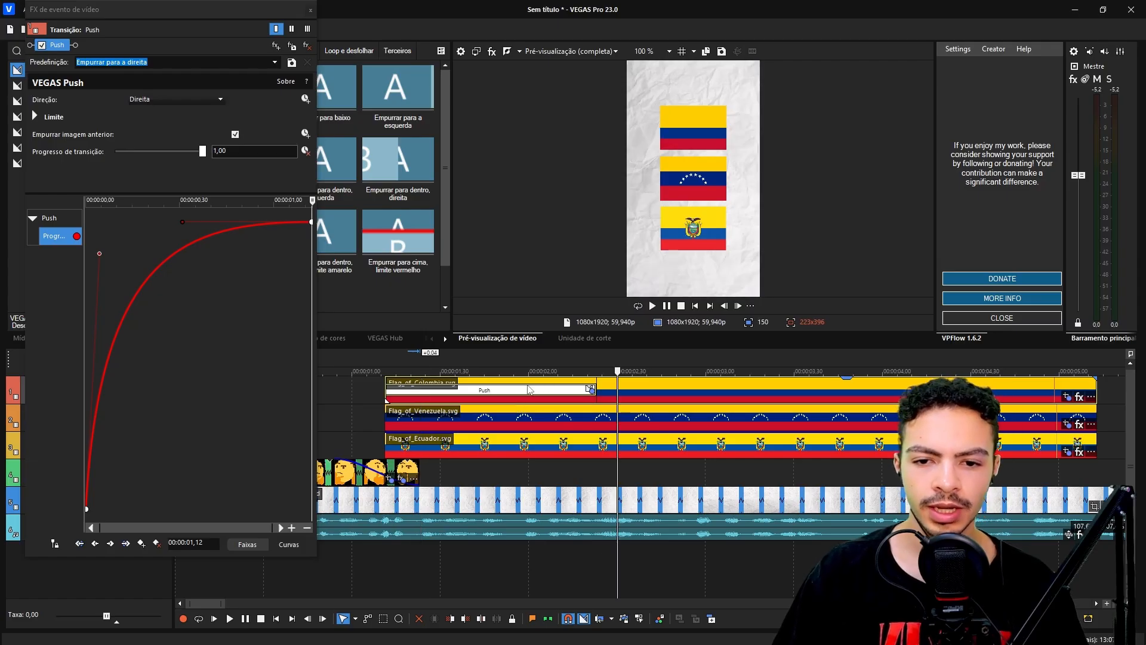
click(555, 391)
right_click(599, 391)
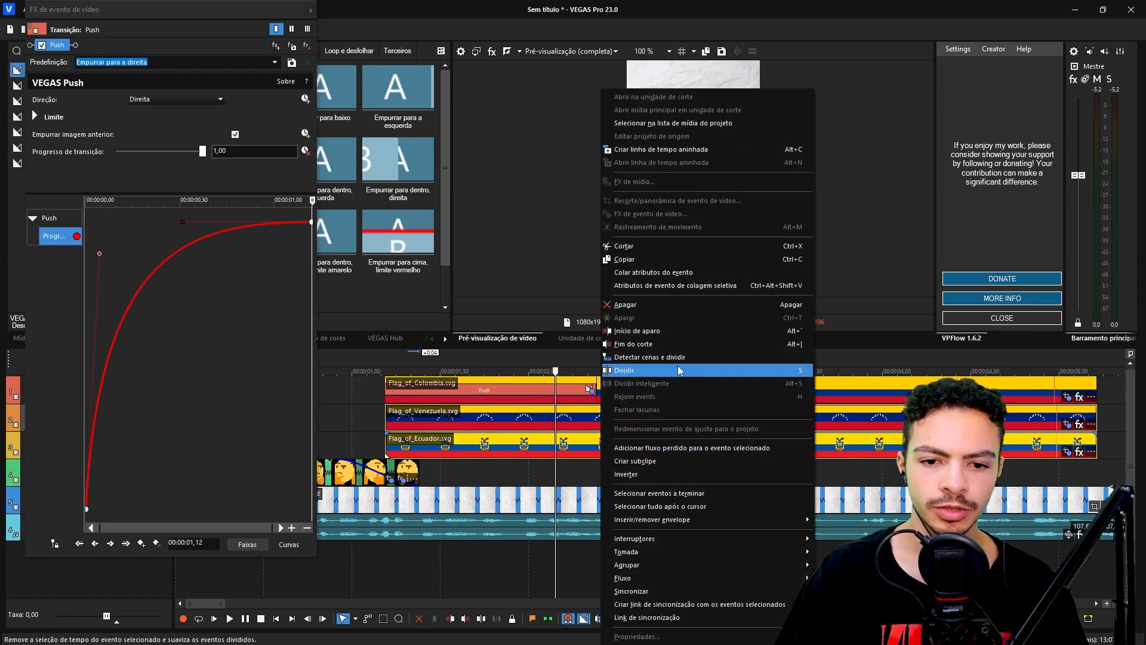
click(647, 286)
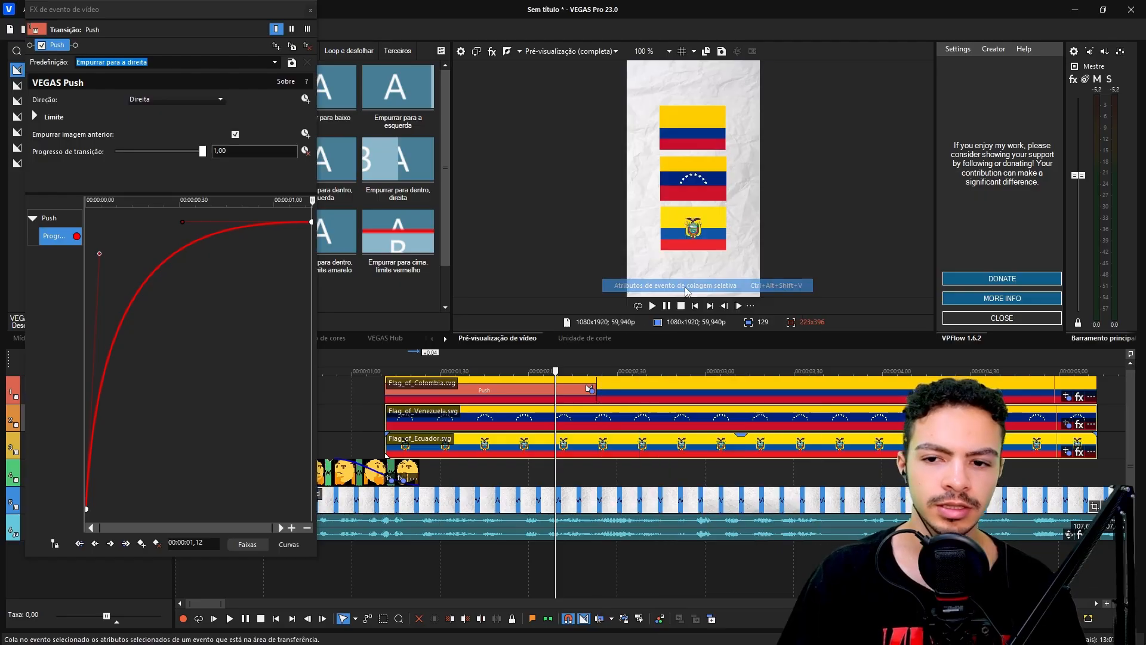
click(285, 329)
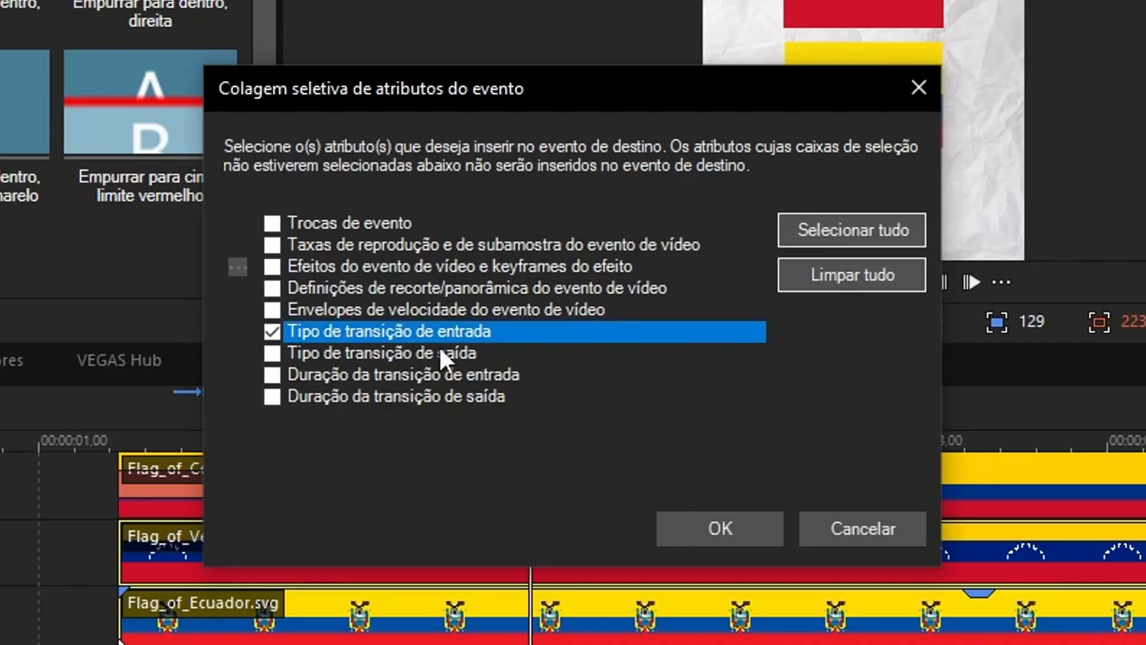
click(720, 532)
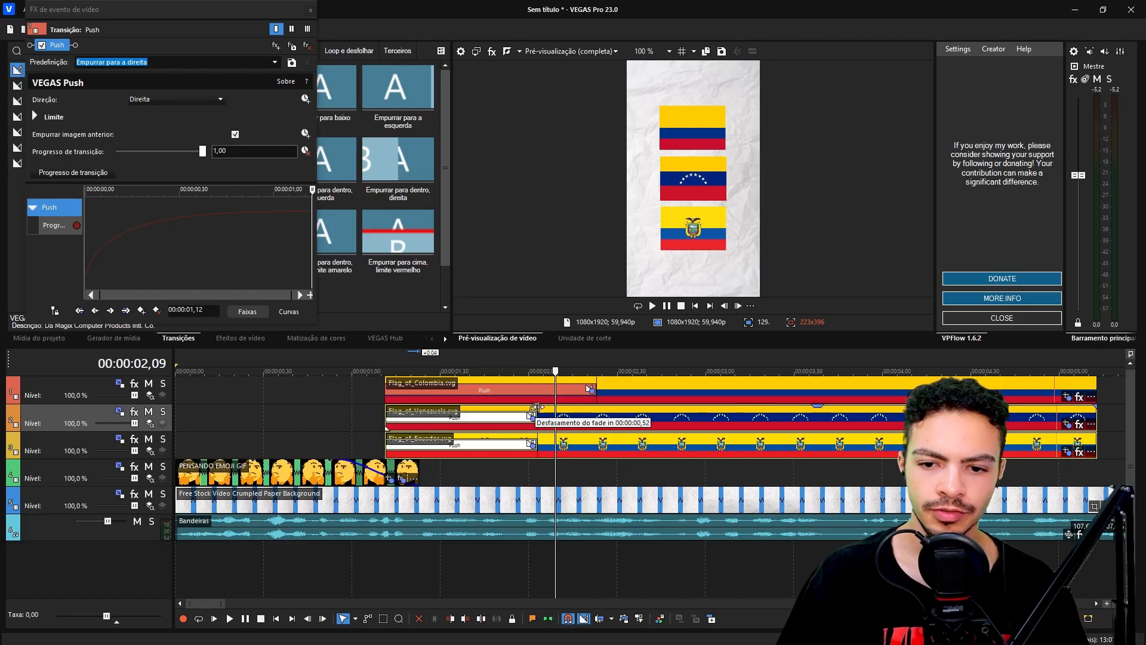
Lengthen the Venezuela and Ecuador fade-ins to match the Colombia flag's transition and play back the three entrances
drag(536, 408, 595, 407)
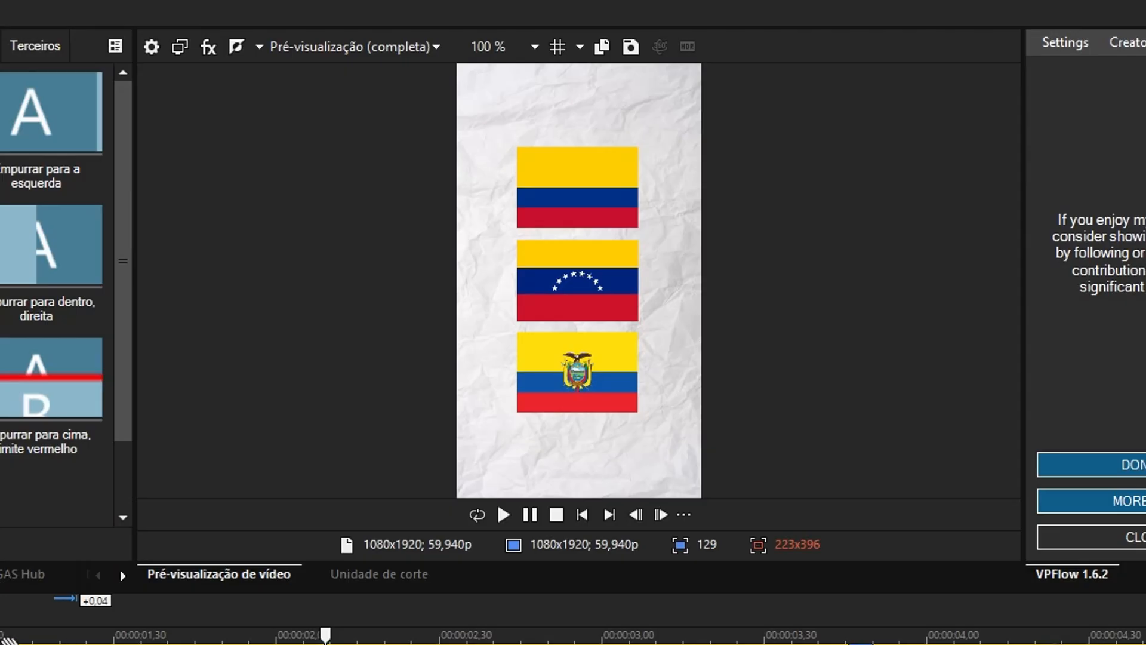
click(390, 375)
key(space)
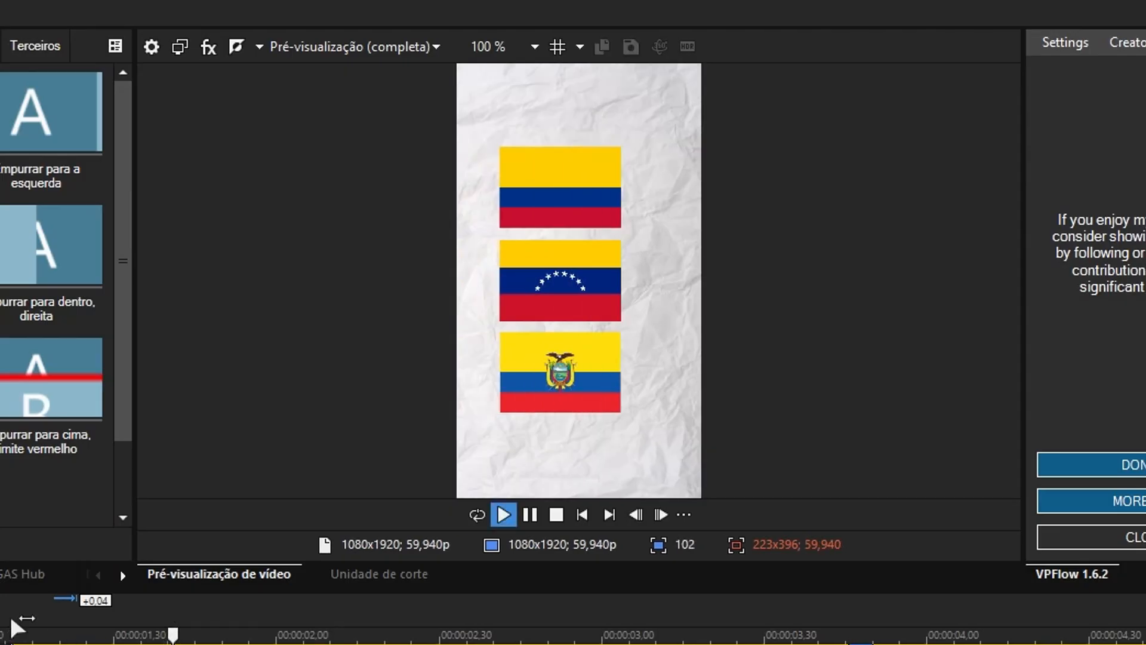
key(space)
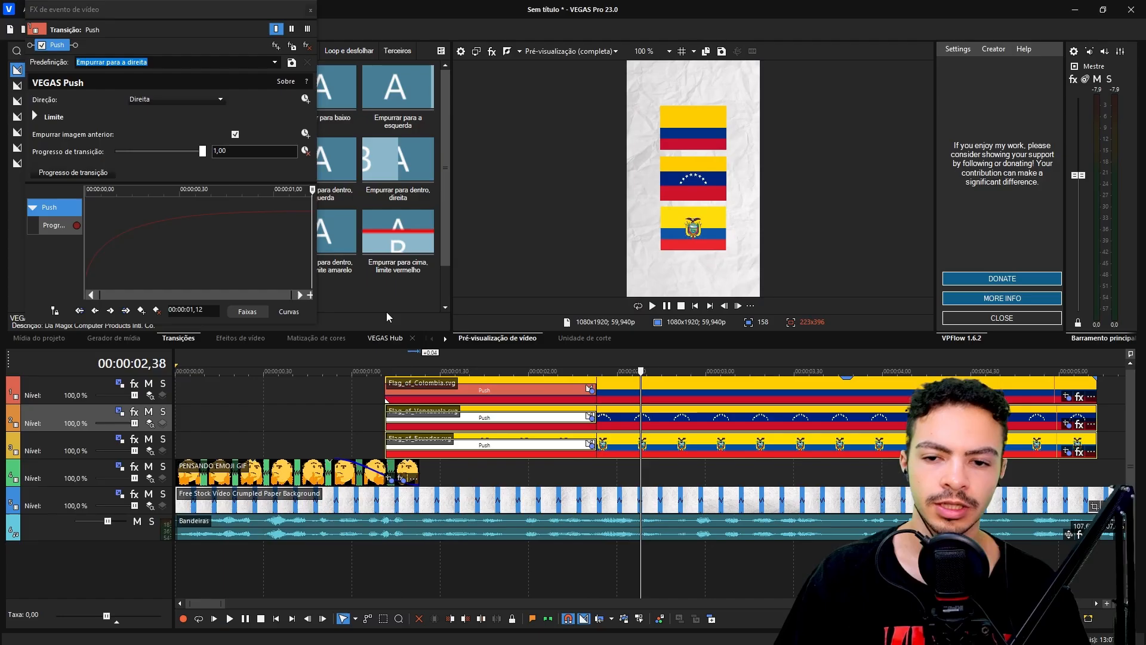
Stagger the flags by starting Venezuela at about 00:00:02,00 and Ecuador at about 00:00:02,50, with both clips ending together with Colombia
click(356, 352)
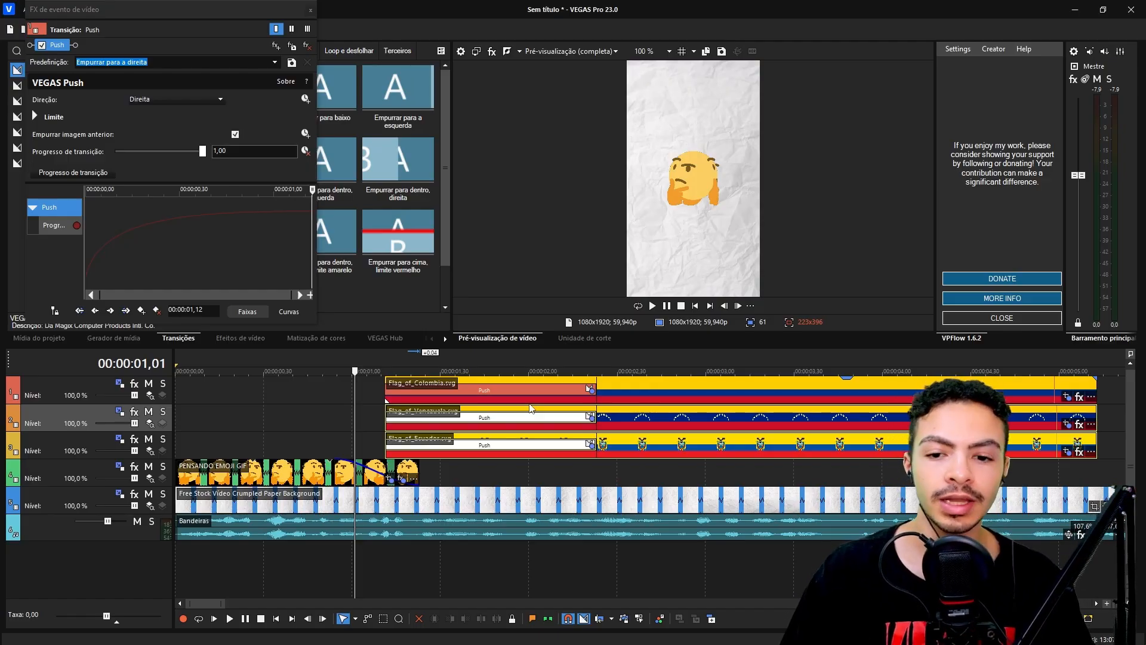
click(616, 445)
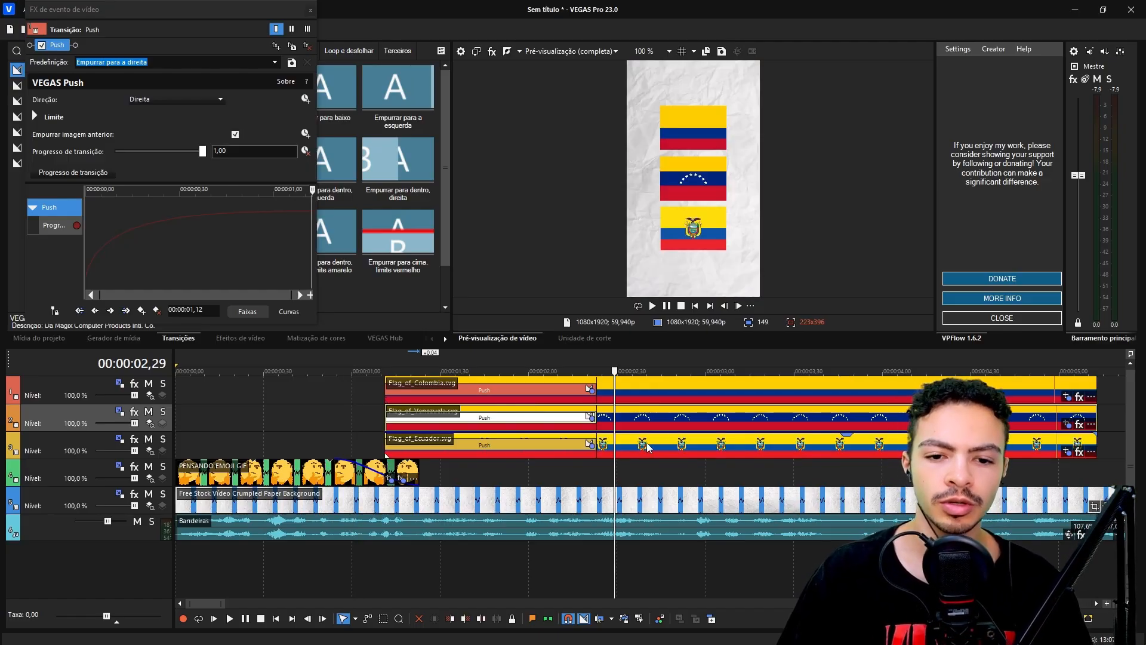
drag(662, 423, 801, 420)
click(569, 371)
click(803, 419)
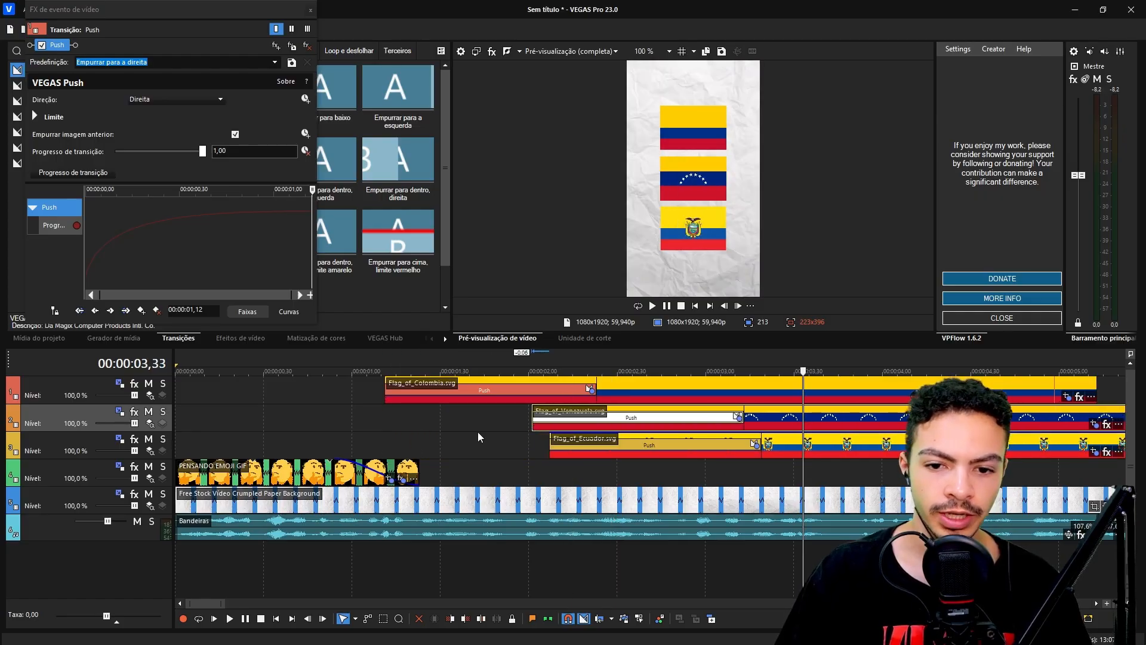
click(511, 428)
drag(794, 453, 917, 453)
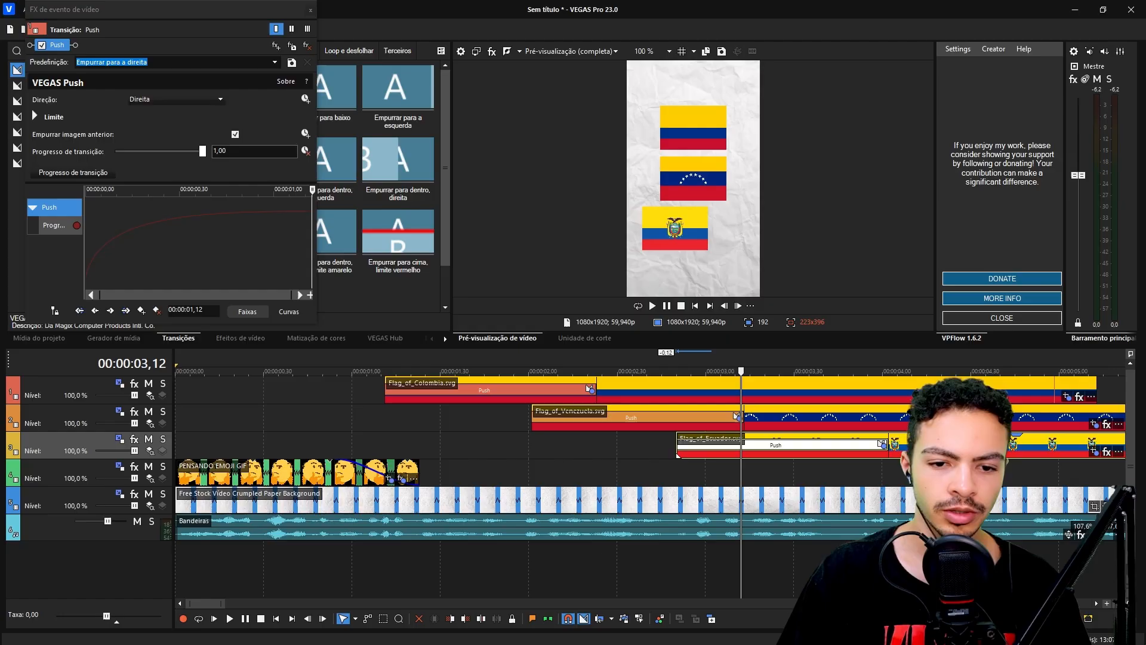
click(567, 428)
key(space)
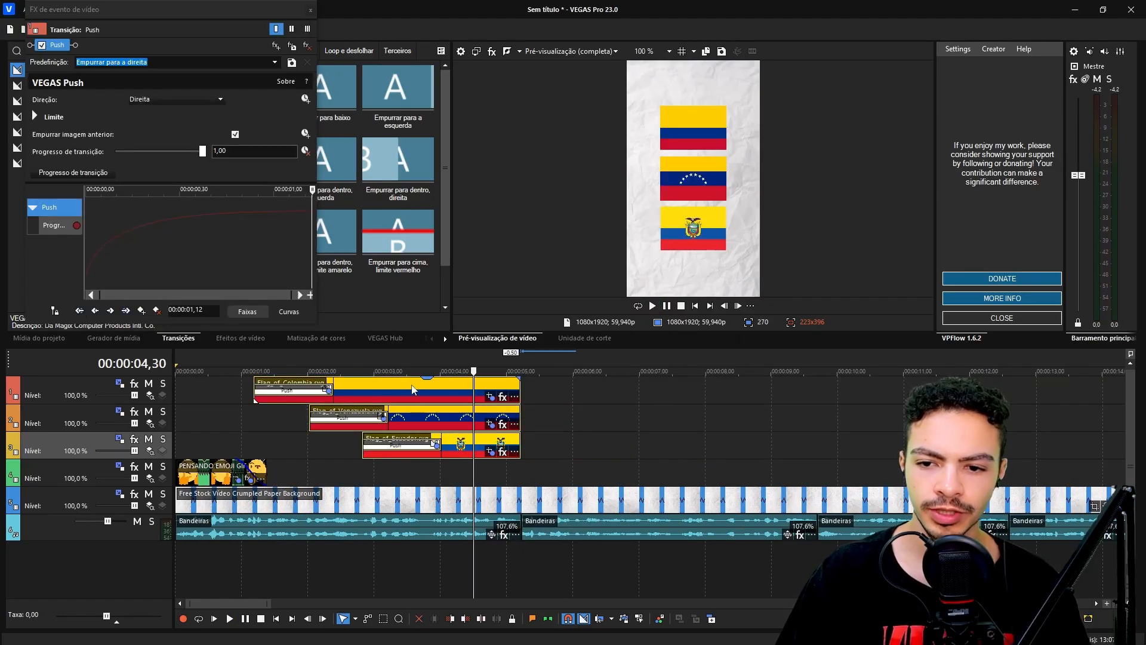
Move the three flag clips down one track to leave the top track empty and play back the staggered entrances
drag(354, 408, 352, 436)
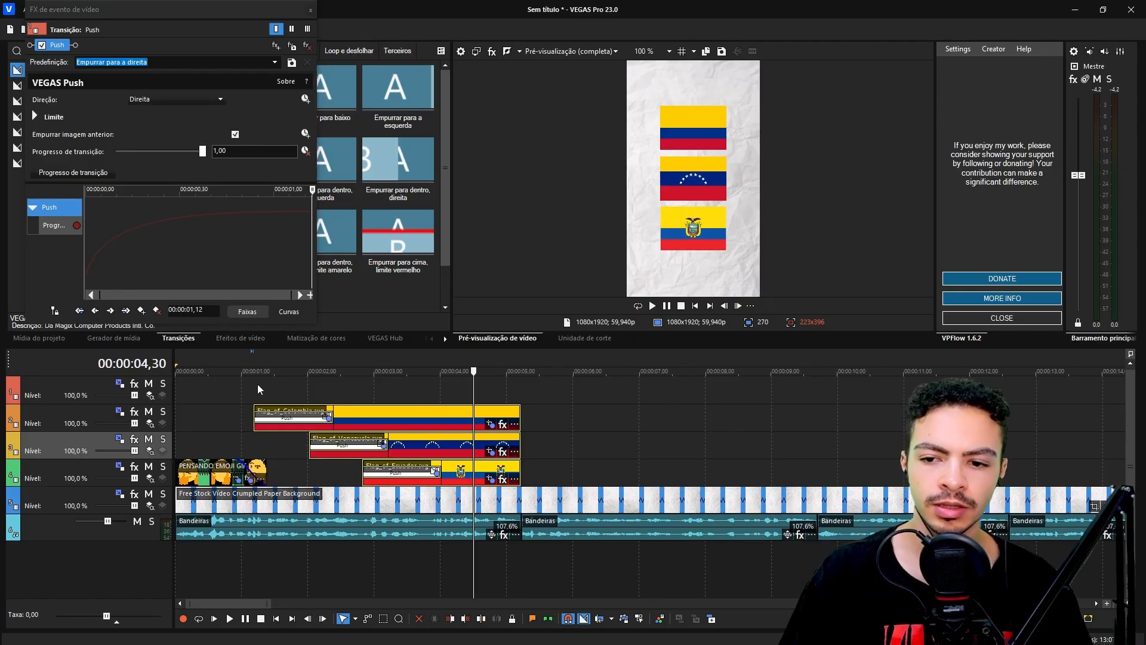
click(258, 388)
scroll(258, 388, up, 3)
click(289, 418)
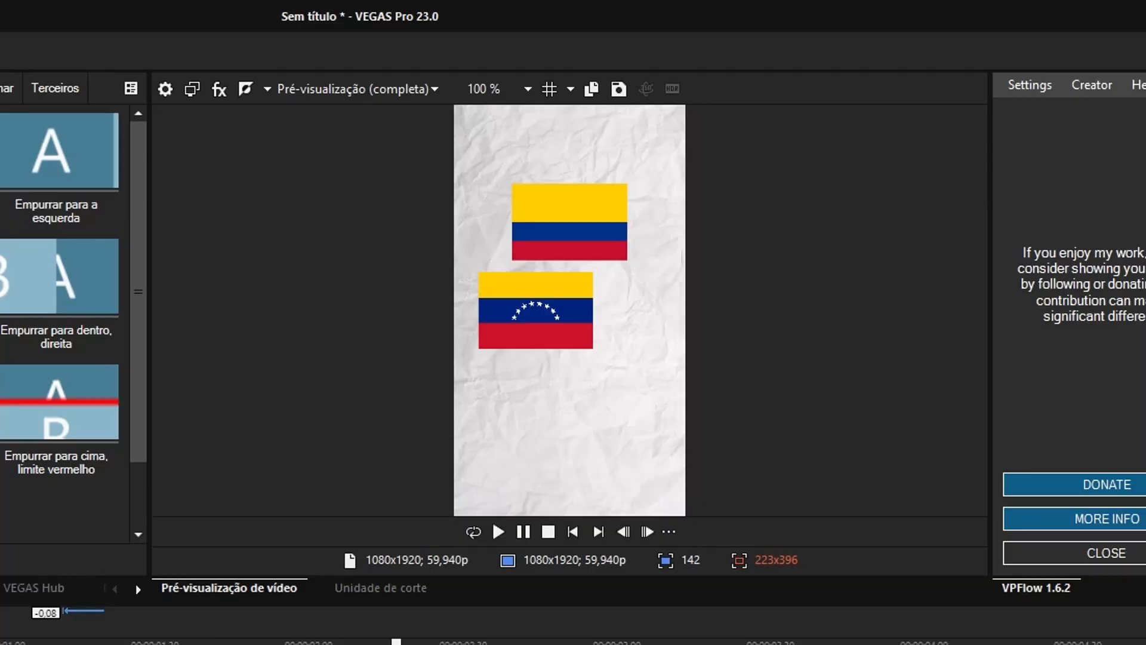
key(space)
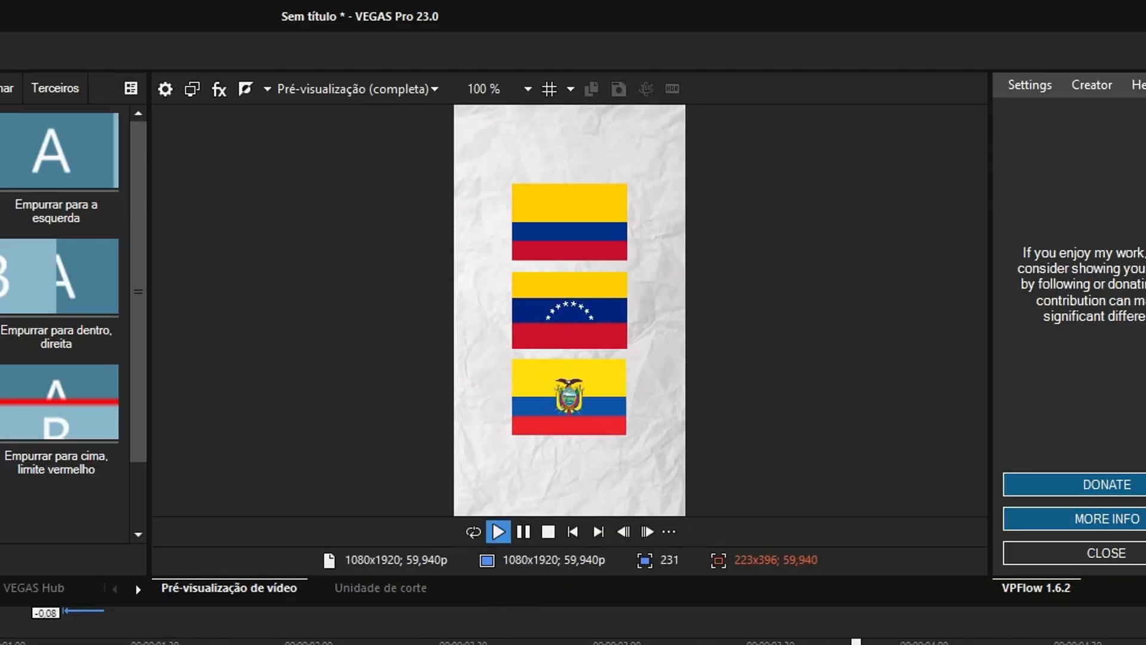
scroll(573, 642, down, 2)
key(space)
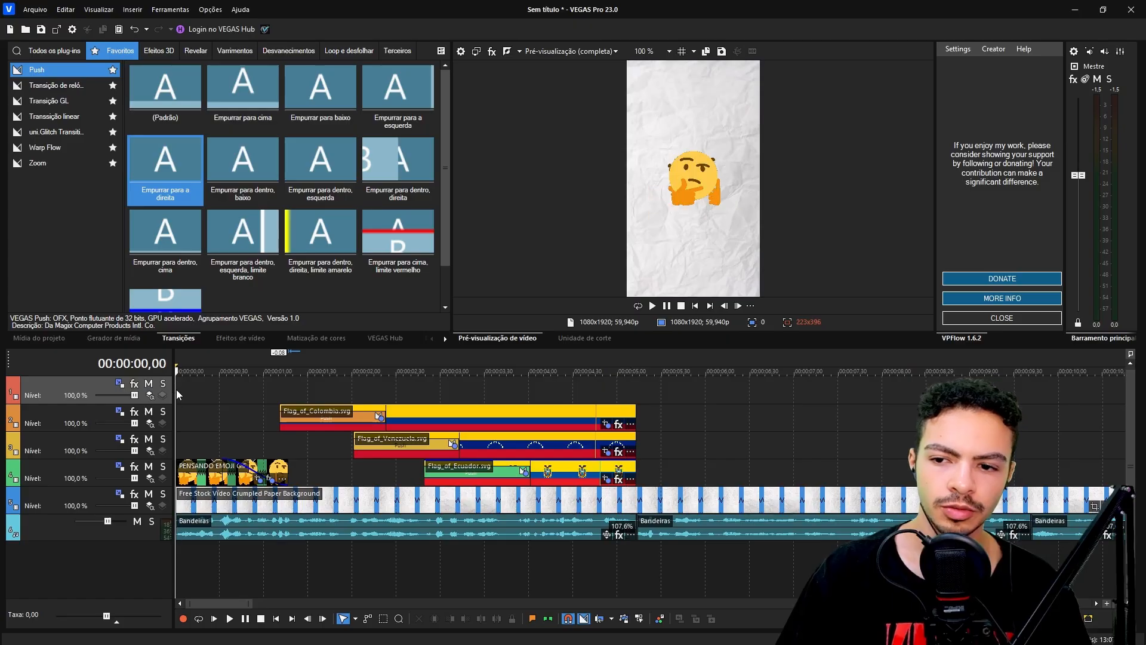
Insert an adjustment event at the start of the empty top video track and check playback beneath it
right_click(177, 390)
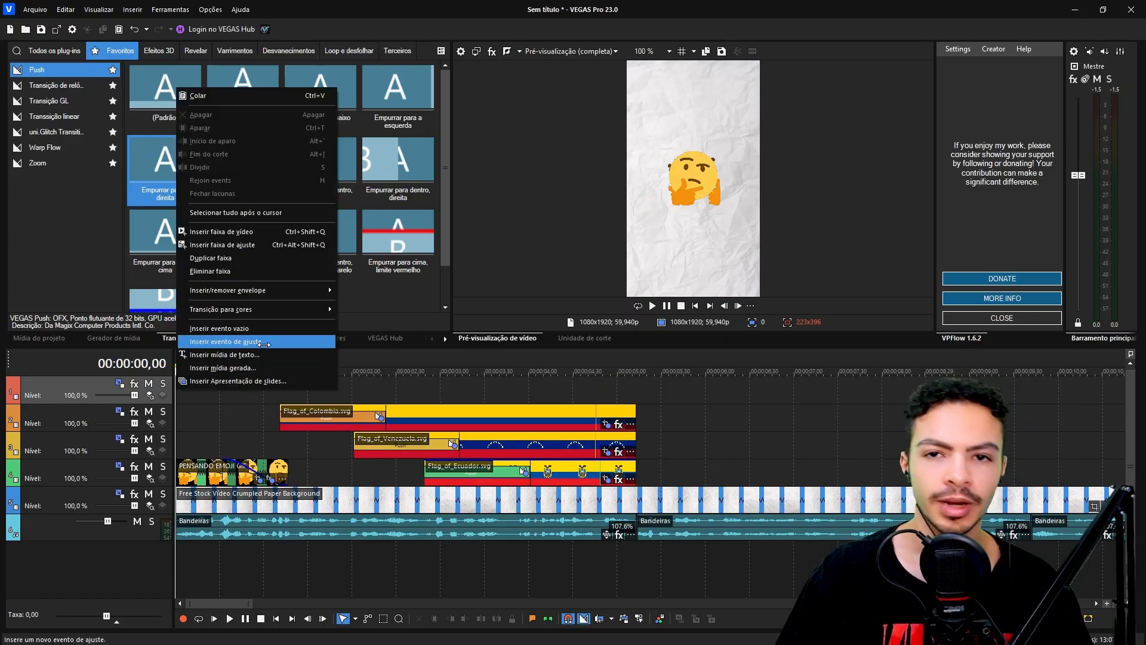
click(214, 342)
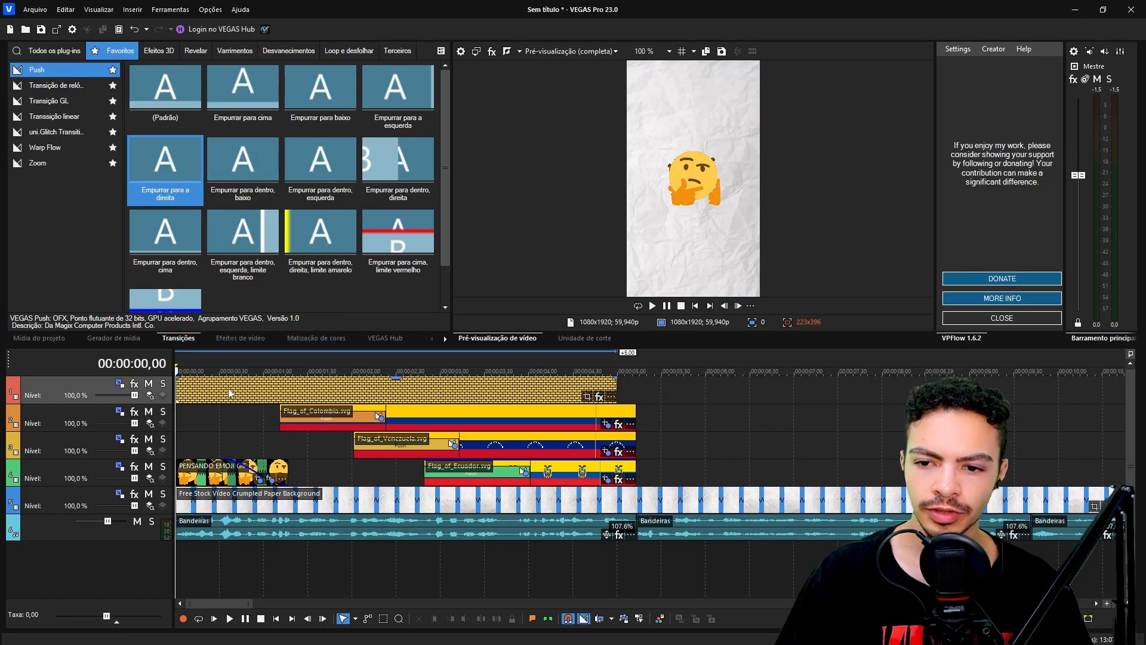
key(space)
click(413, 396)
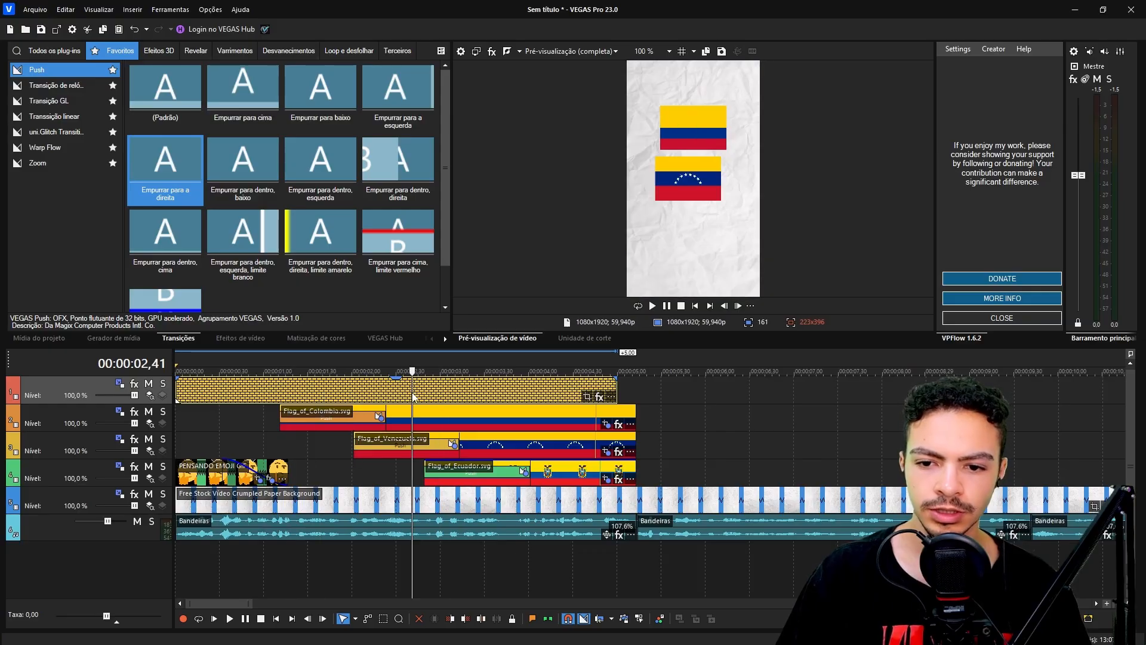
Trim the first adjustment event on the top track so it ends at 00:00:02,41
key(s)
key(Delete)
click(389, 395)
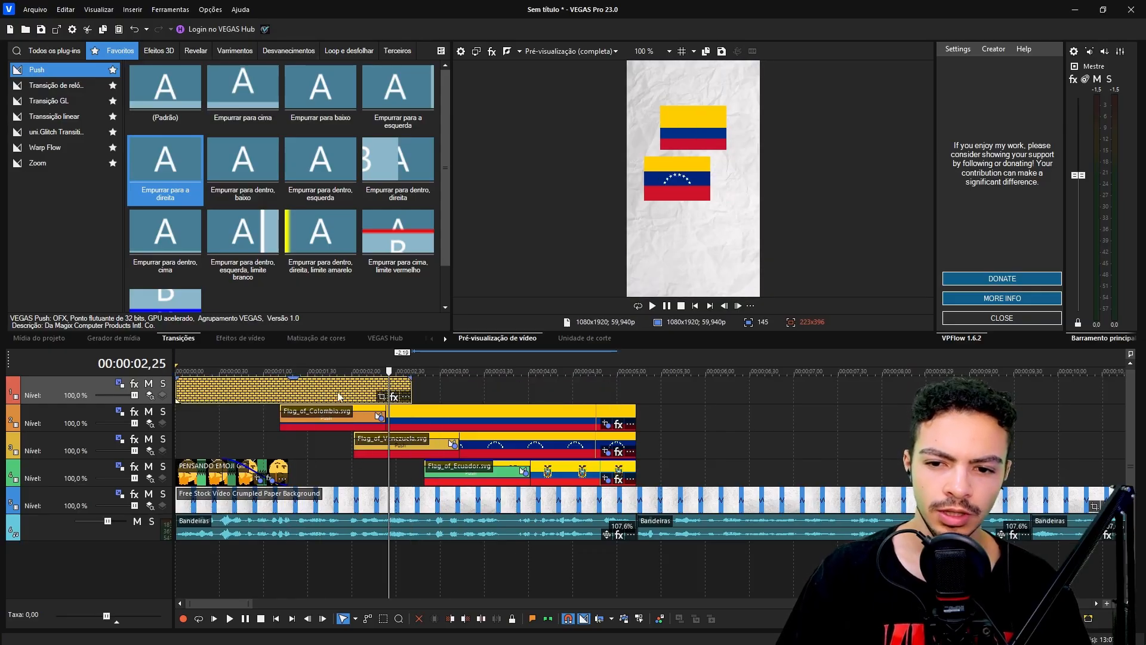
Animate the adjustment event's Pan/Crop from a zoomed-in start keyframe to the full 1080 by 1920 frame at its end
click(382, 396)
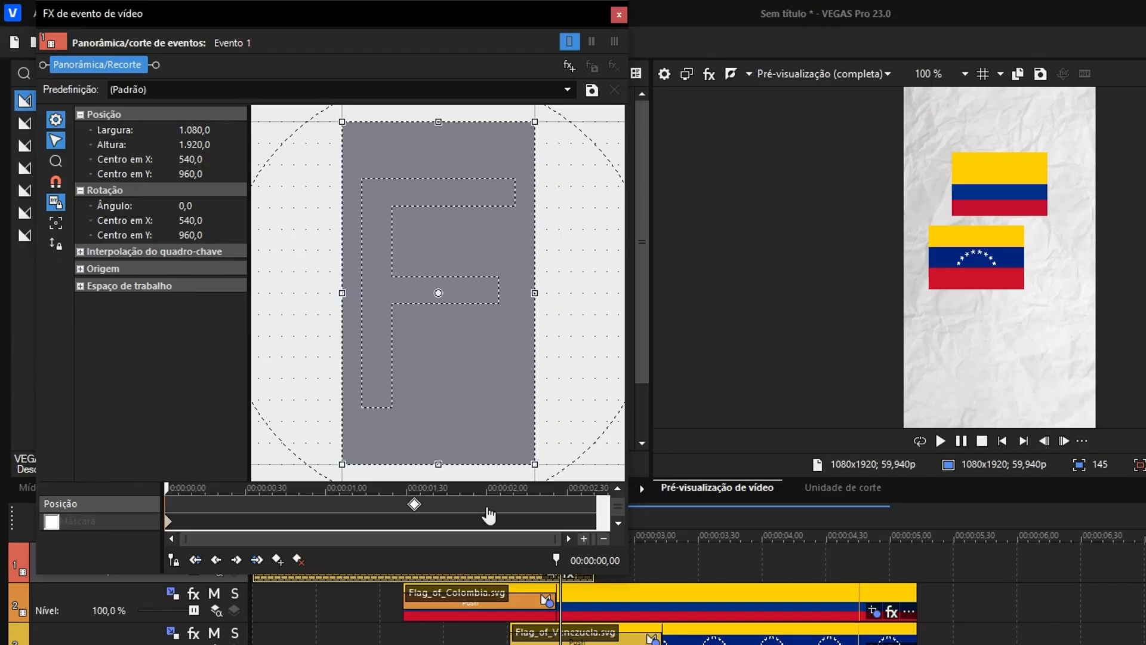
click(1012, 446)
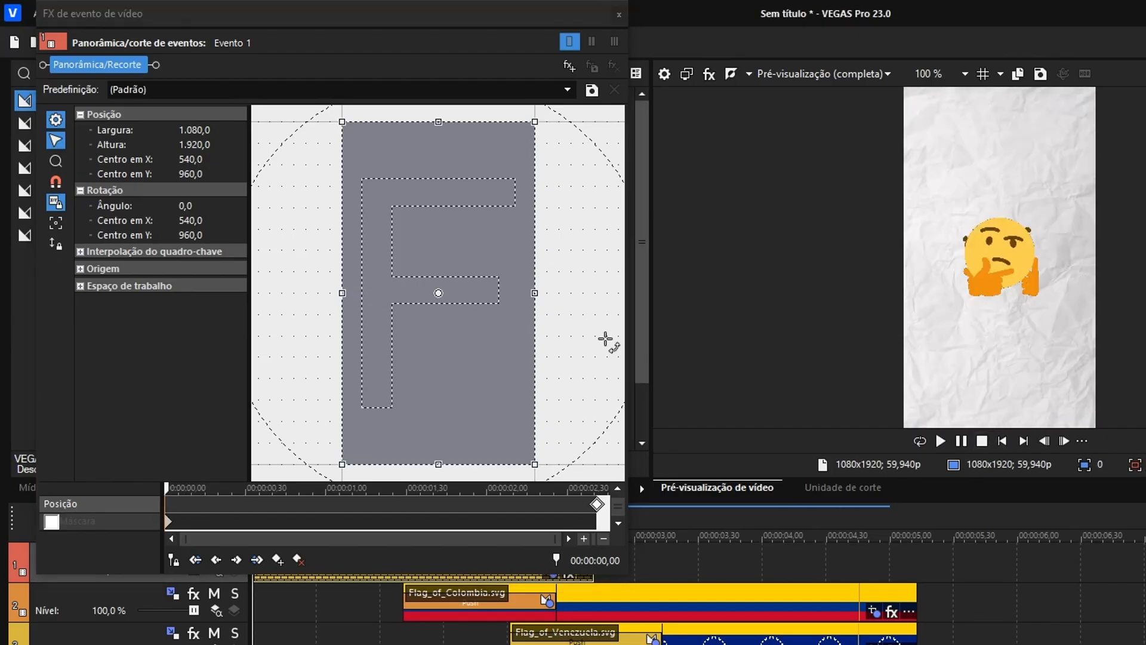
drag(536, 330, 469, 314)
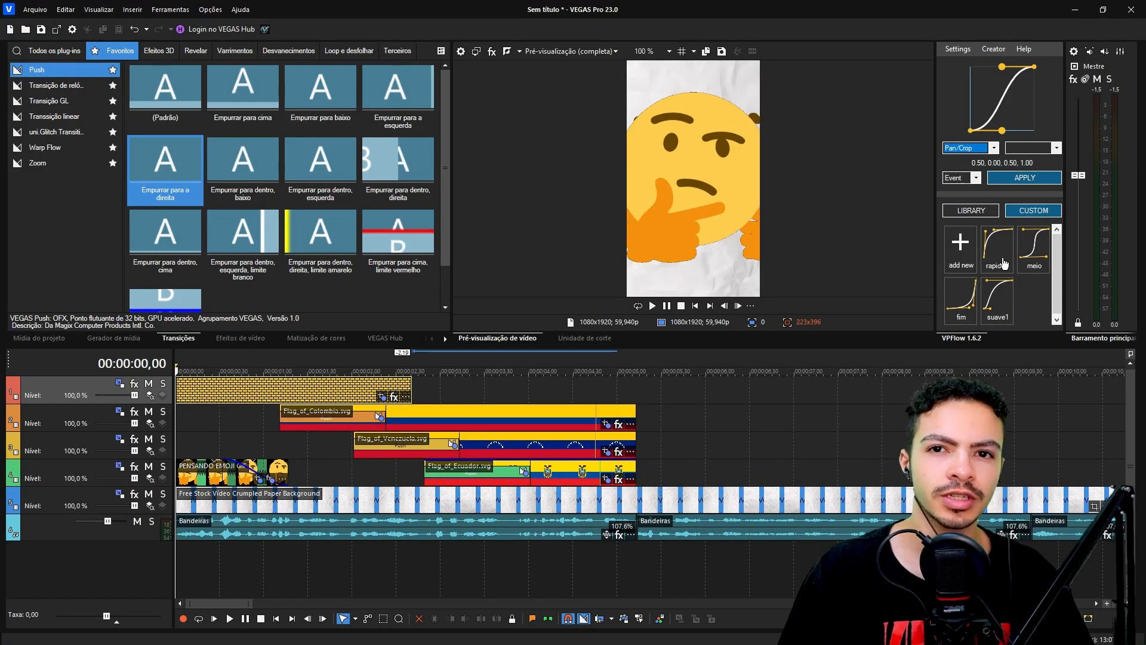
Apply the custom rapido 1 easing curve to the first adjustment event's Pan/Crop and play back the zoom-out
click(1006, 253)
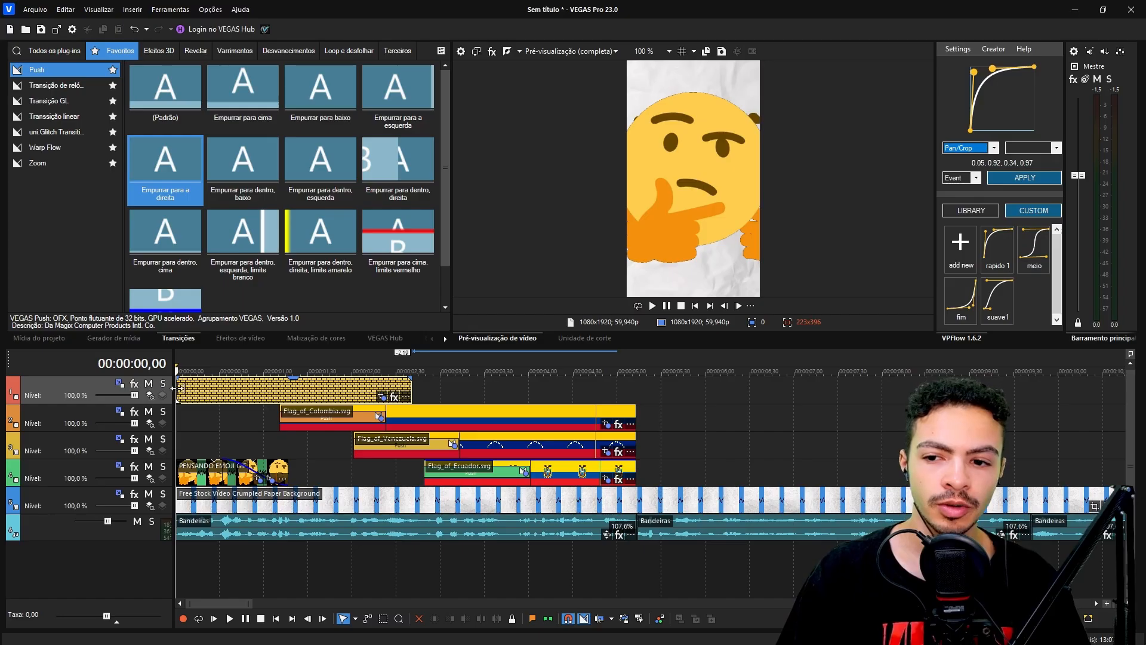
click(735, 276)
key(space)
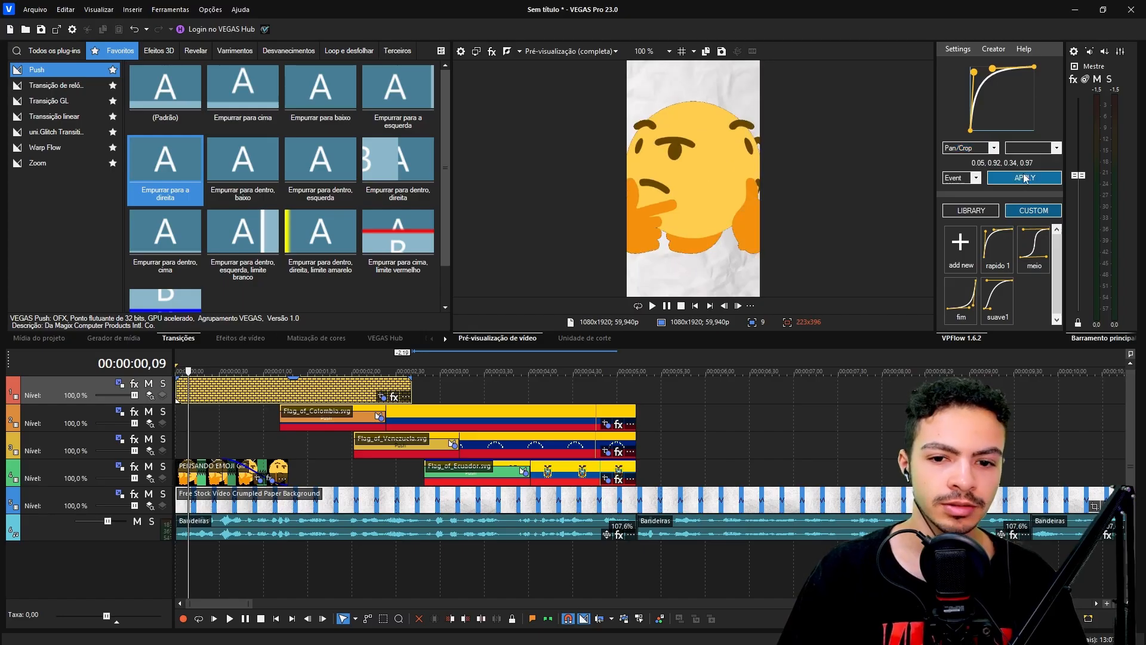
click(695, 305)
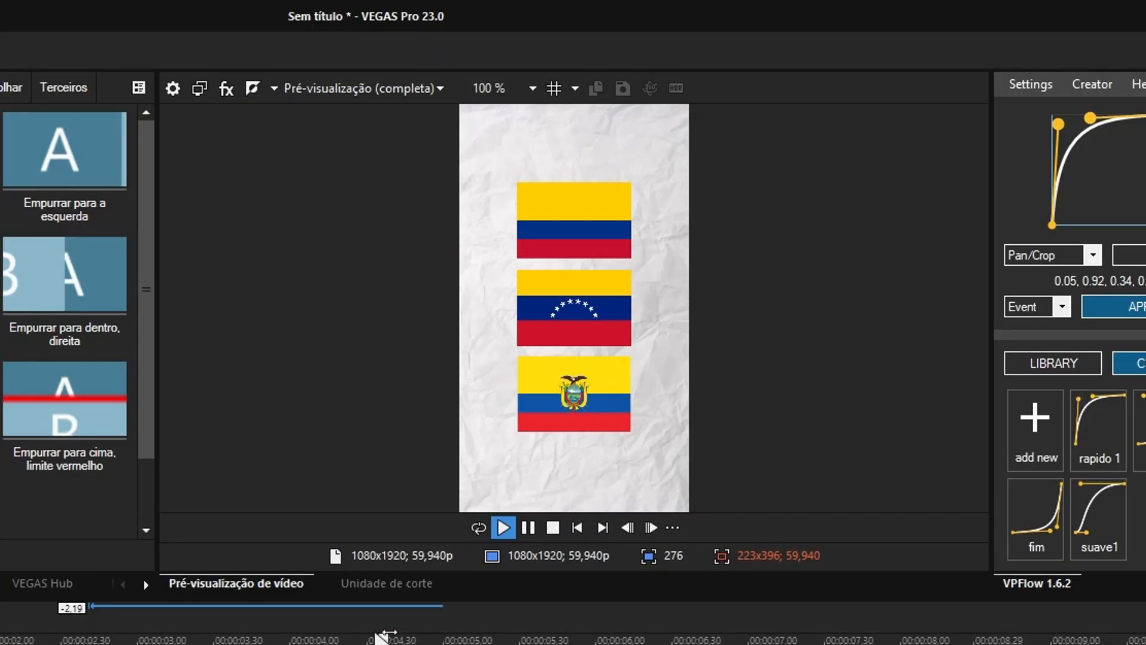
key(Return)
Insert a second adjustment event on the top track at 00:00:03,48 and trim its end to the end of the flag clips
click(535, 394)
click(502, 390)
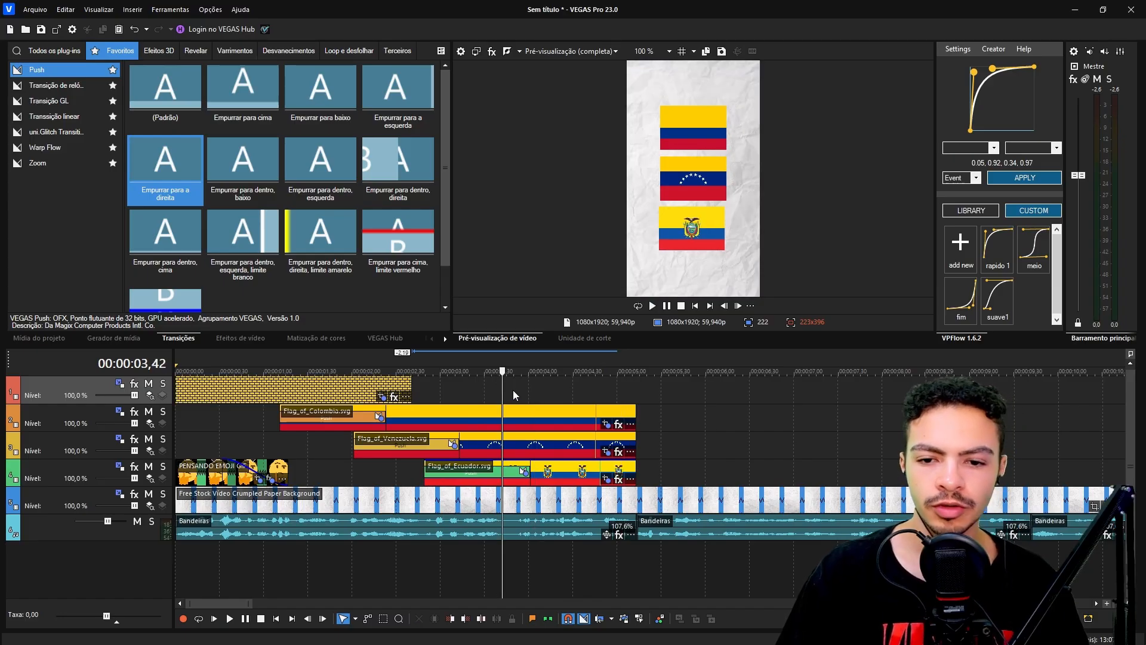
right_click(511, 389)
click(568, 340)
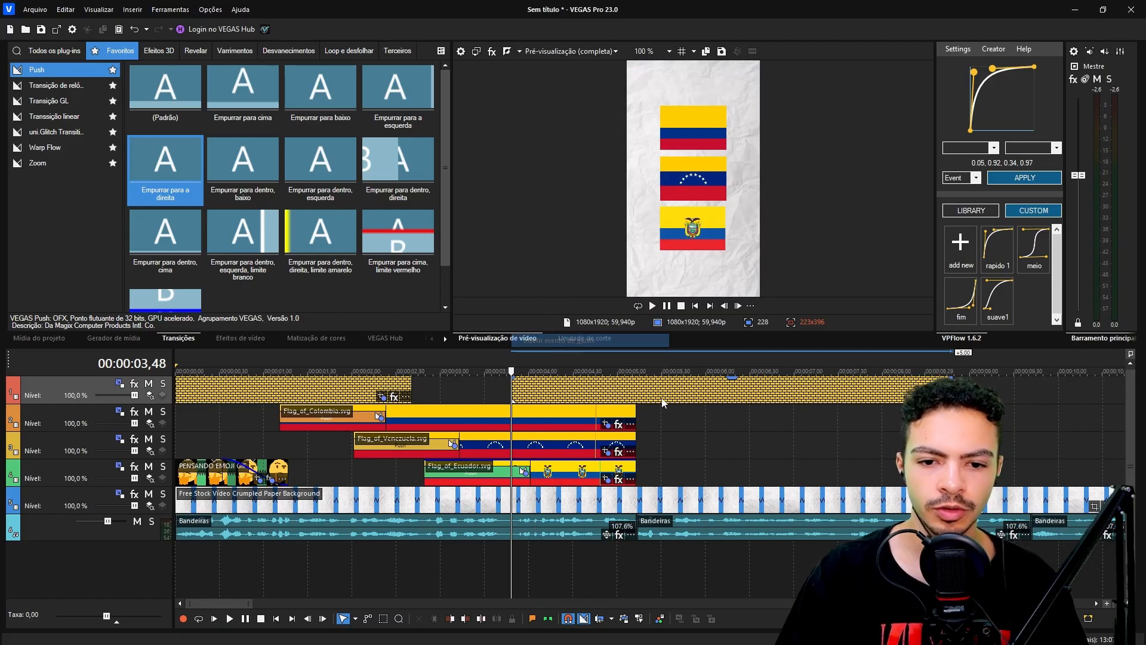
click(637, 390)
key(s)
key(Delete)
click(541, 391)
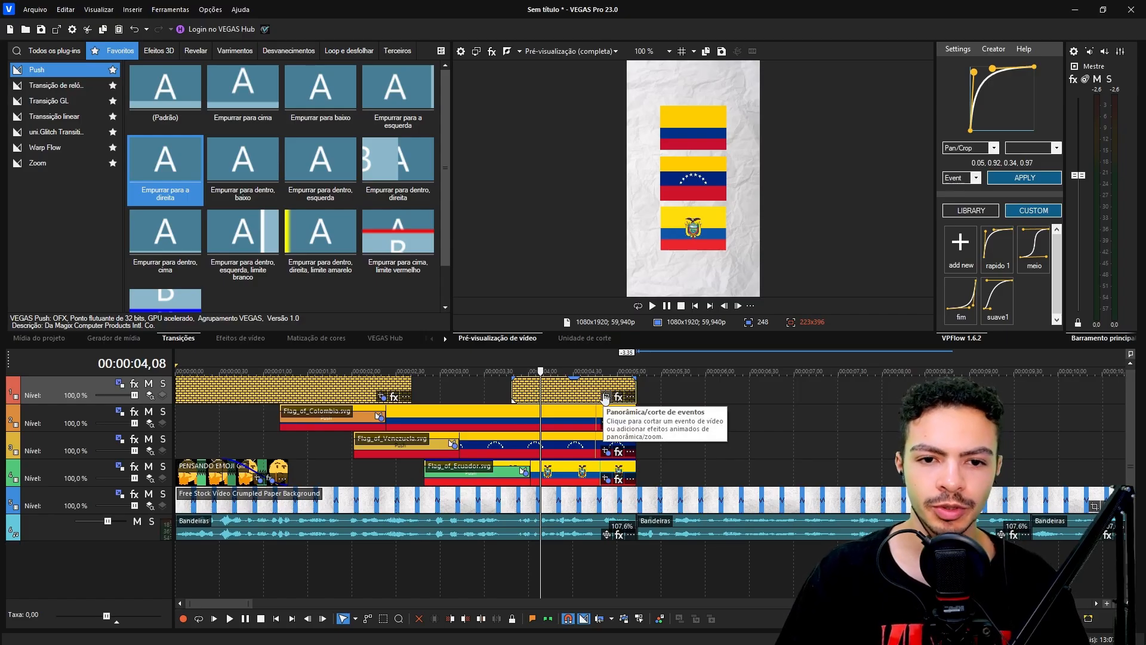
Zoom in at the second adjustment event's end keyframe with a Pan/Crop frame of 799,7 by 1.421,7
click(606, 397)
drag(369, 228, 351, 223)
click(629, 361)
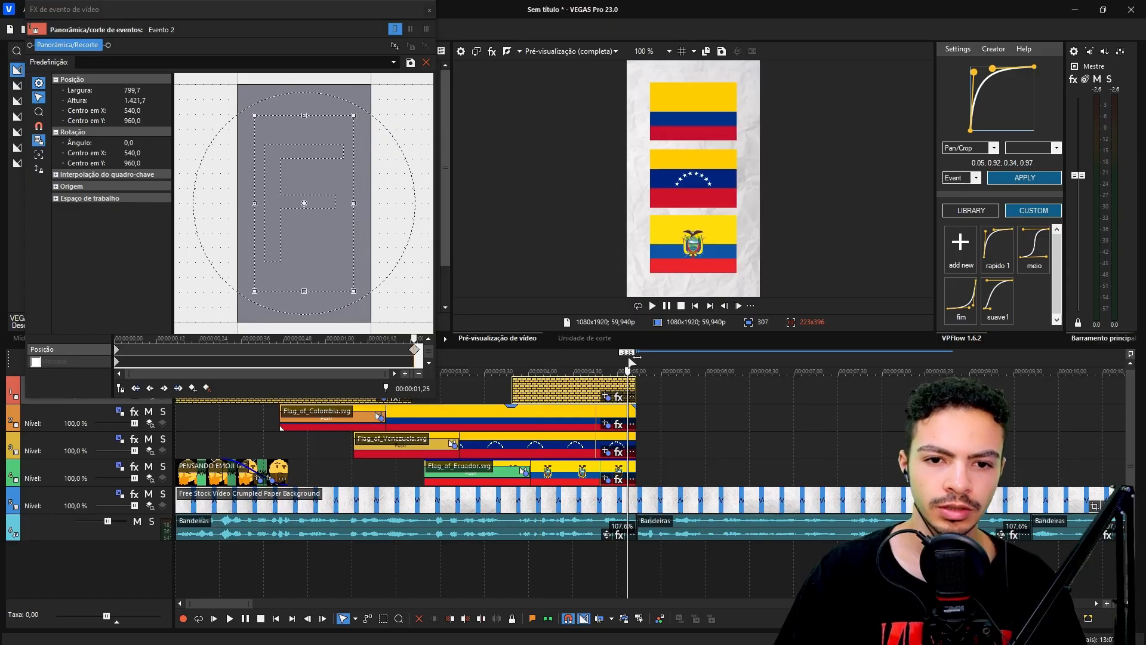
Shrink the Colombia, Venezuela and Ecuador flags slightly with Pan/Crop to widen the gaps between them, and check the zoomed-in frame
drag(633, 363, 485, 363)
click(607, 425)
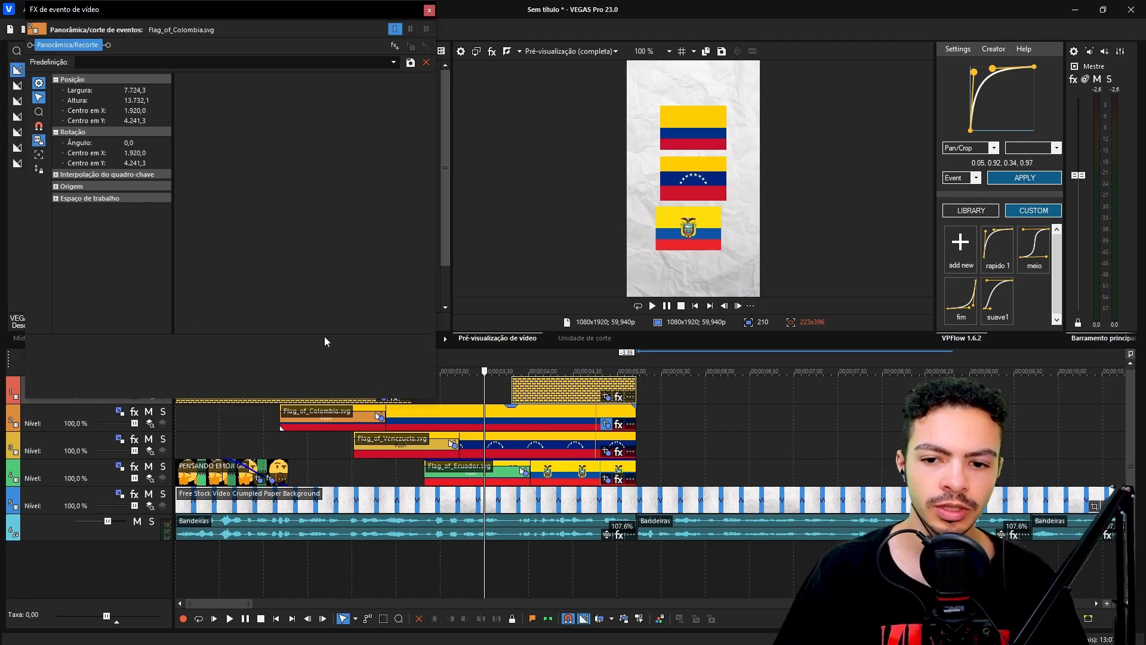
scroll(335, 237, down, 4)
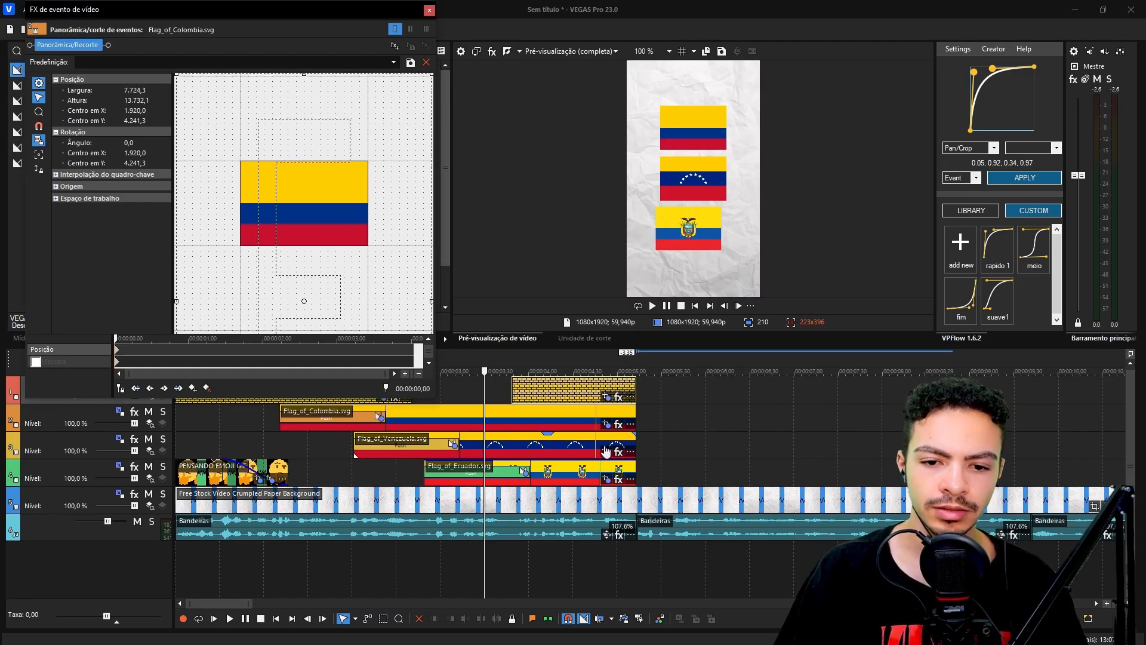
click(604, 450)
click(428, 10)
drag(579, 406, 620, 405)
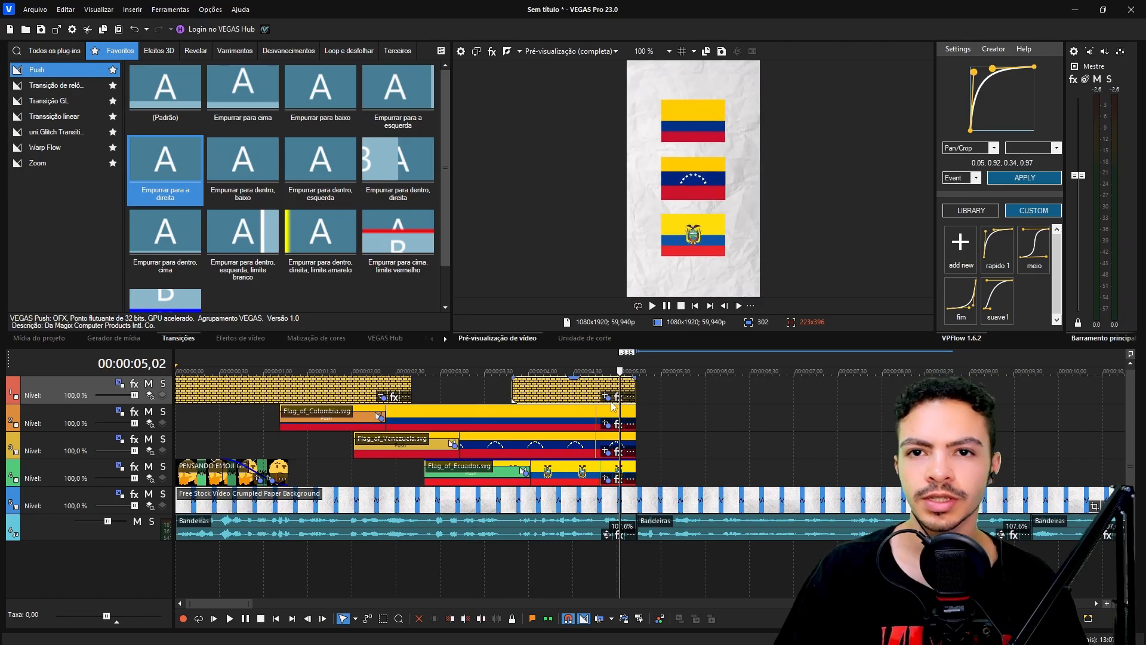
Tighten the second adjustment event's end crop to 761,0 by 1.352,9 and apply the rapido 1 curve to its Pan/Crop
click(607, 397)
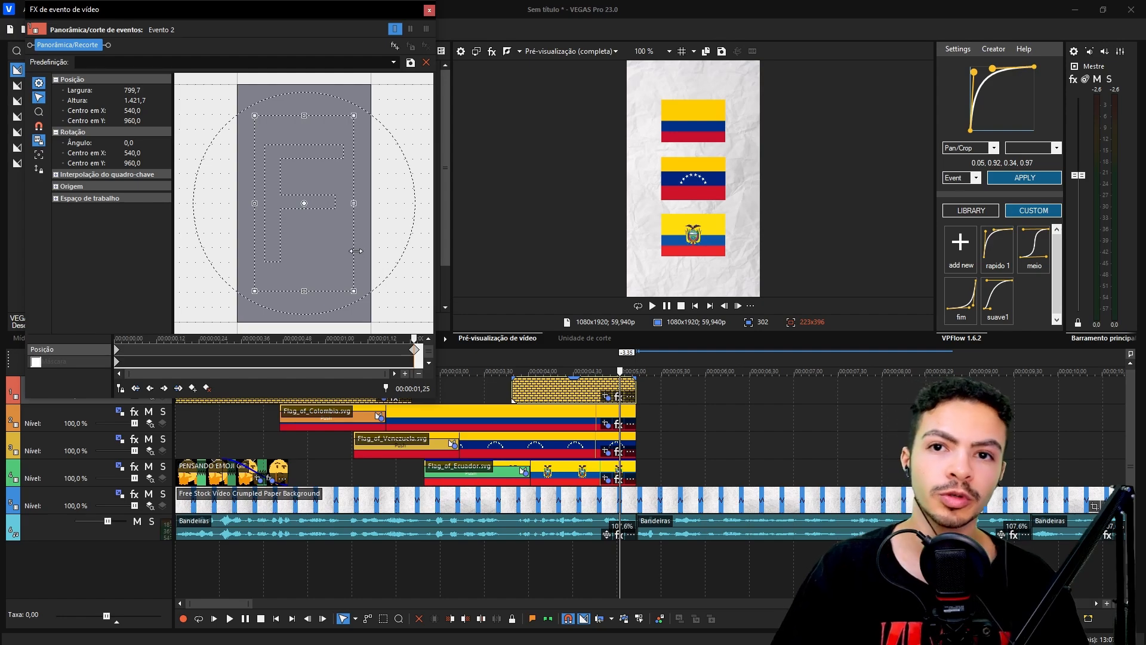
drag(356, 251, 351, 235)
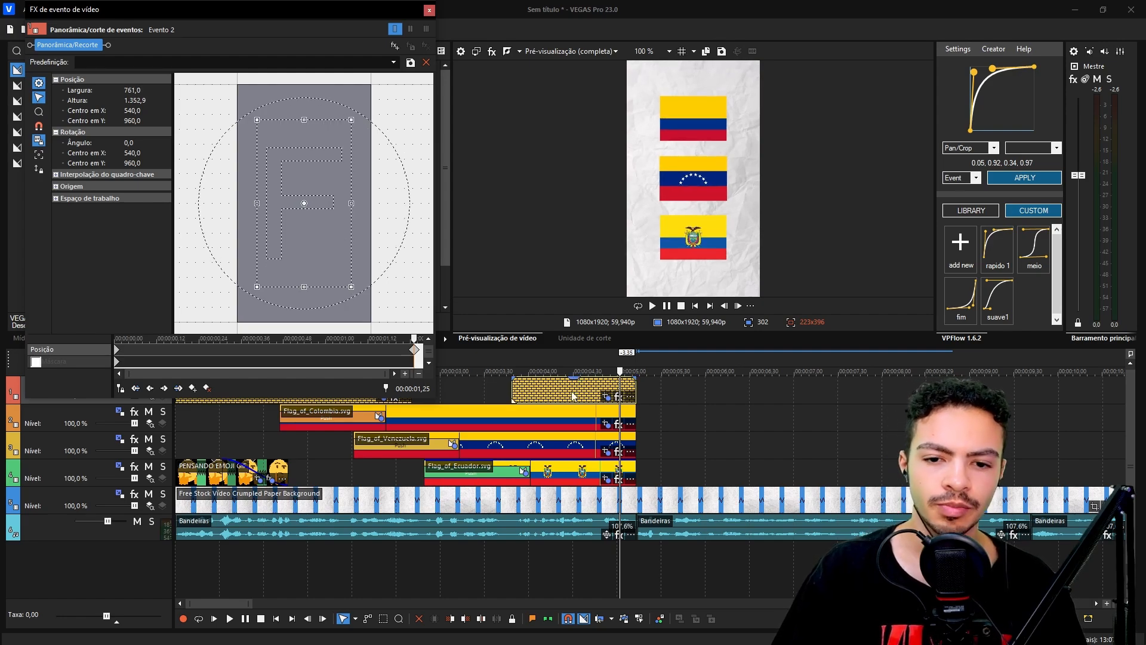
click(537, 397)
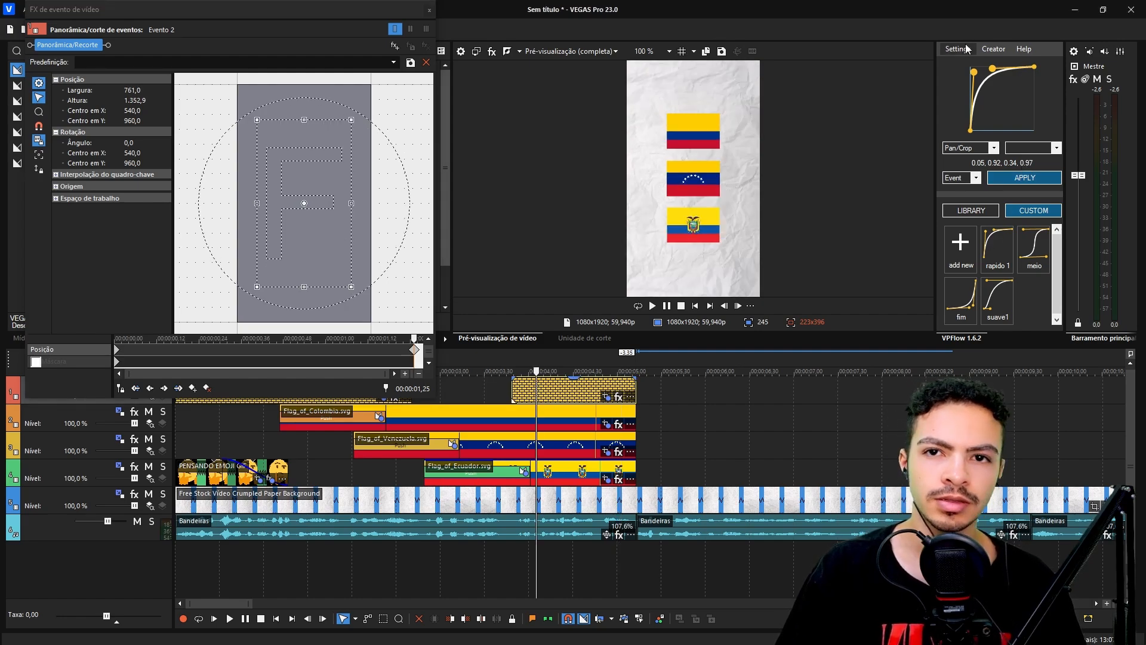
click(1024, 177)
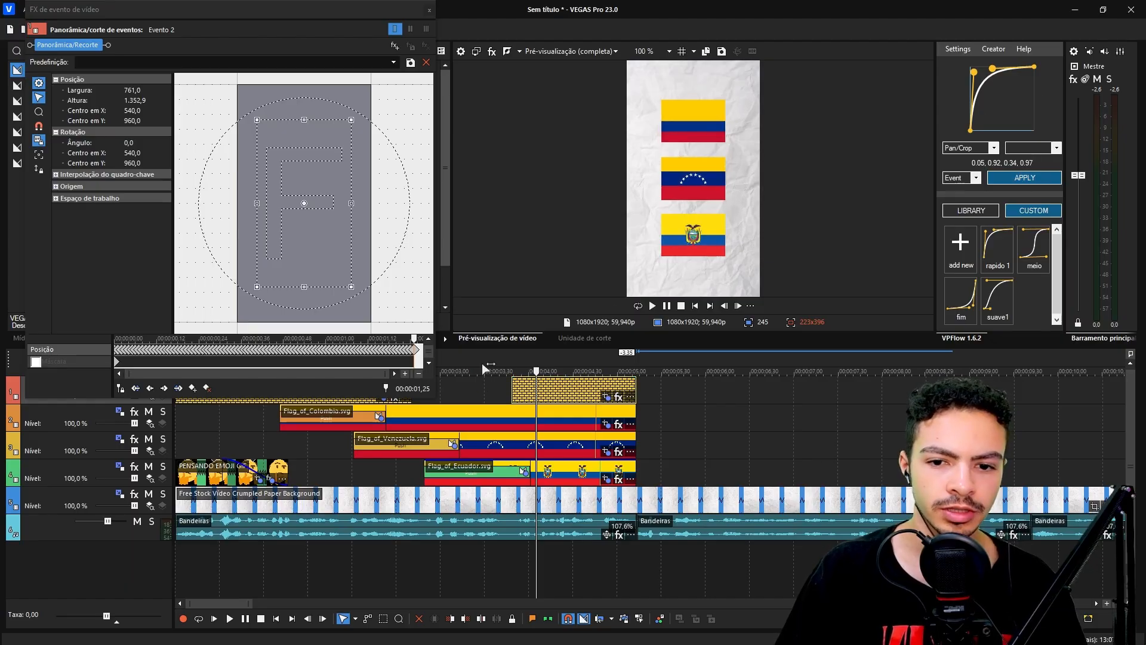
click(482, 363)
key(space)
key(space)
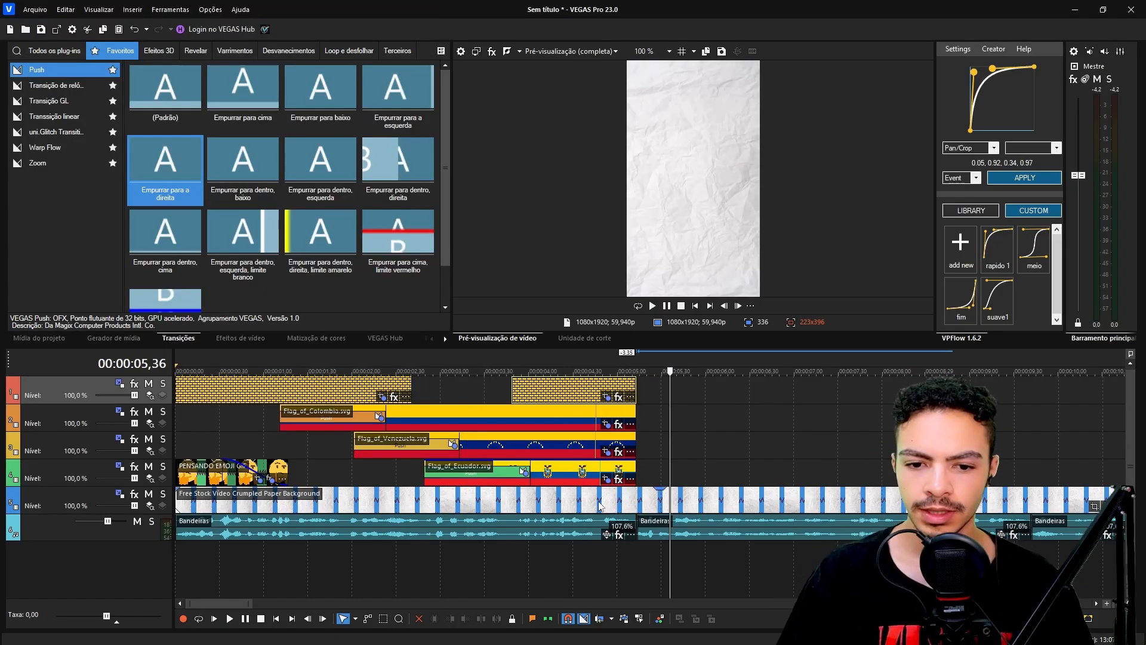
Split the crumpled paper background at the end of the flags, 00:00:05,13, and delete the remainder
click(627, 501)
key(ctrl+alt+Right)
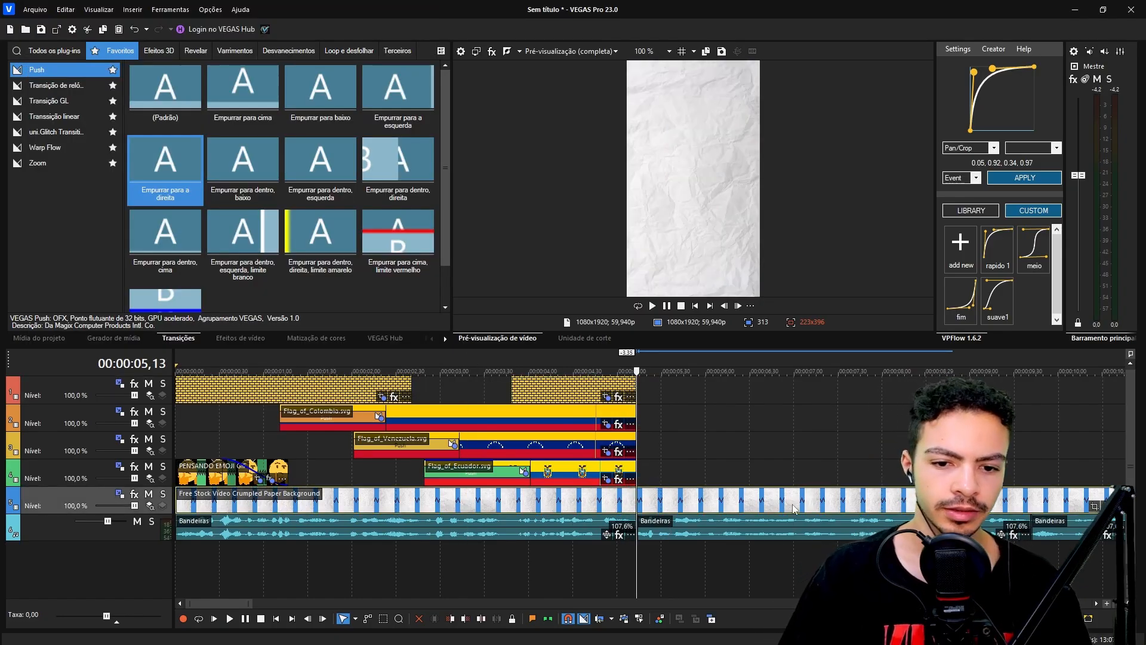
key(s)
scroll(601, 525, down, 3)
scroll(601, 495, down, 2)
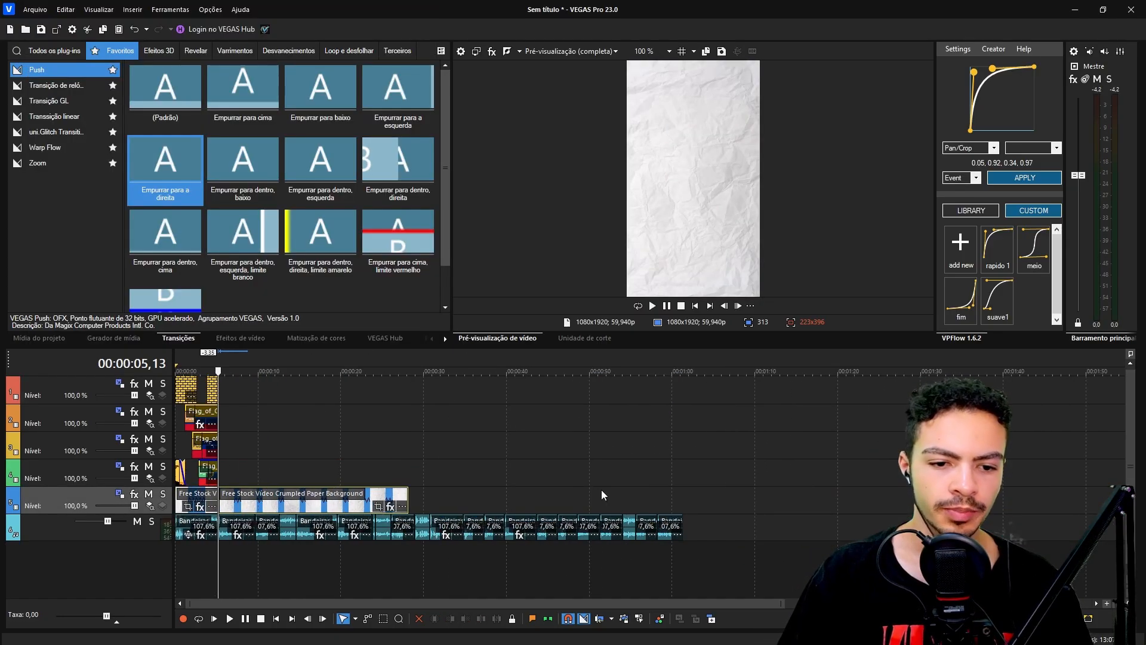
scroll(239, 490, up, 2)
key(Delete)
Find the Inversão video effect and apply it to the crumpled paper background to turn it dark
click(211, 502)
scroll(210, 502, up, 2)
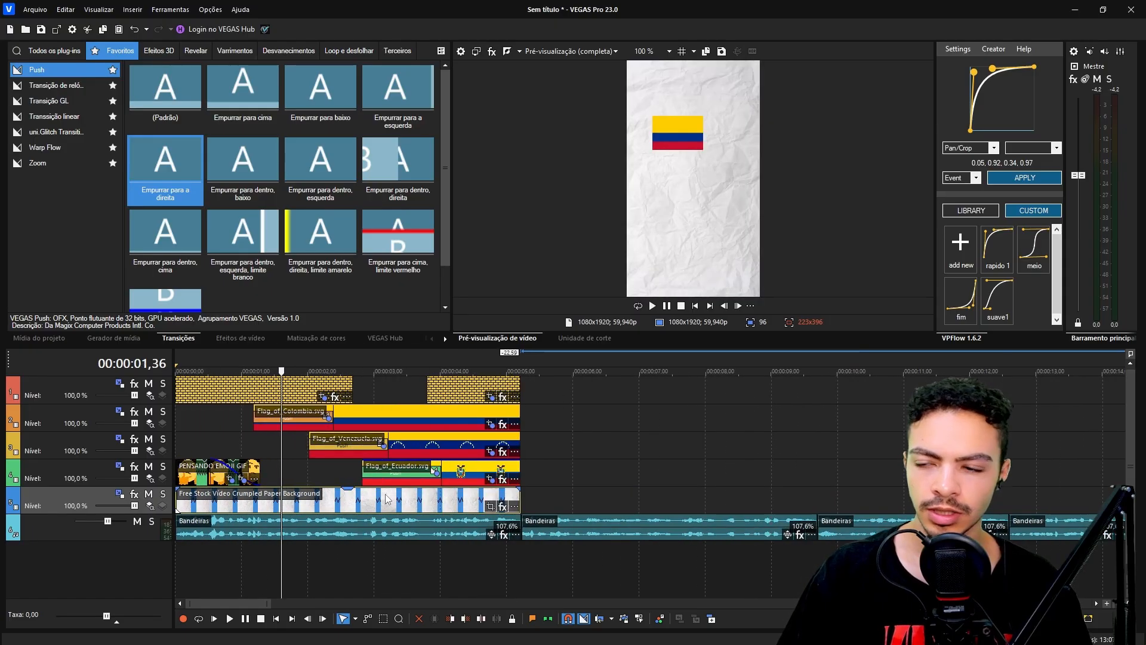
click(238, 338)
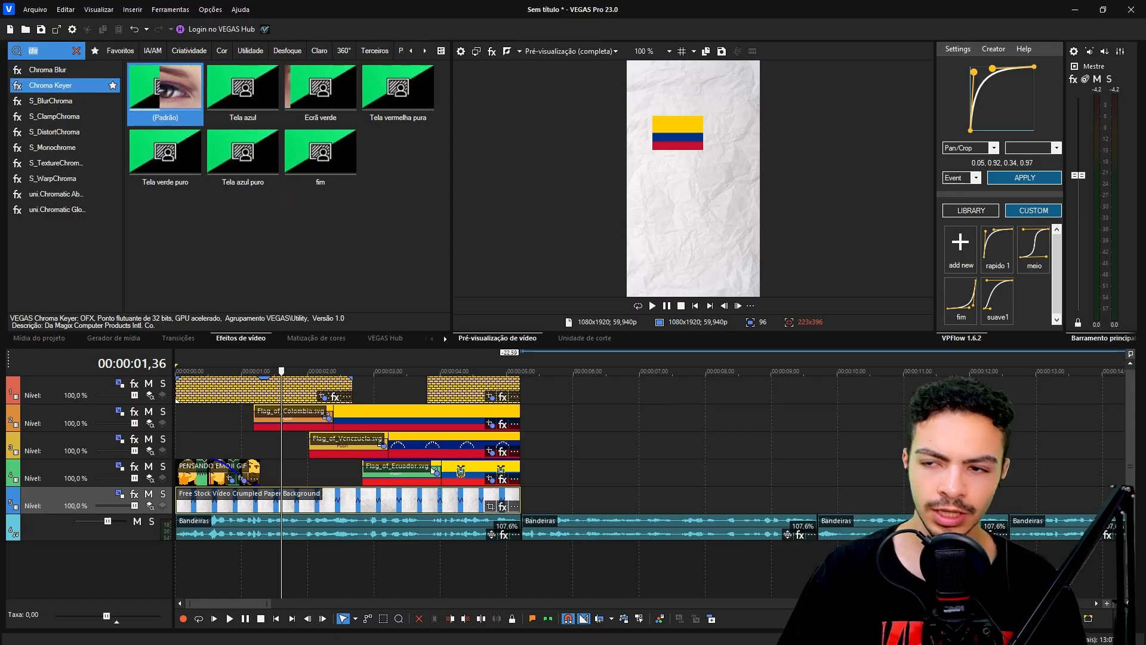
text(inver)
drag(312, 289, 411, 510)
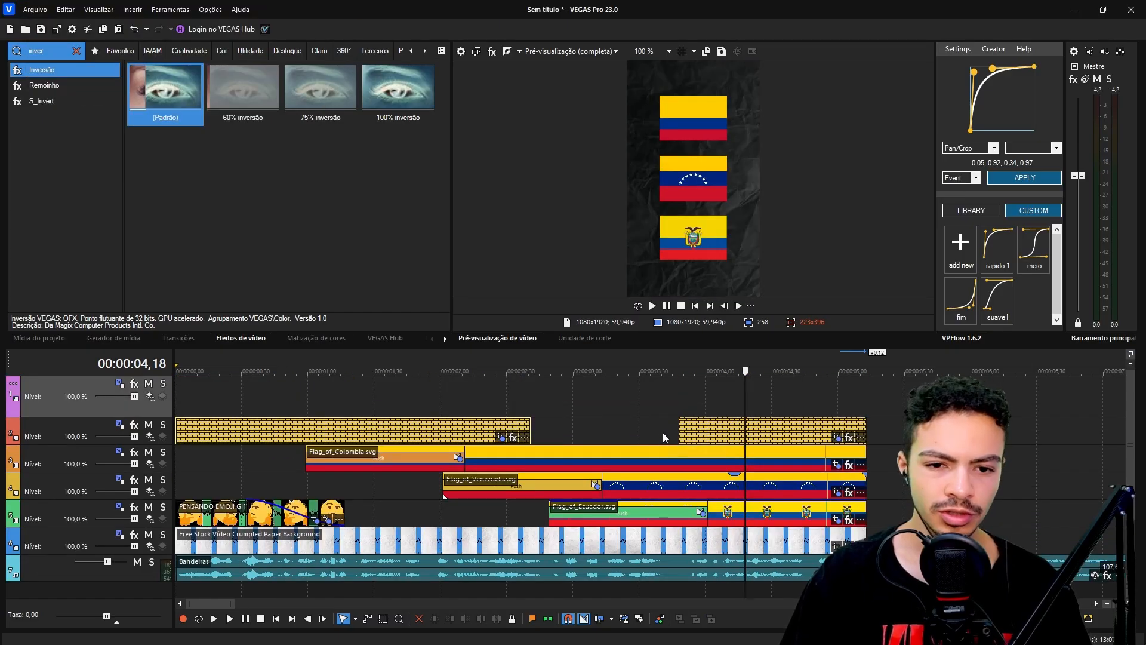
Insert text media on the empty top track at 00:00:03,48 reading PRATICAMENTE A MESMA COISA
click(678, 401)
right_click(678, 402)
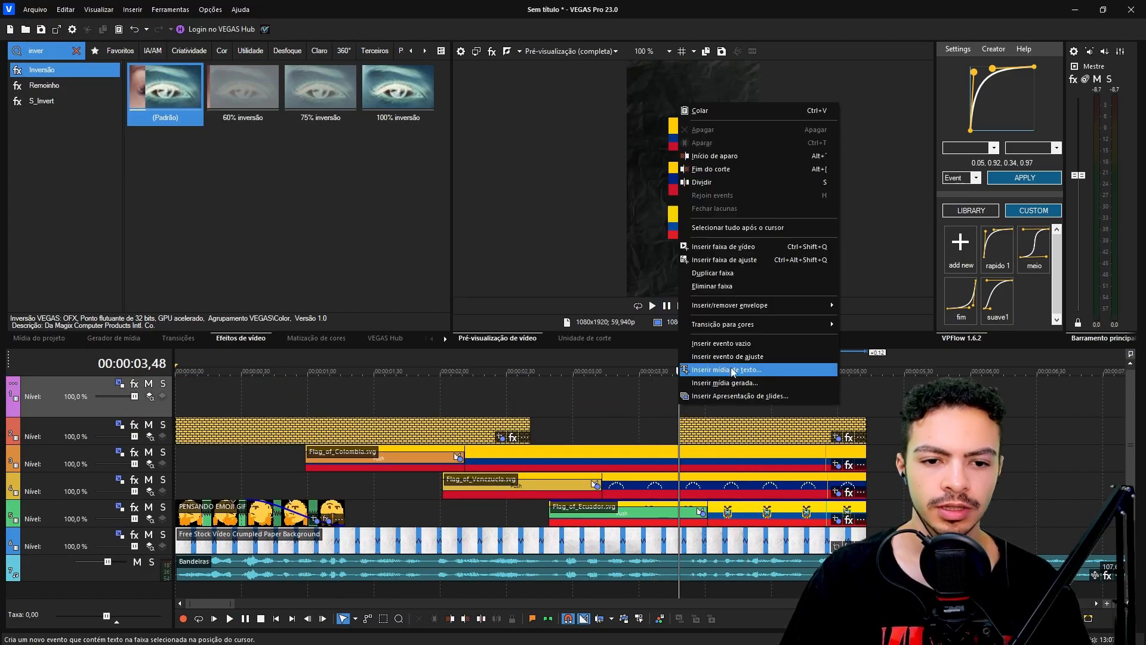
click(732, 370)
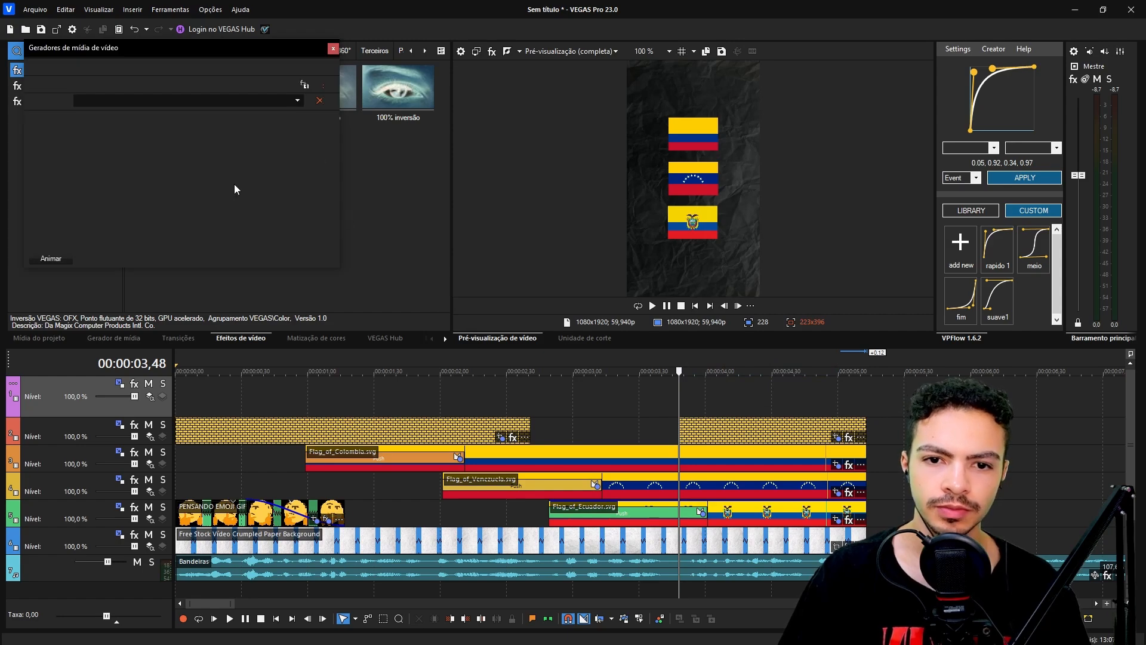
text(P)
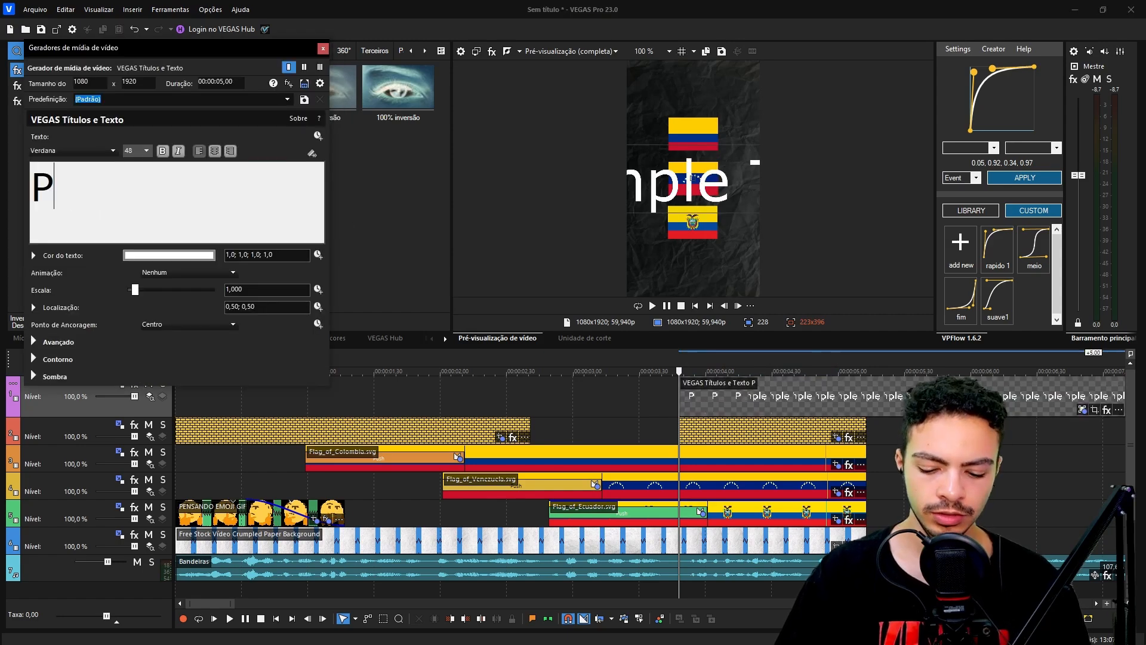
text(RATICAMENTE)
key(Return)
text(A MESMA C)
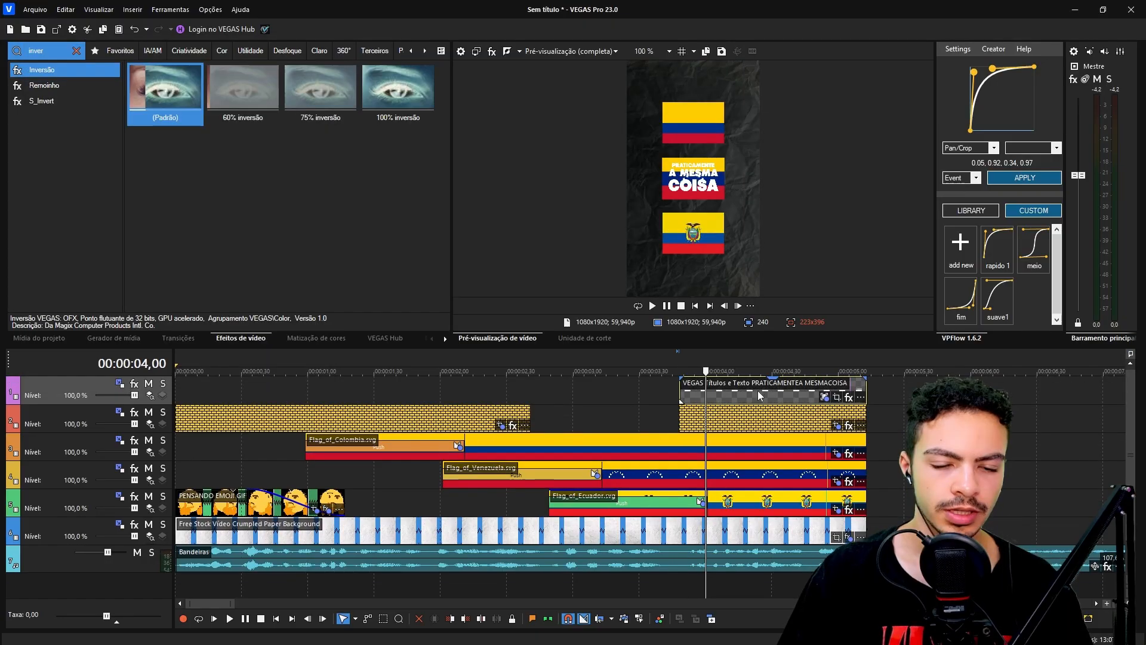
Place the title one track below the second adjustment event, give it a fade-in, and play it back
drag(760, 396, 707, 415)
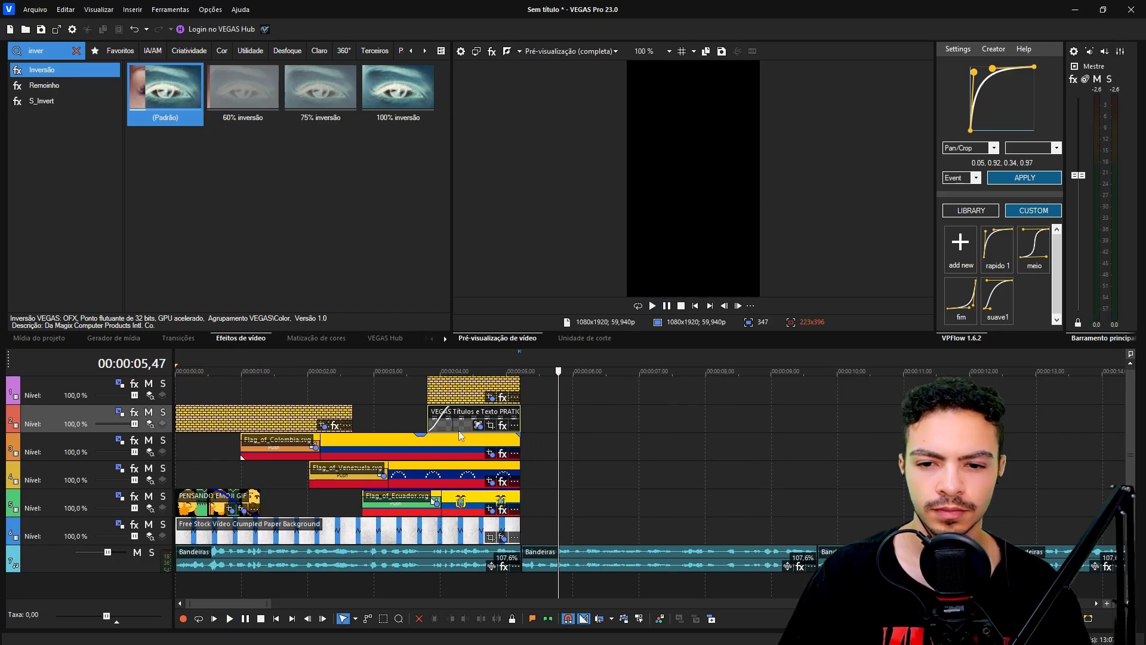
key(space)
click(464, 411)
Insert a new video track and move it between the title track and the Colombia flag track
key(ctrl+shift+q)
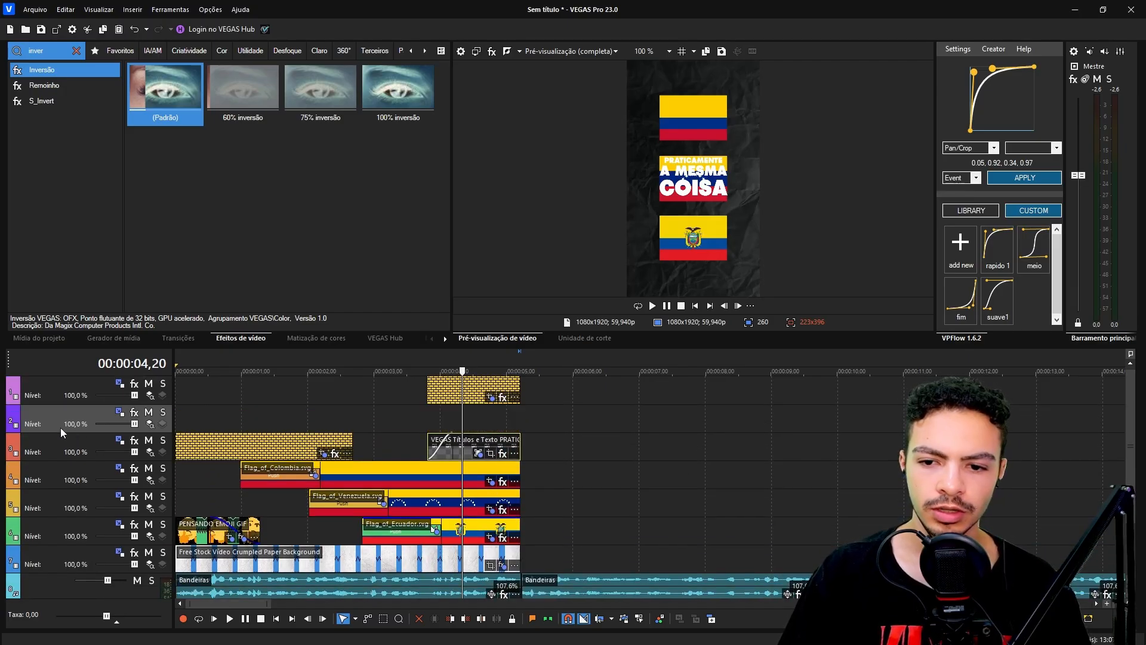
drag(57, 426, 52, 470)
click(232, 446)
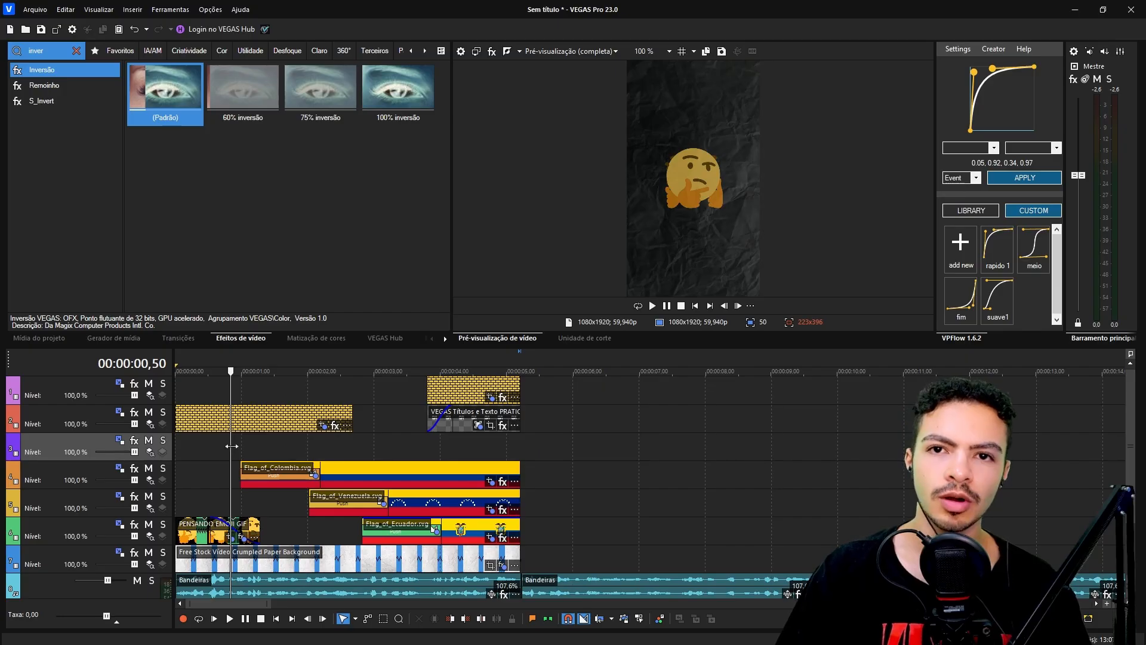
key(space)
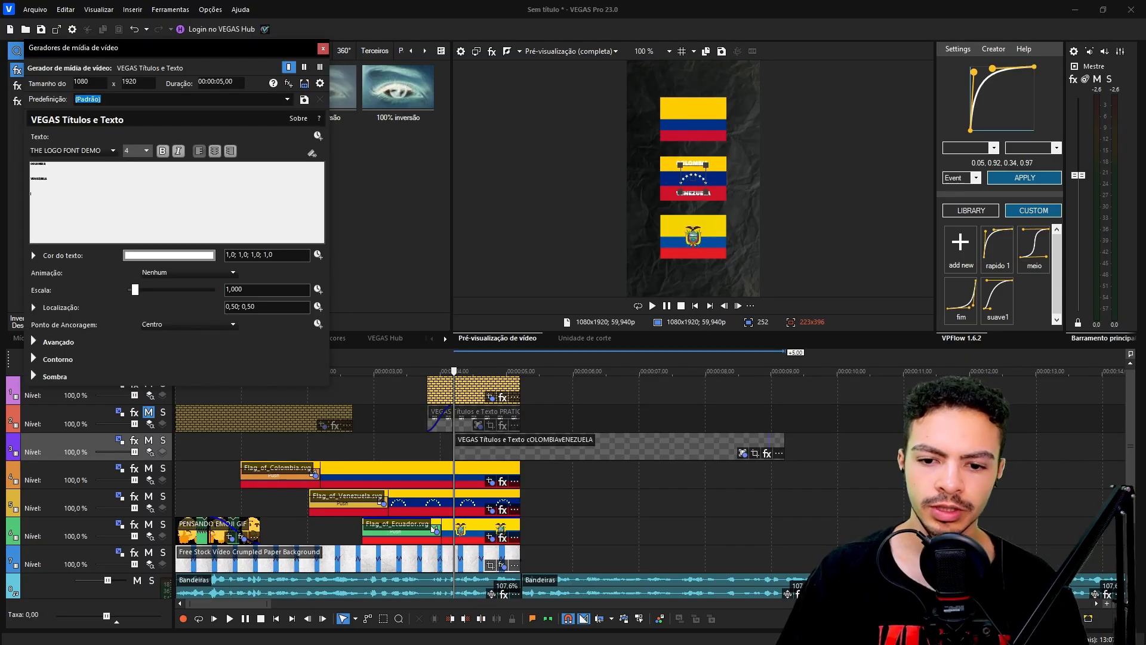
Add EQUADOR as the third line of the country-names title and space the three names apart with blank lines
text(eQUAD)
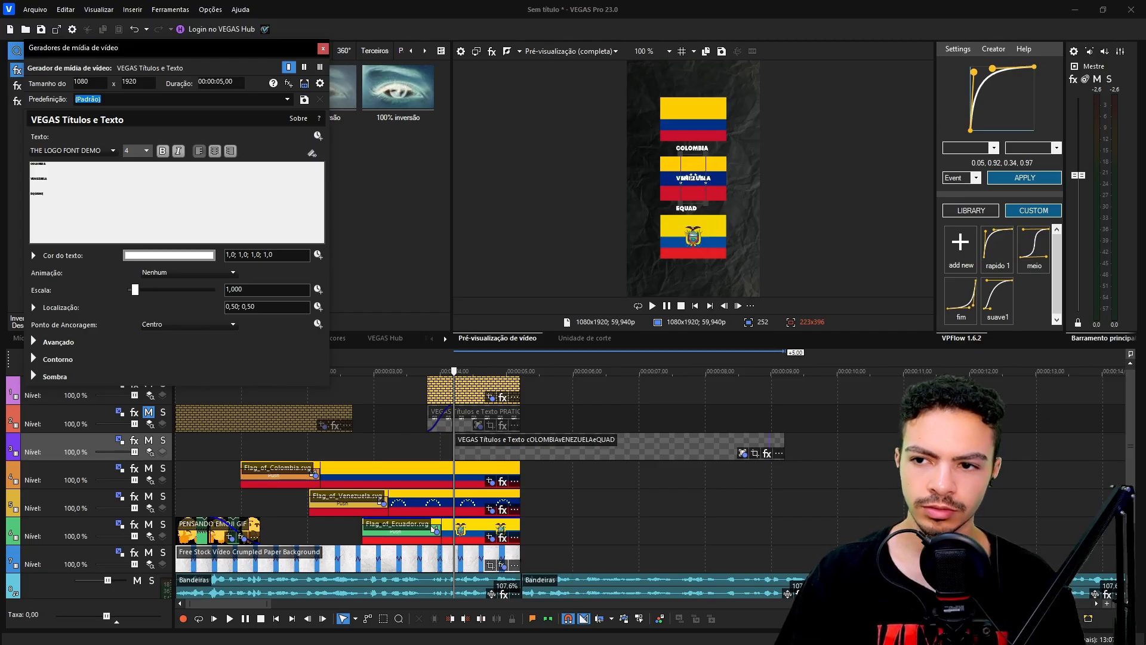
text(OR)
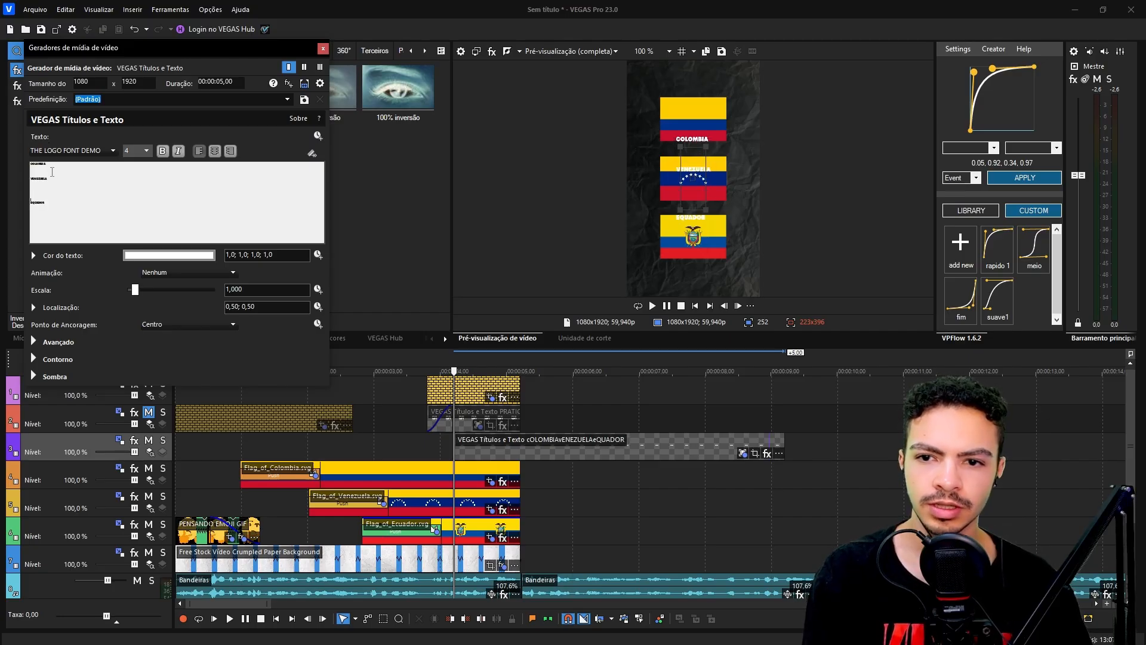
click(52, 172)
key(Return)
key(Return)
key(Return)
key(Return)
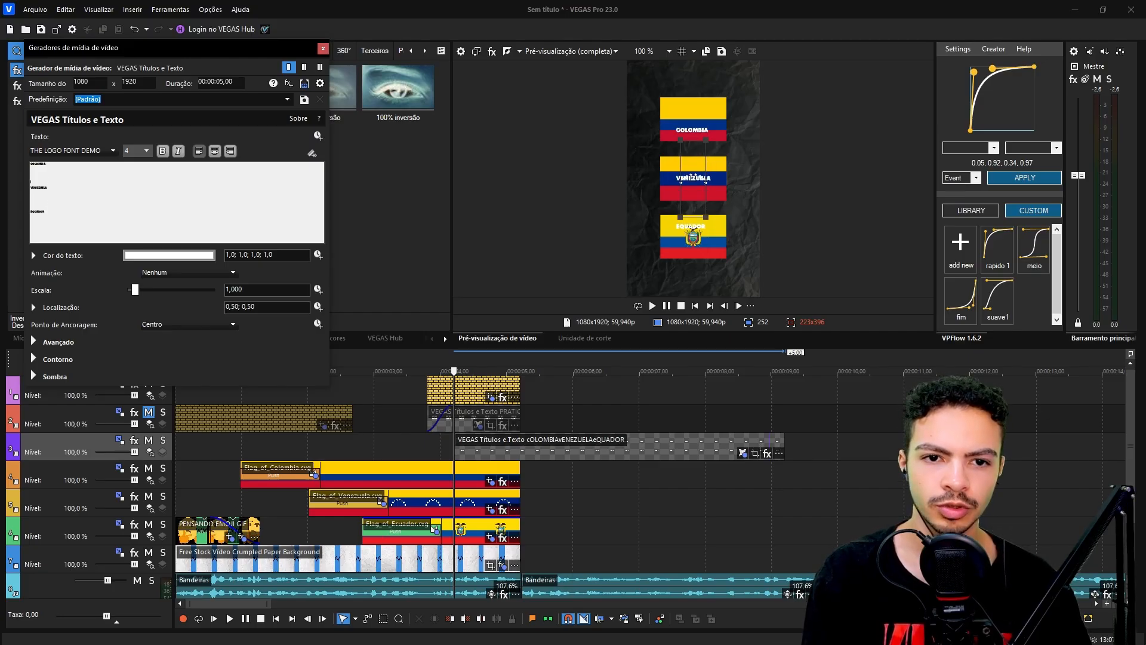
key(BackSpace)
key(BackSpace)
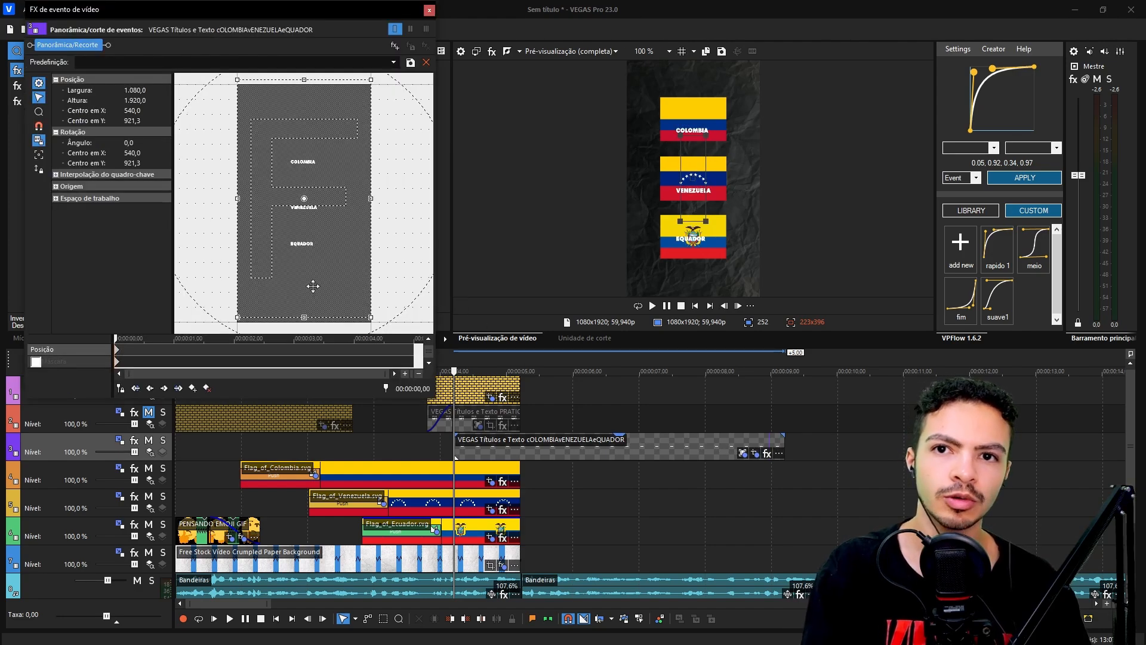
Align the country names with the flags' lower edges by adding a blank line before EQUADOR and panning the title to centre Y 829,5
drag(291, 283, 310, 262)
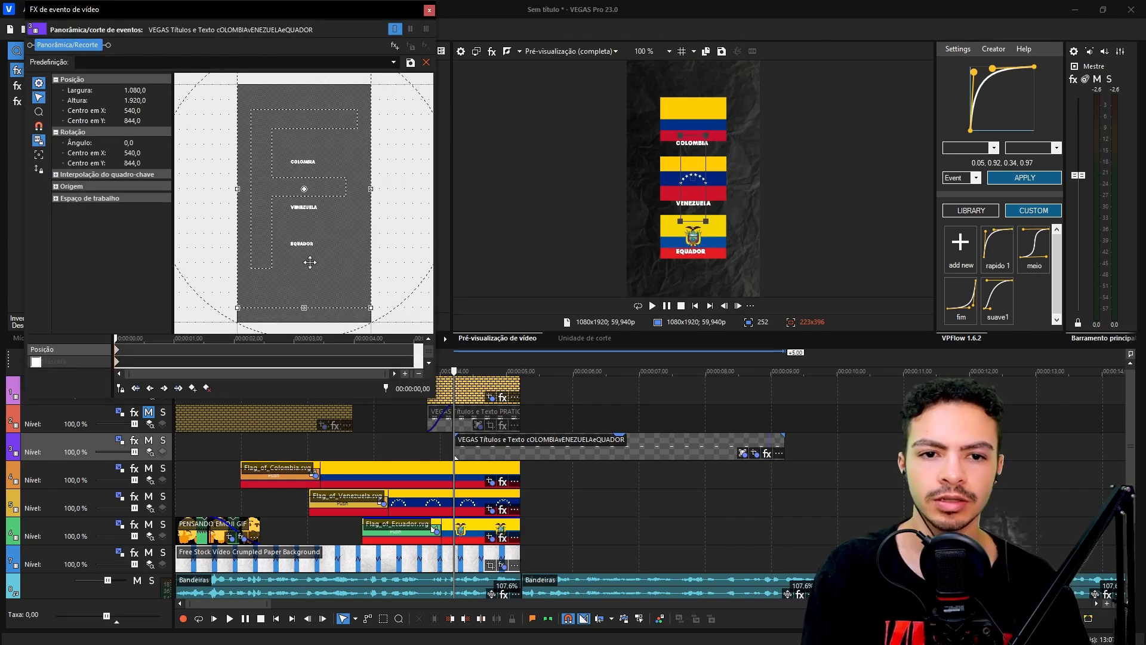
click(743, 453)
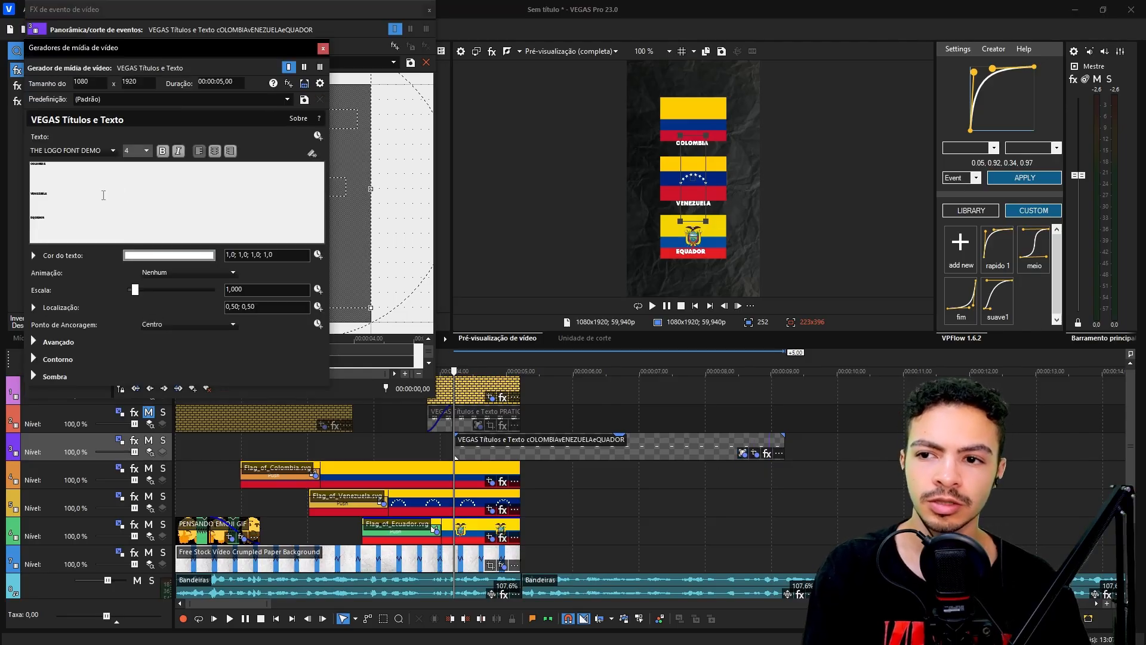
key(Return)
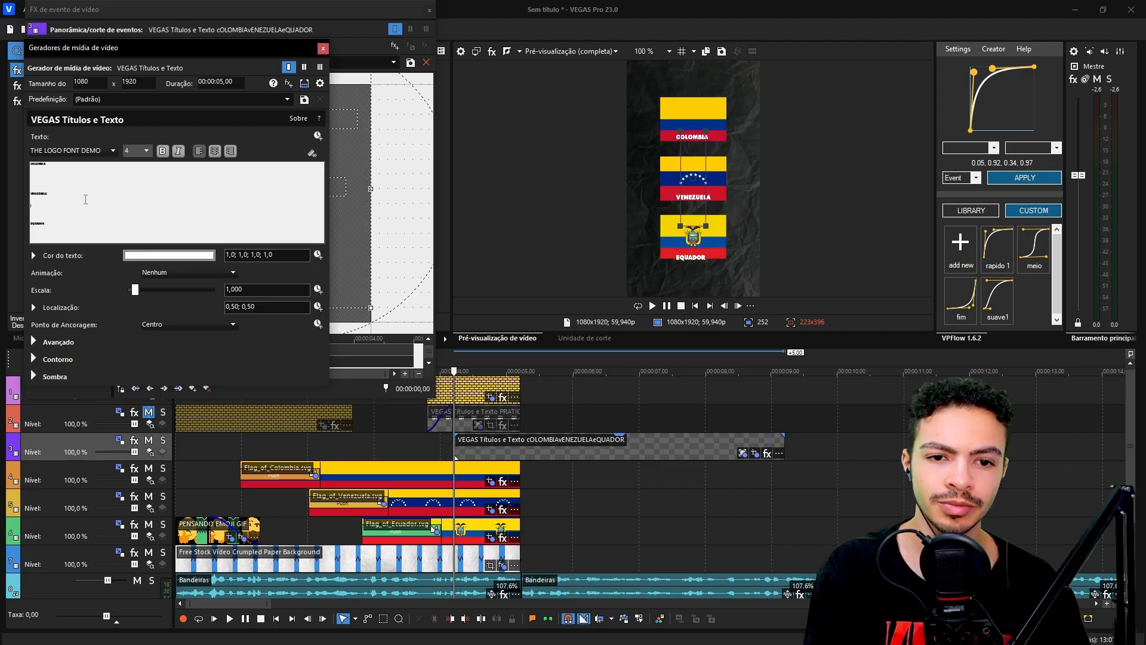
click(755, 454)
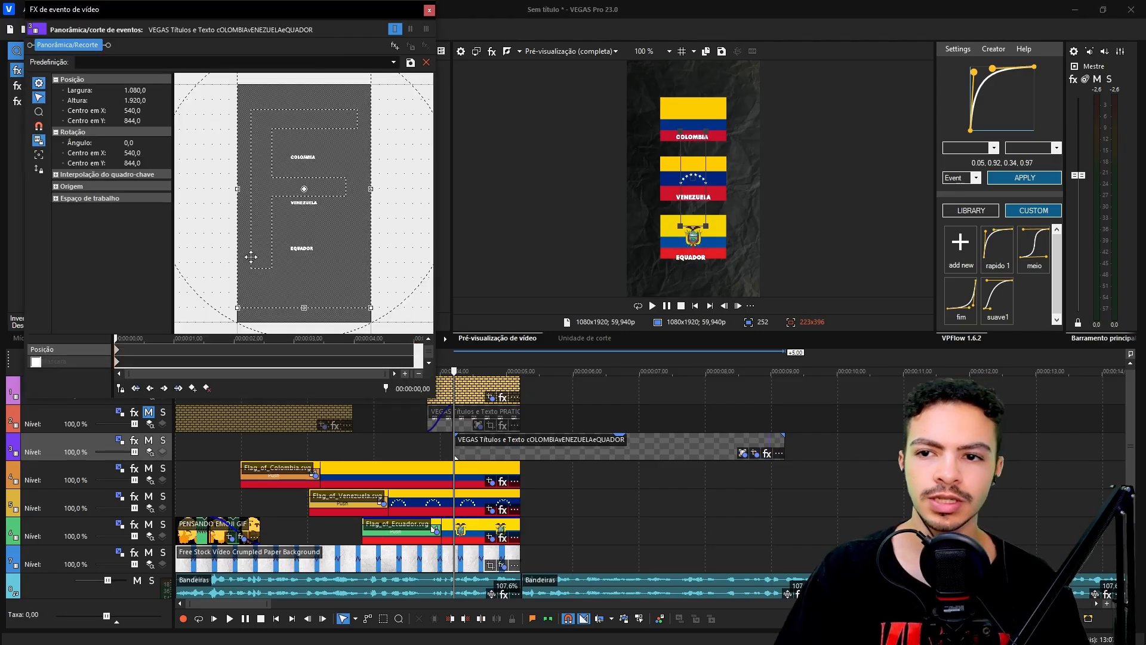
drag(304, 272, 305, 269)
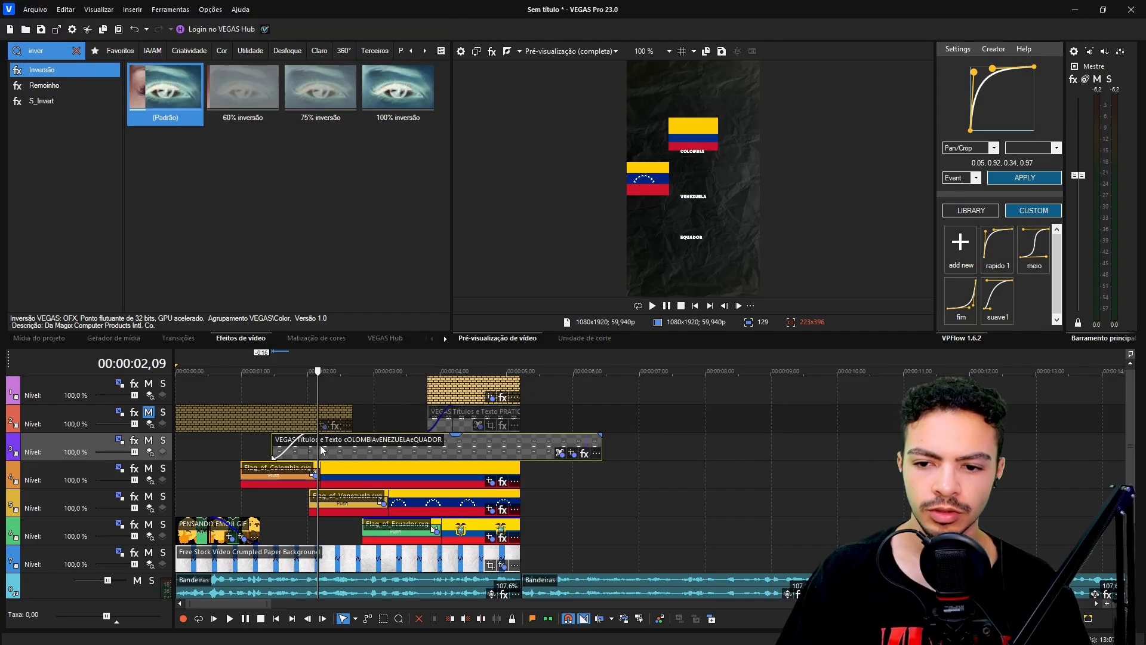
Split the country-names title as the Venezuela flag slides in and overlap the two pieces with a 0,20 crossfade
drag(314, 445, 344, 444)
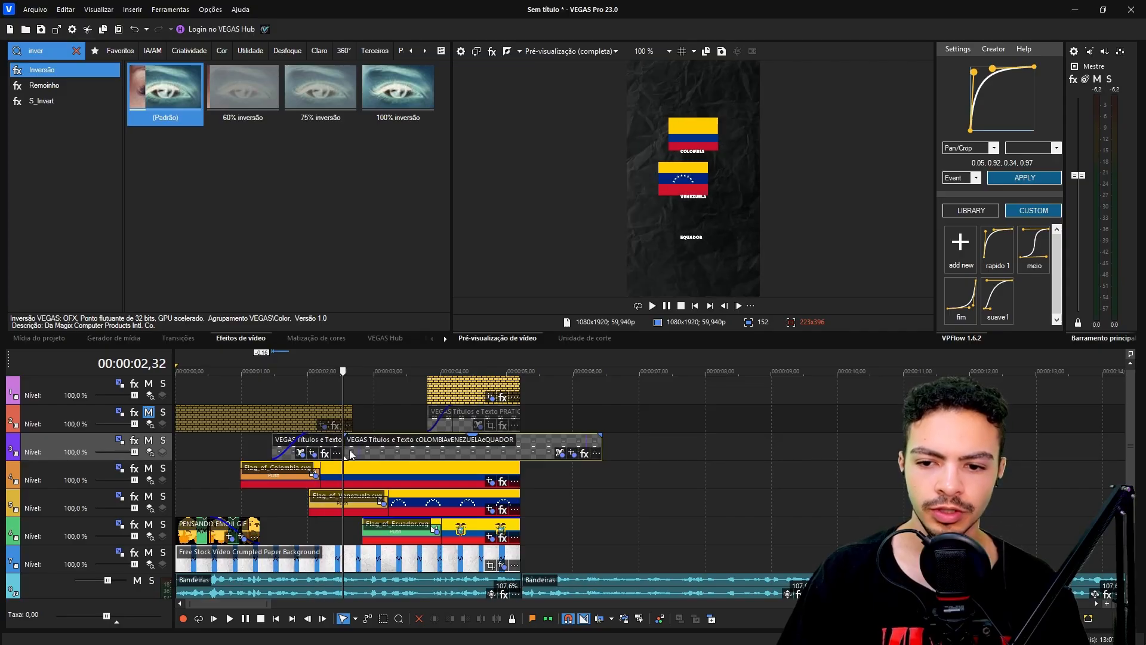
key(ctrl+z)
scroll(549, 442, up, 5)
click(633, 448)
key(s)
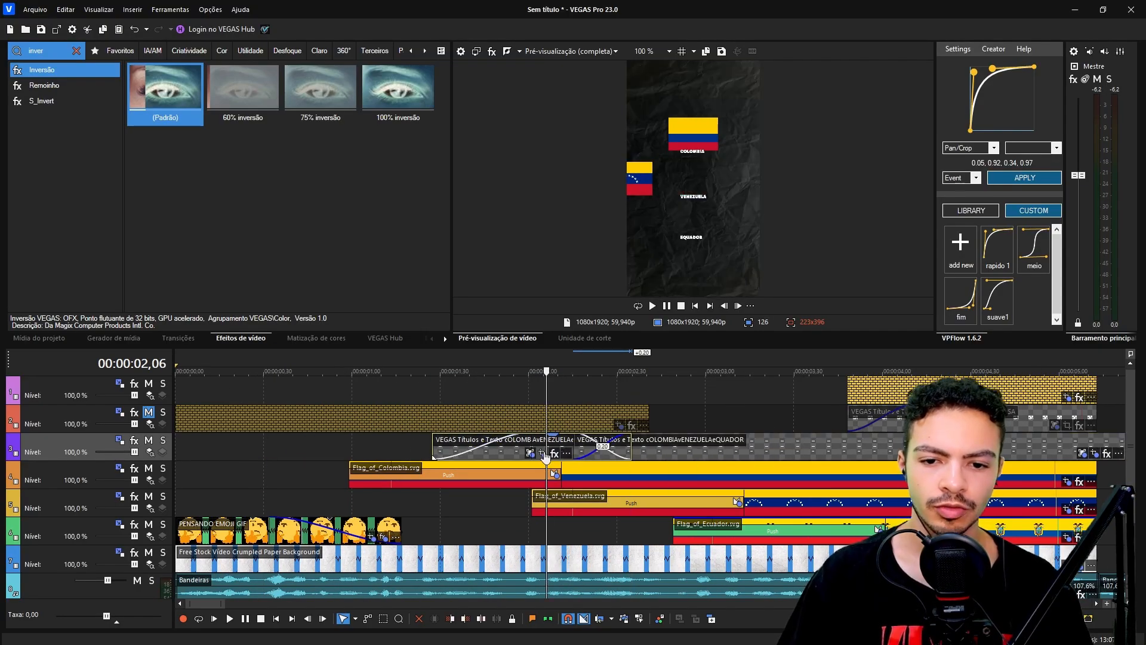
Enable a mask on the first title piece, draw a rectangle around COLOMBIA only, and play it back
click(542, 453)
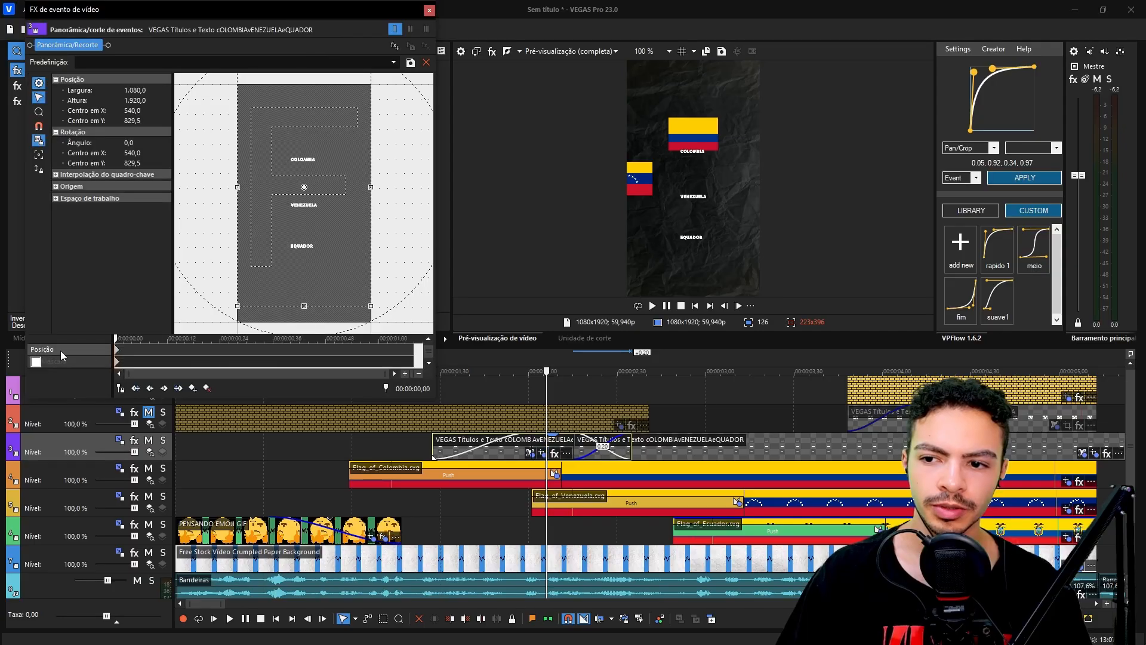
click(36, 361)
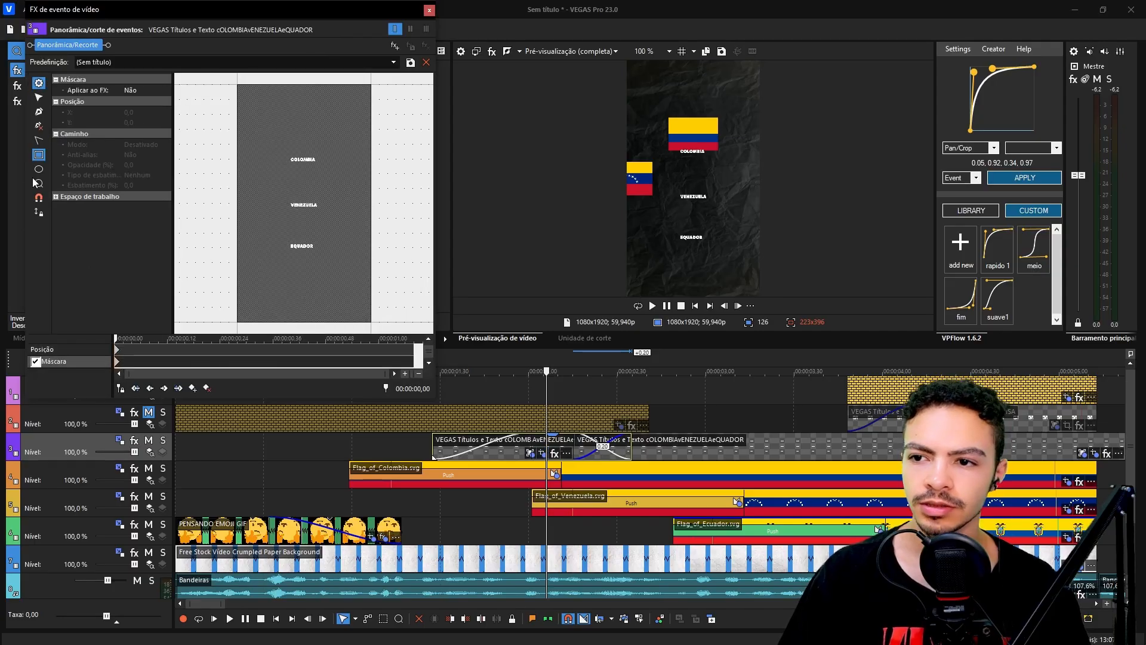
drag(255, 142, 358, 174)
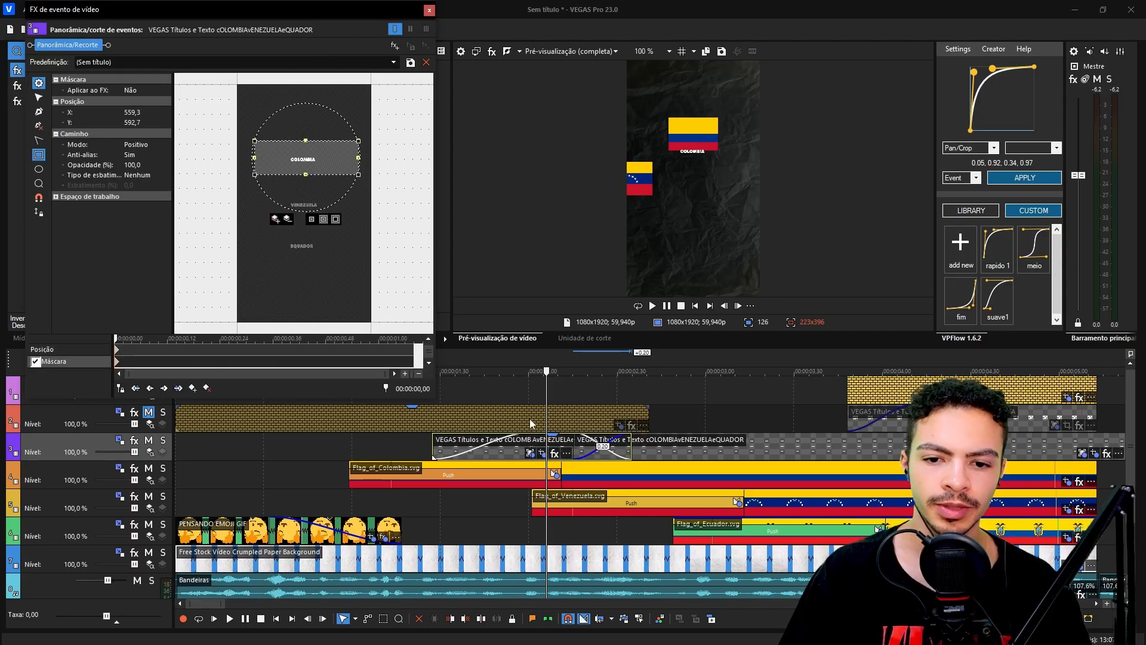
key(space)
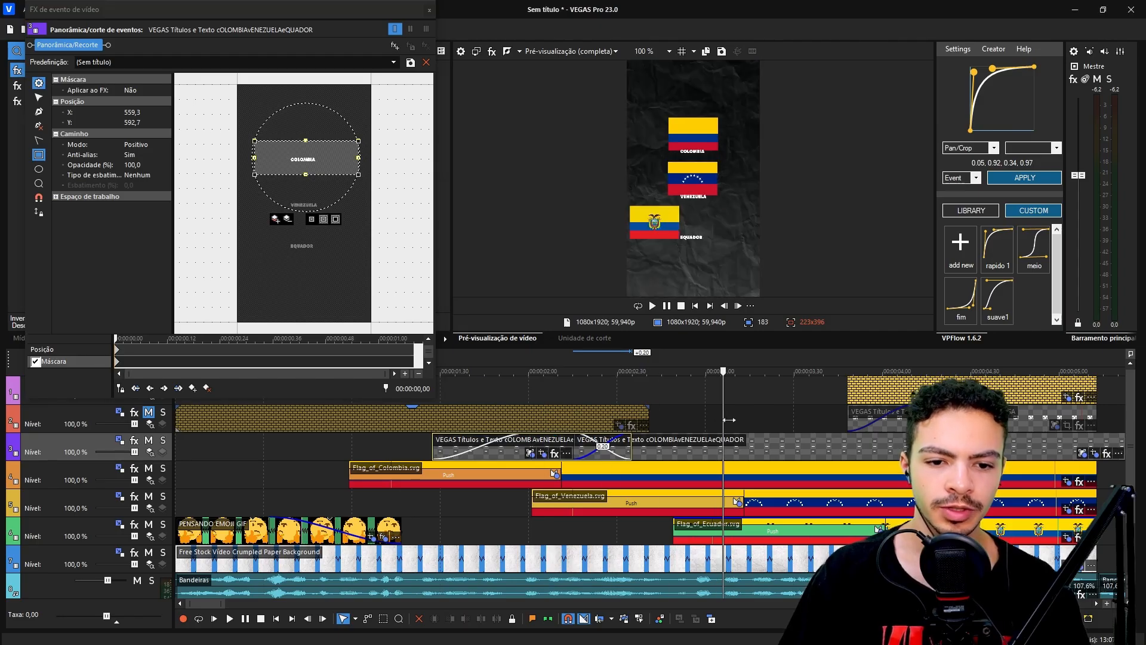
Split the second title piece as the Ecuador flag slides in and overlap the resulting pieces into a crossfade
click(779, 456)
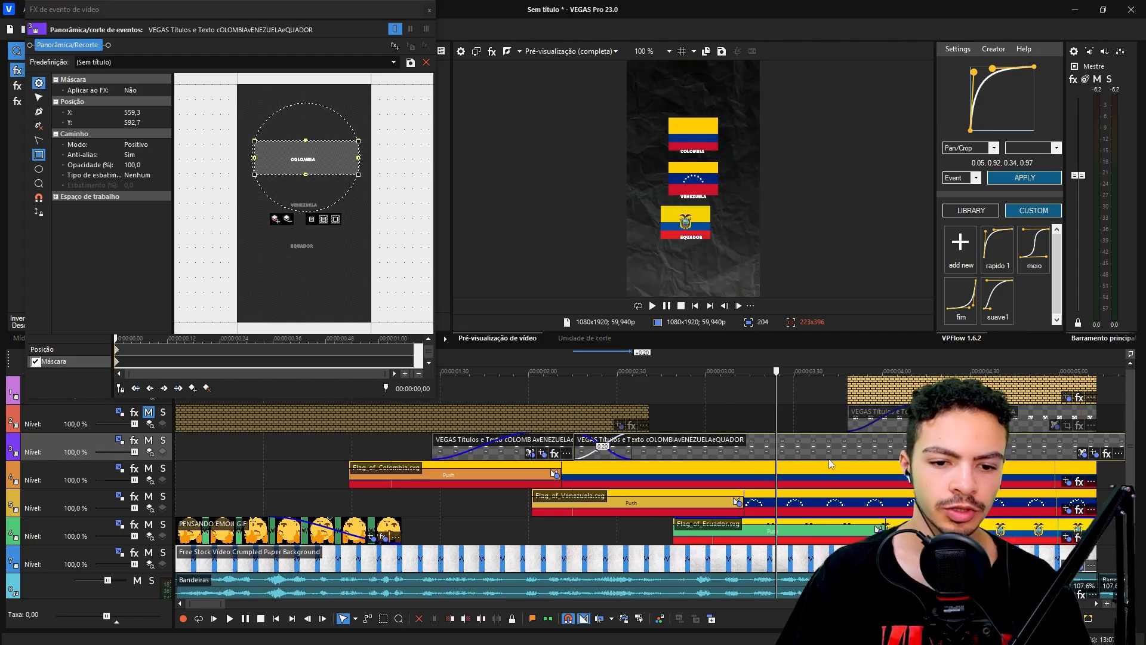
key(s)
drag(778, 443, 824, 448)
click(664, 453)
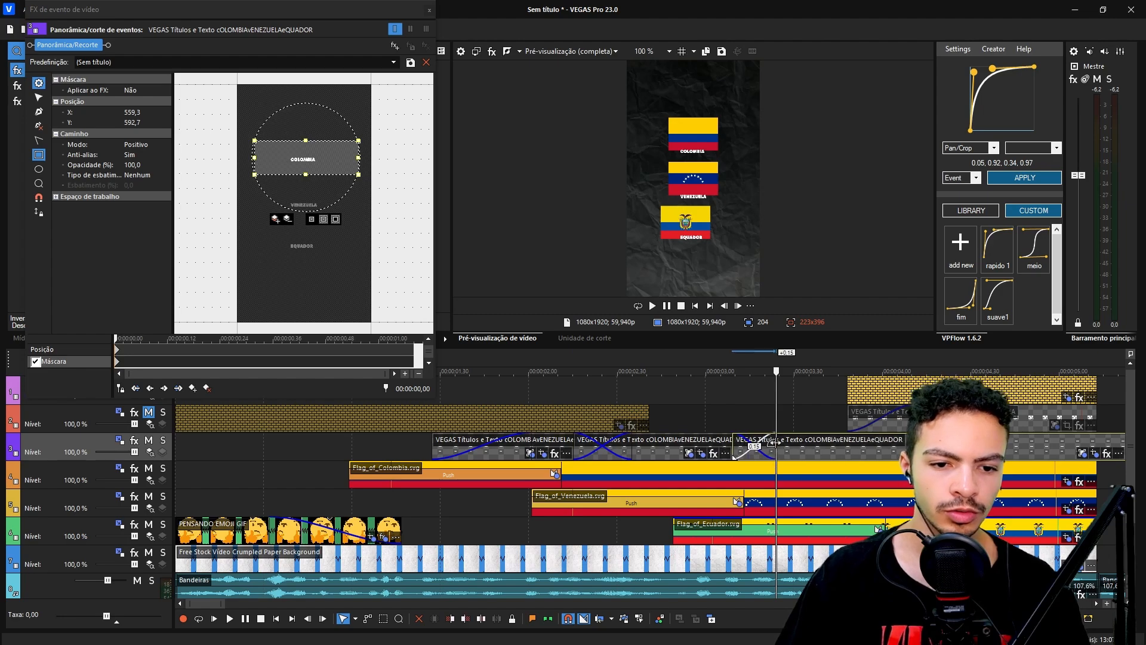
Mask the middle title piece with a rectangle around COLOMBIA and VENEZUELA, and play back the name reveals
click(702, 455)
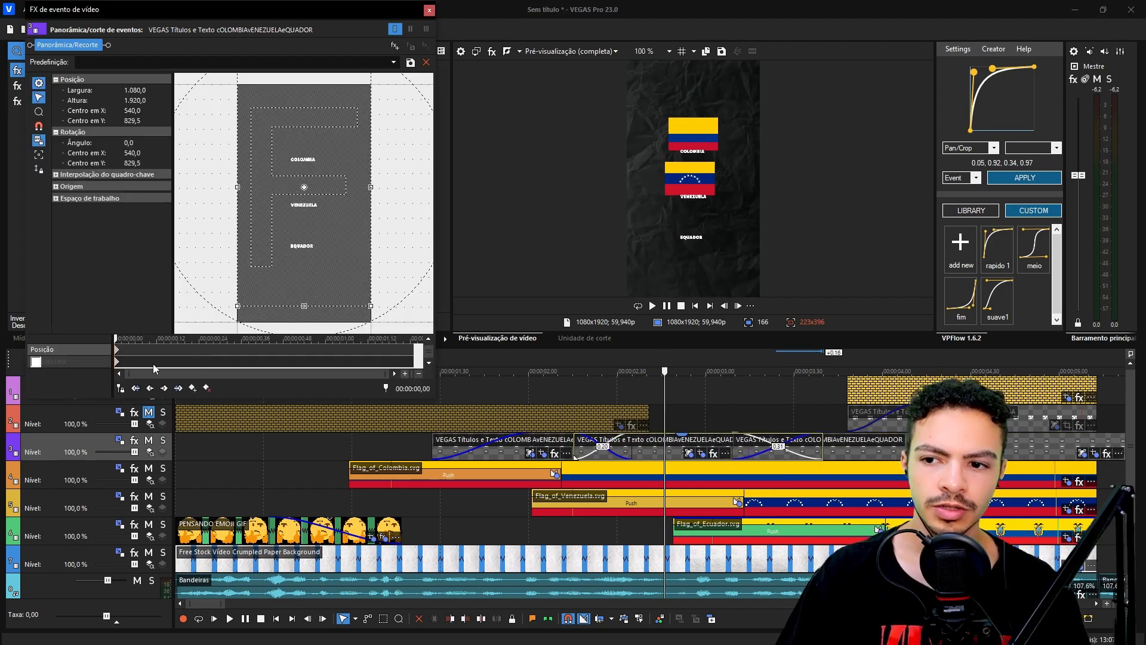
click(35, 362)
drag(253, 131, 367, 213)
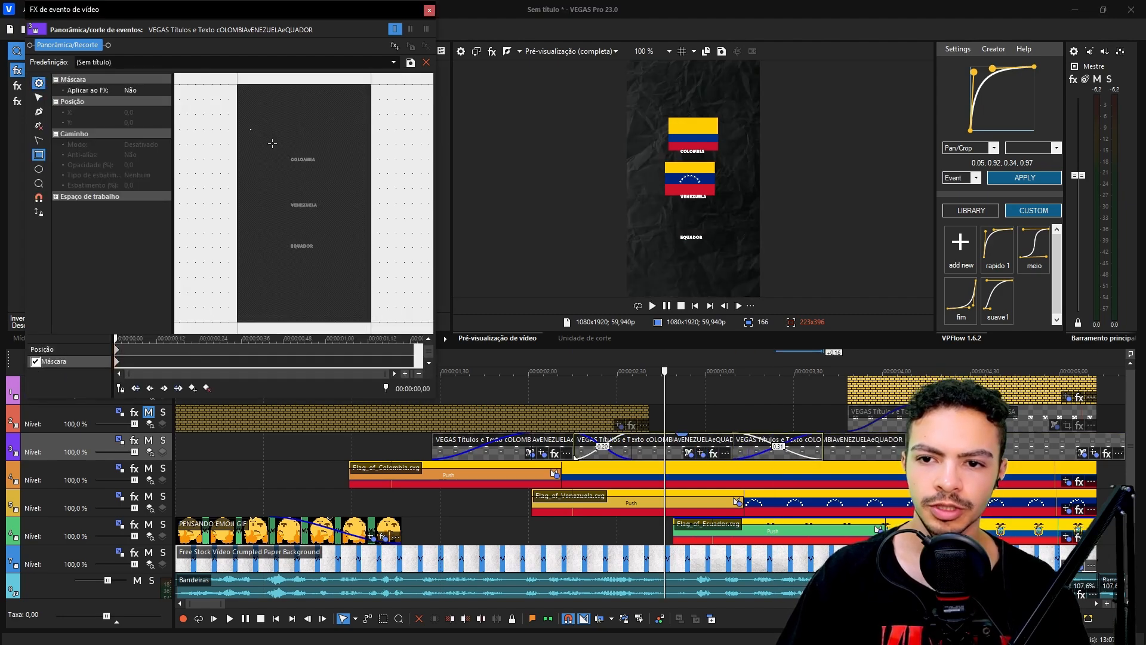
key(space)
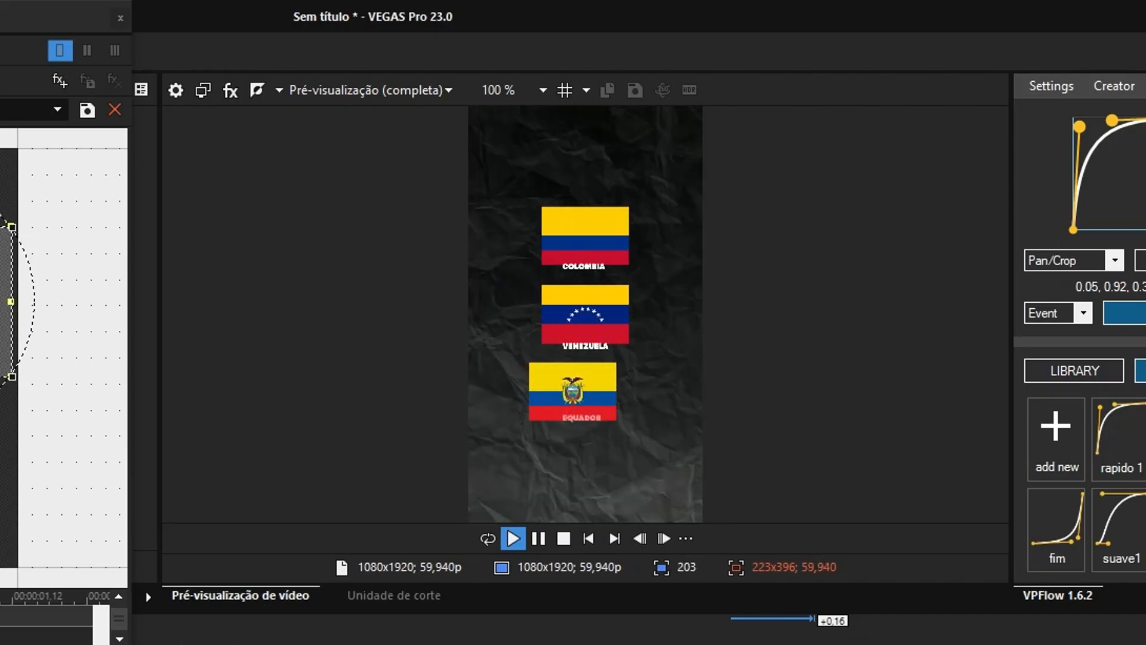
click(120, 18)
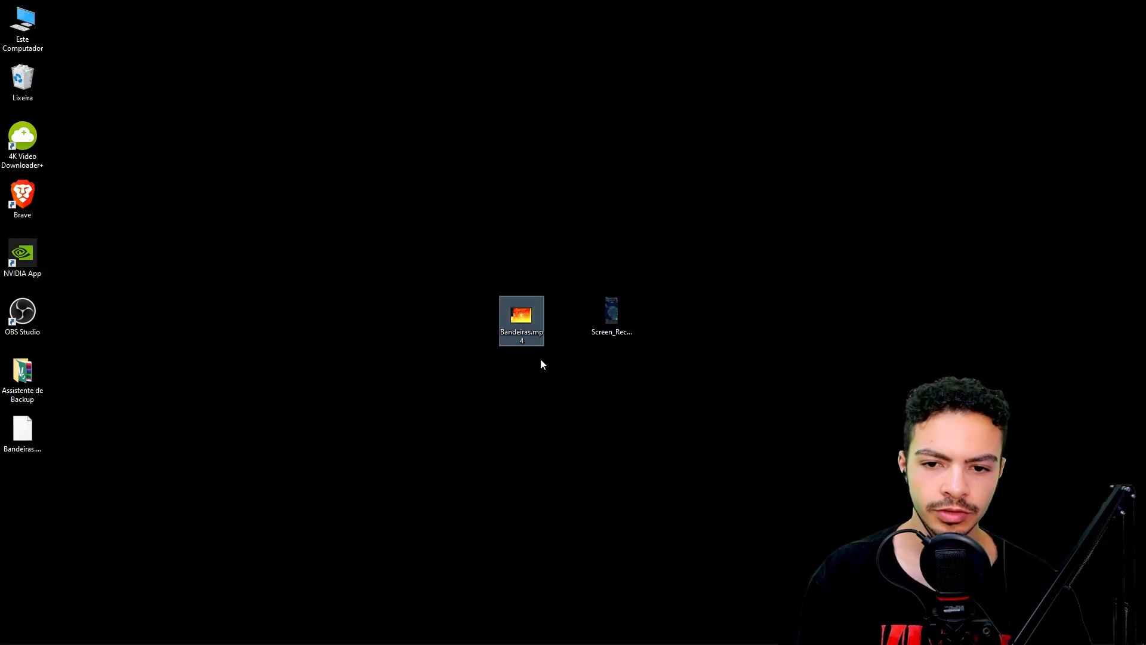
Import the Maps screen recording from the desktop, delete its audio, and place it directly after the crumpled paper background
drag(621, 310, 473, 513)
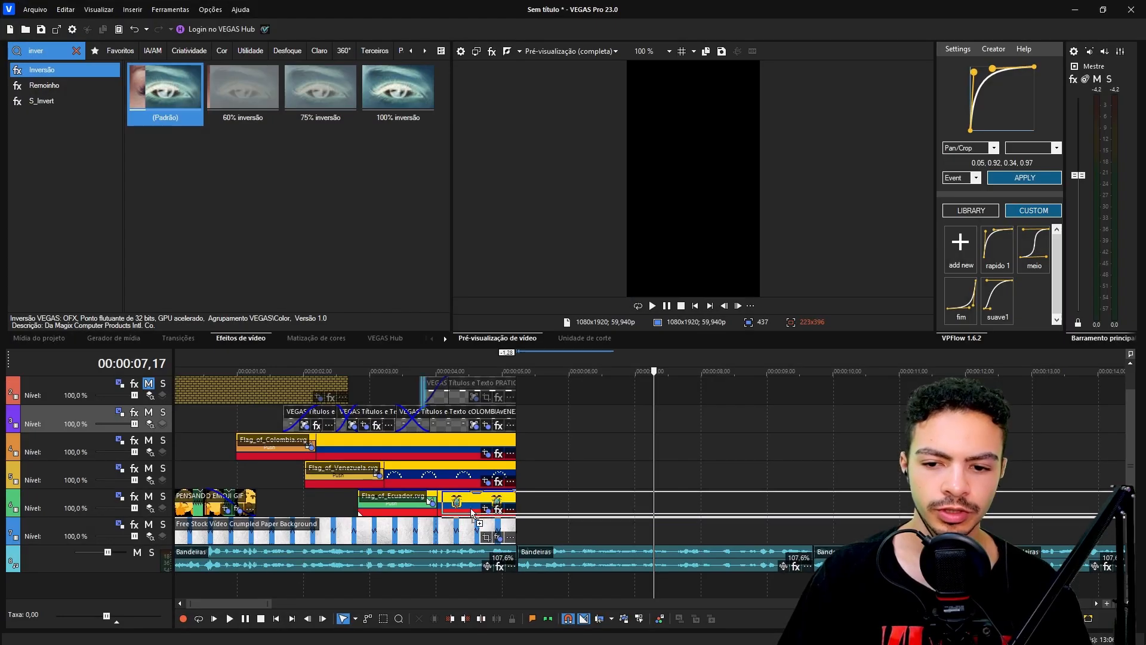
drag(471, 514, 582, 531)
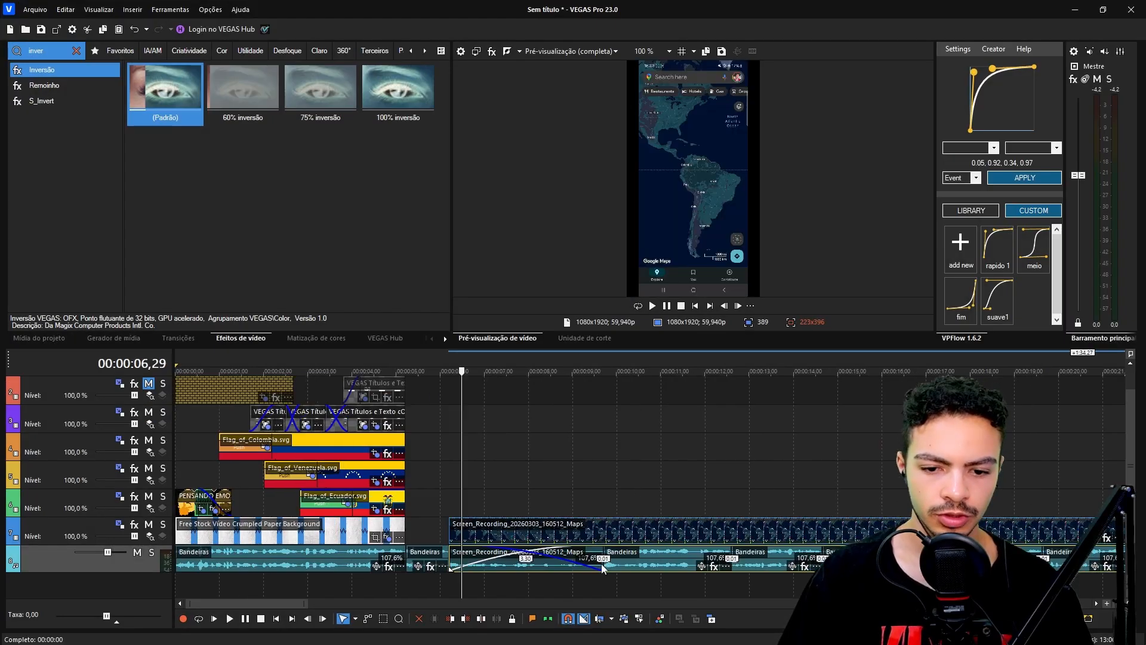
scroll(448, 534, down, 1)
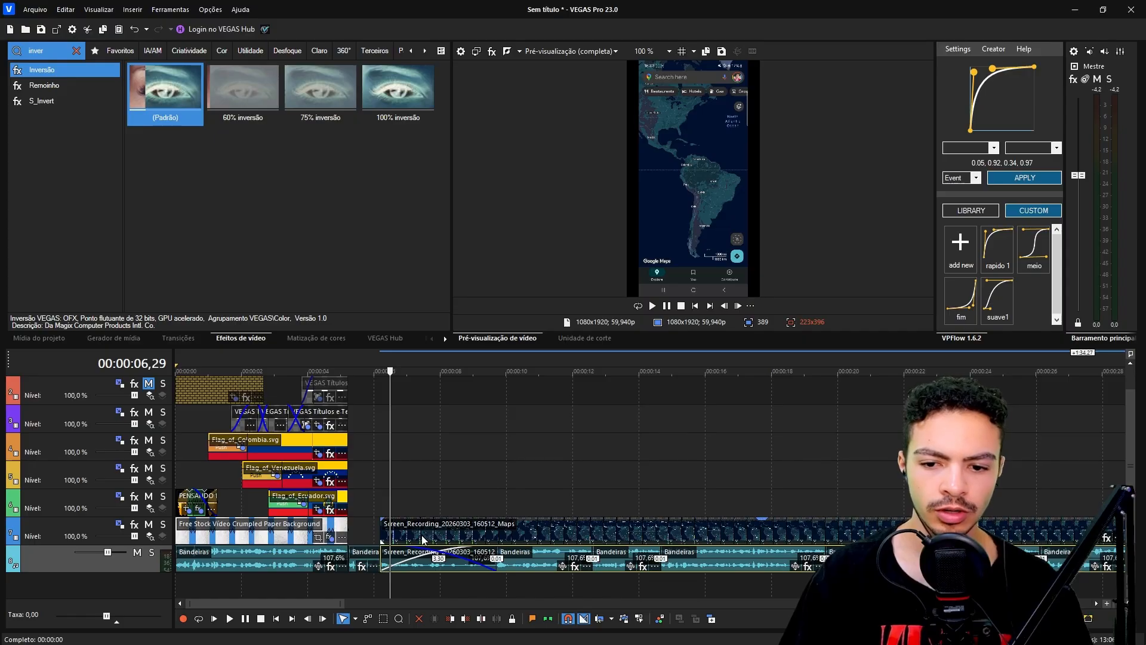
key(Delete)
drag(434, 525, 403, 527)
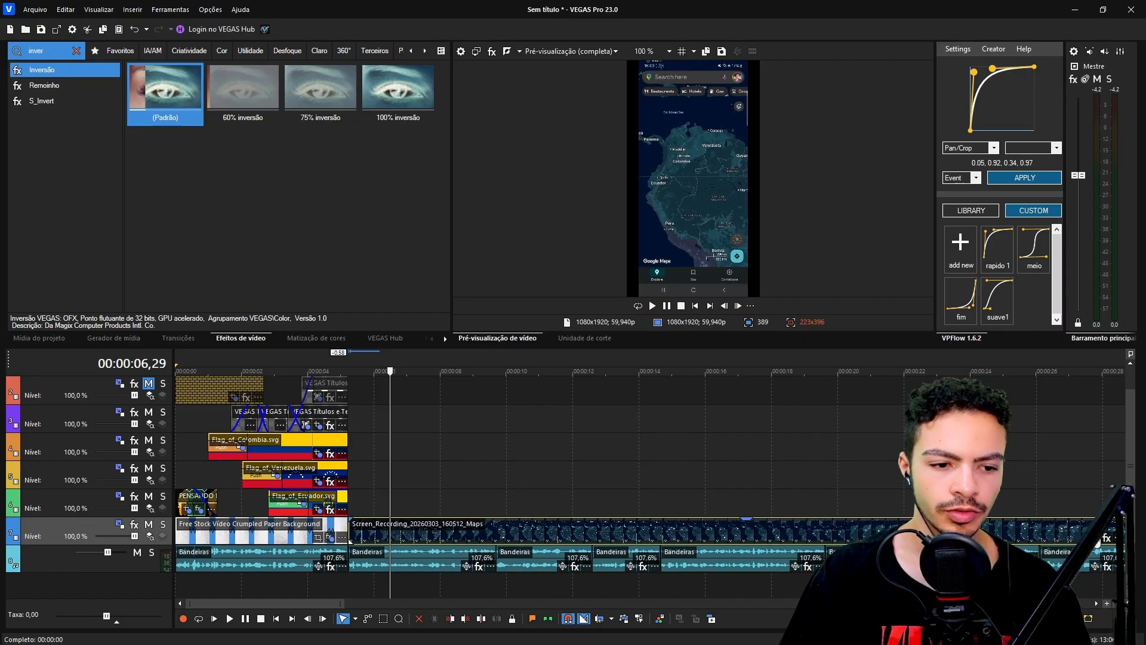
Match the Maps recording's crop to the 1080x1920 output proportion and tighten it to cut out the phone interface
key(ctrl+shift+c)
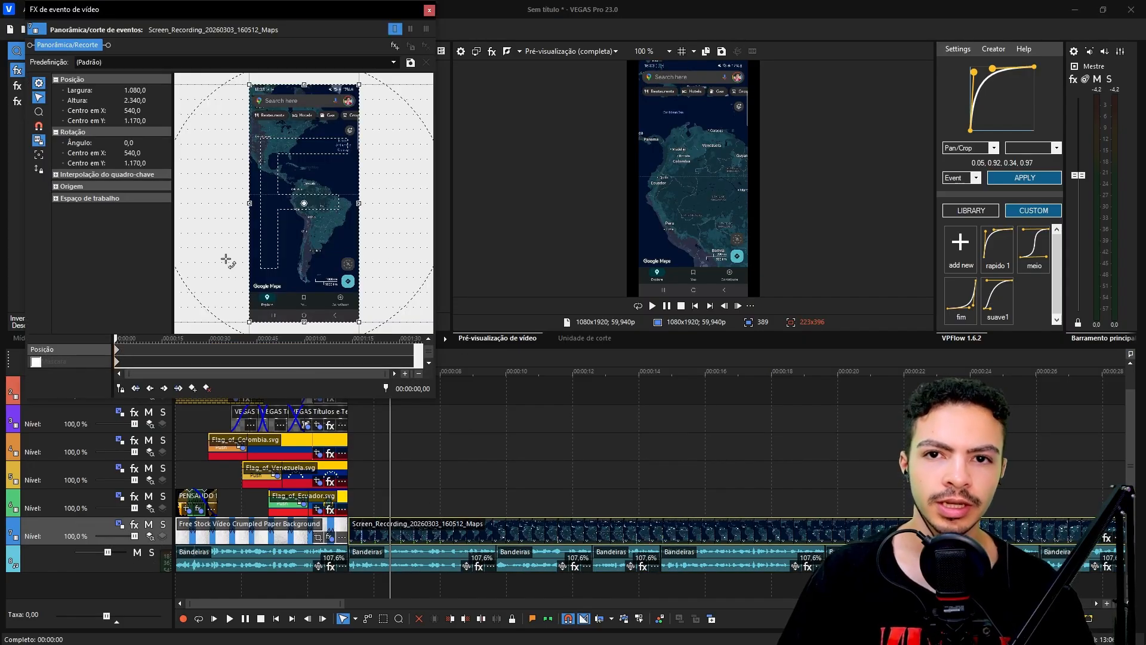
right_click(280, 244)
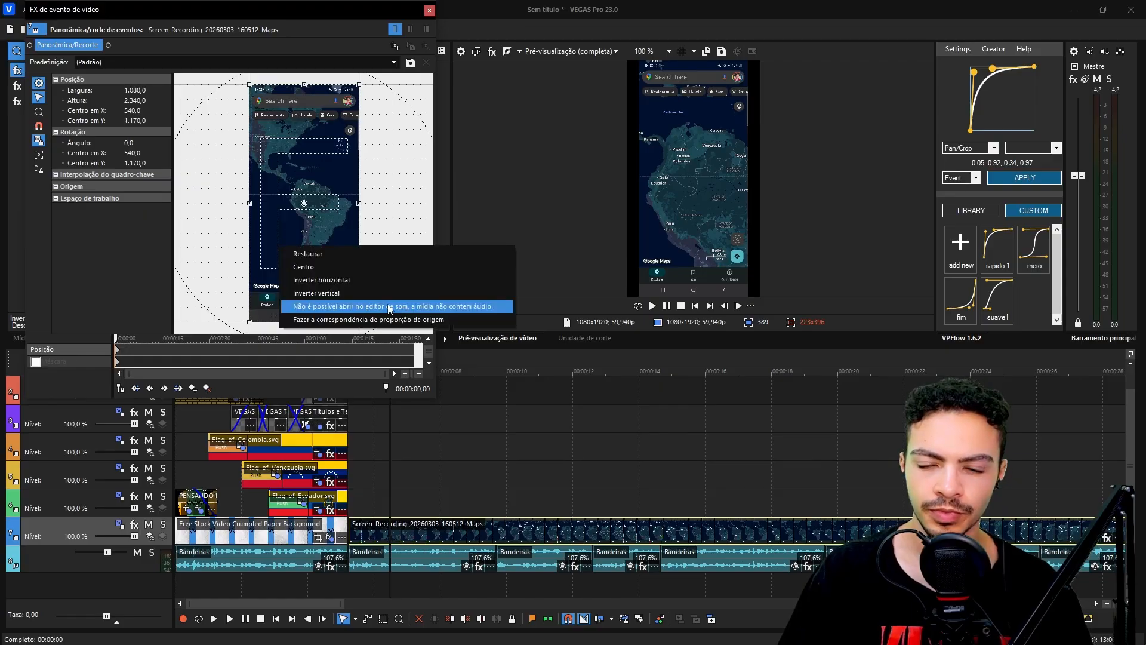
click(389, 307)
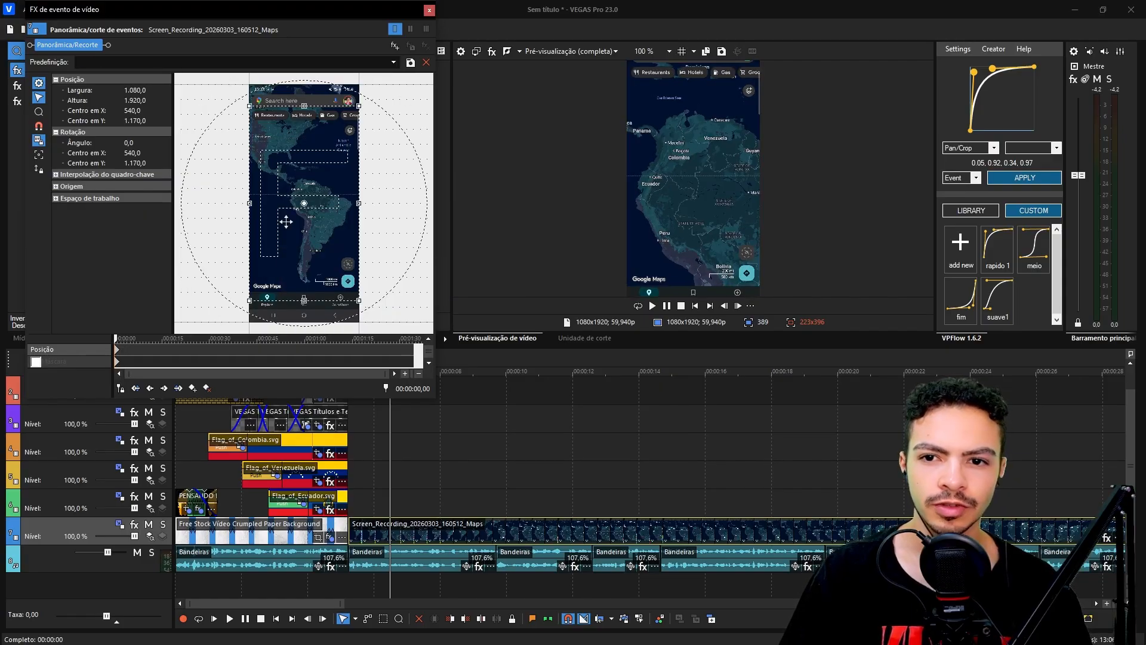
drag(349, 204, 339, 204)
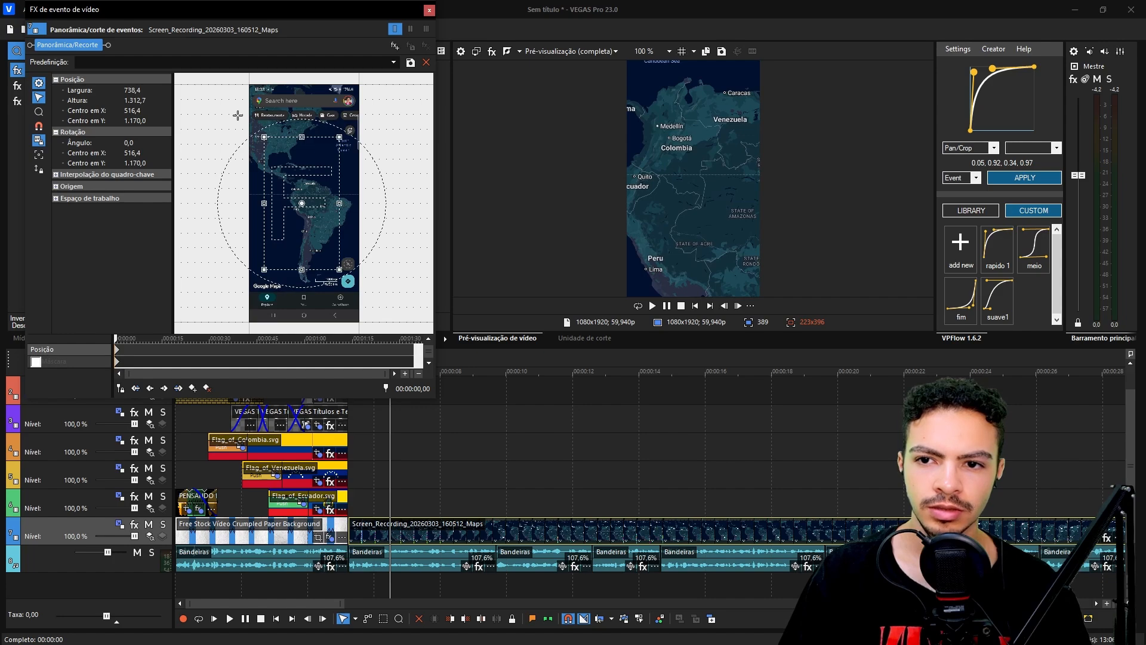
drag(265, 203, 251, 202)
Play back the Maps recording, split it at the start of the third narration clip, and move the remainder to about 00:00:20
scroll(294, 167, up, 2)
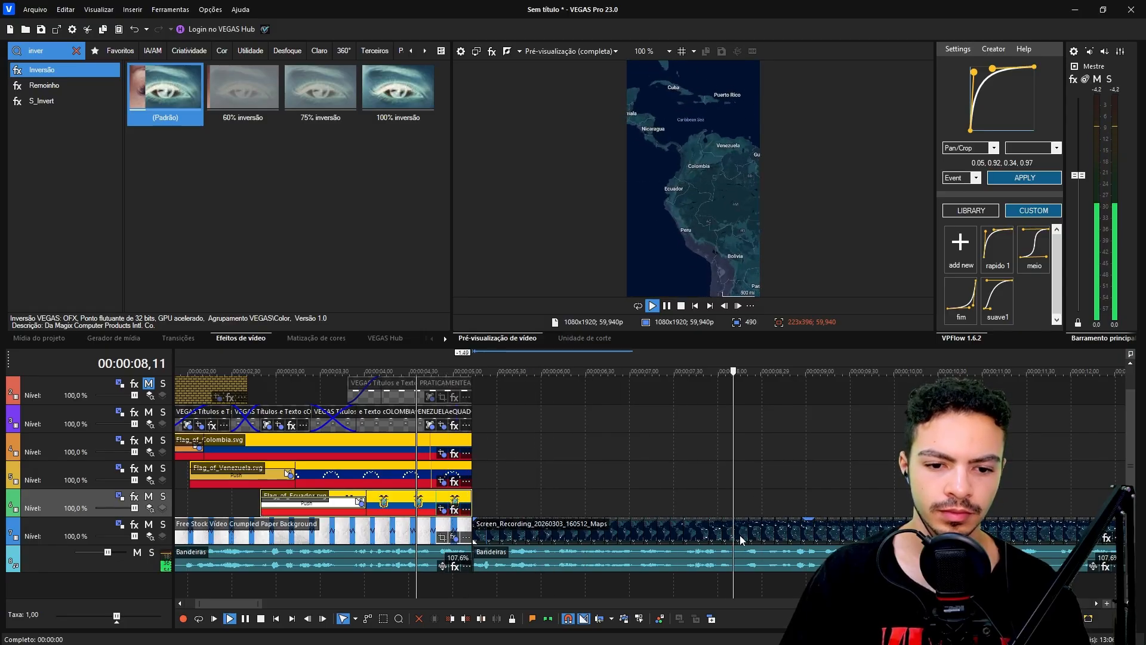
scroll(740, 541, down, 2)
scroll(696, 526, down, 3)
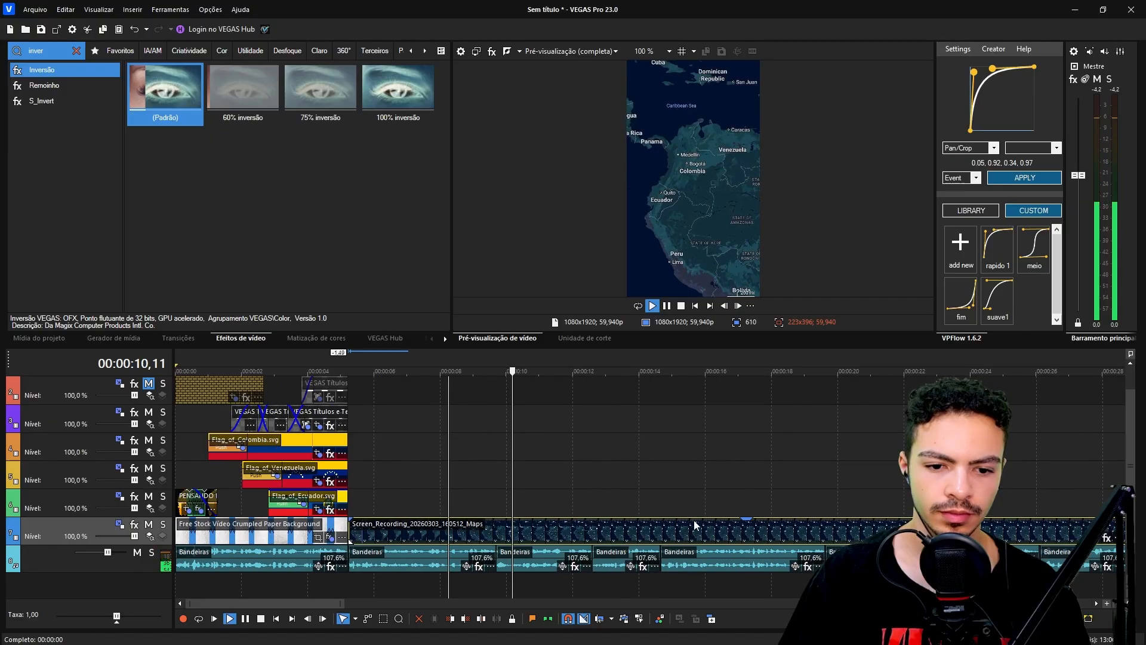
click(497, 535)
key(s)
drag(508, 537, 854, 534)
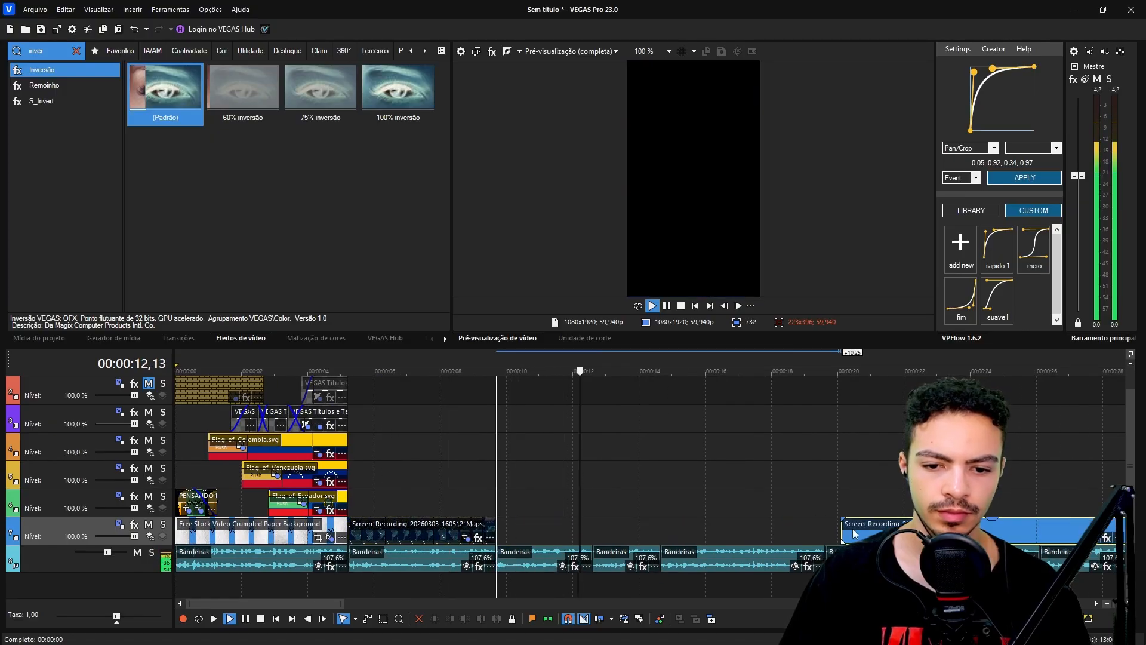
key(Return)
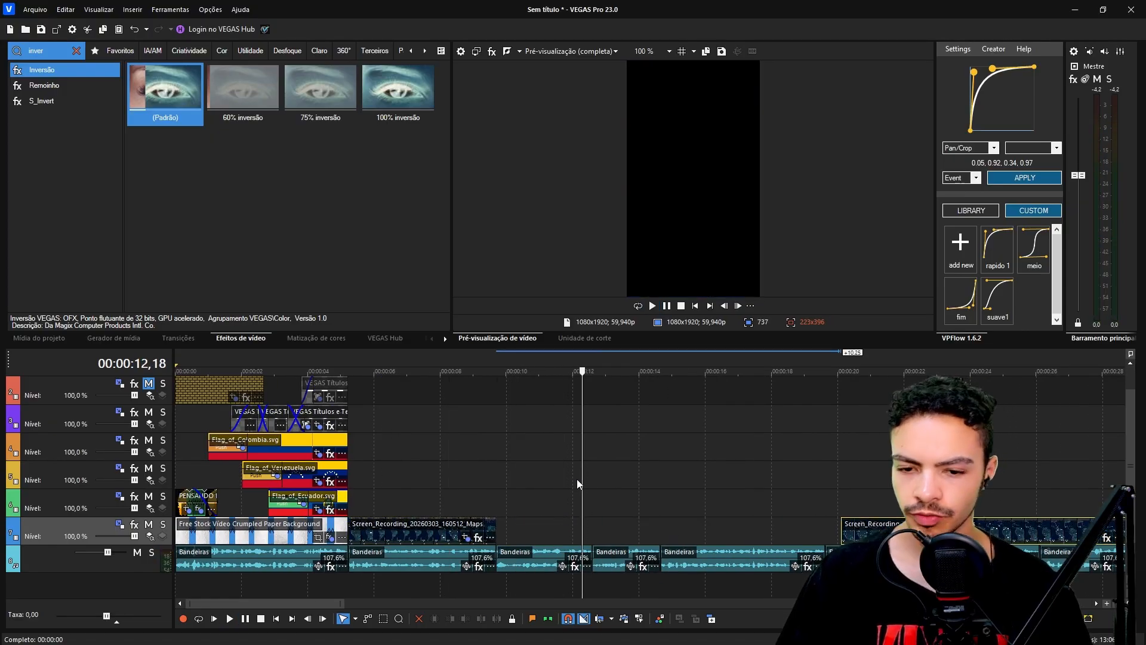
Switch to the web browser and search Google Images for GRAN COLOMBIA
key(super)
click(154, 627)
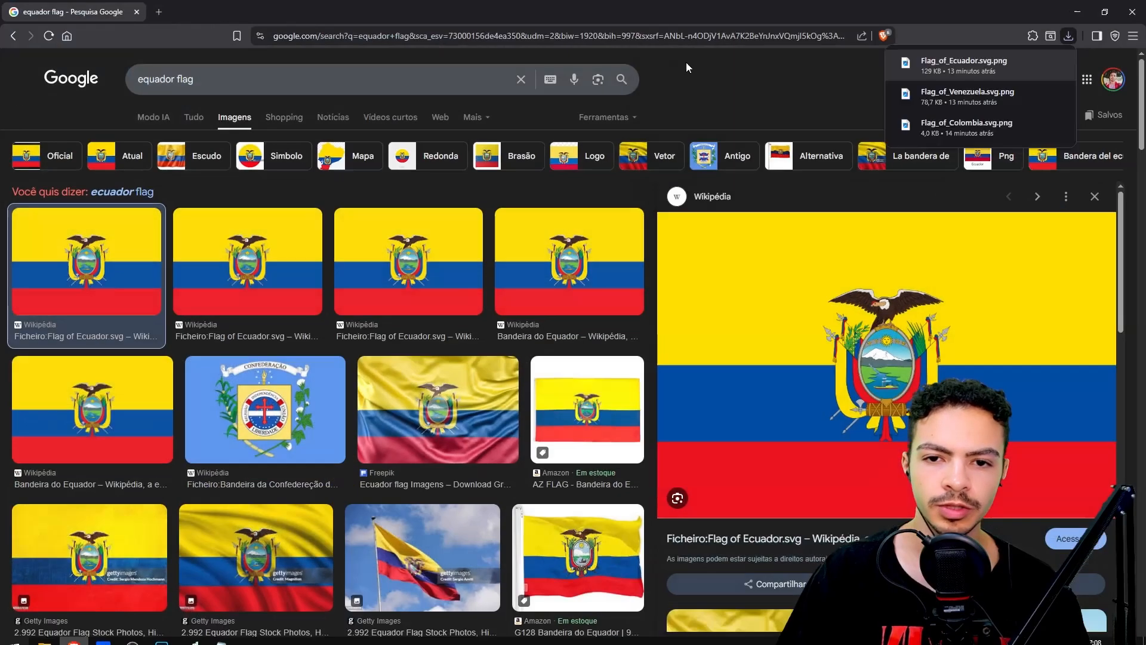
triple_click(350, 80)
text(GRAN COLOMBIA)
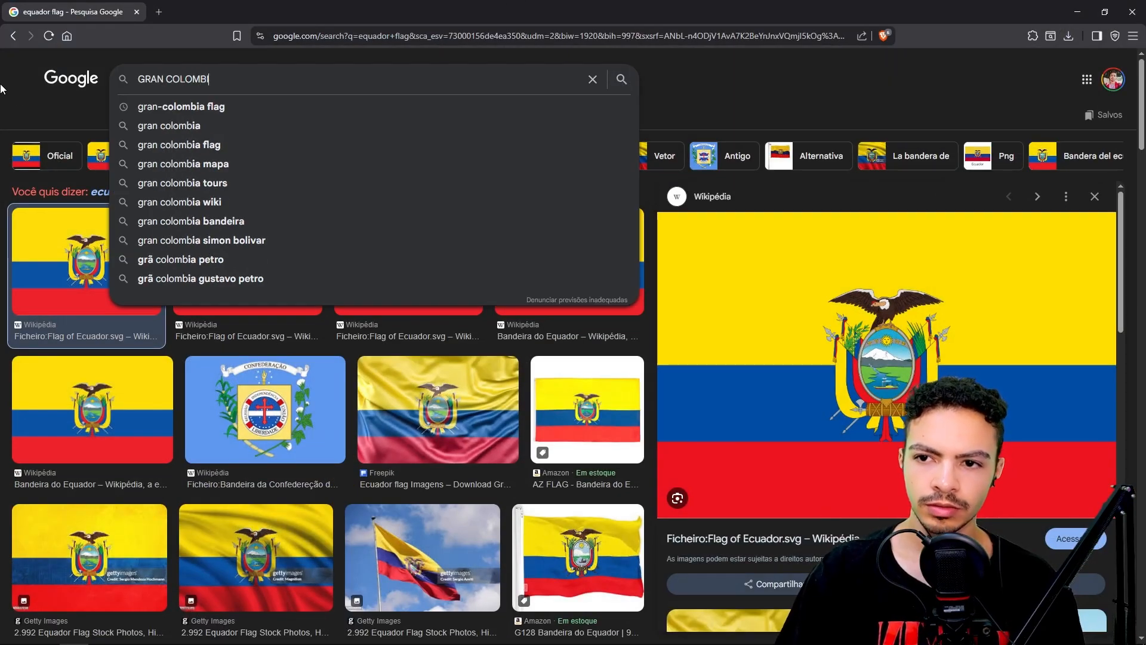
key(Return)
Open the Facebook image of the yellow Grã-Colômbia map with the tilted flag at full size and save it
click(64, 326)
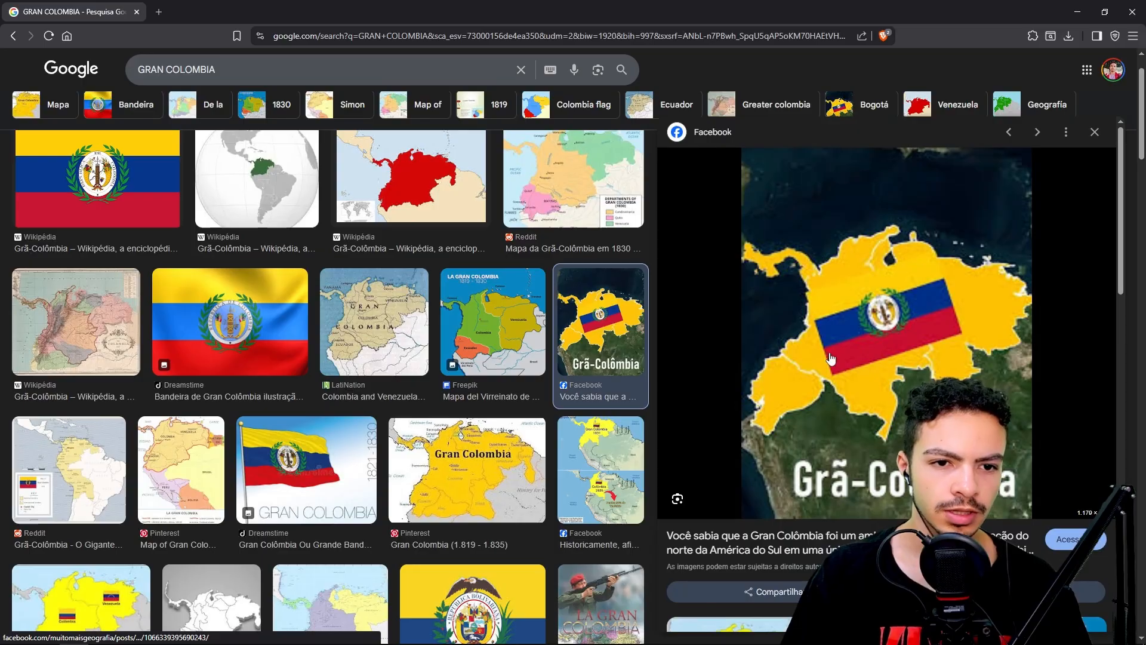
click(861, 346)
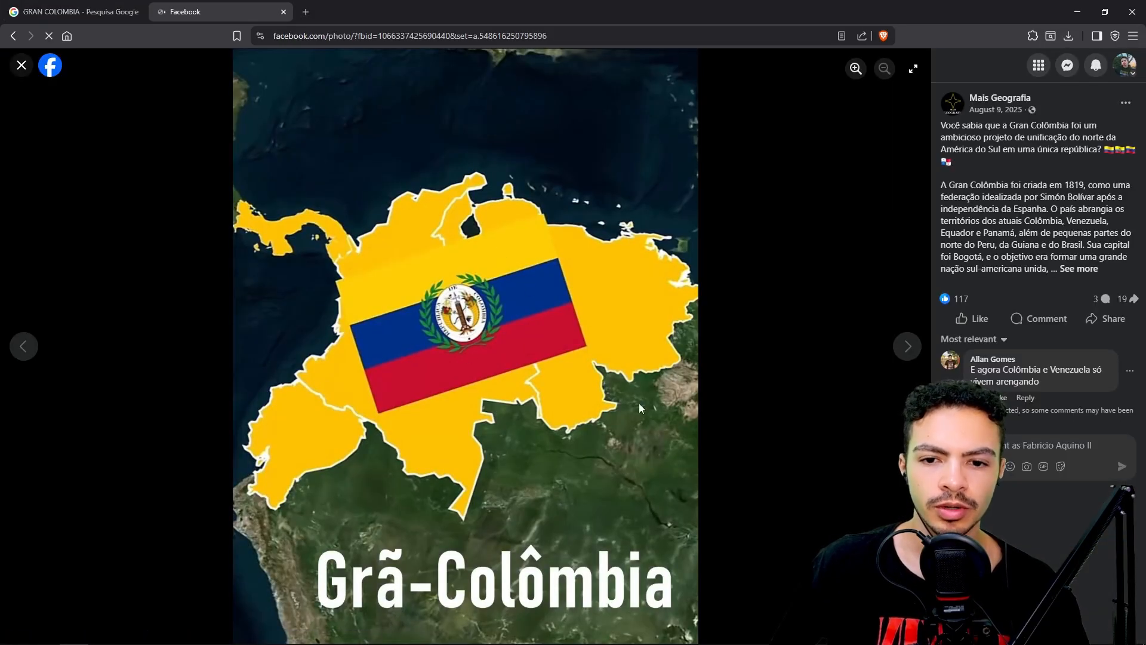
right_click(504, 335)
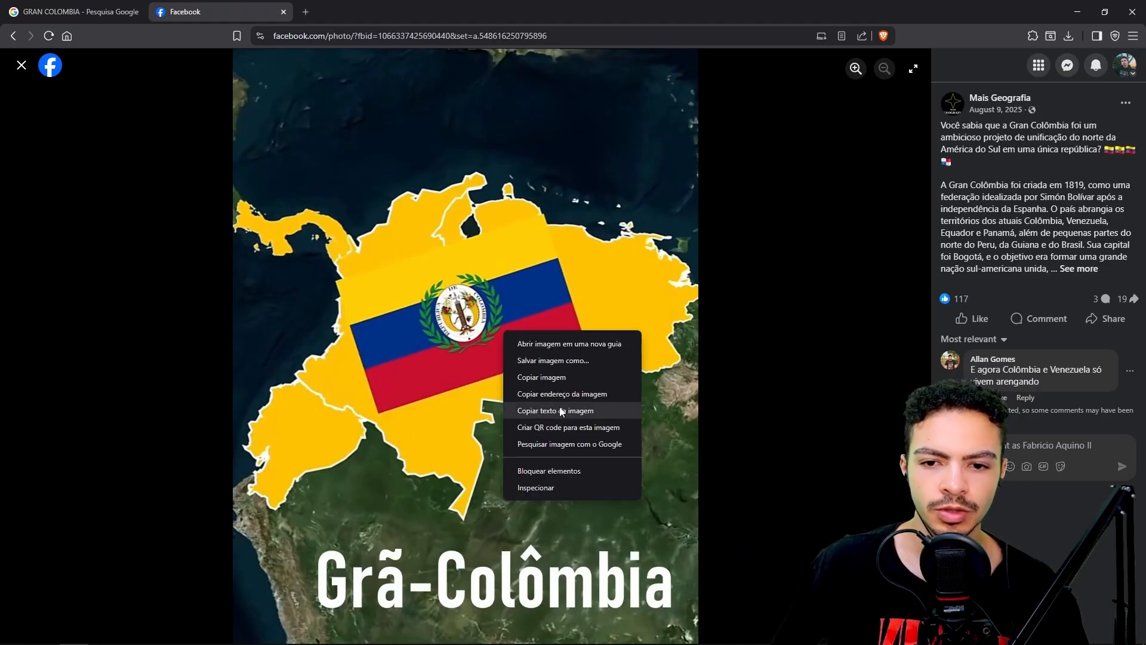
click(553, 362)
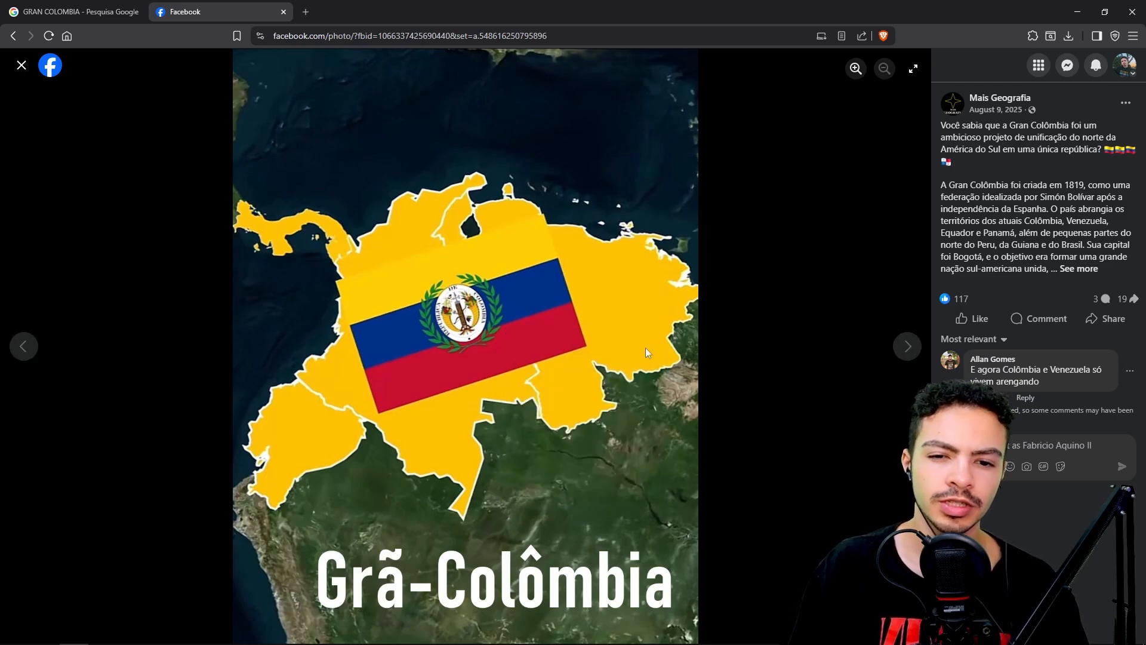
click(471, 304)
Save the Wikipedia globe image from the search results as PNG, and place it in VEGAS Pro at the start of the fifth narration clip
key(ctrl+Tab)
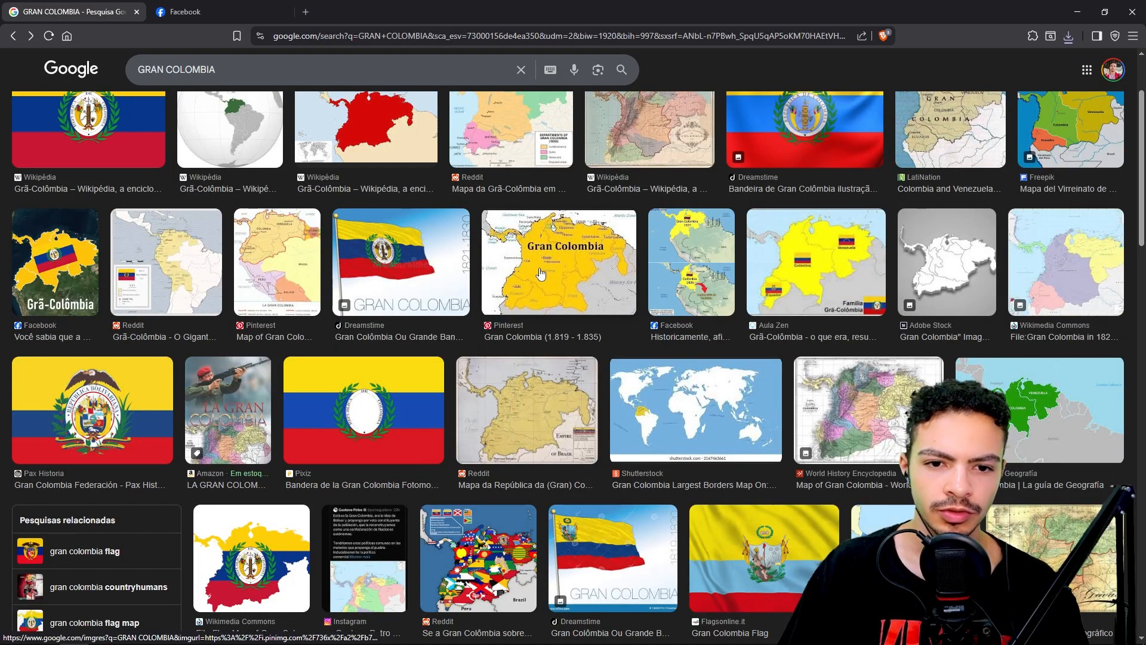
click(541, 274)
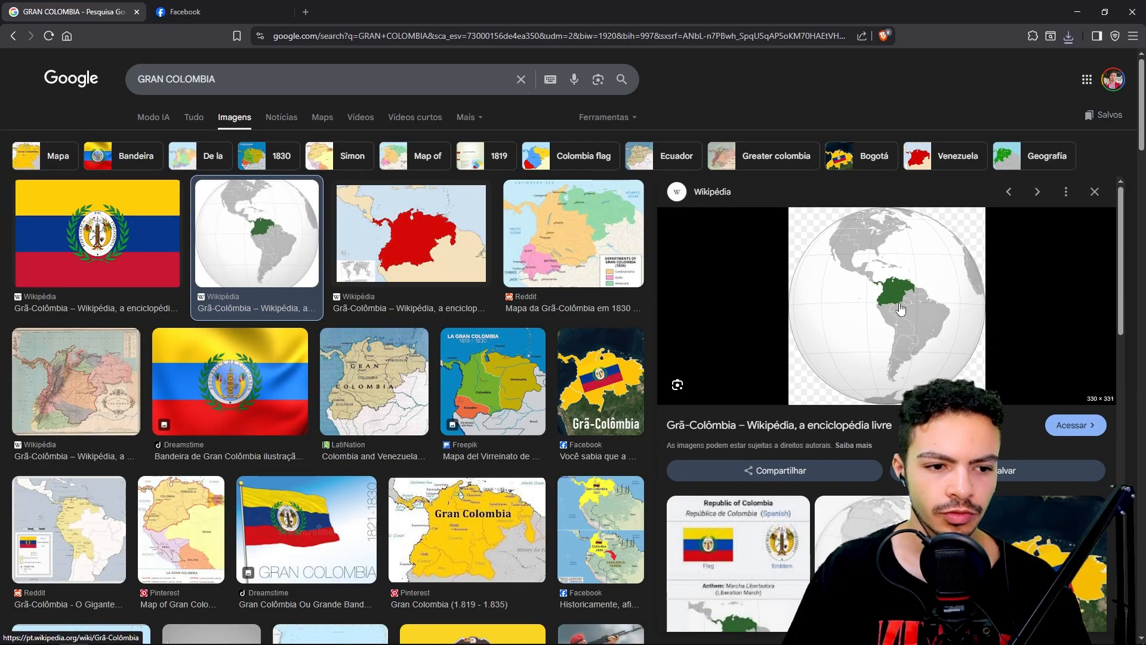
right_click(858, 345)
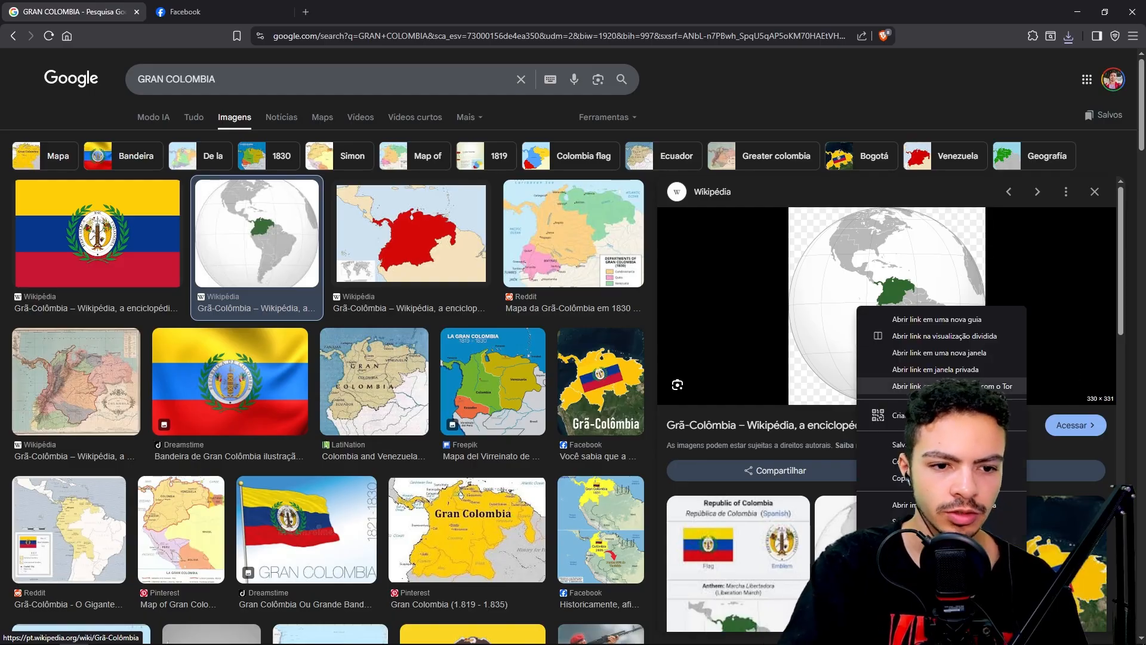
click(905, 445)
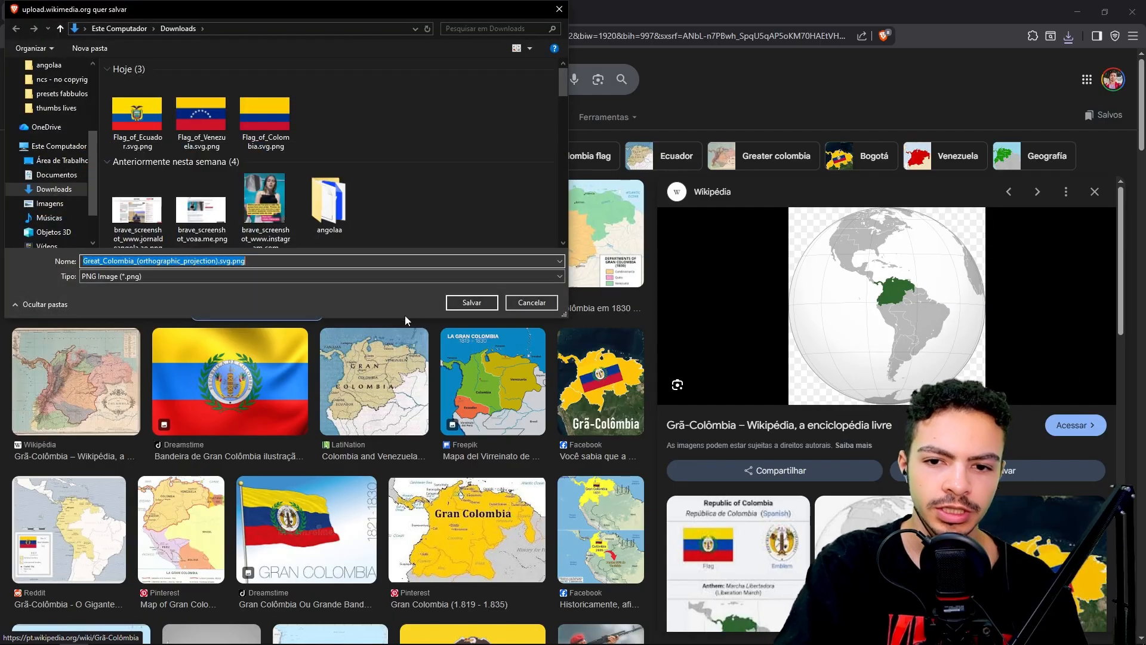
click(480, 300)
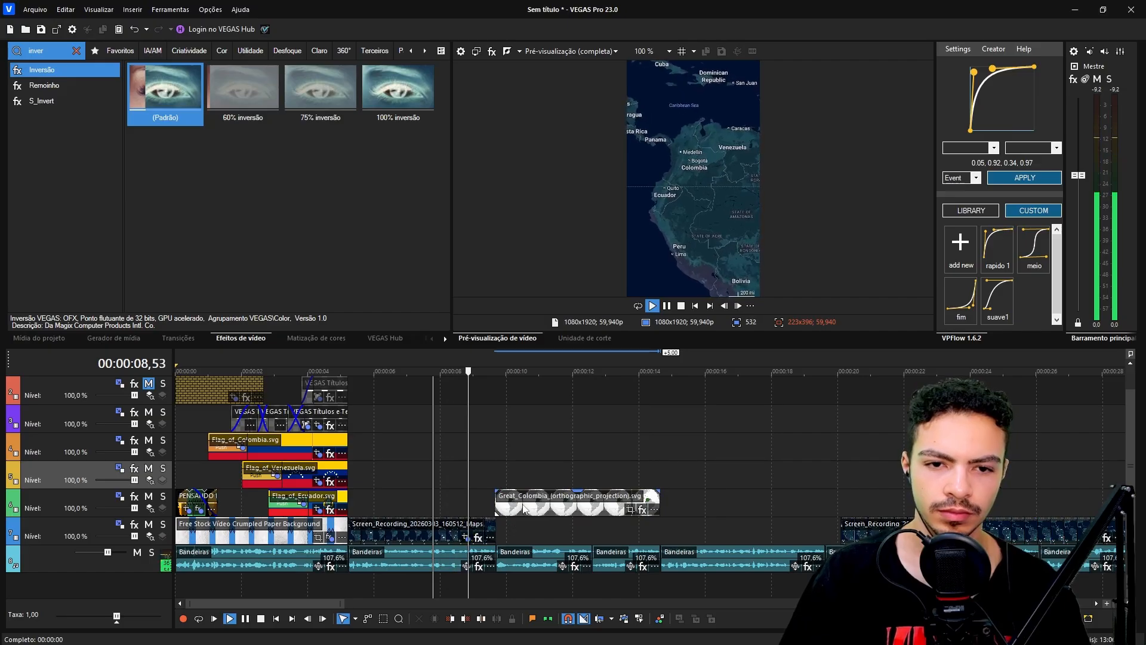
click(527, 507)
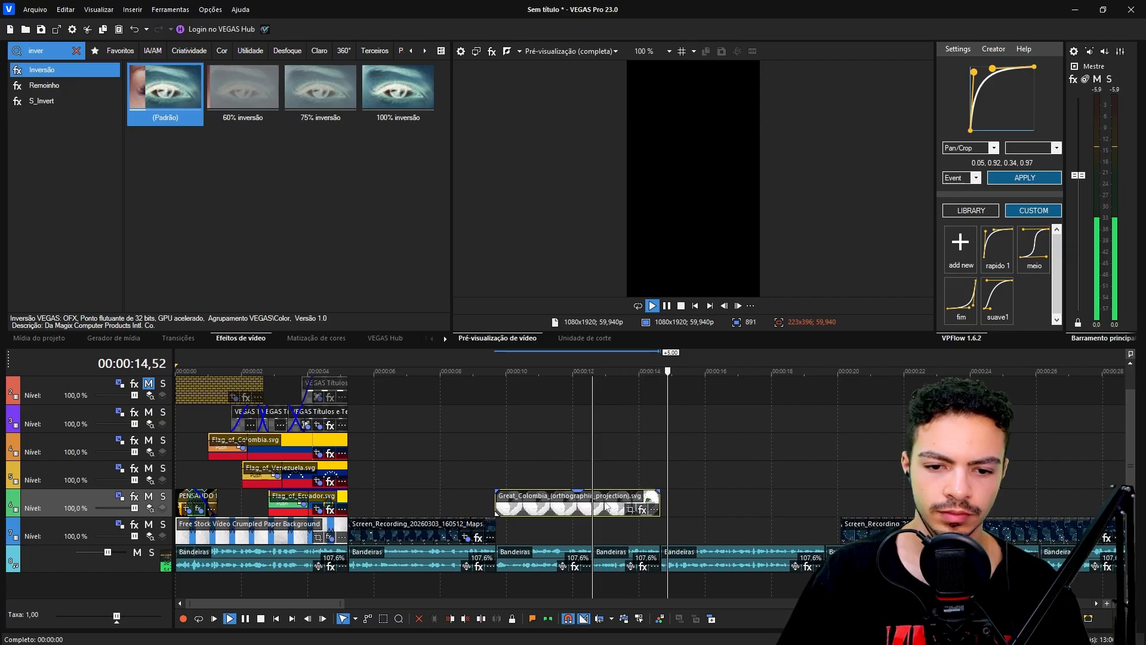
drag(606, 506, 777, 506)
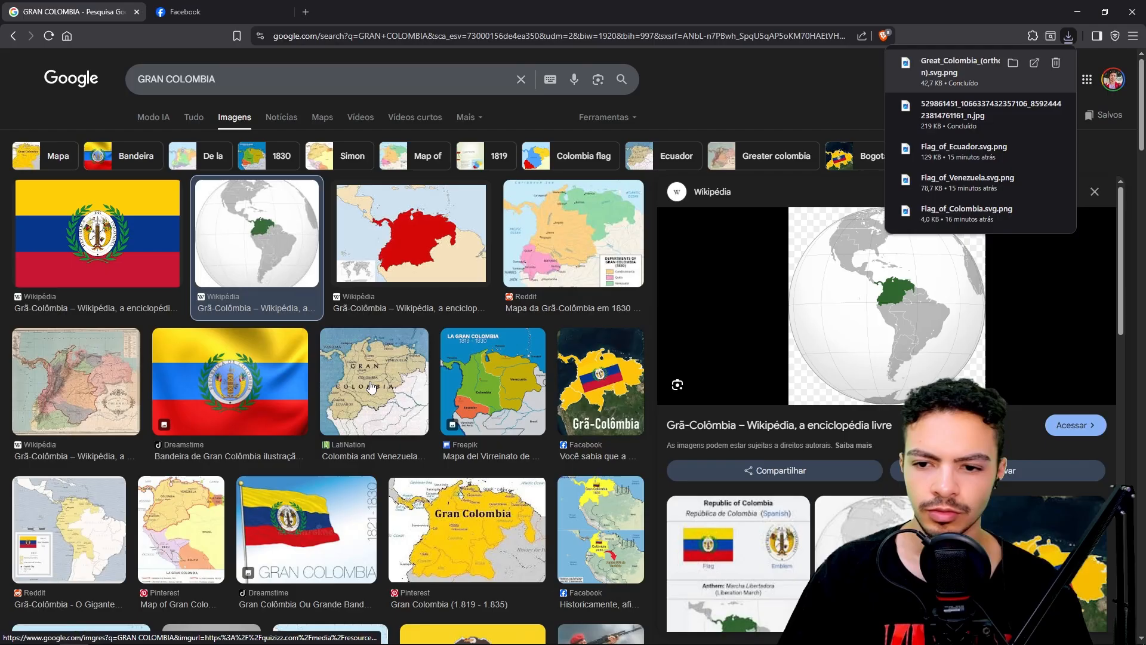
Return to the browser's image results and save the LatiNation Gran Colombia map image
click(372, 387)
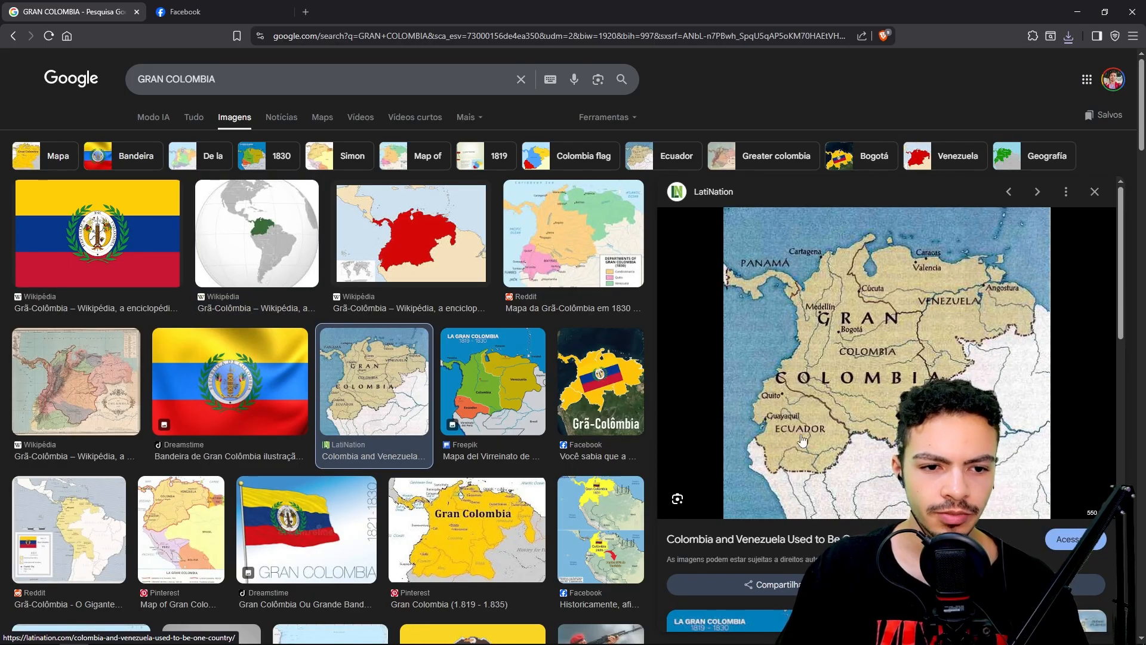
scroll(901, 333, down, 3)
right_click(904, 353)
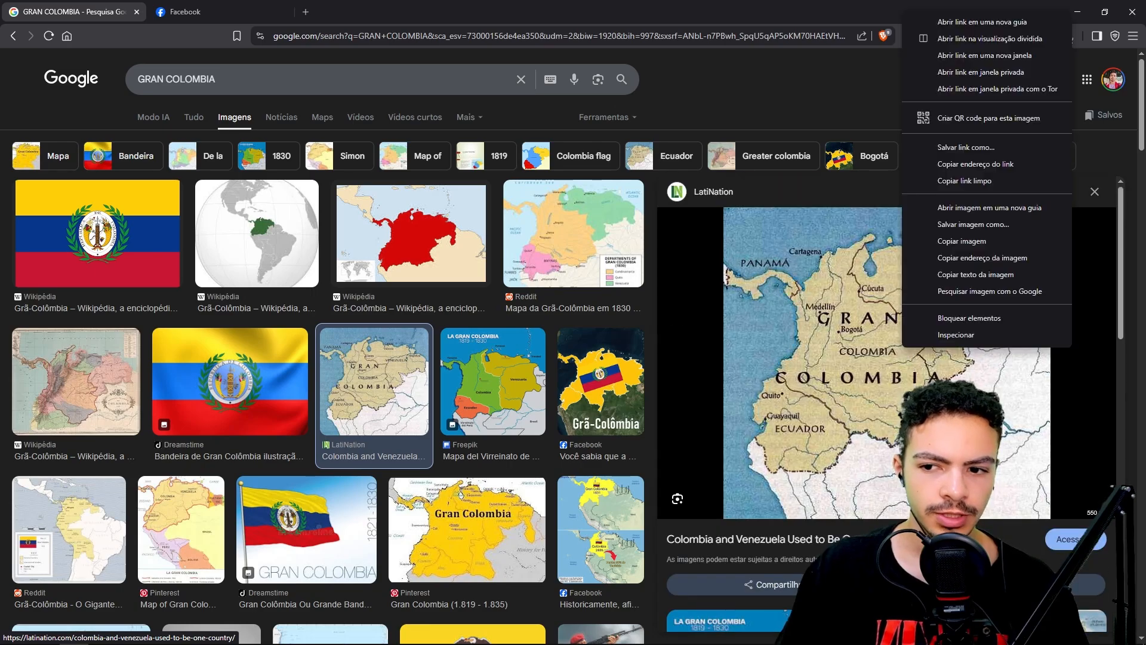
click(968, 223)
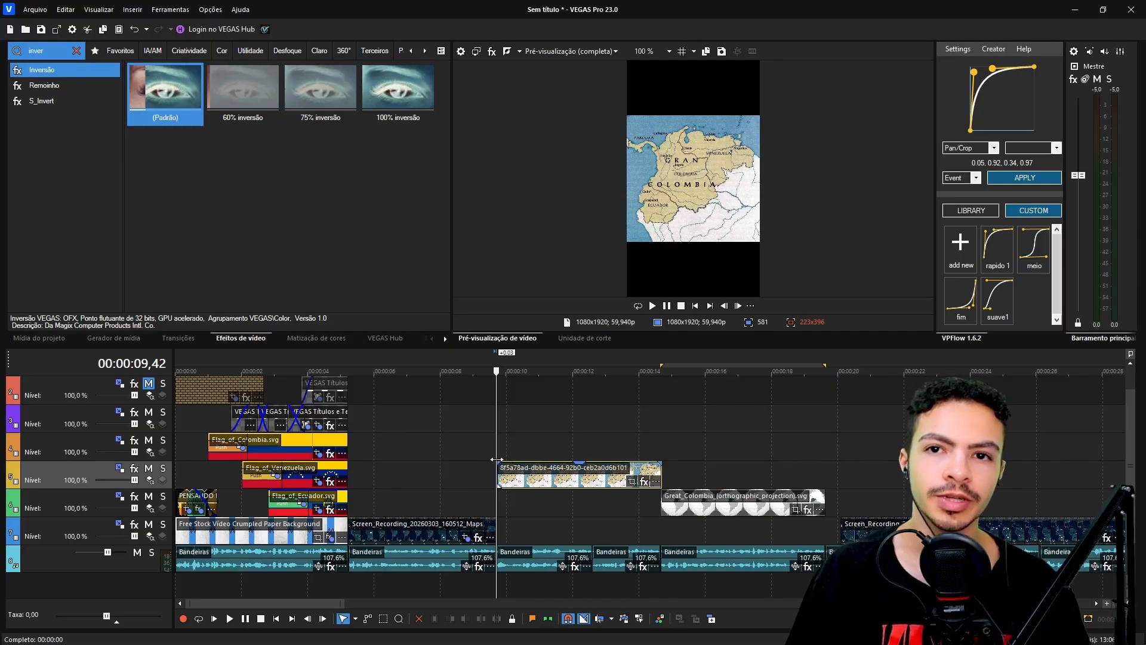
Trim the Gran Colombia map image to the end of the third narration clip and move it down one track
key(space)
scroll(597, 485, up, 3)
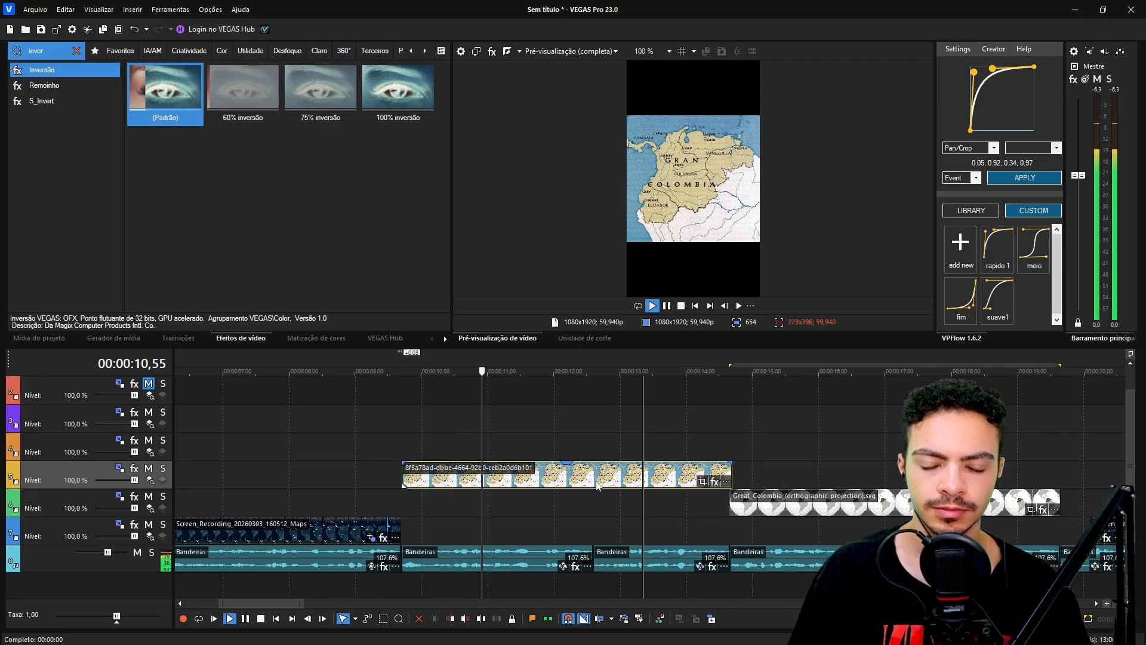
key(s)
key(Delete)
drag(501, 479, 502, 518)
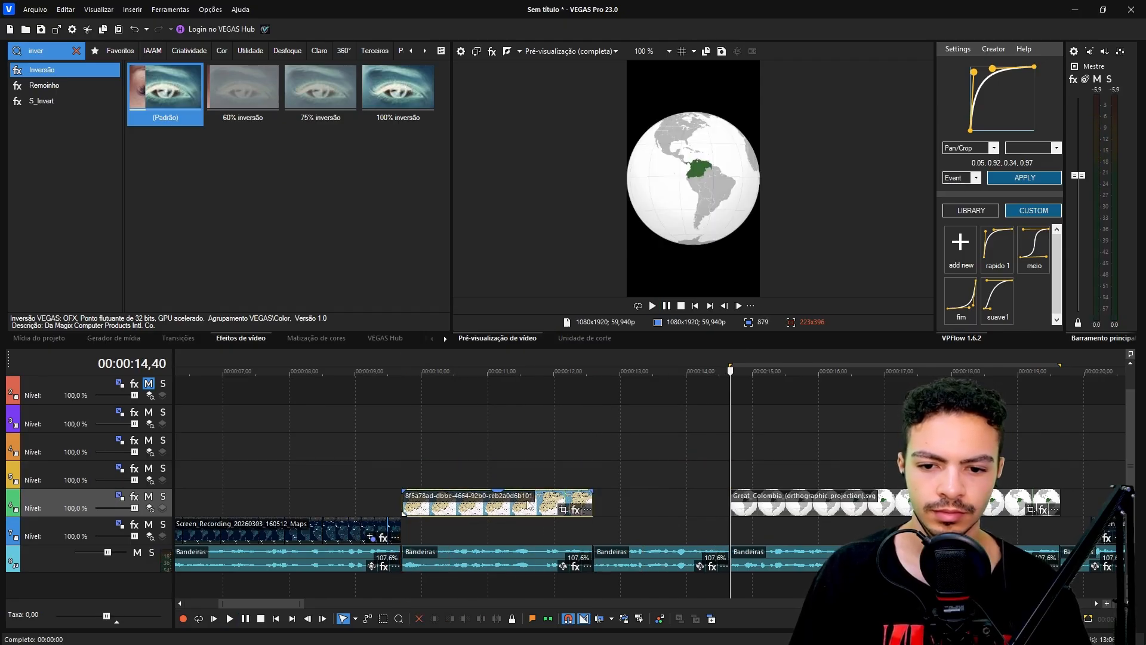
Shrink the map in the frame by enlarging its crop to about 974,5 x 928,4, and duplicate it onto the track below
click(562, 509)
scroll(384, 242, down, 5)
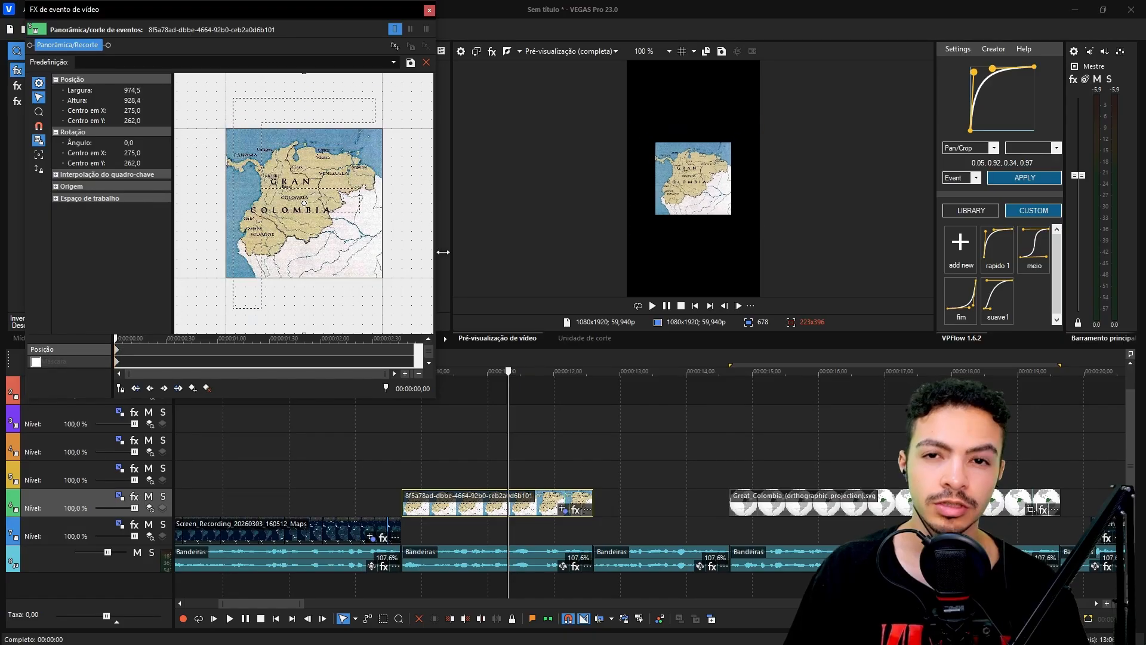
drag(418, 287, 386, 277)
click(451, 502)
drag(489, 505, 488, 529)
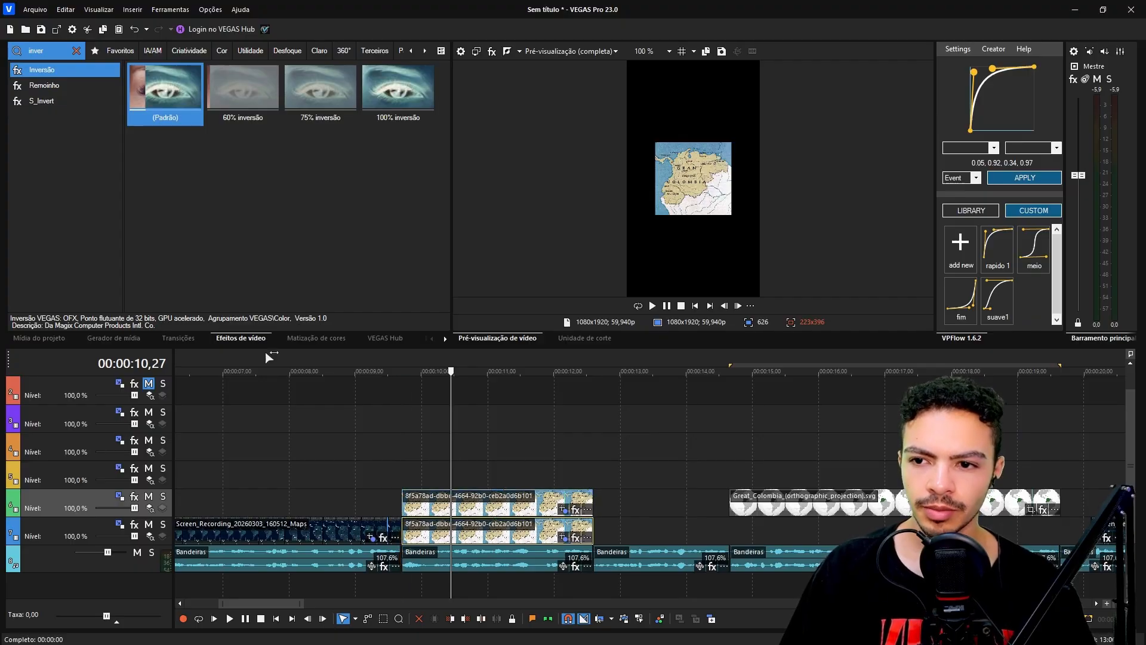
Apply the black bar fill effect's video preset from the favourites to the lower map copy, and reduce that copy's opacity
click(76, 51)
click(113, 51)
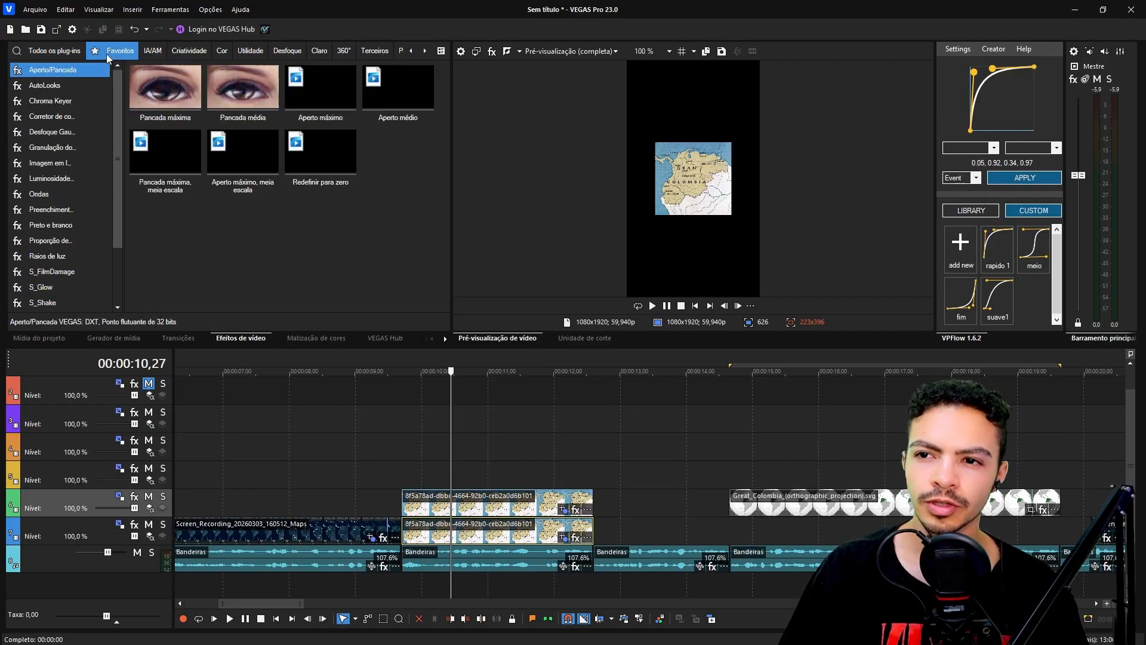
click(59, 209)
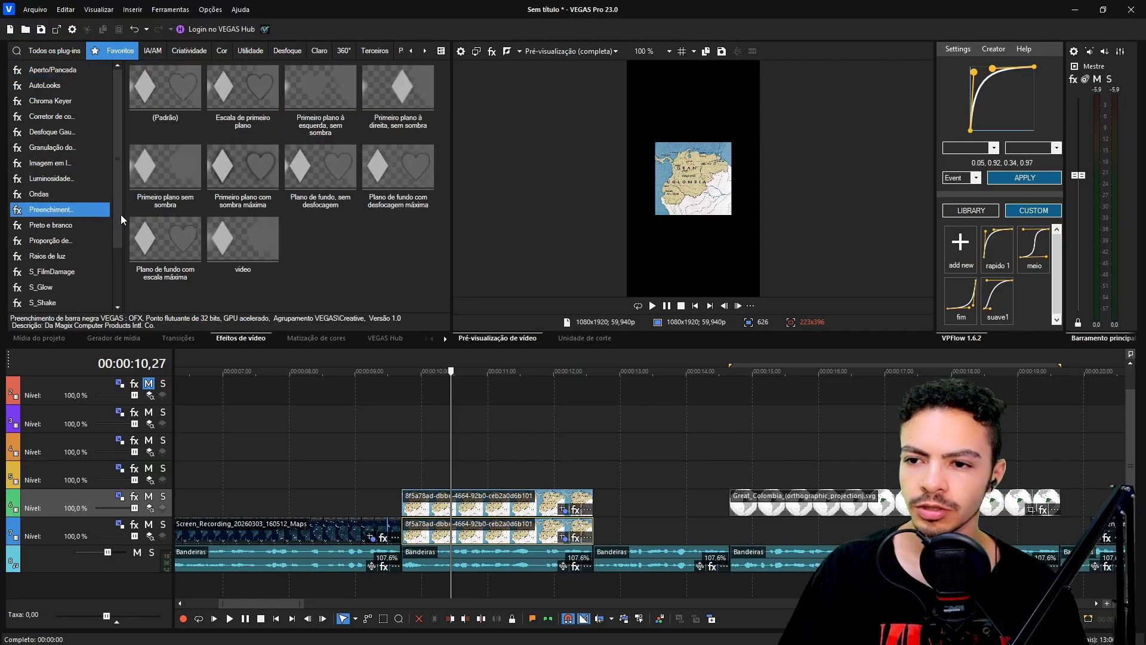
drag(124, 179, 158, 179)
scroll(199, 257, down, 1)
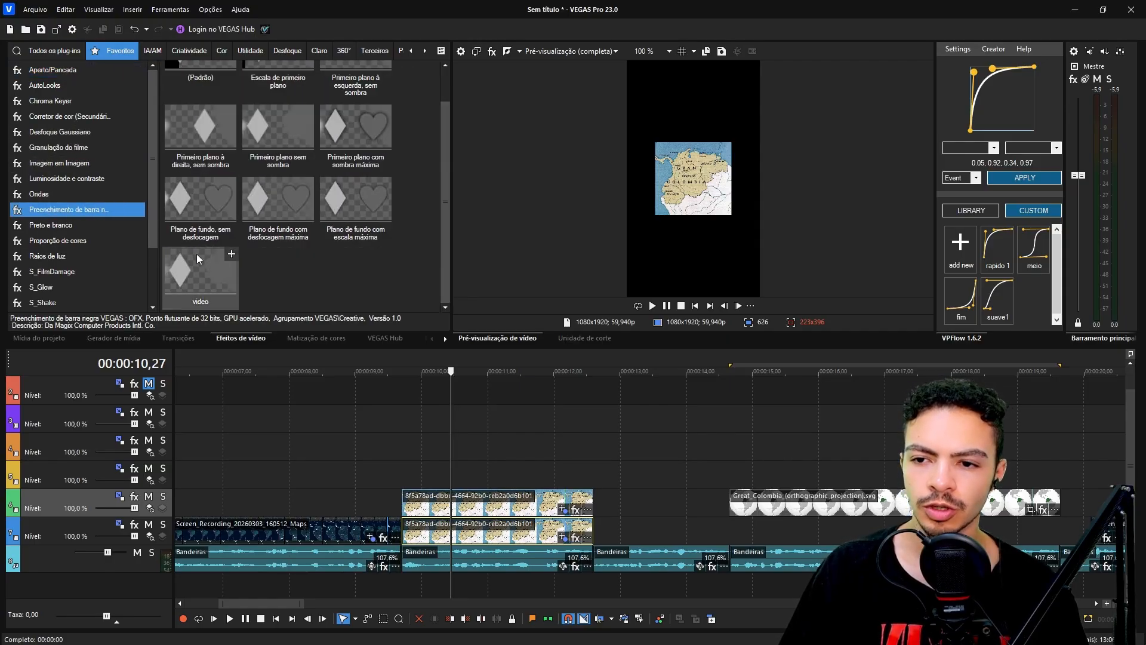
drag(533, 533, 534, 533)
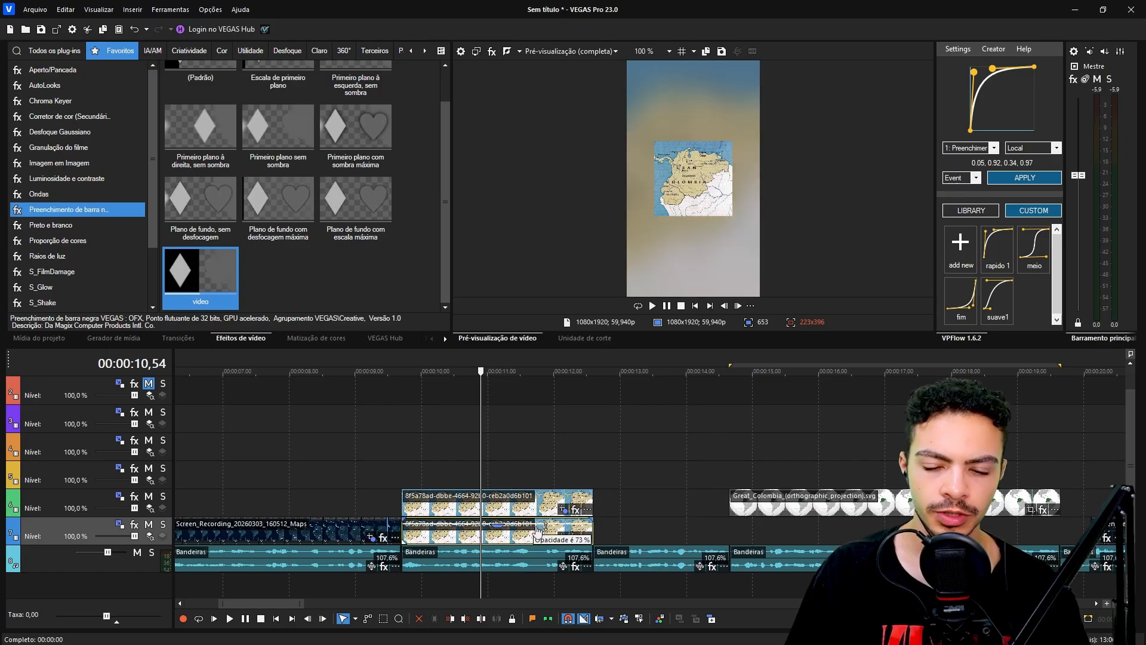
Play back the layered map section from its start and open the lower map copy's effects
key(space)
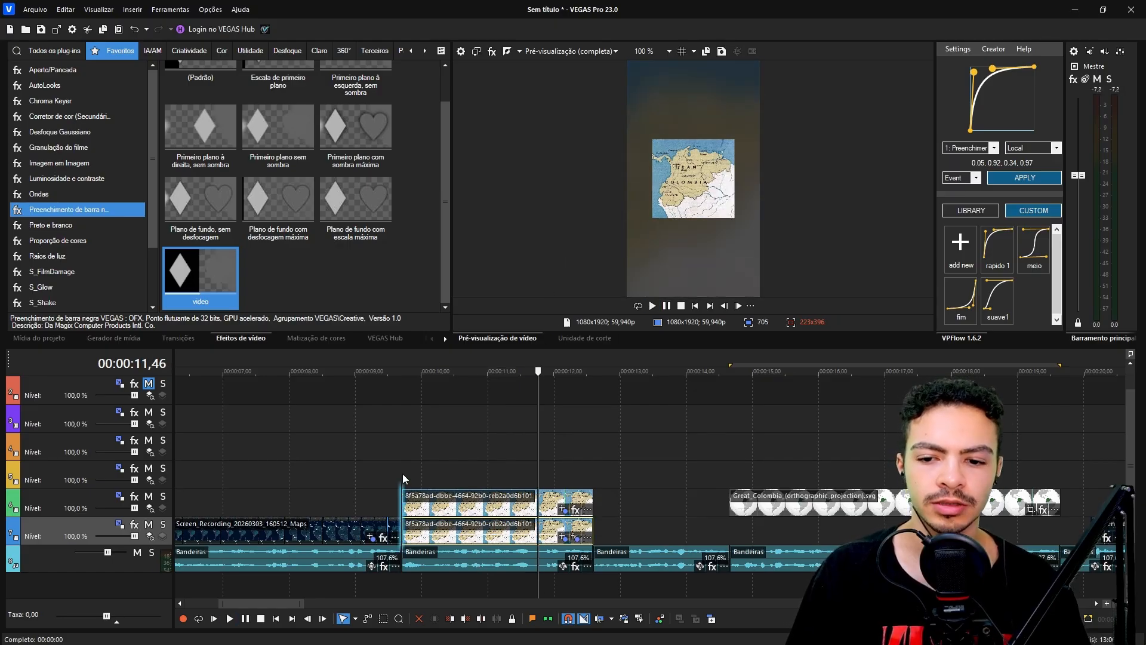
click(403, 474)
key(space)
key(space)
key(space)
click(575, 540)
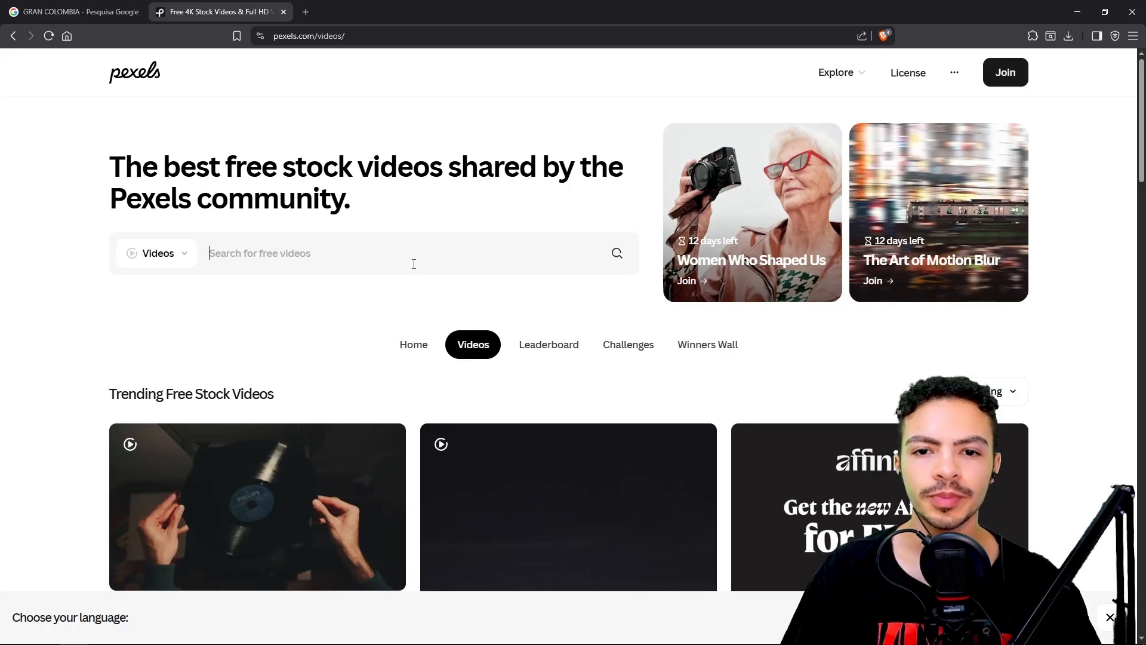
Switch to the Pexels videos page in the browser and search for colombia
scroll(414, 264, down, 4)
scroll(414, 264, up, 4)
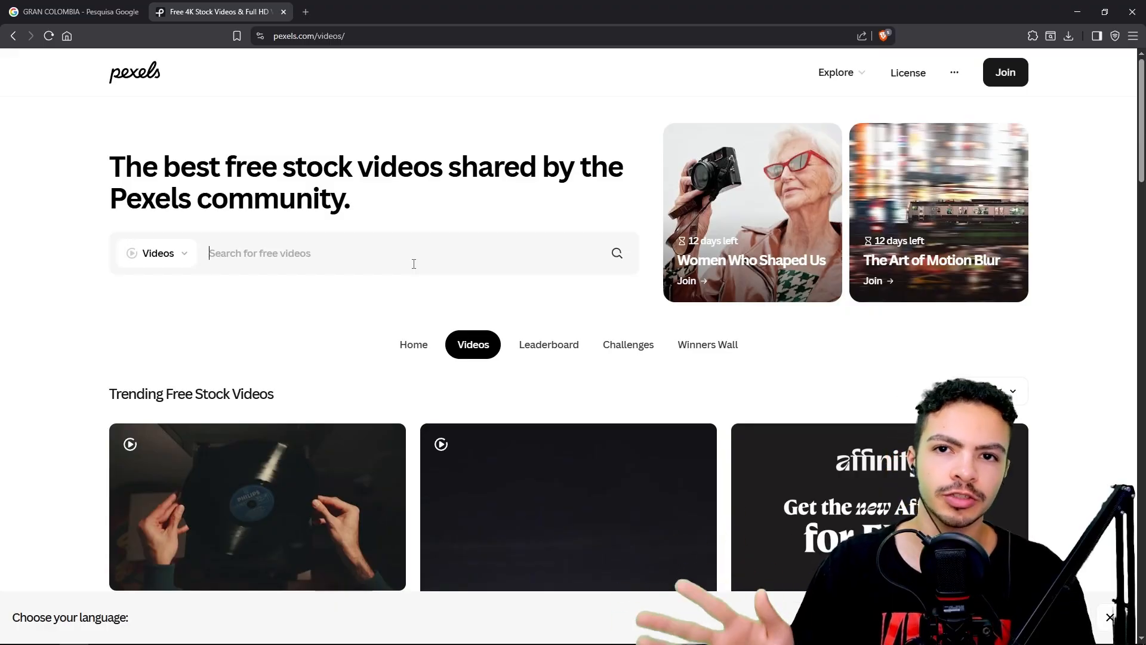
click(413, 264)
text(colombia)
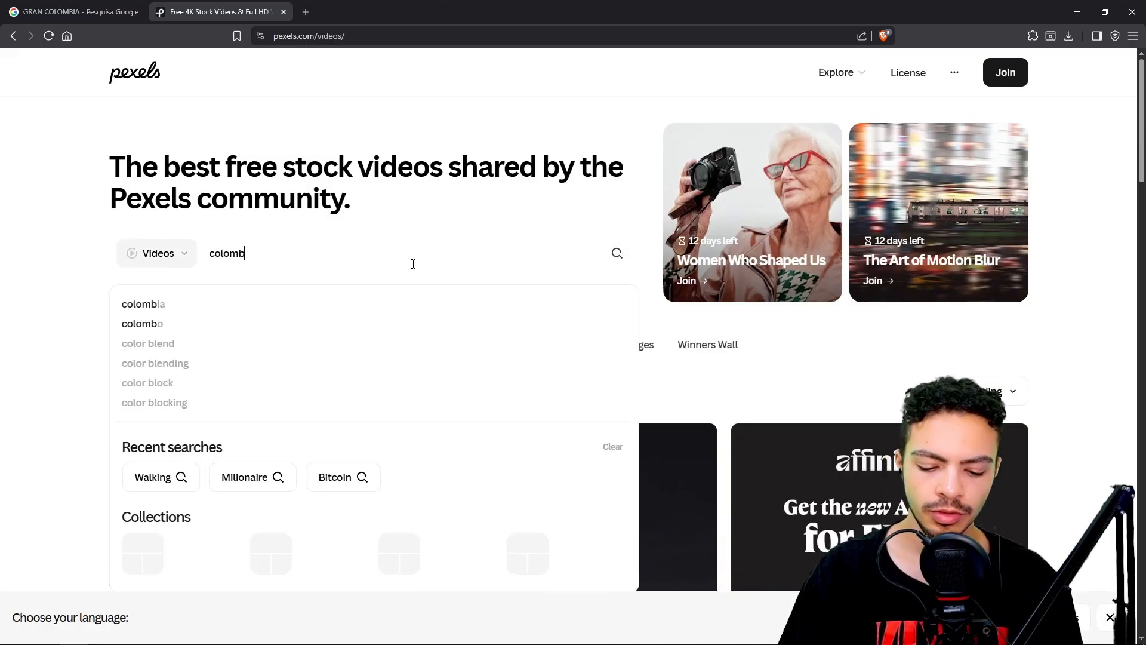
key(Return)
Look through the Pexels results for usable Colombian city and landscape footage
scroll(597, 370, down, 15)
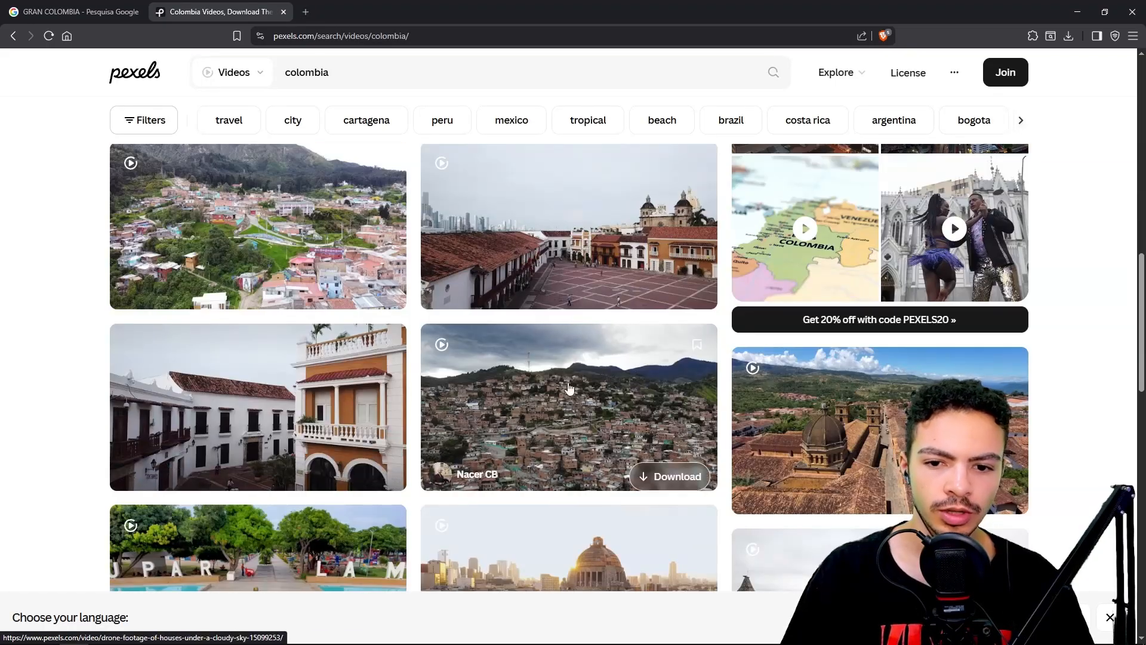
scroll(843, 347, down, 5)
scroll(814, 354, down, 4)
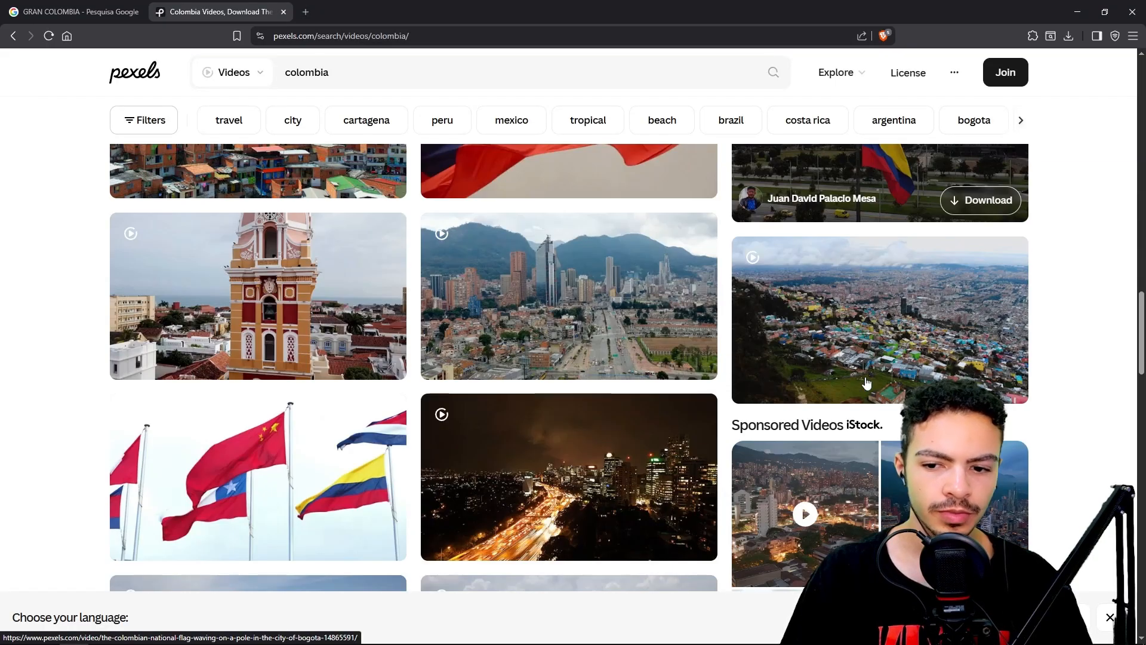
scroll(776, 335, up, 2)
scroll(756, 311, down, 7)
scroll(756, 312, down, 10)
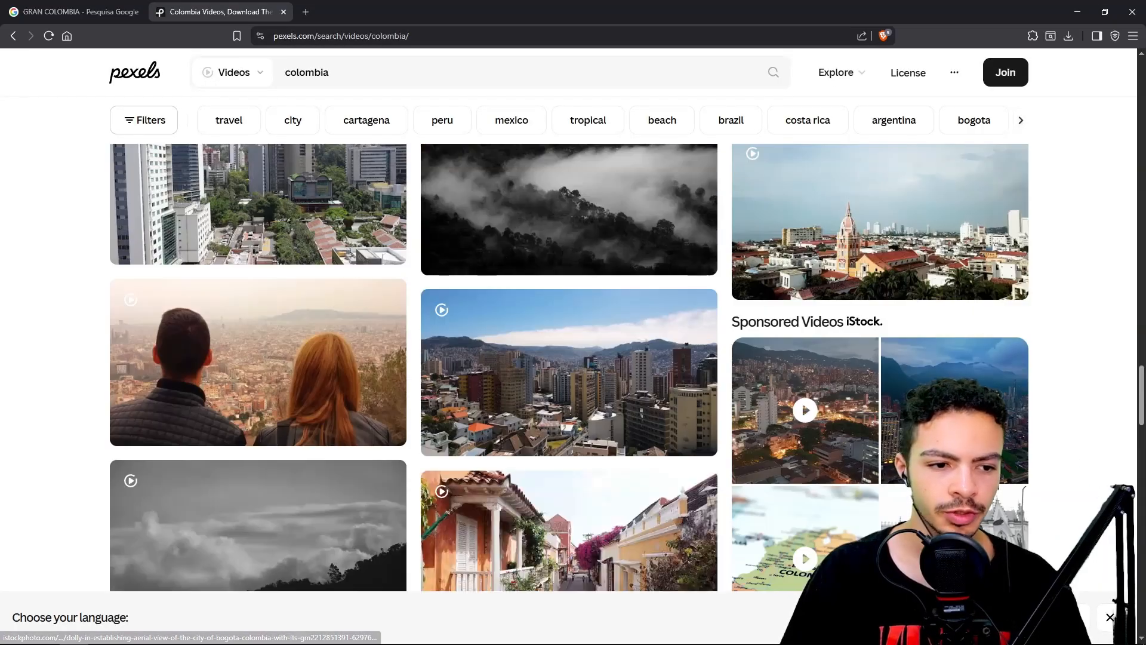
drag(1142, 403, 1142, 84)
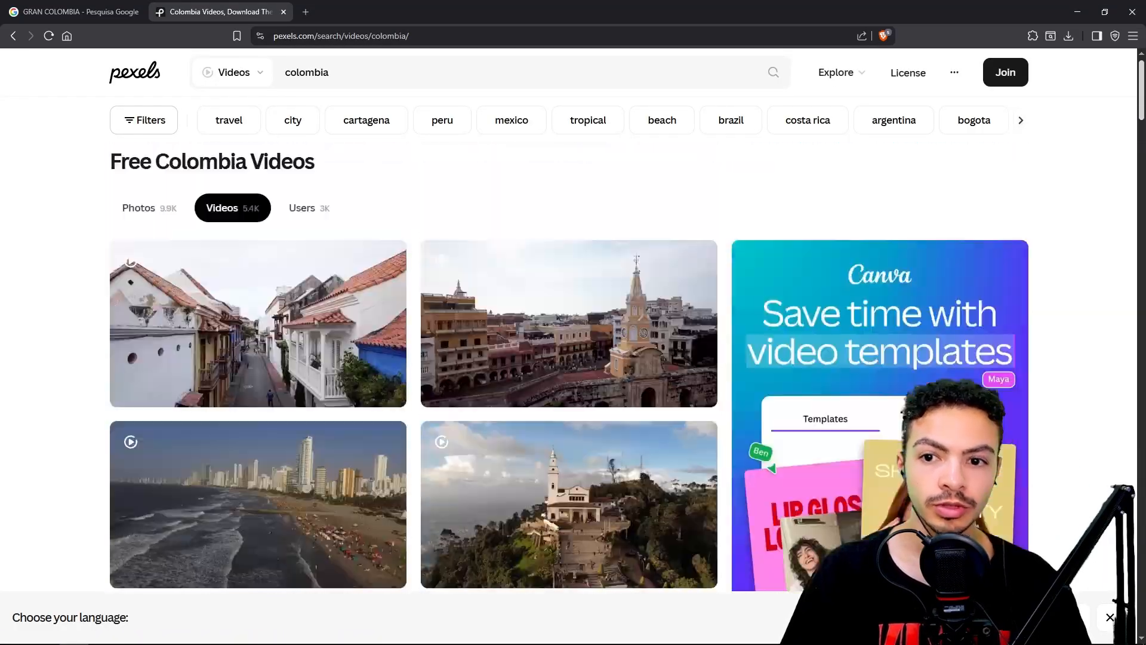
Filter the Colombia videos to vertical orientation and browse the filtered clips
click(163, 134)
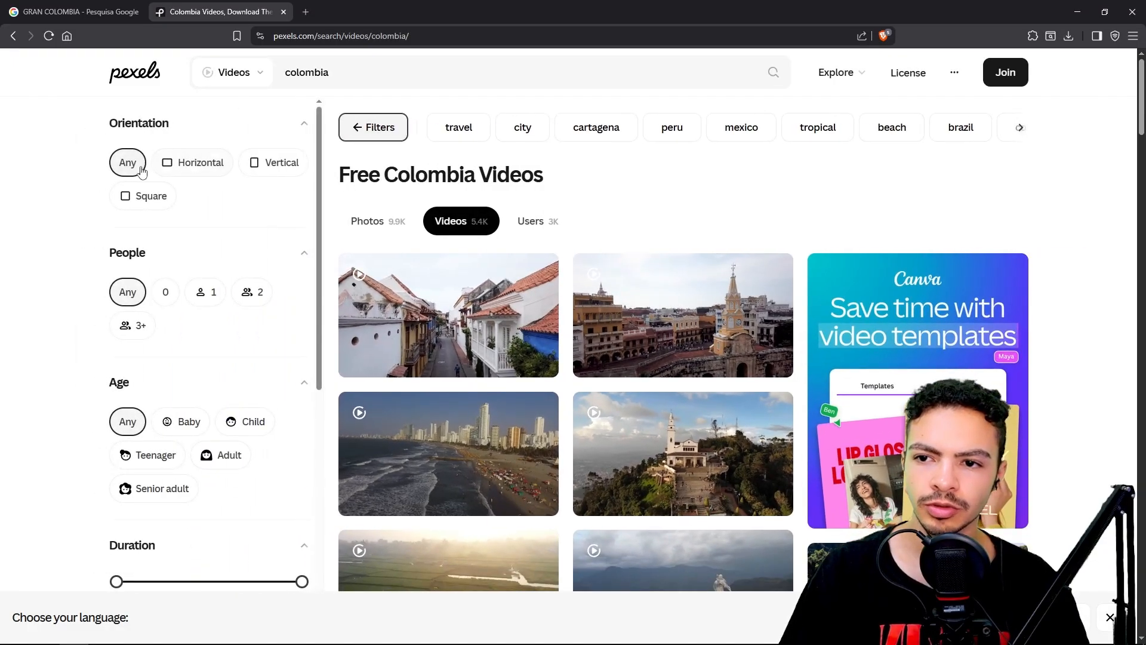
click(278, 165)
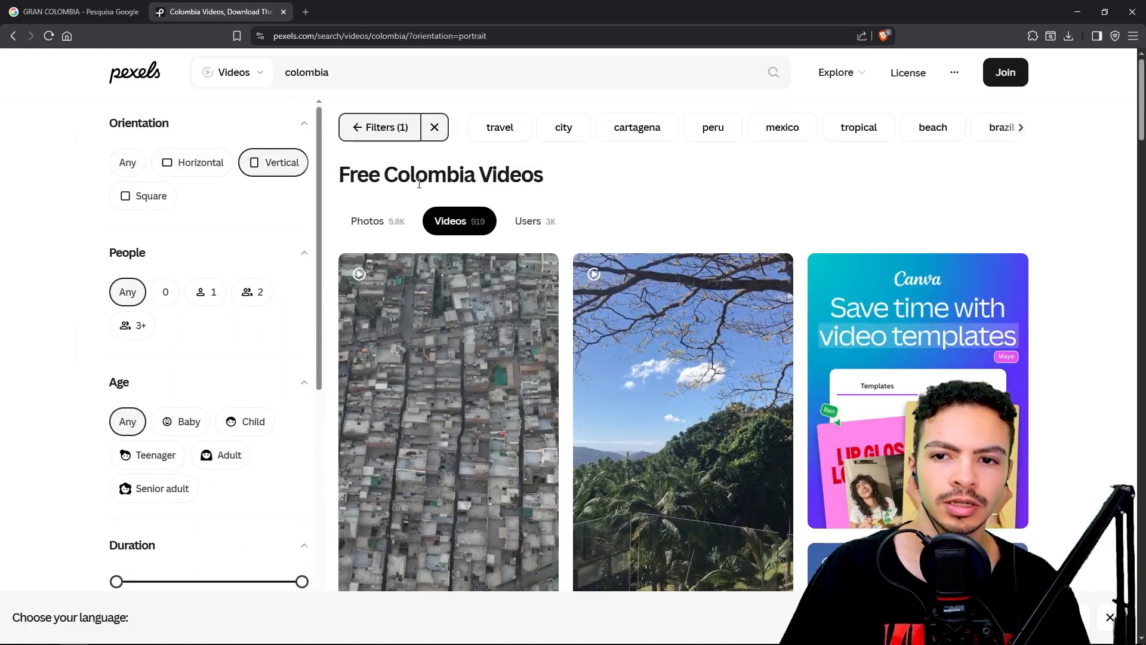
scroll(660, 325, down, 5)
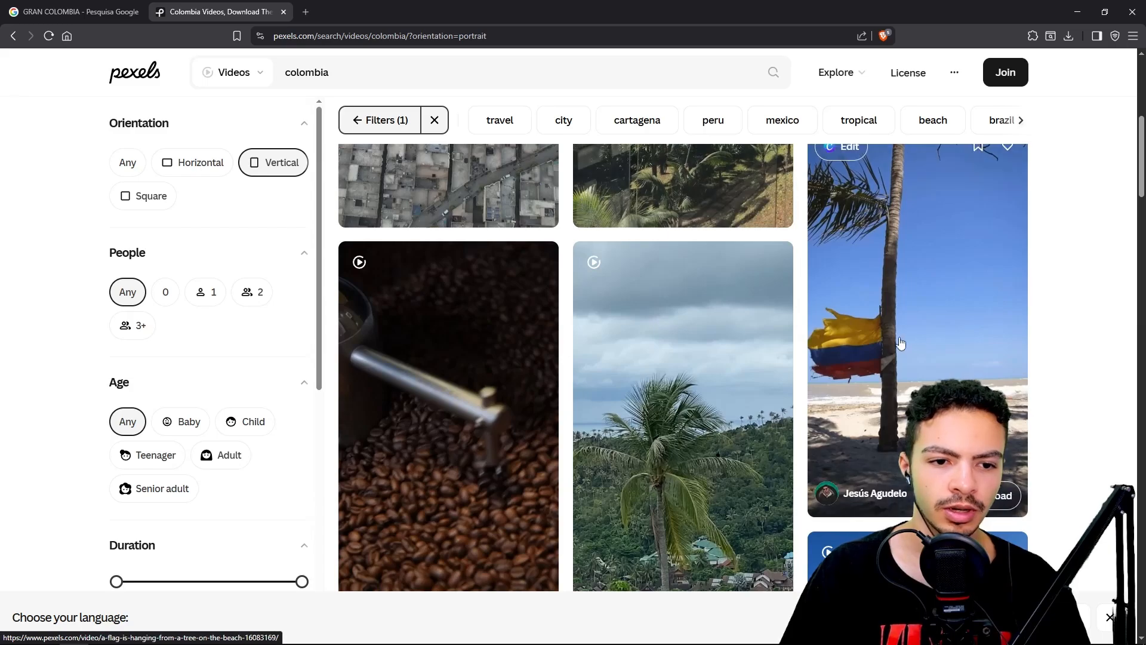
Download the vertical Pexels video of the Colombian flag flying above a building in Full HD 1080x1920
scroll(909, 367, down, 5)
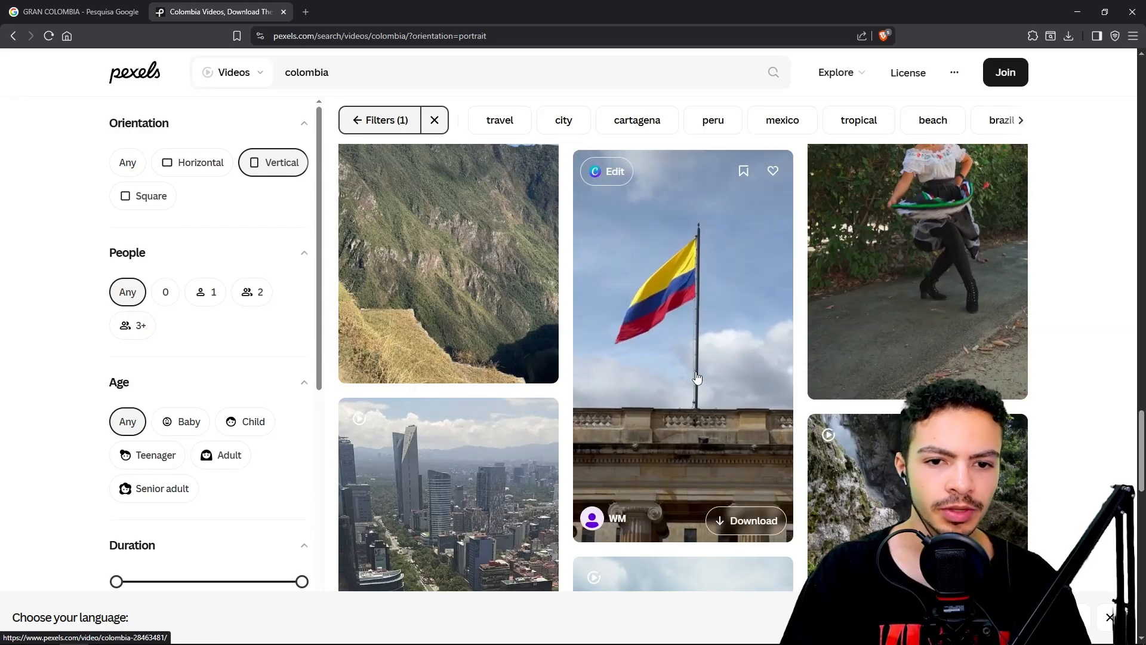
click(635, 358)
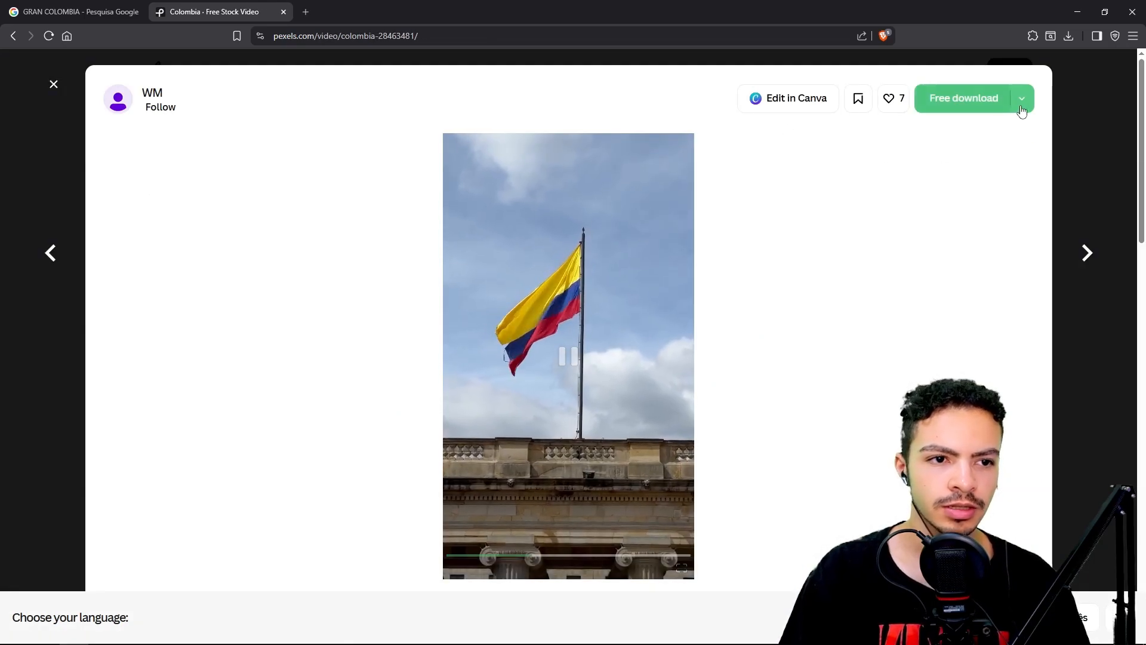
click(1023, 100)
click(924, 253)
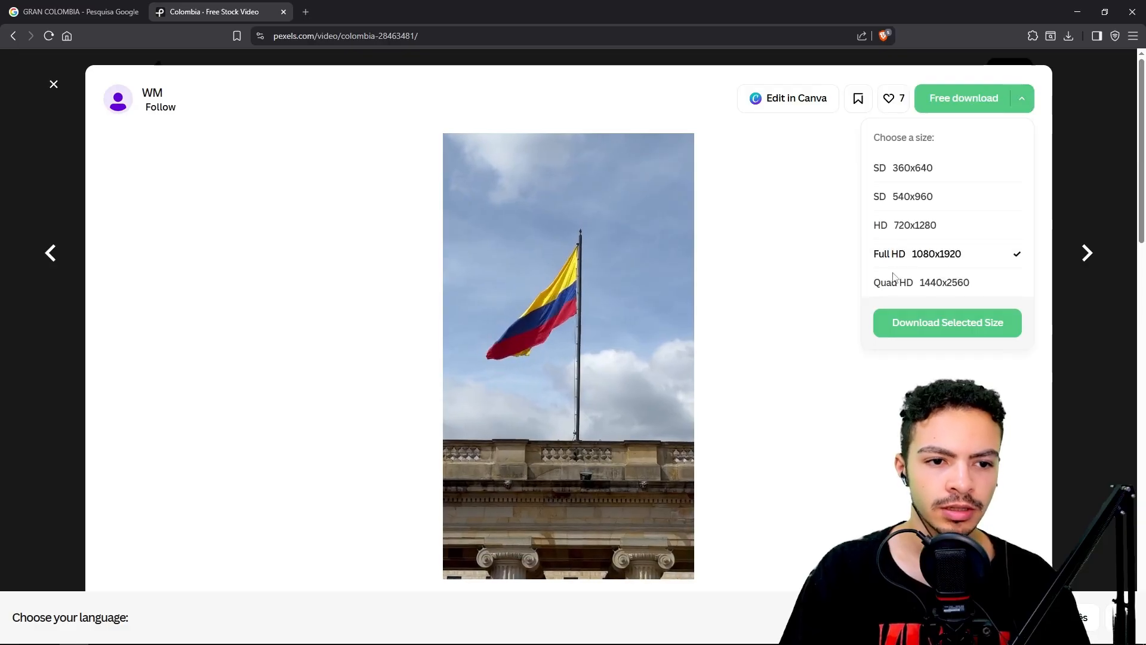
click(939, 328)
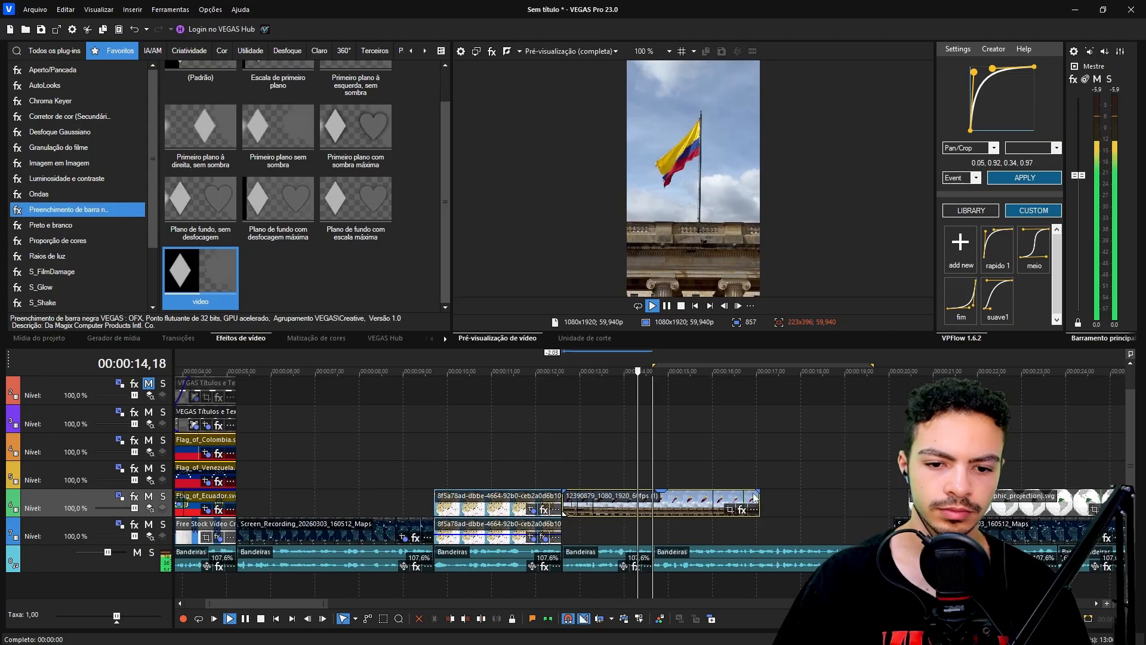
Stop playback and move the Colombian flag stock clip down to the lowest video track, right after the map copy
key(space)
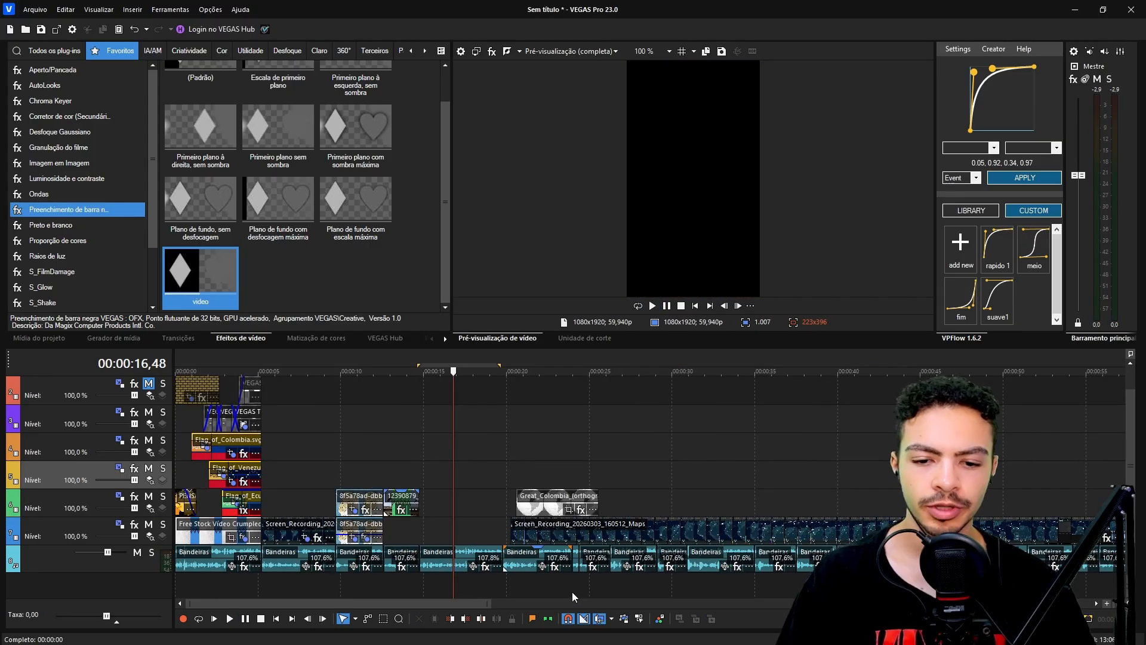
click(391, 451)
scroll(392, 452, up, 3)
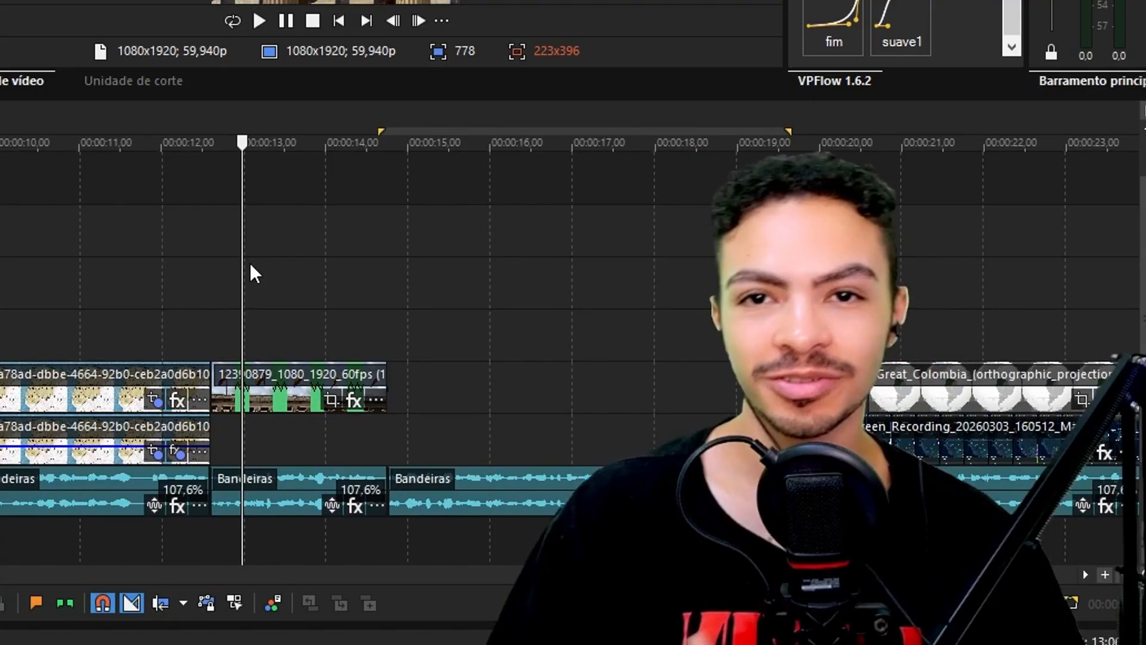
drag(658, 507, 661, 530)
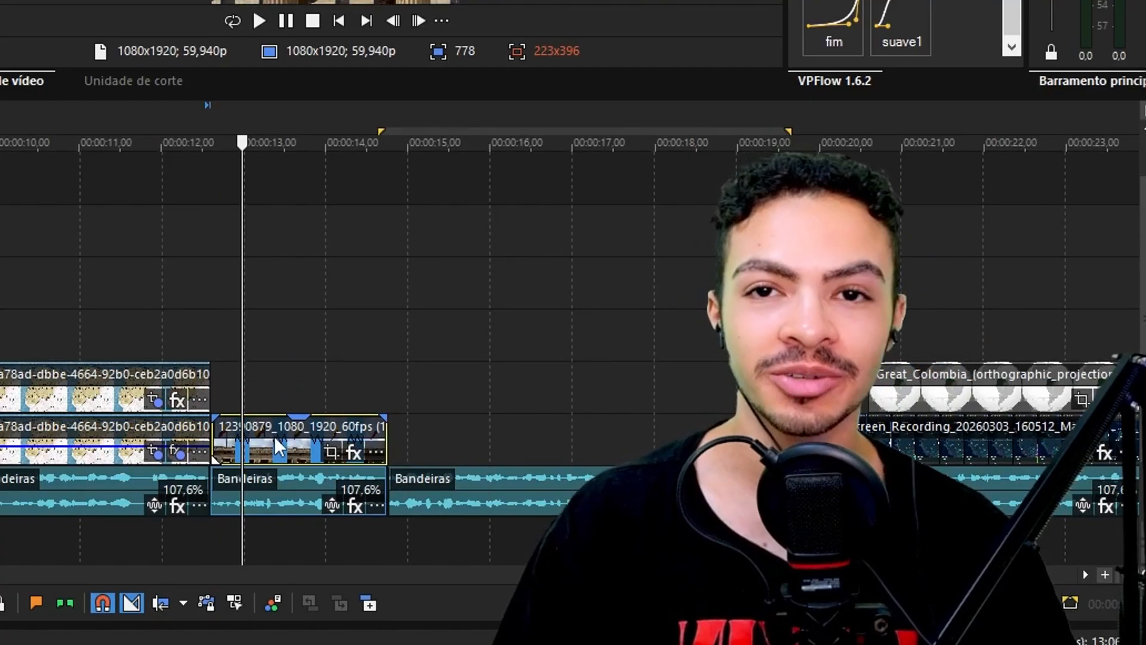
click(272, 368)
Save the project under the name bandeiras
key(ctrl+s)
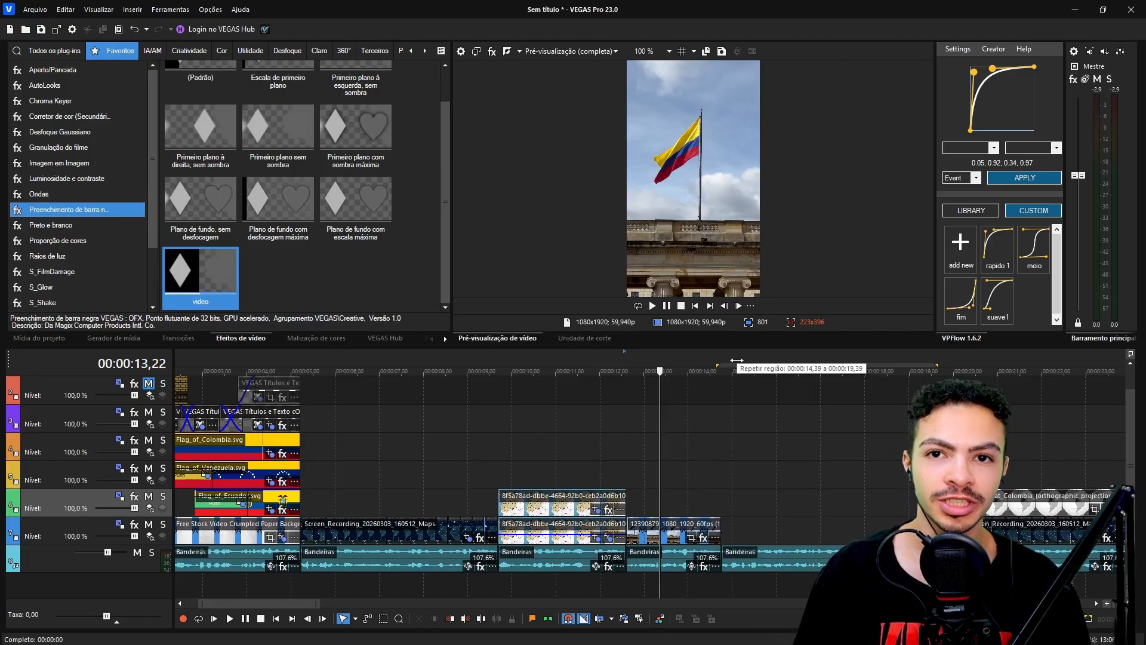
key(ctrl+s)
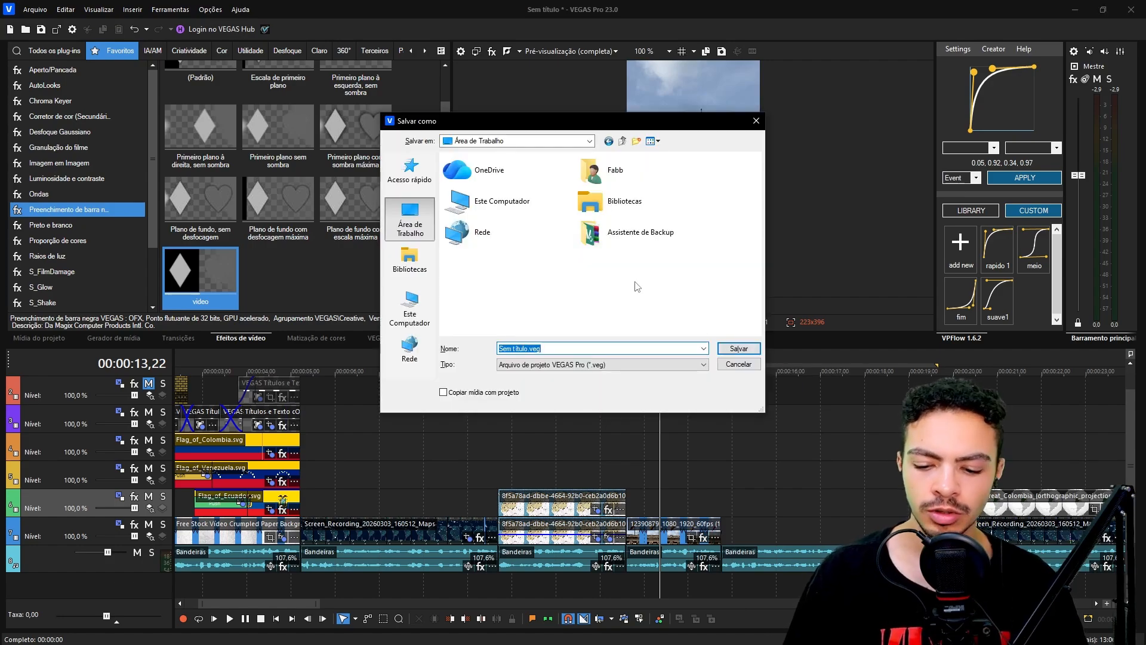
text(ba)
text(ndeiras)
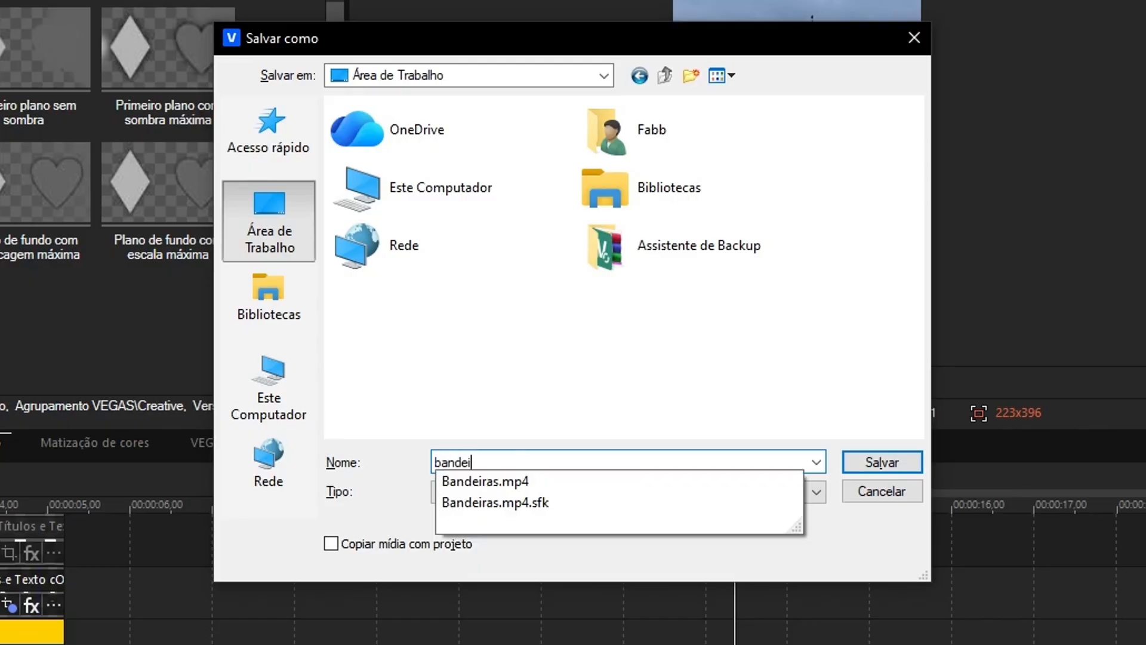
key(Return)
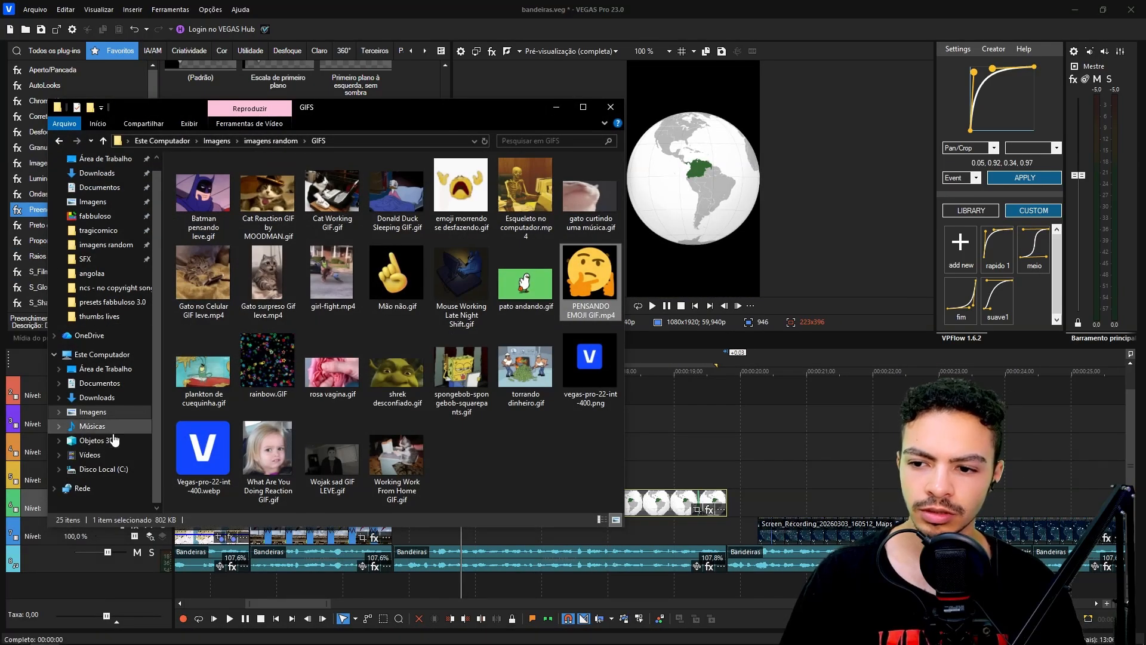
Bring Kold.mp4 from the HOUSTON background folder onto the track beneath the Great Colombia globe image and fit it to the globe's duration
click(114, 440)
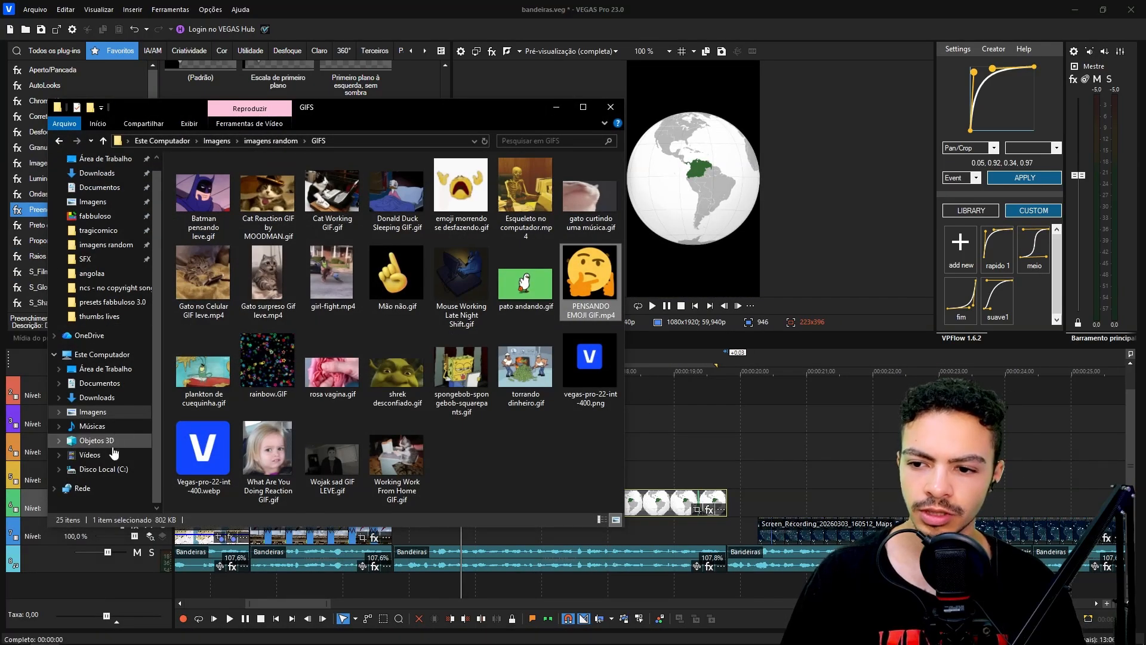
click(104, 455)
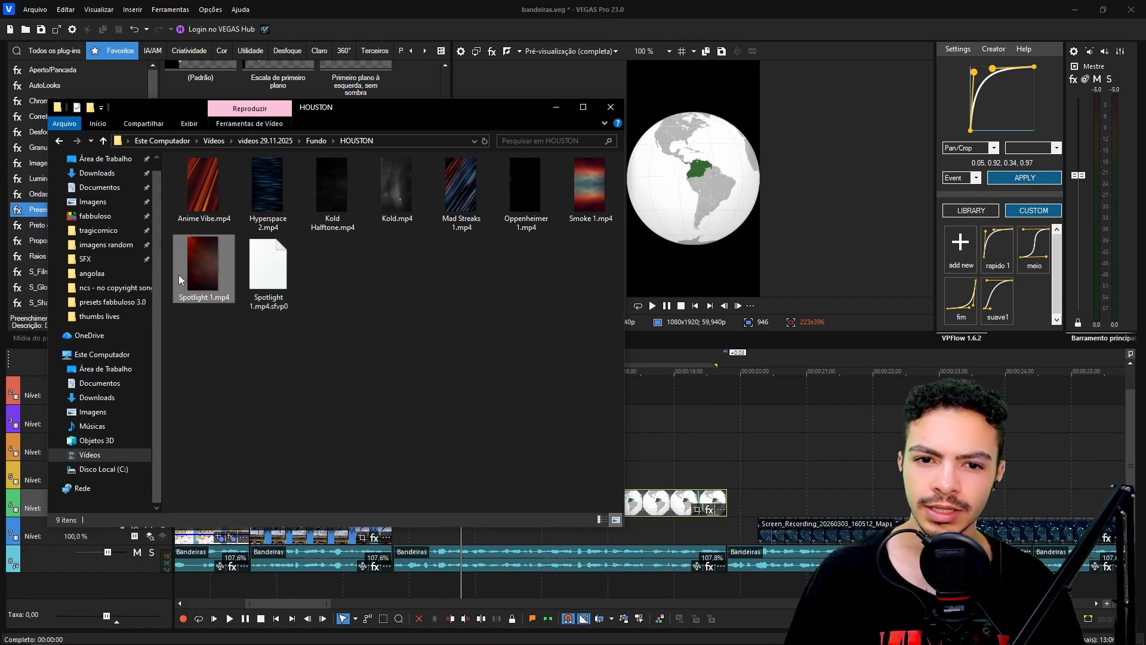
click(396, 188)
drag(615, 542, 449, 533)
Shrink the Great Colombia globe image with Pan/Crop and play back the section over the Kold background
click(697, 508)
scroll(374, 258, down, 2)
key(space)
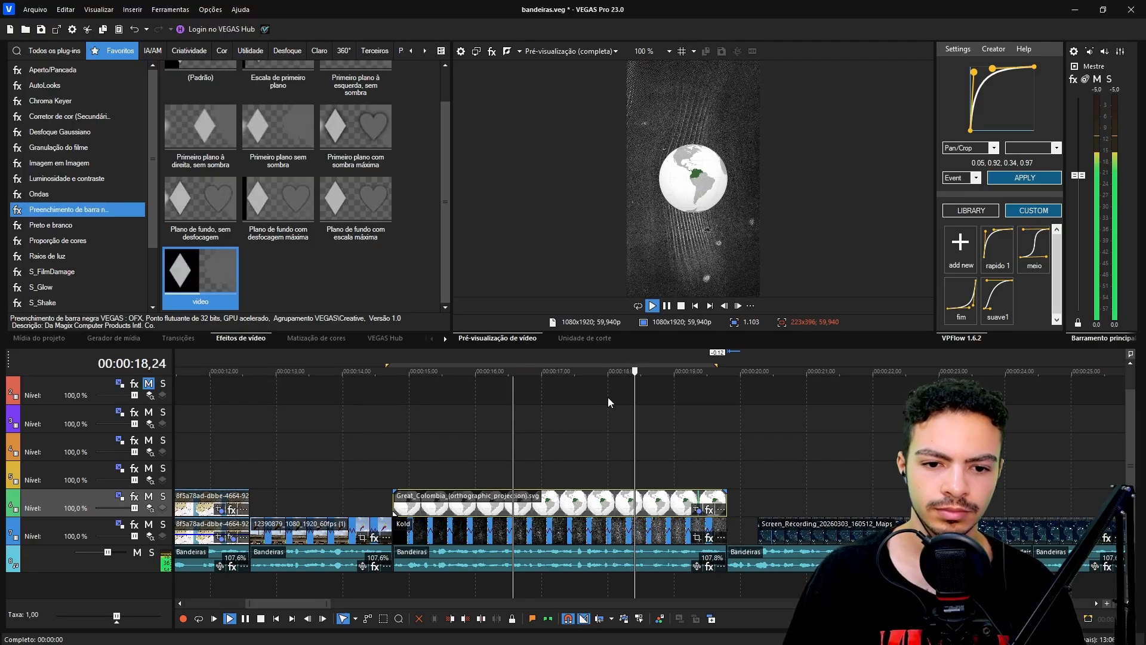
click(397, 466)
key(space)
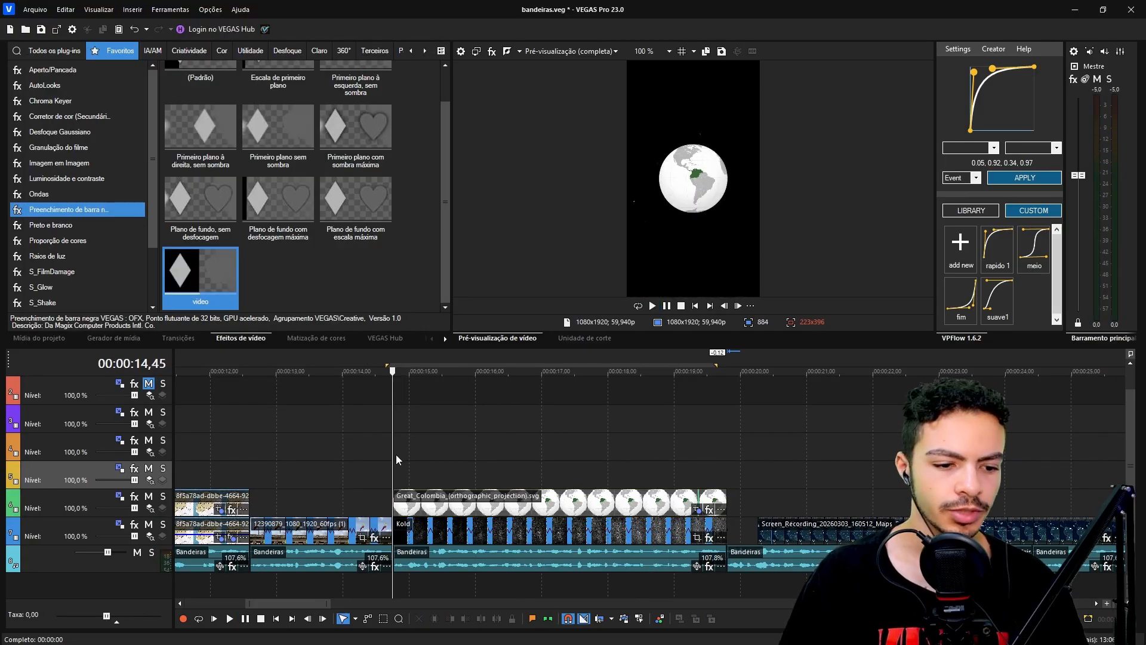
Insert an adjustment event at 00:00:14,45 on the track directly above the globe and extend it past the globe's end
right_click(396, 454)
click(486, 403)
drag(442, 452, 443, 476)
drag(722, 482, 805, 474)
Animate the adjustment event's Pan/Crop from a 600.3-wide frame rotated -11.7 degrees, and apply the 0.05, 0.92, 0.34, 0.97 easing curve
click(774, 482)
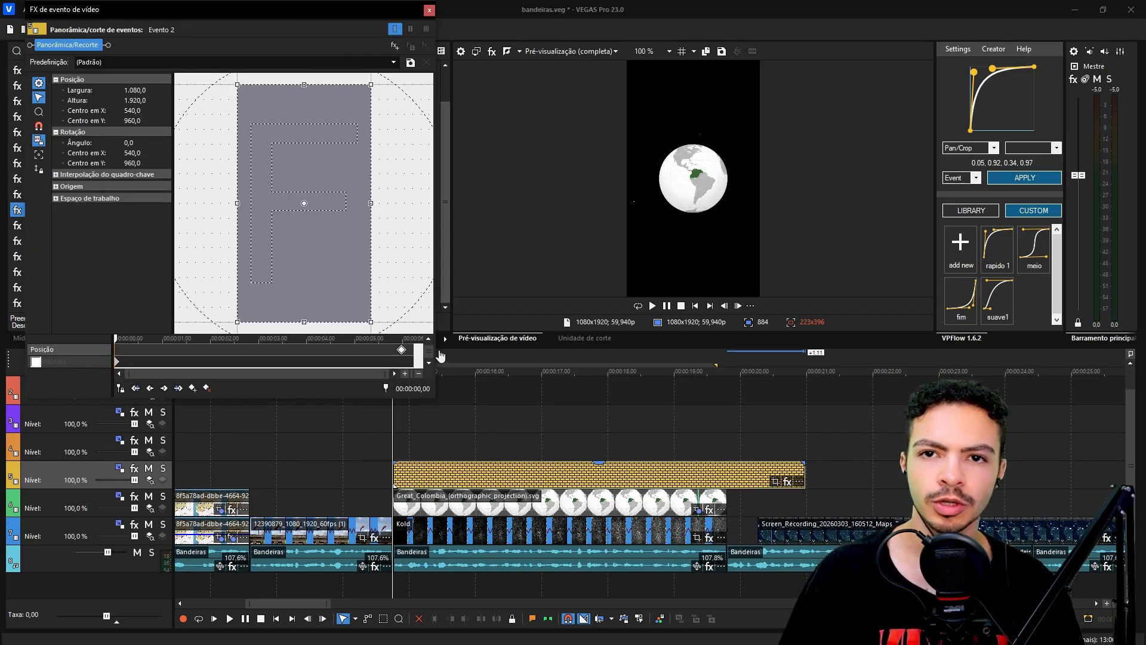
scroll(320, 233, up, 5)
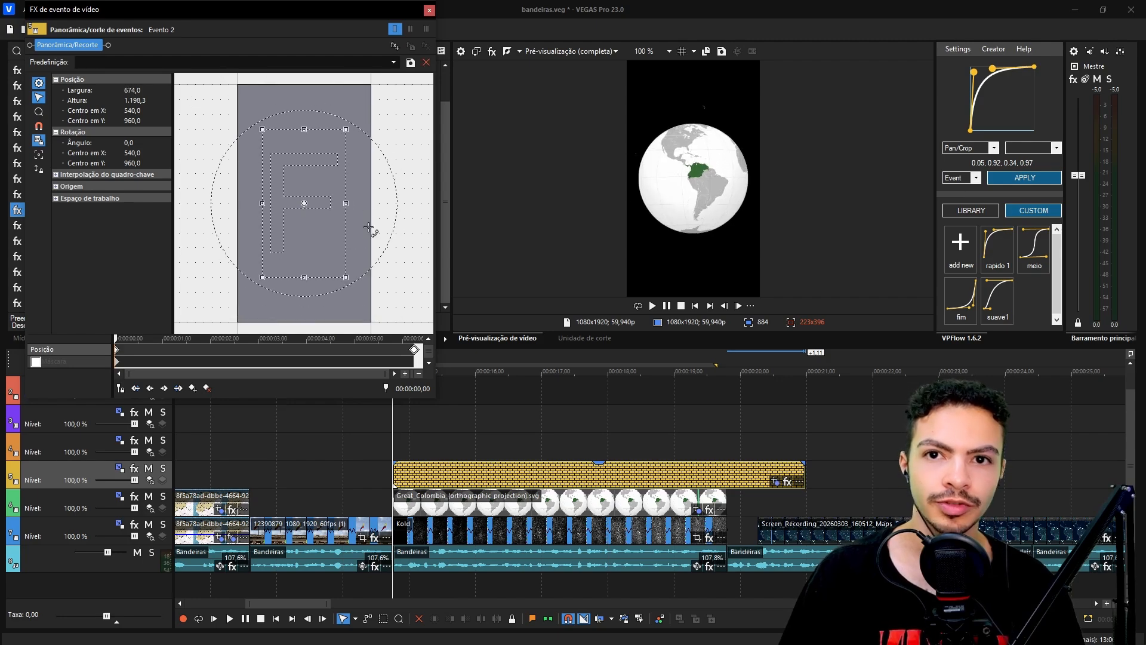
drag(378, 225, 375, 209)
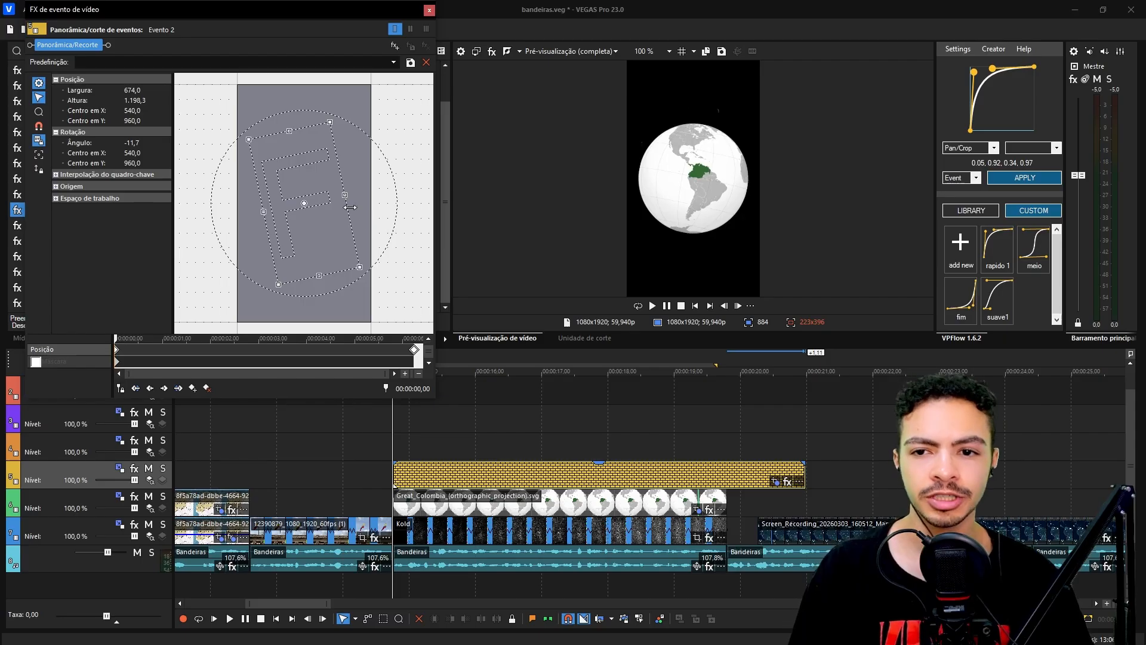
scroll(355, 205, up, 1)
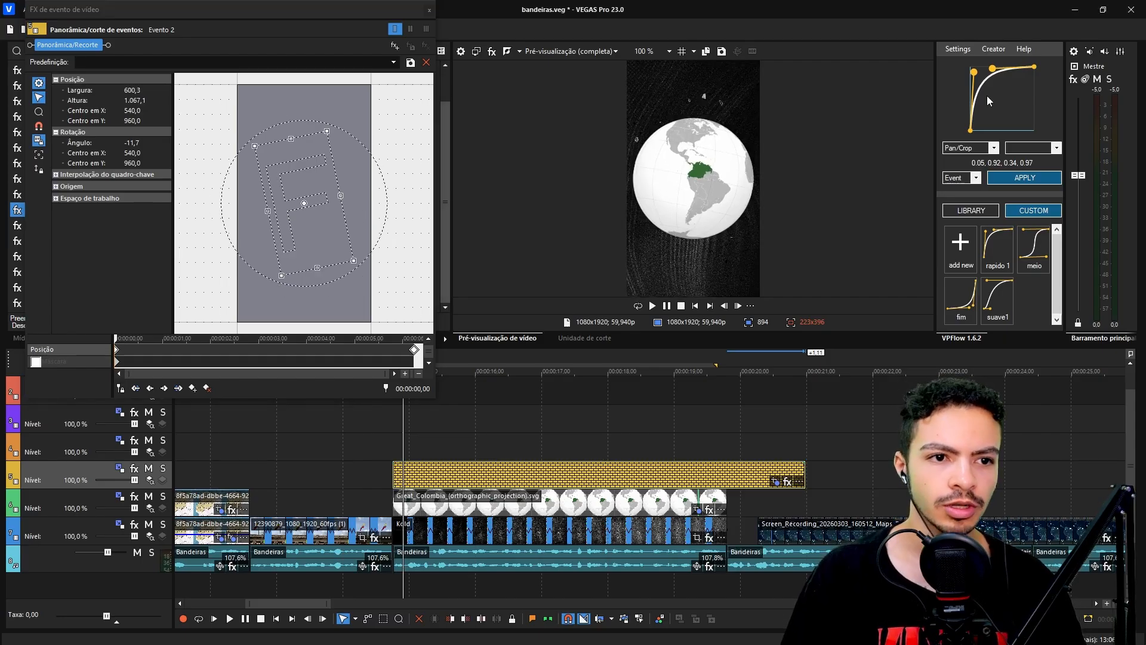
click(1017, 183)
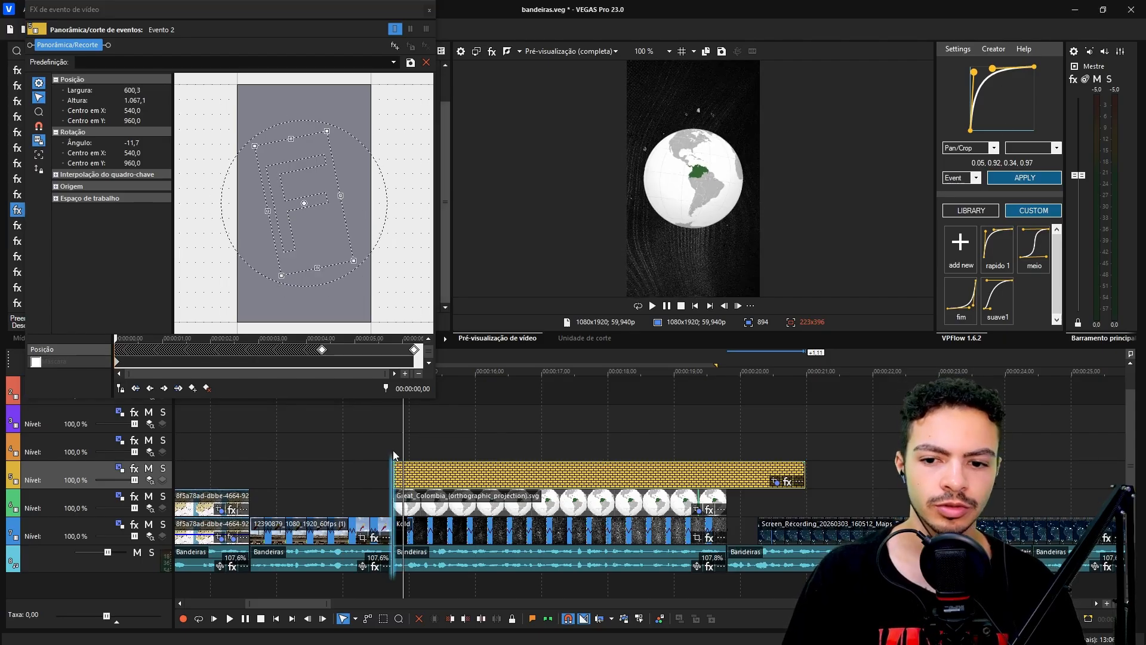
click(394, 453)
click(430, 10)
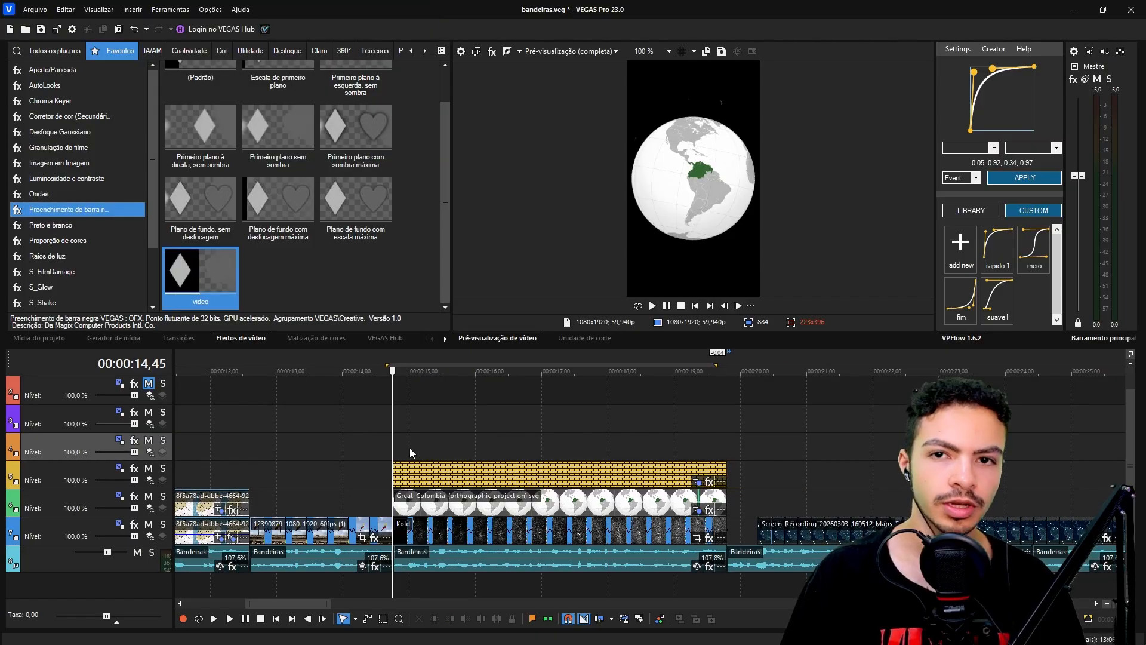
Move the adjustment event up one track and insert a text event reading 1819 between it and the globe
drag(452, 475, 453, 441)
click(391, 471)
text(t1819)
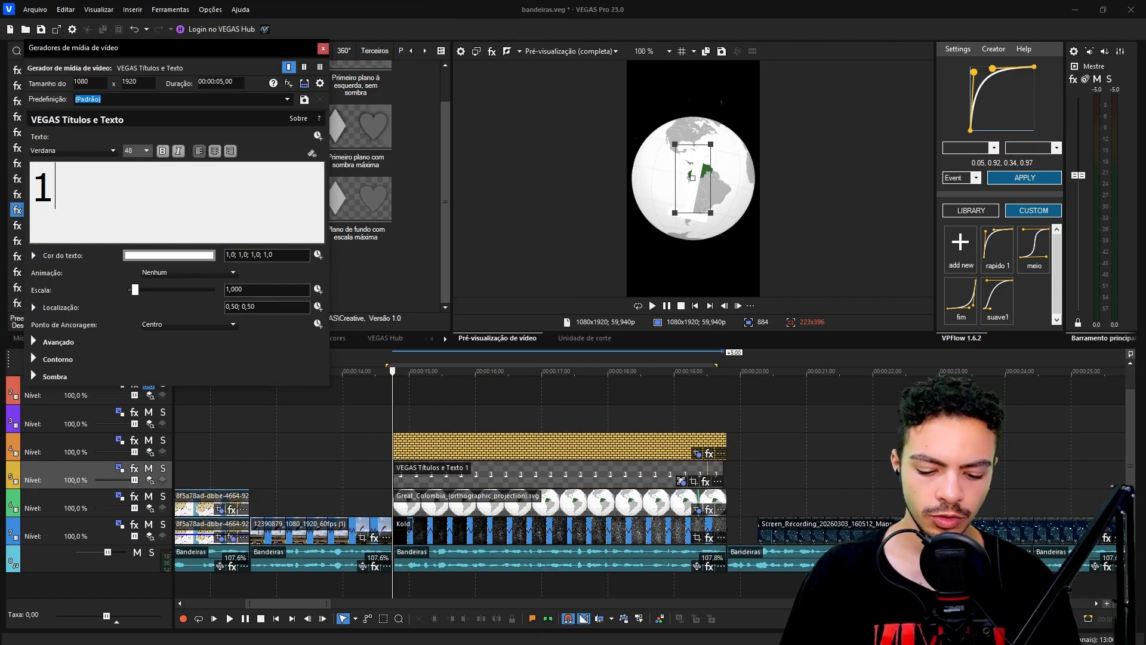
key(ctrl+a)
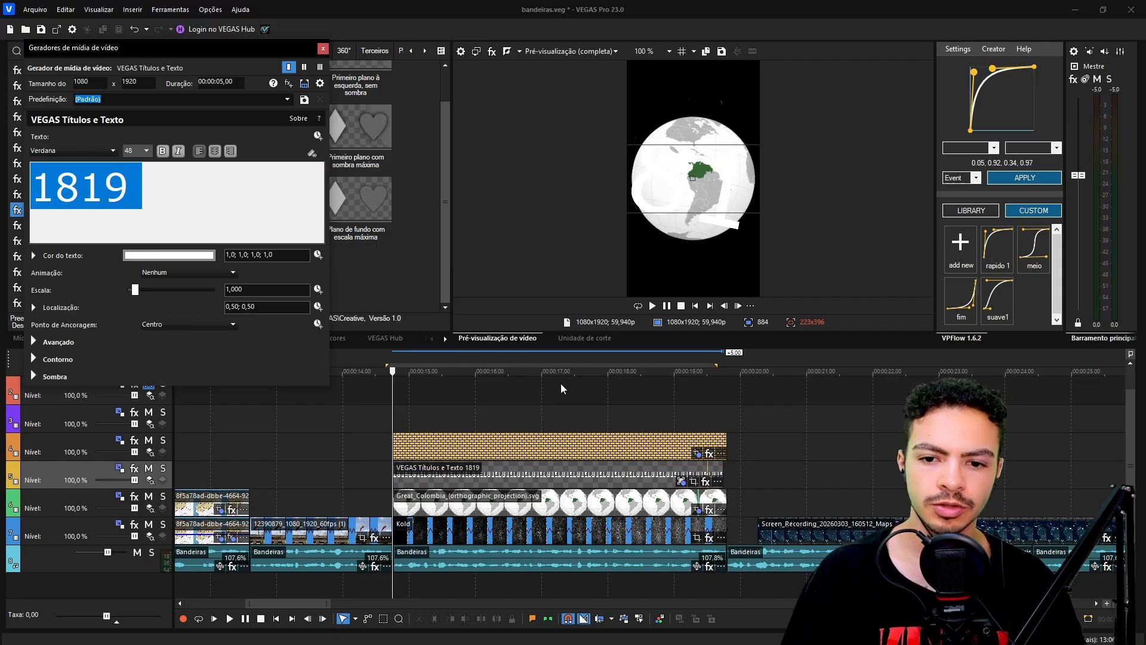
Format the 1819 title in Roboto Bk at size 16 and color it pure red
click(648, 355)
drag(648, 352, 669, 356)
click(92, 213)
click(120, 181)
double_click(120, 181)
scroll(68, 152, up, 3)
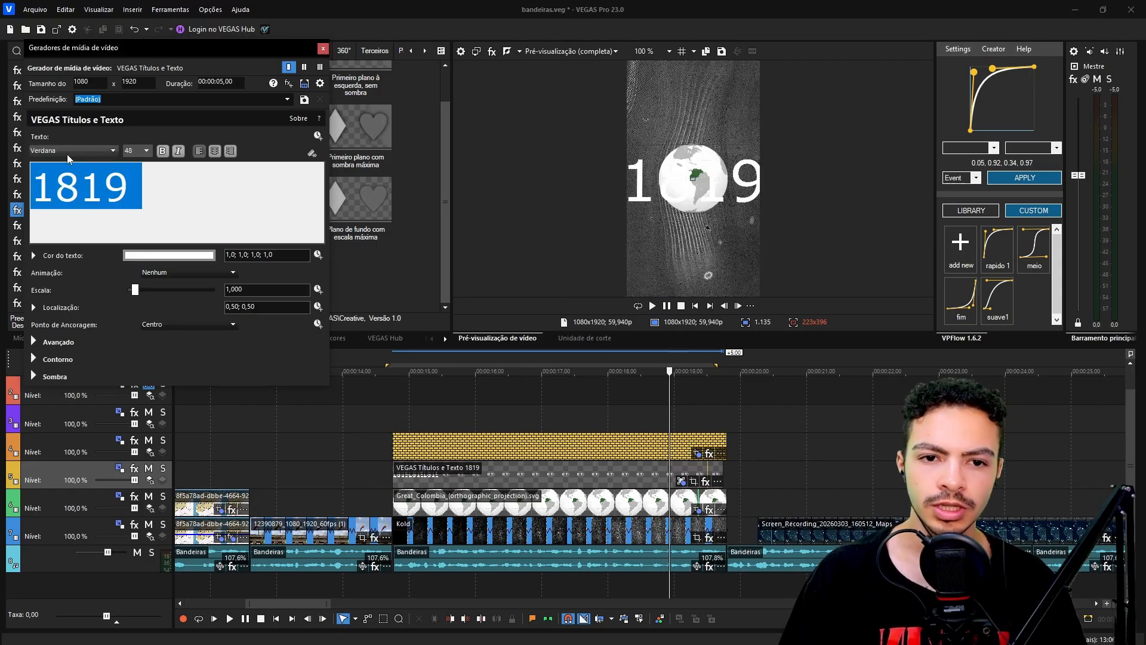
scroll(68, 155, up, 1)
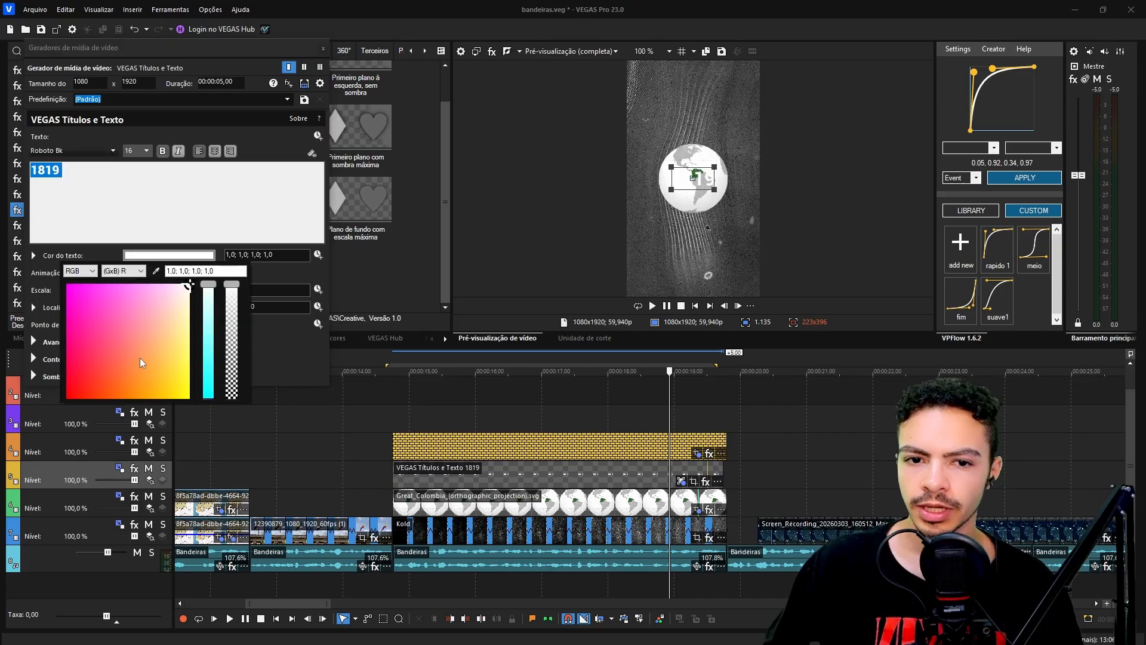
drag(145, 331, 314, 457)
mouse_move(99, 351)
mouse_down()
mouse_move(103, 378)
mouse_move(1, 442)
mouse_up()
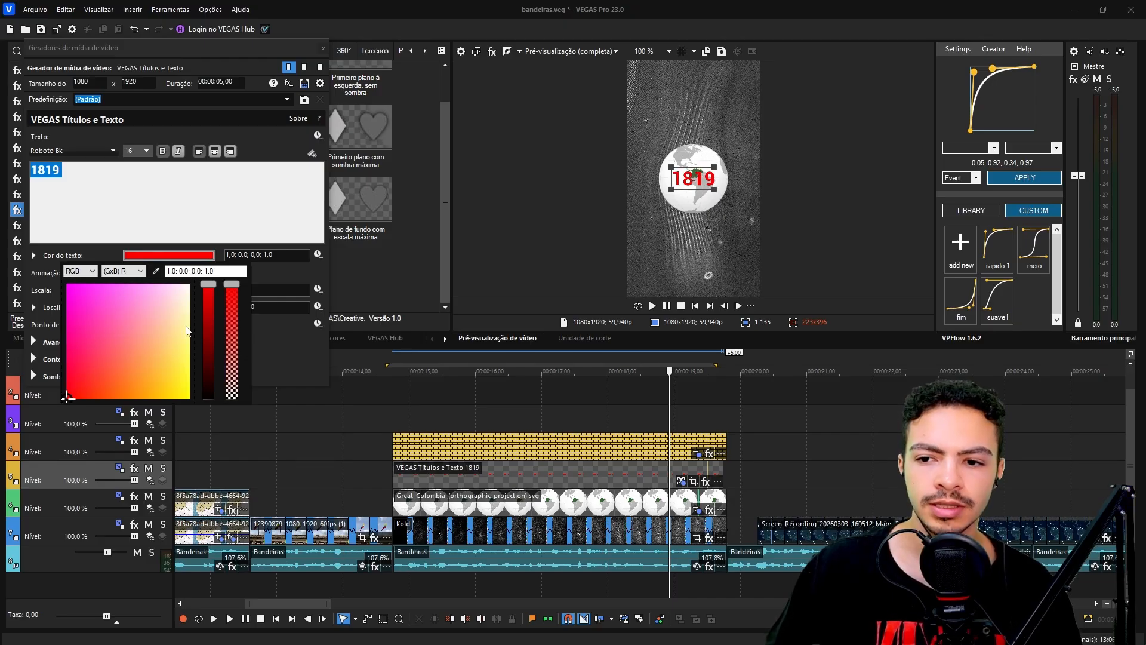
Place the 1819 title below the globe and recolor it from the map's sampled green to bright green (0.02; 0.81; 0.0)
click(681, 481)
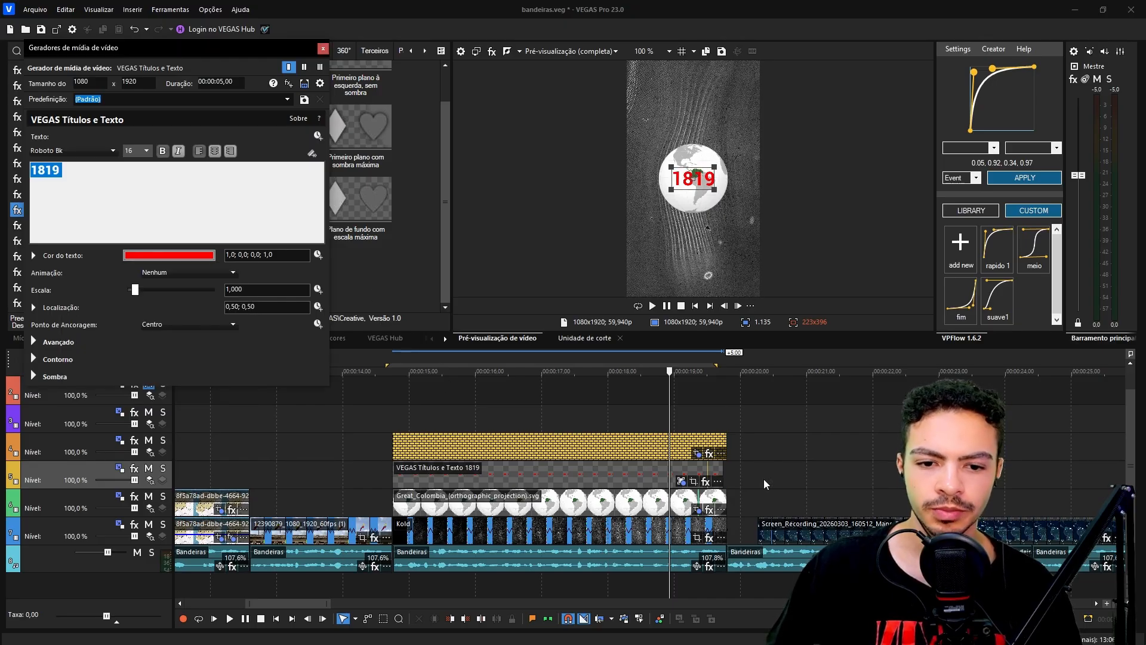
click(169, 255)
click(156, 271)
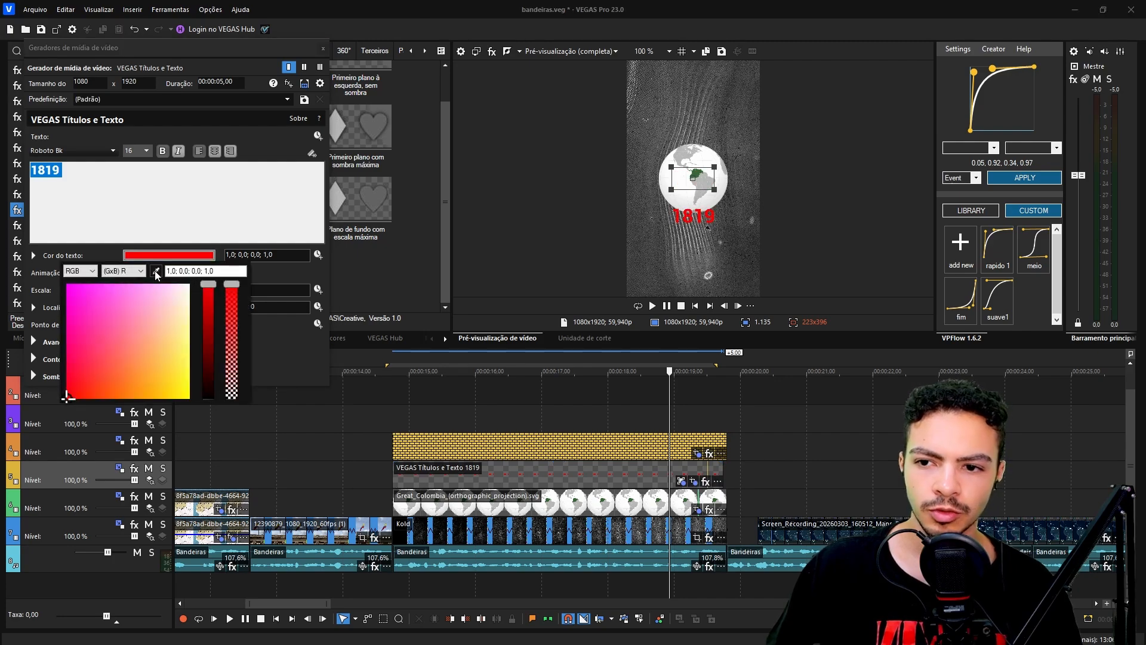
click(697, 174)
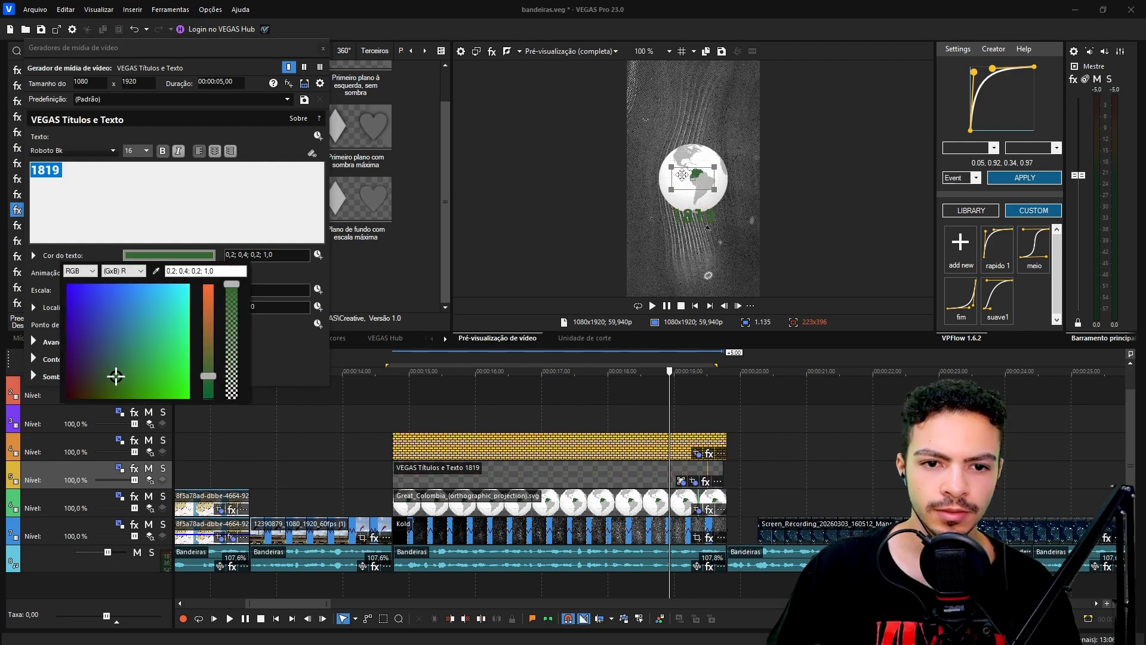
click(80, 271)
click(81, 290)
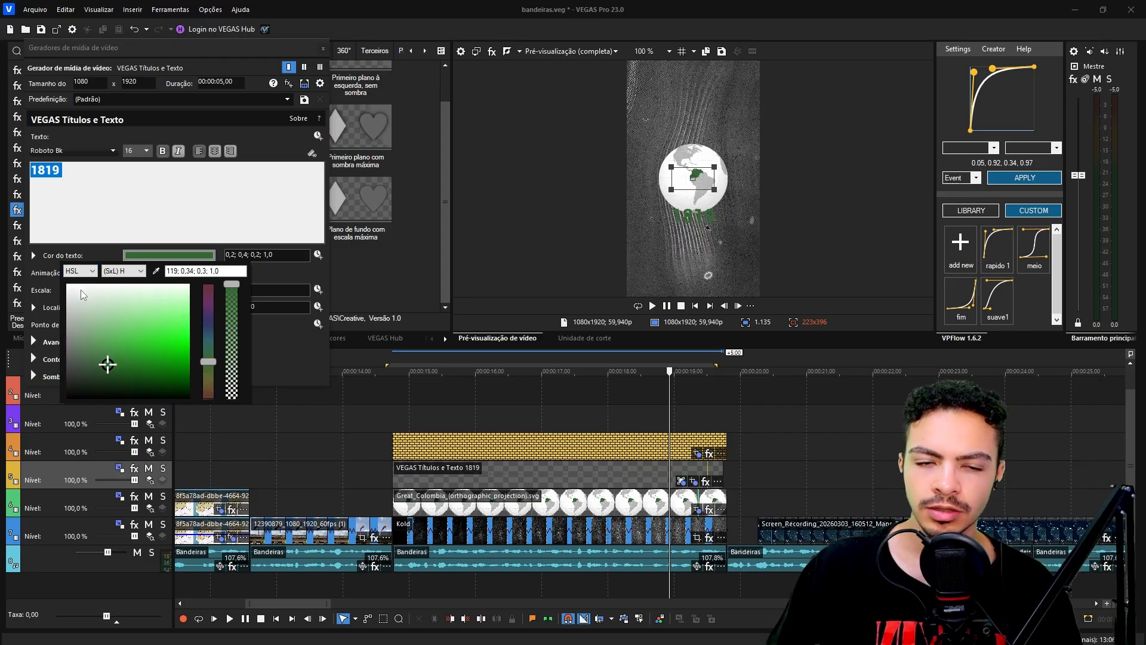
click(81, 271)
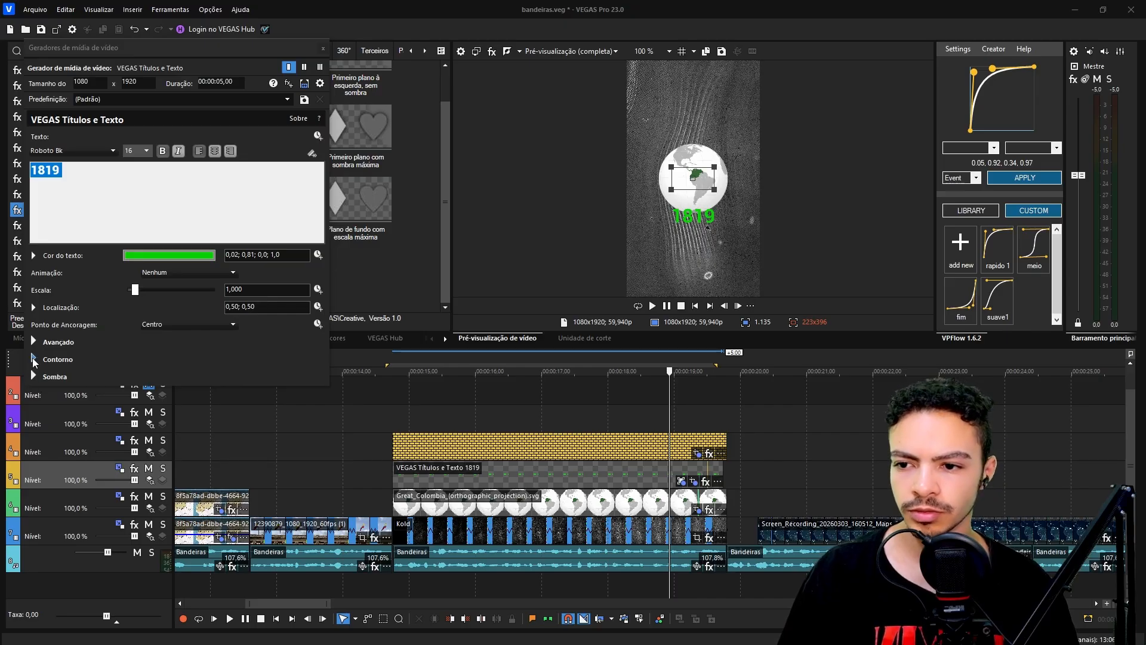
Enable the 1819 title's shadow and check the animated globe section in an enlarged preview
click(34, 376)
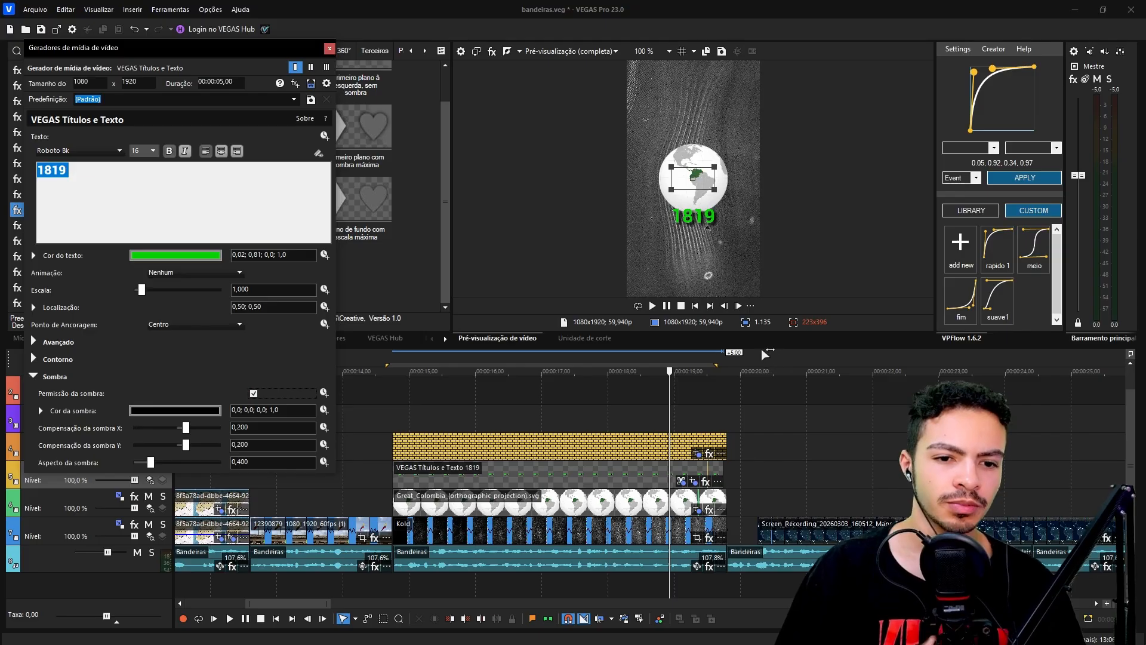
drag(770, 362, 771, 441)
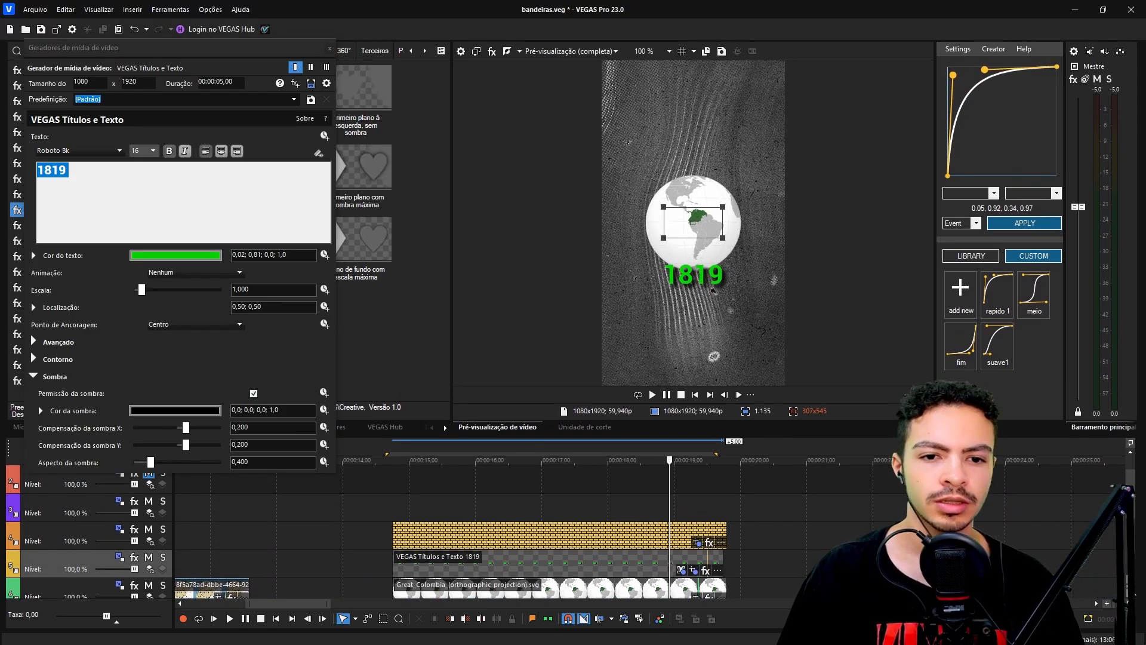
click(253, 393)
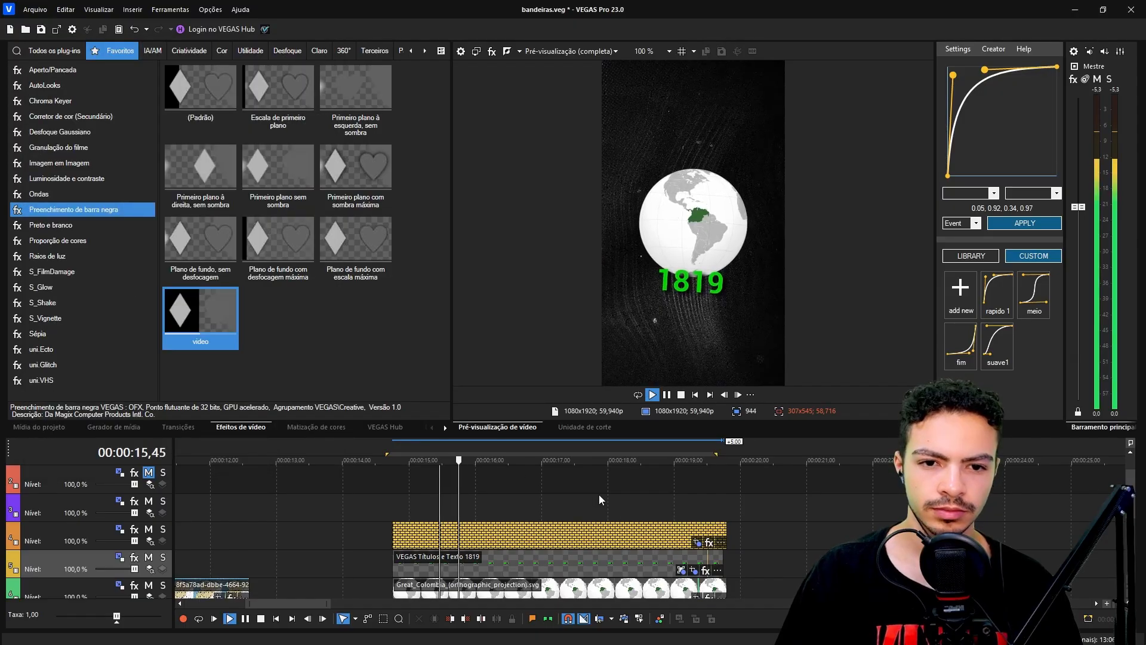
scroll(600, 500, down, 3)
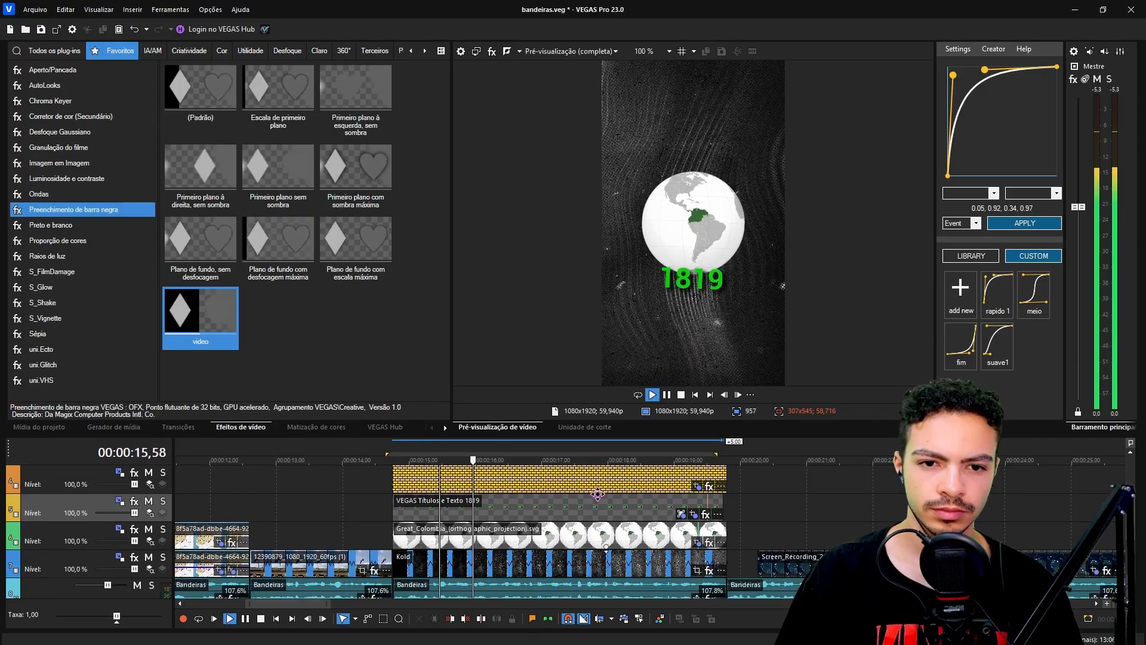
Extend the 1819 title to the end of the globe section and move the following Maps recording up against that section
click(563, 533)
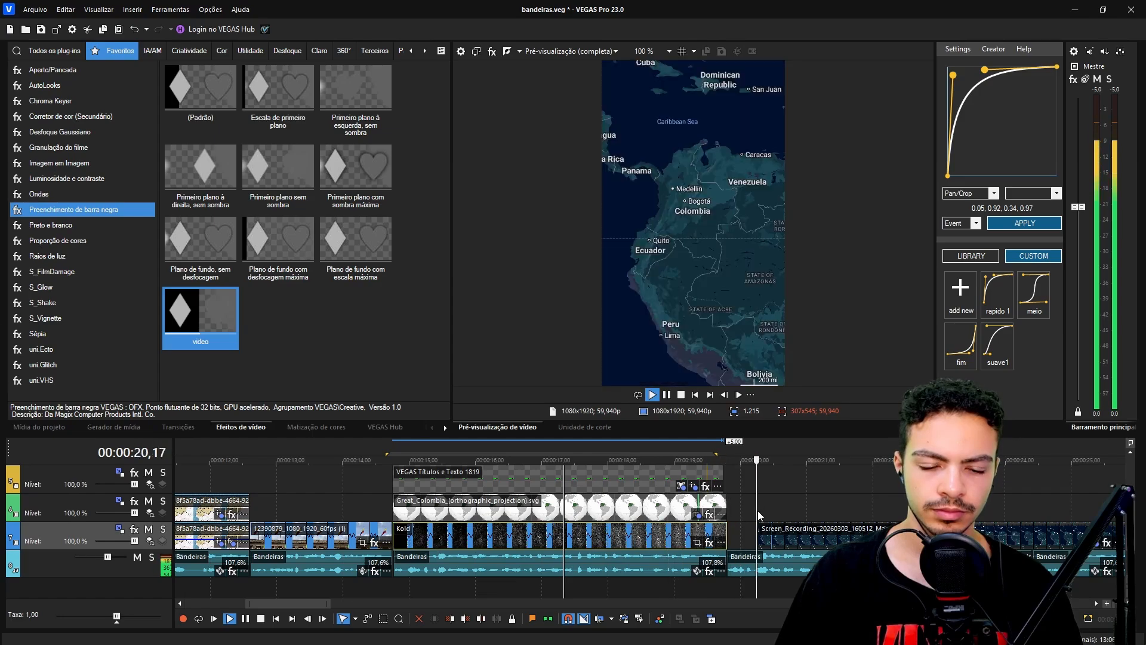
click(728, 524)
scroll(727, 526, up, 3)
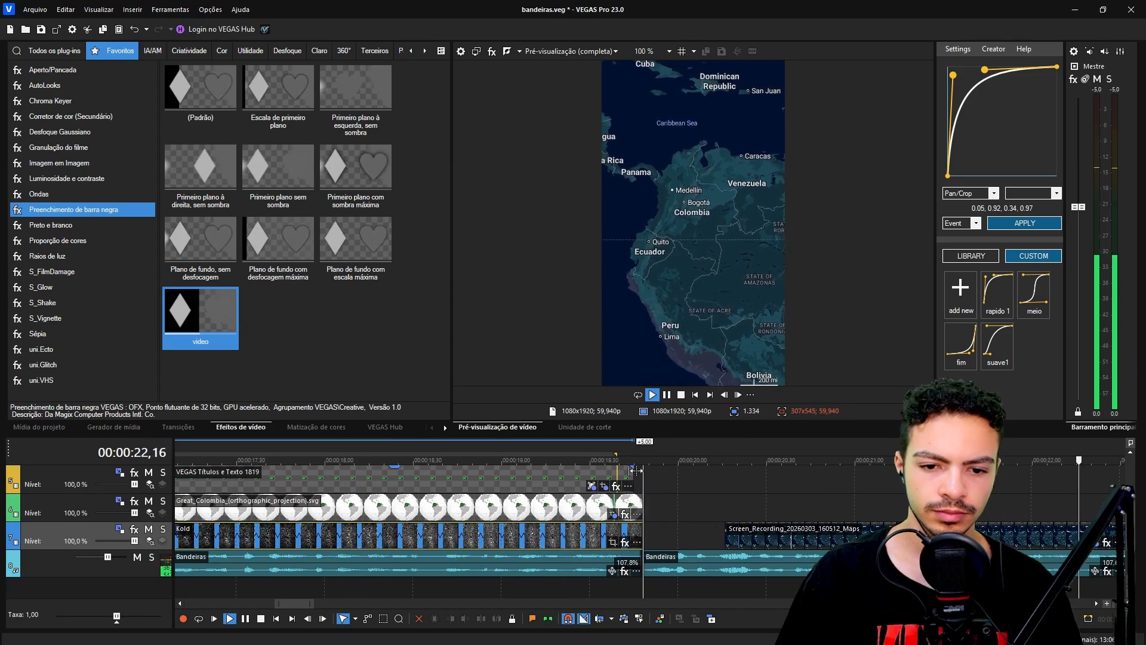
drag(634, 474, 642, 475)
click(565, 472)
scroll(738, 486, up, 1)
scroll(730, 514, down, 1)
scroll(732, 537, down, 3)
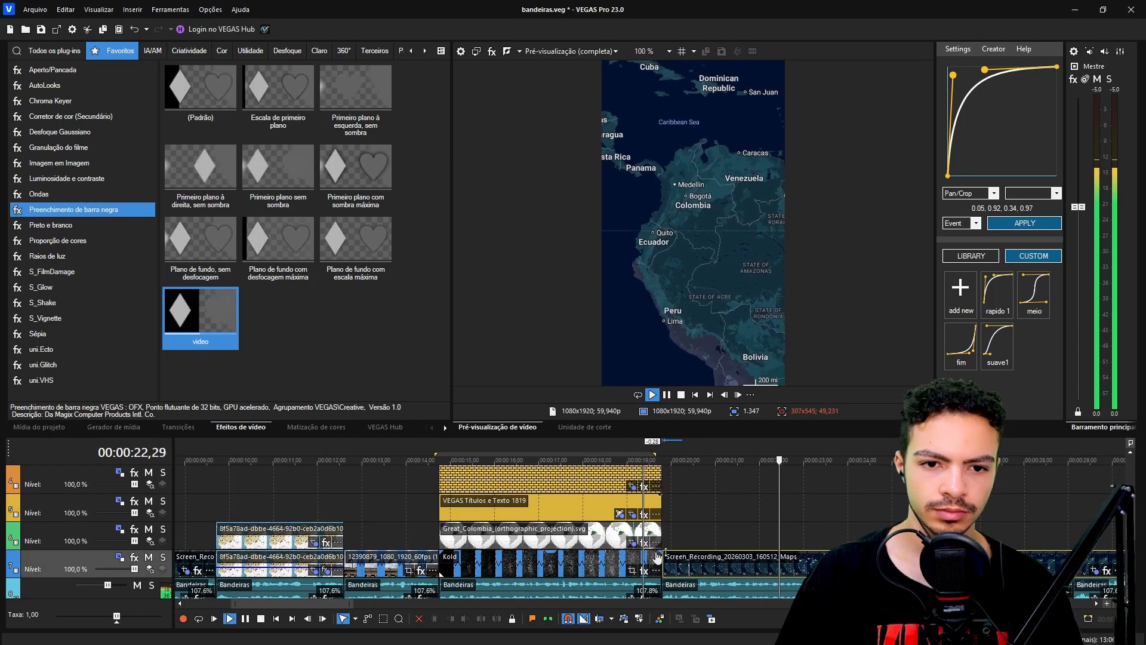
Split the Maps recording at about 00:01:31,36 and move its closing Ecuador part to the track above, shortly after the globe section
scroll(743, 506, down, 1)
scroll(743, 506, down, 5)
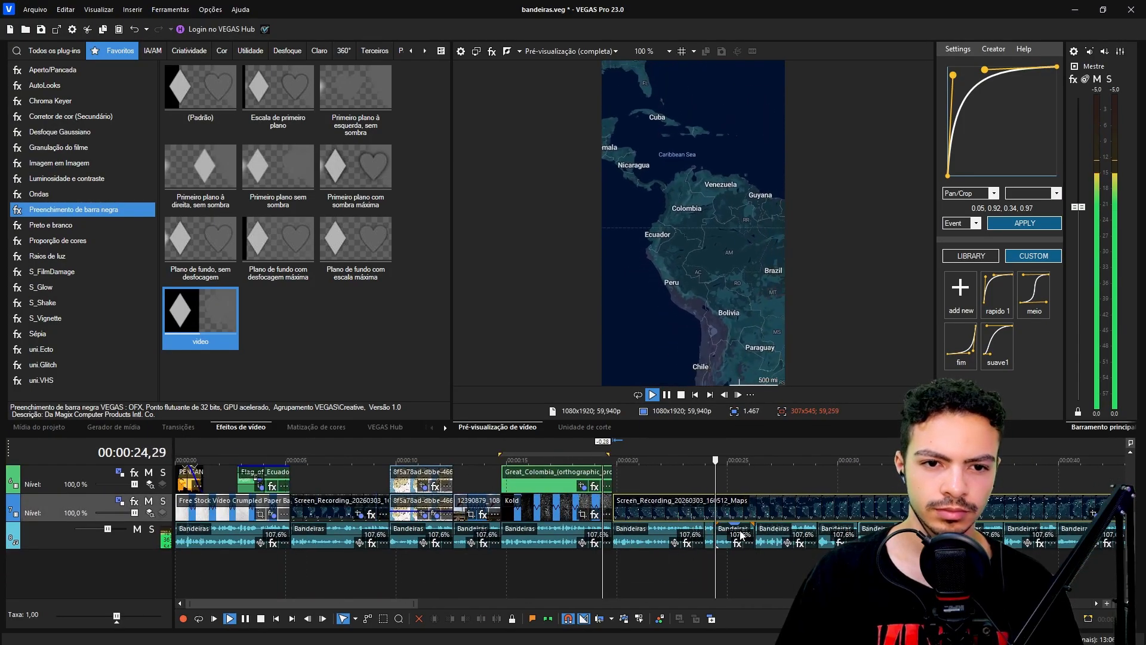
scroll(740, 534, down, 3)
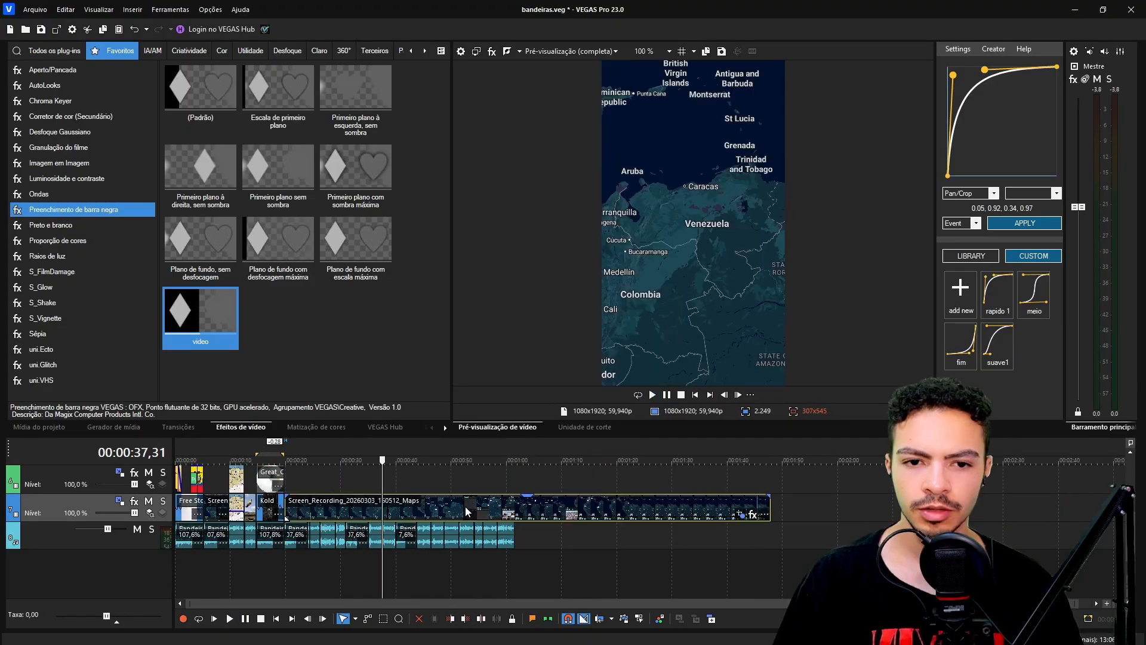
drag(389, 501, 657, 502)
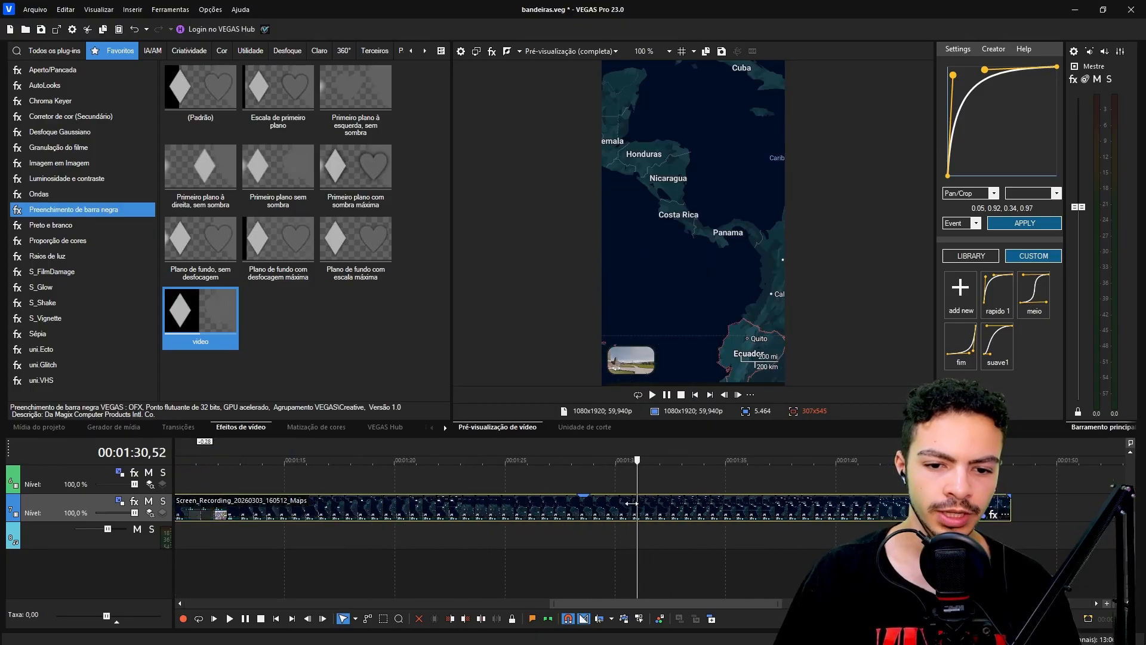
scroll(667, 513, down, 5)
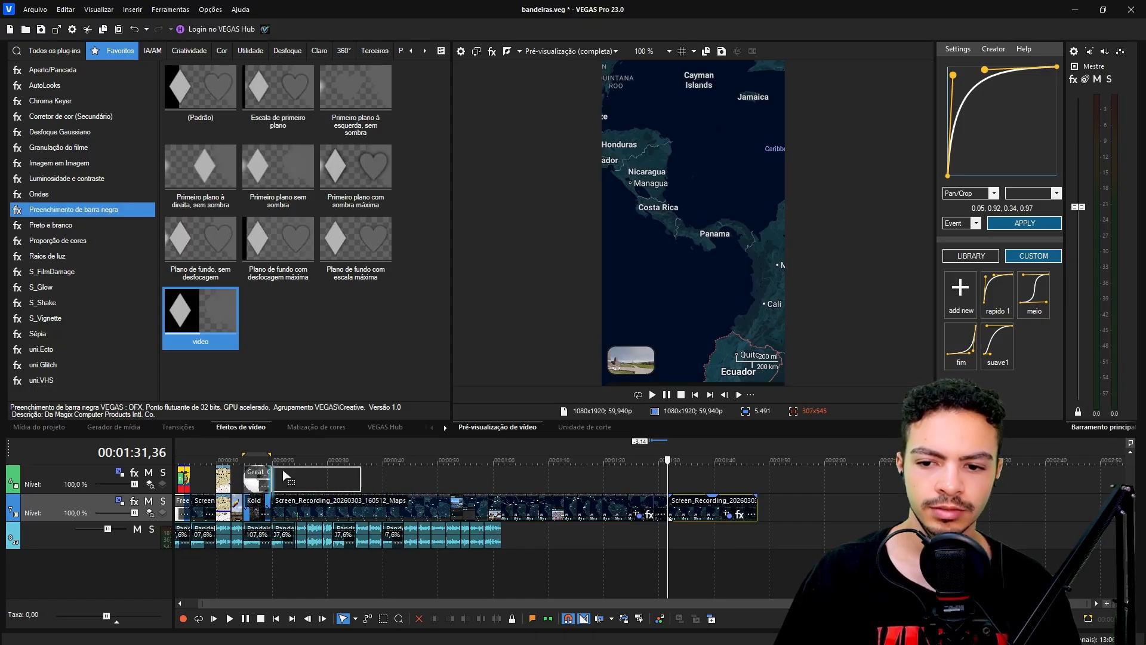
drag(283, 471, 281, 471)
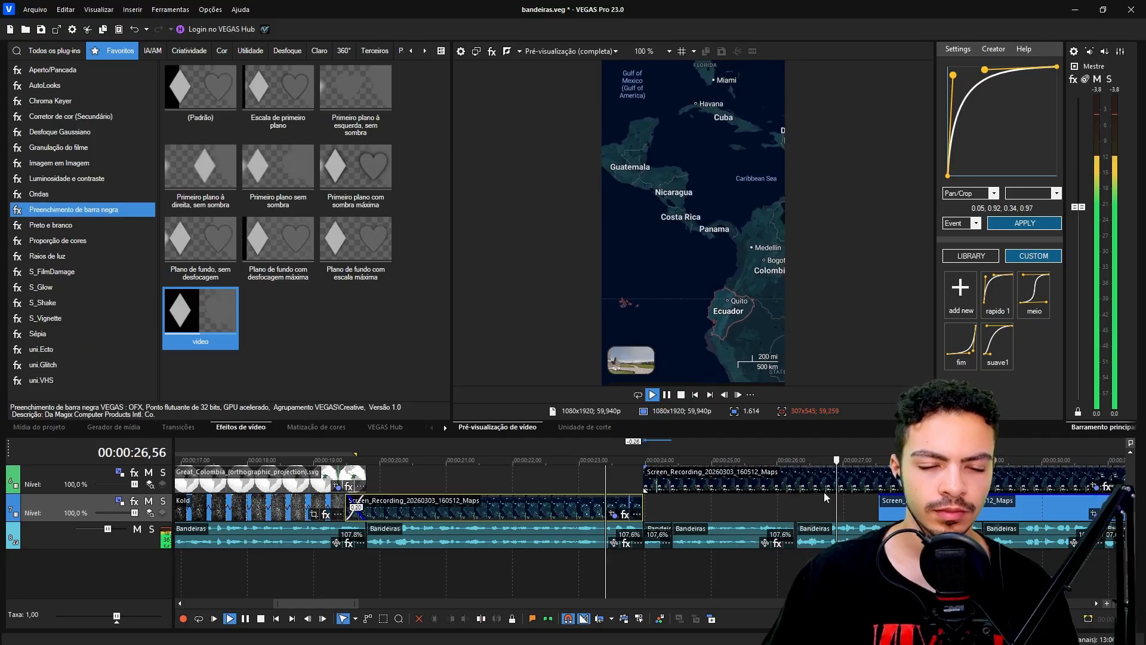
Trim the upper Ecuador map clip to its narration phrase and fit the next Maps clip directly after it, ending at a narration cut
scroll(828, 491, down, 2)
click(563, 460)
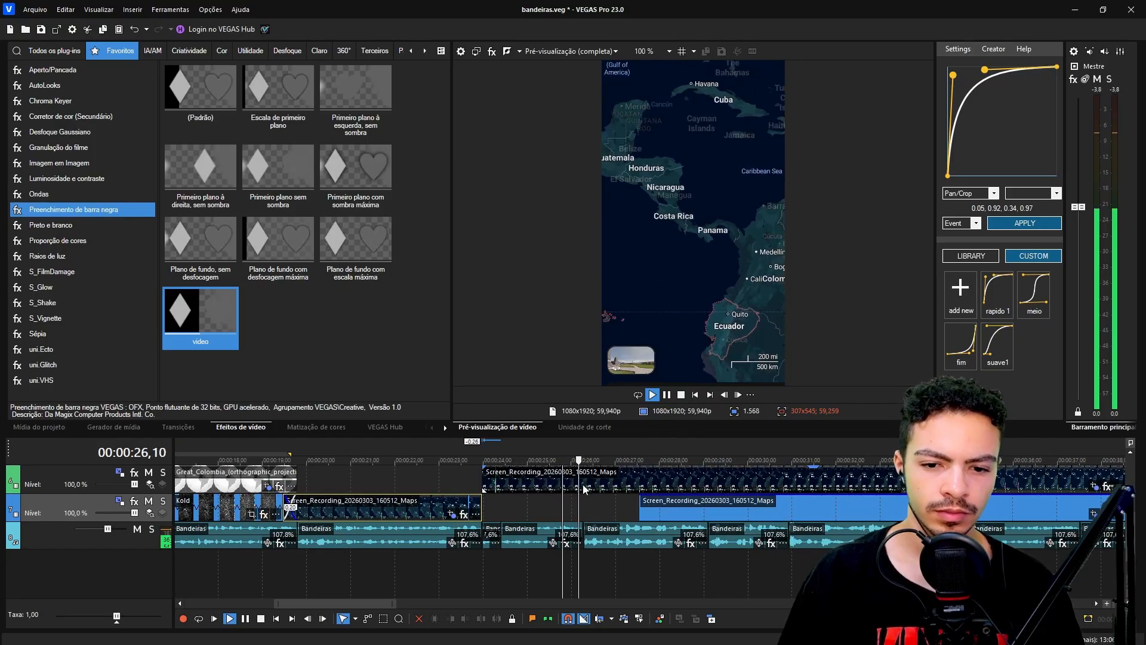
scroll(696, 514, down, 2)
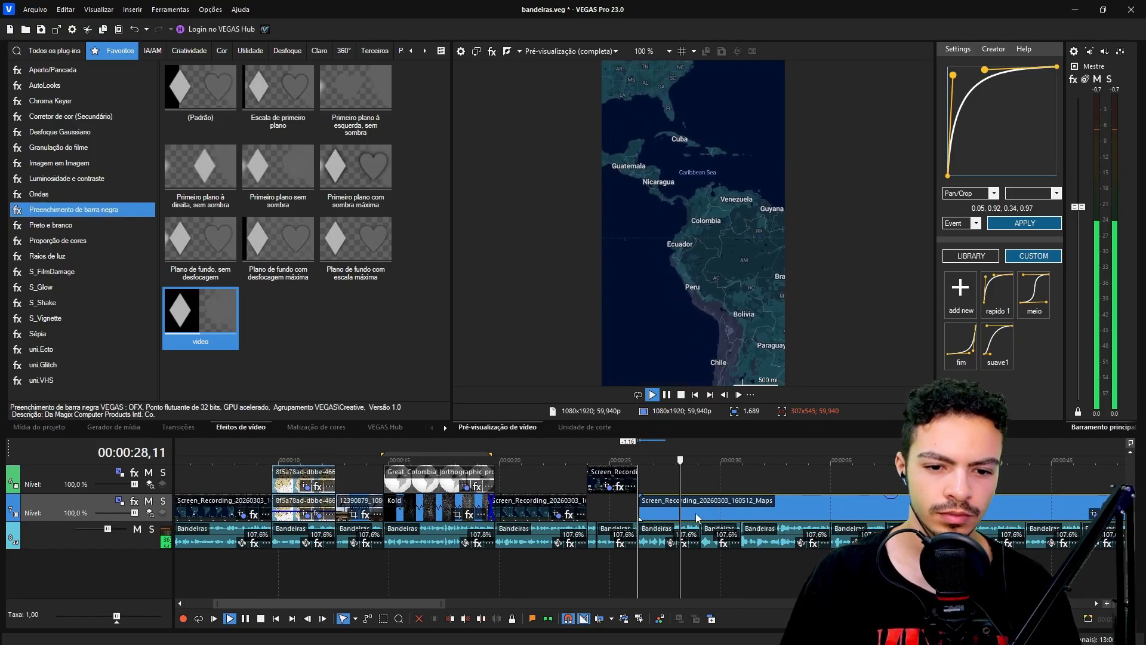
scroll(696, 513, up, 2)
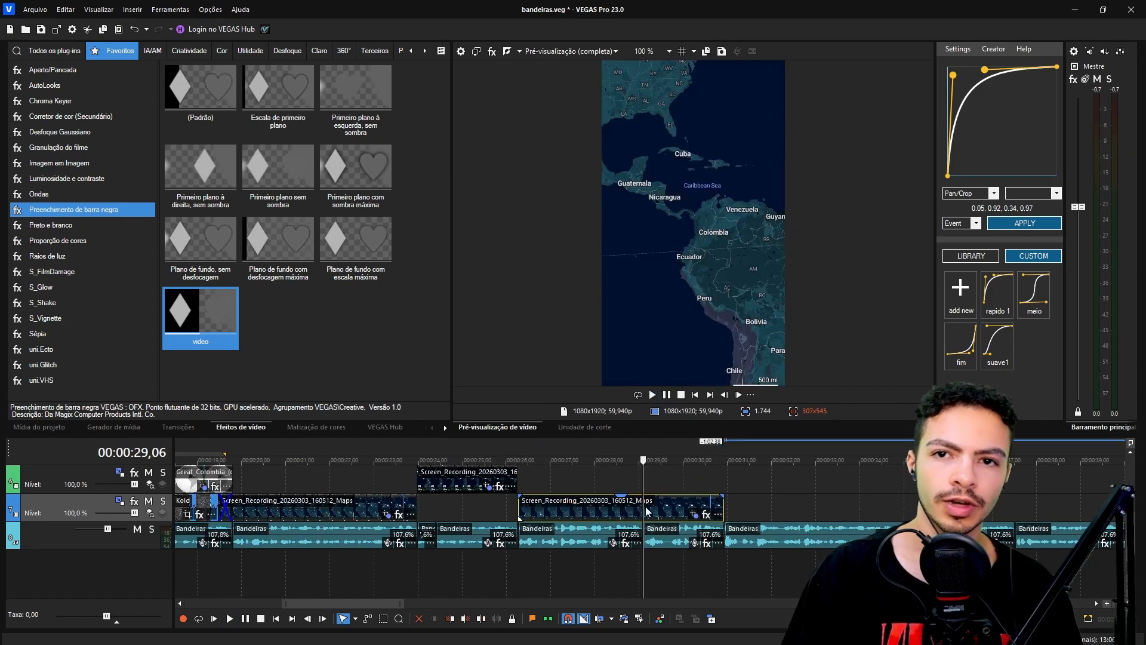
Switch to the browser, download the Gran Colombia flag found with "GRAN COLOMBIA flag", and add it on a new top track at 00:00:29,02
scroll(649, 513, down, 4)
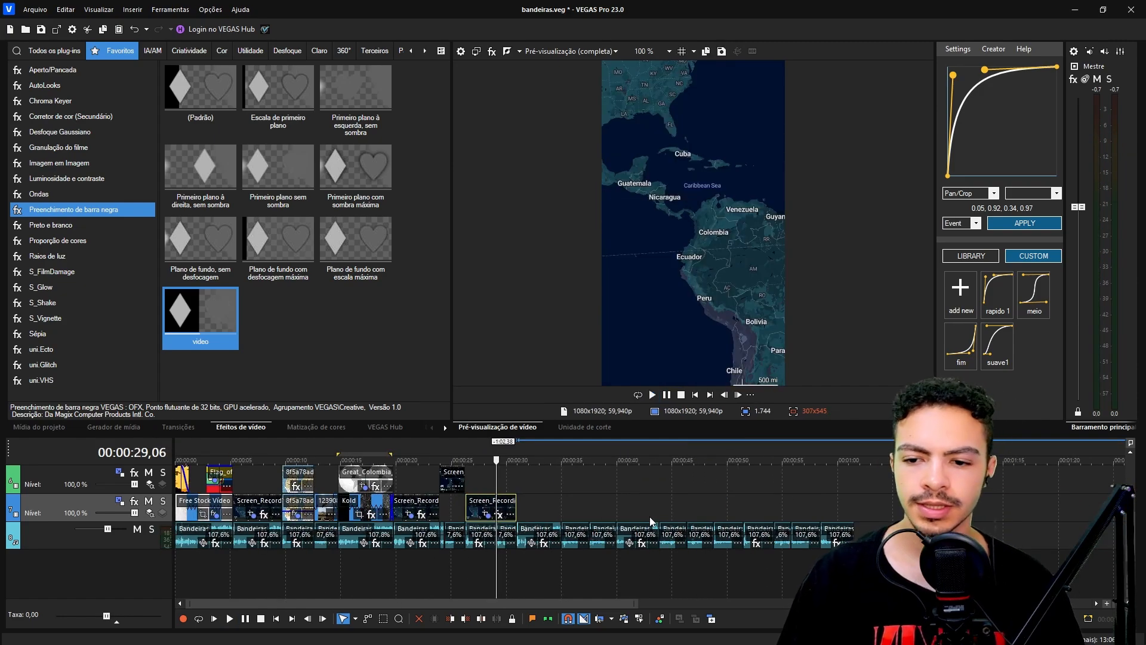
scroll(495, 508, up, 1)
click(102, 627)
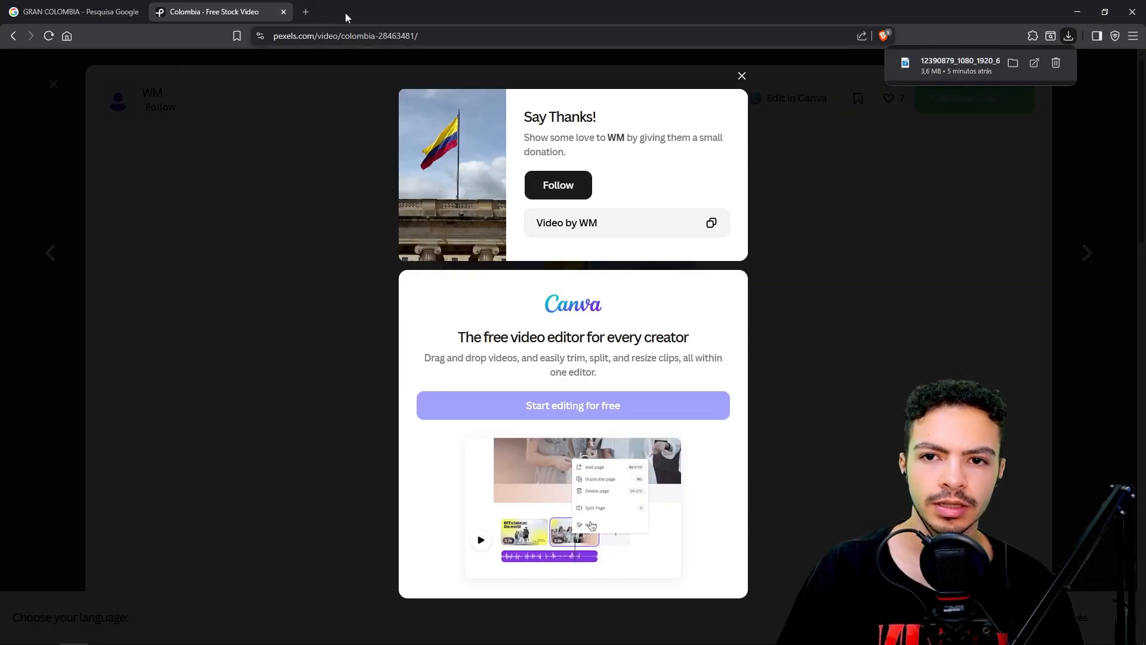
key(ctrl+t)
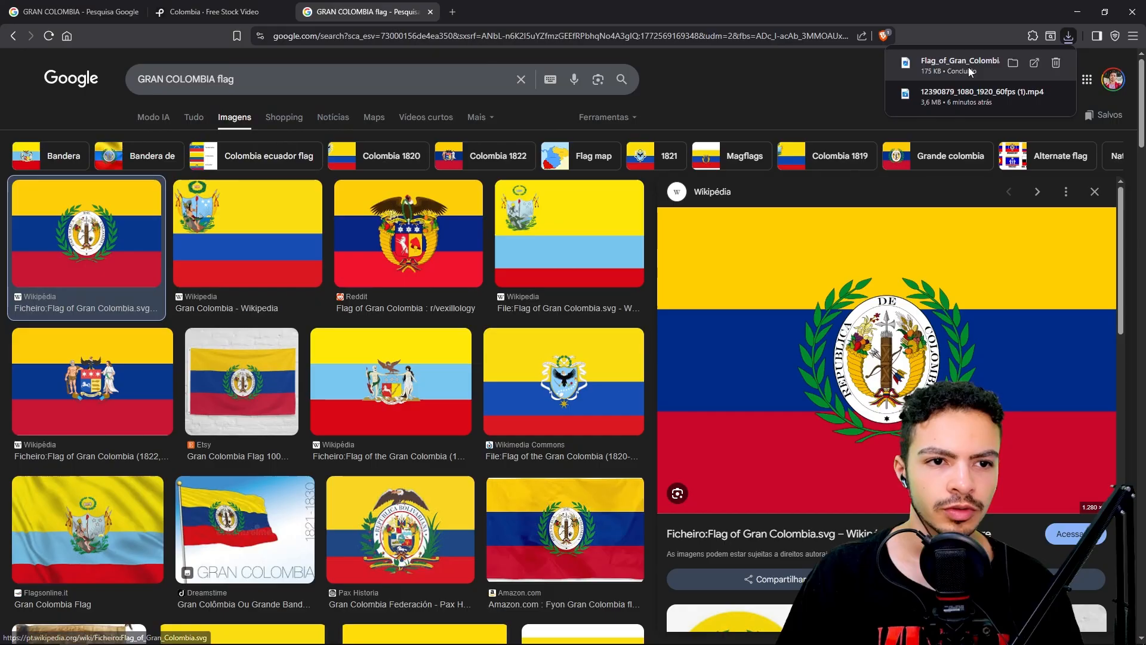
drag(970, 72, 511, 498)
scroll(470, 501, up, 5)
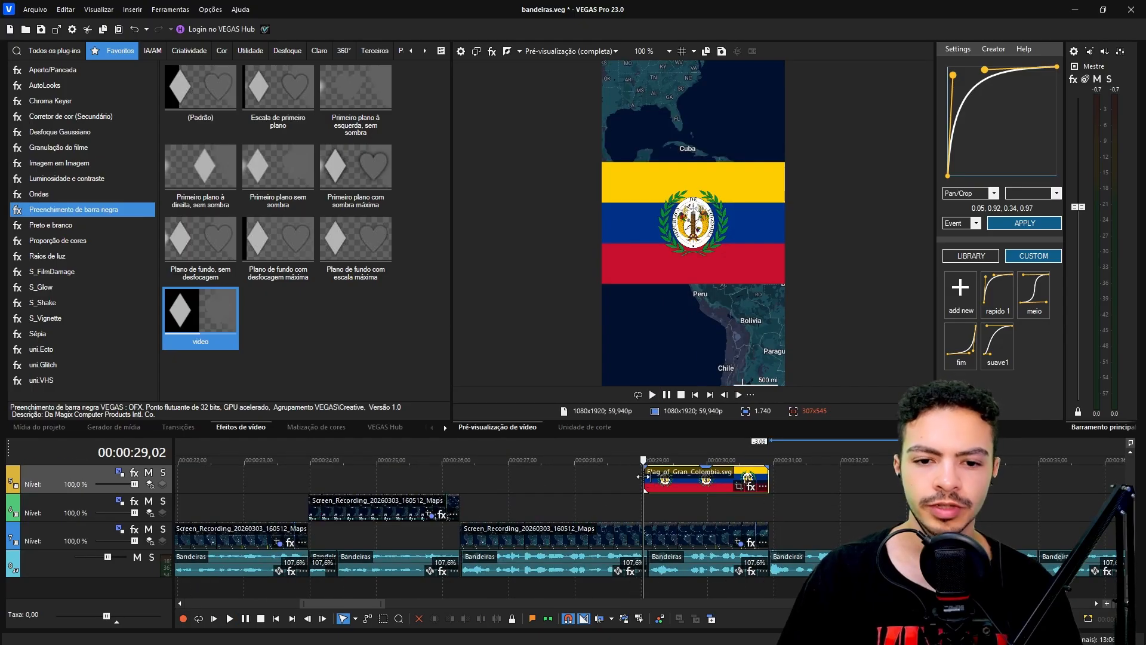
Match the flag's Pan/Crop frame to the output aspect and enlarge its starting frame to about 987,4 by 1.755,4
click(740, 487)
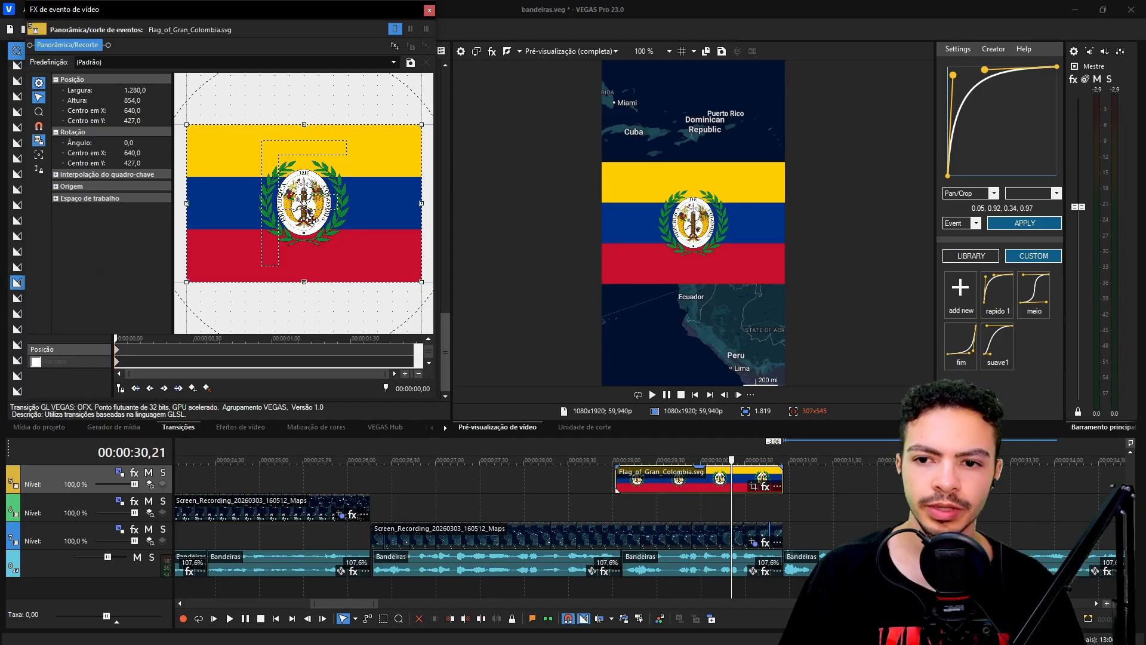
right_click(314, 224)
click(397, 296)
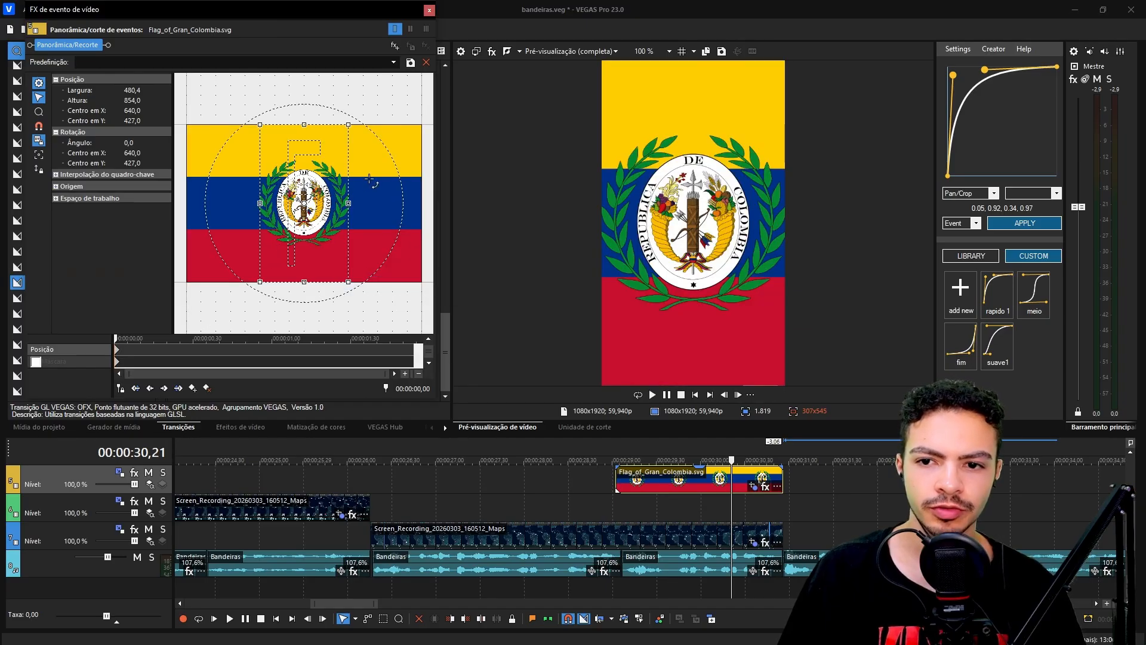
drag(349, 197, 382, 237)
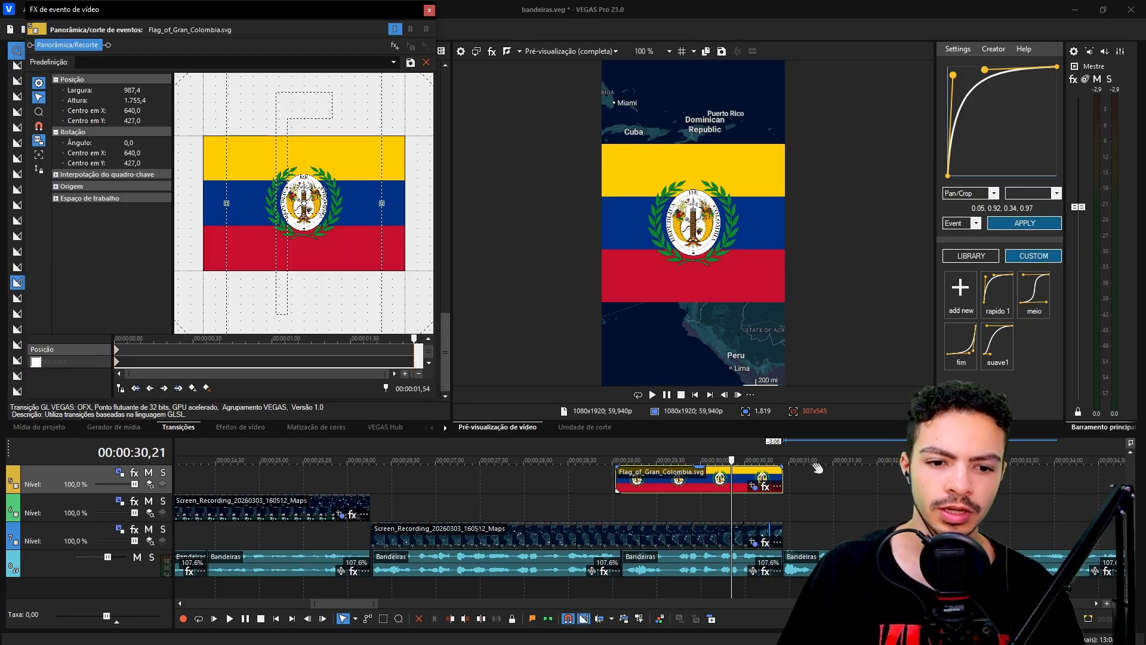
Add a Pan/Crop keyframe at 00:00:01,54 with a 2.789,9 by 4.959,9 frame and apply the 0.05, 0.92, 0.34, 0.97 curve
click(774, 446)
drag(365, 259, 480, 278)
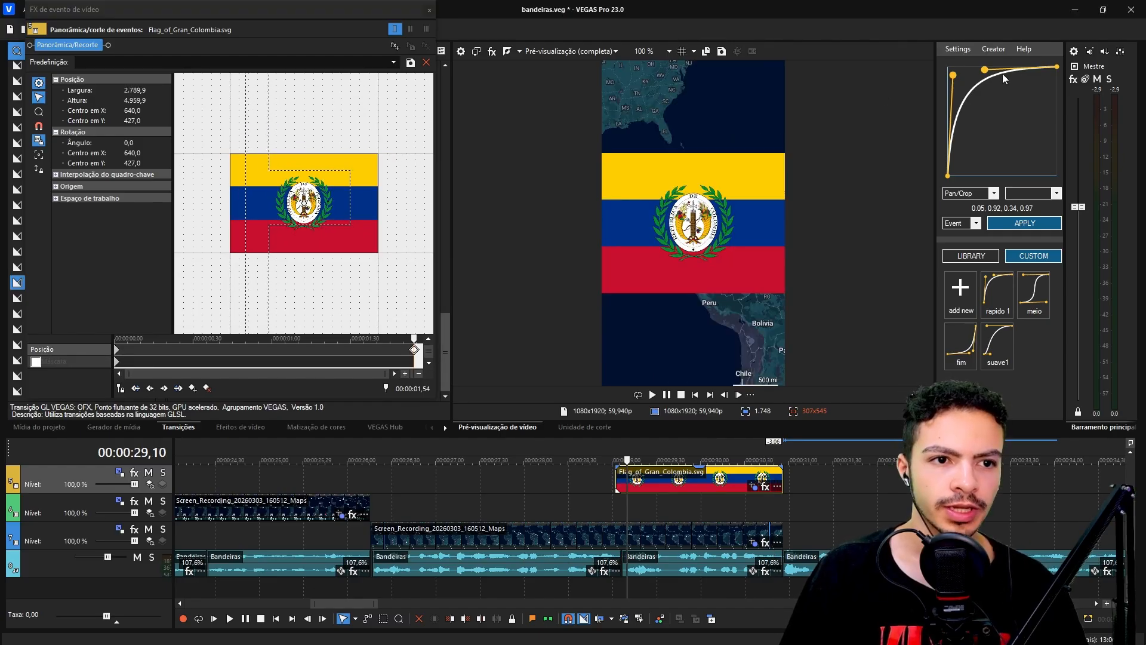
click(1002, 227)
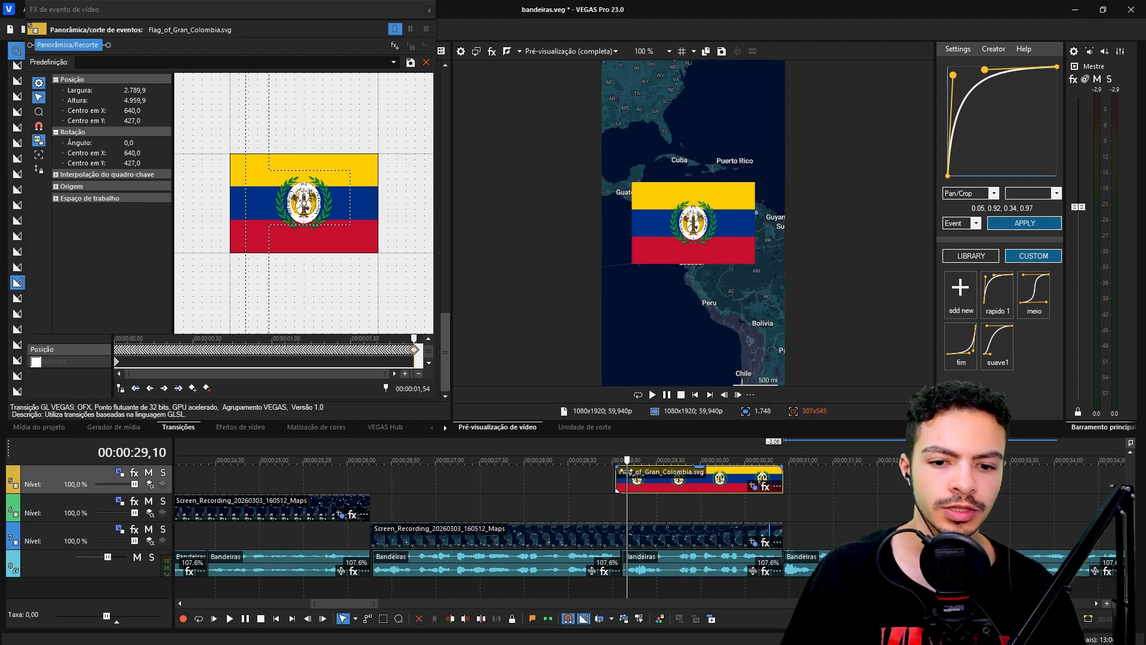
Play back the flag's shrinking animation and give the flag event a fade-in of about half a second
click(600, 478)
key(space)
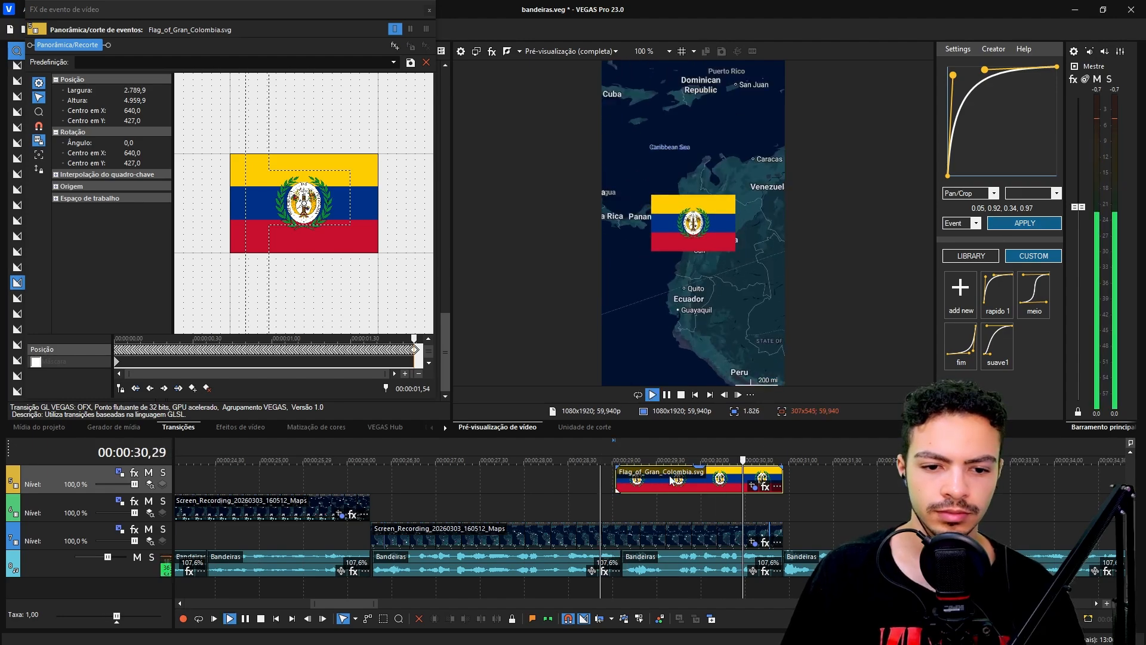
key(space)
click(685, 483)
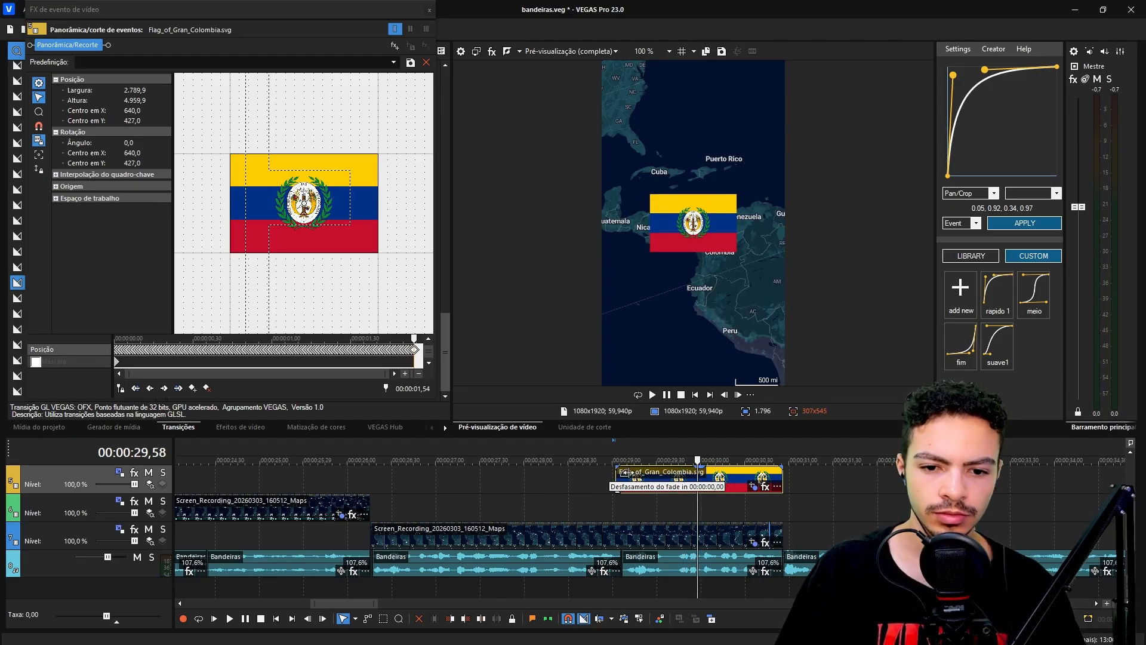
click(580, 445)
key(space)
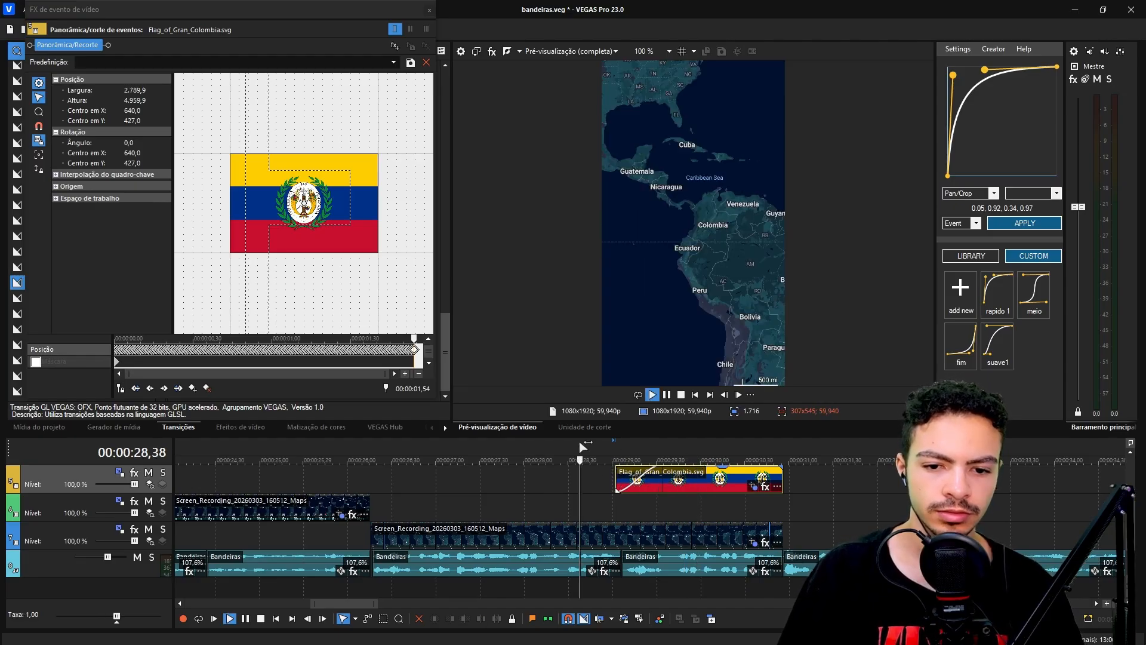
key(space)
key(space)
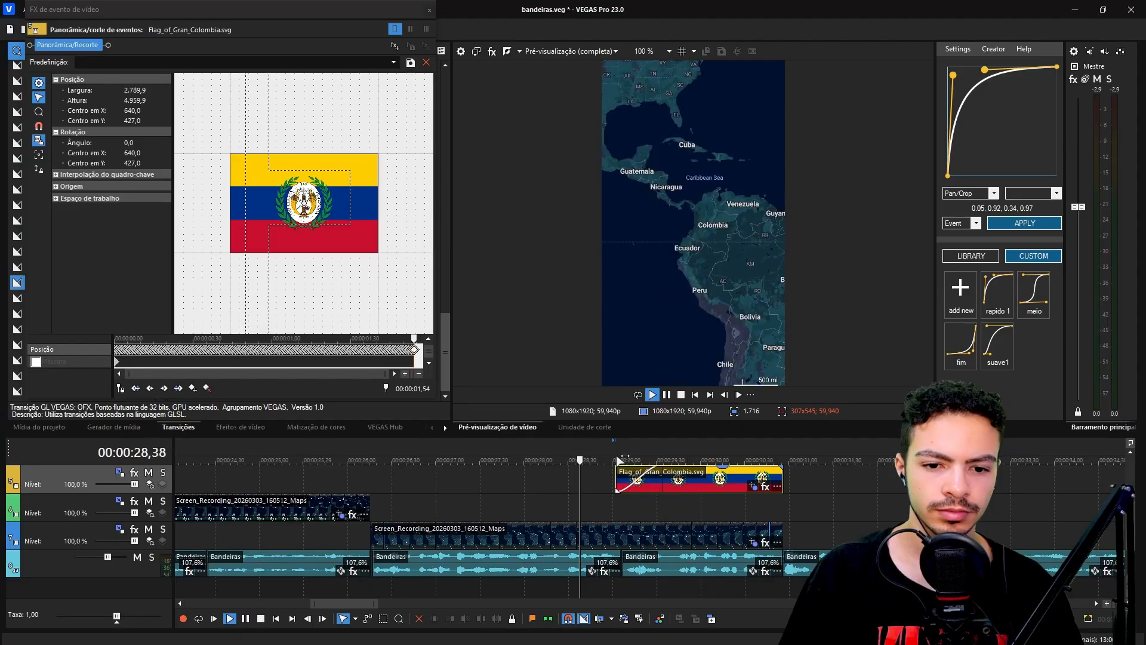
key(space)
Change the flag's fade-in curve to fast logarithmic and preview the flag's entrance
right_click(661, 475)
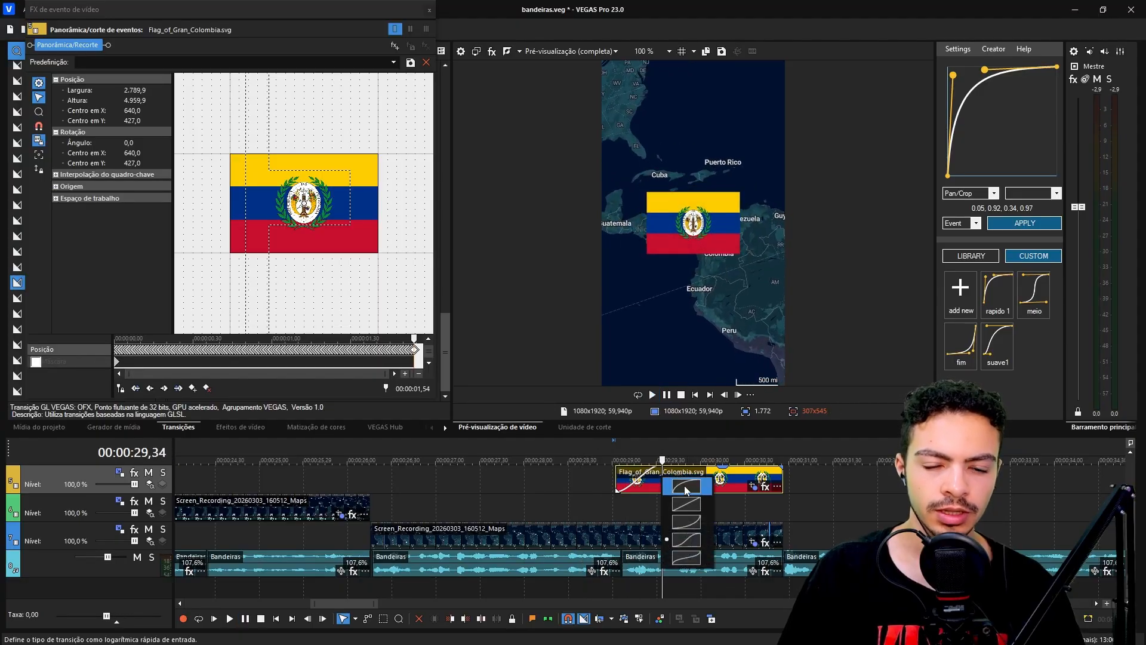
click(686, 487)
click(581, 442)
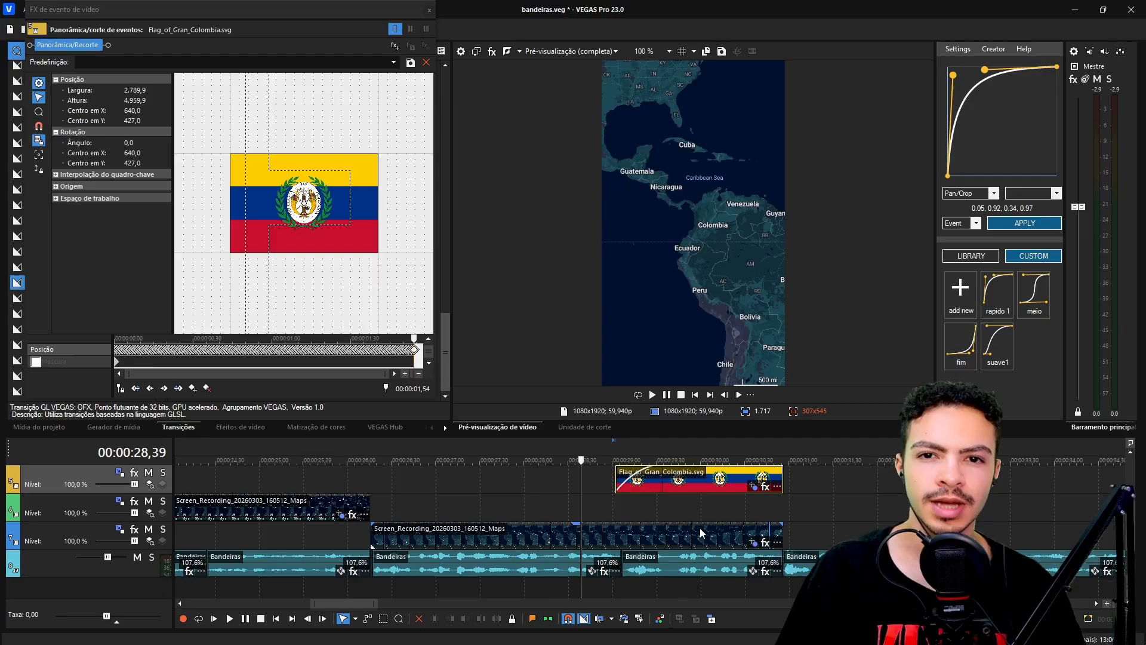
key(space)
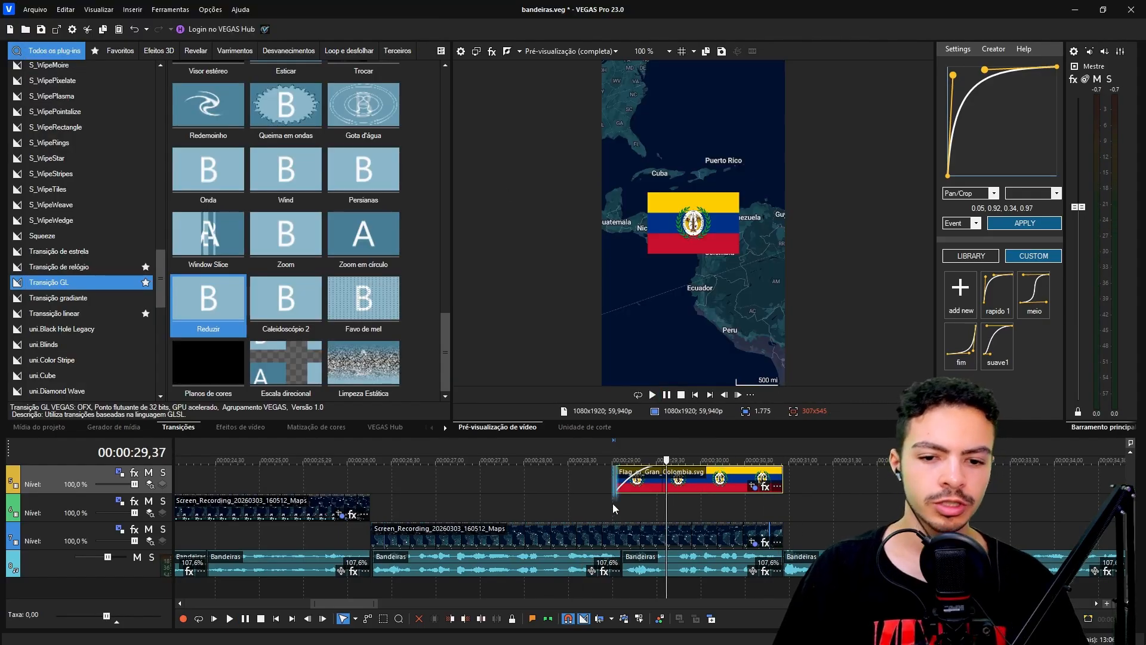
Insert an adjustment event on the track beneath the flag and cut off its excess at the flag's end, 00:00:30,56
click(613, 504)
right_click(613, 503)
click(711, 455)
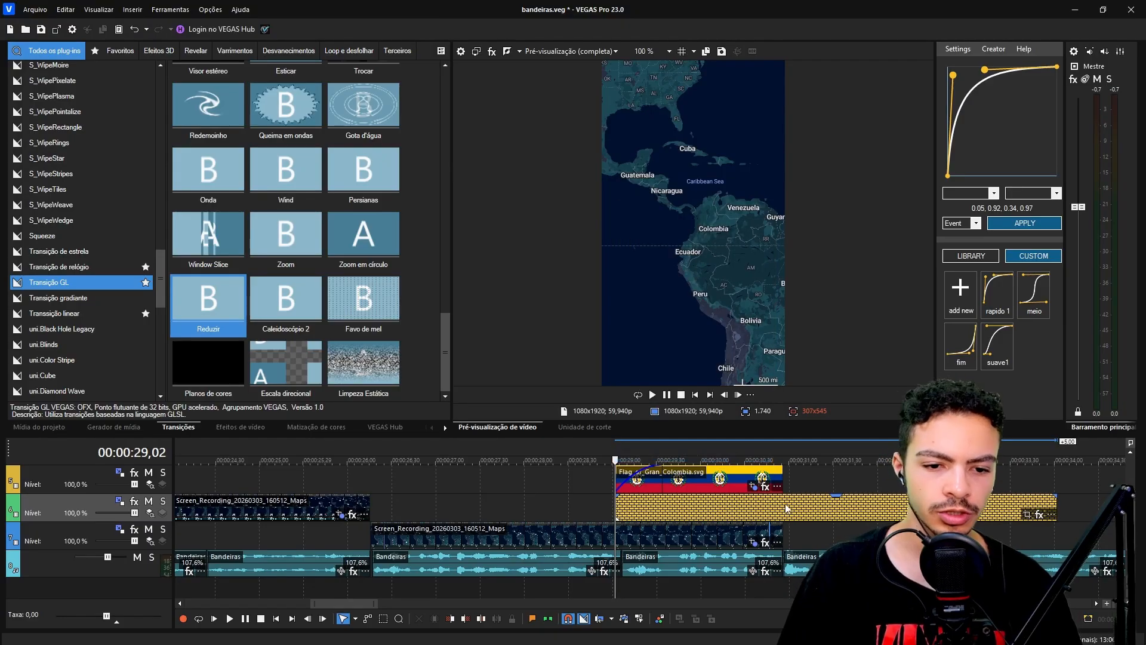
click(785, 507)
key(Delete)
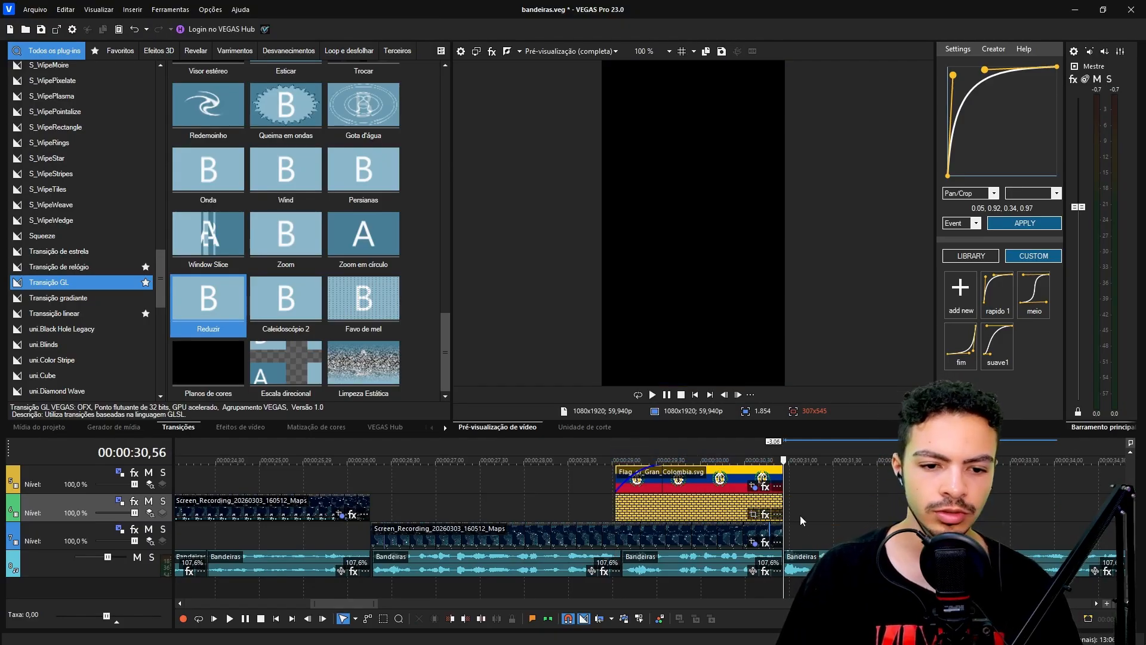
Apply the Gaussian blur preset Desfoque médio, with 0,0600 horizontal and vertical range, to the adjustment event beneath the flag
click(660, 506)
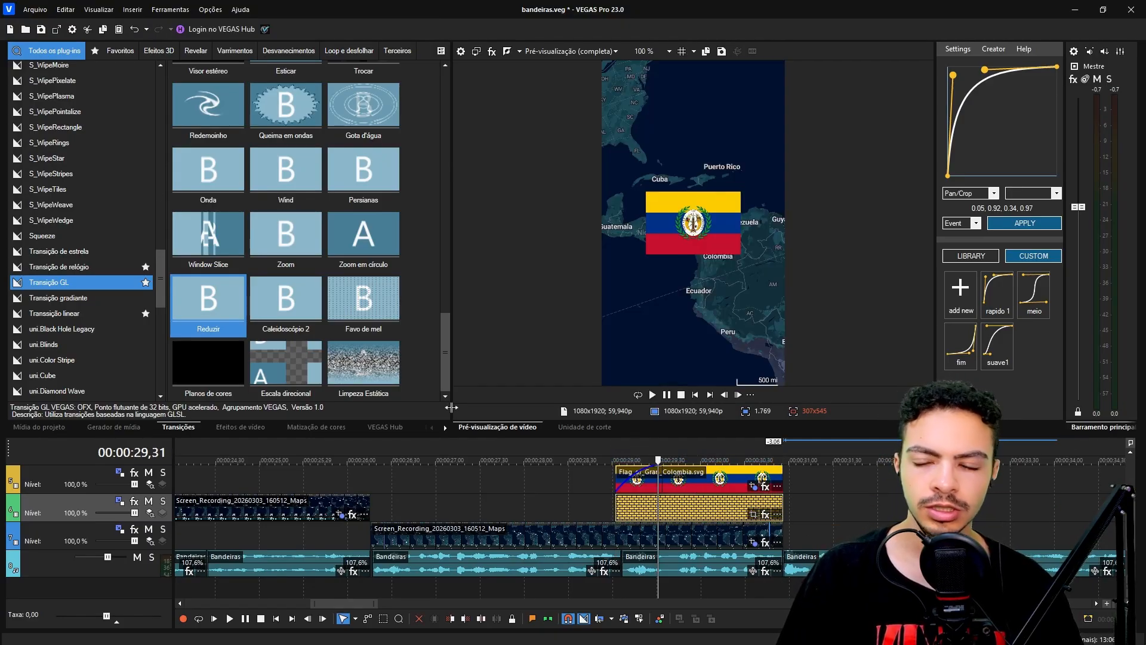
click(239, 427)
click(60, 131)
drag(278, 89, 348, 189)
drag(653, 506, 654, 506)
key(space)
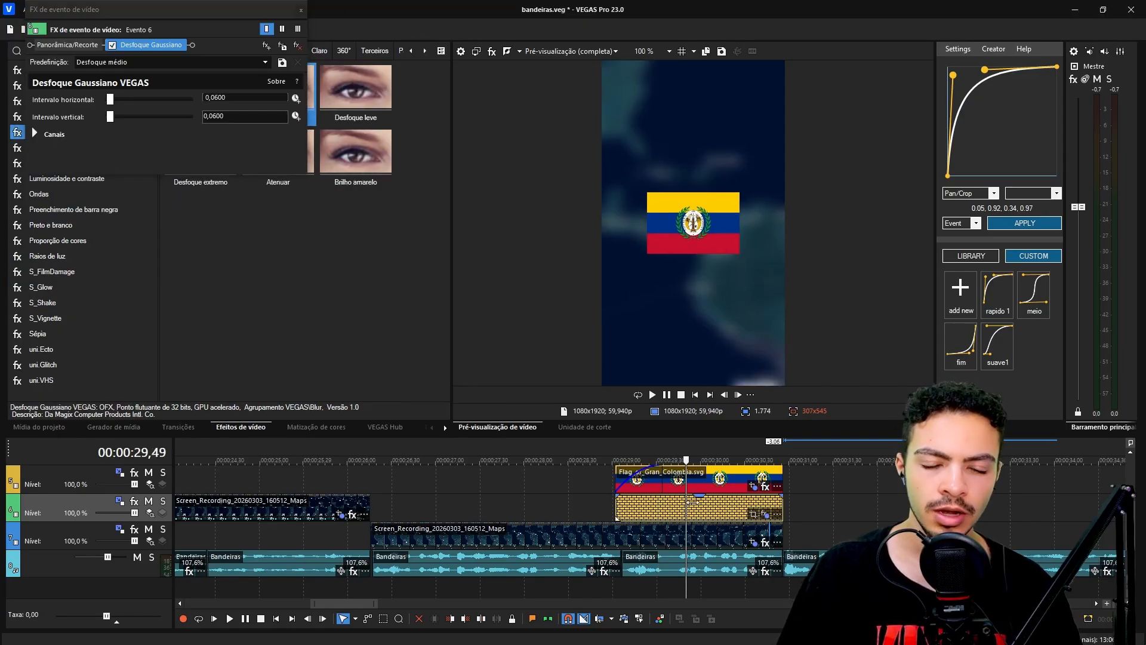
click(301, 11)
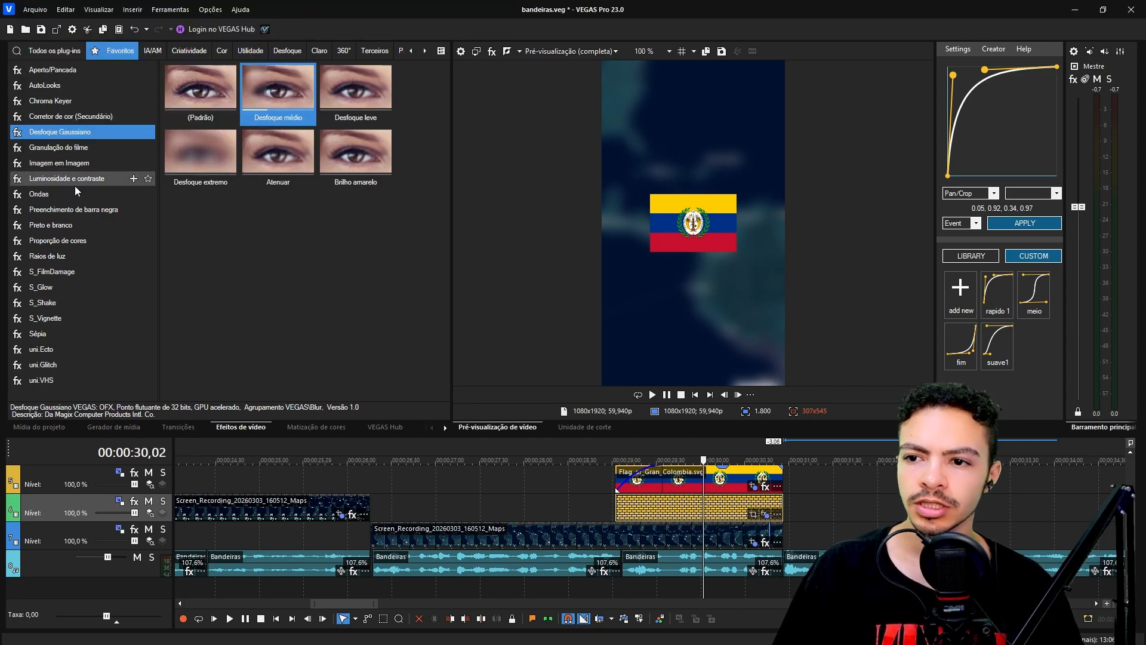
Add the default brightness and contrast effect to the adjustment event, setting luminosity to -0,388 and contrast to -0,483
click(67, 179)
drag(202, 92, 210, 116)
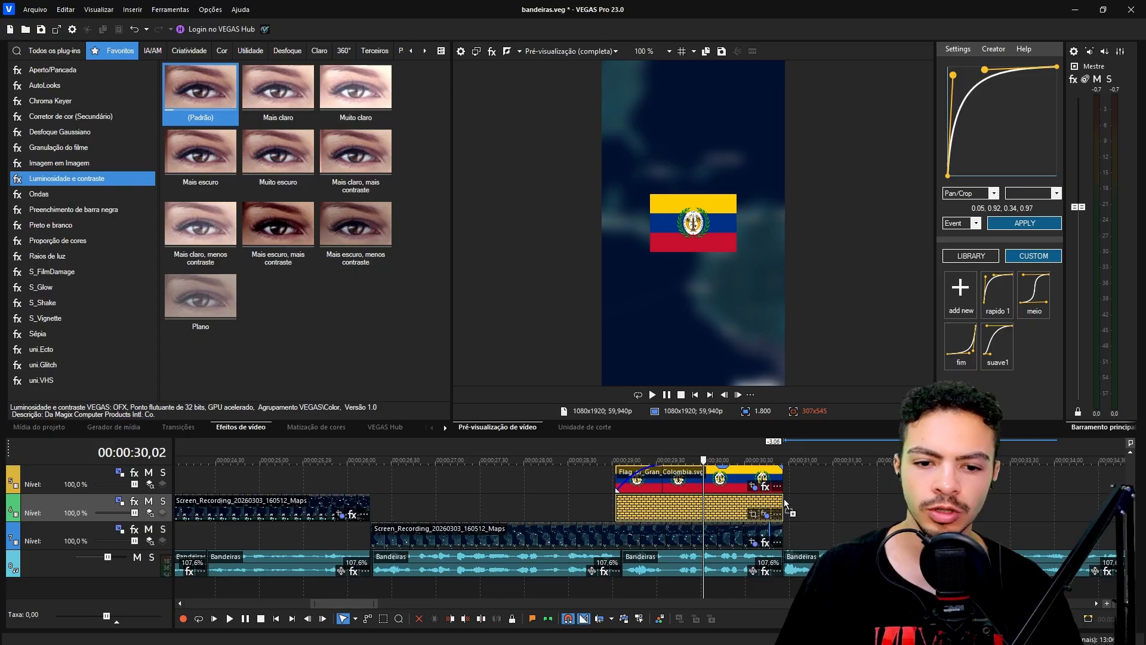
drag(692, 509, 692, 509)
mouse_move(149, 99)
mouse_down()
mouse_move(135, 116)
mouse_move(133, 100)
mouse_up()
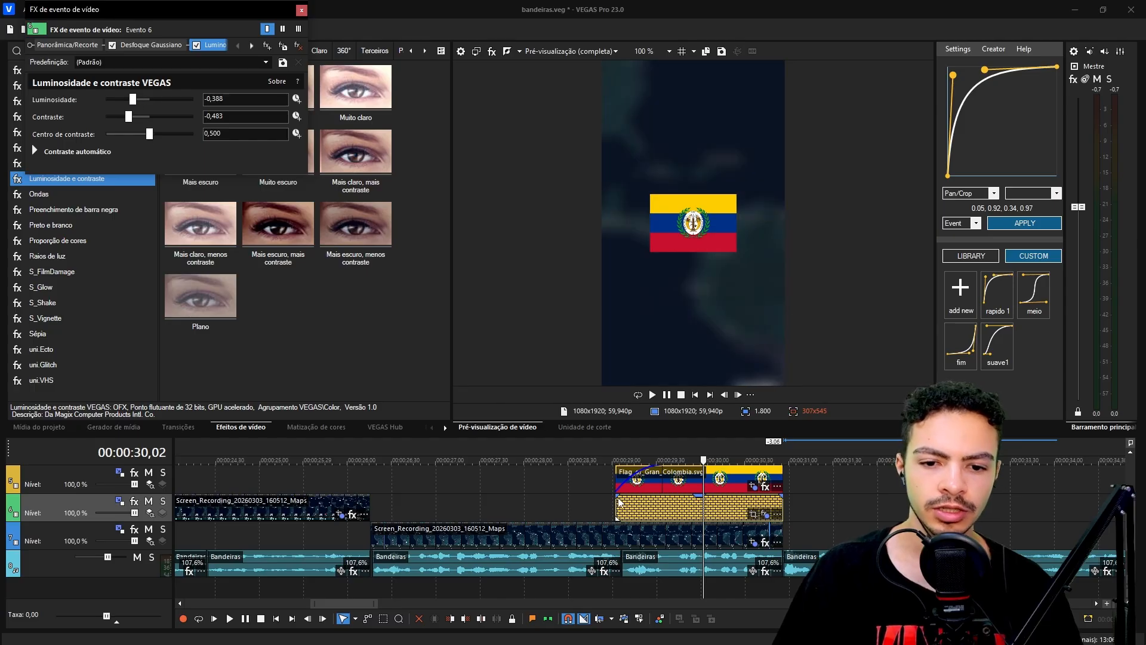
Give the adjustment event a fade-in matching the flag's and play back the blurred, darkened map behind the flag
click(617, 501)
drag(636, 499, 666, 502)
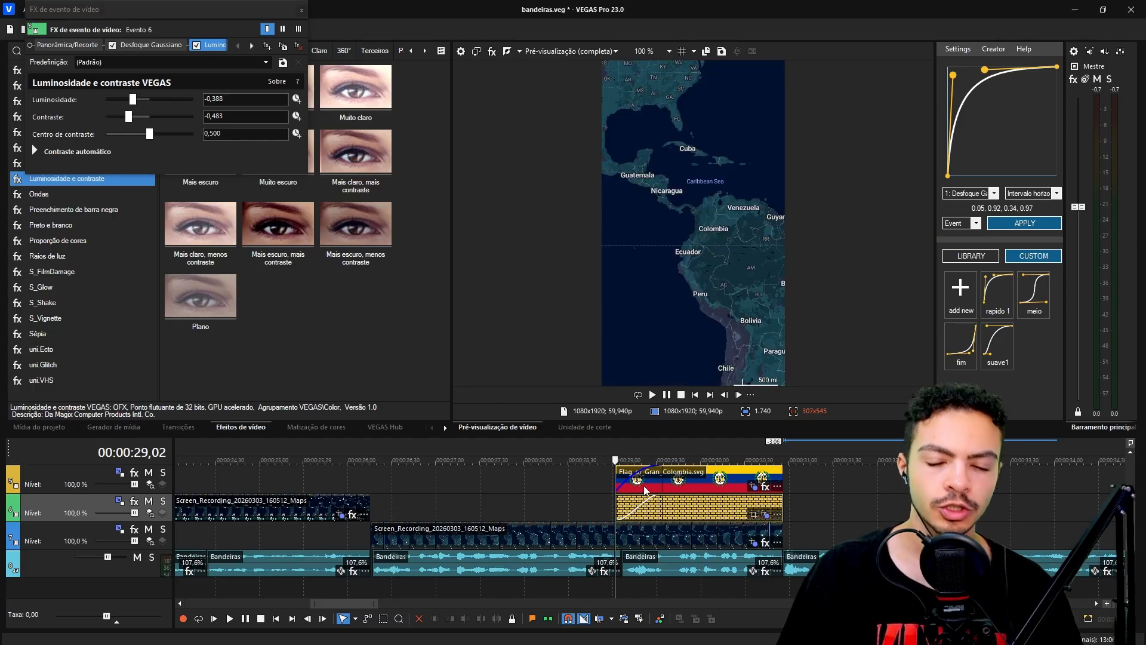
click(605, 481)
key(space)
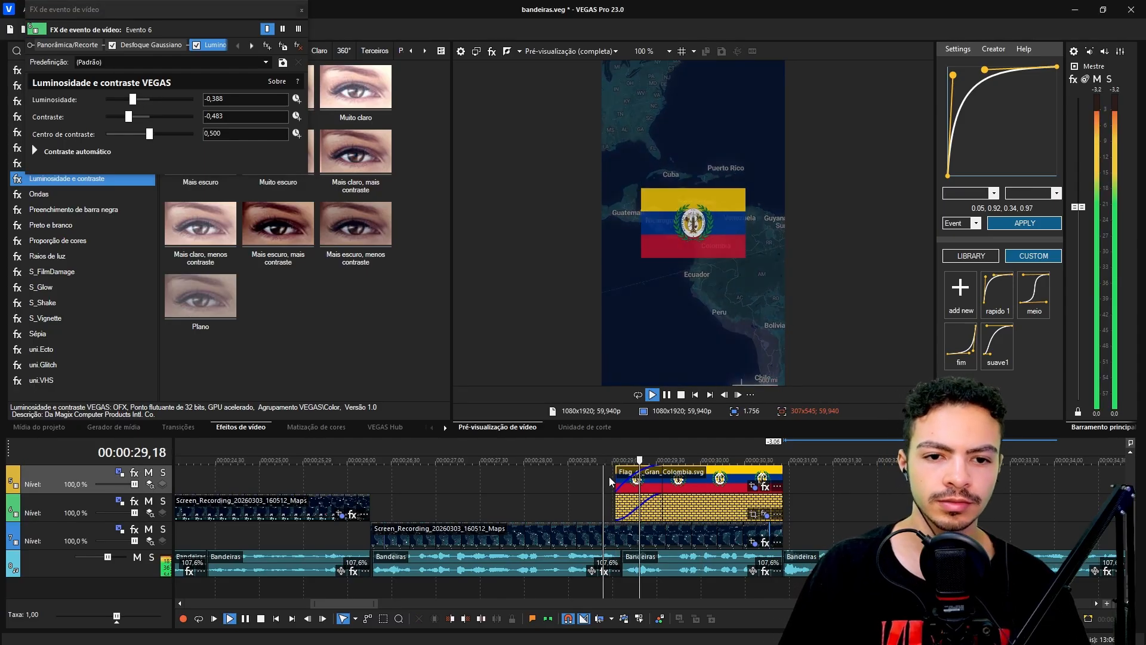
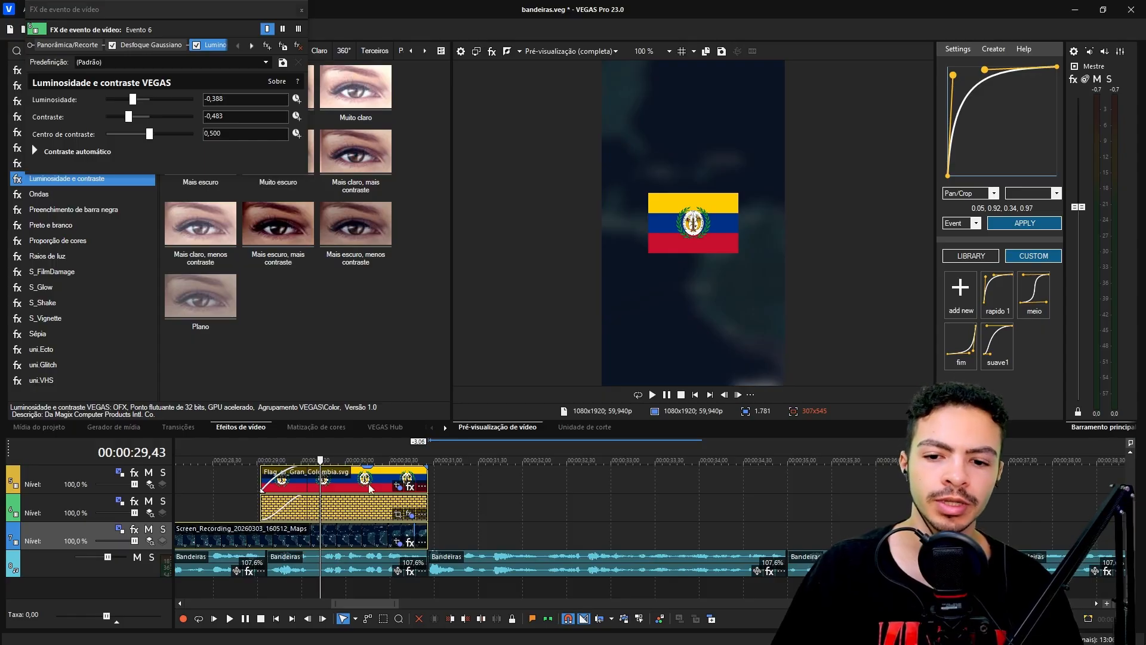
Extend the Gran Colombia flag and the clips stacked beneath it to about the 32-second mark, and play them back
drag(427, 483, 550, 483)
key(space)
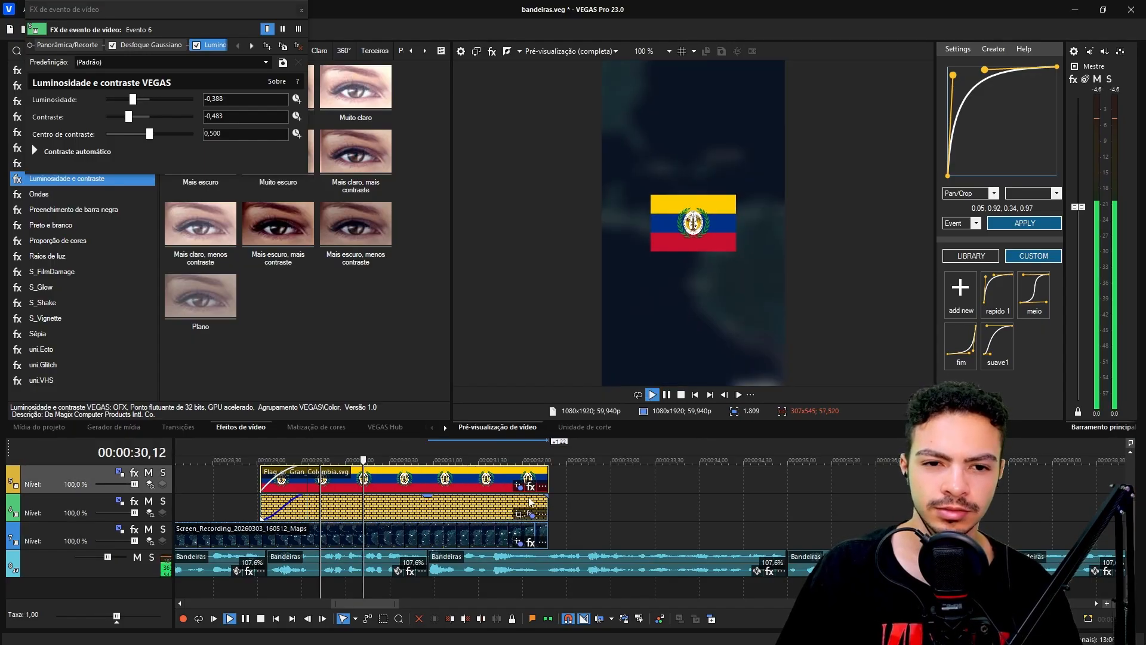
Switch to the browser and open the Brasil Escola battle painting from the "independencia espanha" image results
key(super)
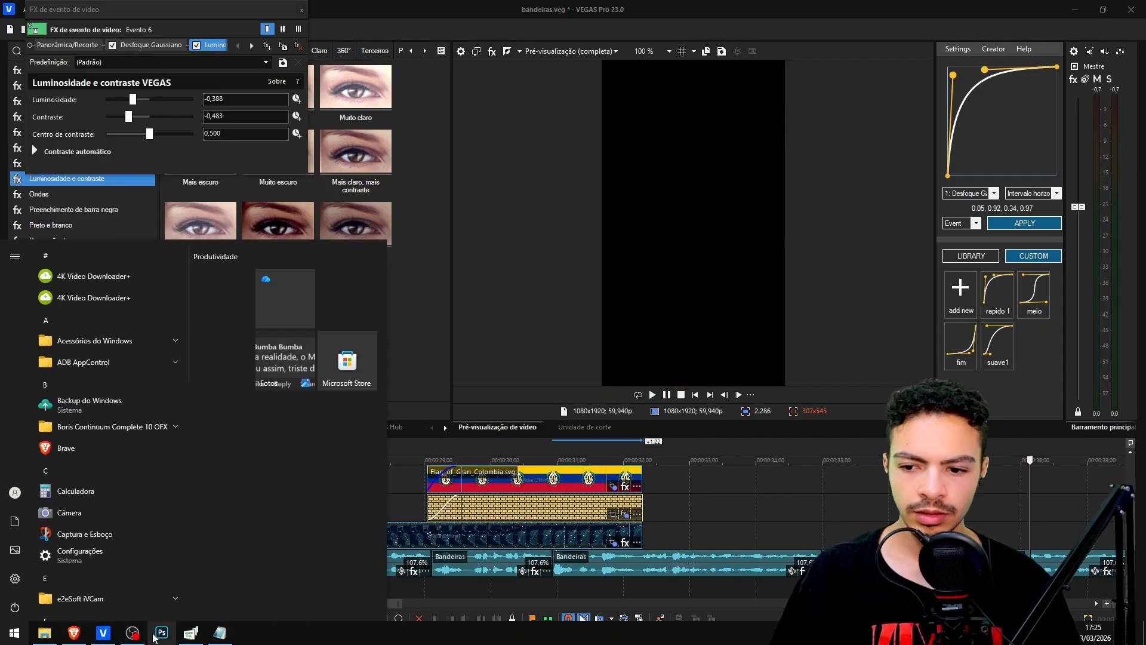
click(73, 633)
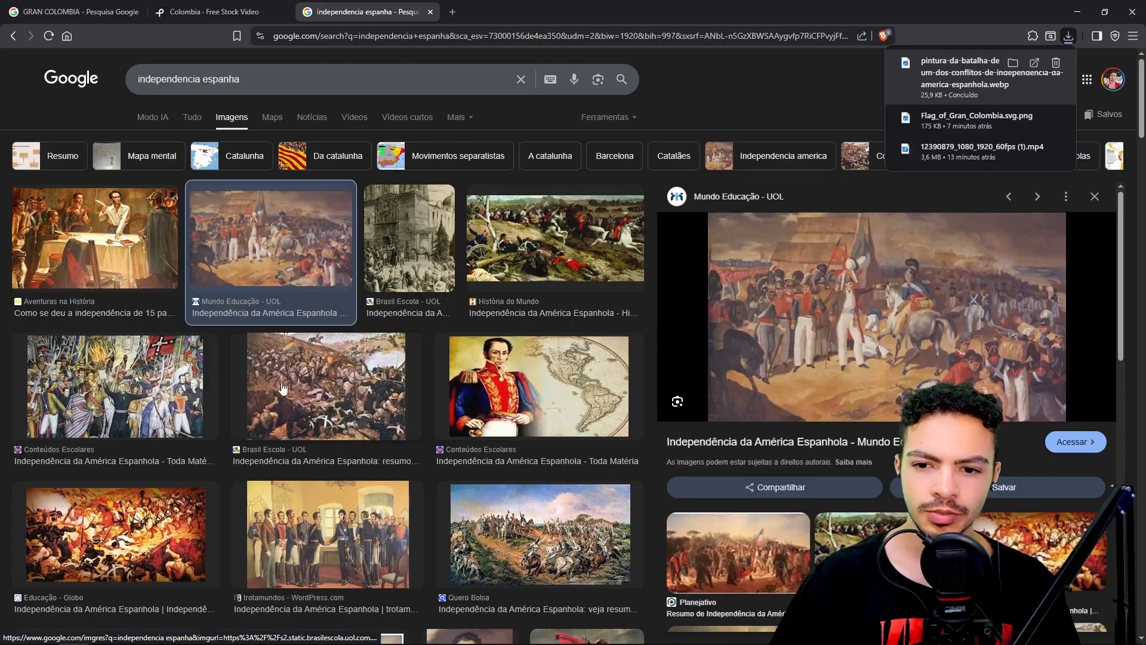
click(296, 391)
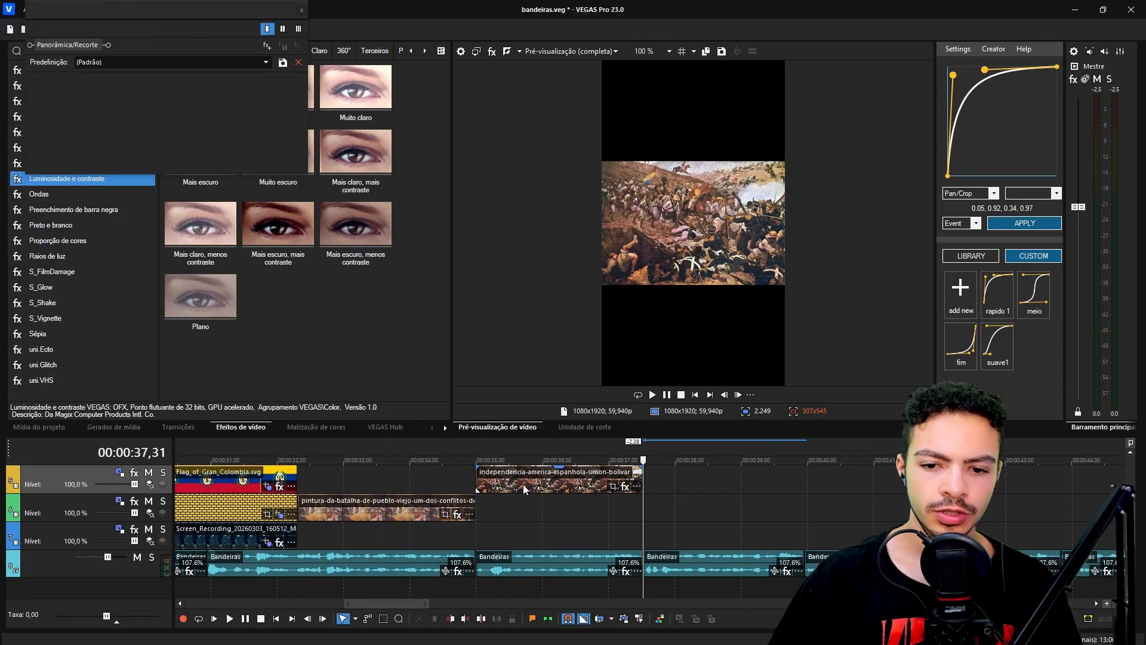
Move both independence painting clips down onto the track that holds the map recording
click(490, 534)
drag(405, 511, 407, 541)
Animate a zoom-out on the first painting, with a crop frame about 662,4 wide at the start and 808,0 wide at the end
click(445, 543)
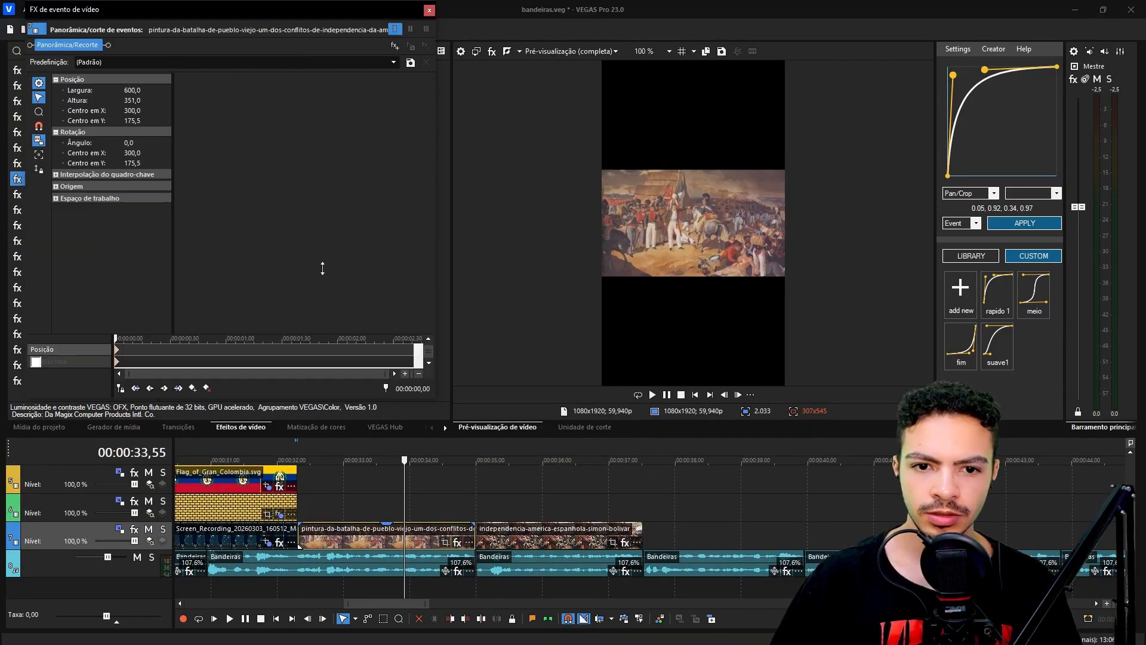
drag(325, 273, 325, 279)
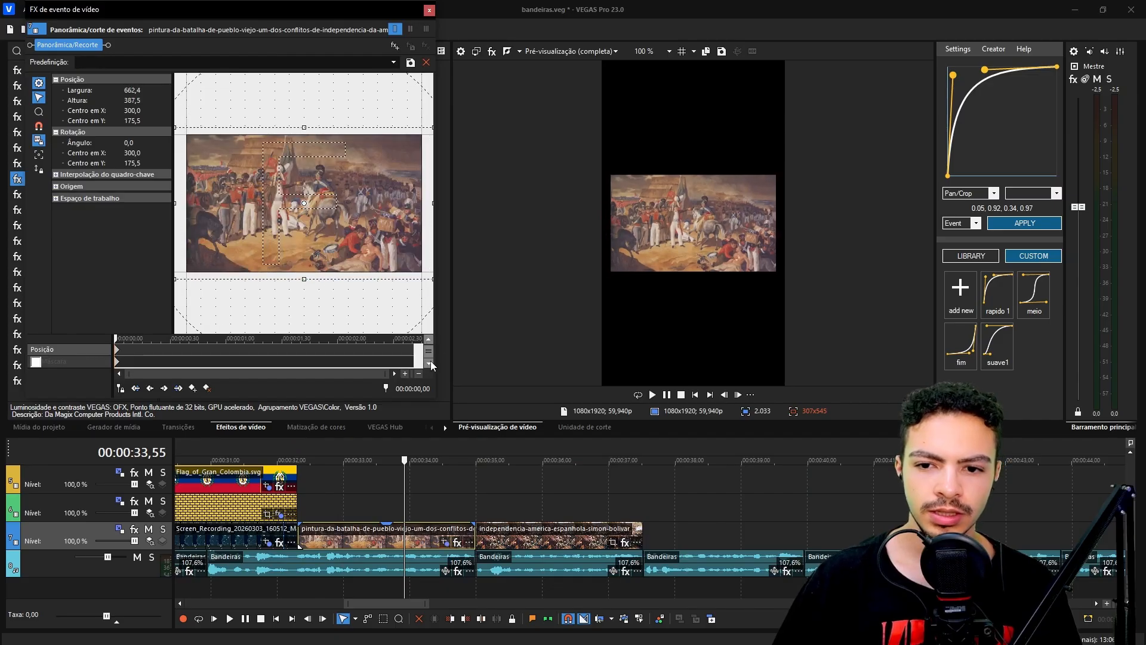
drag(411, 285, 423, 301)
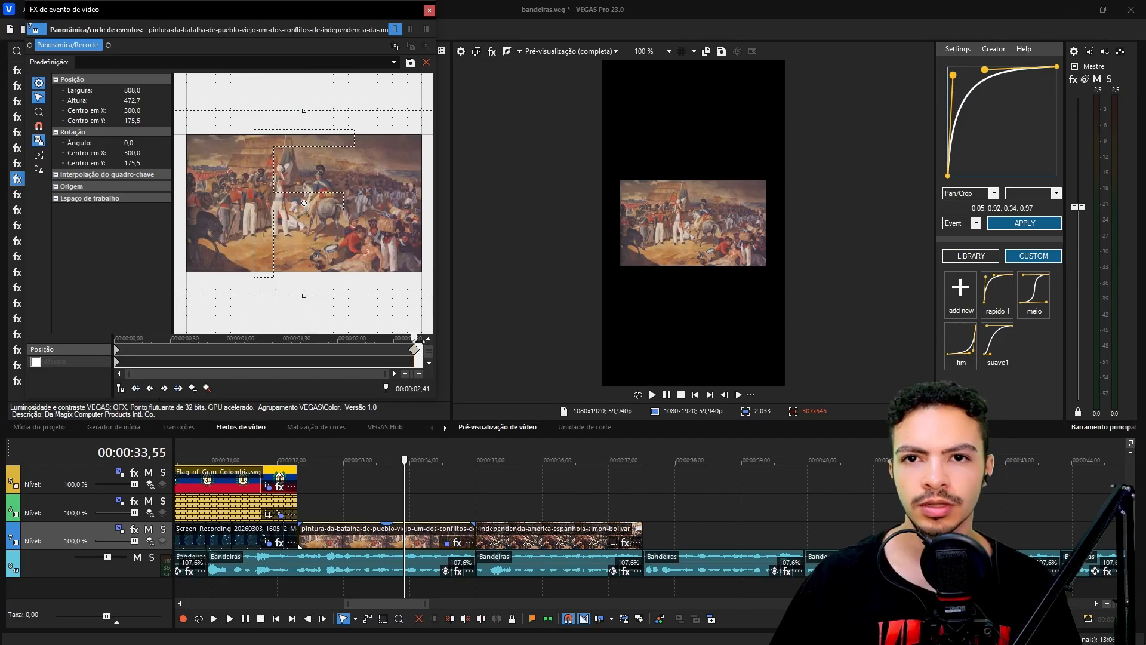
Enlarge the first painting's starting crop frame to about 922,3 by 539,6, and zoom out the second painting too
click(122, 349)
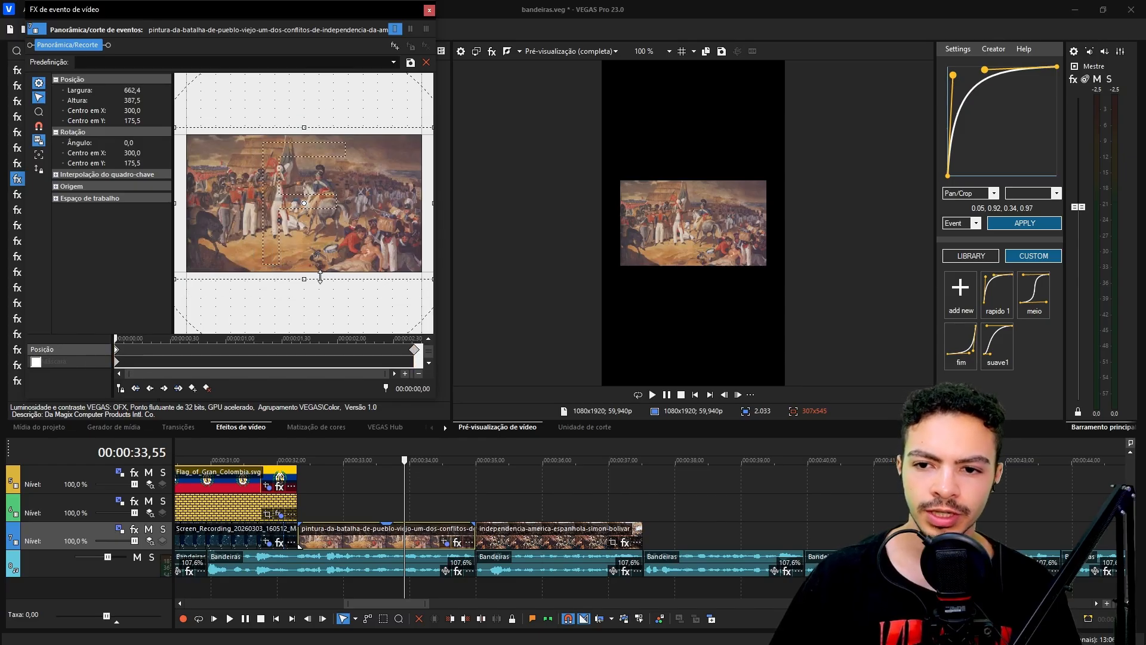
click(539, 538)
click(614, 542)
drag(318, 287, 336, 311)
drag(407, 309, 394, 300)
Preview the painting zoom, slightly reduce the crop frame, and close the pan/crop settings
click(411, 489)
key(space)
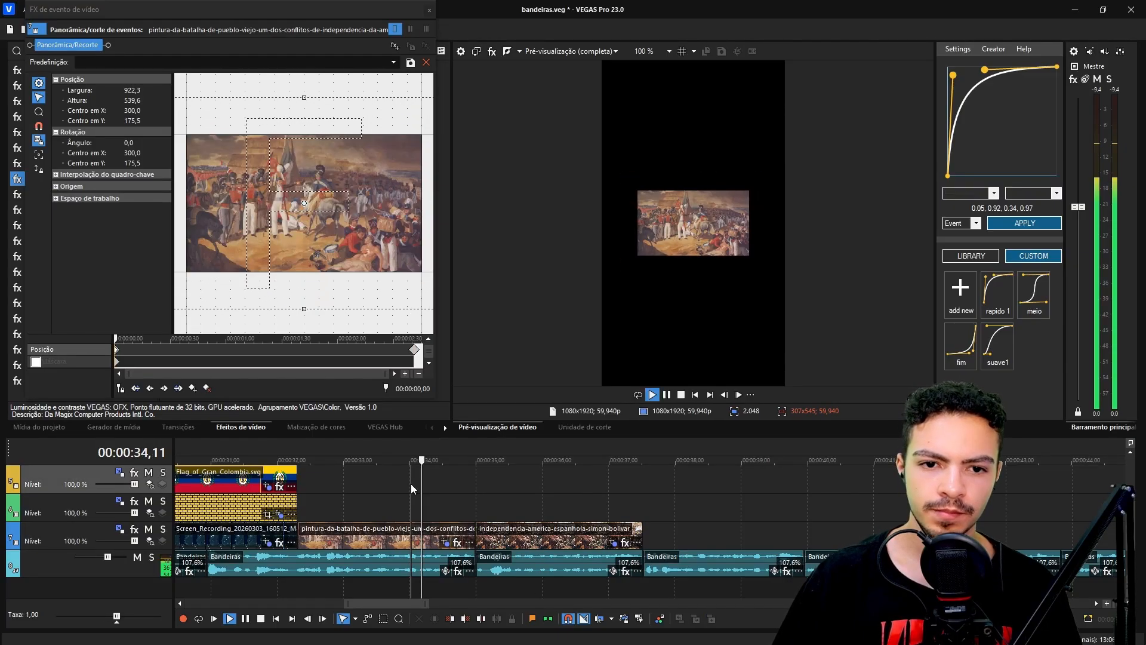
drag(364, 309, 365, 300)
click(430, 10)
key(space)
Duplicate both painting clips onto the track directly above them
click(534, 539)
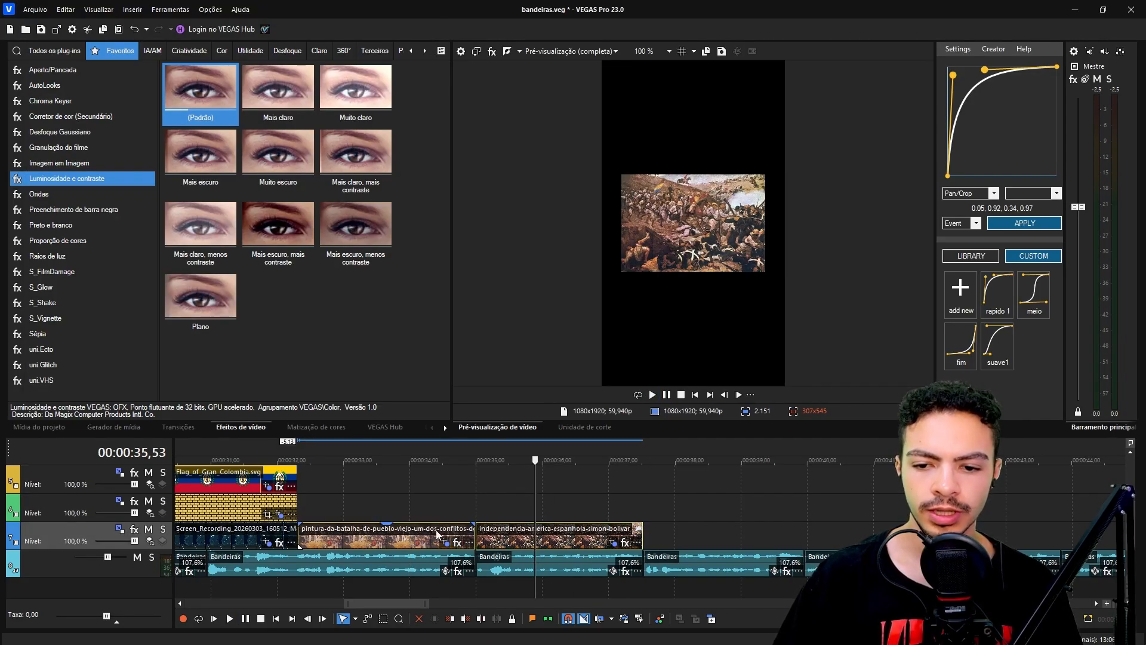
drag(412, 541, 412, 476)
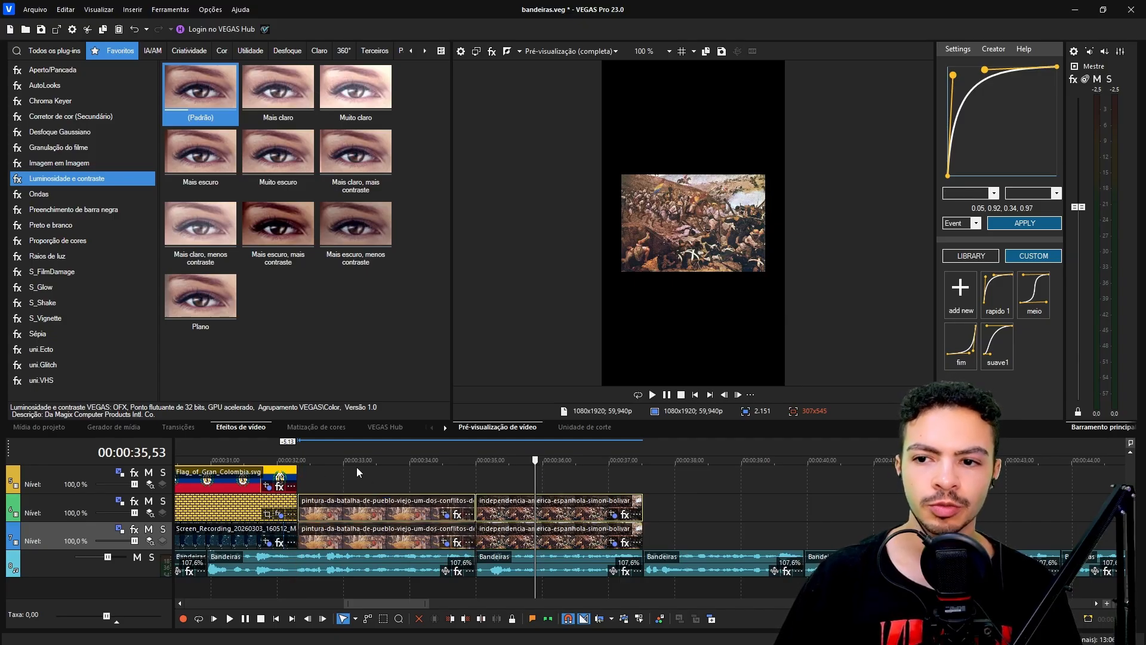
Apply the "video" preset of Preenchimento de barra negra to the lower copies of both paintings
click(379, 537)
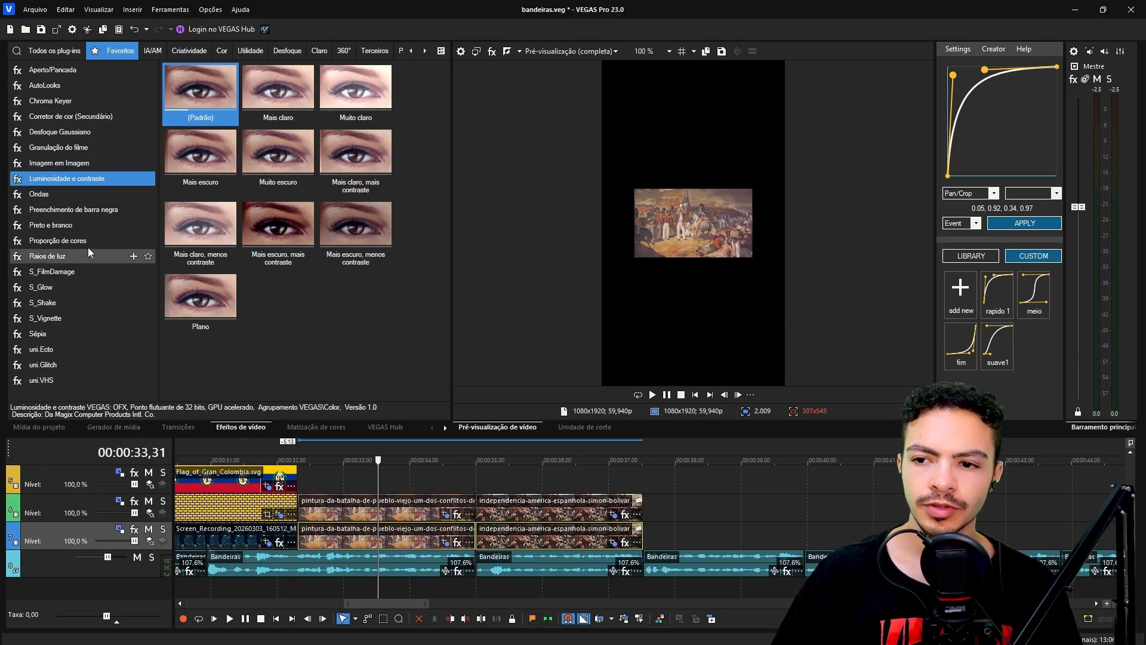
click(64, 210)
drag(201, 313, 440, 534)
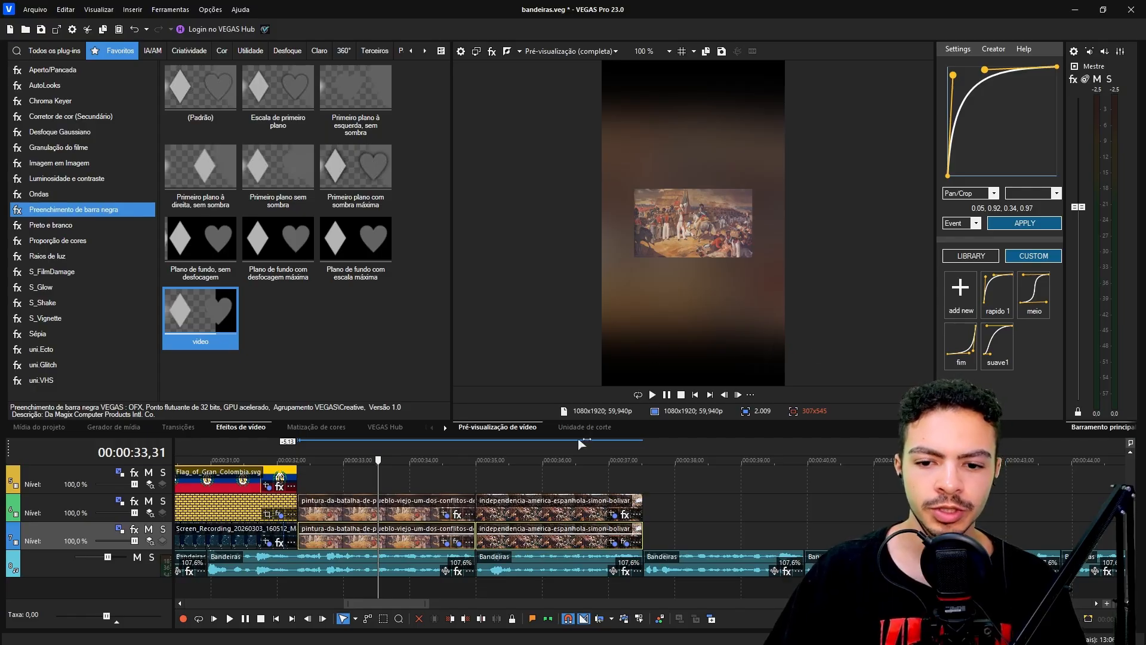
Set the background scale (Fundo, Escala) of the lower first painting's black bar fill to about 5,592
click(406, 533)
click(457, 542)
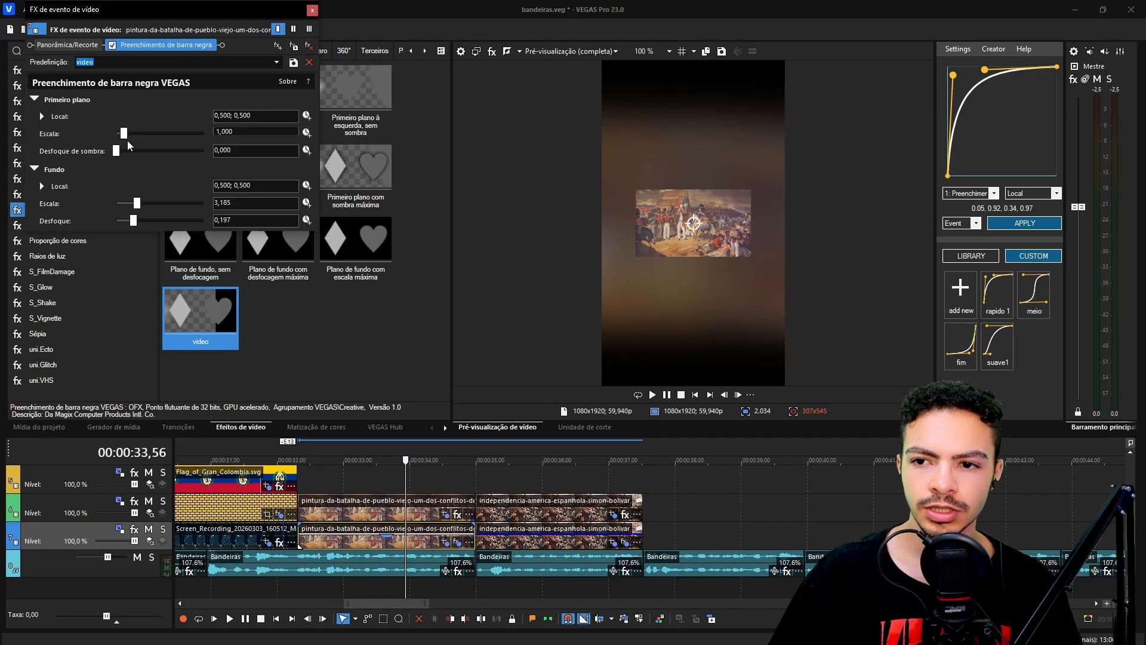
drag(141, 208, 166, 214)
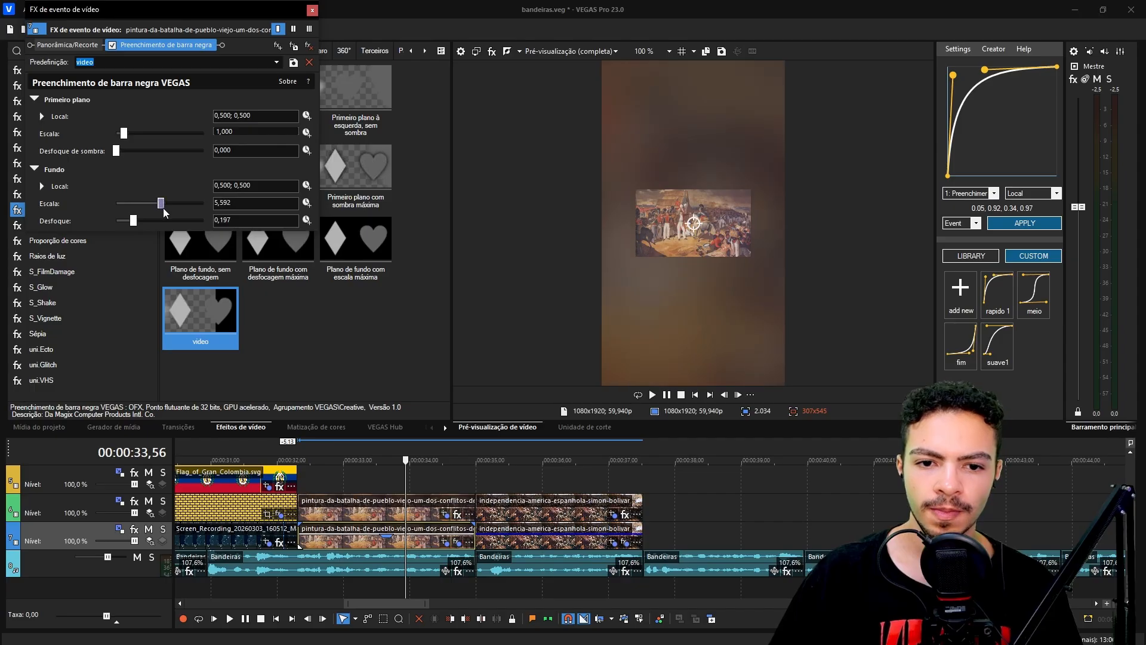
click(462, 478)
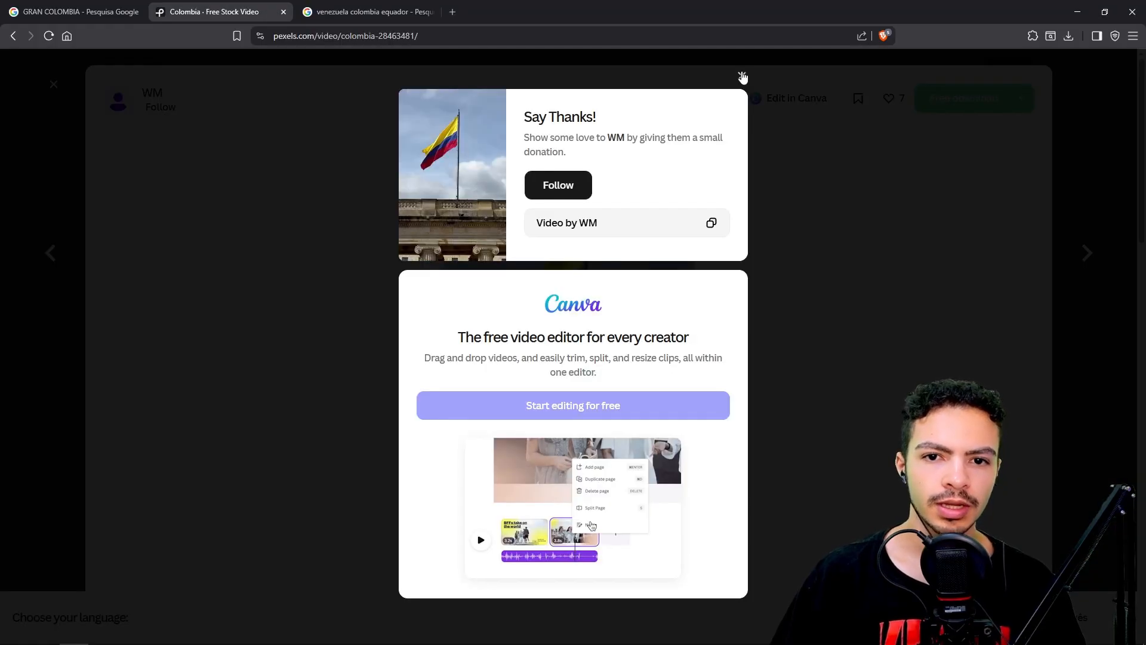
In the browser, leave the Colombia flag video on Pexels and search for vertical videos of "venezuela"
click(742, 77)
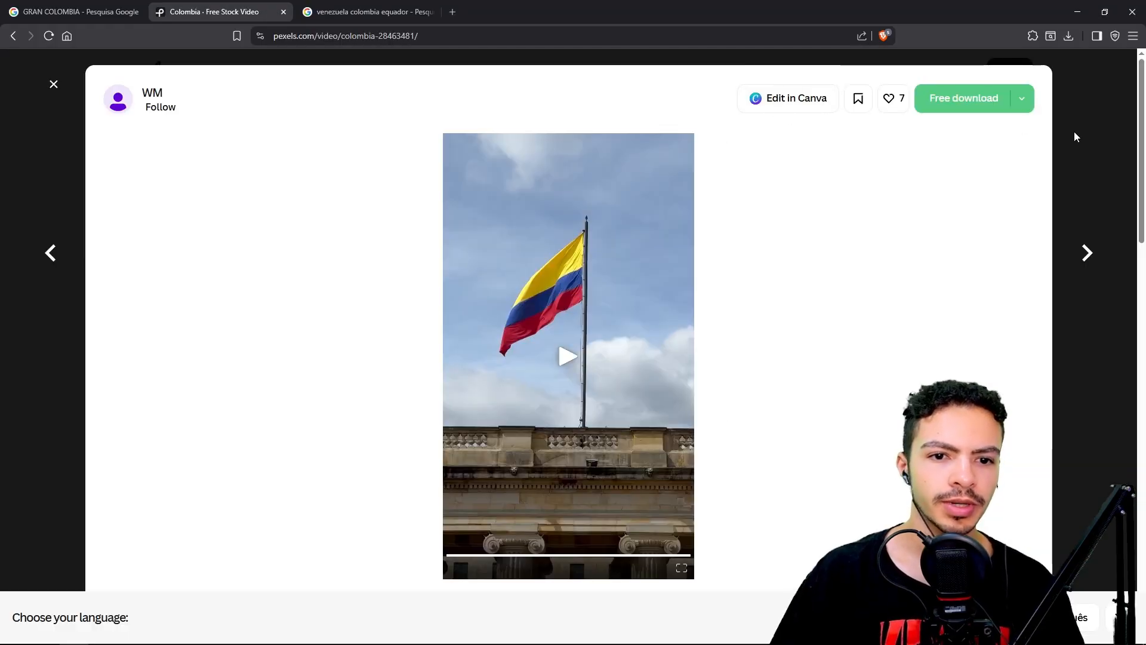
click(1112, 119)
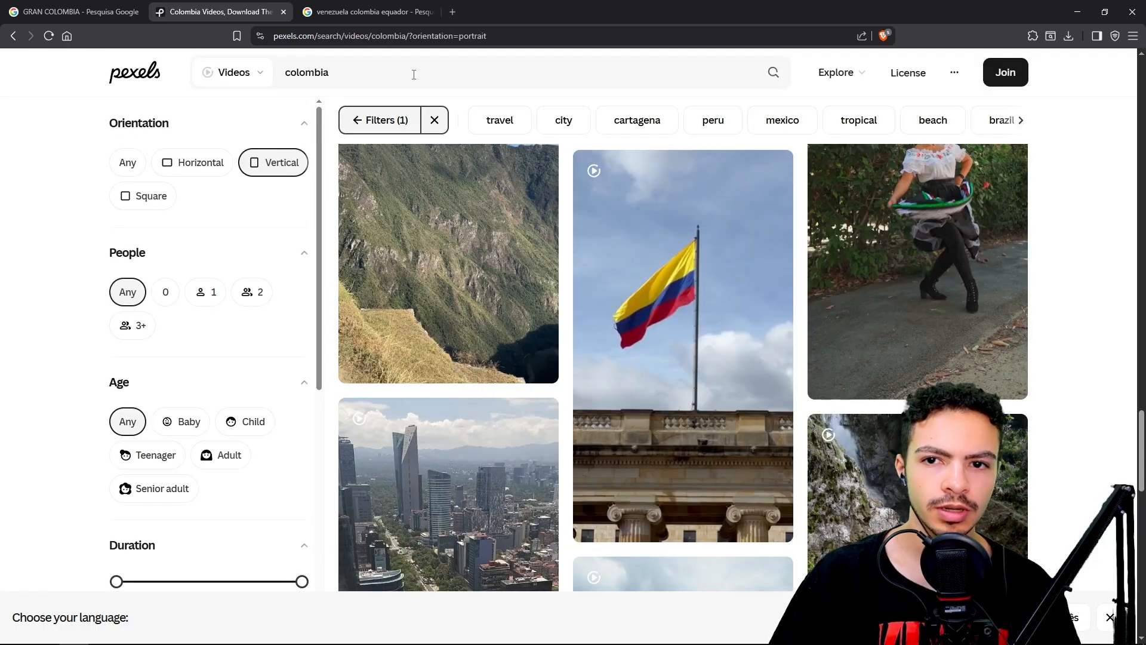
click(344, 70)
text(venezuela)
key(Return)
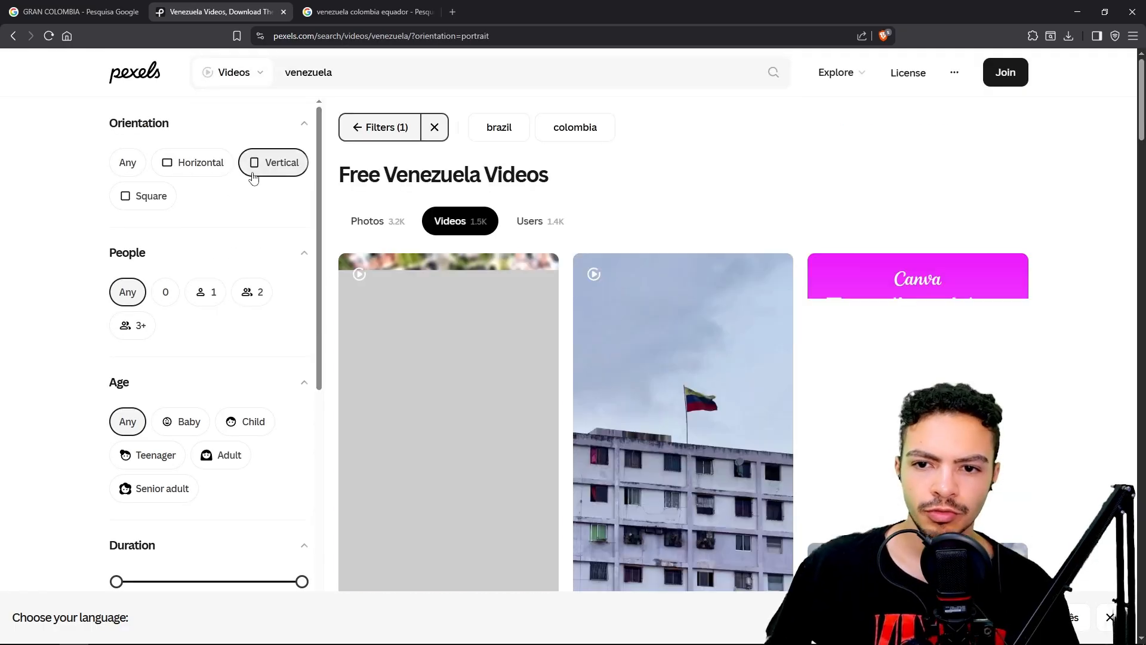
scroll(653, 266, down, 15)
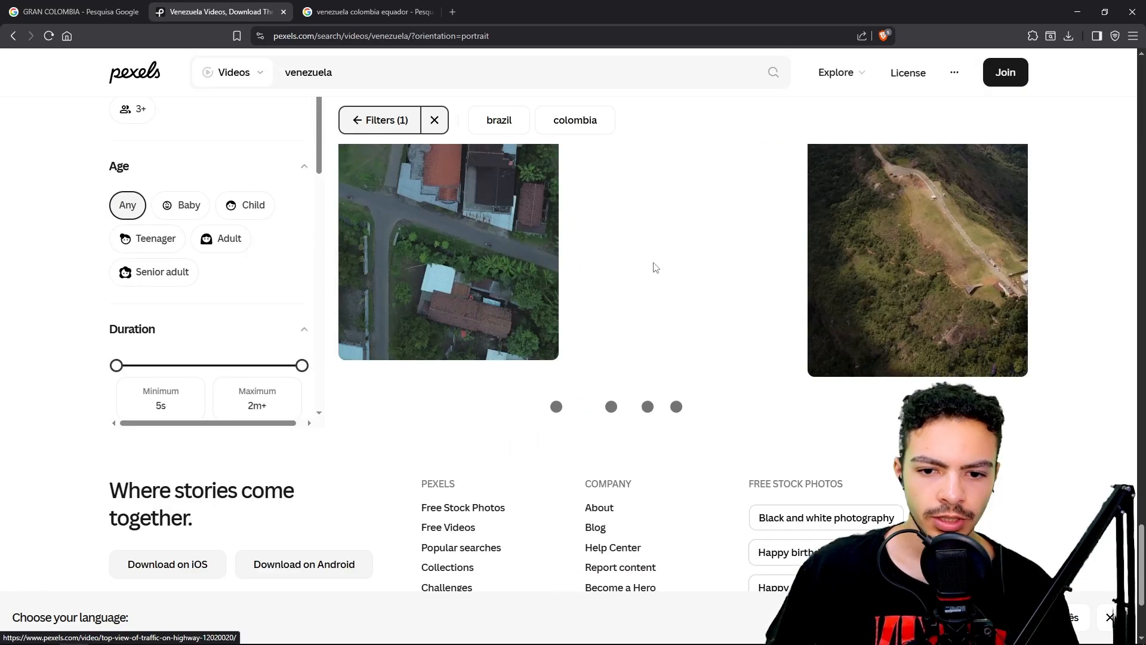
Refine the Pexels video search to "venezuela flag"
click(331, 78)
text(flag)
key(Return)
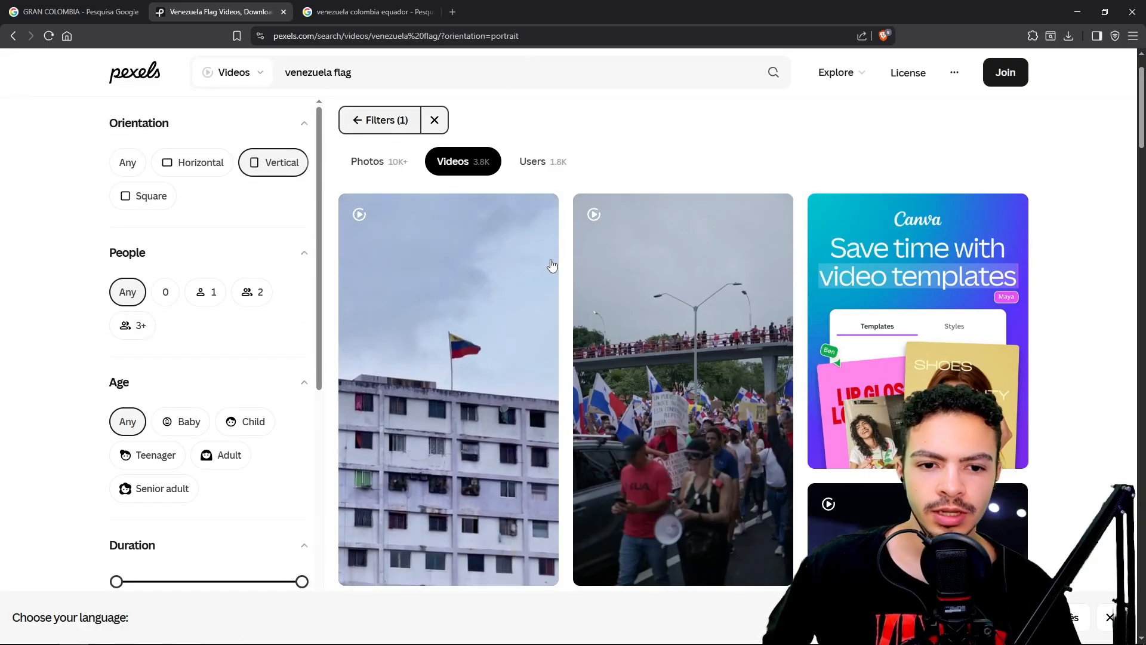
Look through the vertical video results for a clip of the Venezuelan flag
mouse_move(455, 387)
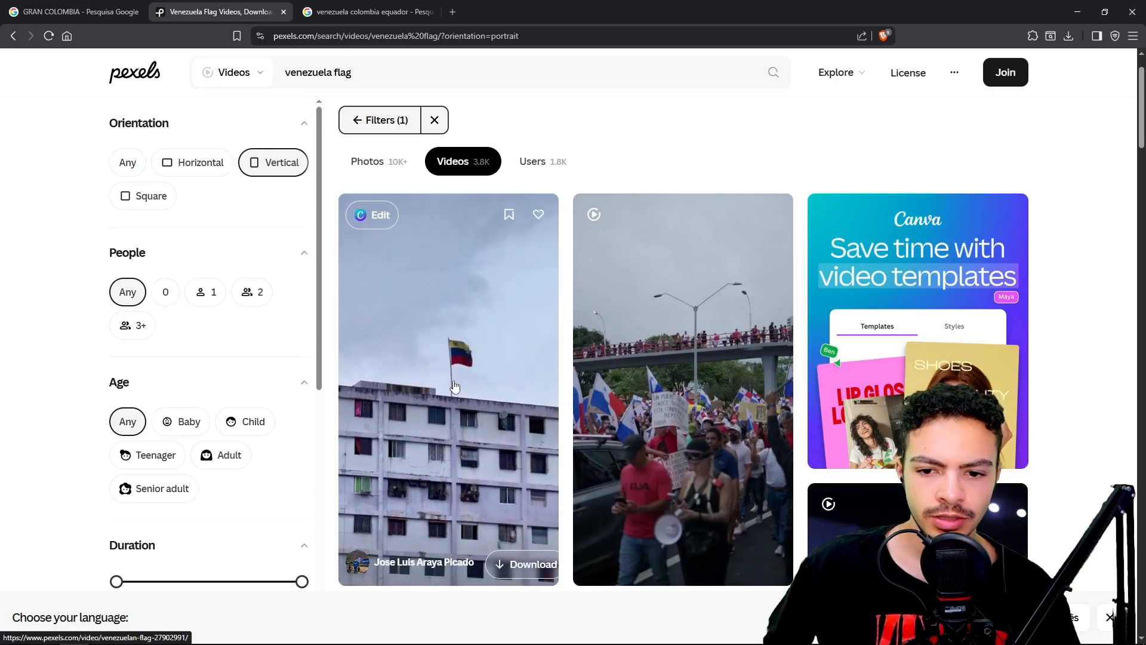
scroll(455, 387, down, 2)
scroll(442, 367, down, 4)
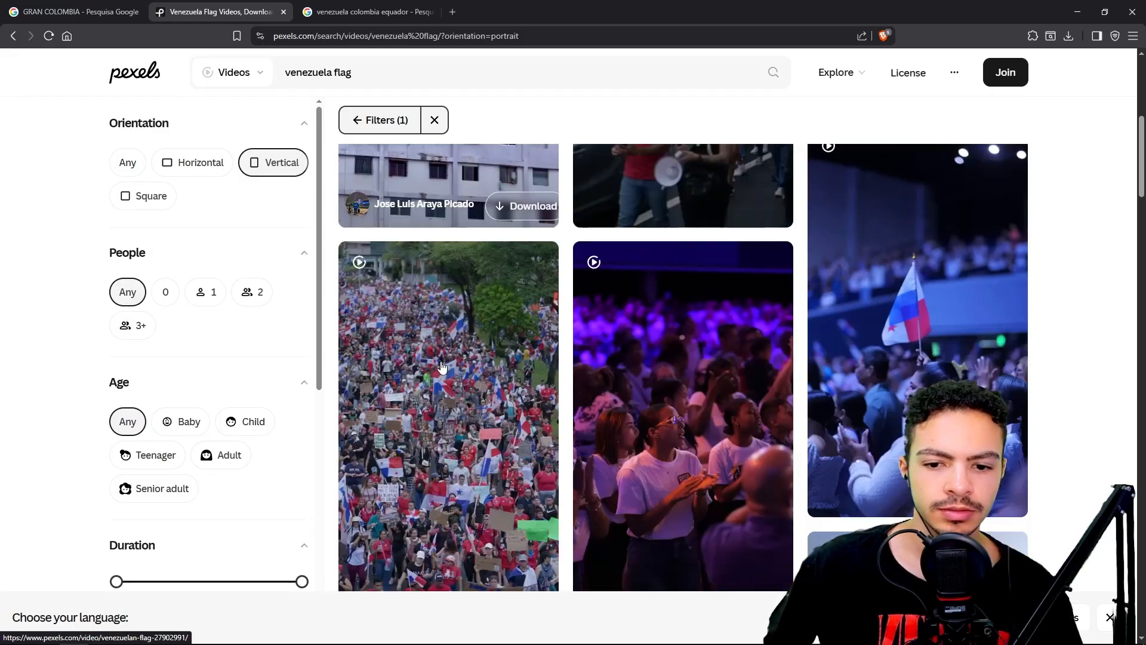
scroll(441, 366, down, 4)
scroll(723, 357, down, 5)
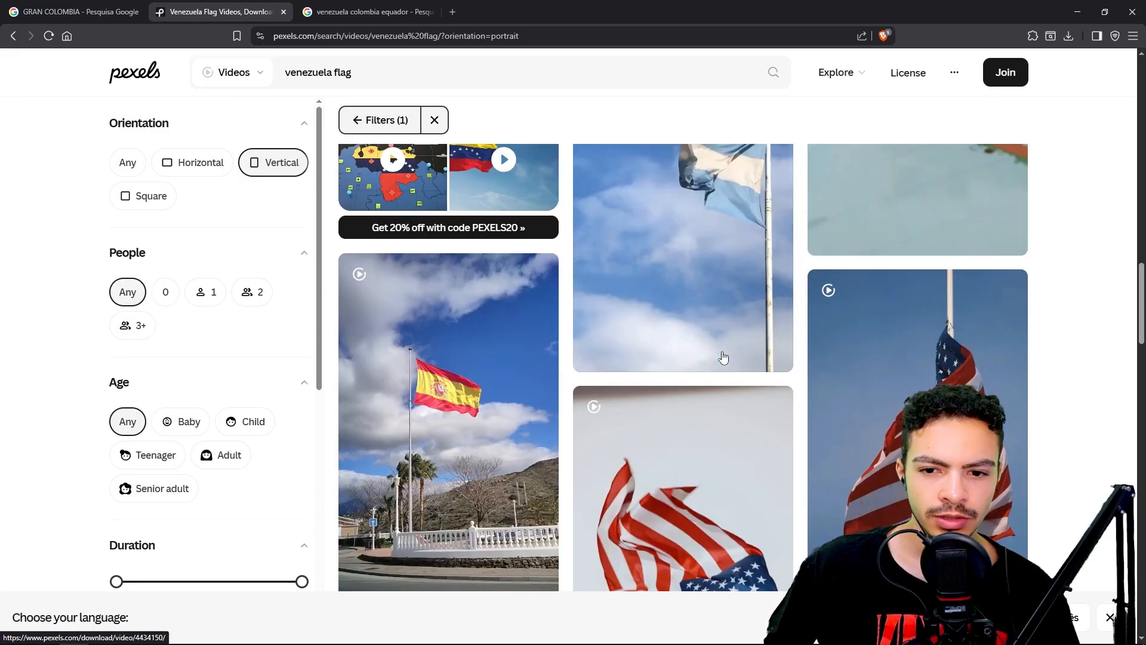
scroll(524, 365, down, 15)
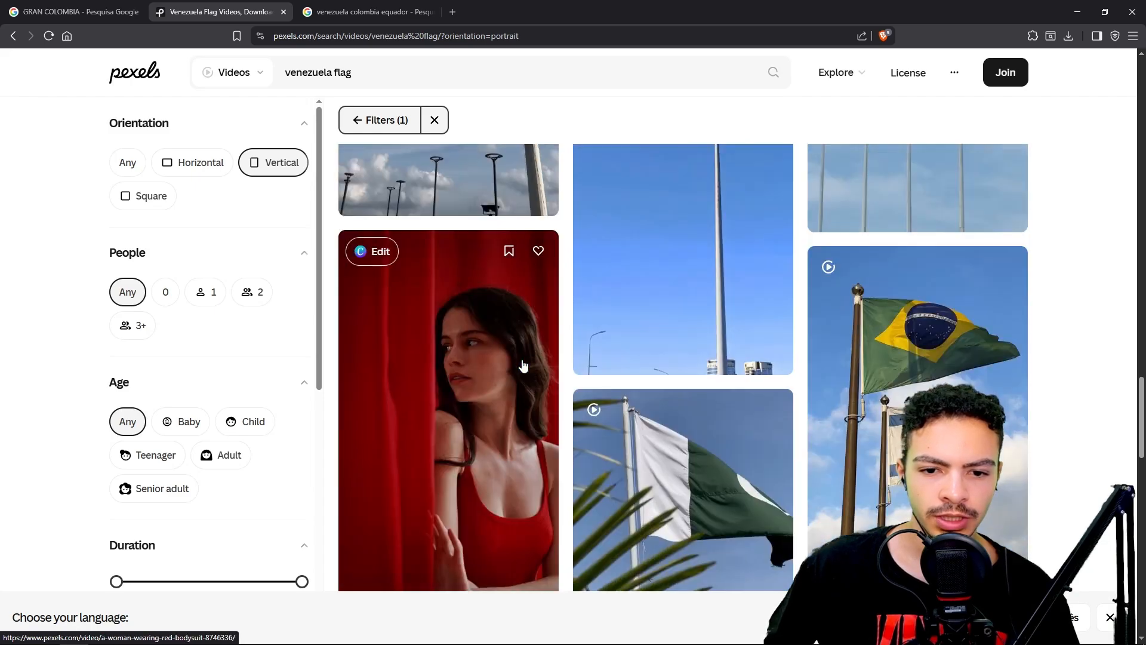
scroll(836, 269, down, 6)
scroll(722, 268, up, 3)
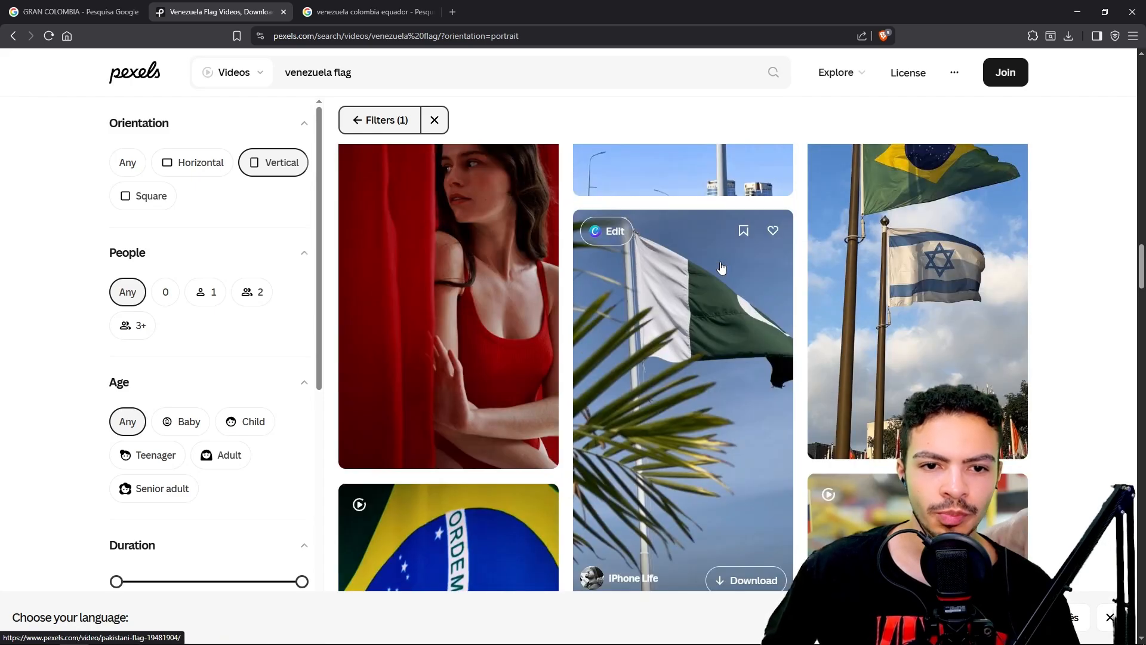
Open the clip of the Venezuelan flag flying over an apartment building and download it in Full HD 1080x1920
drag(1142, 255, 1143, 78)
scroll(455, 347, down, 2)
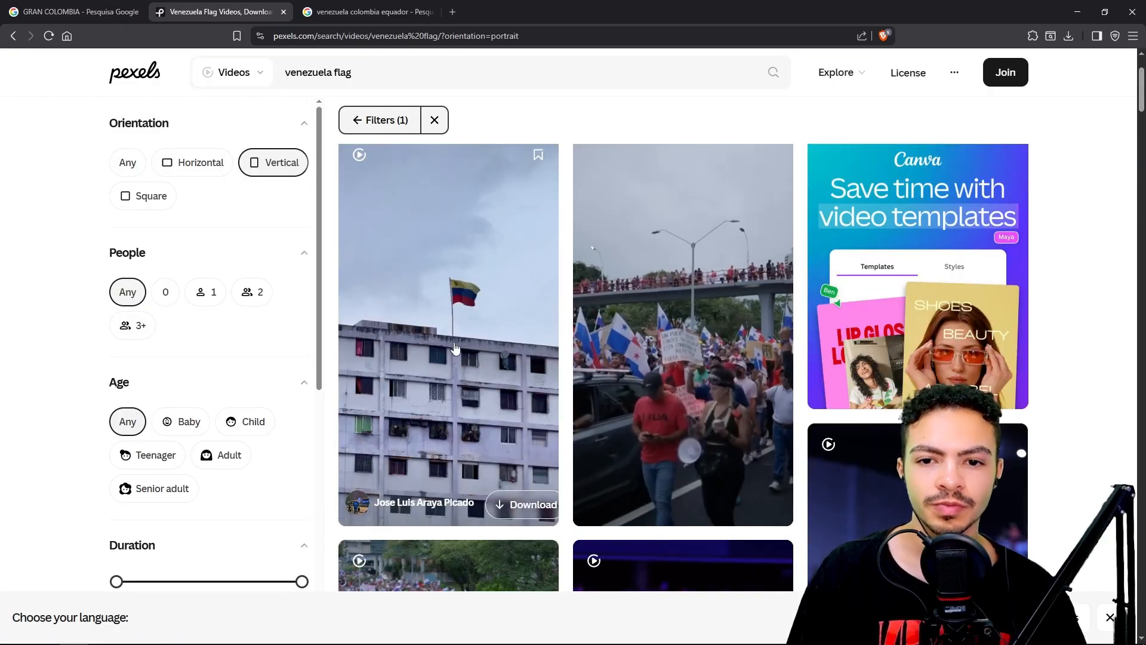
click(455, 347)
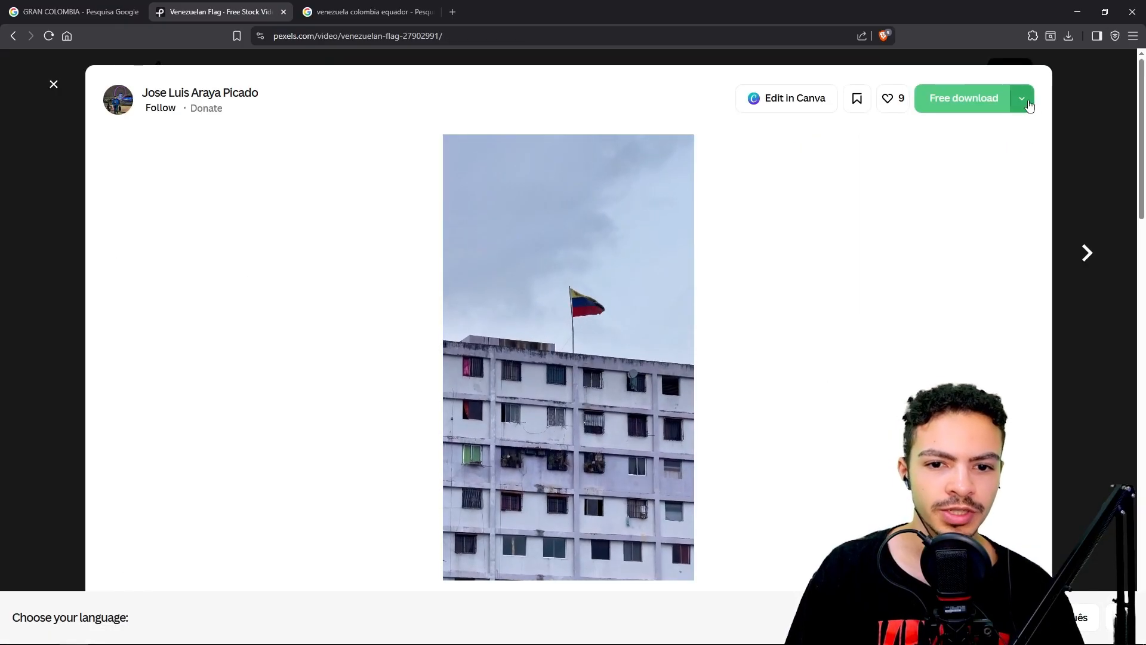
click(1022, 98)
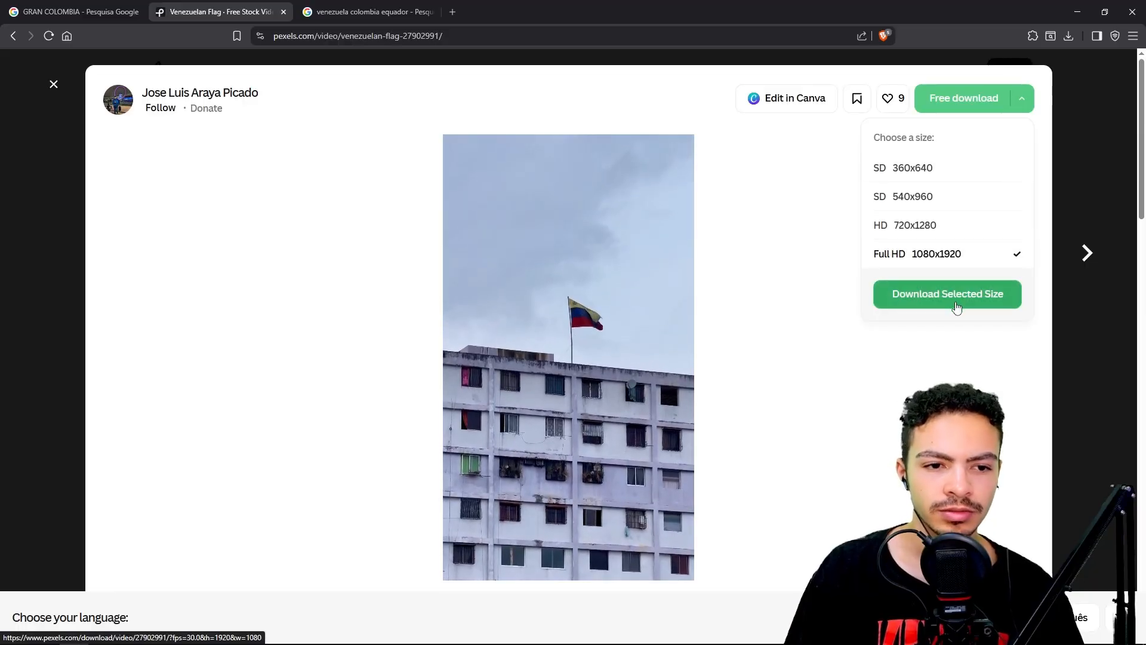
click(954, 296)
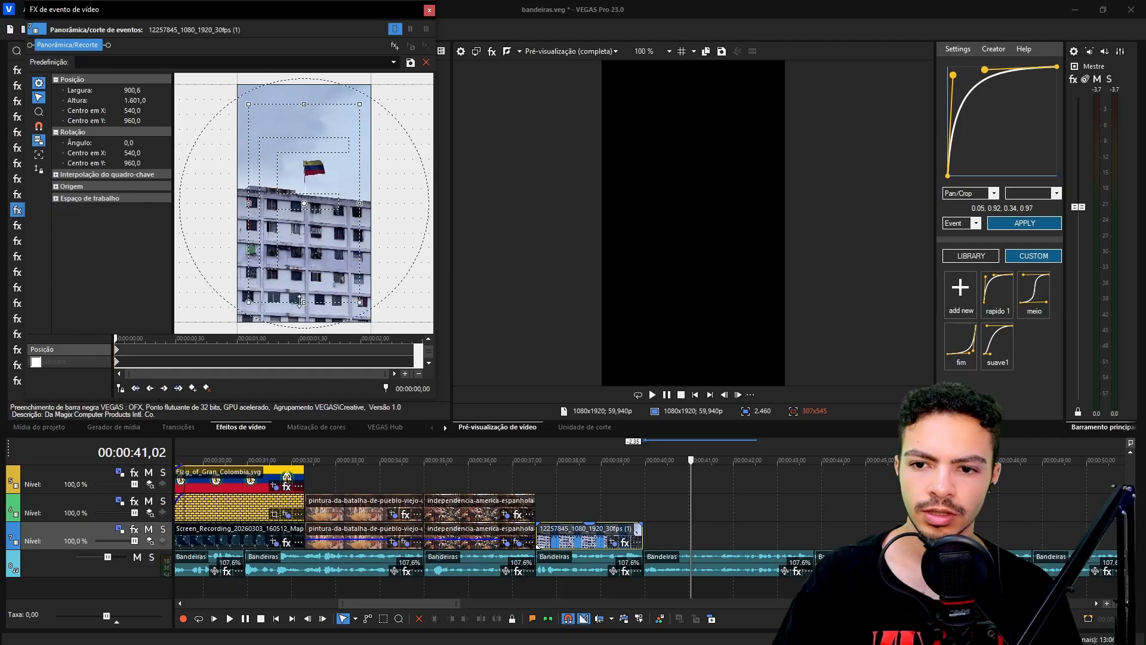
Crop the Venezuelan flag clip around the flag with a frame about 691,6 by 1.229,4, centred at X 552,1 and Y 795,7
drag(300, 302, 305, 263)
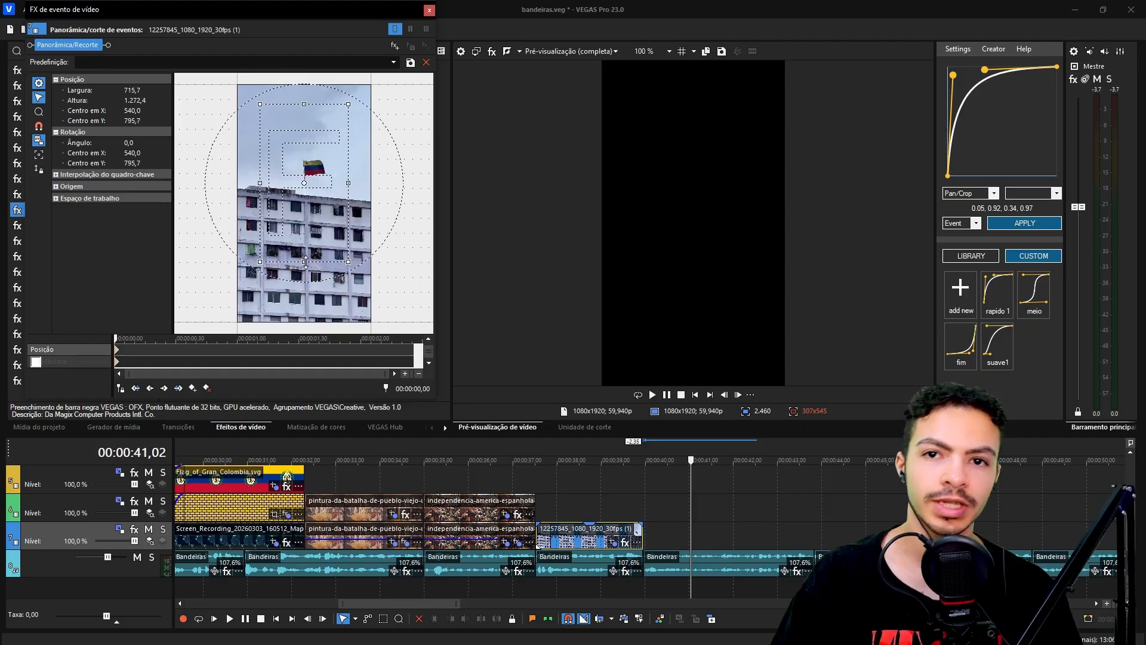
drag(261, 218, 270, 217)
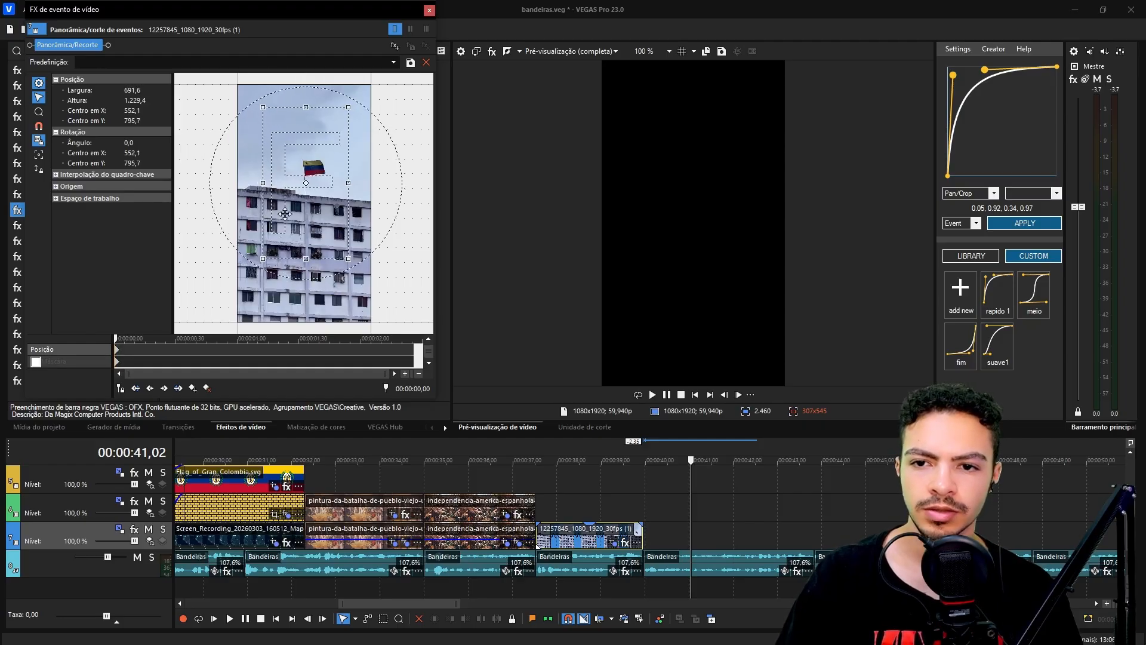
click(533, 446)
key(space)
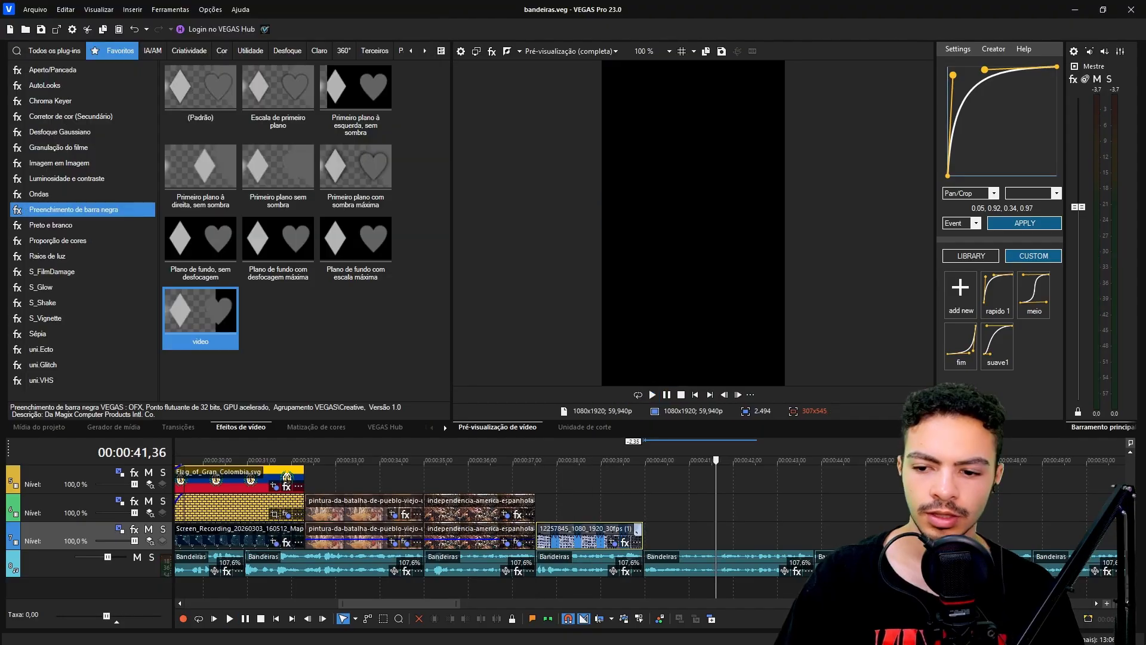
Switch to the Pexels page in the browser, close the thank-you pop-up and search the vertical videos for "equador flag"
key(super)
click(81, 635)
click(242, 13)
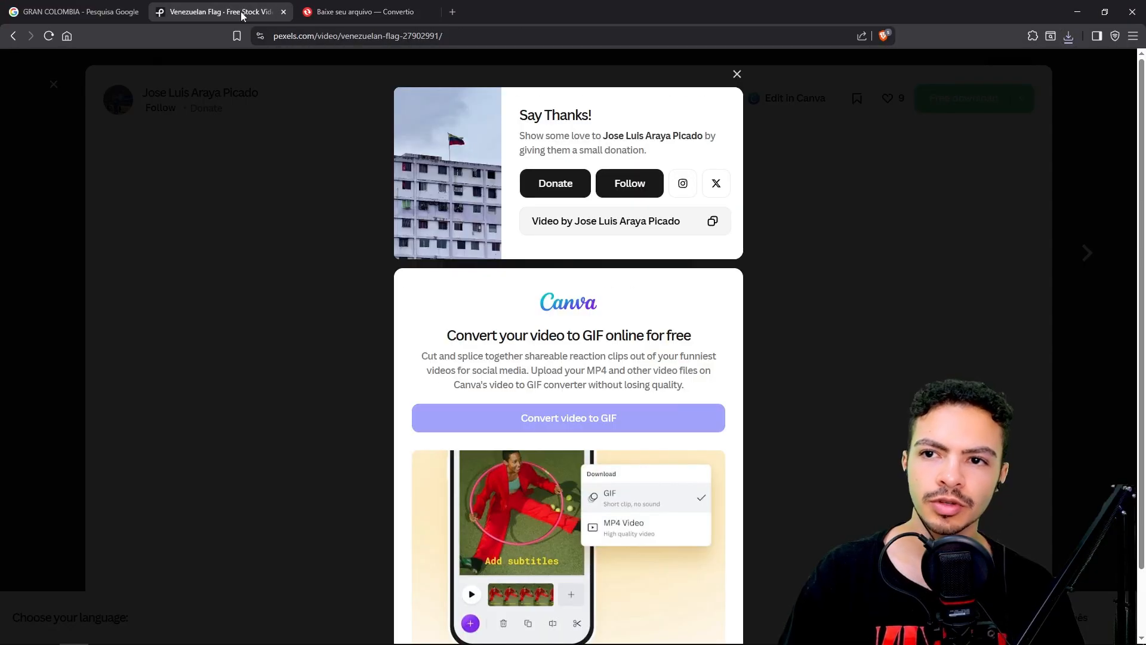
click(835, 115)
click(1082, 129)
click(392, 68)
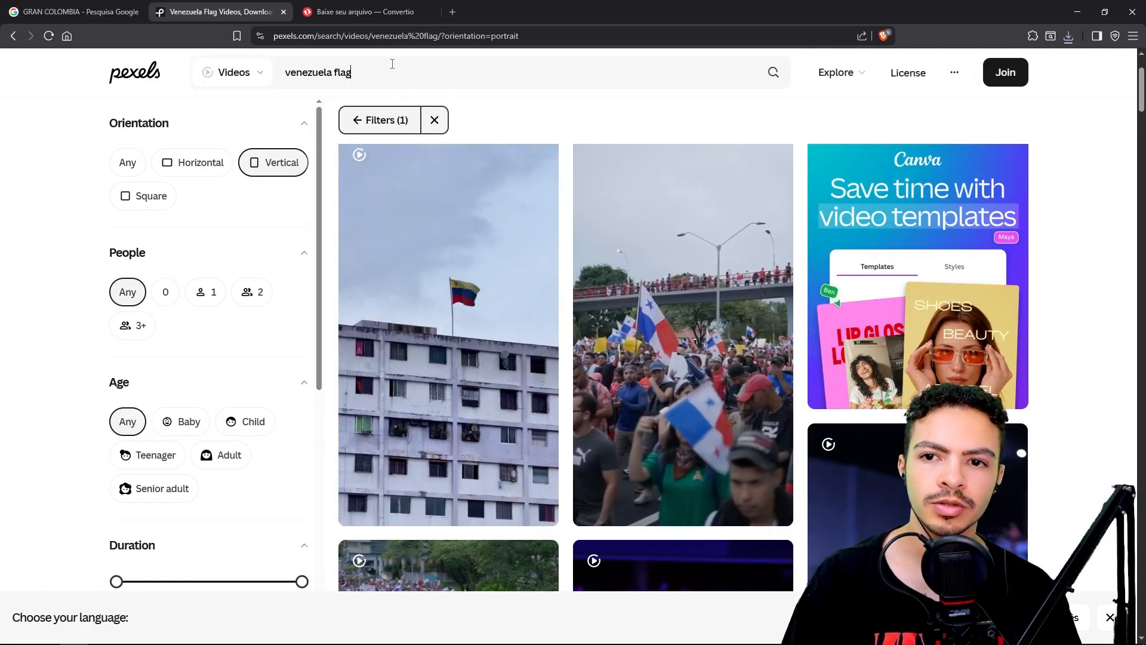
drag(335, 72, 185, 79)
text(equador)
key(Return)
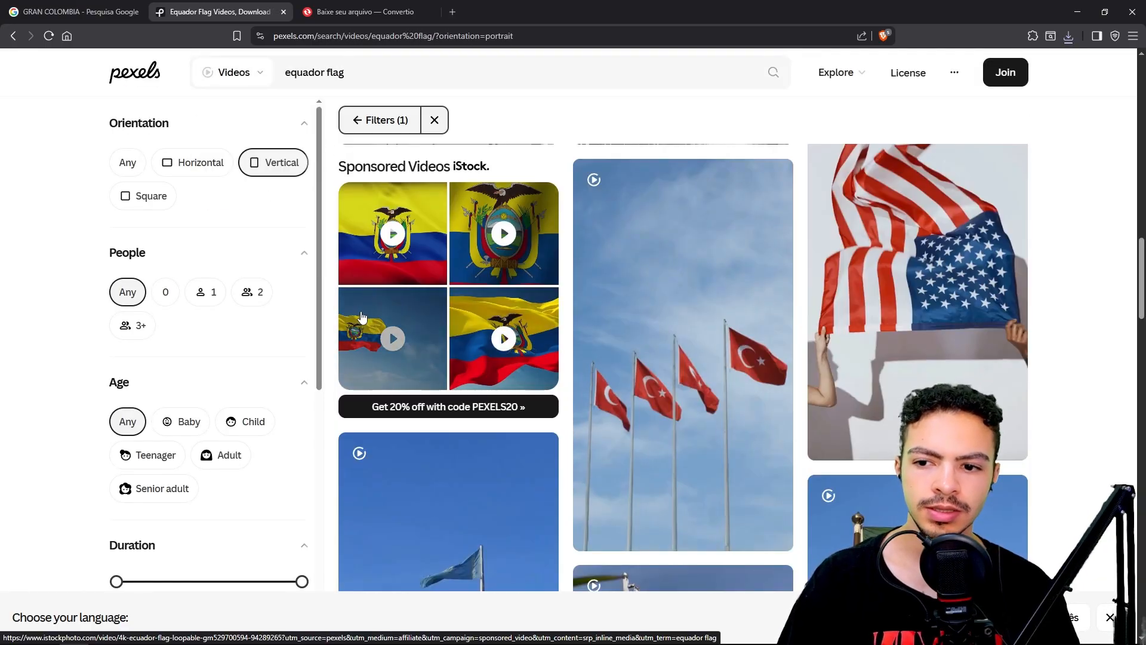
Open the clip of the Colombian flag flying above a stone balustrade and download it in Full HD 1080x1920
scroll(362, 317, down, 10)
scroll(361, 316, down, 5)
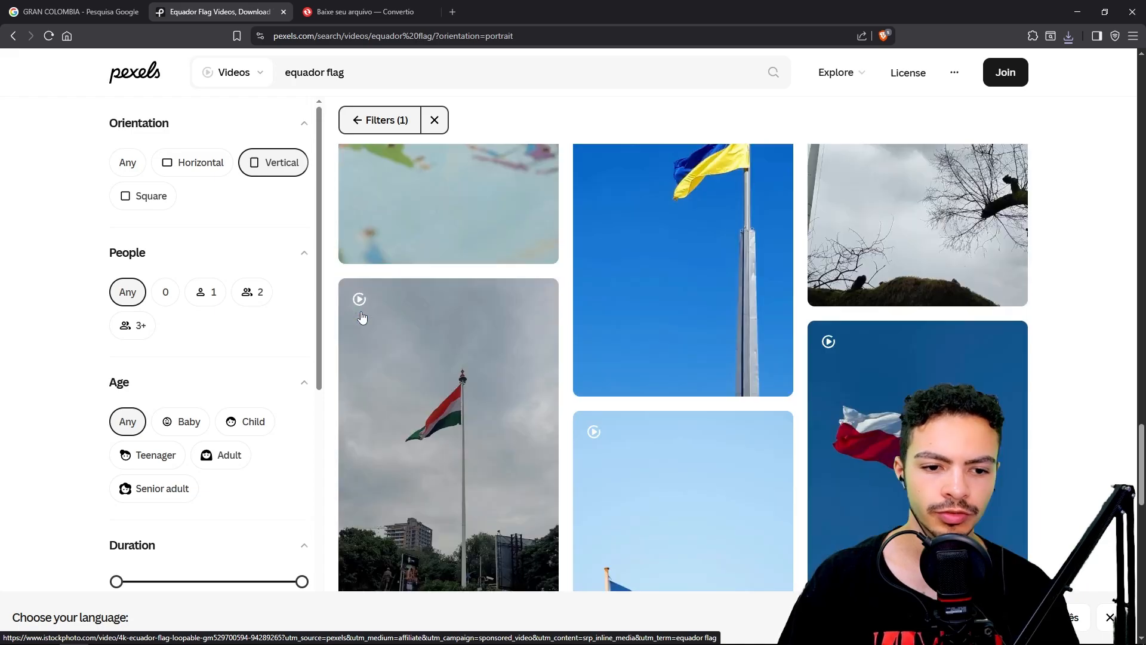
click(361, 316)
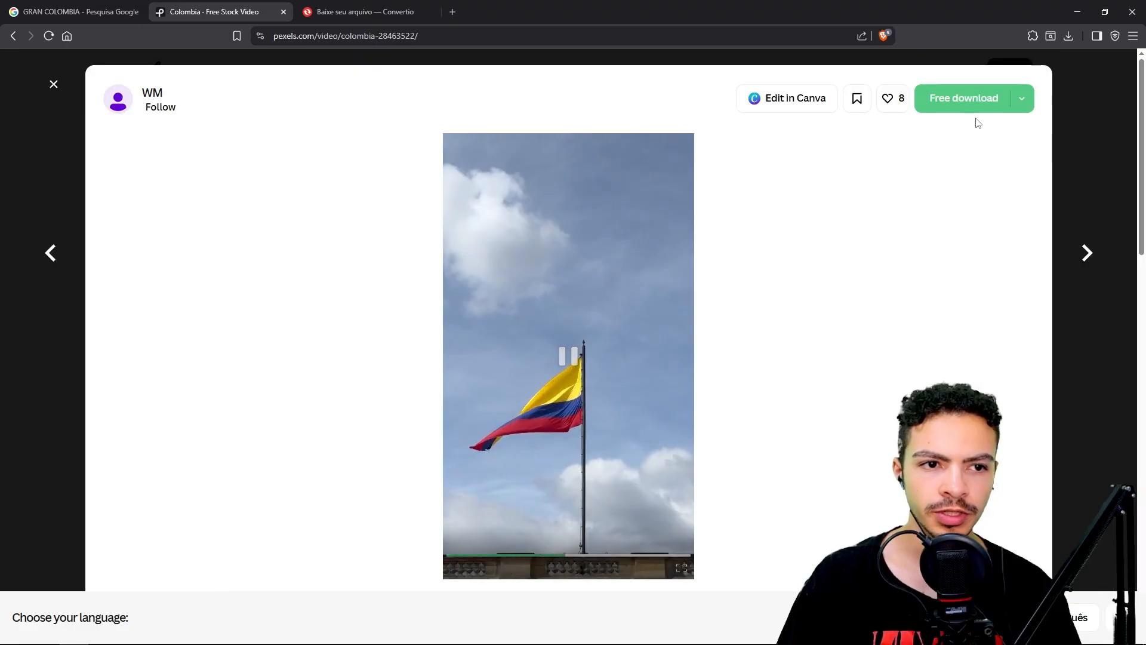
click(1022, 99)
click(936, 261)
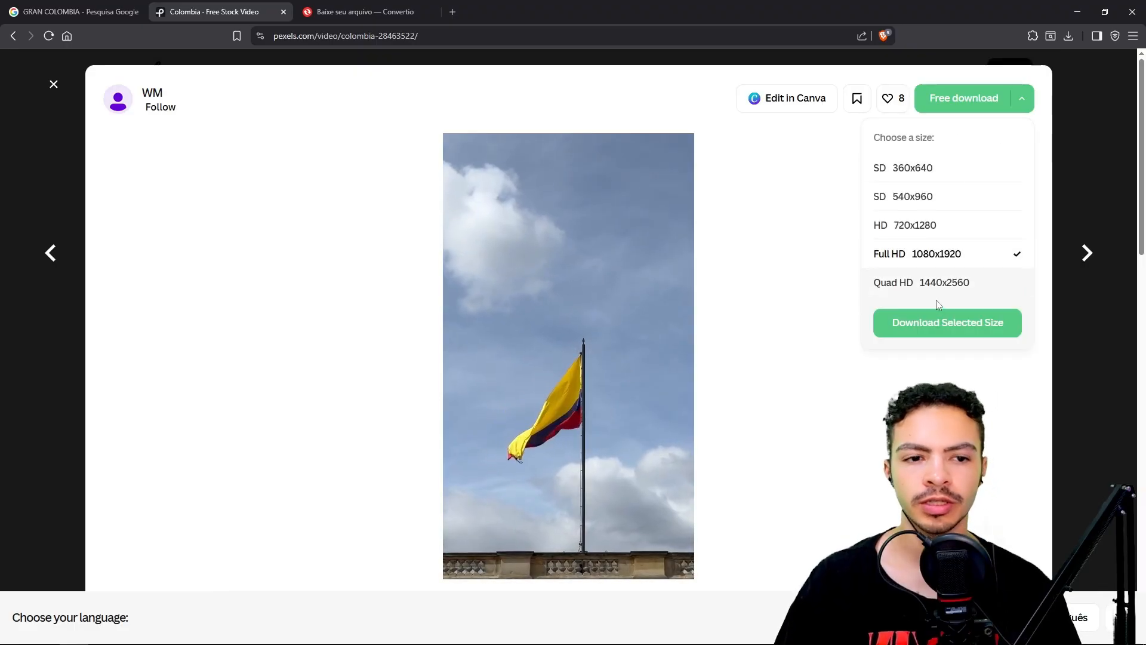
click(942, 321)
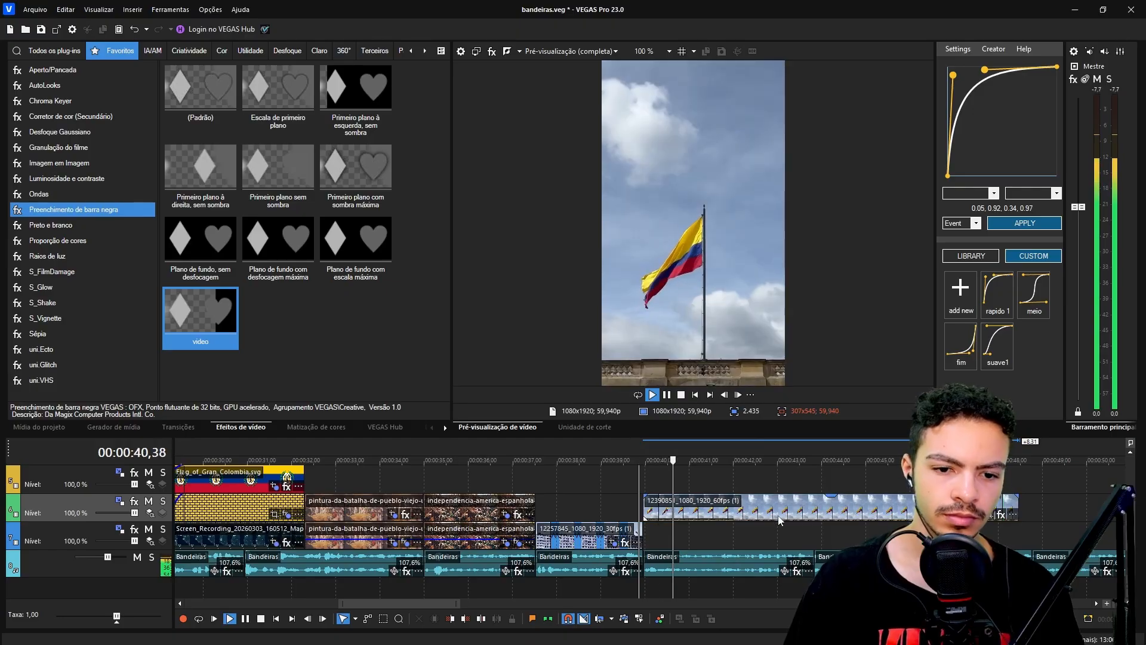
In VEGAS Pro, trim the Colombian flag clip to the end of its narration segment and tighten its crop frame around the flag
click(828, 517)
scroll(617, 515, down, 3)
click(624, 514)
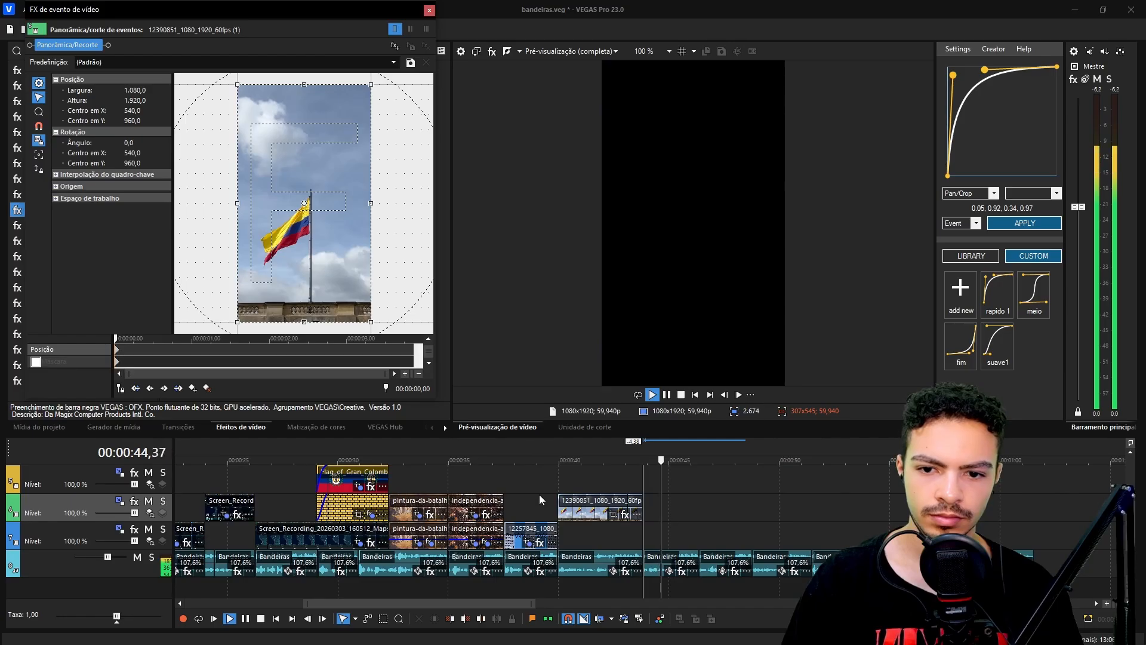
drag(367, 83, 347, 106)
right_click(275, 159)
click(294, 169)
drag(370, 84, 352, 117)
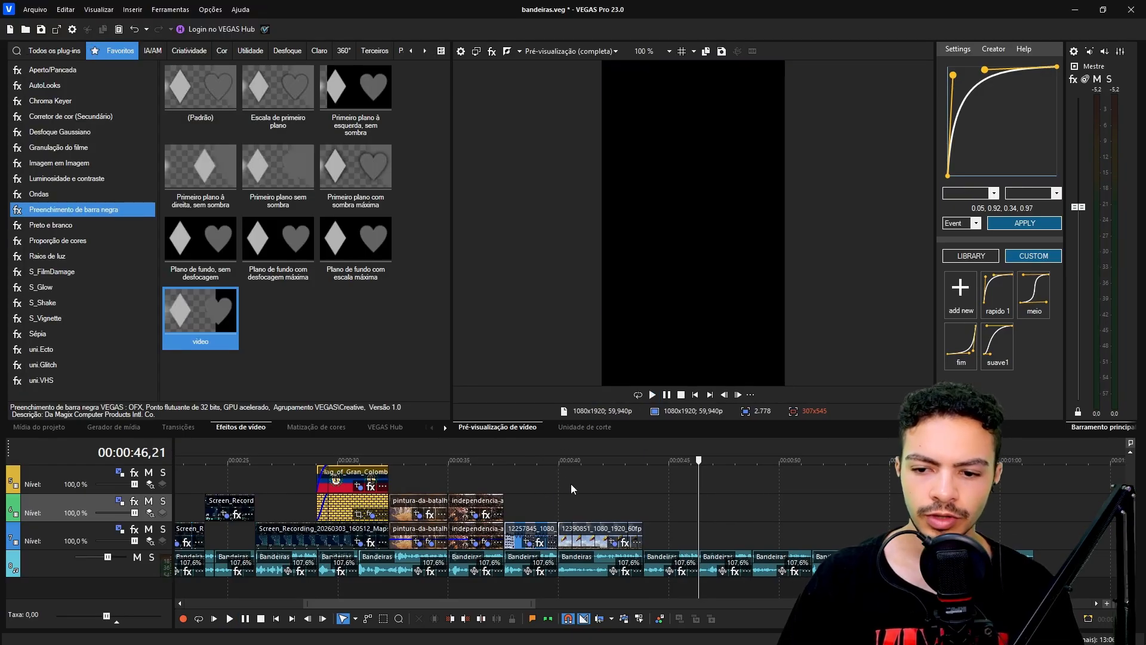
Switch to the browser and search Google Images for "ecuador wallpaper", refining the query to "ecuador wallpaper flag"
key(super)
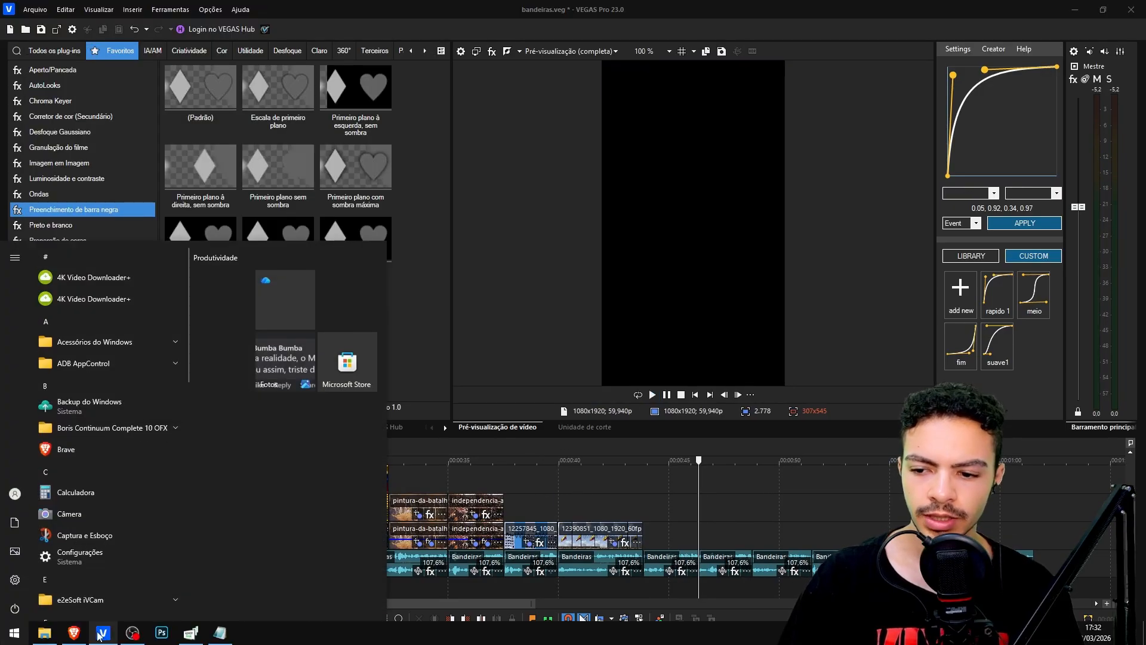
click(75, 633)
click(497, 35)
text(ecua)
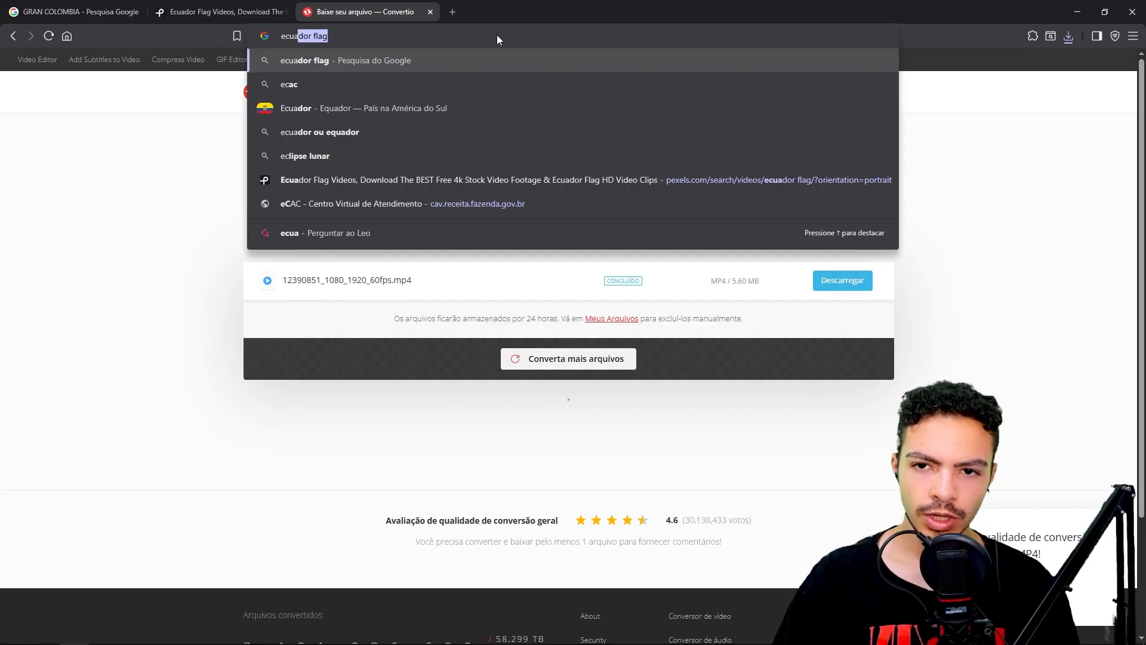
text(dor wallpaper)
key(Return)
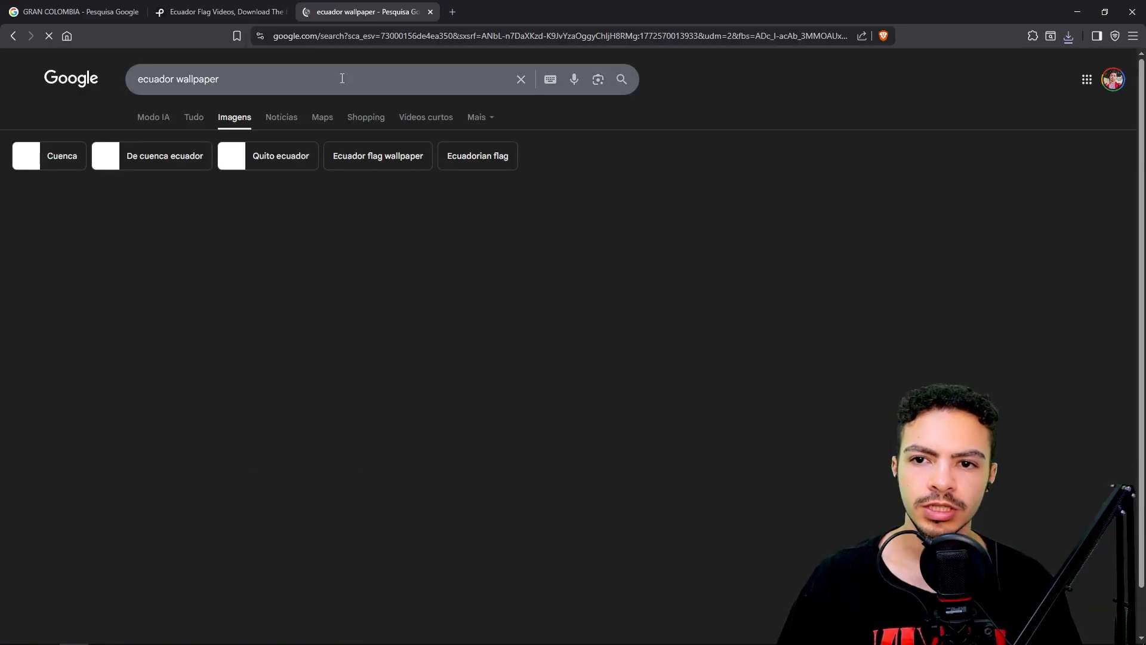
click(342, 78)
text(flag)
key(Return)
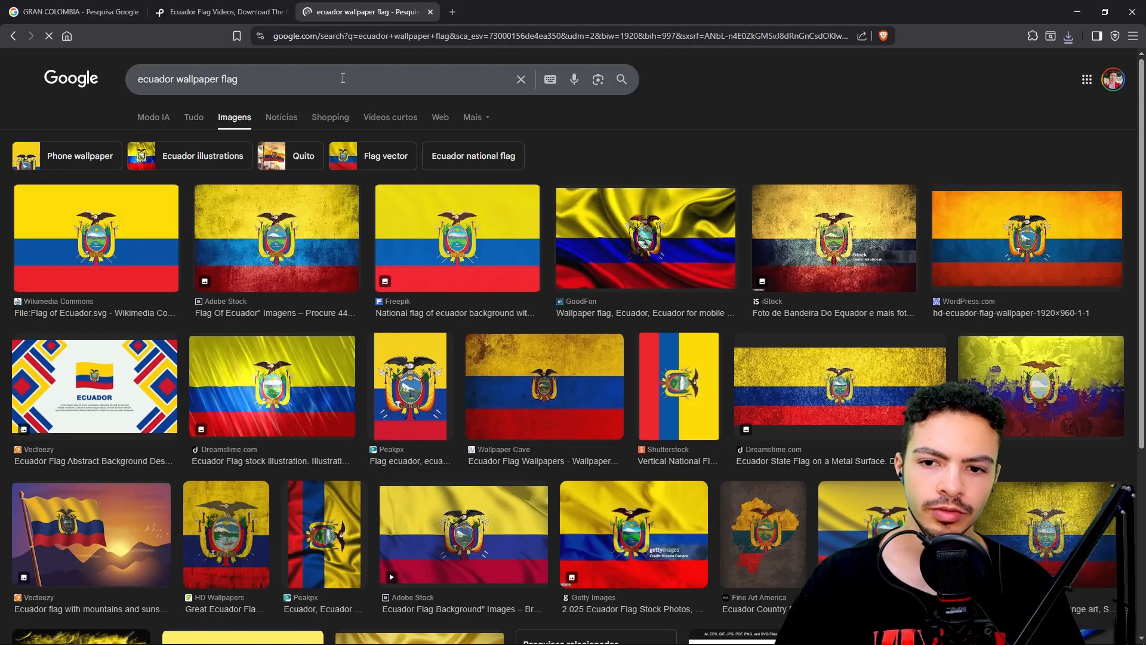
Preview the Peakpx wallpaper of the rotated, waving Ecuador flag, close it and browse further image results
click(324, 534)
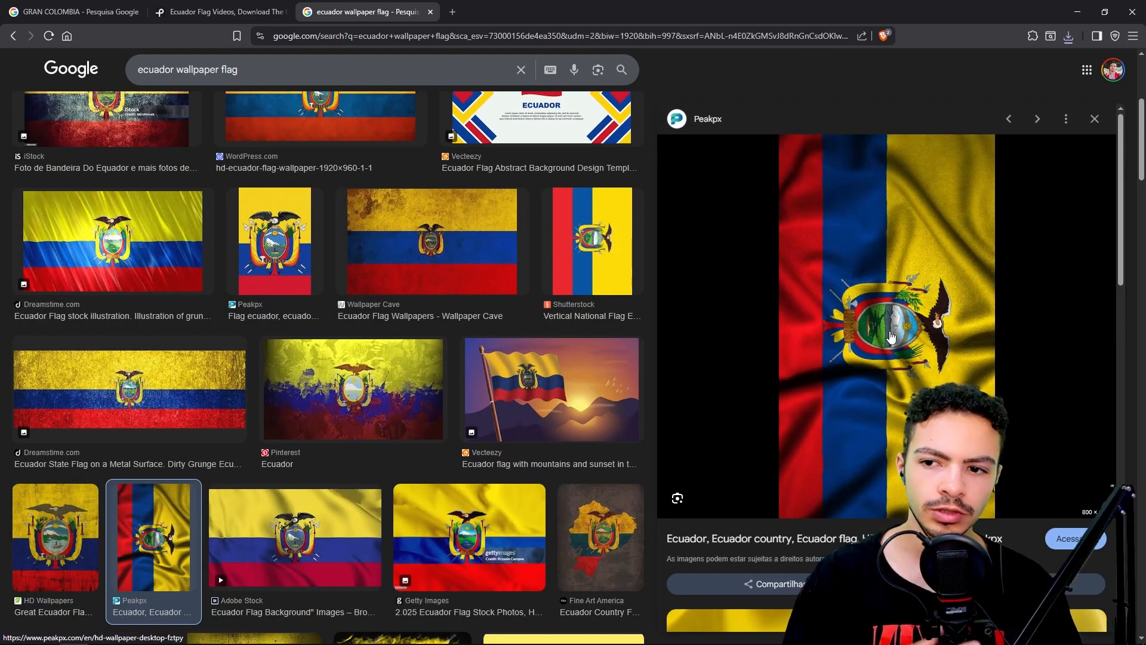
scroll(891, 337, down, 4)
scroll(918, 342, up, 4)
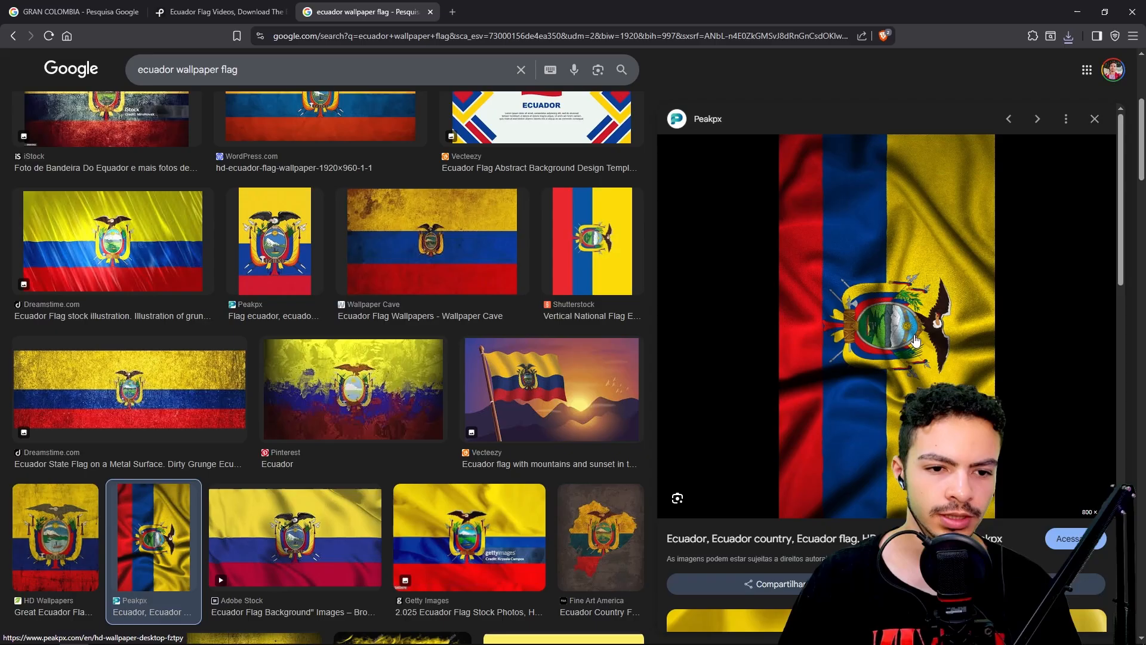
click(1094, 120)
scroll(492, 398, down, 10)
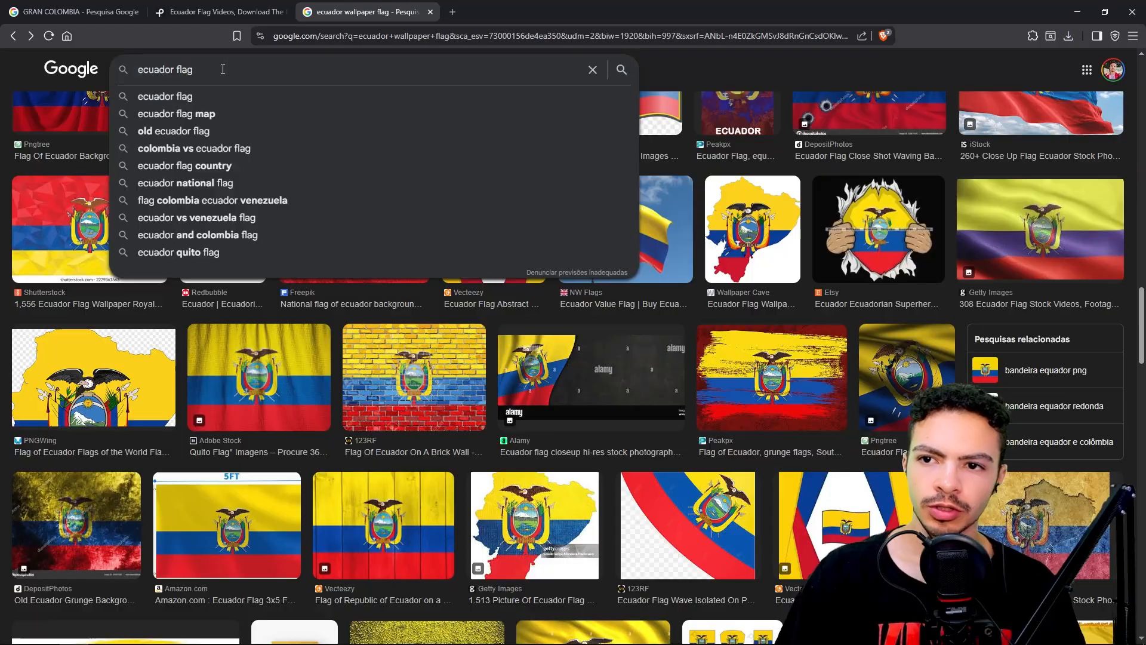
Search the images for "ecuador flag mobile" and preview the Etsy phone case and the vertical Peakpx flag wallpaper
text(mobile)
key(Return)
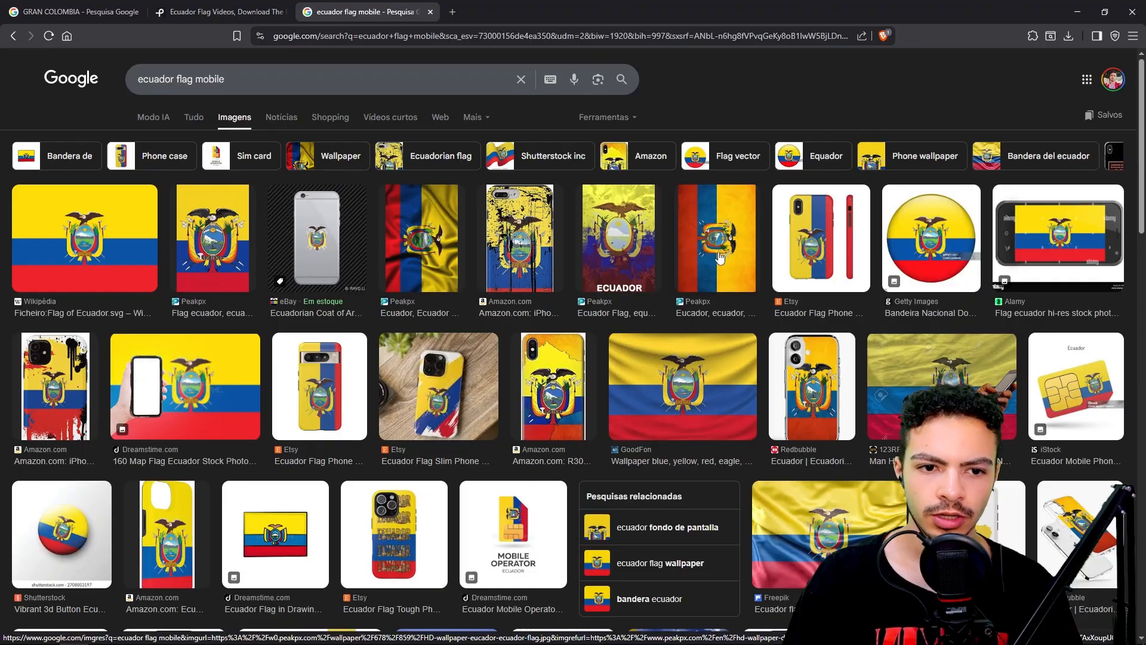
click(804, 246)
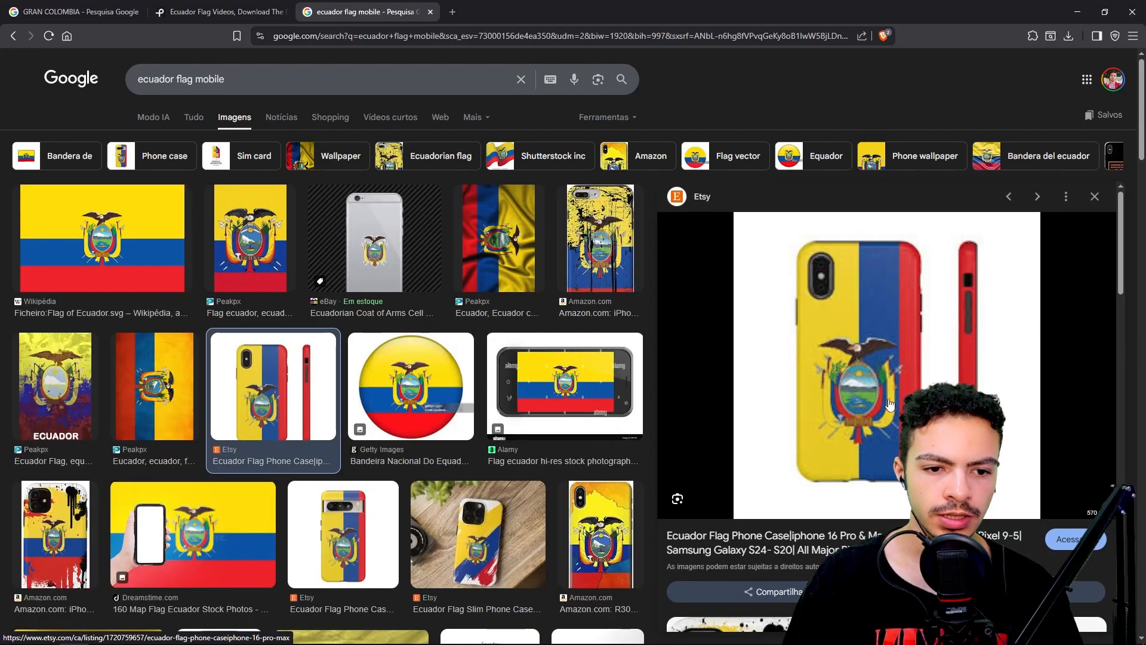
click(1095, 196)
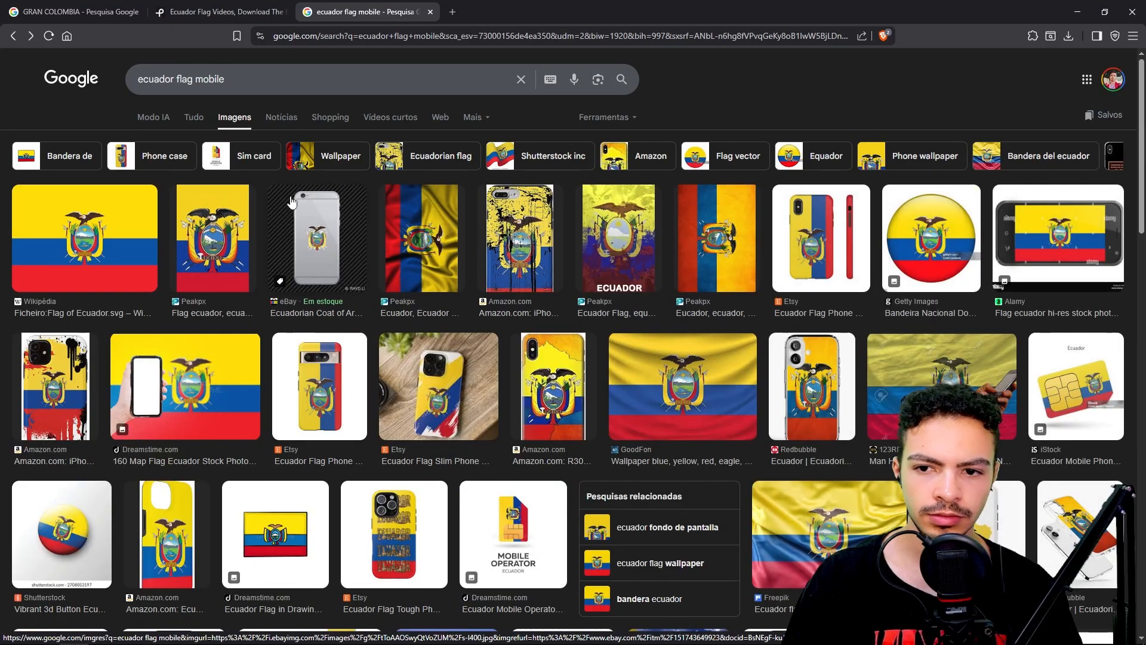
click(217, 235)
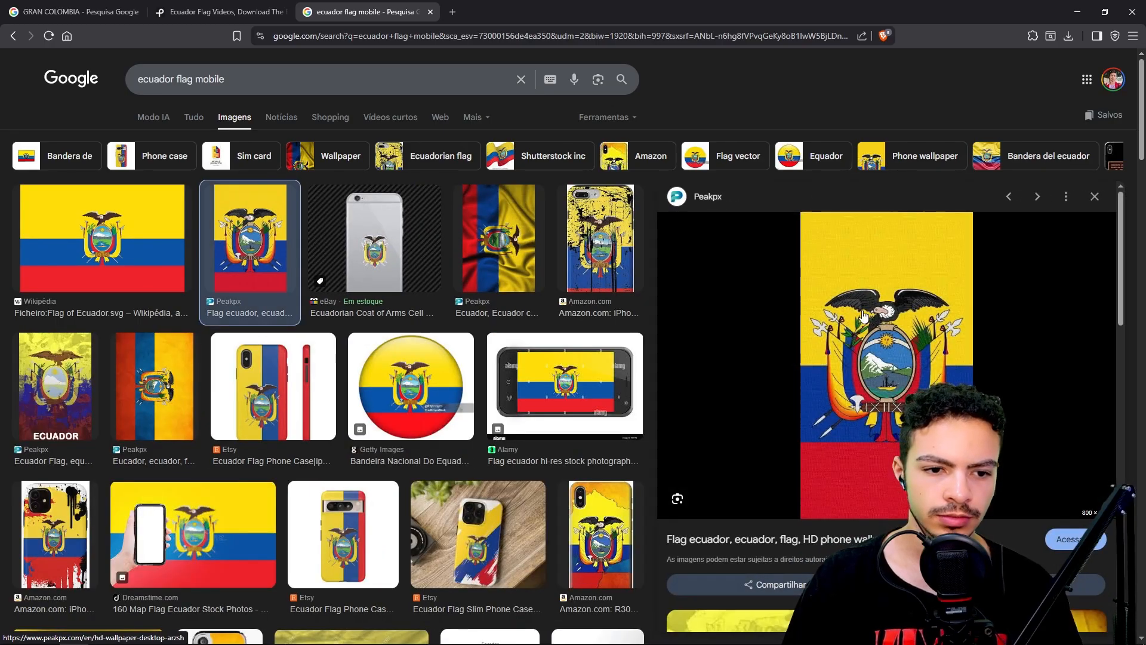
scroll(862, 359, down, 1)
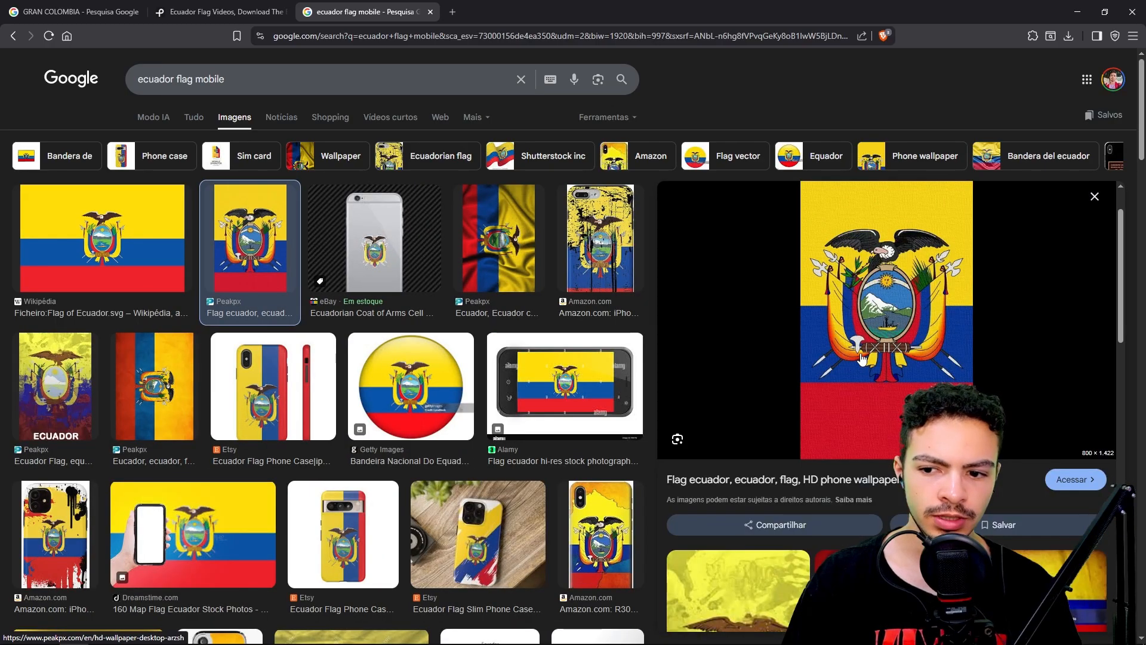
click(1094, 198)
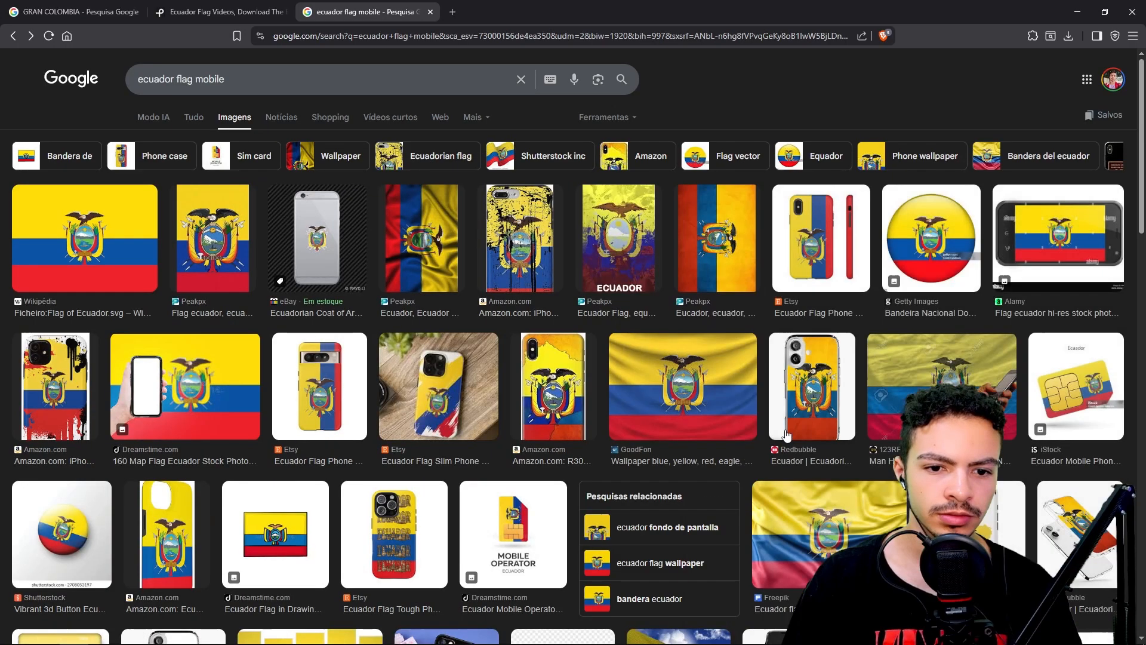
Find the weathered vertical Ecuador flag wallpaper from Mob.org, run a reverse image search on it and check the matches
scroll(787, 435, down, 1)
click(821, 376)
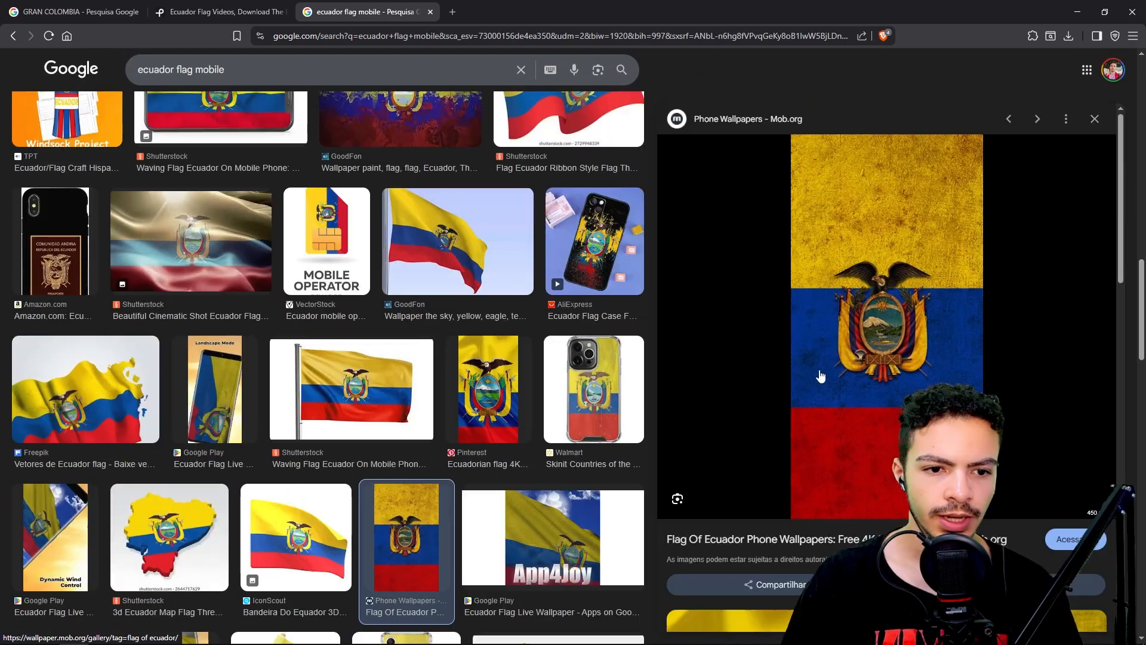
right_click(865, 412)
click(962, 347)
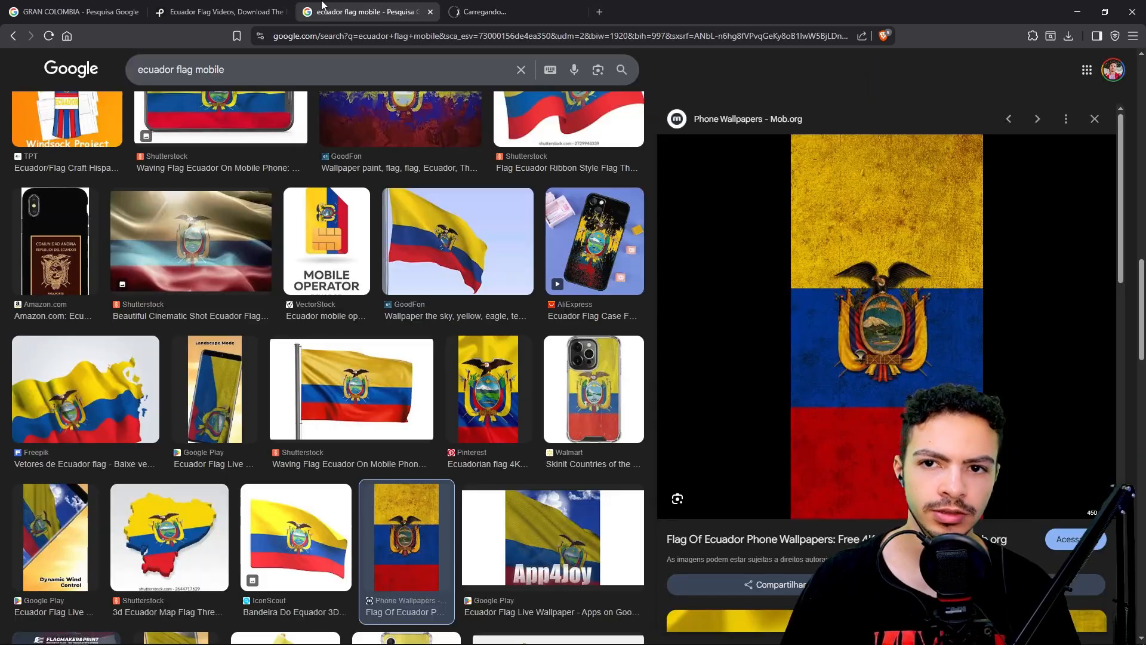
click(513, 11)
click(725, 12)
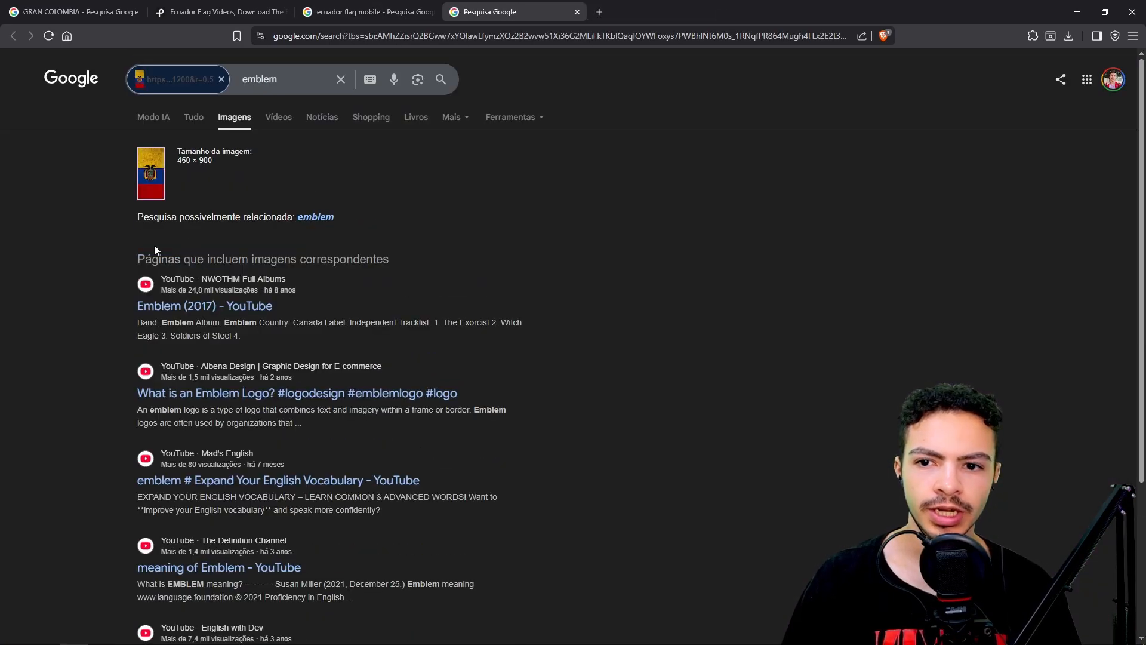
scroll(291, 349, down, 2)
scroll(326, 441, up, 3)
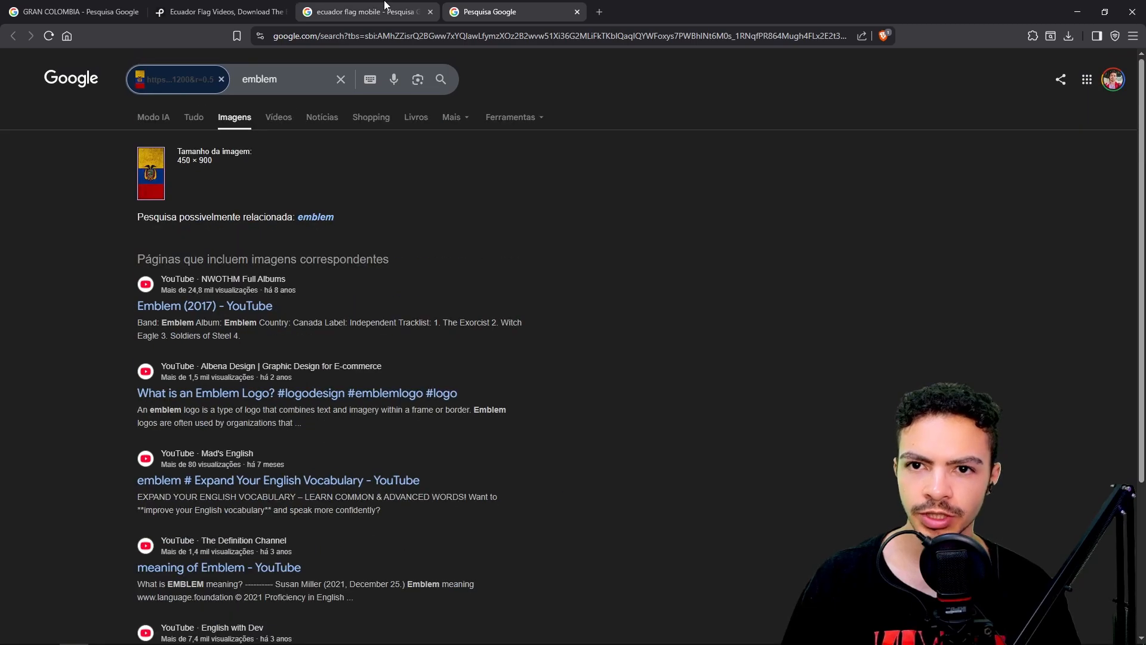
Open the Mob.org gallery page of the weathered Ecuador flag from the image results and download the wallpaper
click(384, 4)
click(853, 348)
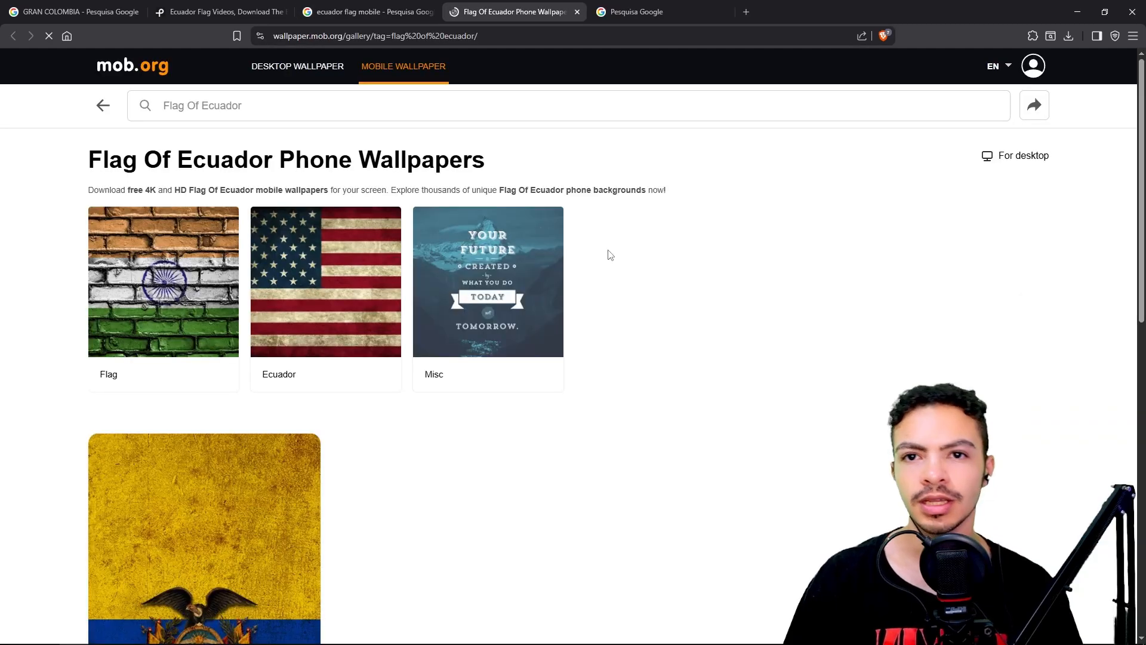
scroll(369, 424, down, 4)
scroll(180, 376, down, 4)
scroll(181, 372, up, 2)
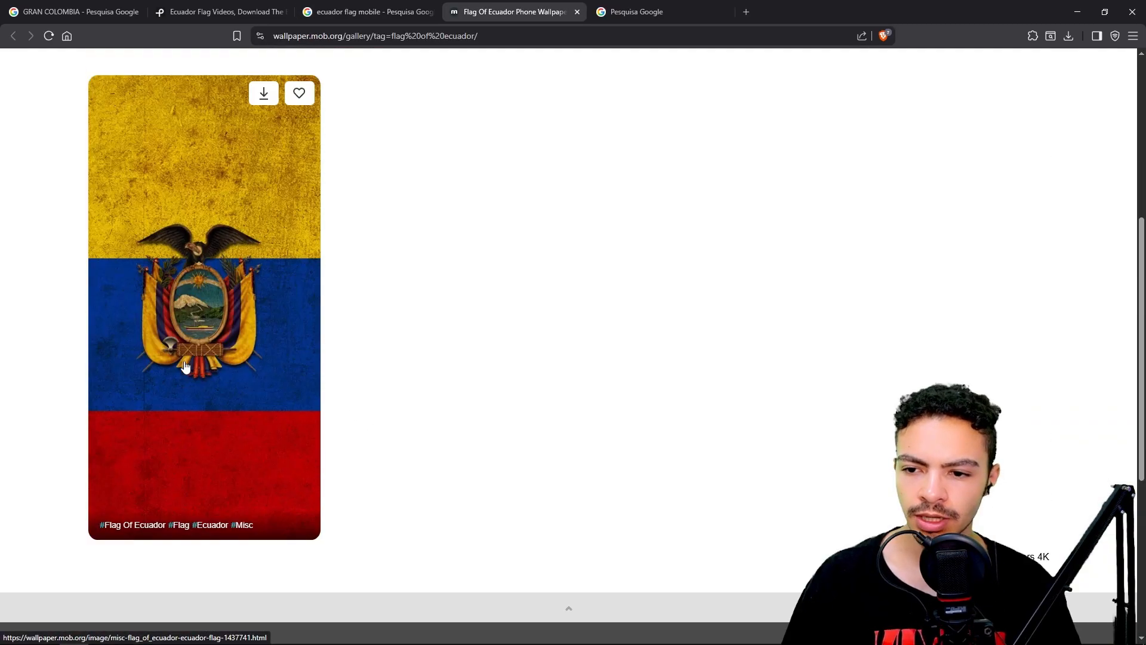
click(183, 365)
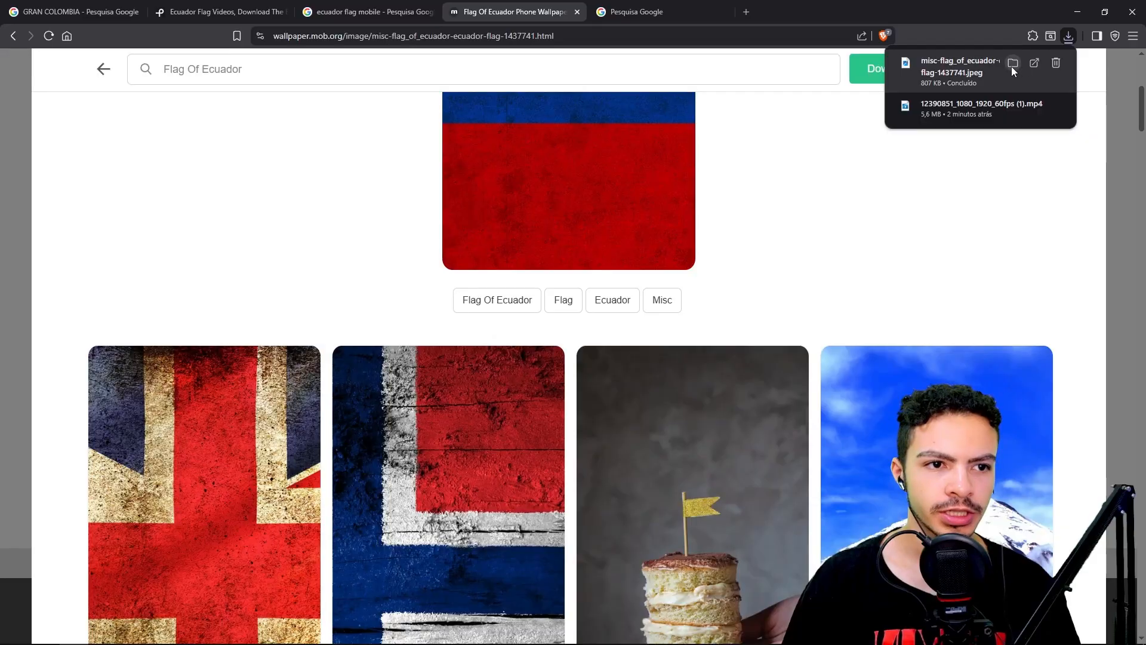
Place the downloaded Ecuador flag image right after the Colombian flag clip on the VEGAS Pro timeline and crop it to the vertical output aspect
click(1014, 63)
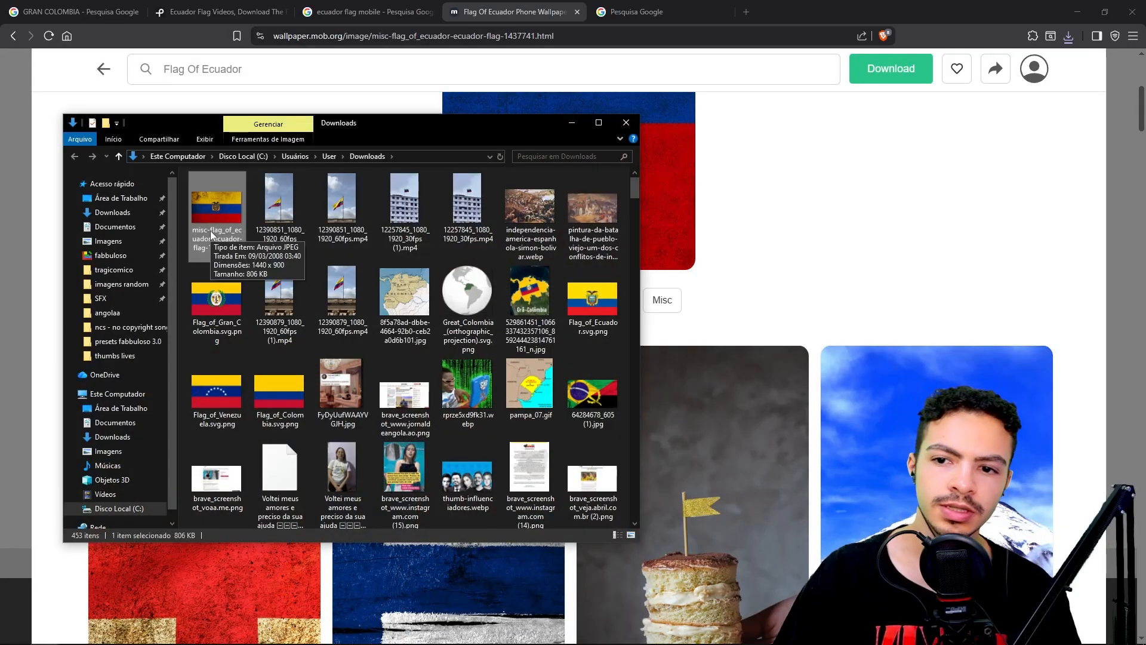
drag(222, 249, 673, 501)
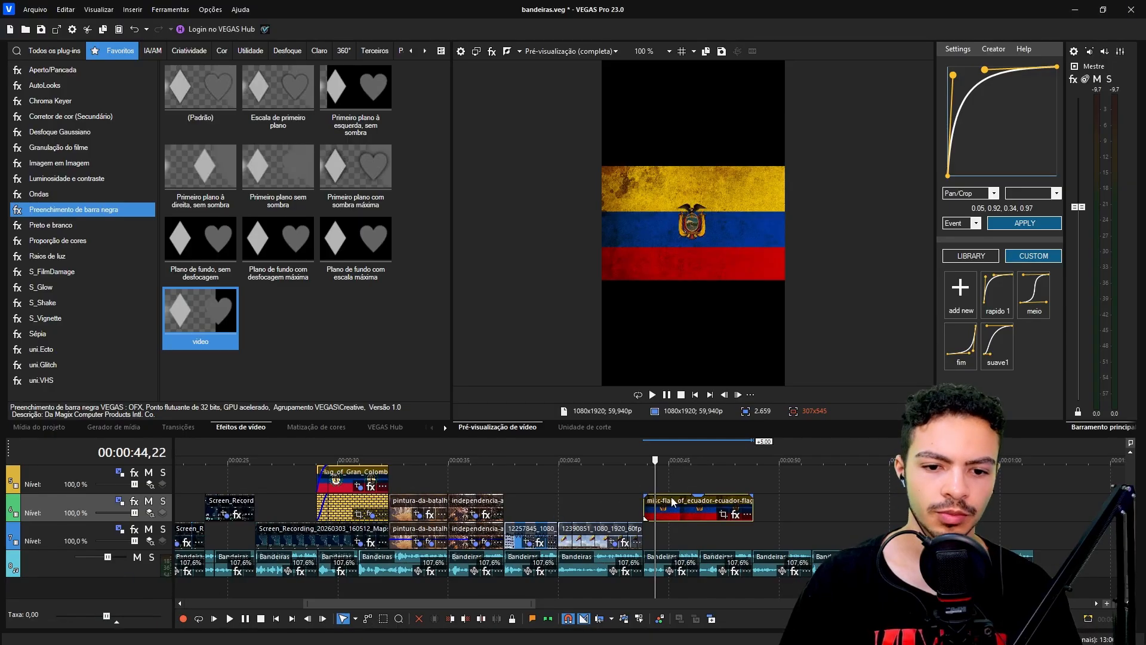
click(724, 515)
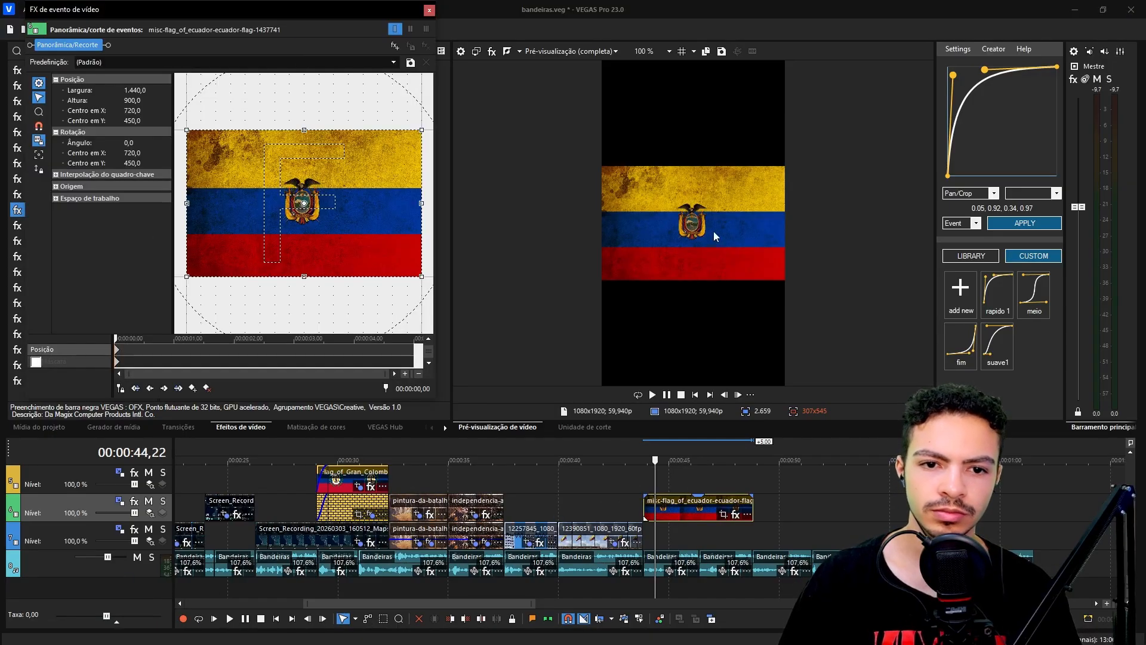
right_click(353, 264)
click(388, 325)
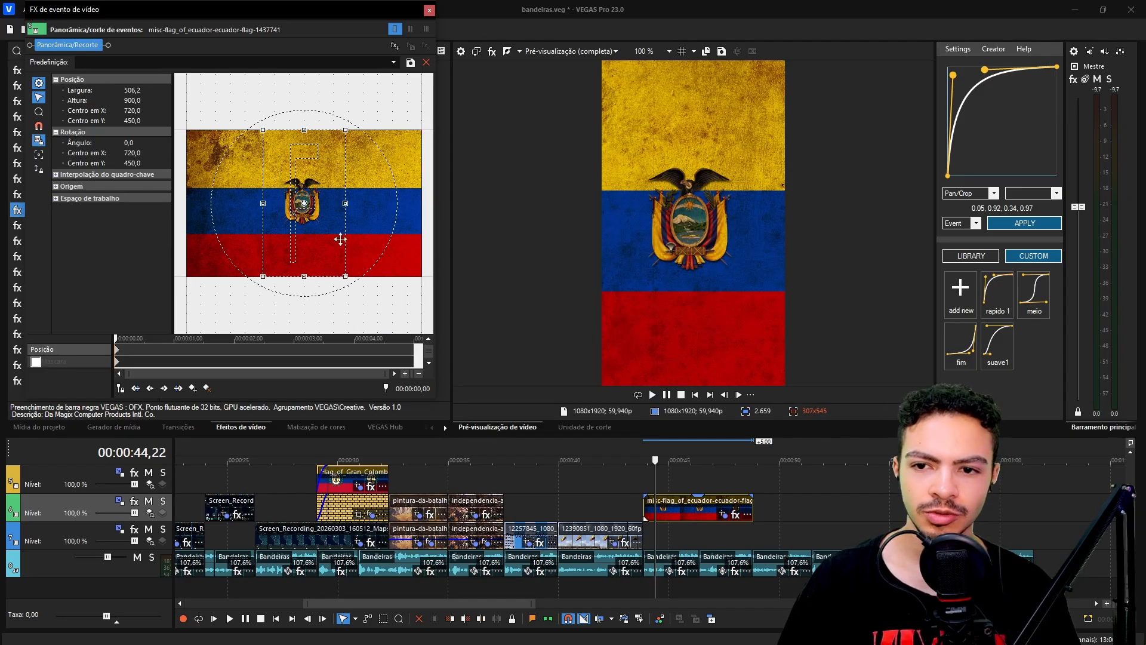
Animate a zoom-in on the Ecuador flag image with a 5-second end keyframe framed about 411,4 by 731,3, and play it back
right_click(321, 233)
click(337, 203)
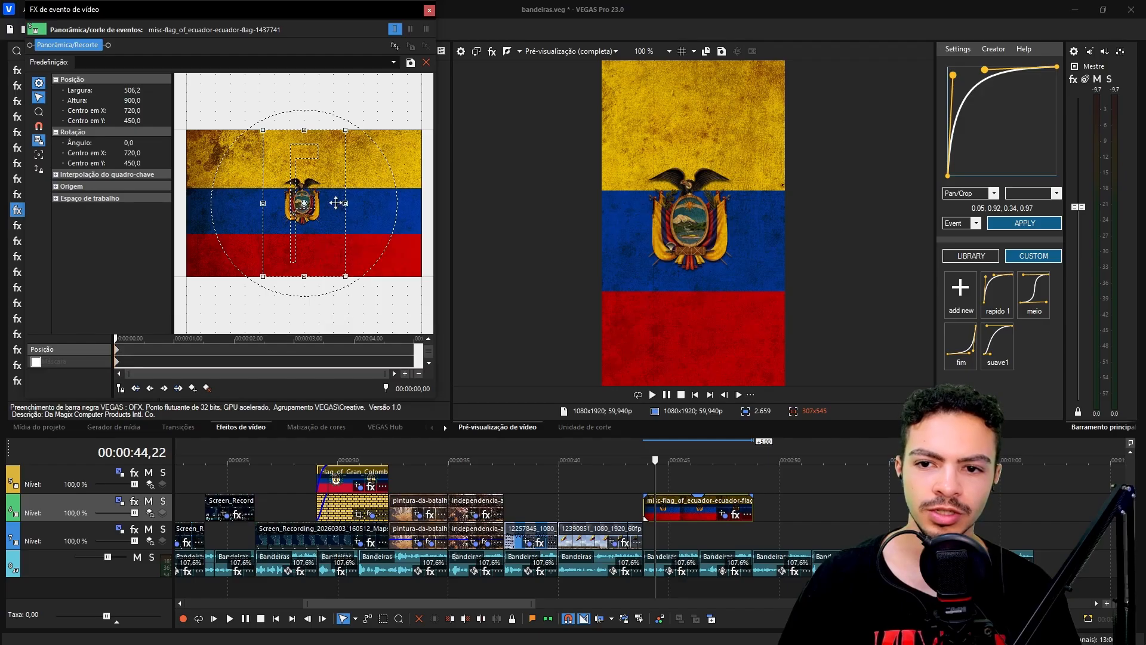
drag(342, 239, 334, 237)
click(644, 486)
key(space)
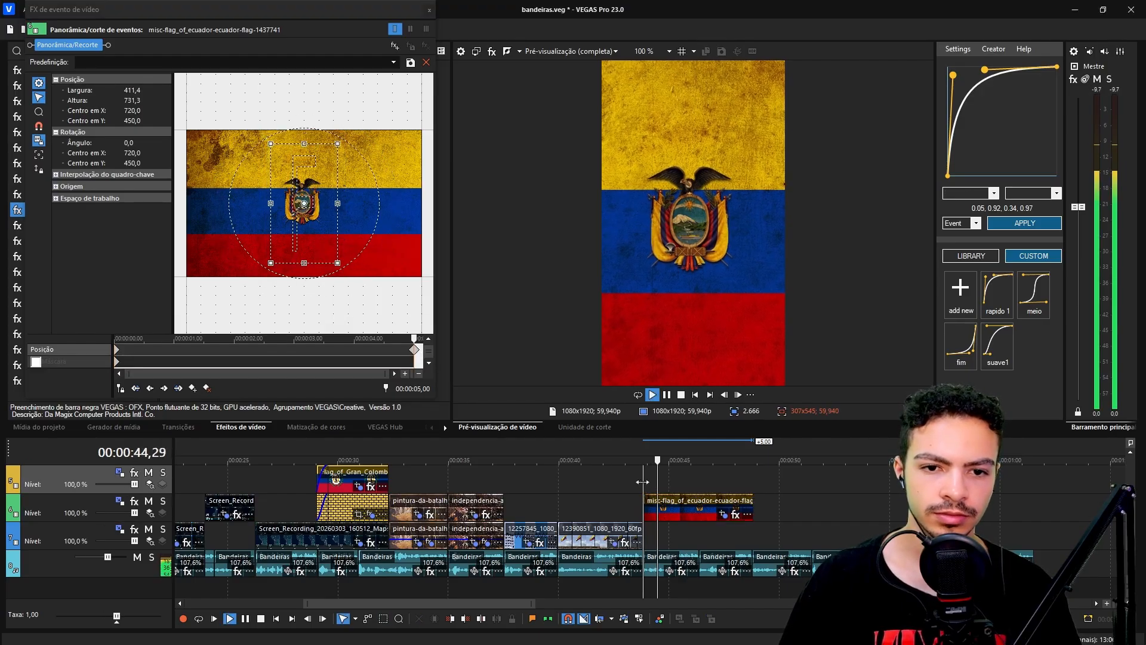
Trim the Ecuador flag image to the end of its narration segment and move it down onto the main video track
click(429, 10)
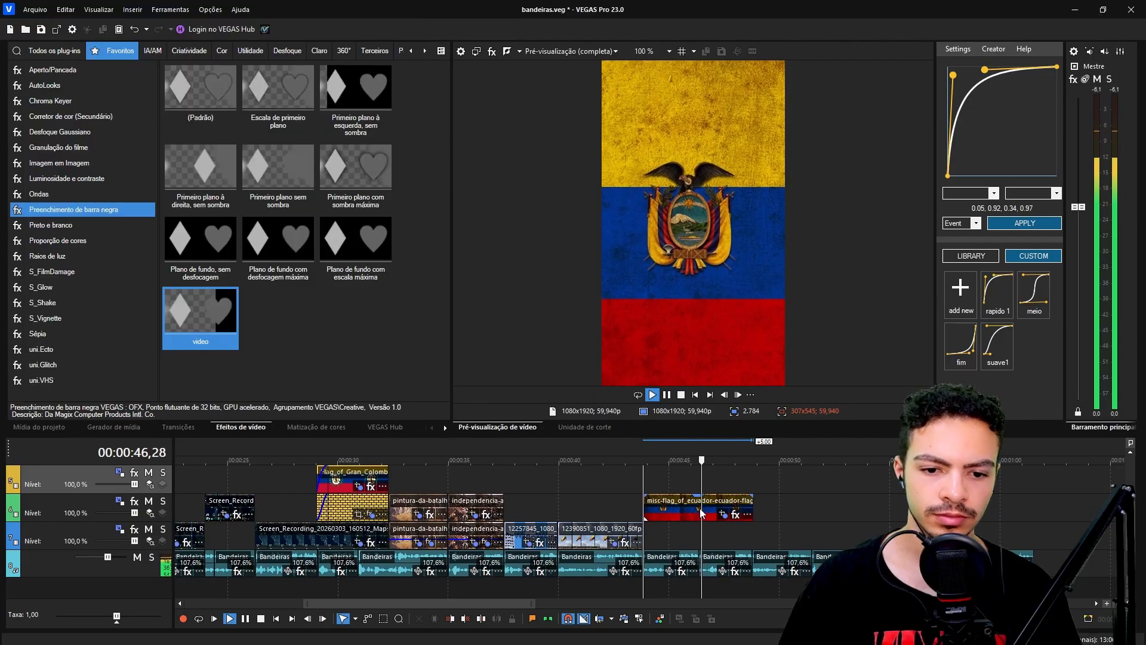
click(704, 515)
key(s)
key(Delete)
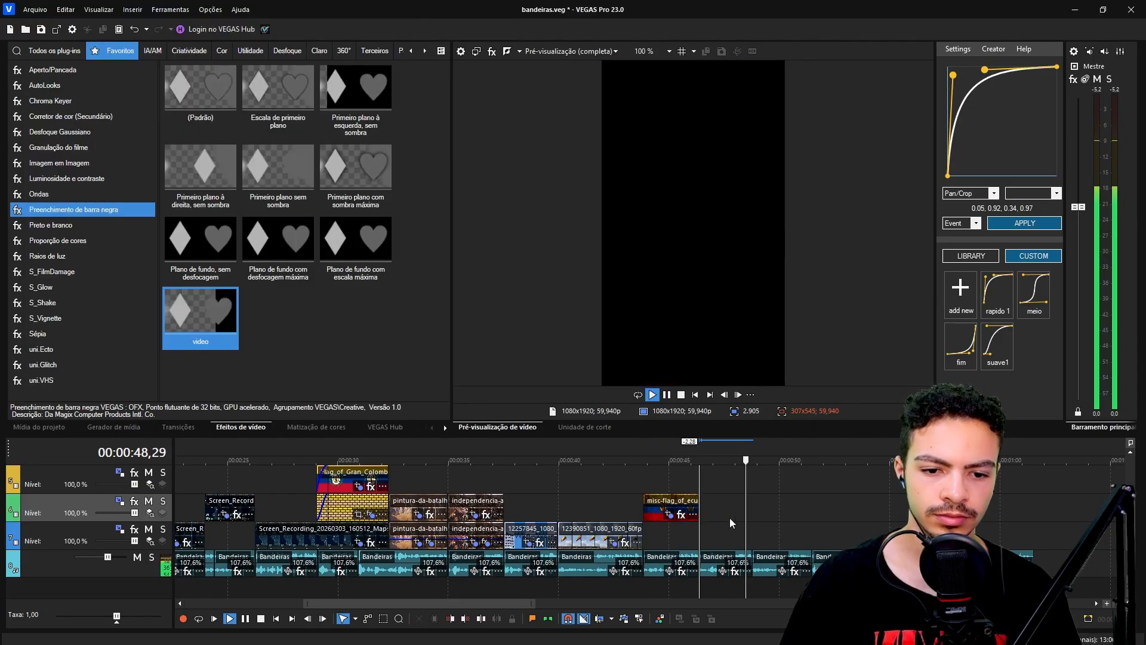
key(space)
drag(674, 509, 672, 536)
Switch to the Brave browser and download the Etsy phone case photo with the Venezuelan flag from the "venezuela flag mobile" image results
key(super)
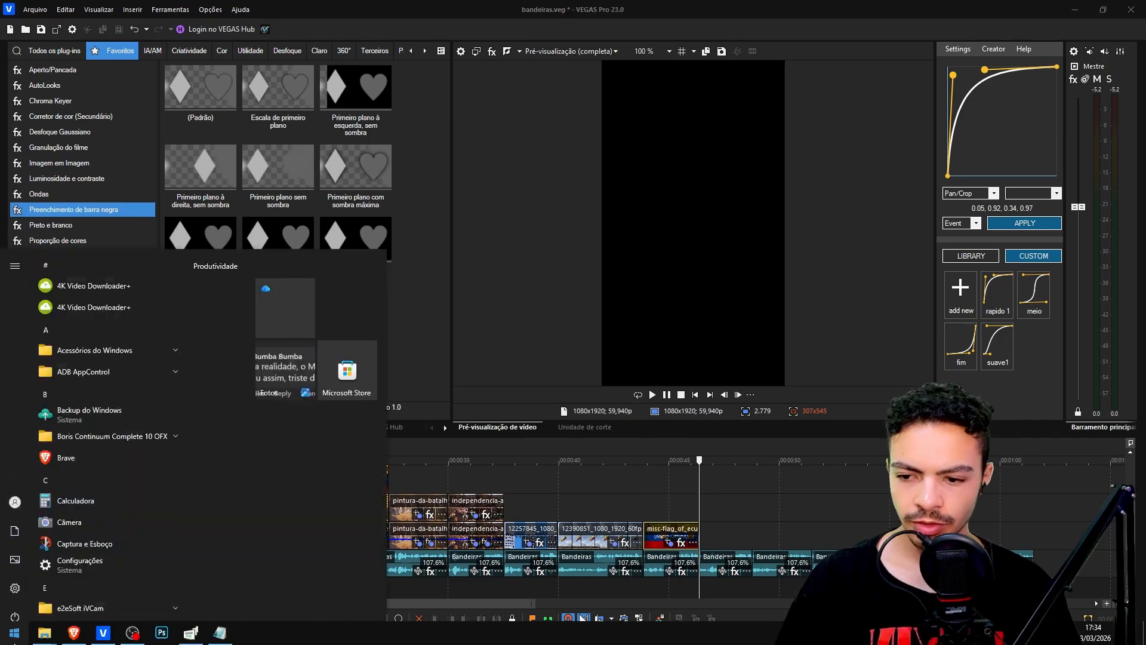
click(74, 632)
click(458, 38)
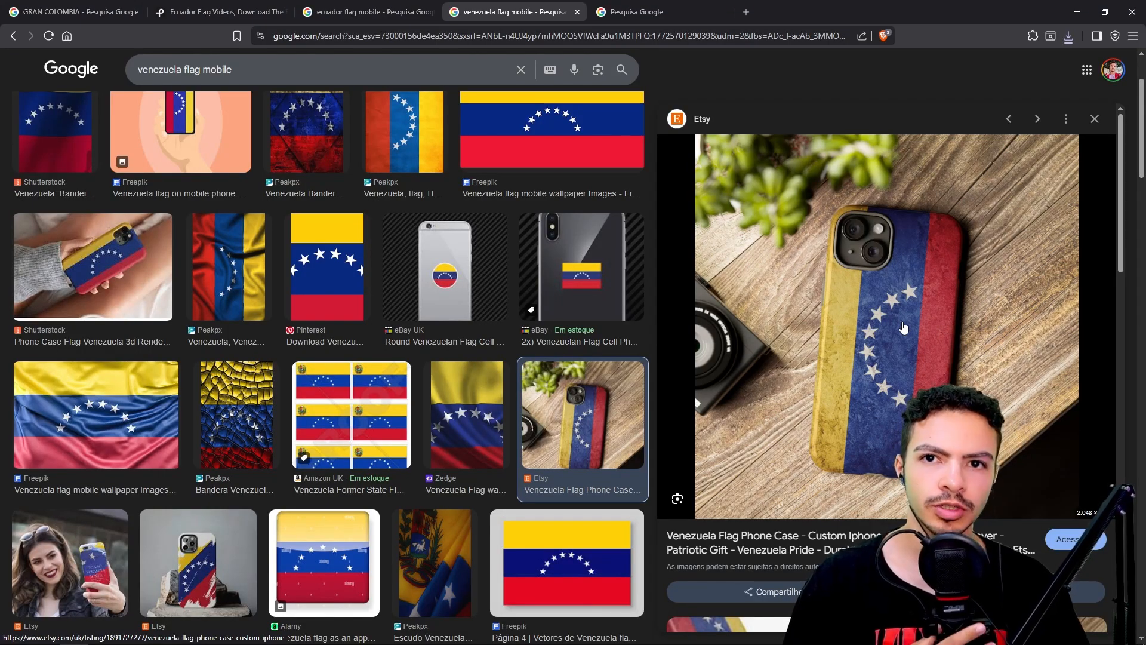
click(233, 264)
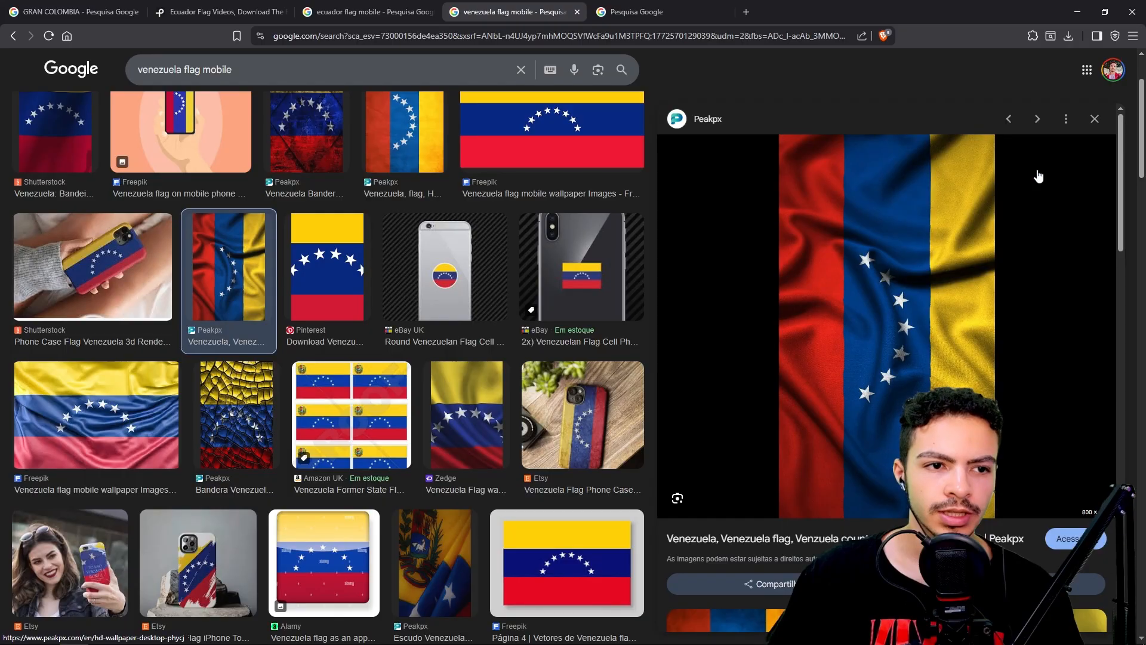
click(605, 478)
right_click(905, 353)
click(949, 223)
click(472, 305)
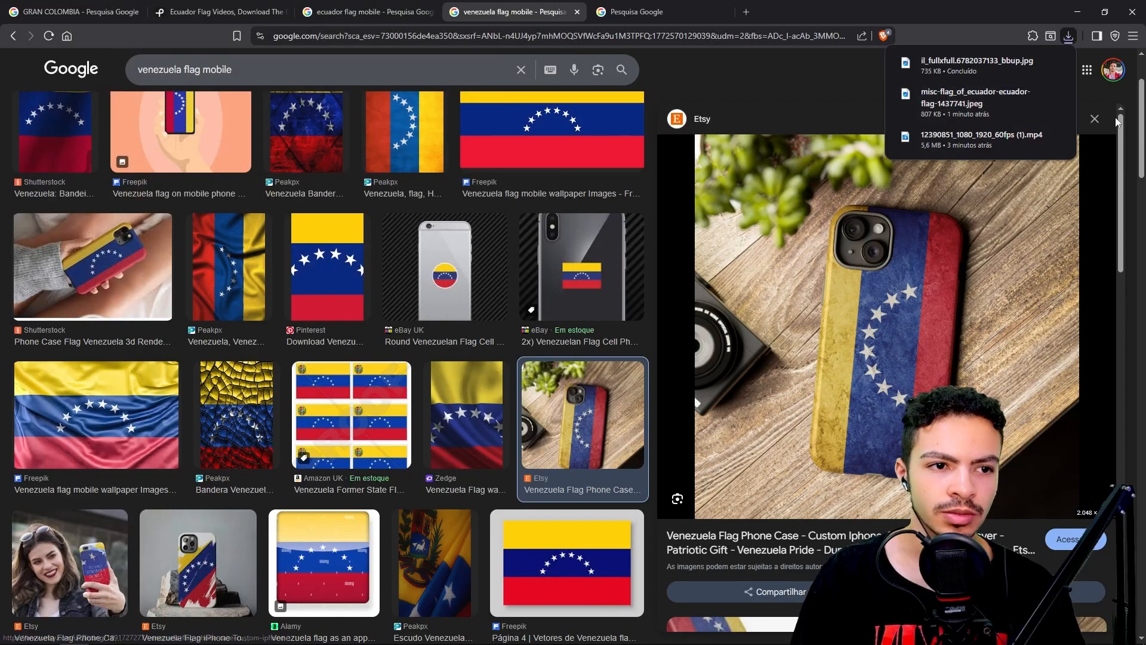
Close the image preview and look through further Venezuelan flag mobile results for alternative pictures
click(1094, 119)
scroll(776, 287, down, 1)
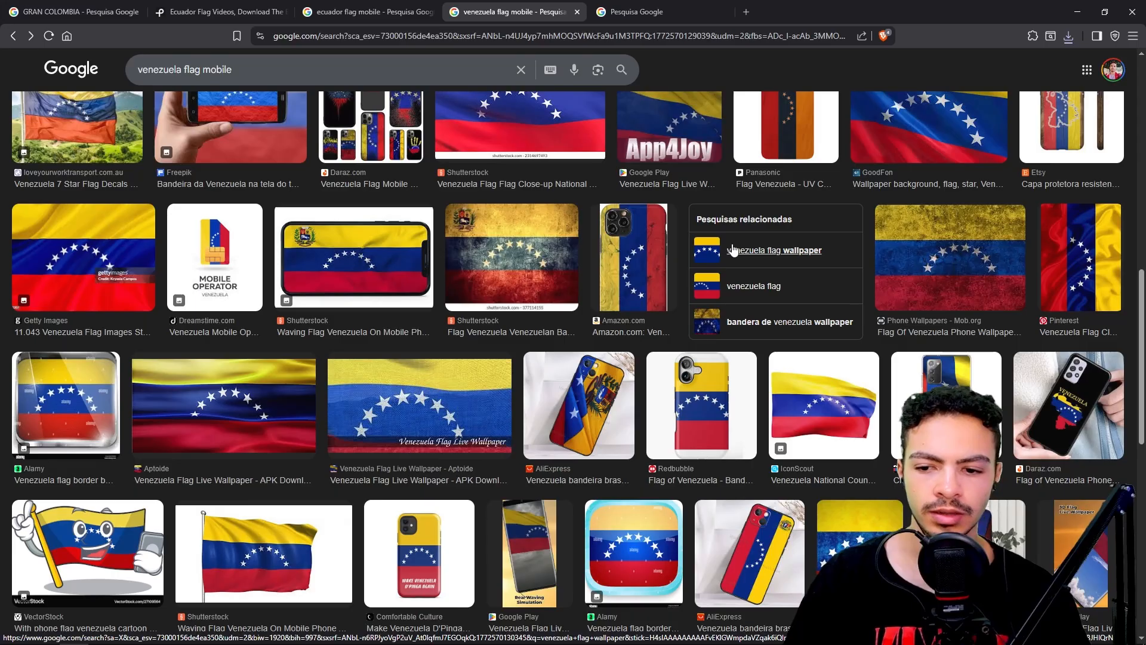
scroll(733, 250, down, 9)
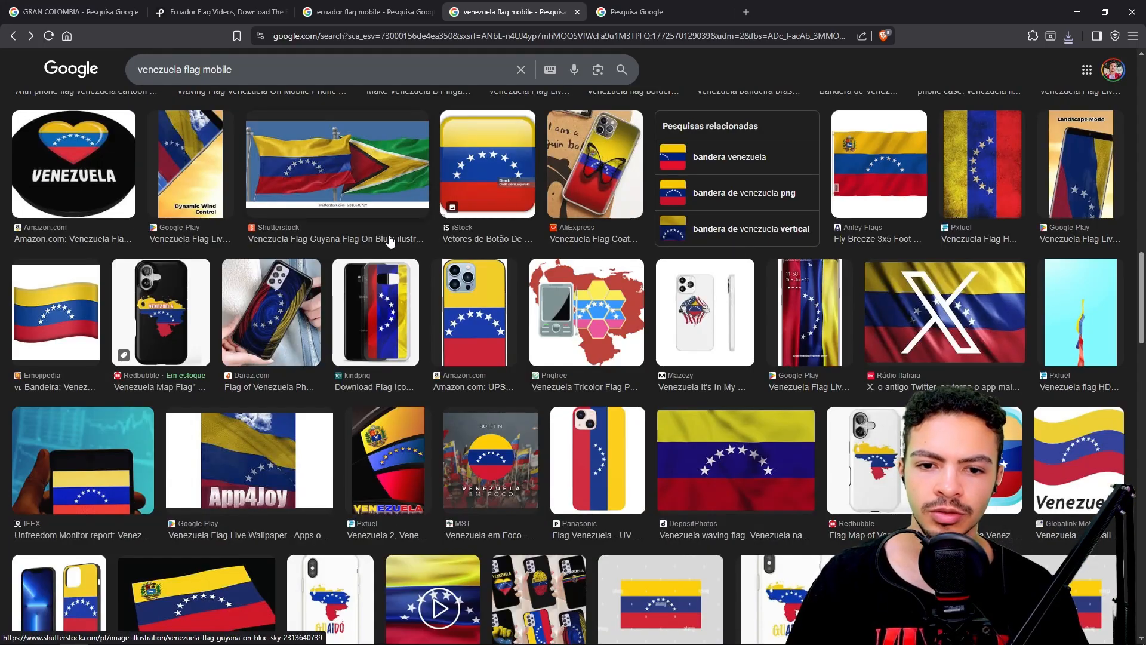
scroll(391, 243, down, 4)
Place the downloaded phone case image right after the Ecuador flag on the VEGAS Pro timeline and crop it to the vertical output aspect
click(1069, 36)
drag(953, 91, 208, 631)
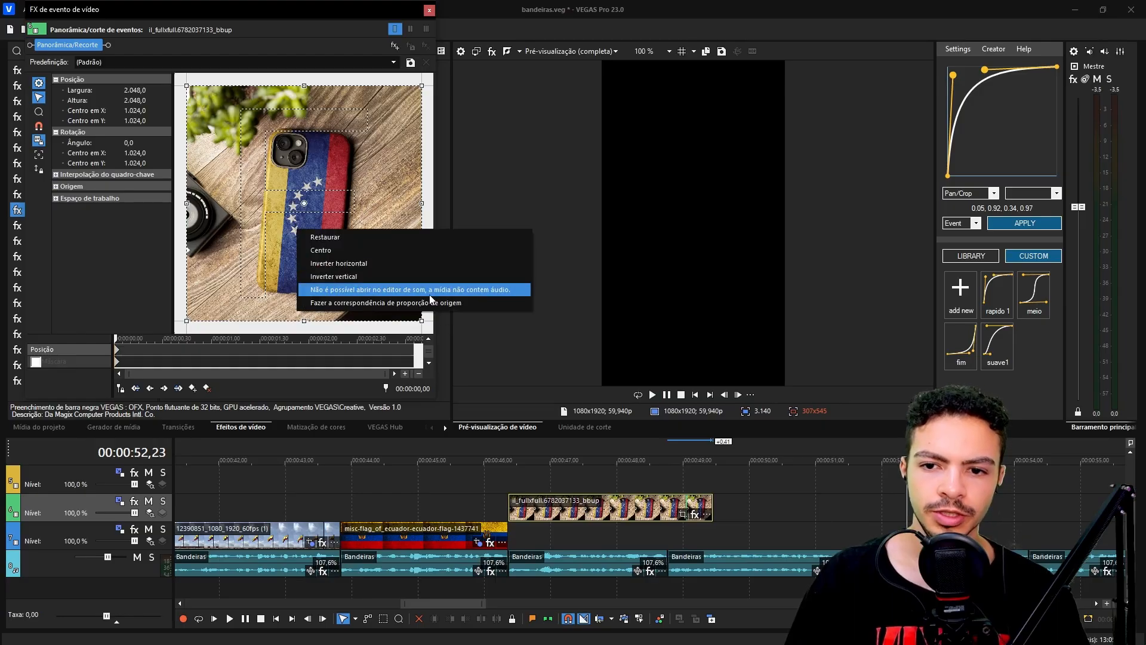
click(379, 302)
click(572, 469)
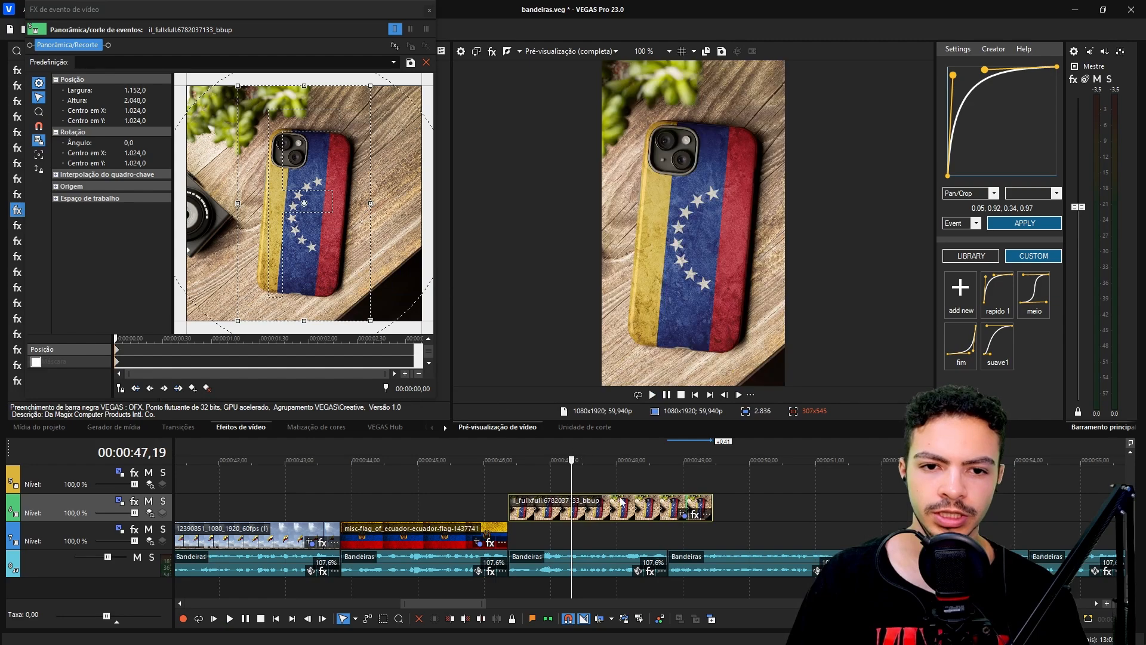
Animate the phone case image from a start frame of about 871,7 by 1.549,7 rotated -9,3 to a wider keyframe at 2,45 seconds, and play it
click(117, 350)
click(510, 480)
drag(371, 275, 354, 273)
click(669, 443)
click(380, 355)
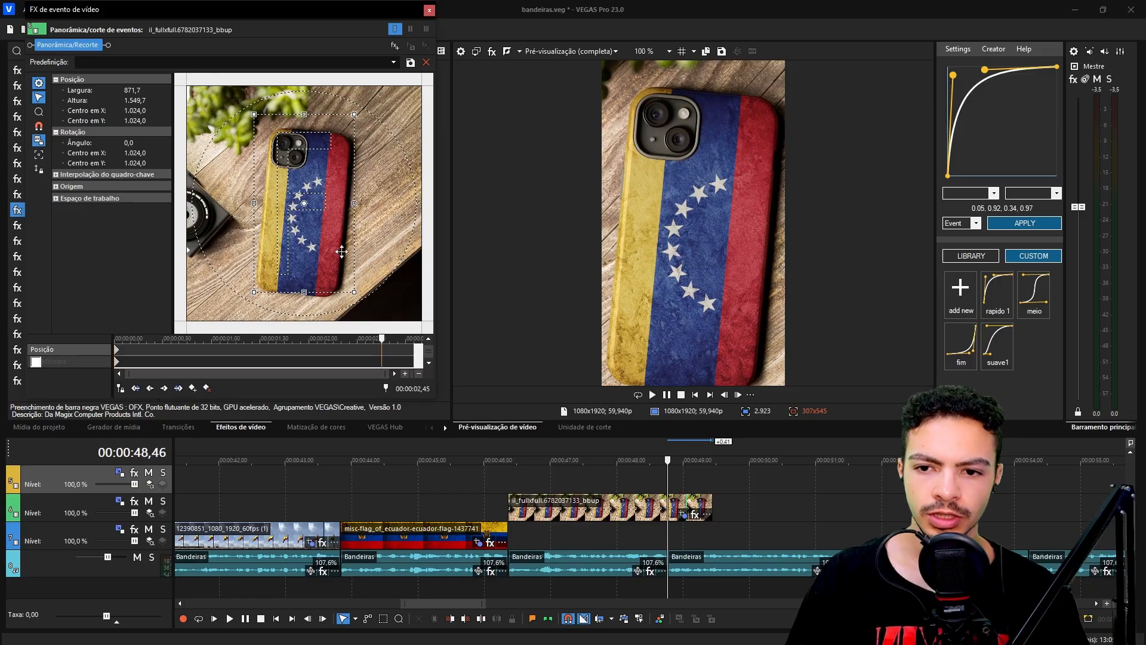
right_click(342, 252)
click(358, 259)
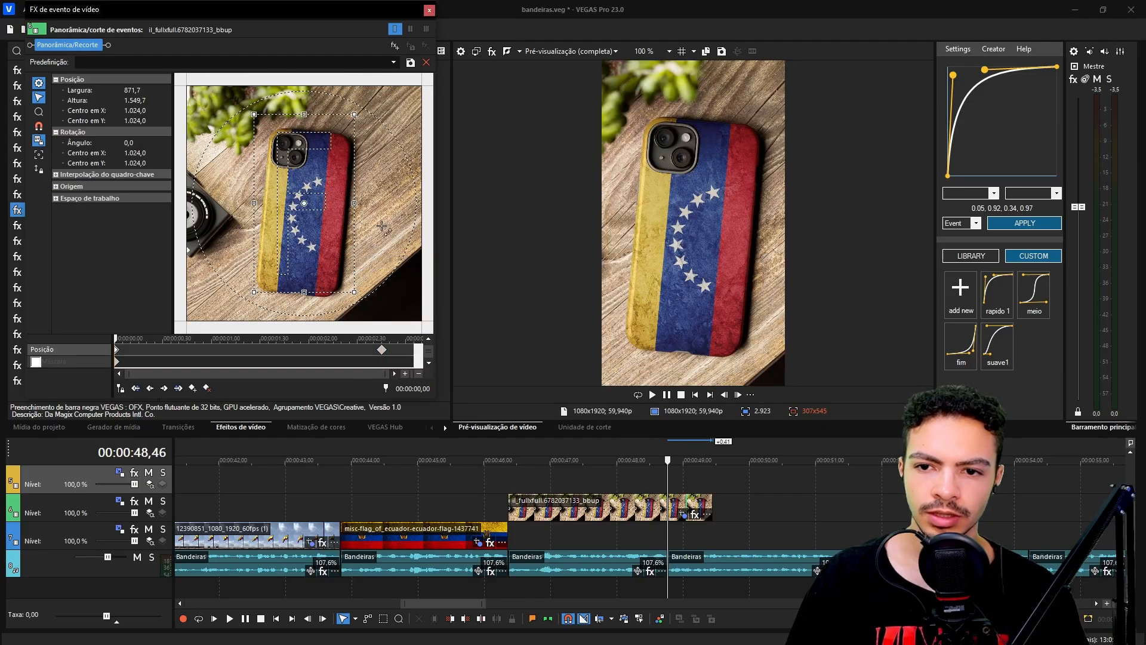
drag(382, 227, 382, 213)
click(478, 470)
key(space)
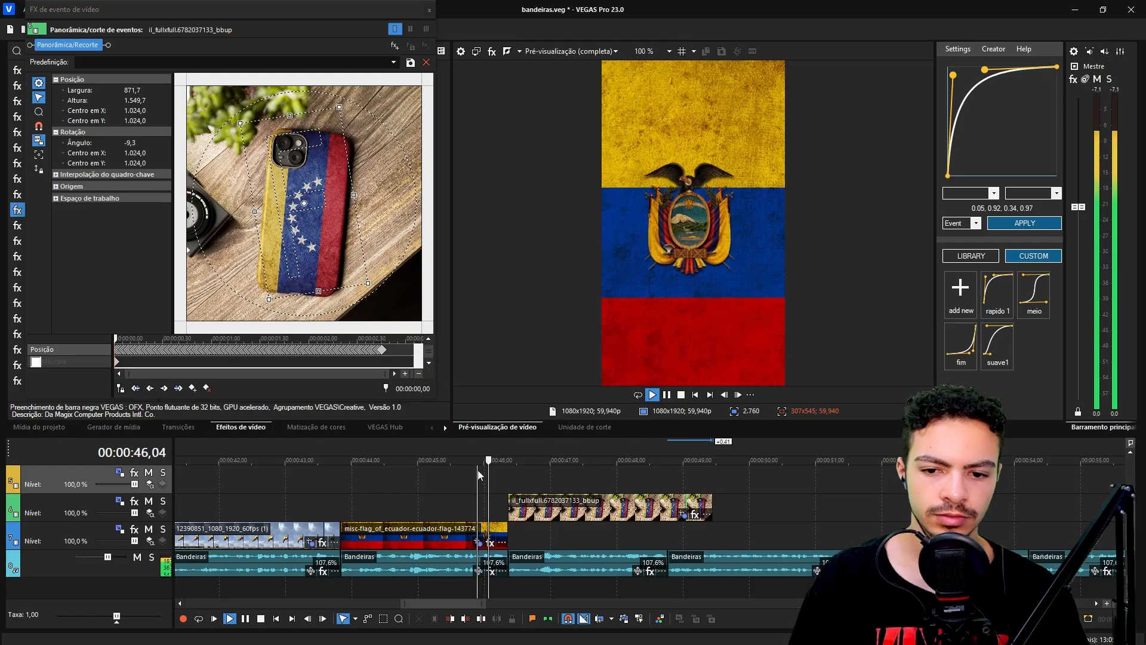
click(471, 450)
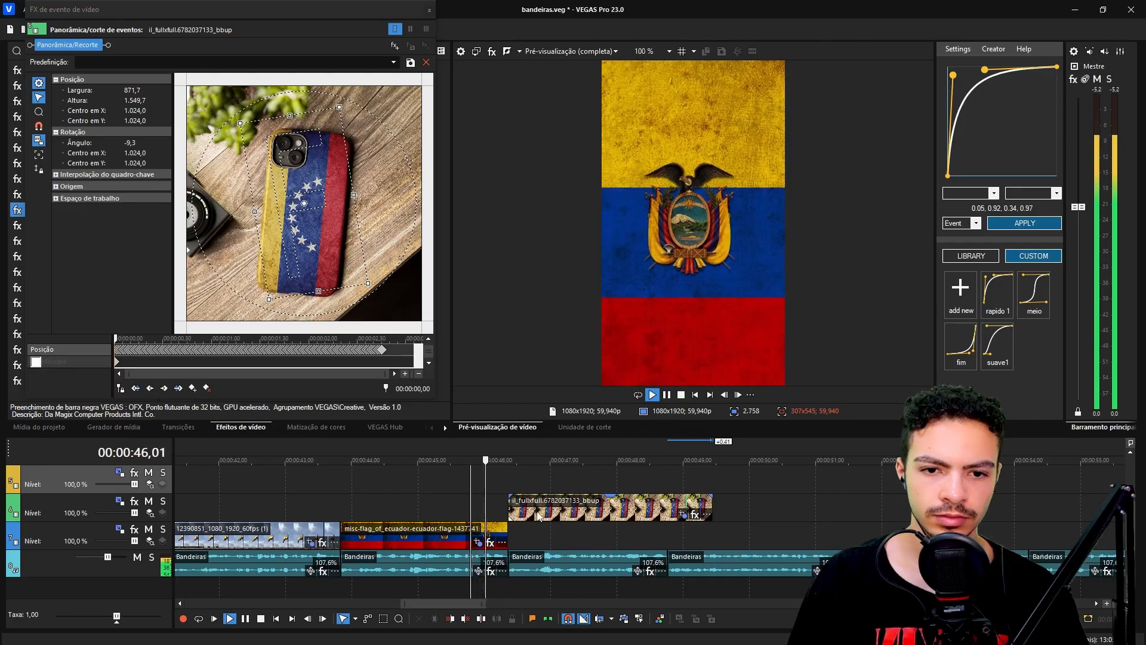
Extend the Ecuador clip slightly, move the phone case image onto its track with a short crossfade between them, and play back the transition
click(515, 530)
scroll(573, 535, up, 4)
key(space)
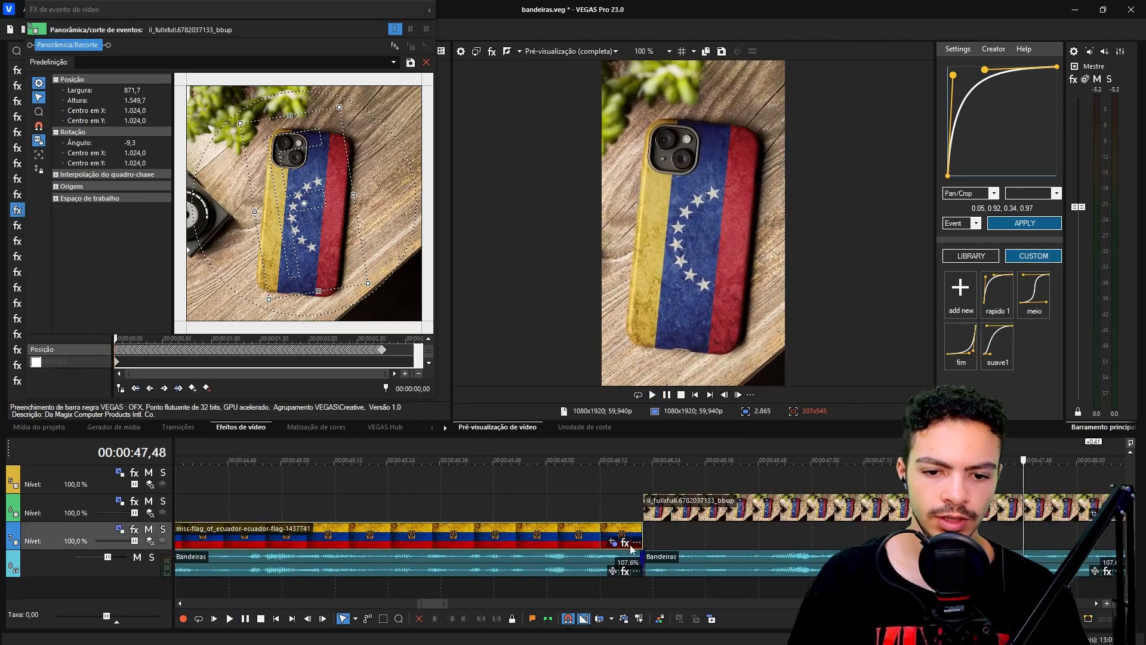
drag(643, 530, 659, 531)
drag(678, 511, 678, 533)
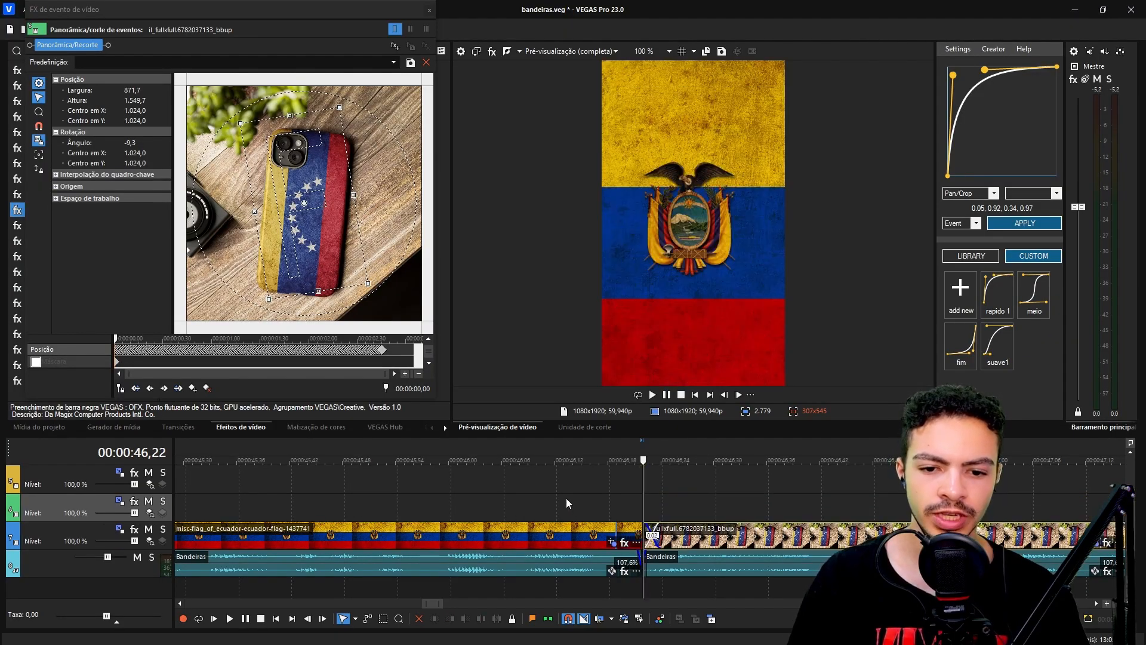
click(657, 532)
key(space)
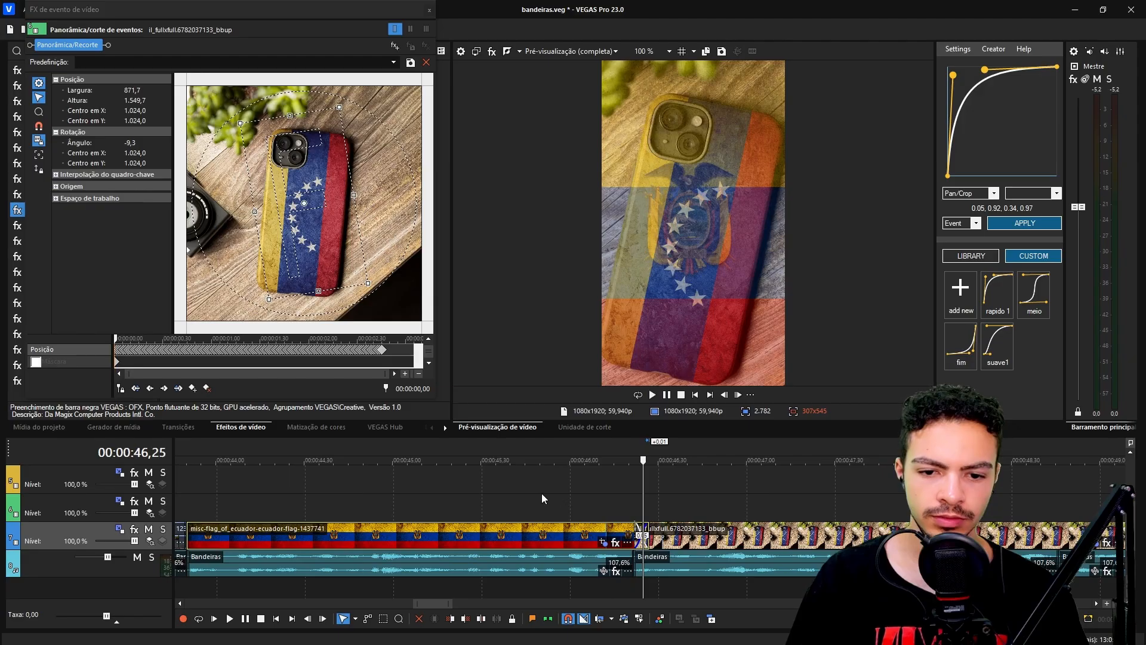
scroll(547, 495, down, 5)
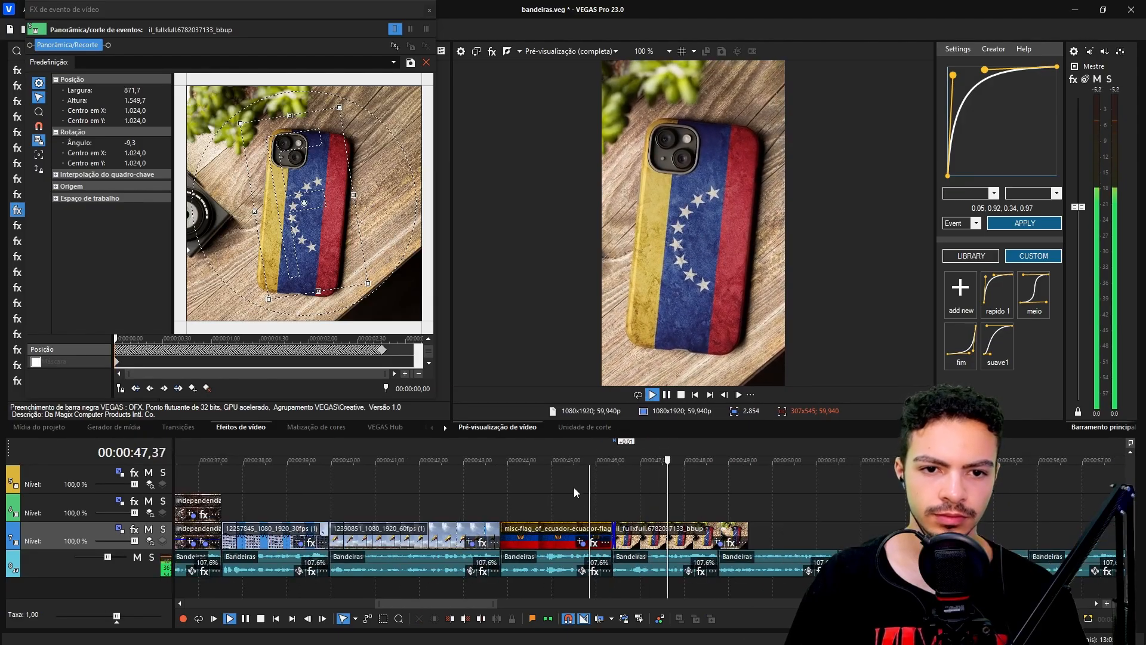
click(429, 10)
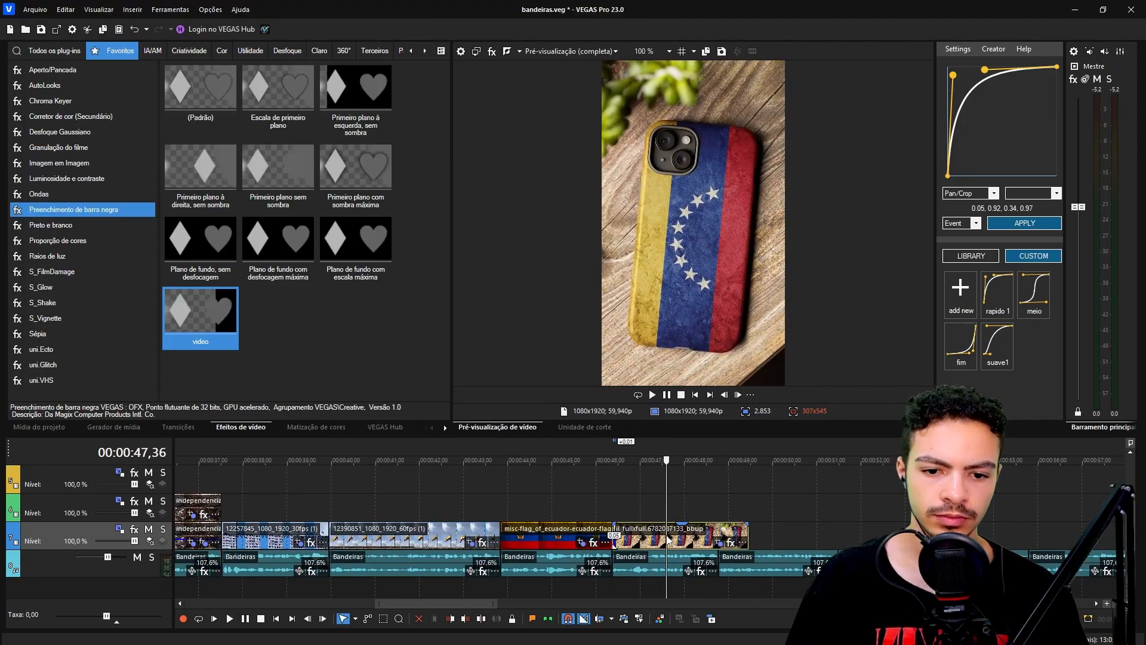
key(space)
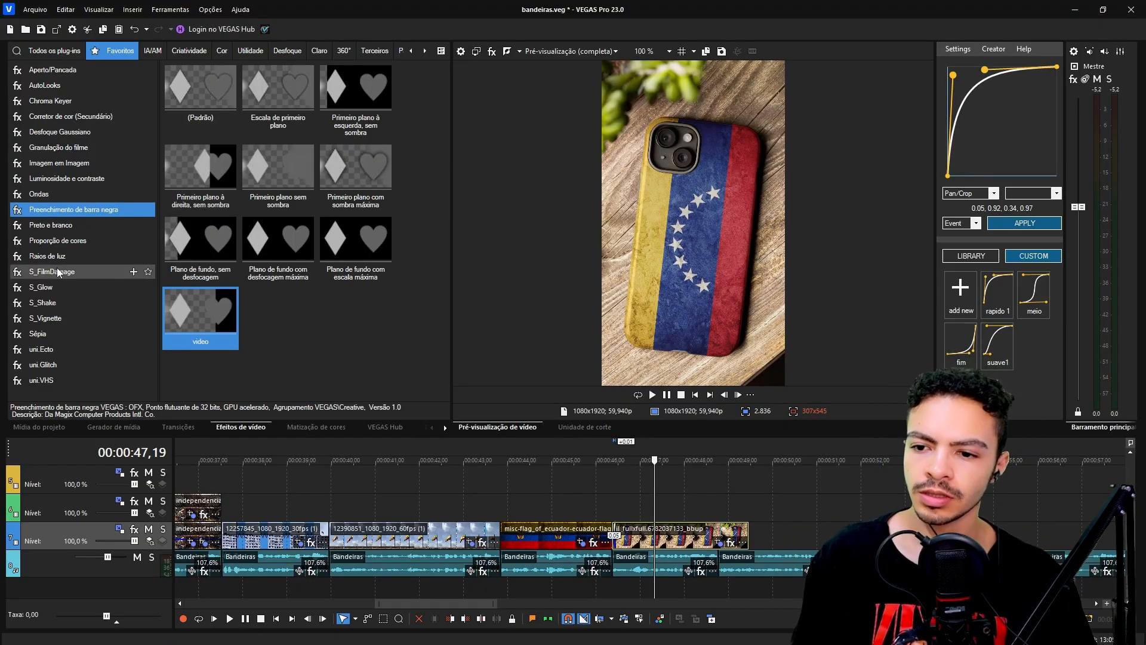
Apply the default Deslocamento e envolvimento effect to the phone case image, with horizontal and vertical wrapping set to Espelho
click(53, 50)
scroll(54, 257, down, 5)
click(30, 351)
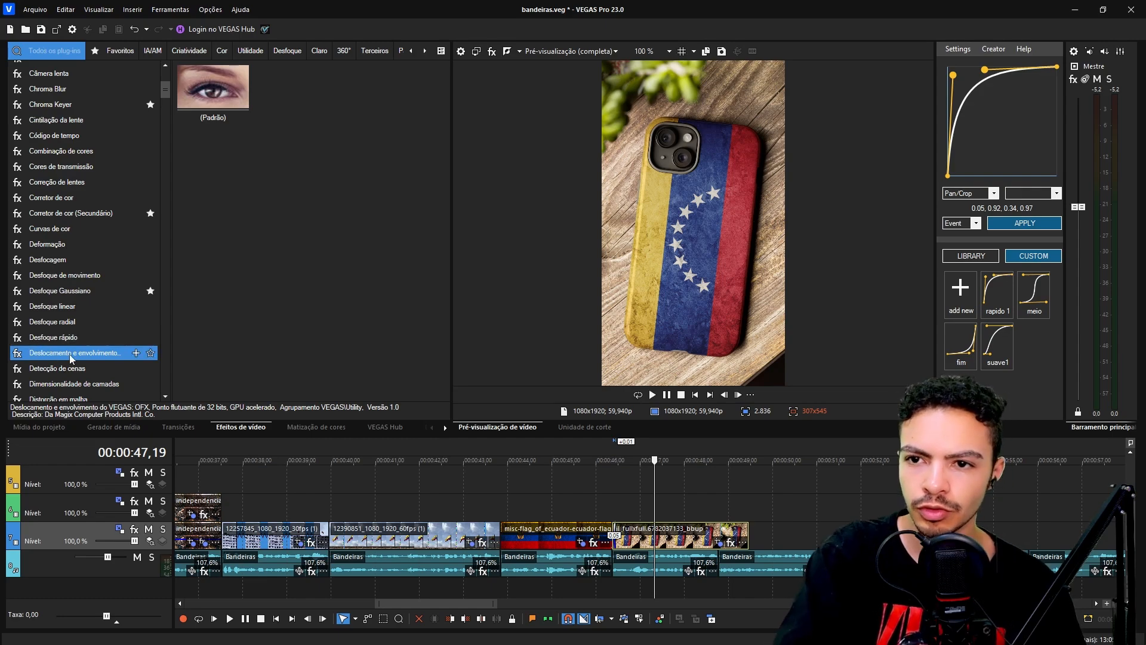
drag(213, 87, 677, 538)
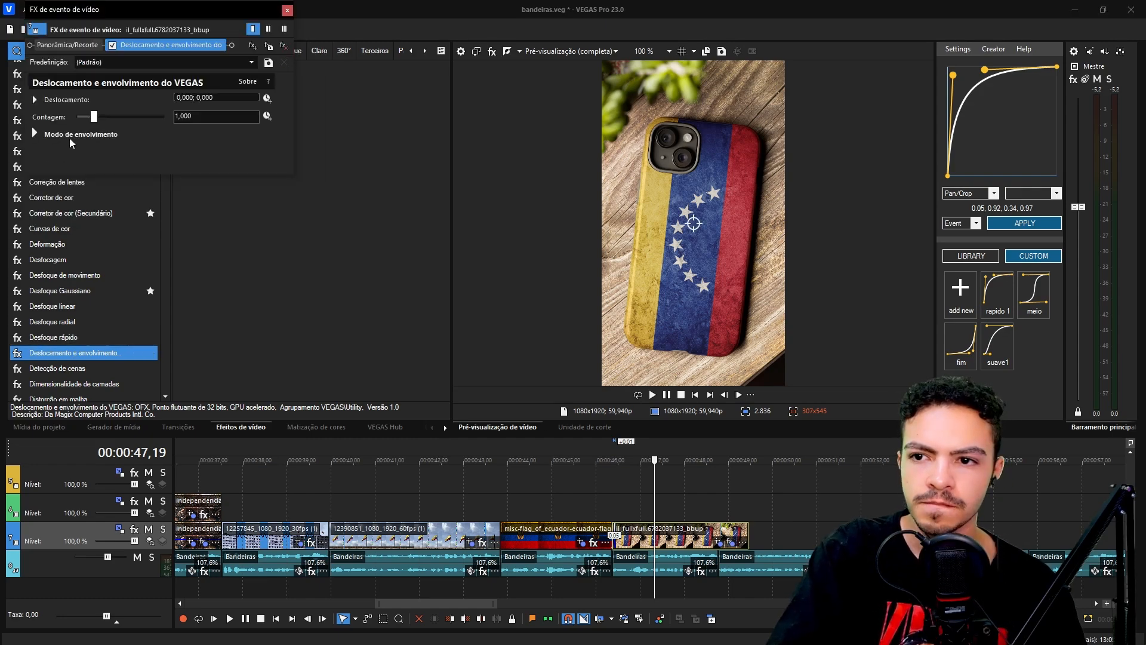
click(35, 135)
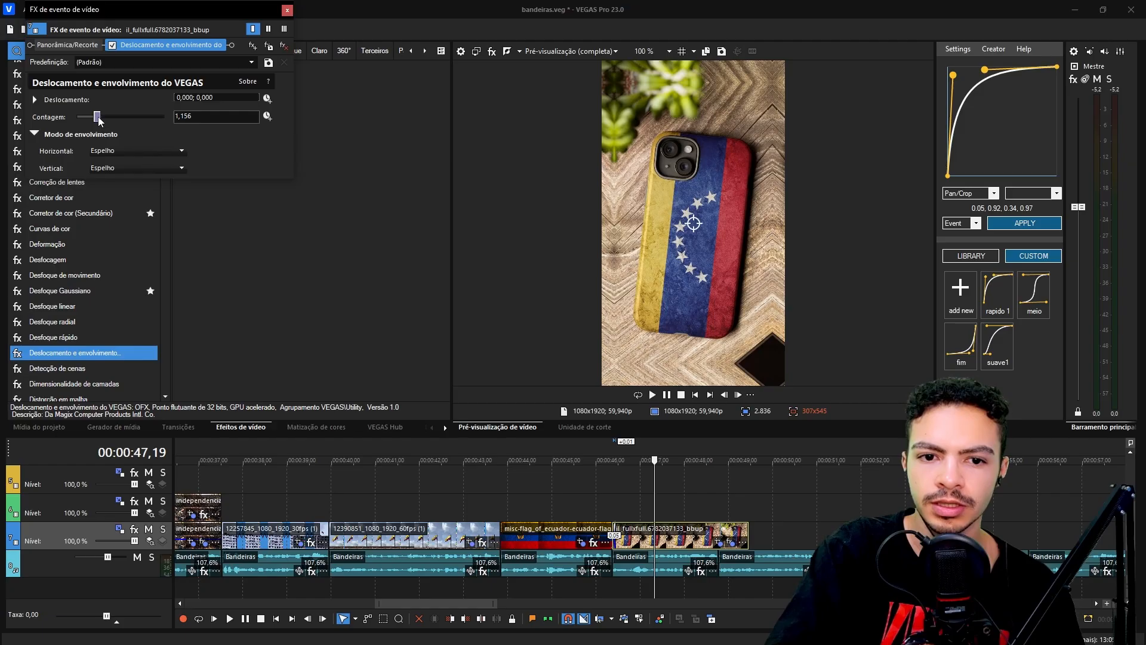
Set the phone case effect's Contagem to about 1,088, place the effect ahead of Panorâmica/Recorte, and preview the clip
drag(95, 119, 99, 120)
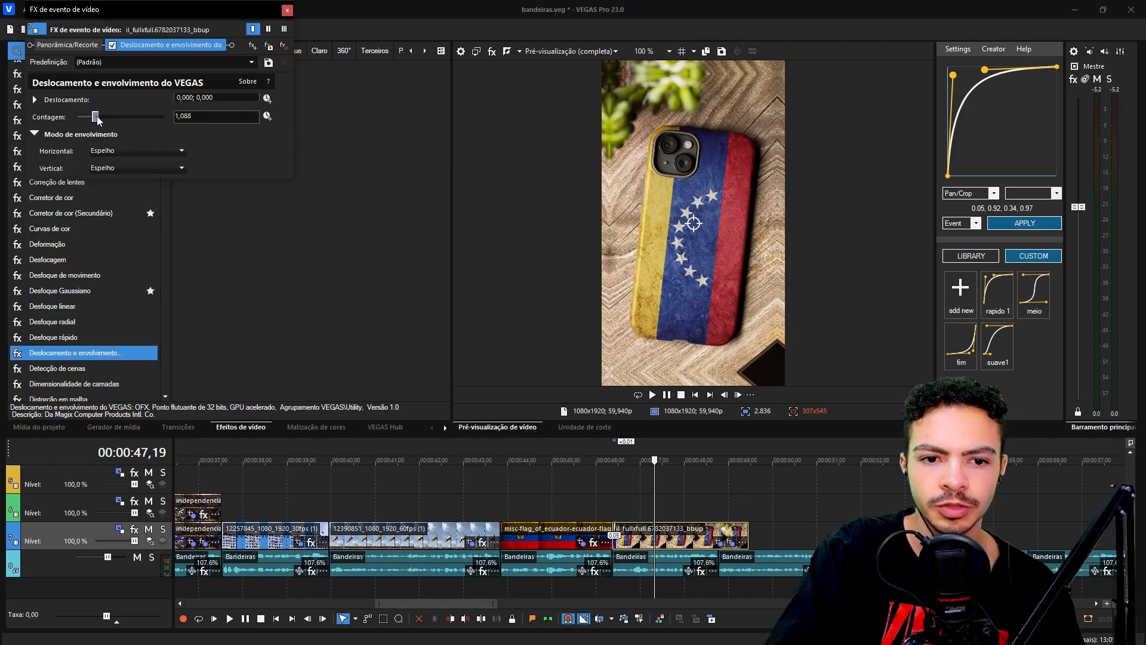
click(627, 471)
key(space)
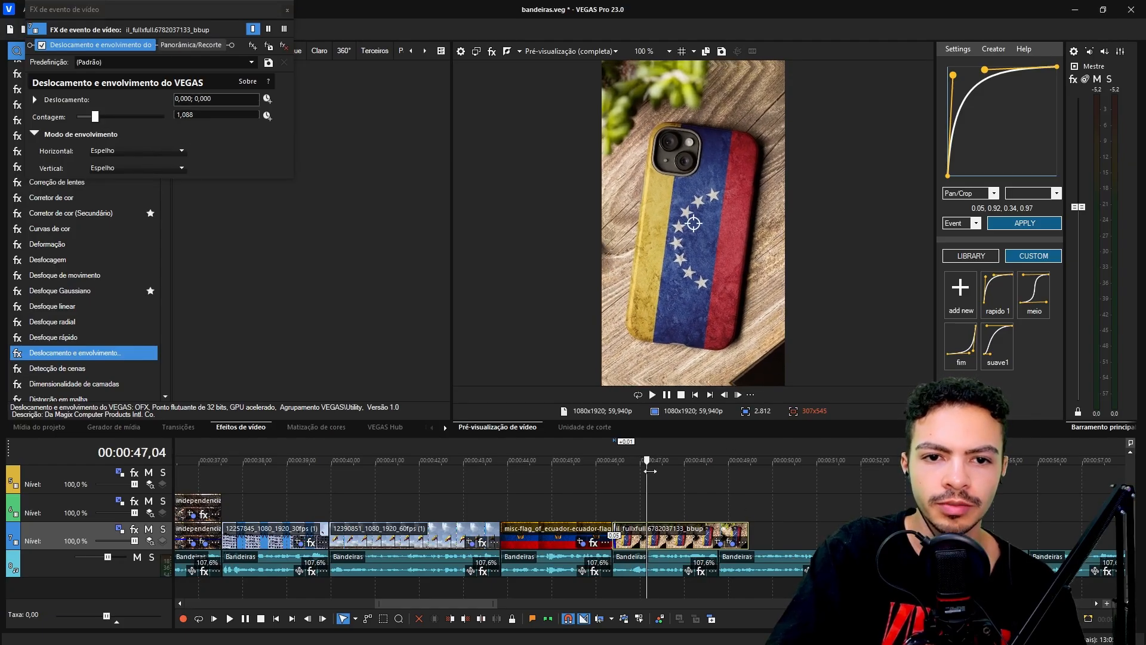
Add the Deslocamento e envolvimento effect to the Ecuador flag image and set its horizontal and vertical wrapping to Espelho
click(572, 461)
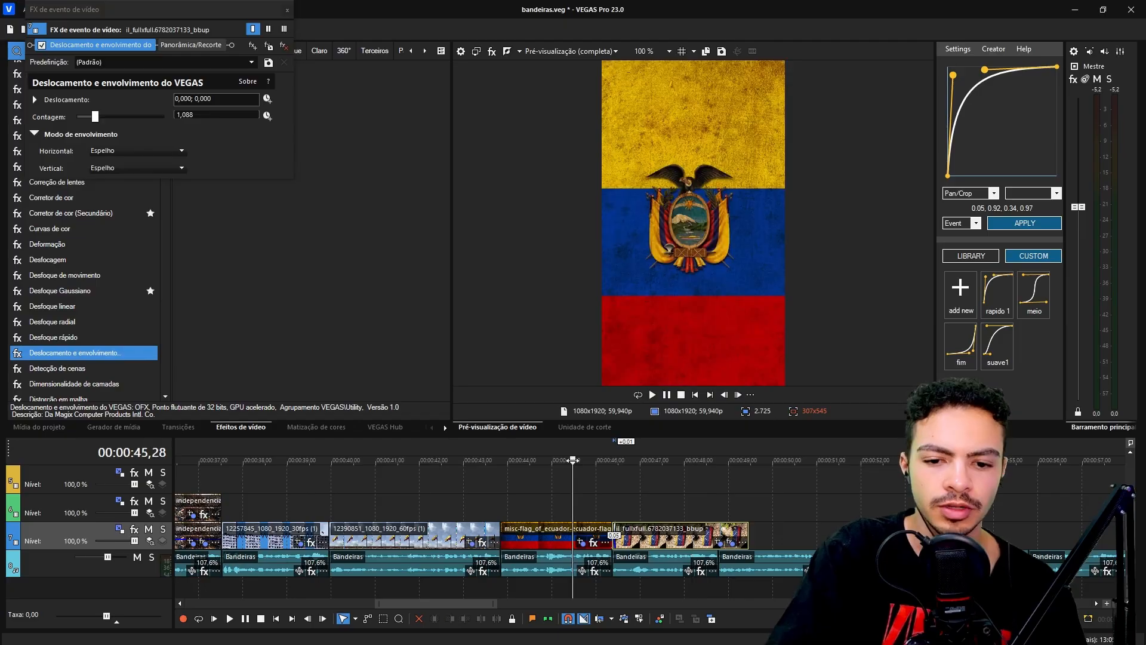
click(287, 10)
drag(558, 527, 565, 497)
click(35, 137)
click(35, 137)
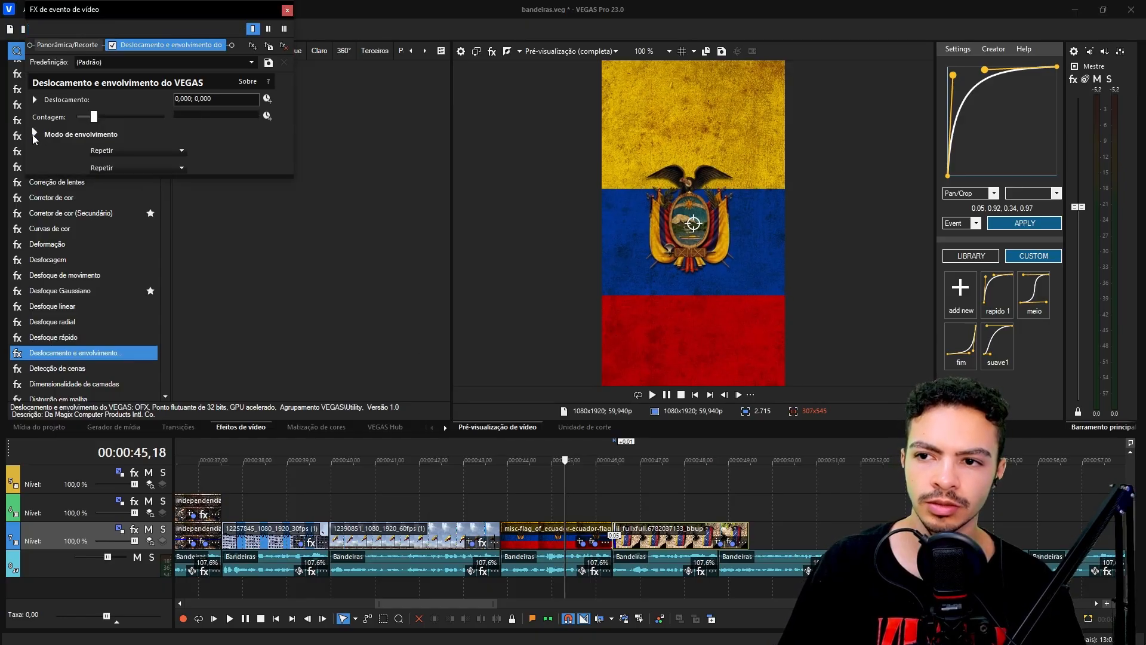
click(109, 169)
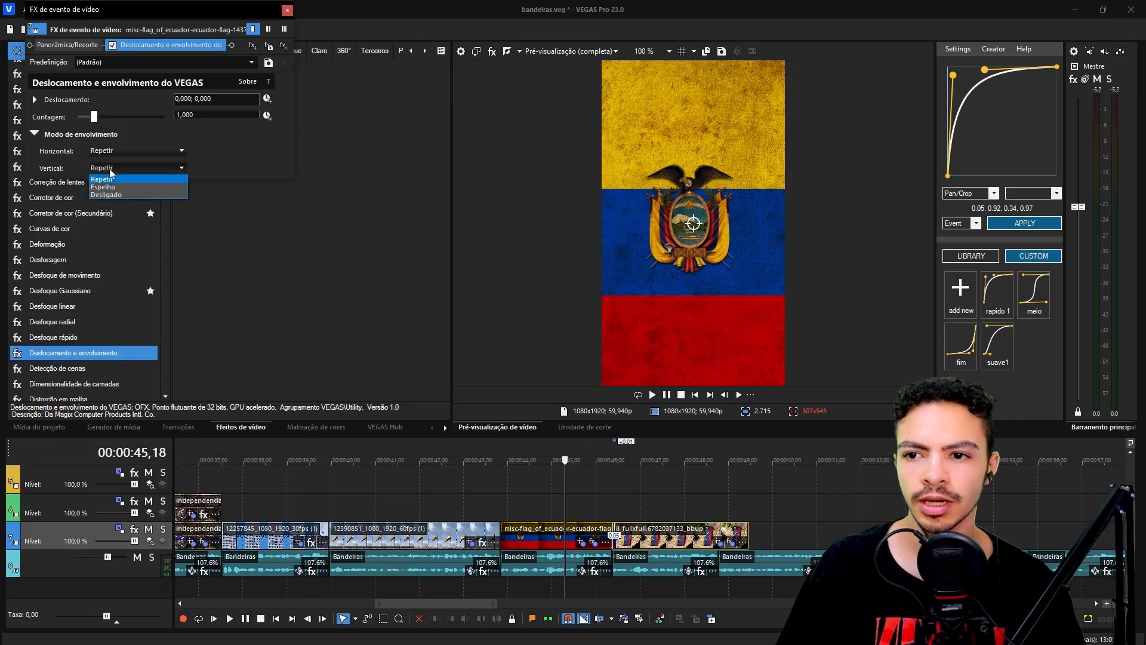
click(114, 187)
click(113, 152)
click(118, 171)
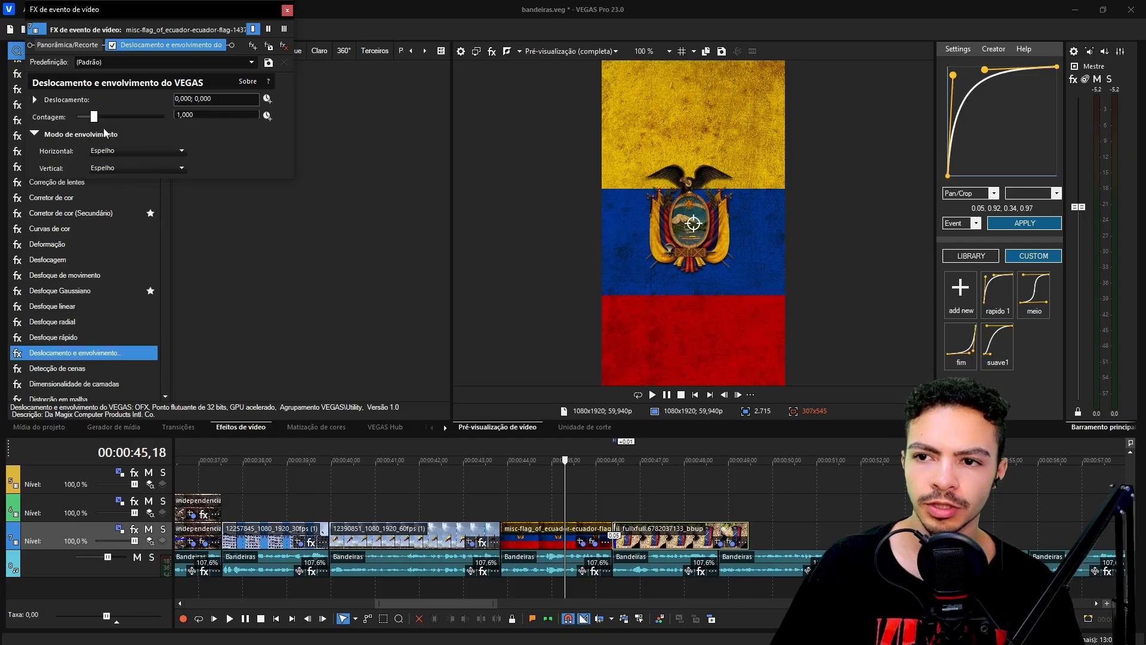
Set the Ecuador effect's Contagem to about 1,361, order it ahead of Panorâmica/Recorte, and play back the flag sequence
drag(93, 116, 100, 119)
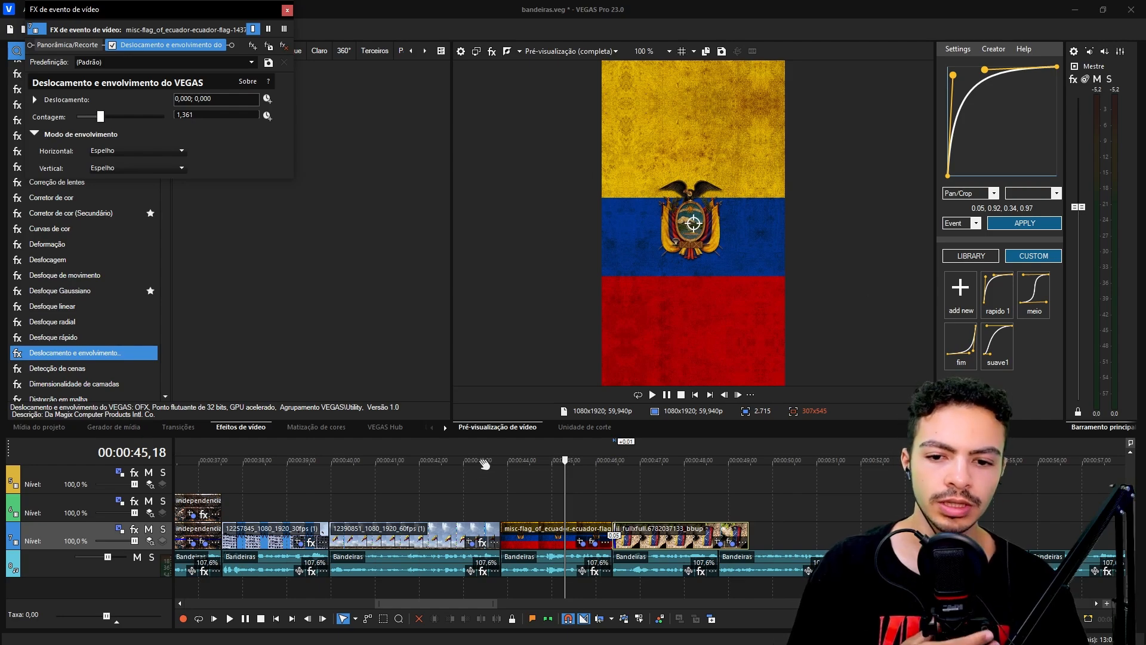
click(476, 444)
key(space)
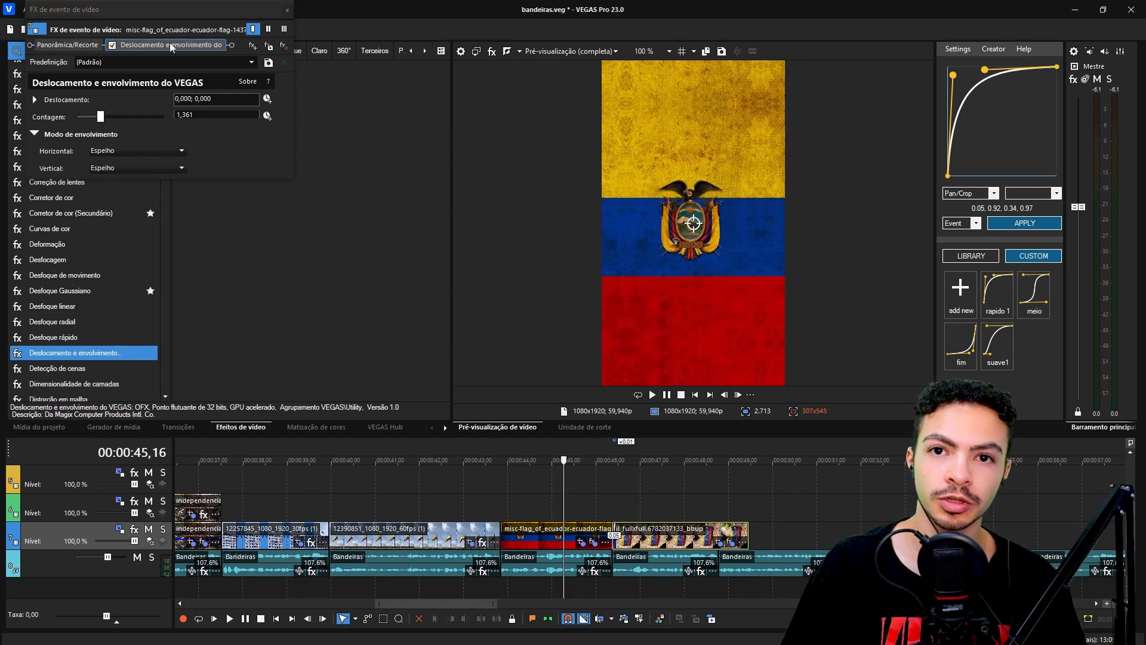
drag(172, 47, 18, 50)
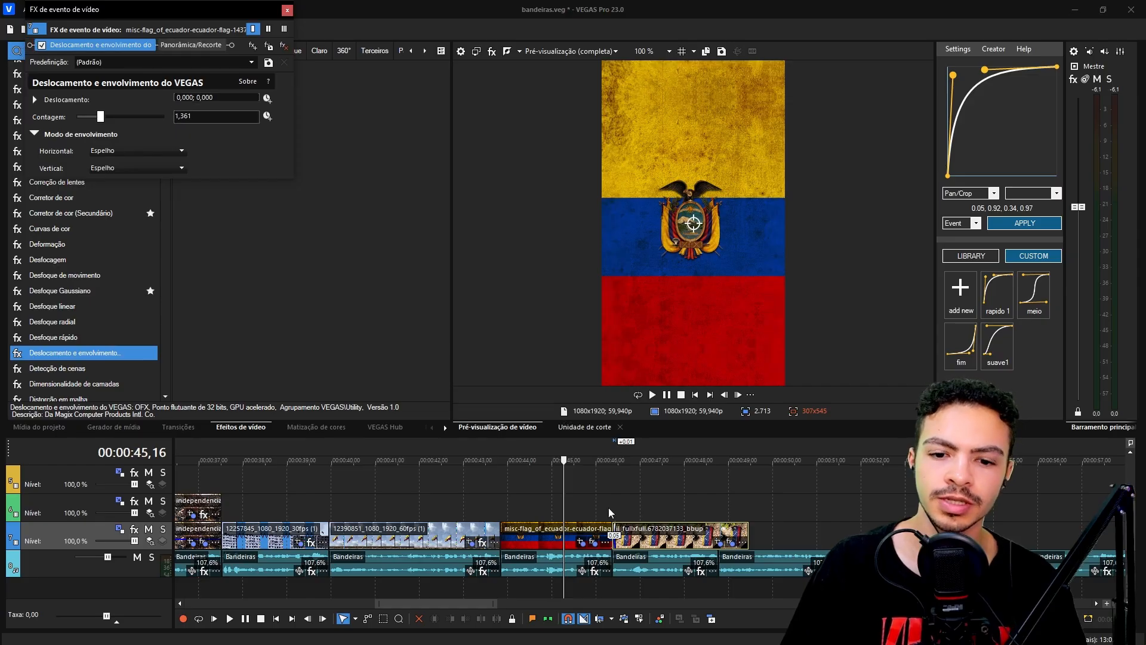
click(485, 492)
key(space)
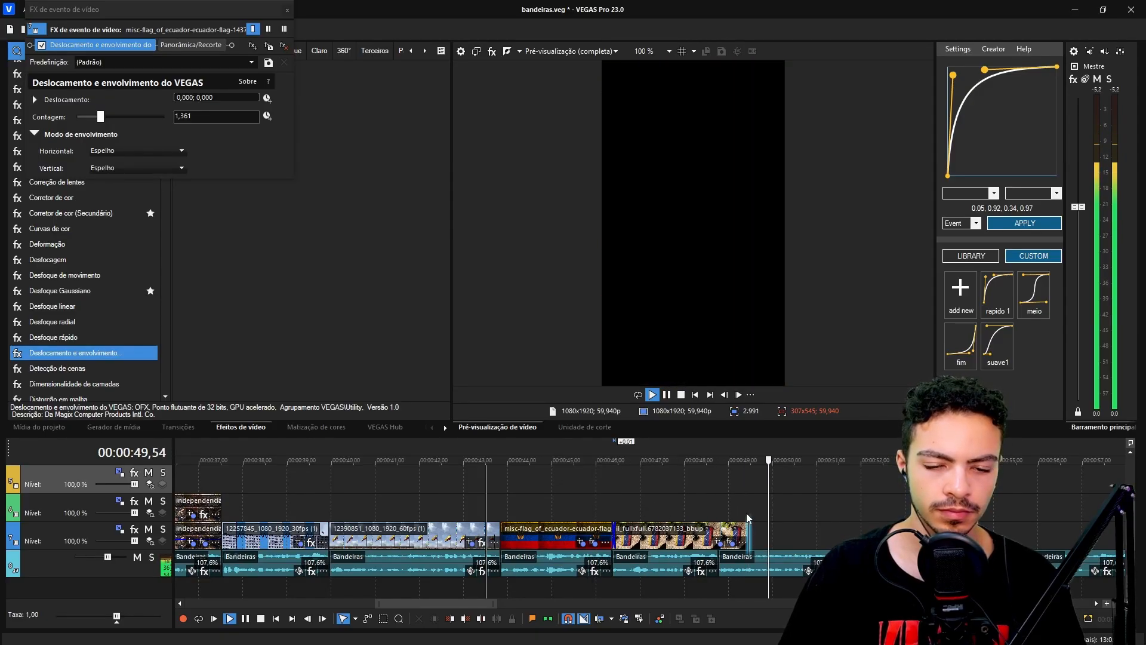
Switch to the browser and examine "colombia flag wallpaper" image results for a Colombian flag picture suited to a vertical frame
scroll(667, 523, down, 3)
key(super)
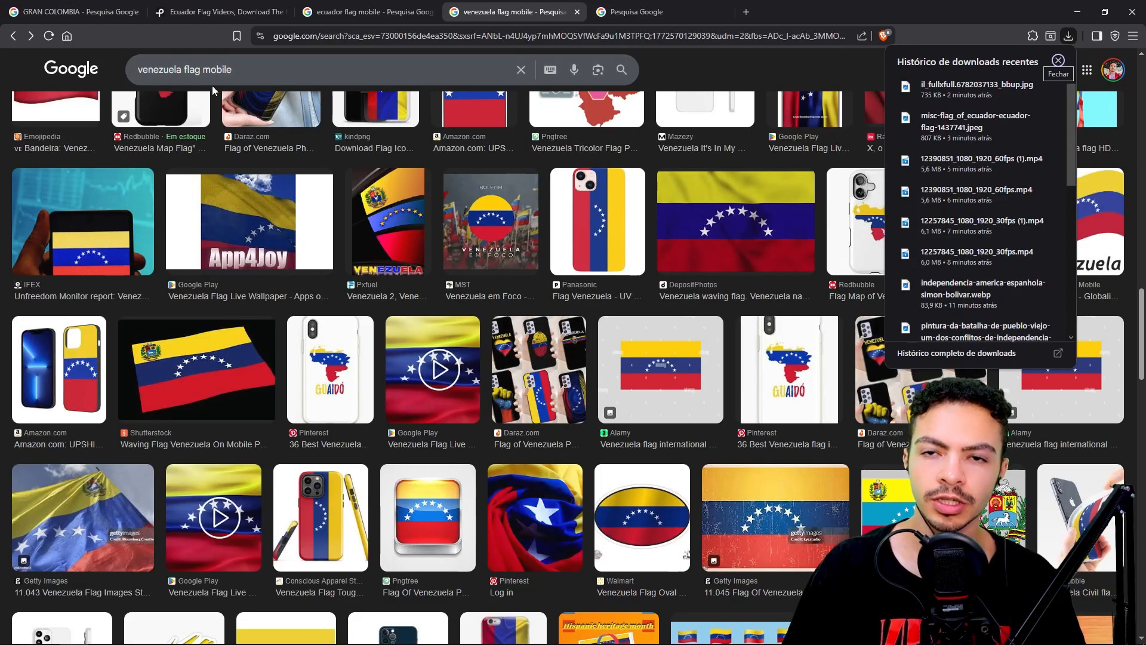
key(Escape)
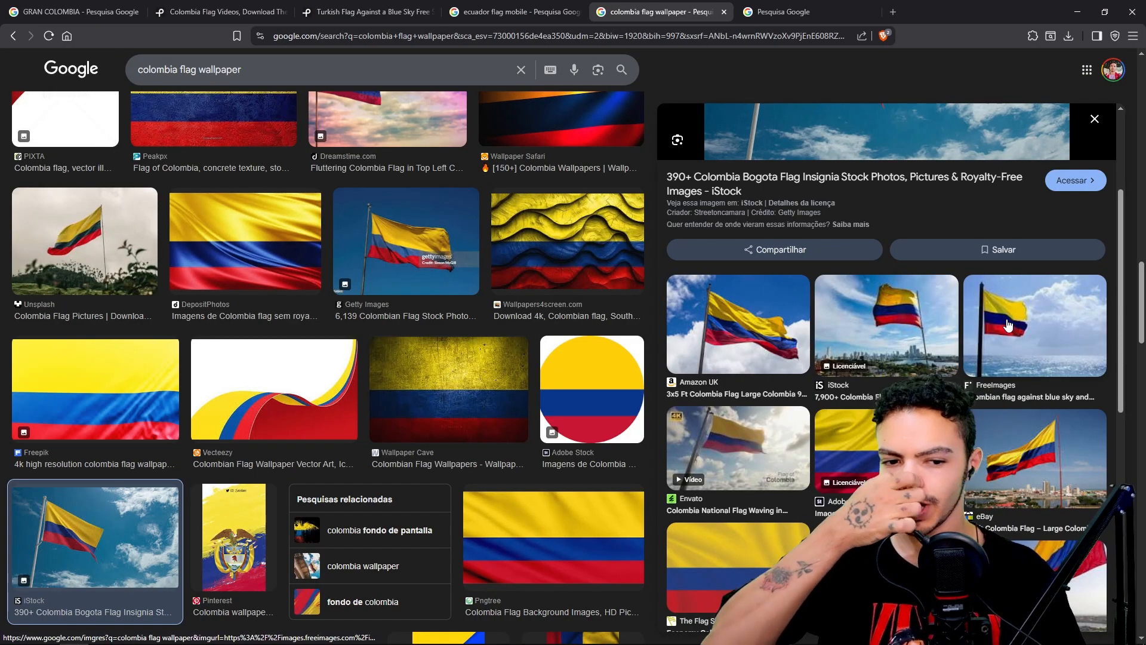
click(1012, 355)
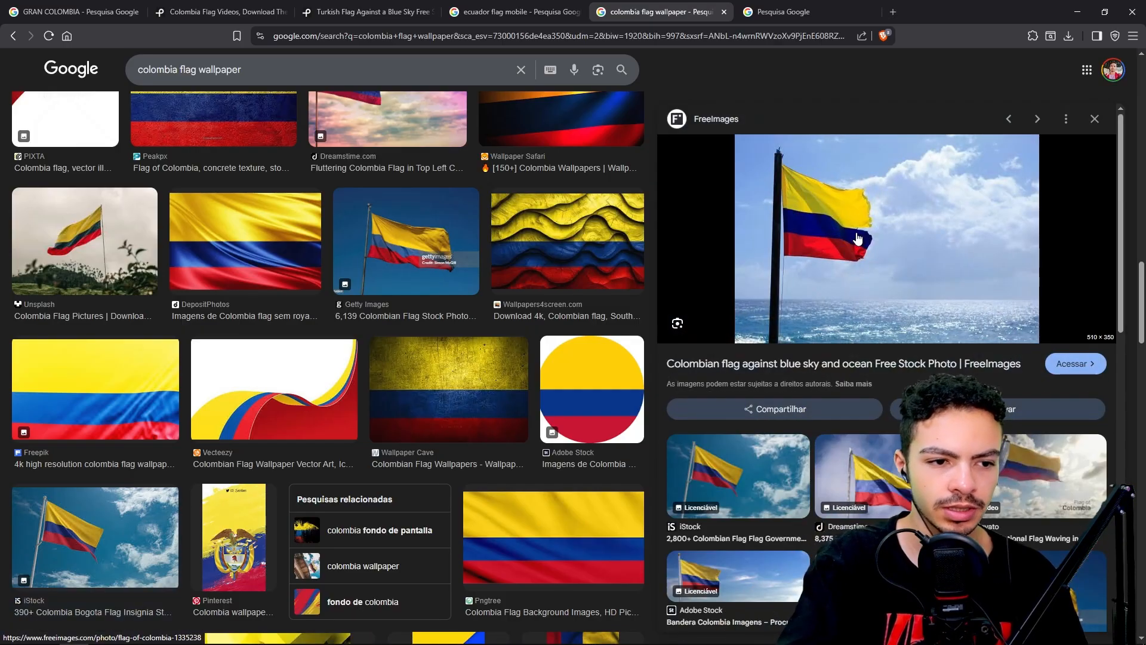
middle_click(853, 361)
click(810, 6)
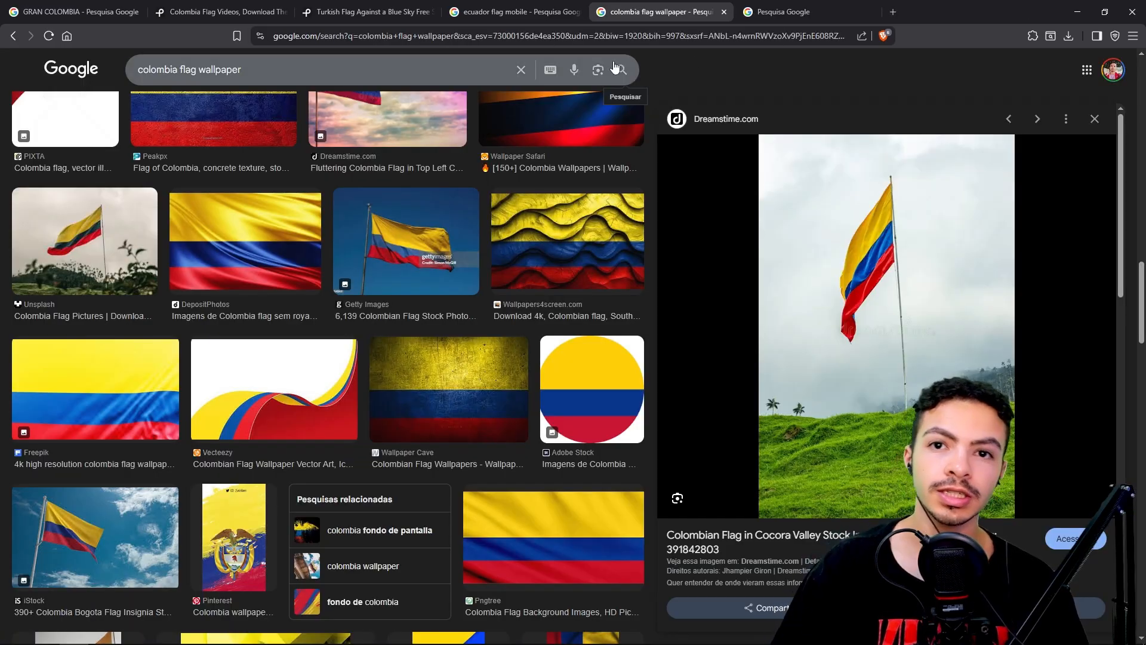
On grok.com, request a Colombian flag image with blue sky in 16:9 "formato vertical", and resubmit the prompt reworded to "imagem na vertical"
click(834, 5)
key(ctrl+l)
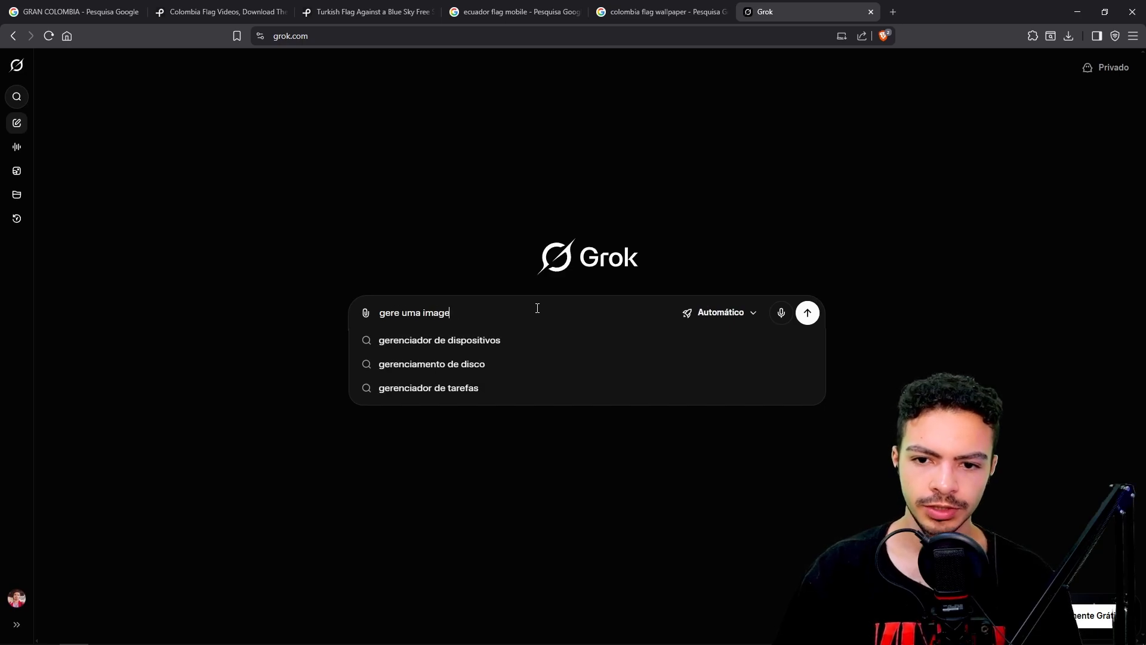
text(m da bandeira da co)
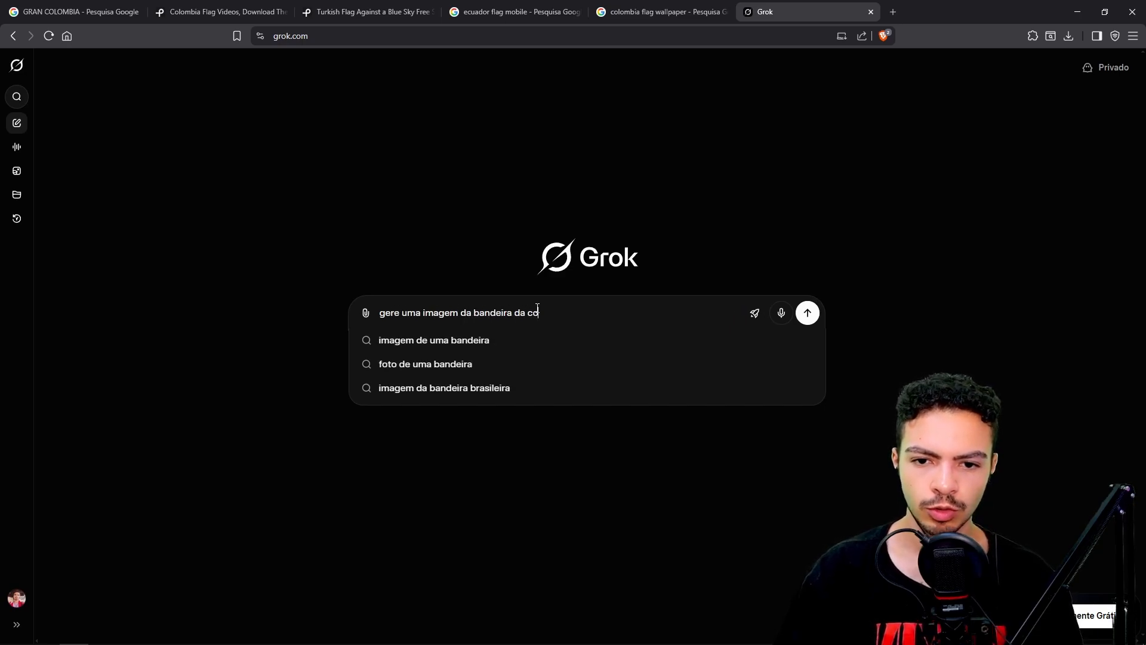
text(lômbia, formato vertical, proporção 16:9)
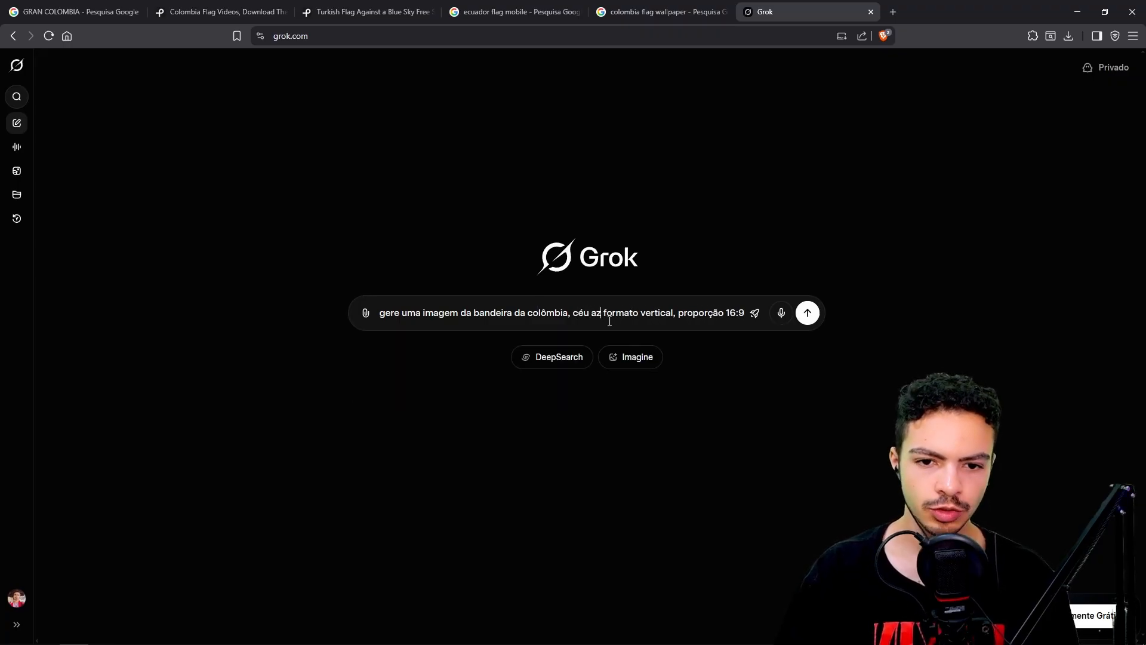
text(ul no fundo,)
key(Return)
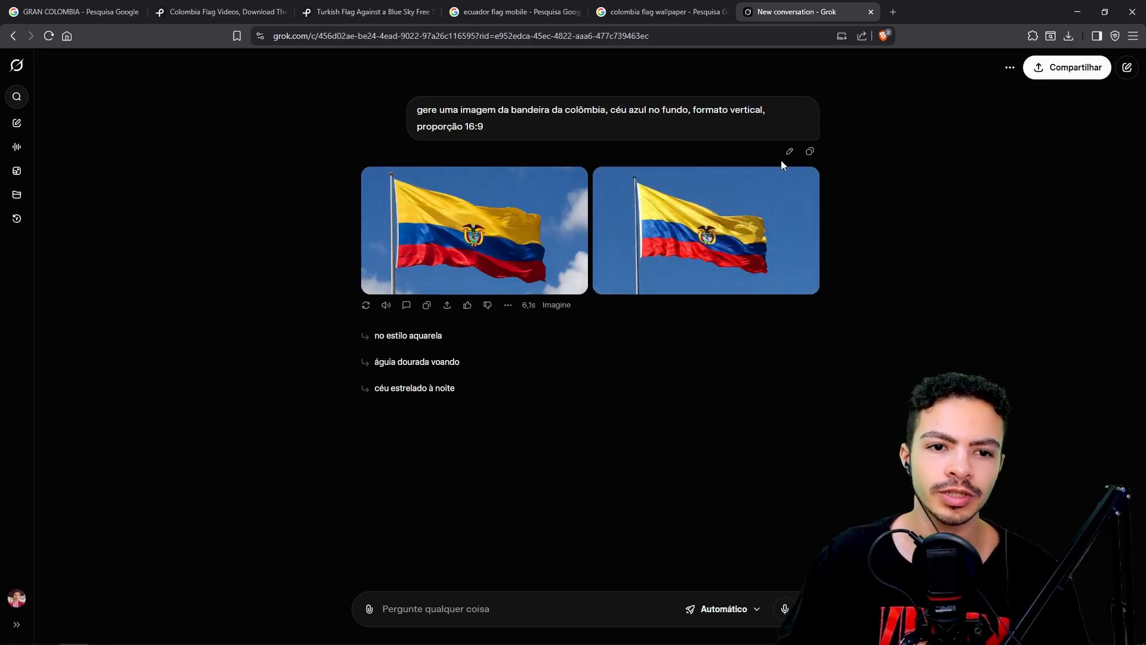
click(789, 151)
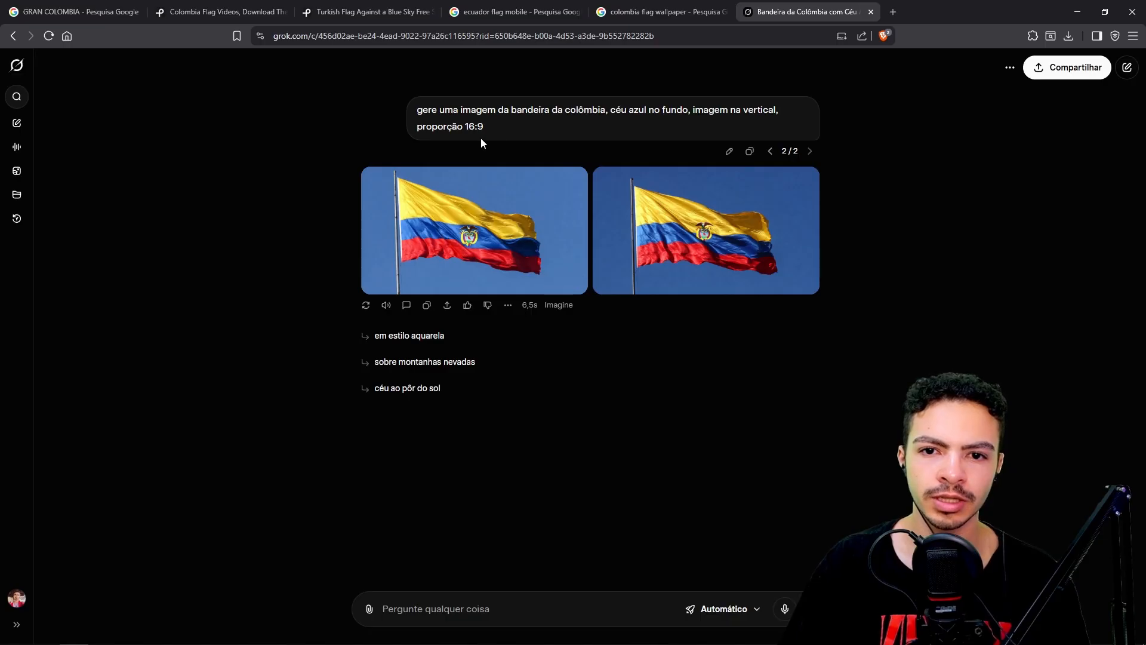
Copy the flag prompt from Grok into ChatGPT, generate the Colombian flag image, and save it
drag(482, 139, 391, 111)
click(464, 36)
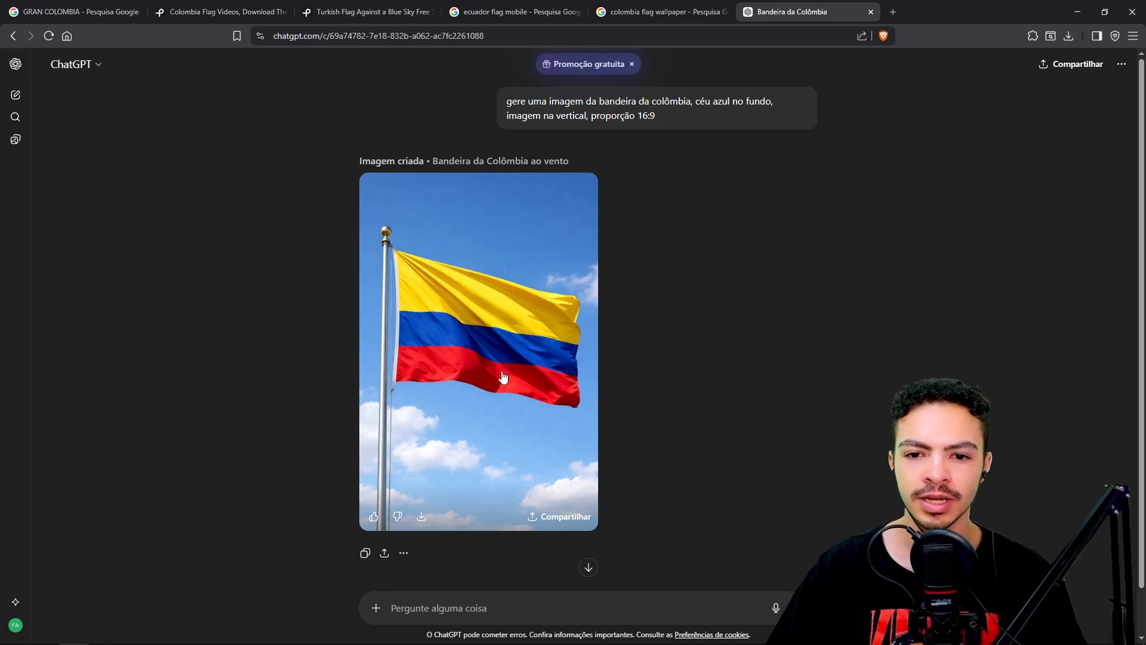
click(581, 328)
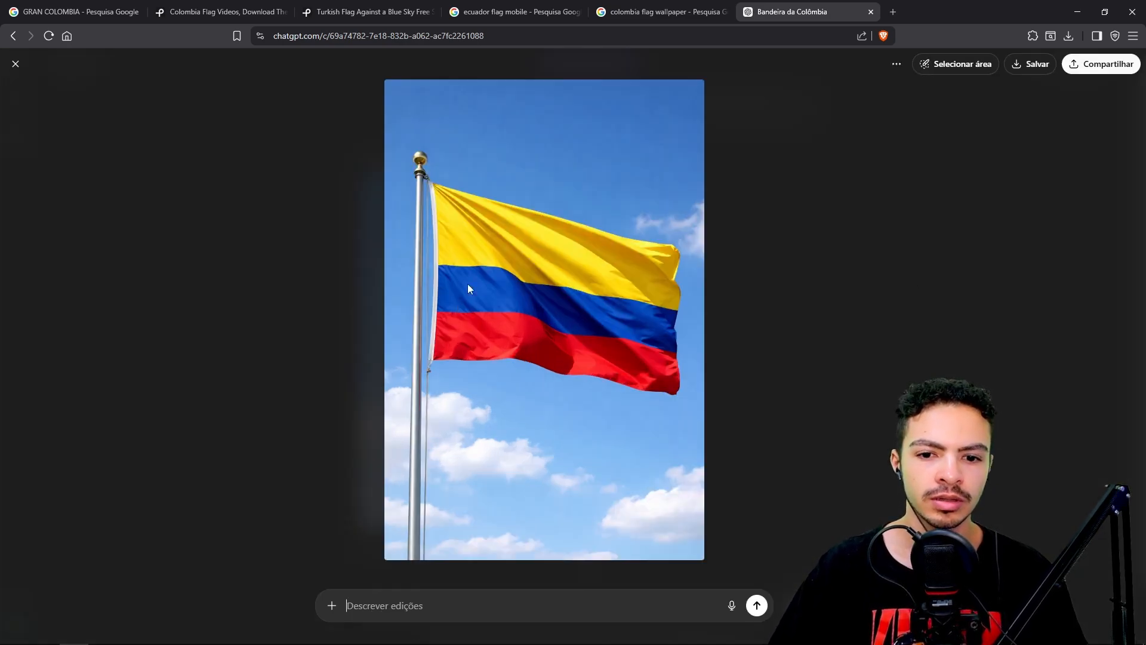
click(1039, 68)
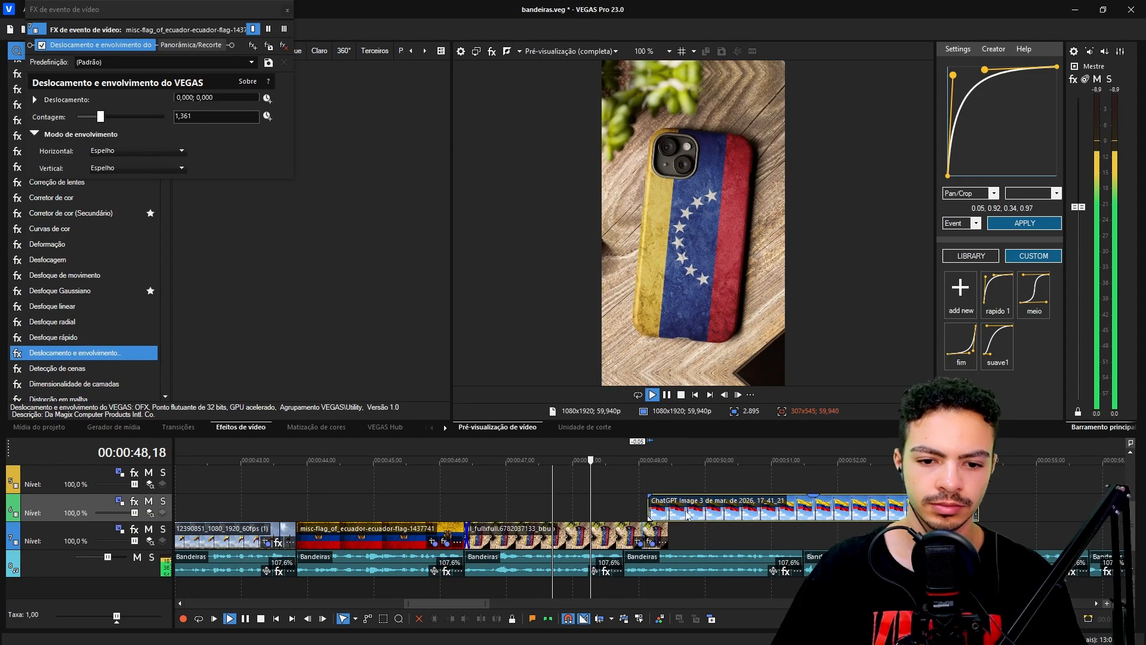
Place the ChatGPT Colombian flag image on the main track after the phone case clip, preview the junction, and shorten the image's end
mouse_move(694, 532)
mouse_down()
mouse_move(690, 511)
mouse_move(677, 529)
mouse_up()
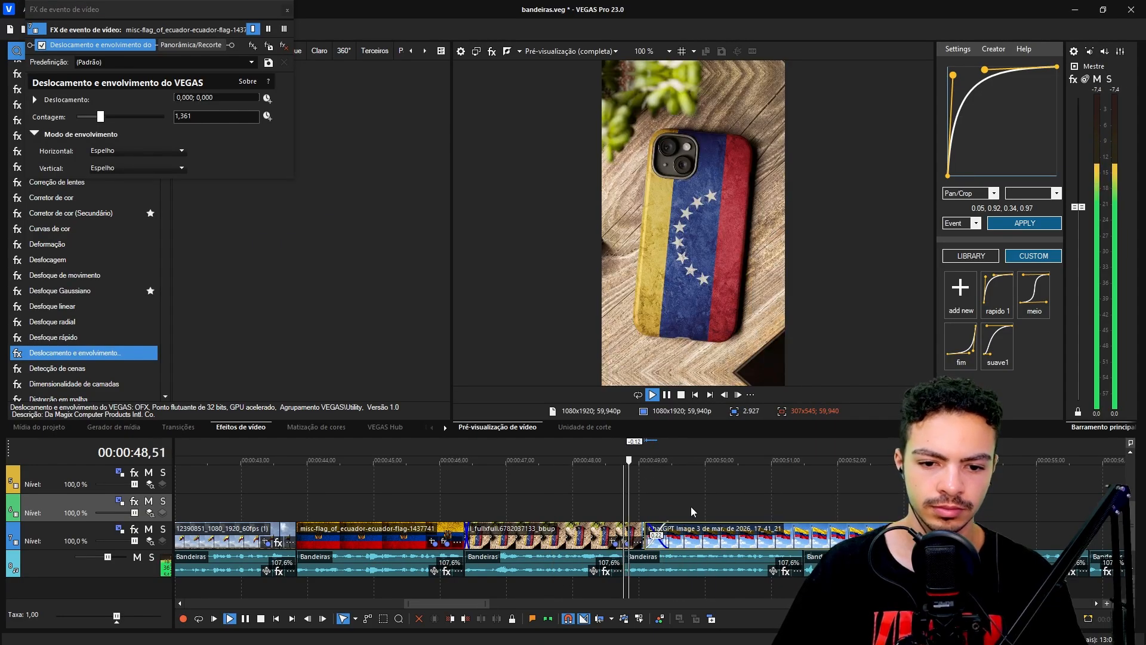
scroll(691, 512, up, 2)
click(630, 542)
key(alt+])
click(554, 442)
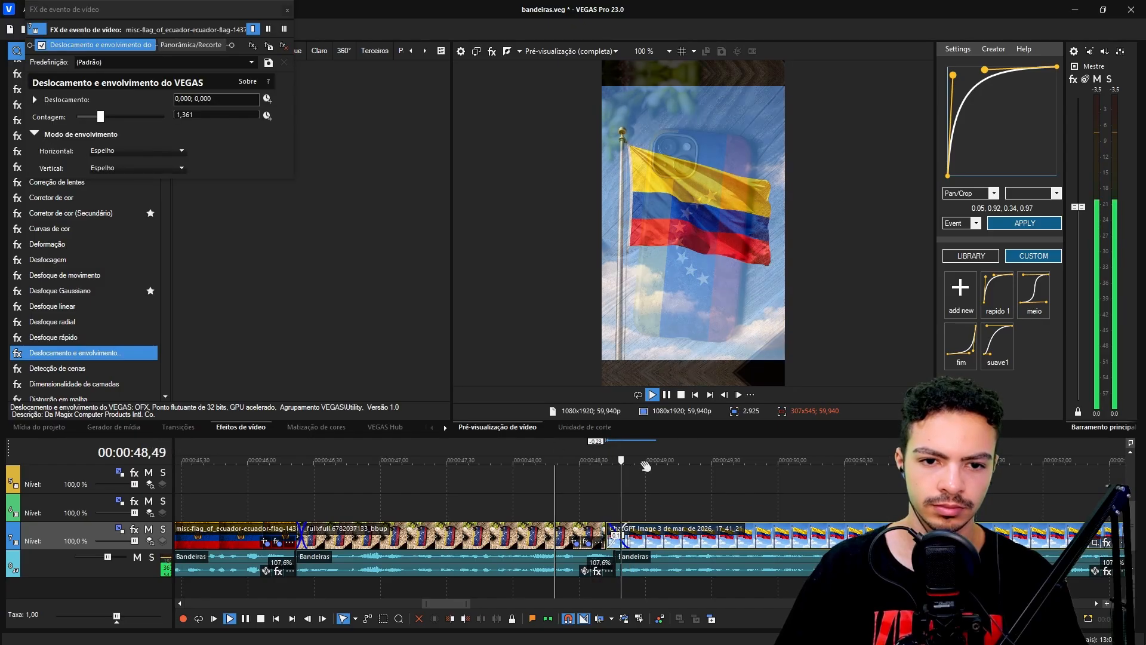
scroll(646, 464, down, 4)
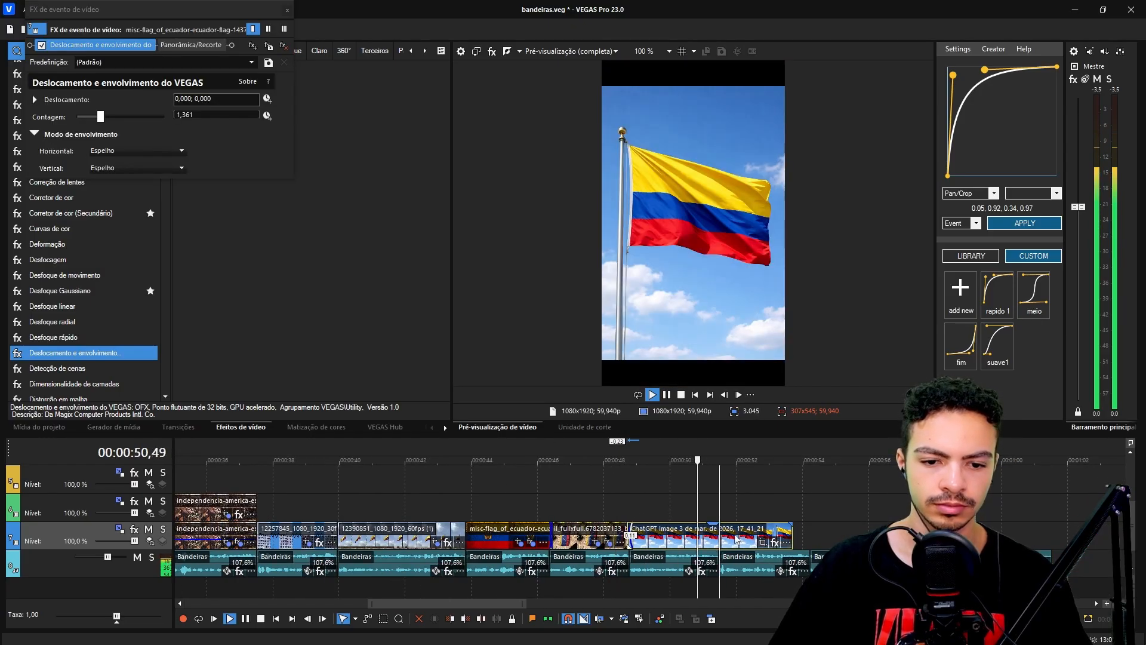
drag(778, 541, 688, 541)
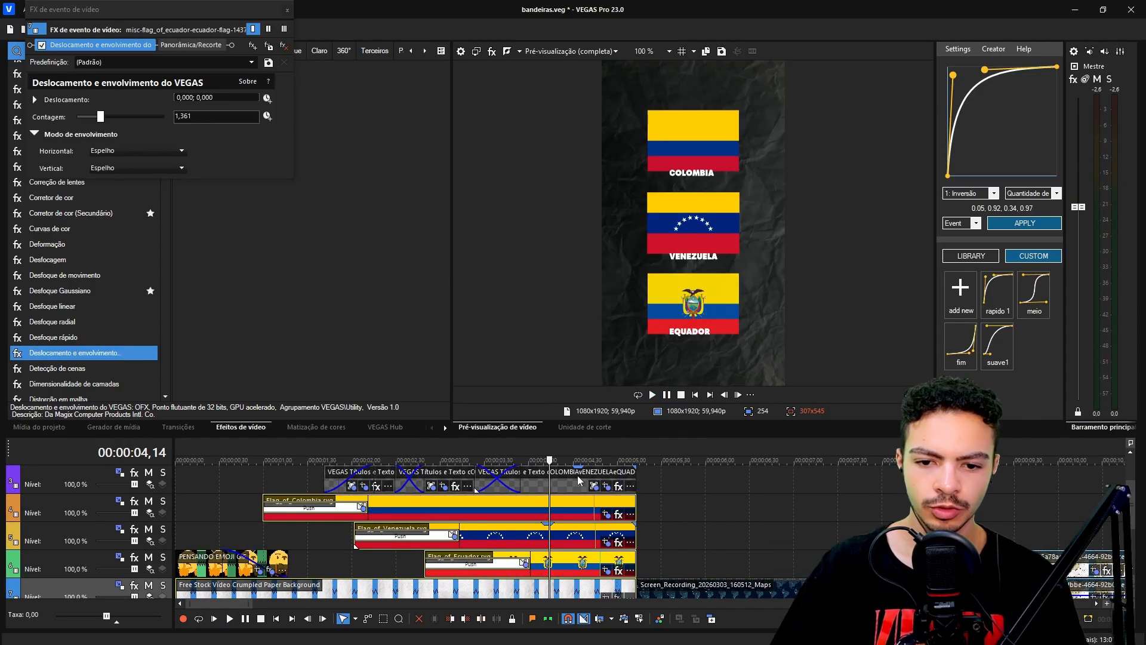
Split the opening scene's country titles, three flags and crumpled paper background at 00:00:04,14, and copy the second part
ctrl+click(579, 481)
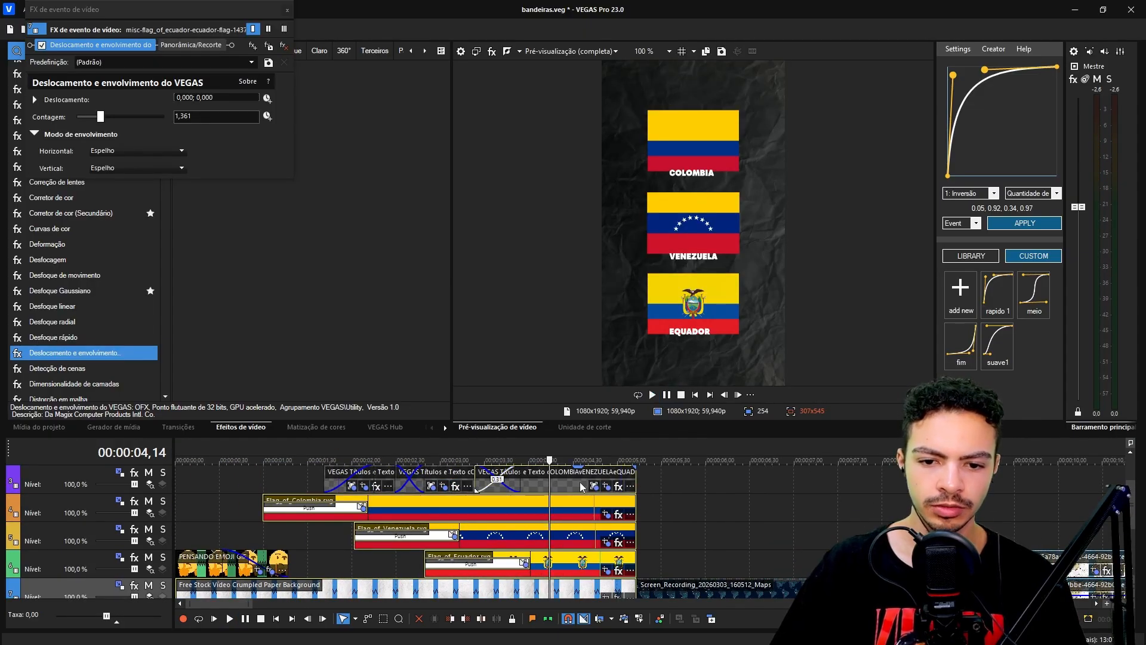
key(s)
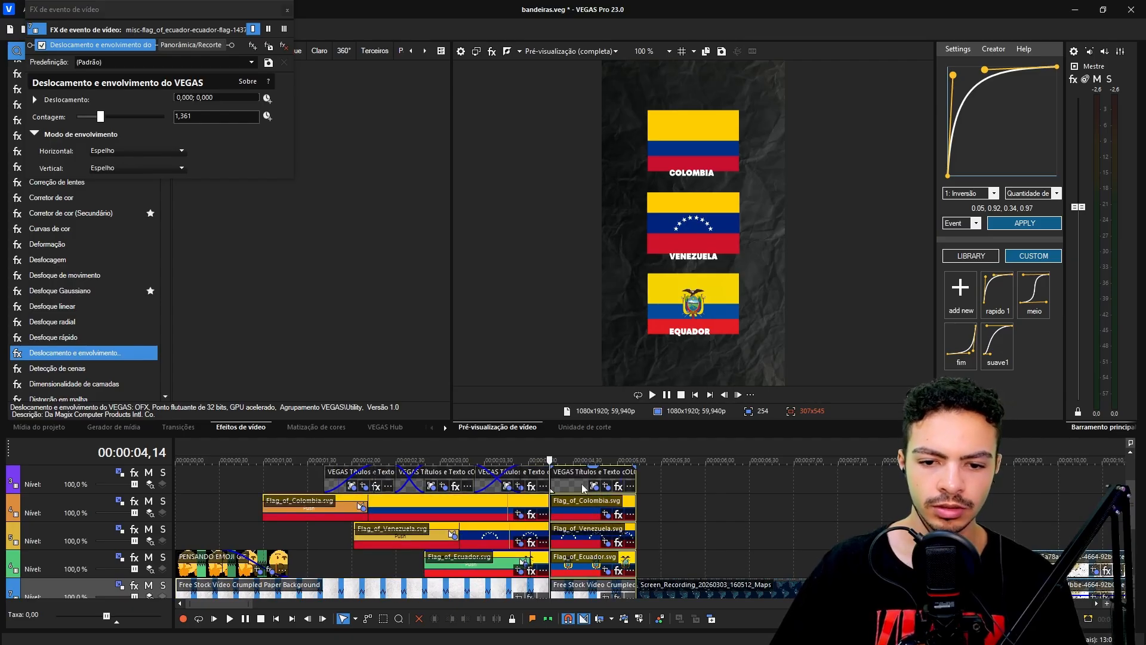
click(572, 483)
scroll(692, 503, down, 8)
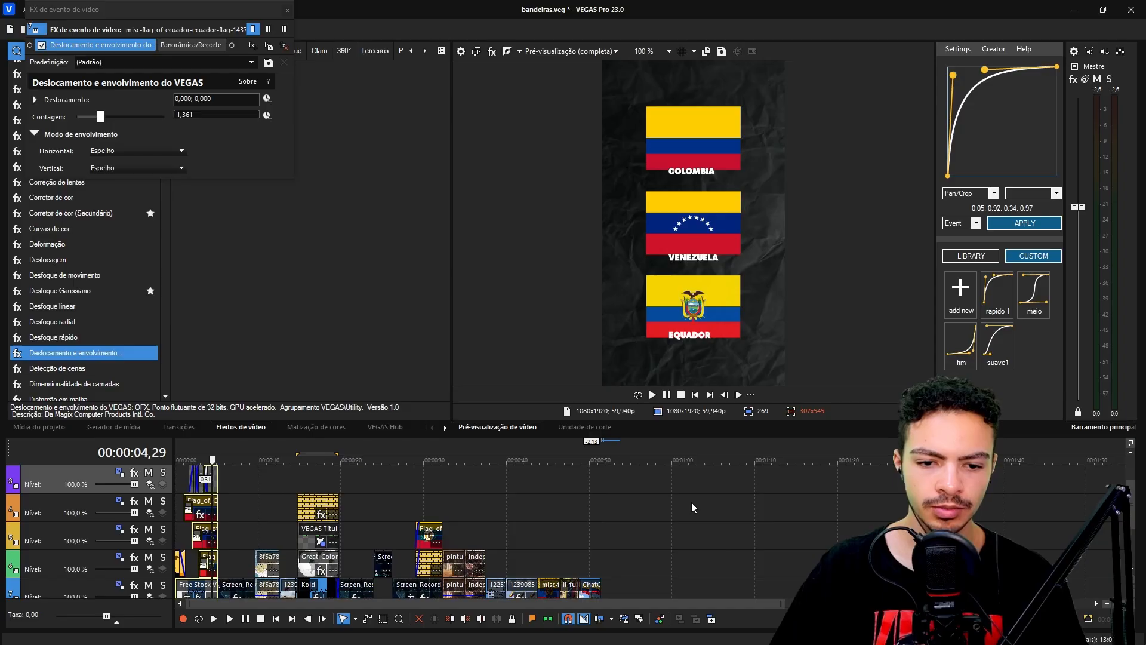
Paste the copied three-flag scene at 00:00:51,29, right after the ChatGPT flag image
click(529, 498)
scroll(528, 498, up, 3)
scroll(529, 497, down, 1)
click(838, 483)
scroll(838, 482, up, 1)
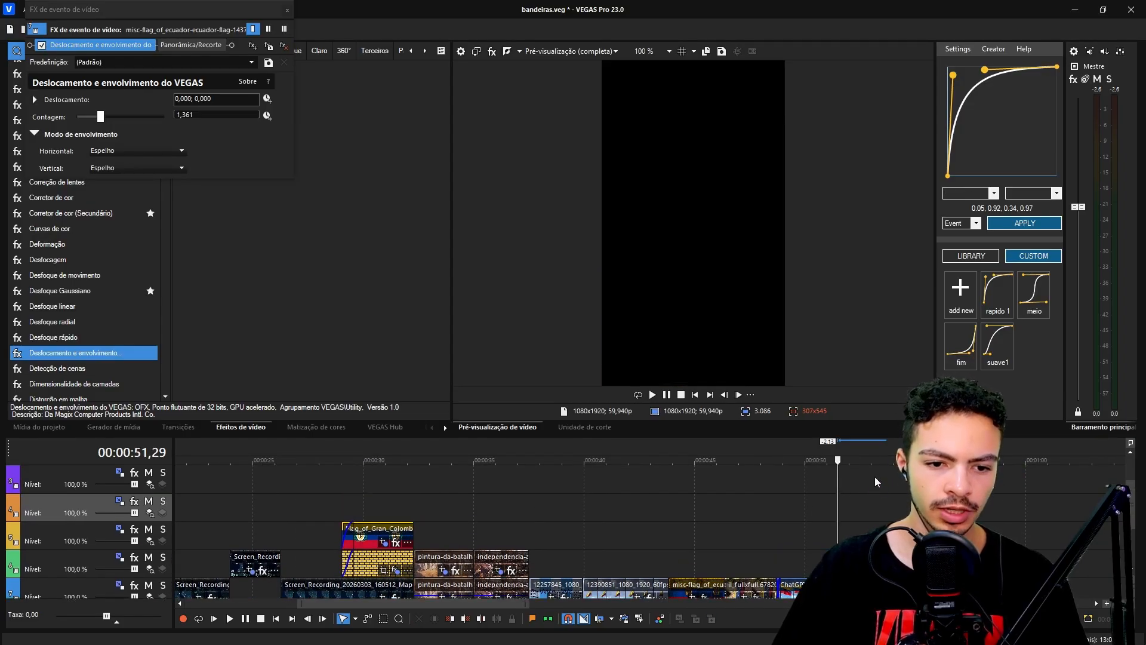
key(ctrl+v)
key(Return)
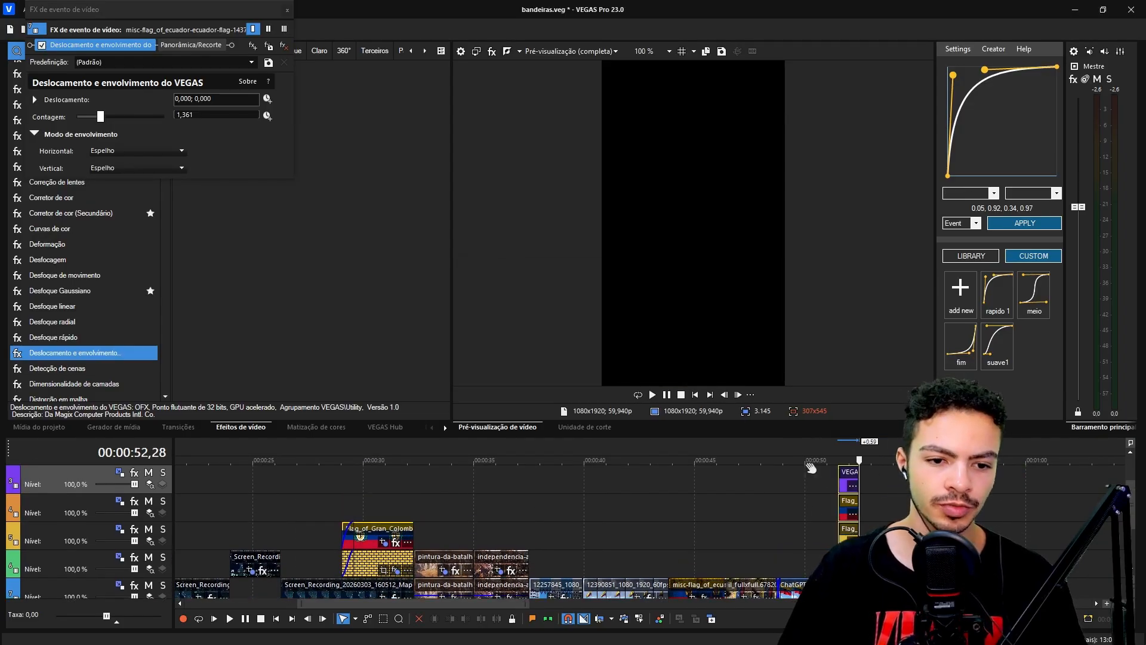
Play back the pasted three-flag scene and extend the ends of its clips to cover the narration
scroll(832, 525, up, 5)
key(space)
scroll(831, 524, down, 1)
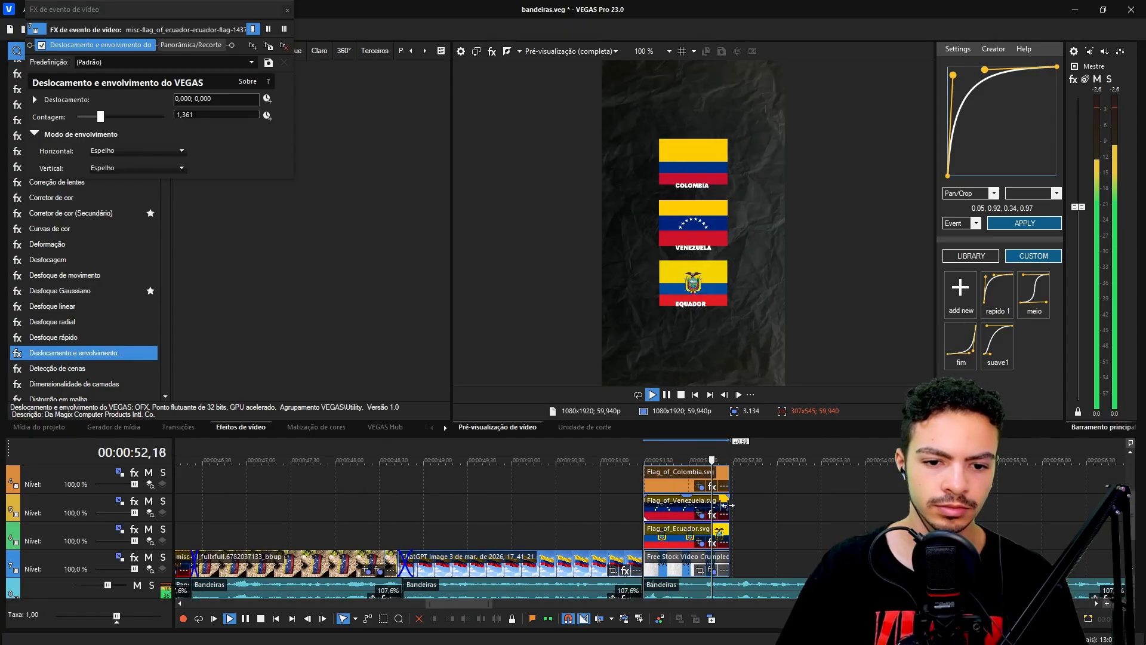
scroll(747, 513, down, 3)
drag(644, 505, 752, 514)
click(620, 444)
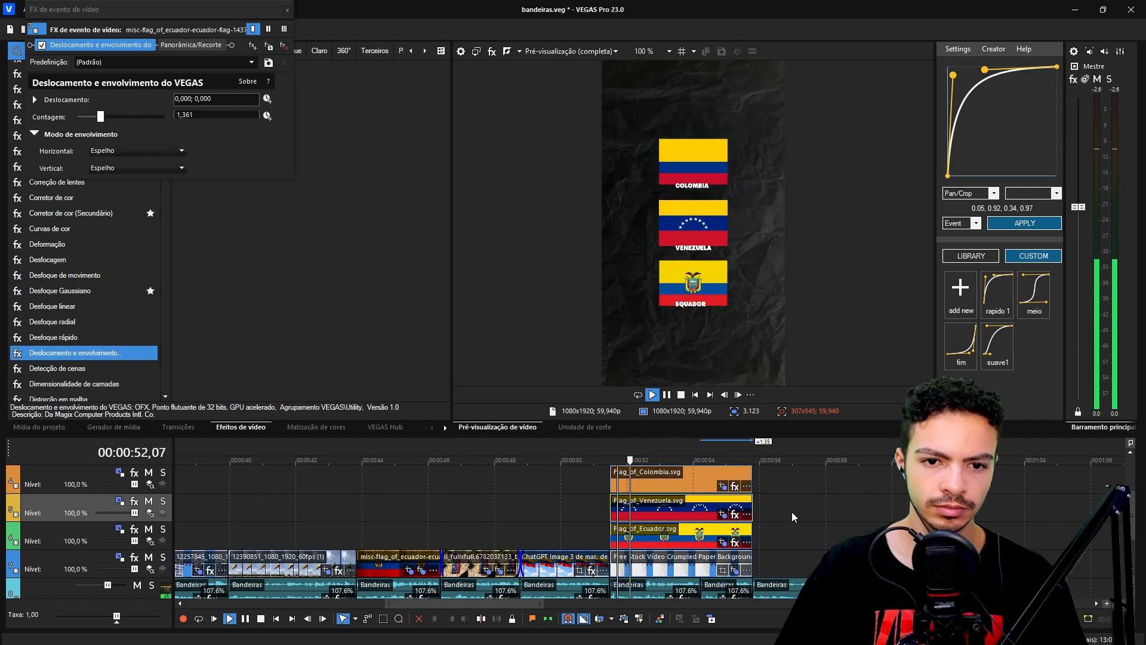
scroll(792, 511, up, 2)
click(611, 482)
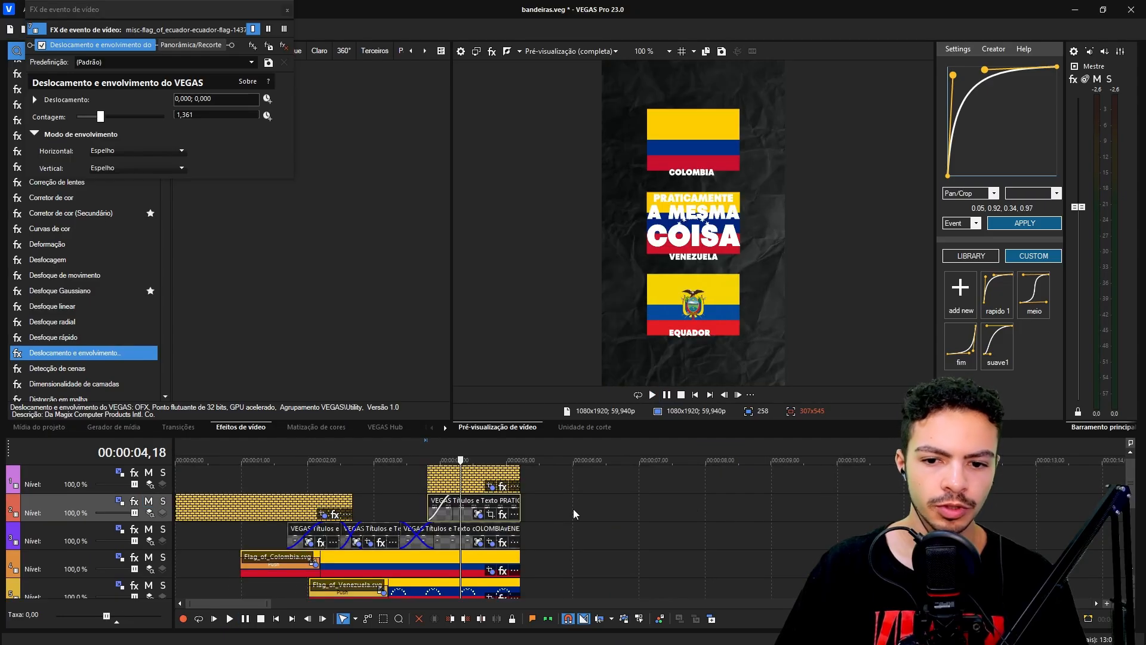
Insert a new top video track and move the opening's "PRATICAMENTE A MESMA COISA" title and the patterned event above it up one track
click(573, 509)
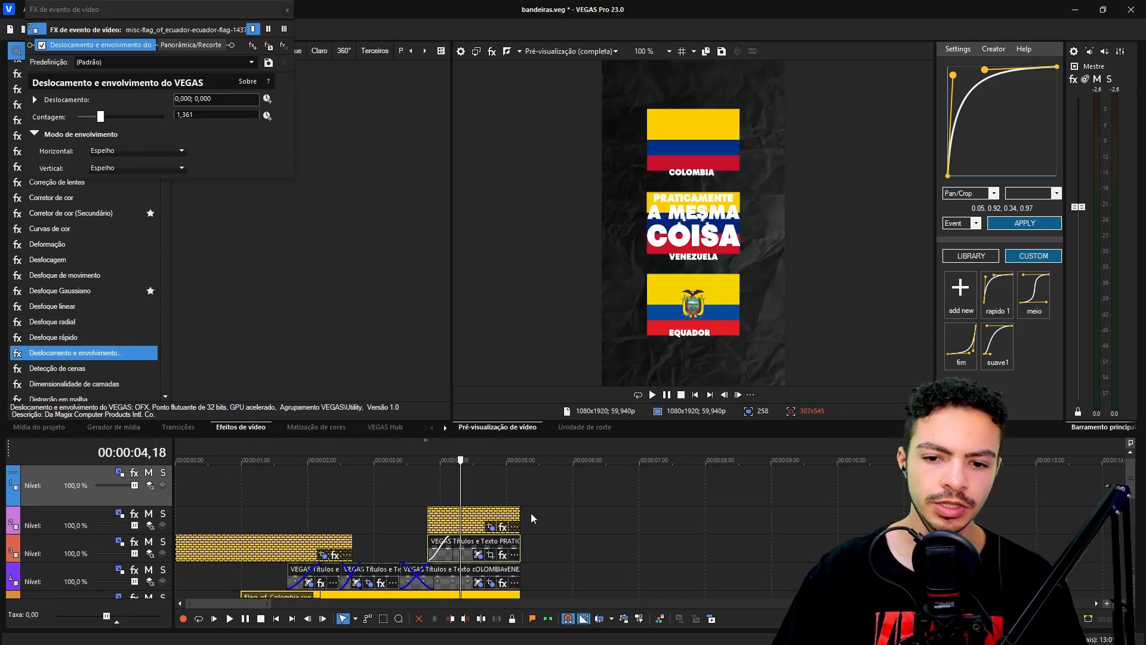
click(474, 539)
ctrl+click(491, 517)
drag(491, 517, 491, 489)
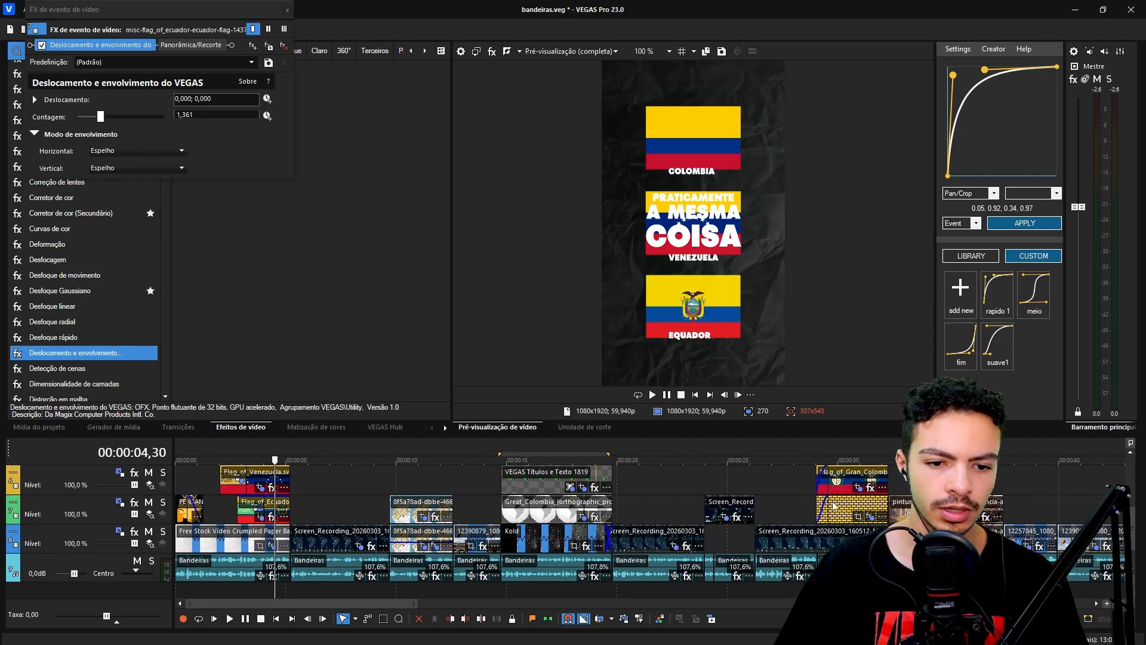
Copy the blur adjustment event from the Gran Colombia flag scene and paste it onto the track below the opening's "PRATICAMENTE A MESMA COISA" title
click(656, 509)
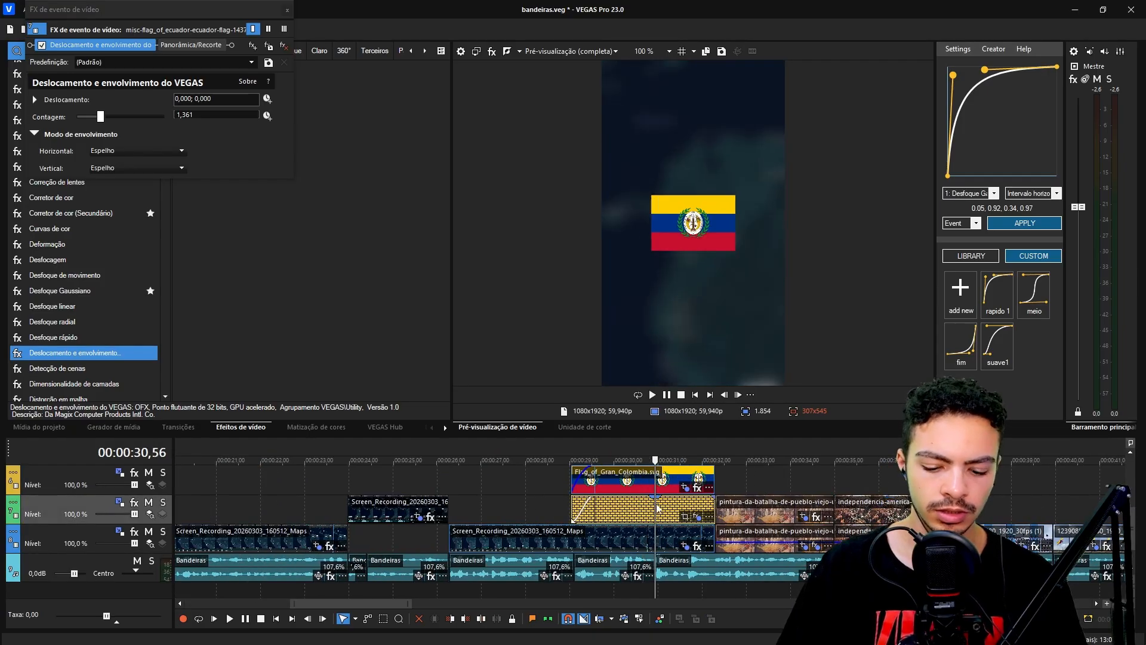
scroll(698, 503, down, 5)
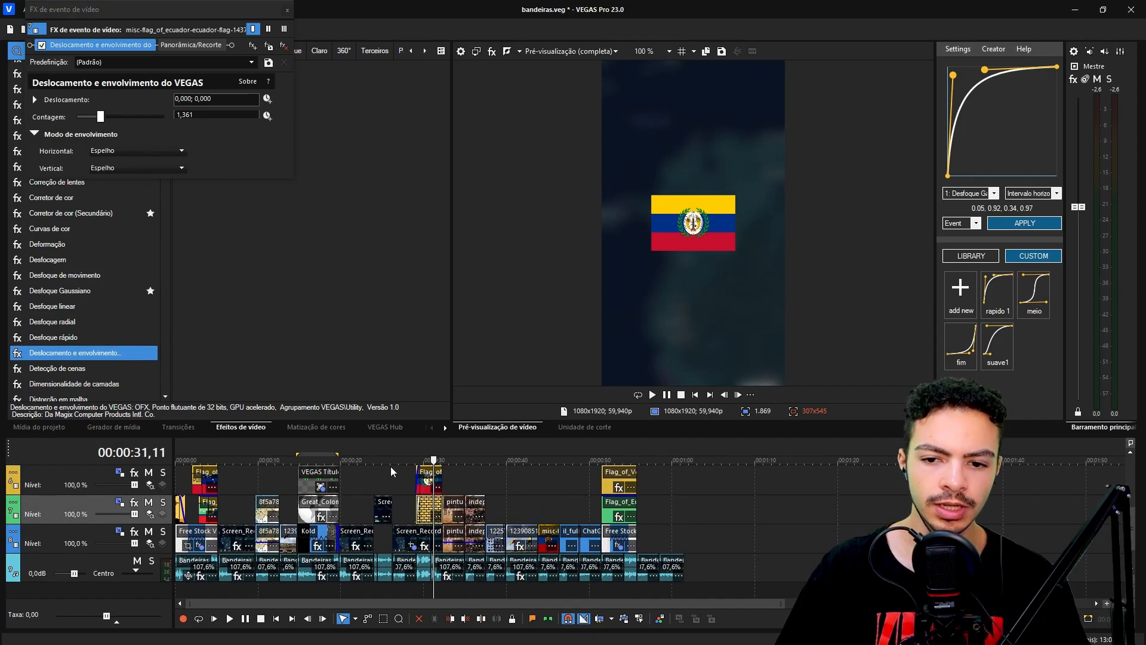
scroll(348, 476, up, 2)
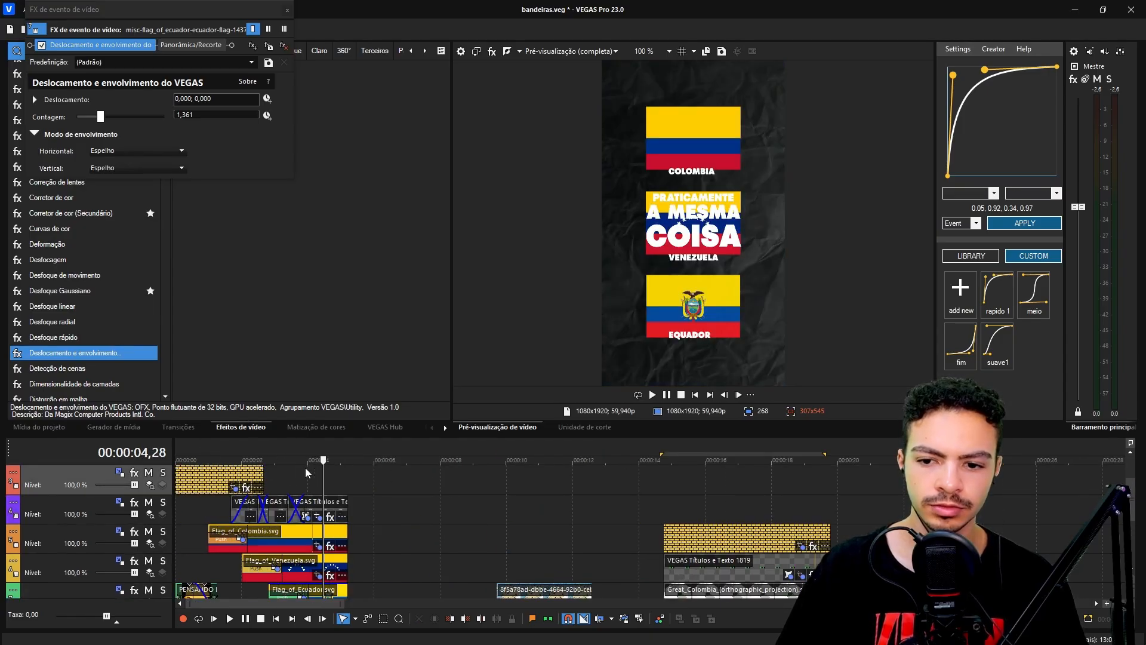
click(296, 473)
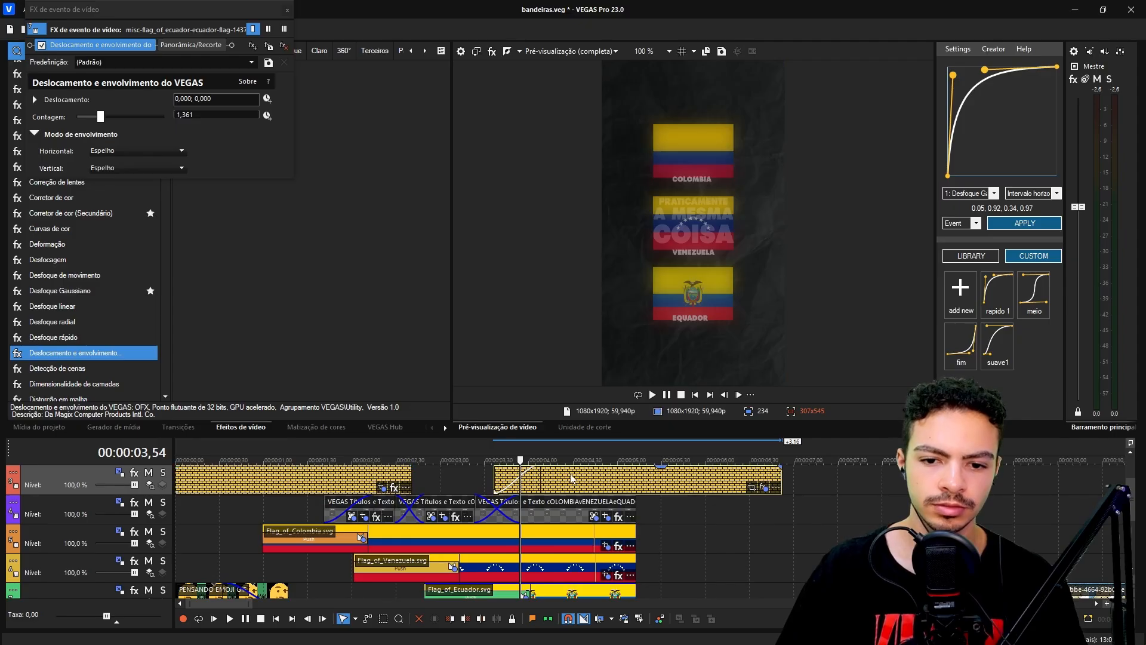
Split the pasted blur adjustment event at 00:00:05,13, where the opening flags end, and delete the excess part
click(572, 479)
click(631, 486)
click(637, 488)
key(s)
key(Delete)
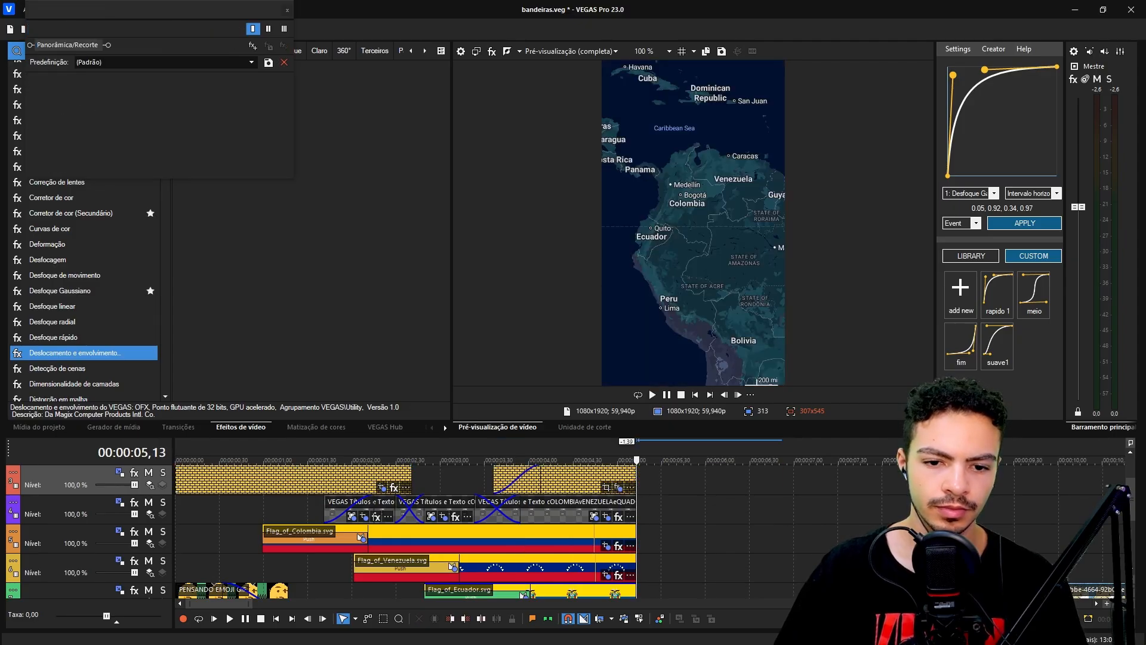
Shift the blur adjustment event to start with the title, trim its end to match the flag clips, and play back the opening
scroll(621, 492, up, 1)
drag(576, 519, 595, 521)
click(489, 482)
key(space)
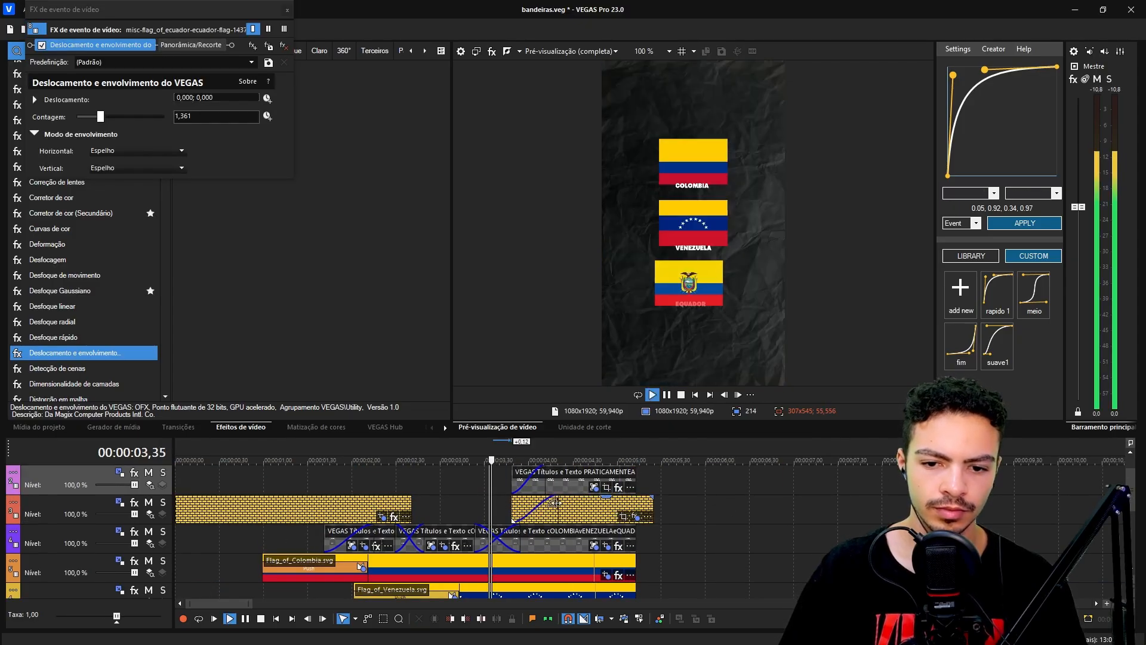
drag(652, 509, 636, 509)
click(511, 506)
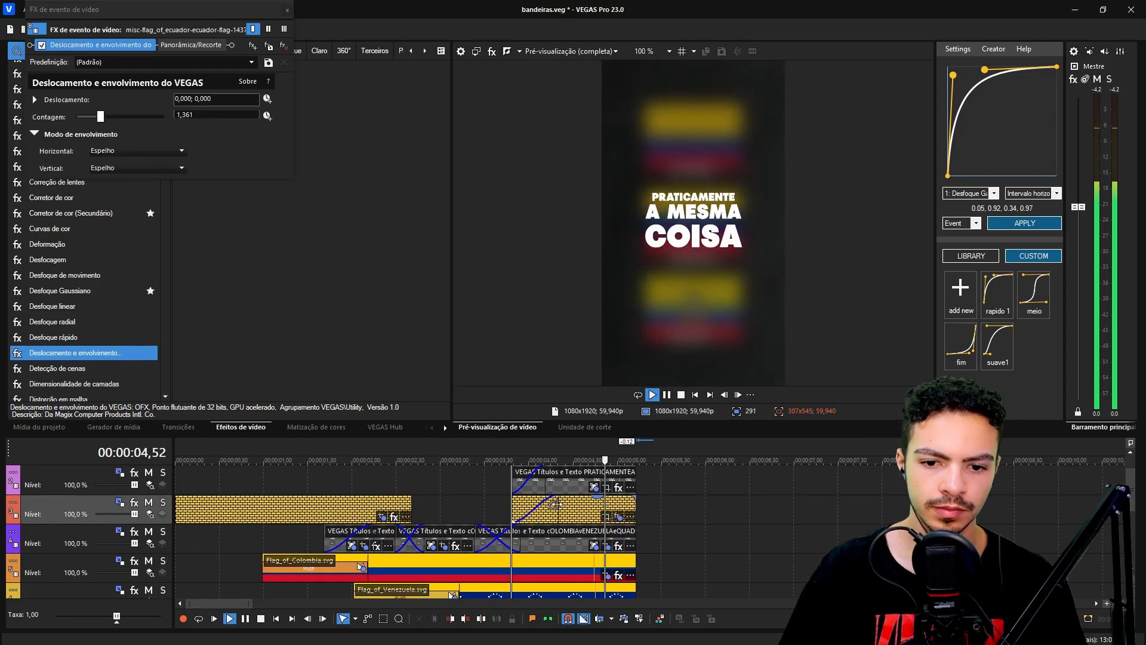
key(space)
Set the Gaussian blur of the opening's blur adjustment event to 0,0300 horizontally and vertically, and play back the result
click(617, 515)
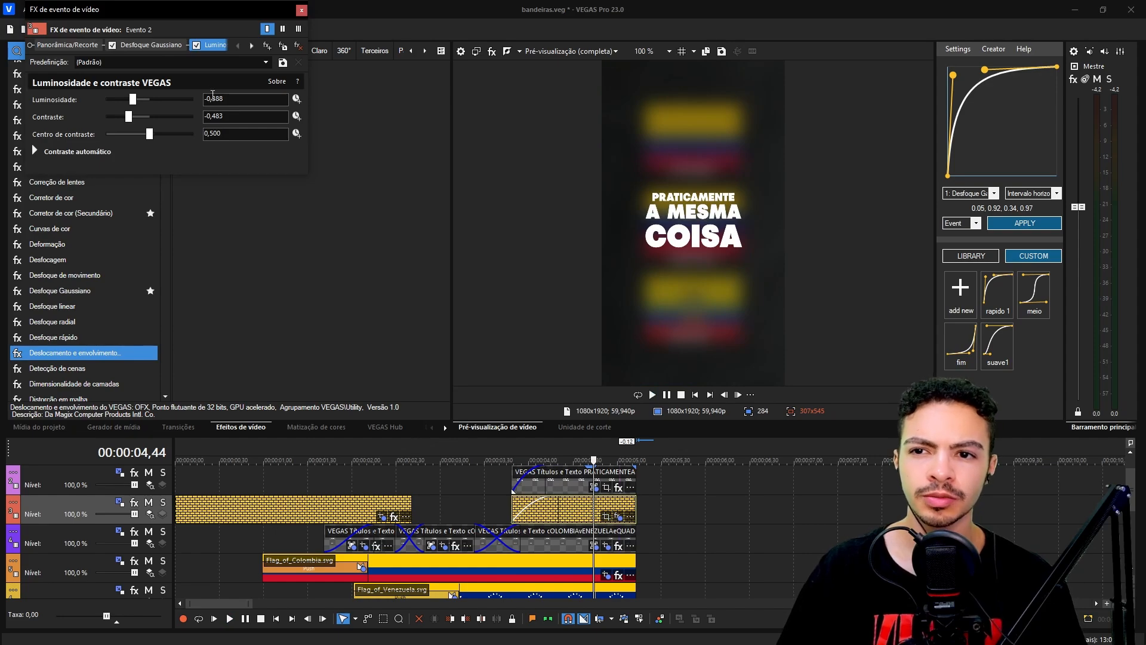
click(157, 46)
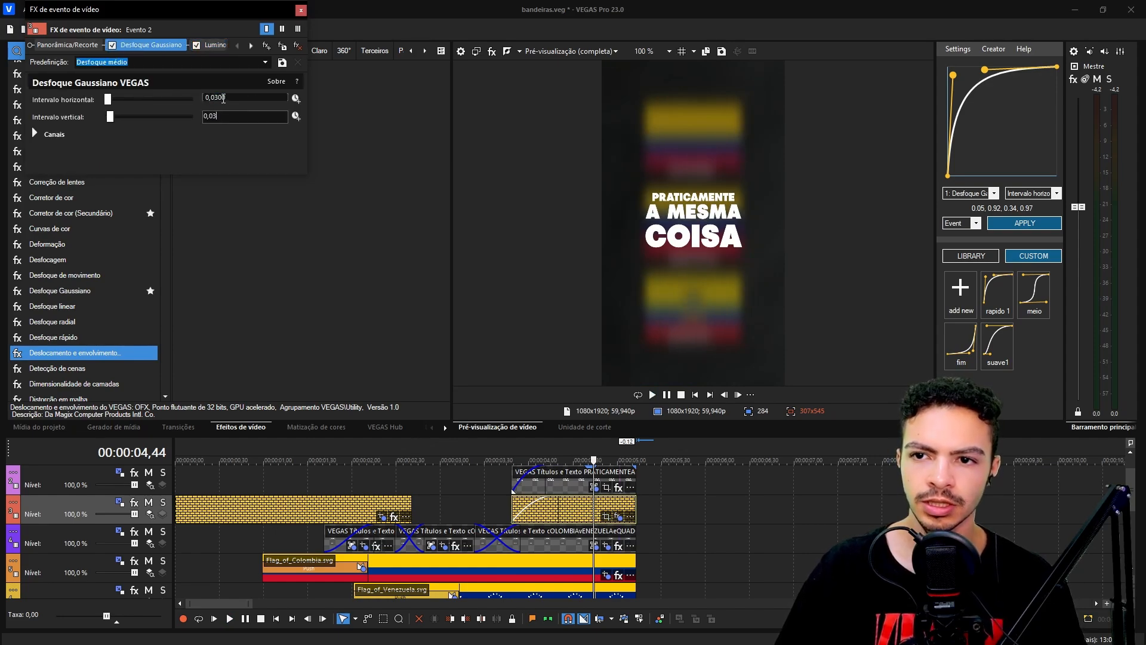
key(Return)
click(489, 482)
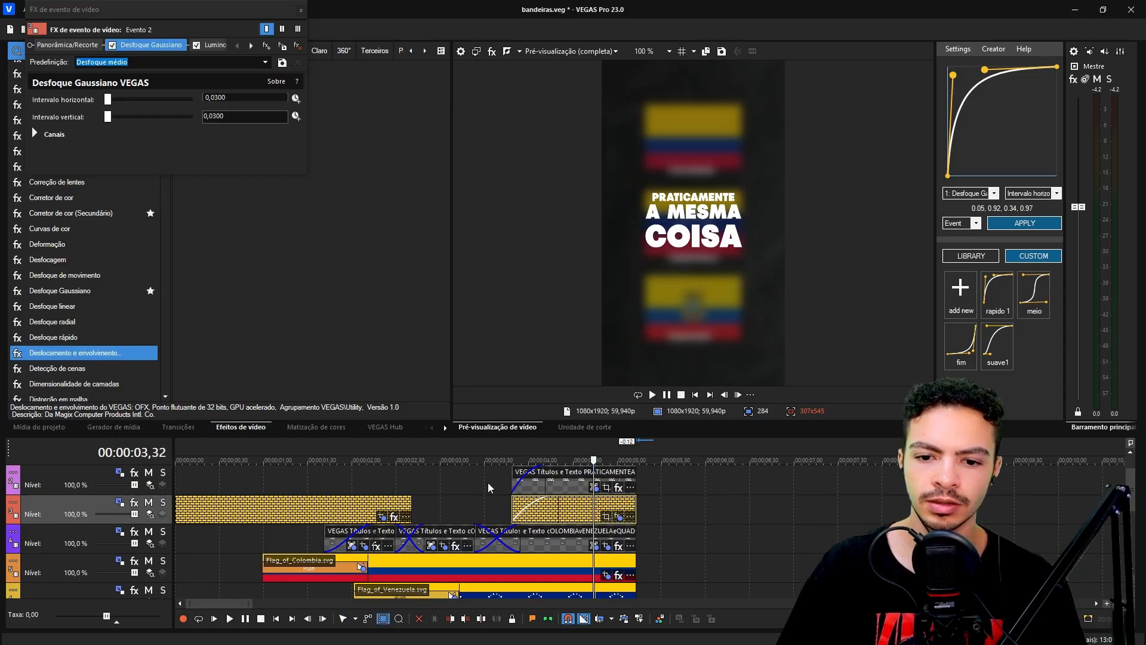
key(space)
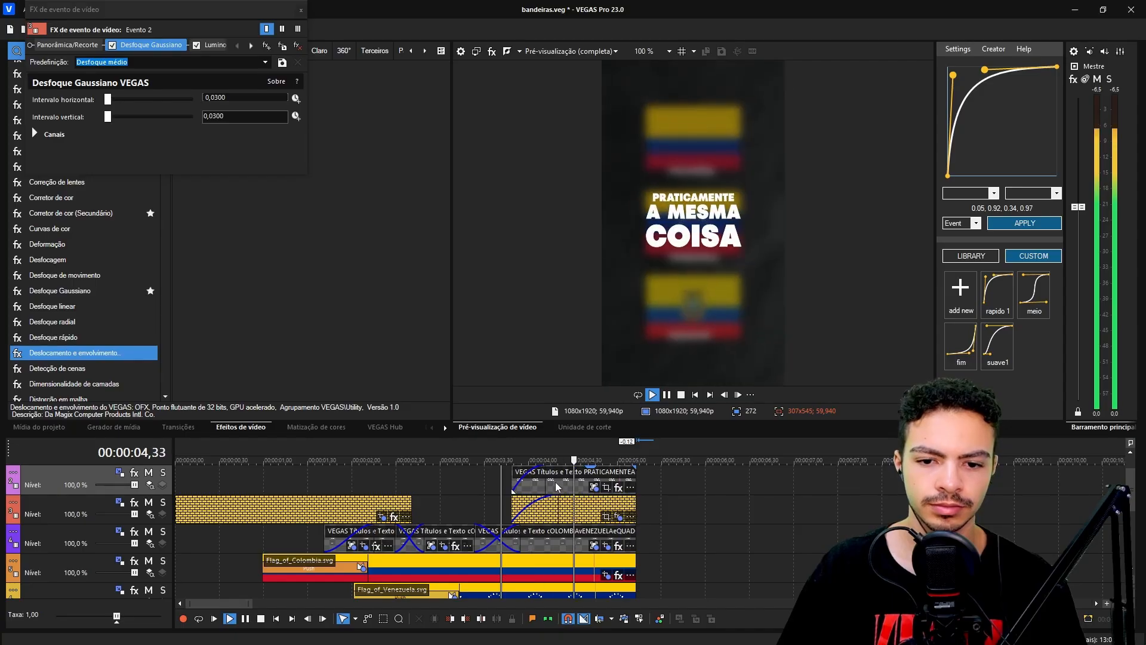
Animate the "PRATICAMENTE A MESMA COISA" title zooming in to a 906,0 crop width at its end, with the current easing curve applied
click(607, 487)
mouse_move(371, 269)
mouse_down()
mouse_move(394, 277)
mouse_move(360, 279)
mouse_up()
click(559, 481)
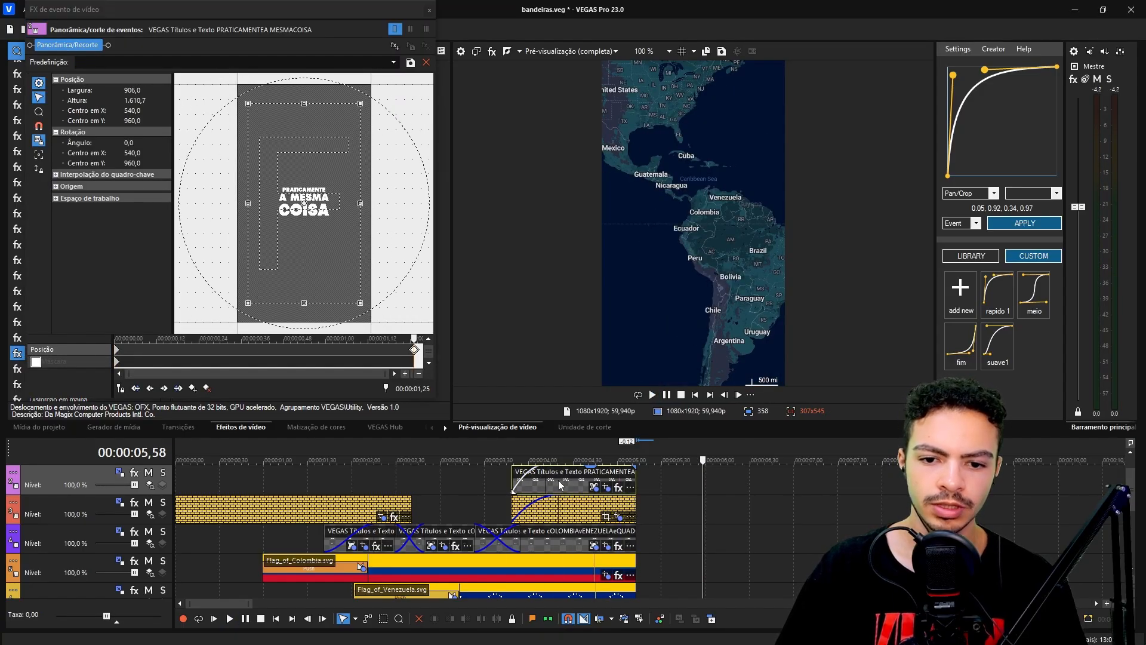
click(1049, 226)
click(506, 442)
key(space)
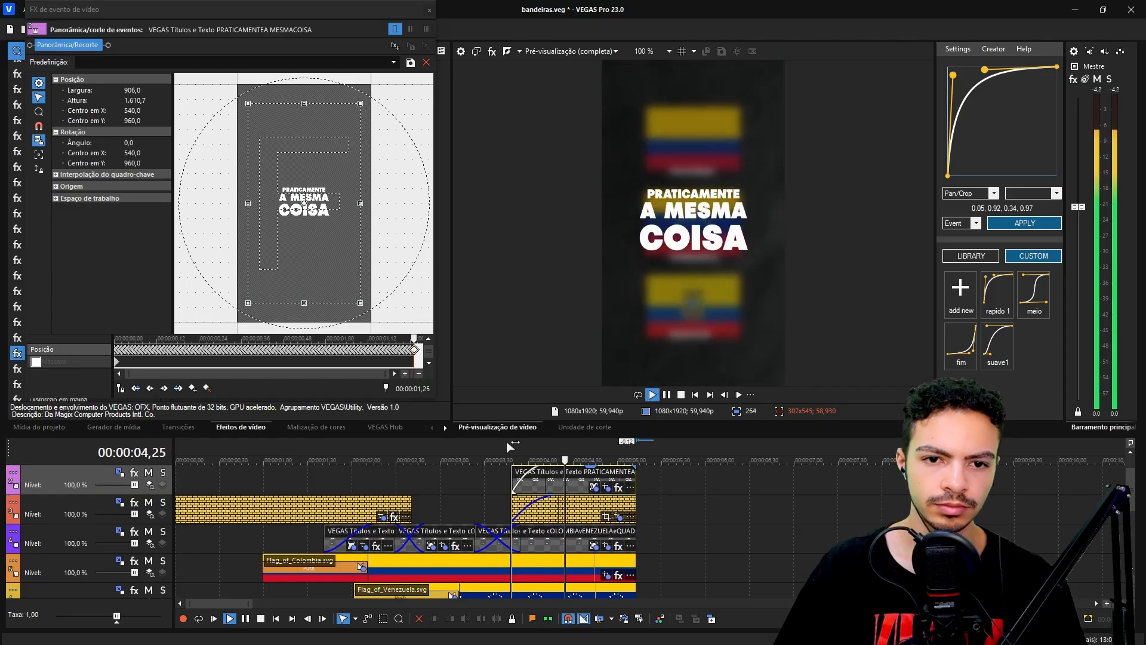
click(430, 10)
Delete the "Kold" background under the Gran Colombia globe and paste a copy of the opening's crumpled paper background in its place
scroll(786, 503, down, 5)
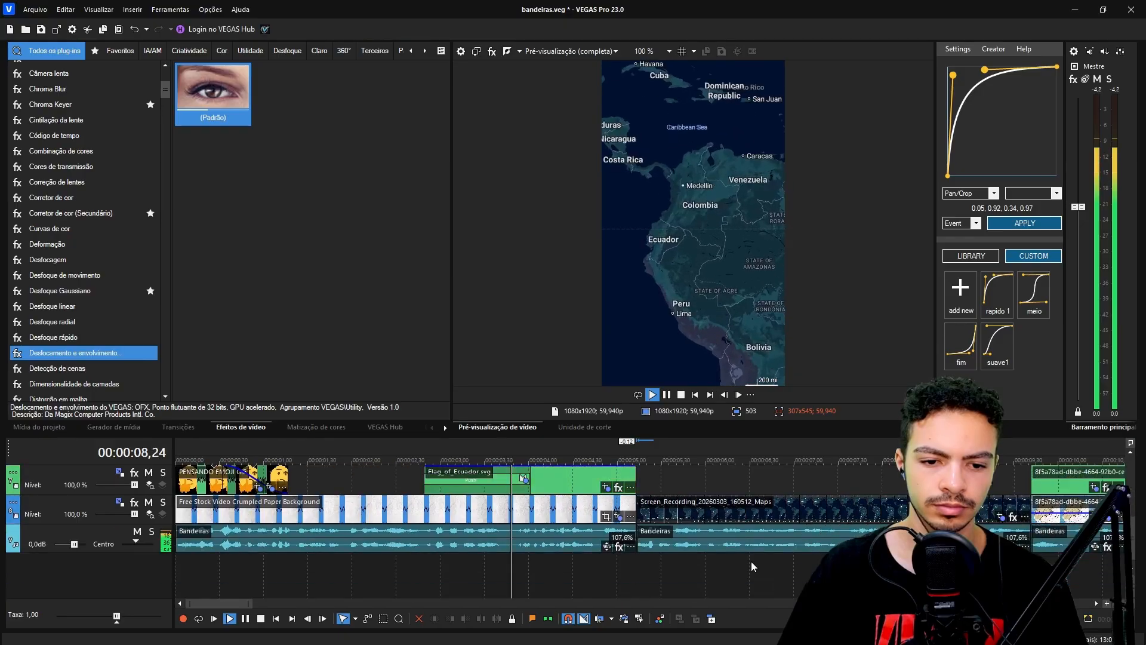
scroll(751, 562, down, 4)
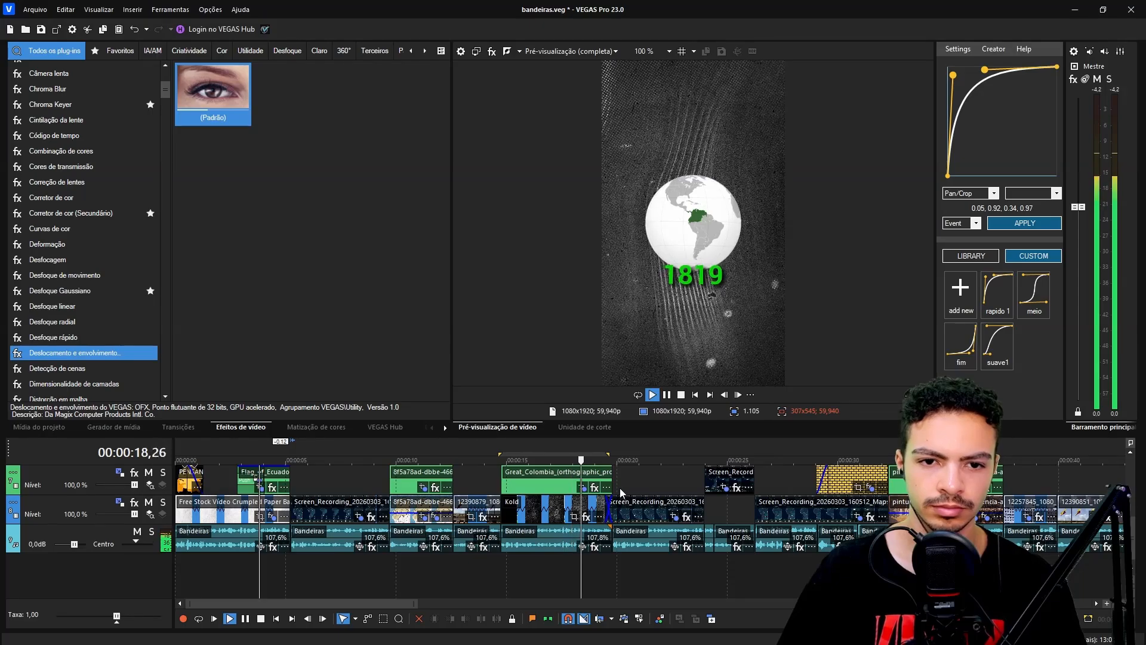
scroll(554, 503, up, 2)
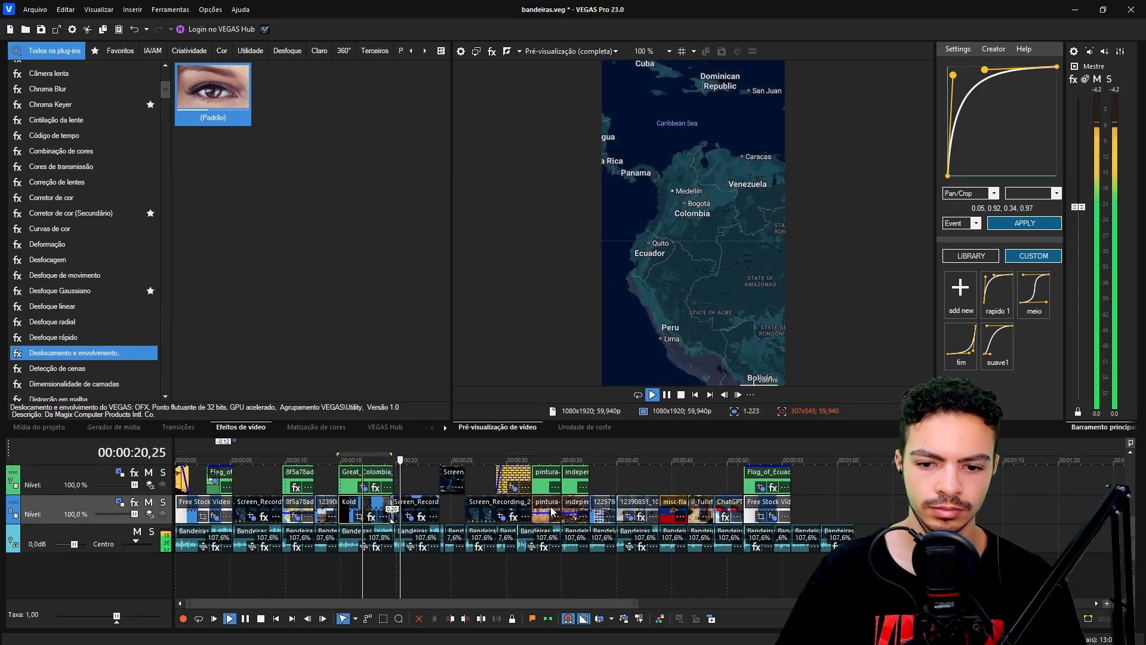
key(space)
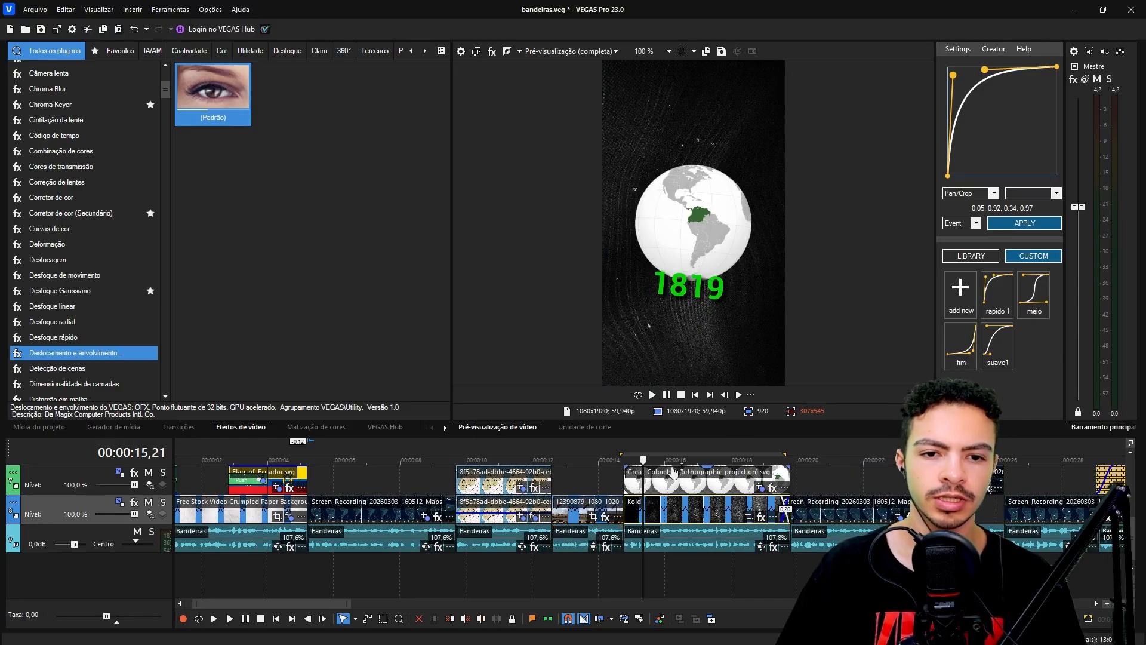
key(Delete)
click(246, 511)
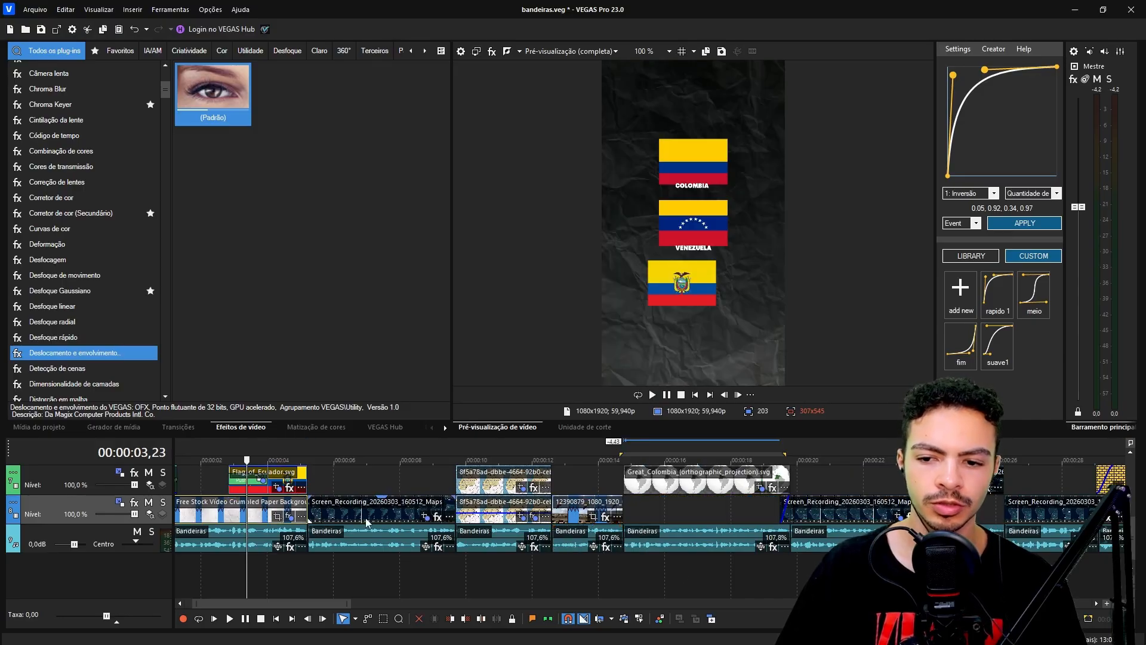
click(628, 512)
key(ctrl+v)
click(697, 506)
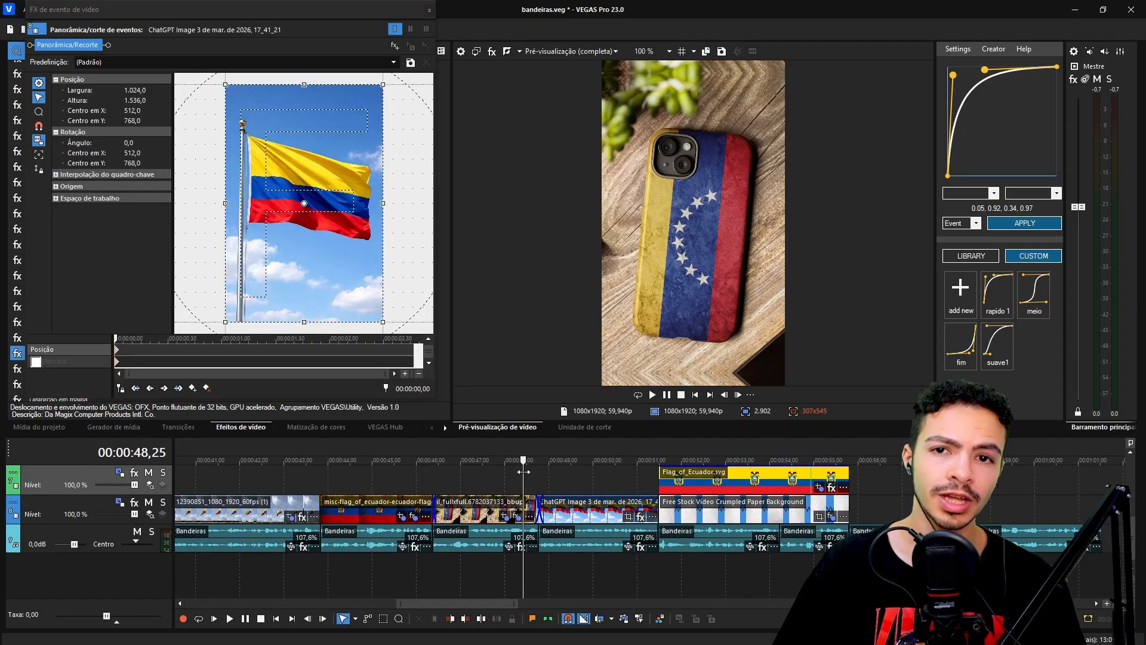
Crop the ChatGPT image of the waving Colombian flag to match the vertical output aspect ratio
click(564, 478)
right_click(370, 284)
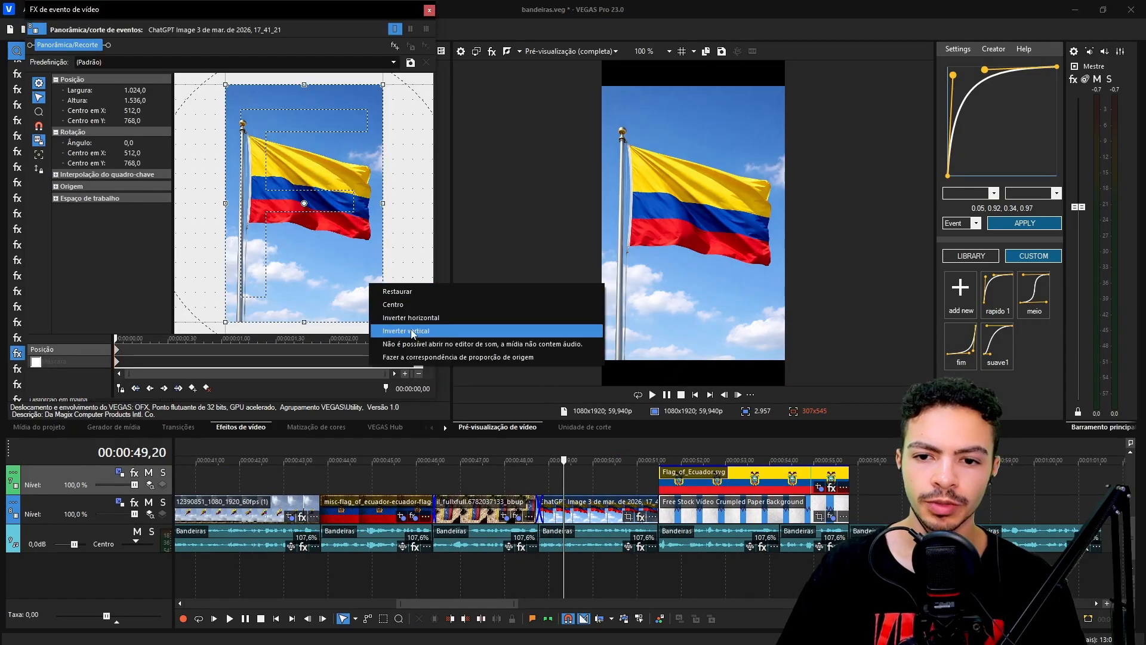
click(421, 323)
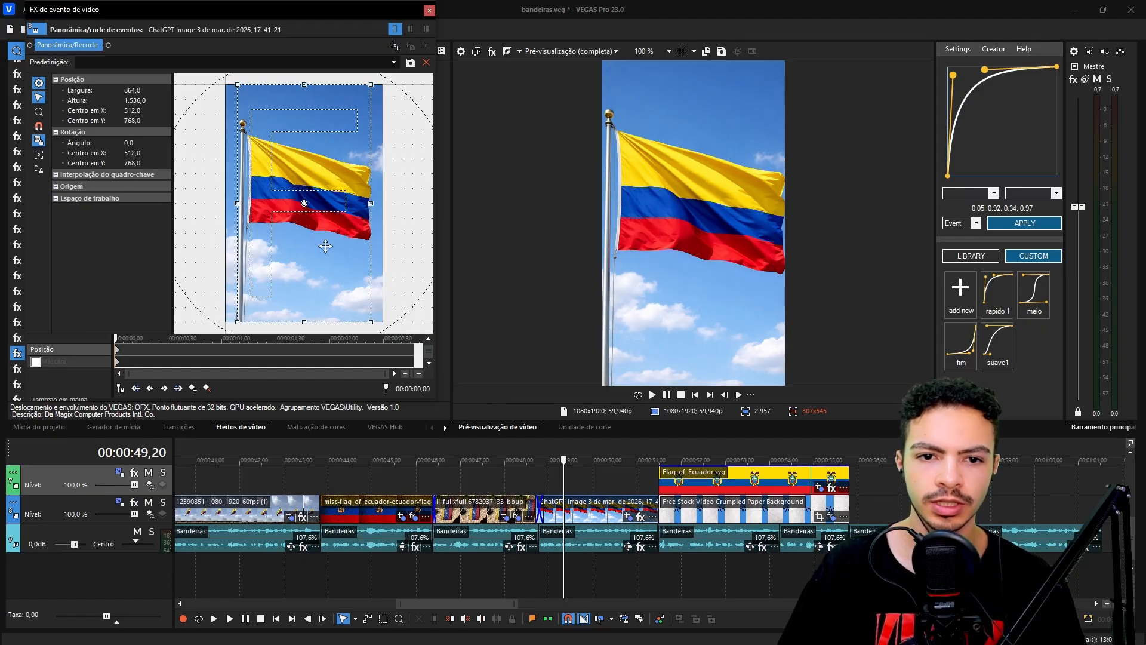
click(429, 11)
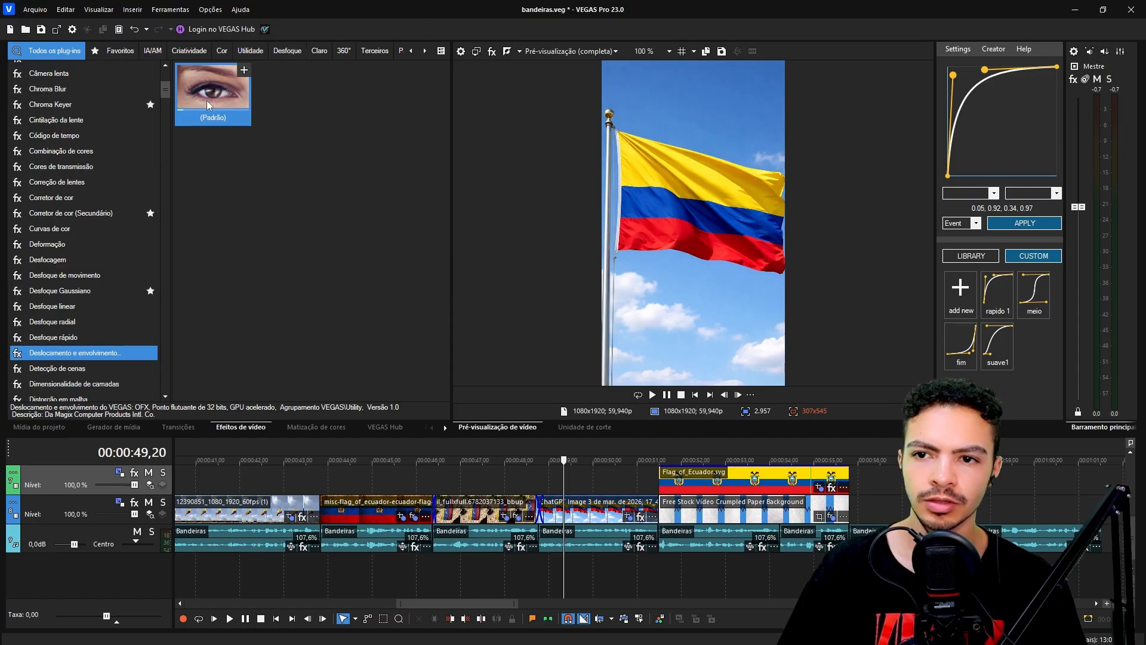
Add the Deslocamento e envolvimento effect to the waving flag image with both wrap modes set to Espelho and a count of 1,293
drag(598, 504, 598, 504)
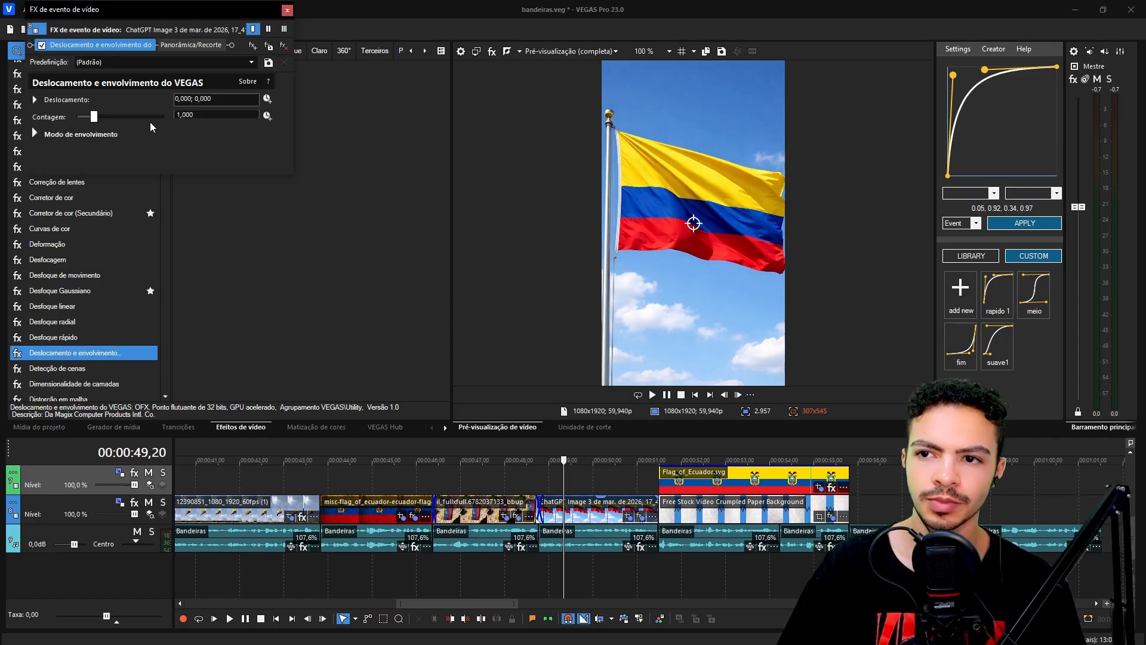
click(35, 134)
click(114, 151)
click(115, 178)
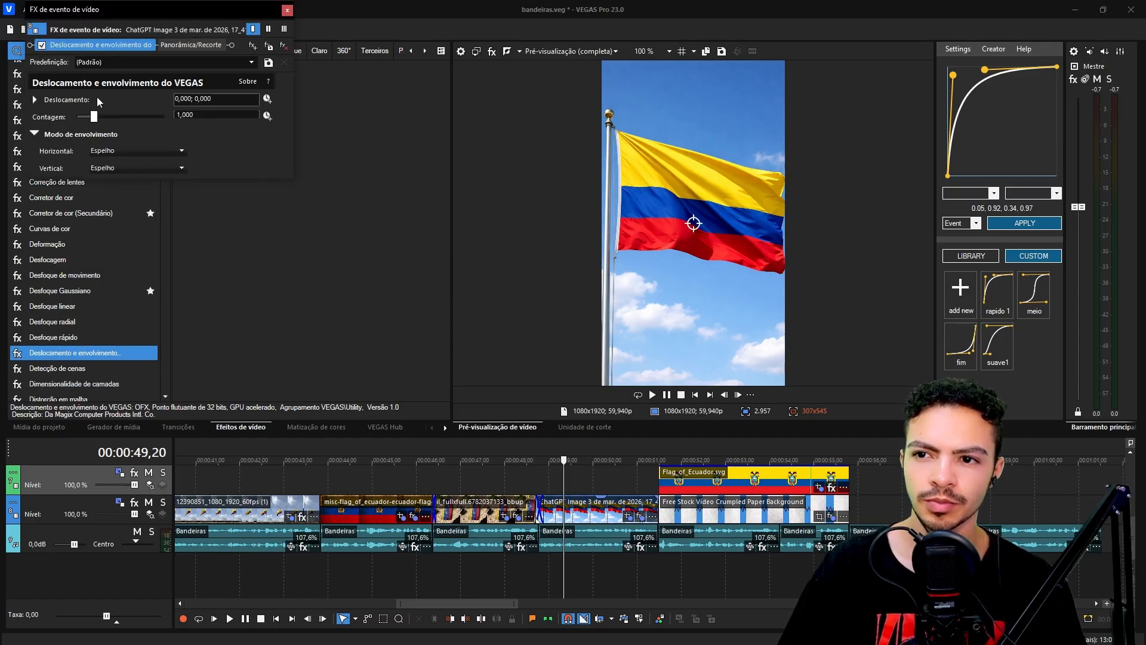
drag(90, 117, 99, 118)
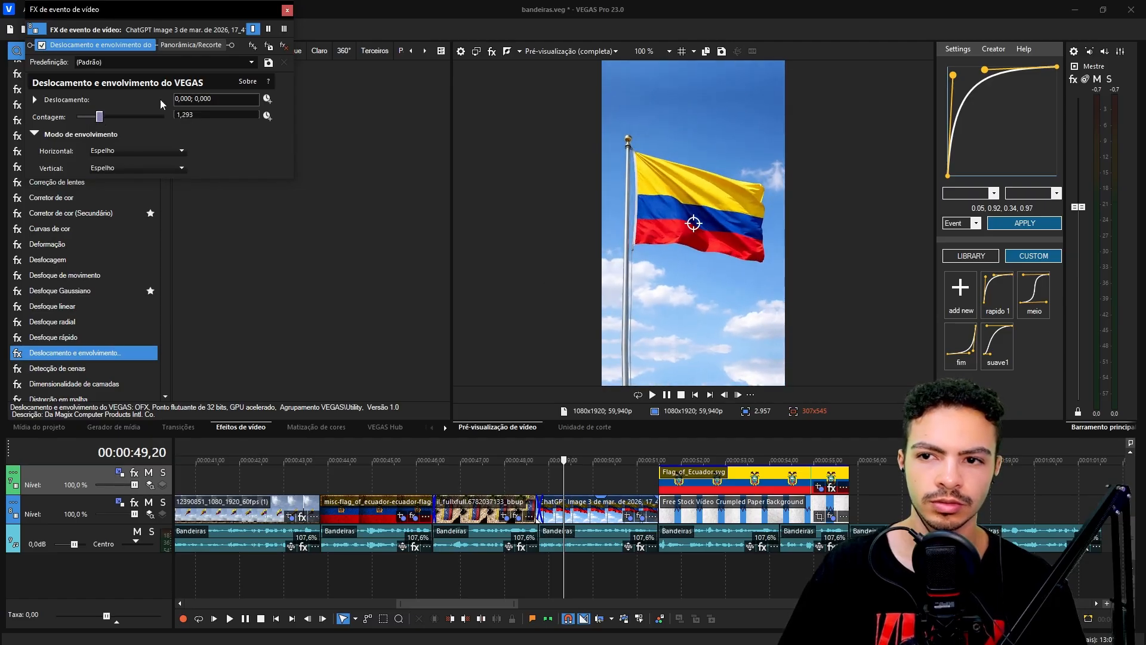
click(288, 9)
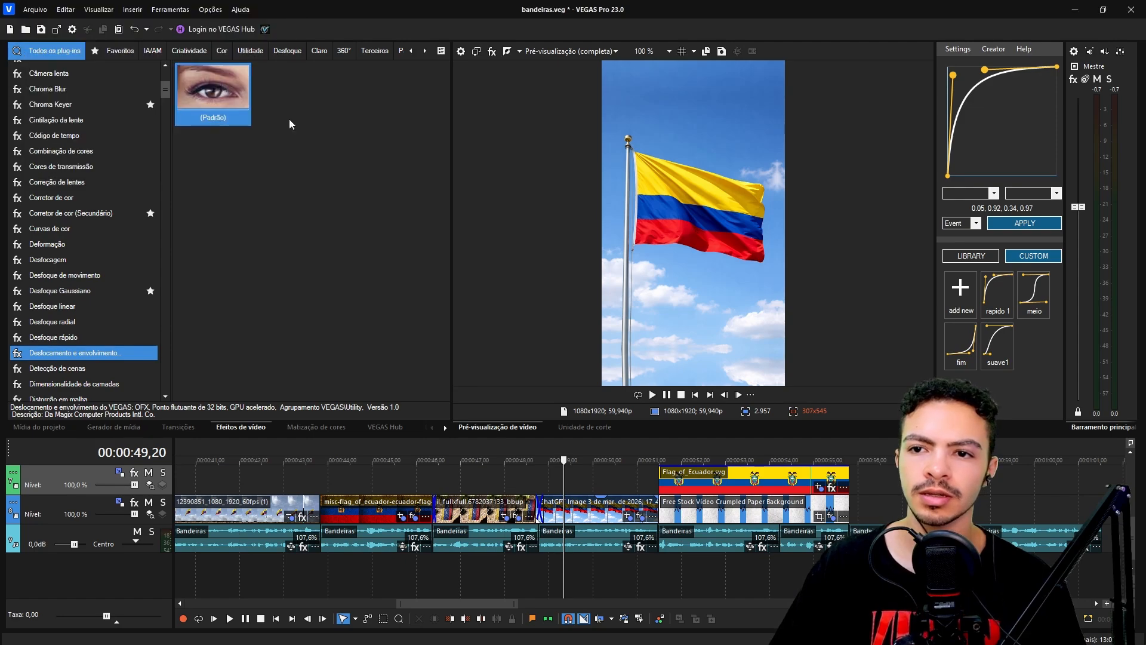
Add a second Deslocamento e envolvimento effect to the waving flag image, mirror it in both directions, and slightly raise its count
drag(604, 515, 605, 515)
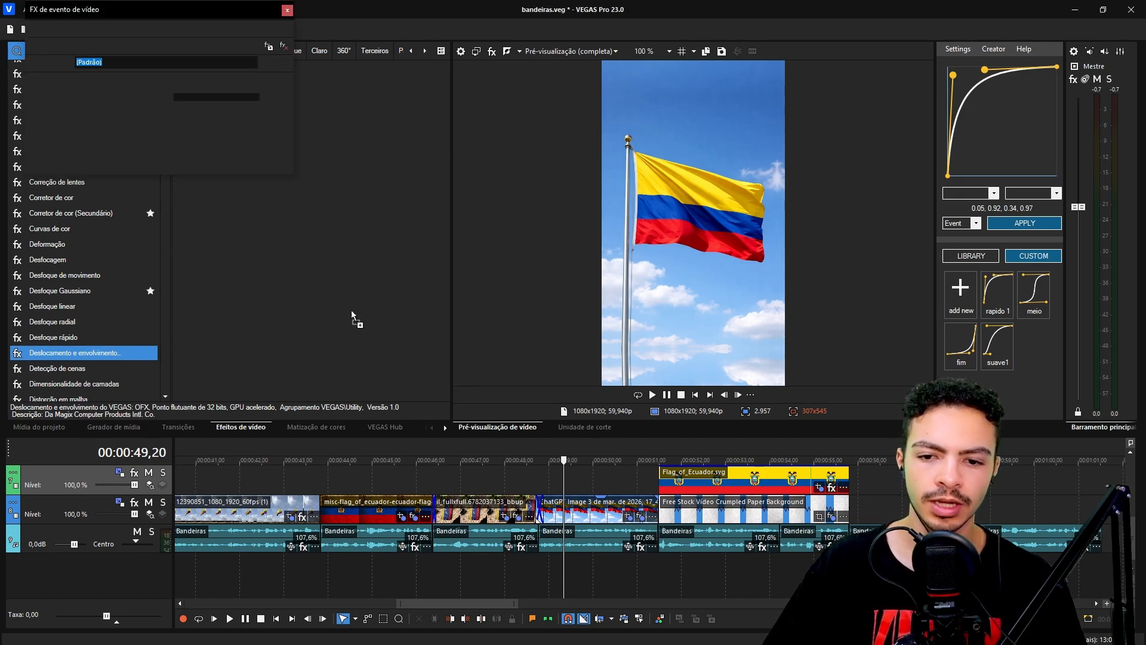
drag(39, 46, 39, 47)
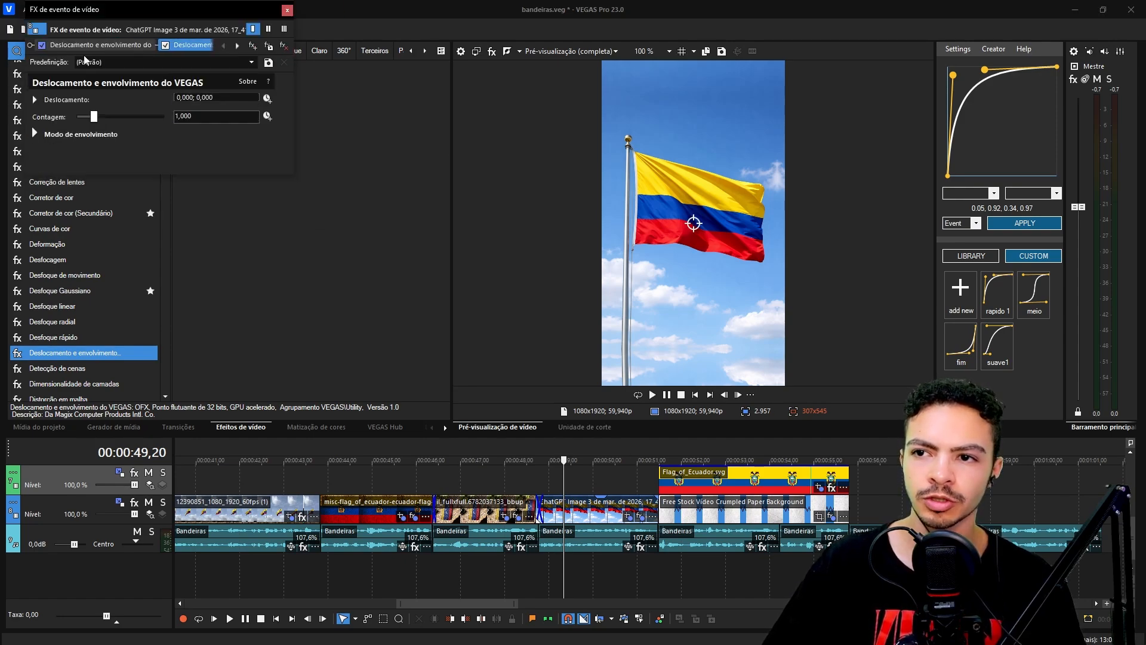
click(35, 133)
click(108, 151)
click(103, 169)
click(119, 168)
click(110, 187)
drag(93, 117, 97, 120)
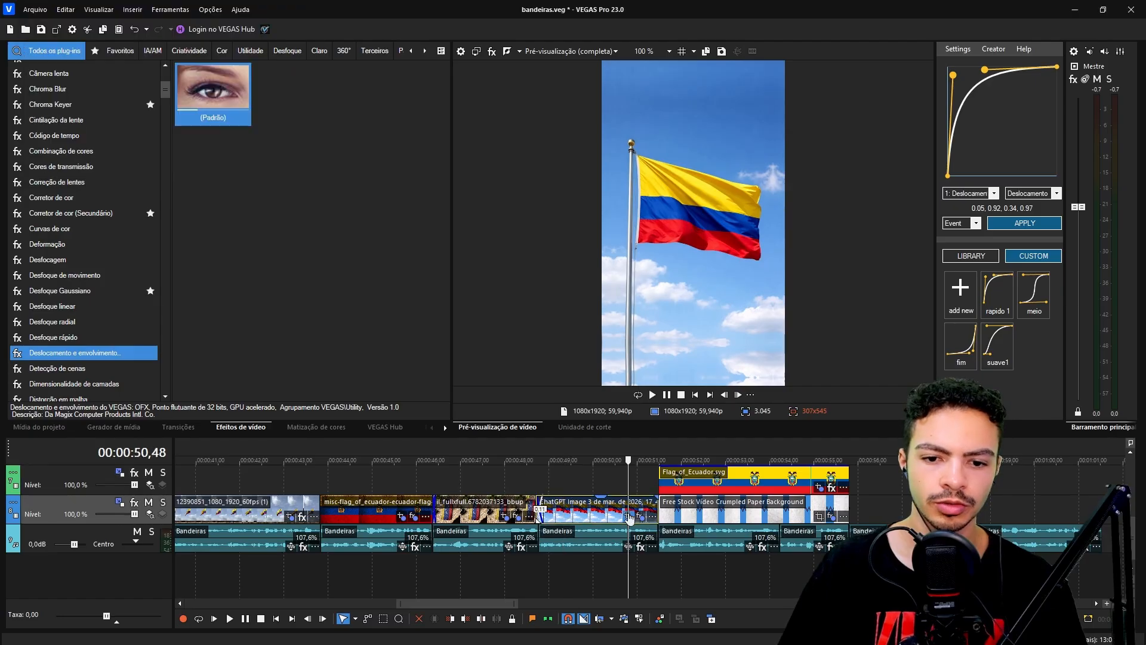
Animate the waving flag image zooming in to a 732,5 crop width at 00:00:02,47, apply the easing curve, and play it back
click(629, 517)
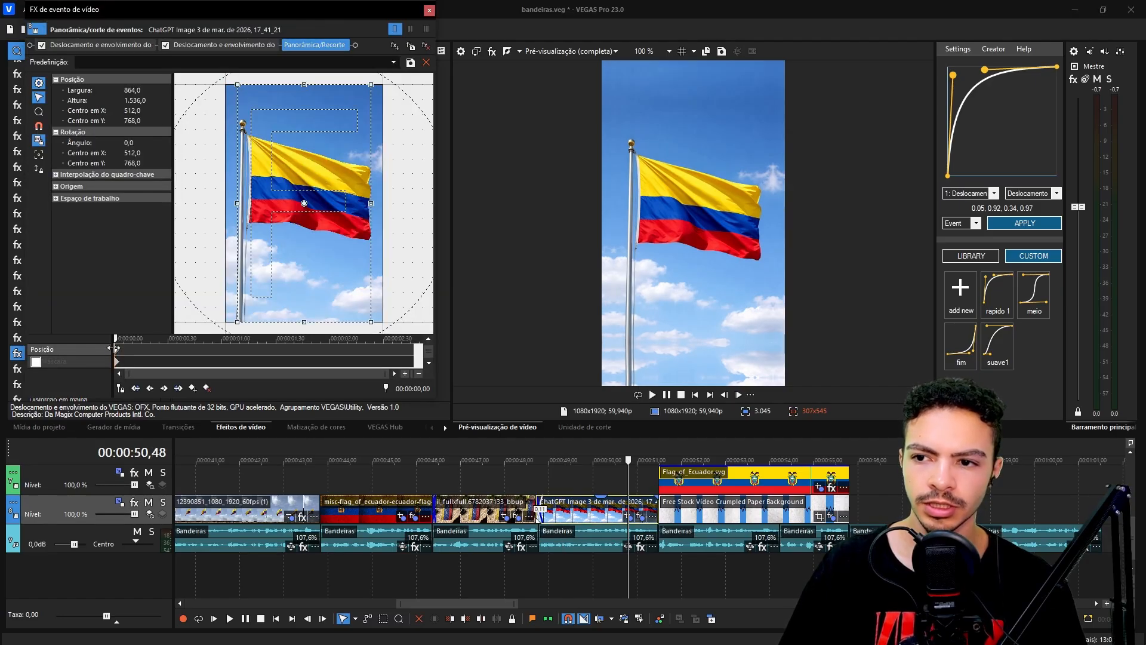
click(415, 351)
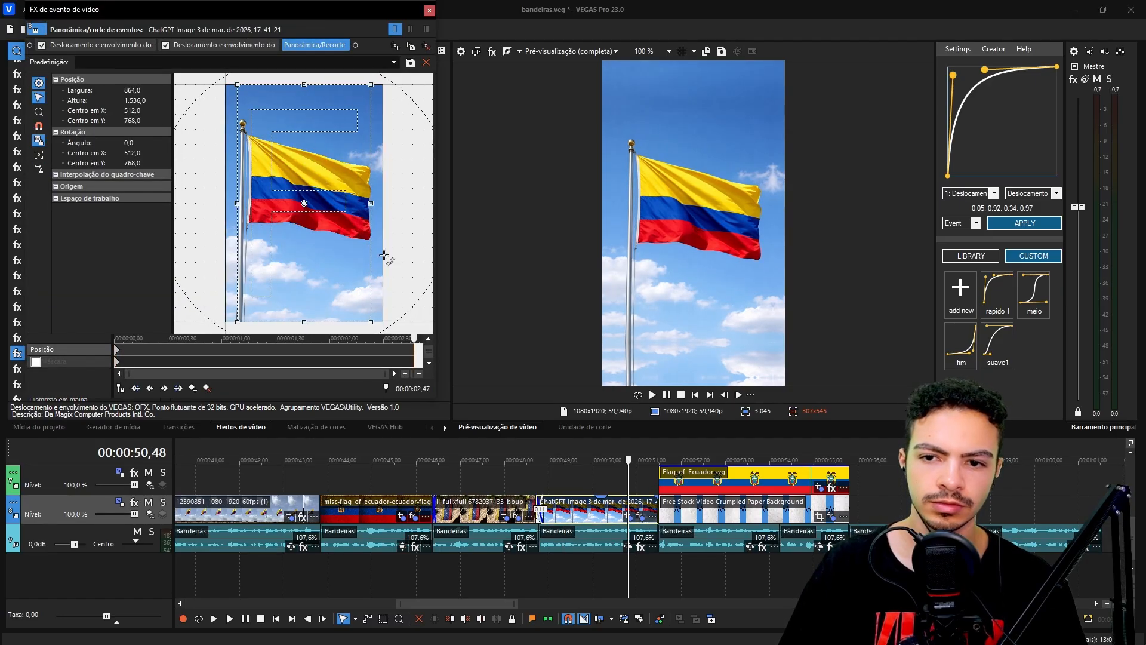
drag(366, 228, 356, 227)
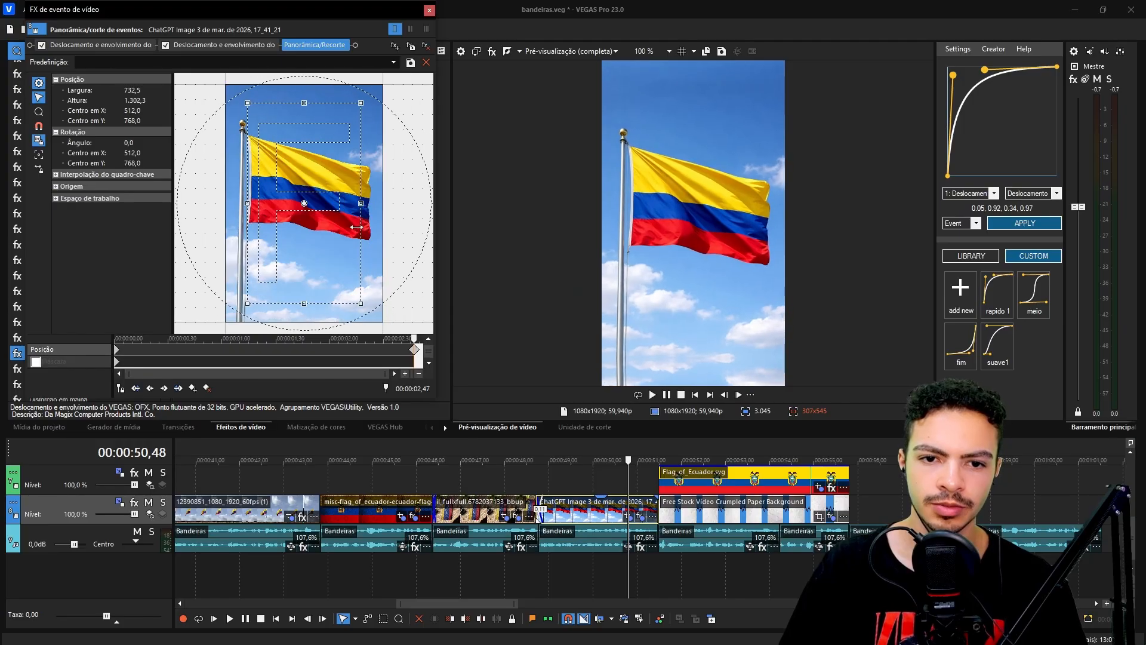
click(600, 518)
click(995, 227)
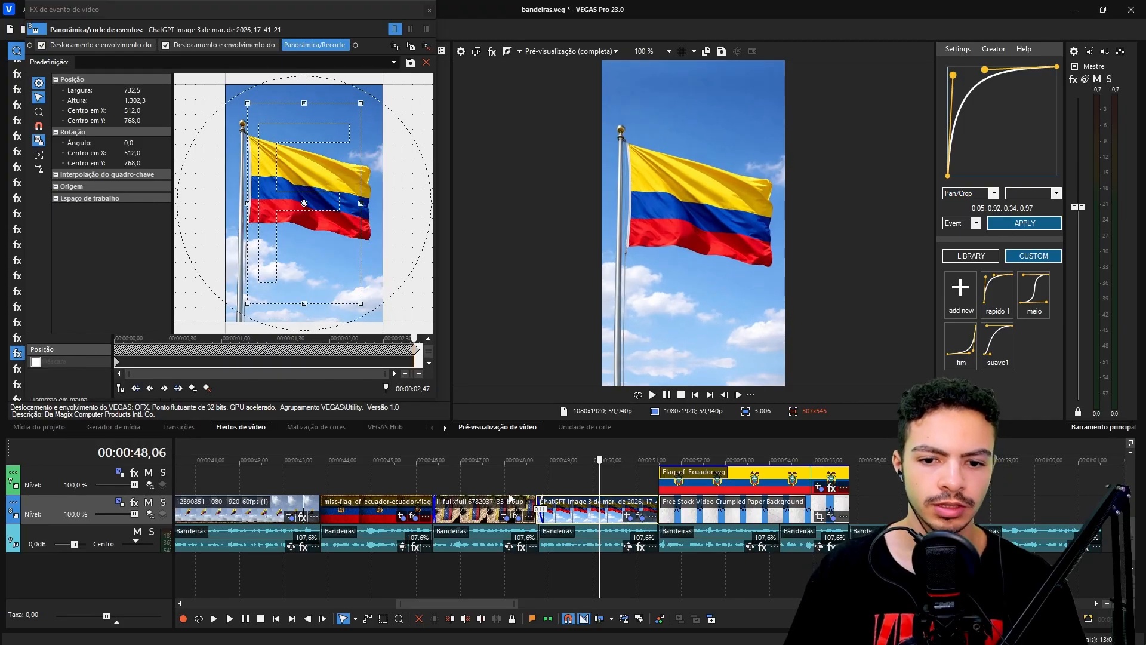
click(509, 481)
key(space)
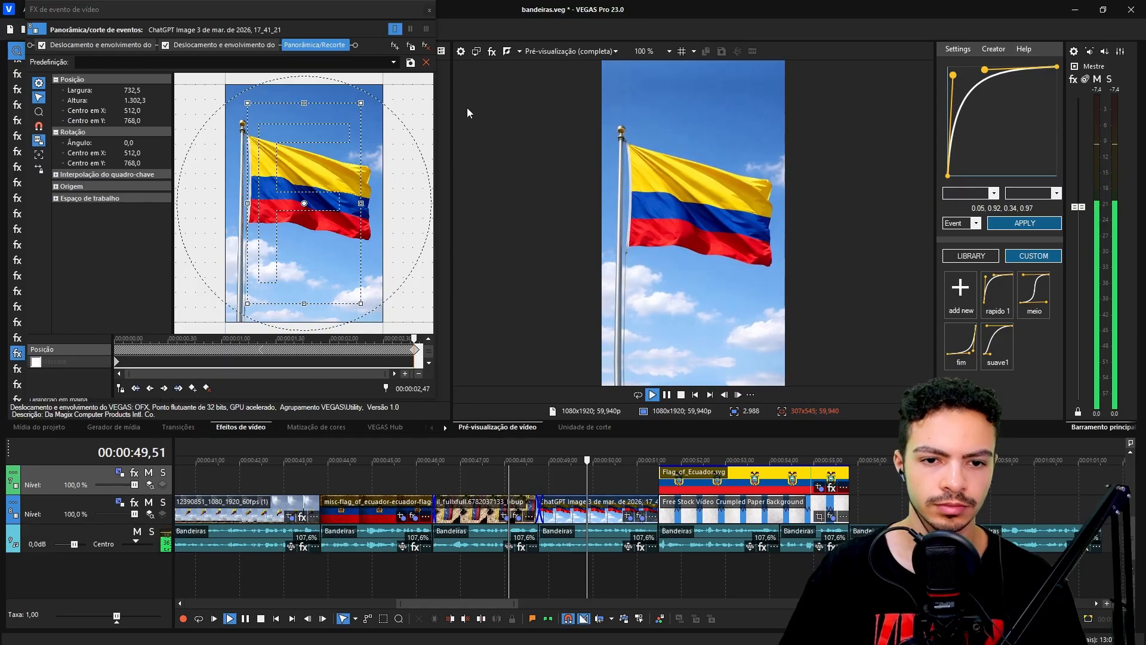
click(429, 9)
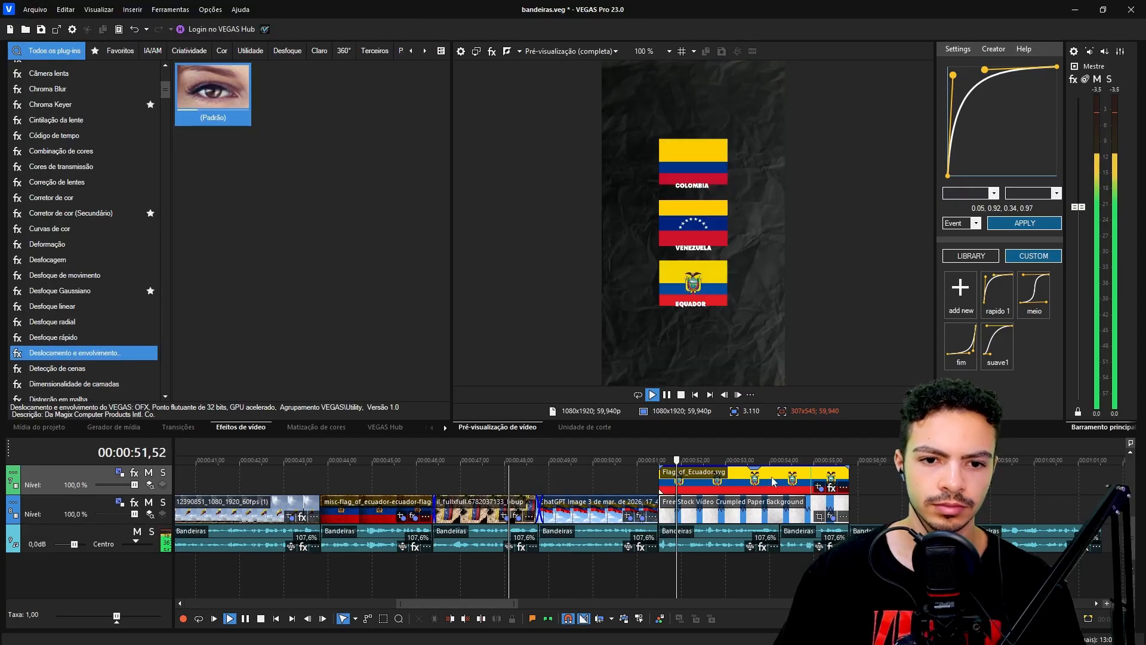
Copy the opening's first patterned adjustment event, paste it above the closing three-flag scene, and extend it over the scene
scroll(770, 481, up, 2)
scroll(782, 486, up, 1)
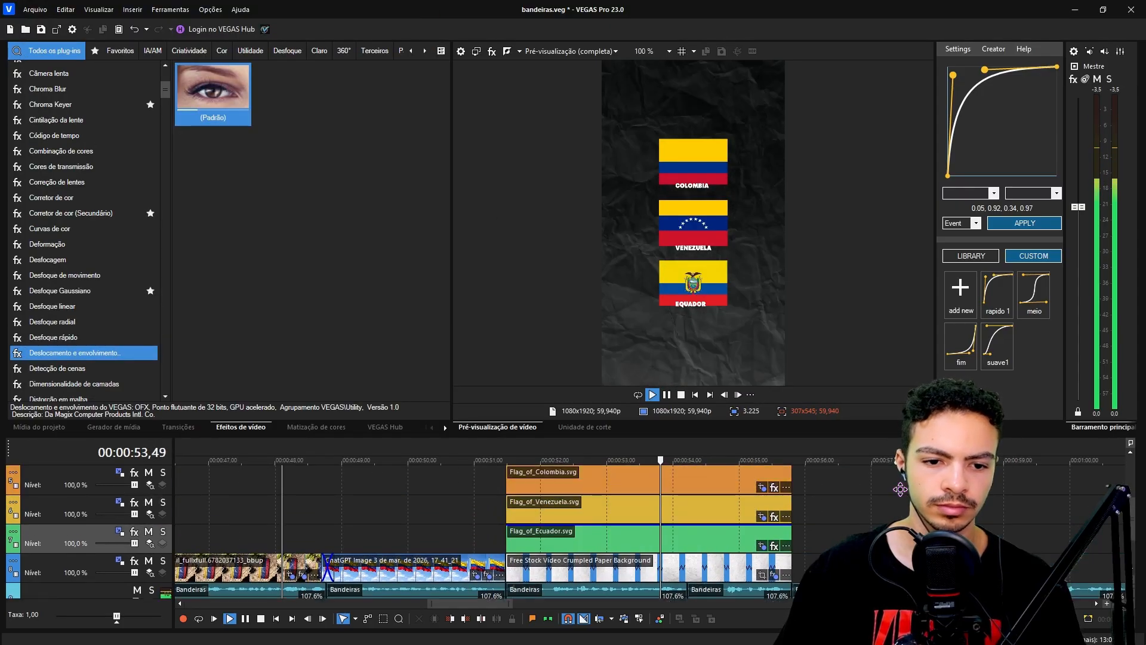
key(Return)
click(696, 394)
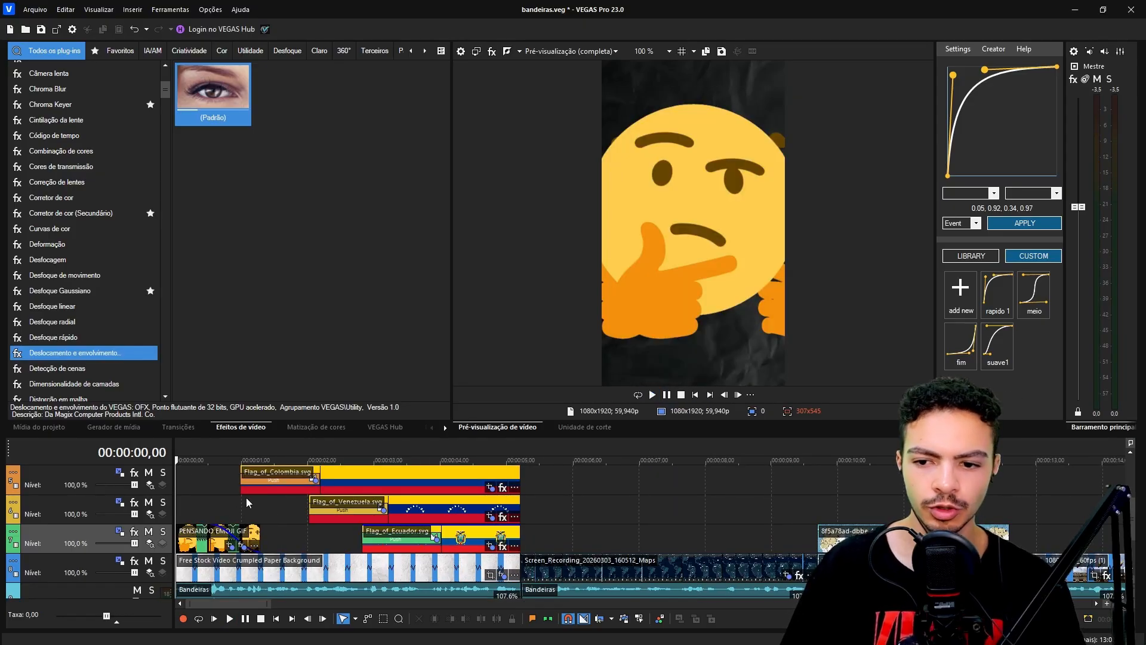
key(space)
scroll(563, 546, up, 2)
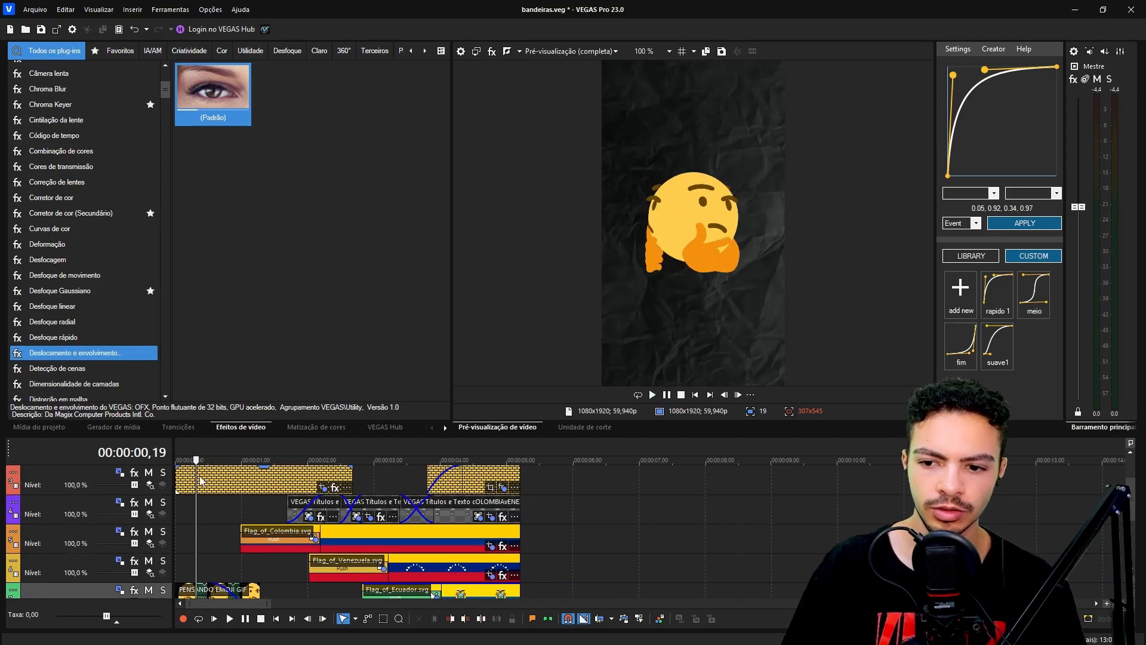
scroll(564, 546, down, 5)
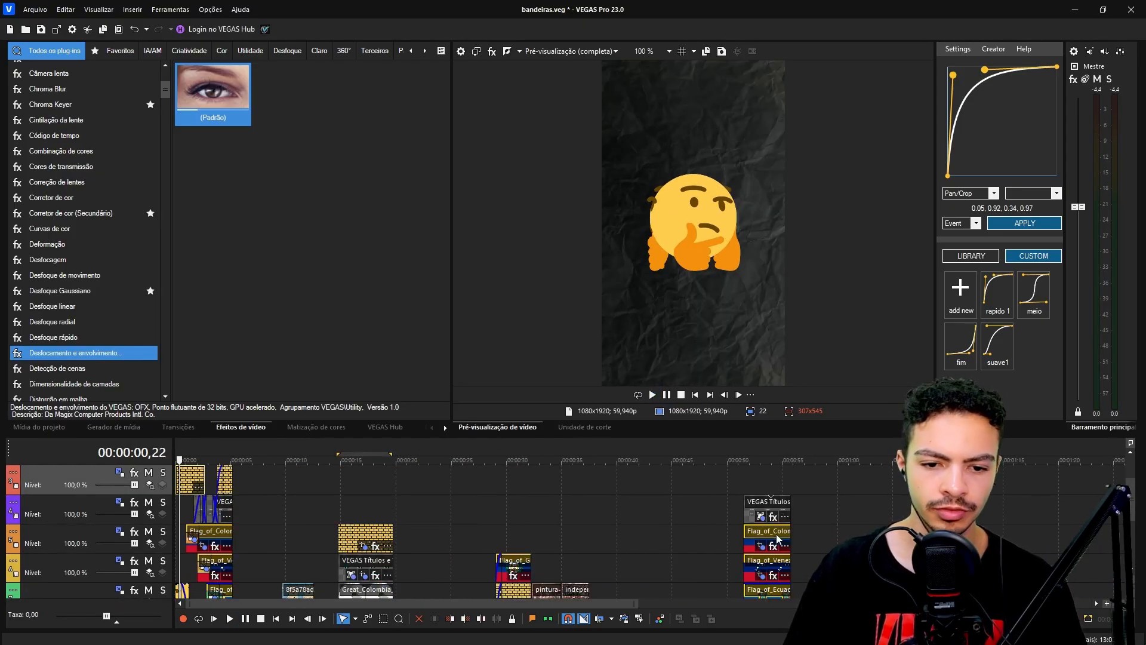
click(747, 479)
key(ctrl+v)
click(749, 481)
scroll(748, 481, up, 4)
drag(759, 481, 833, 481)
Paste a fresh copy of the patterned adjustment event and use it to extend the coverage of the opening flags, deleting the redundant one
key(space)
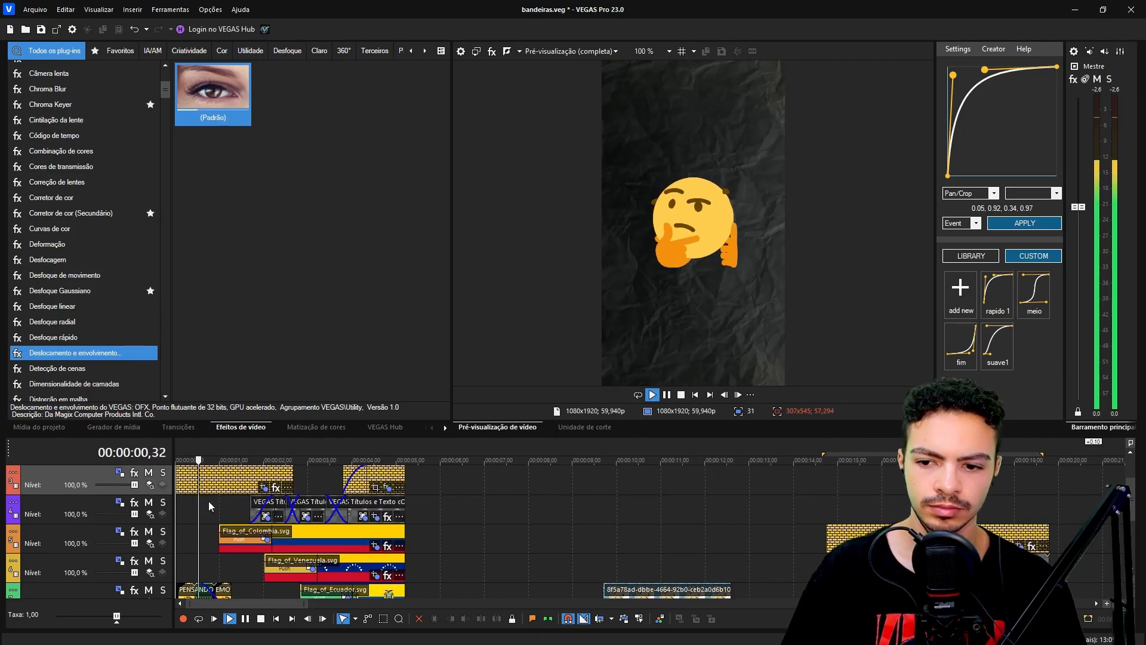
click(444, 503)
key(ctrl+v)
click(201, 480)
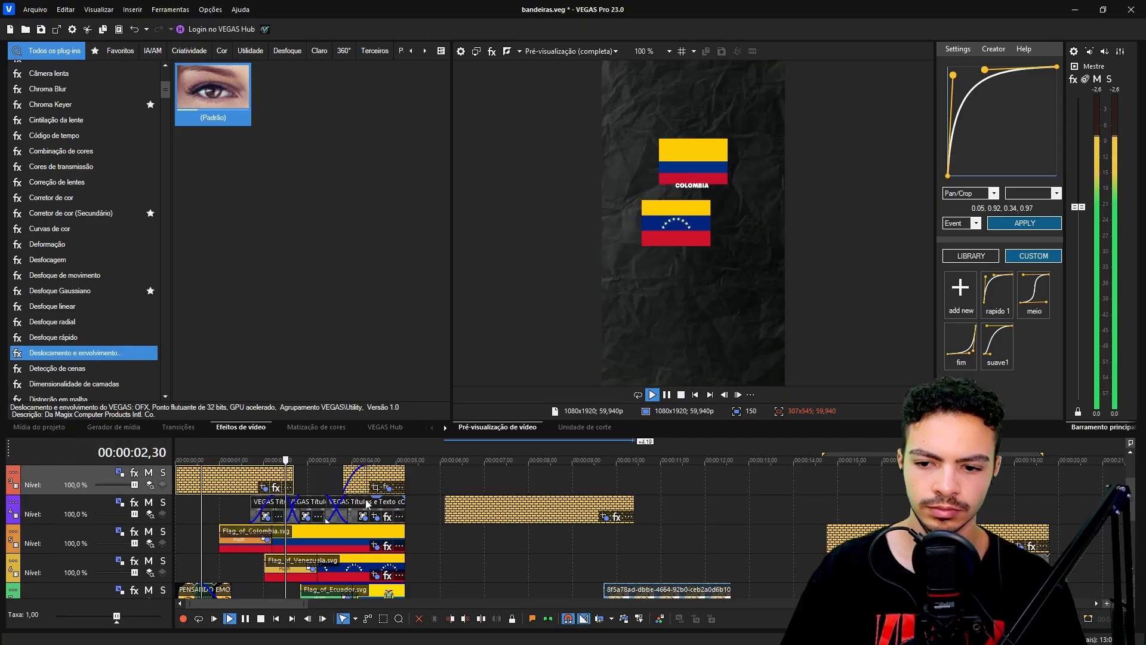
key(Delete)
drag(509, 509, 538, 508)
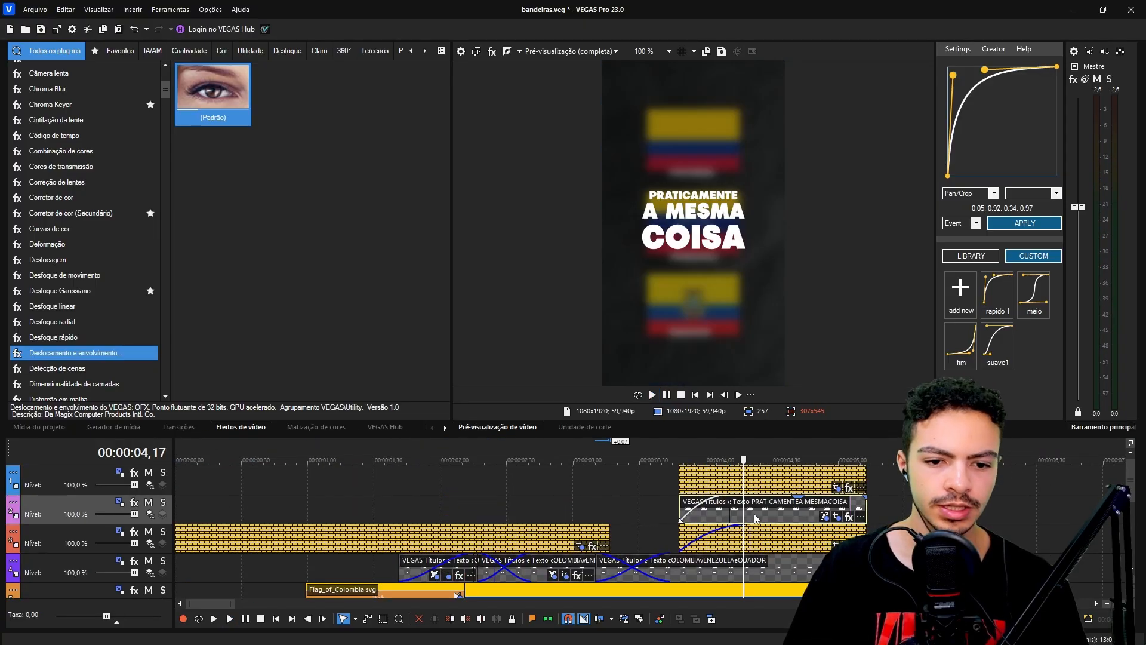
Add the default Imagem em Imagem effect to the "PRATICAMENTE A MESMA COISA" title event and adjust it
click(801, 509)
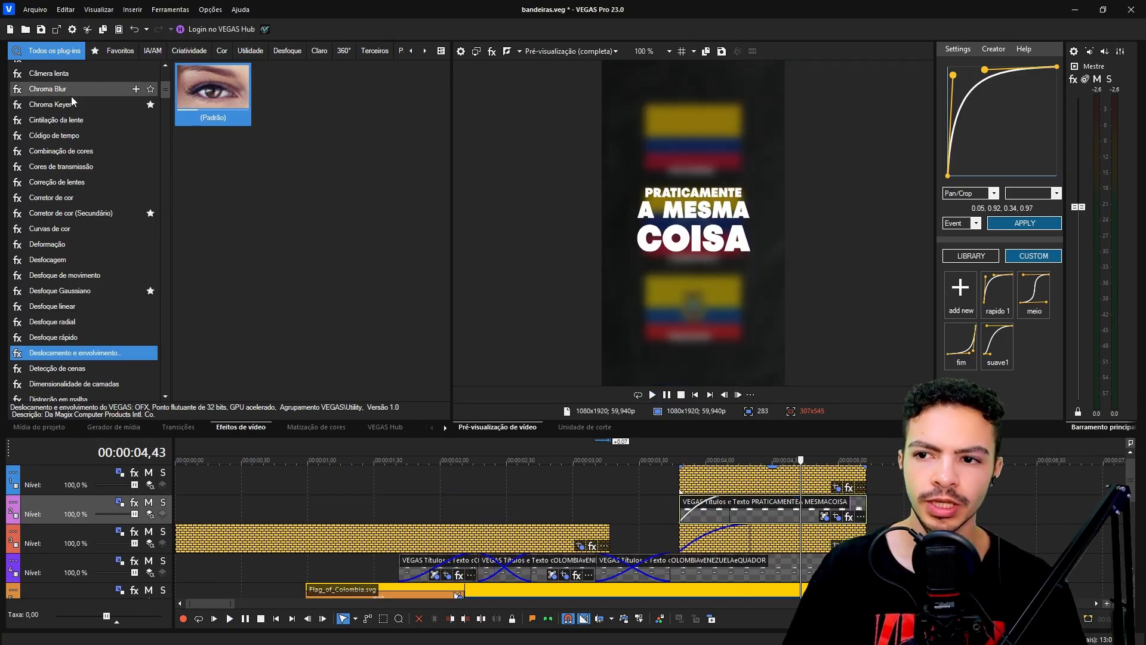
click(116, 51)
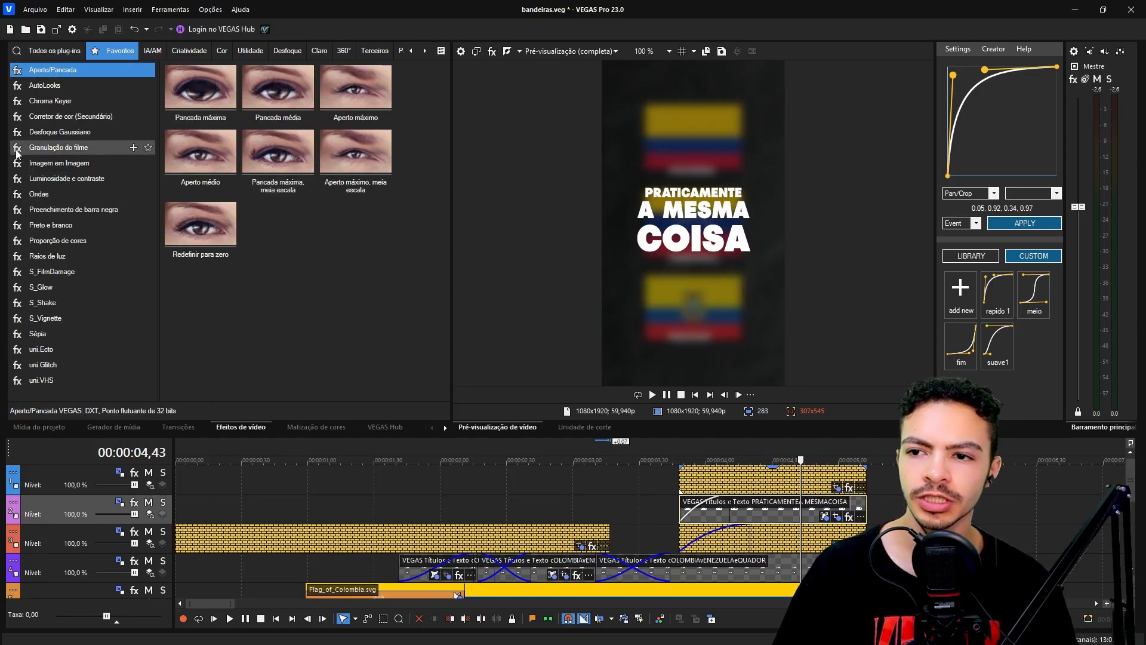
click(50, 160)
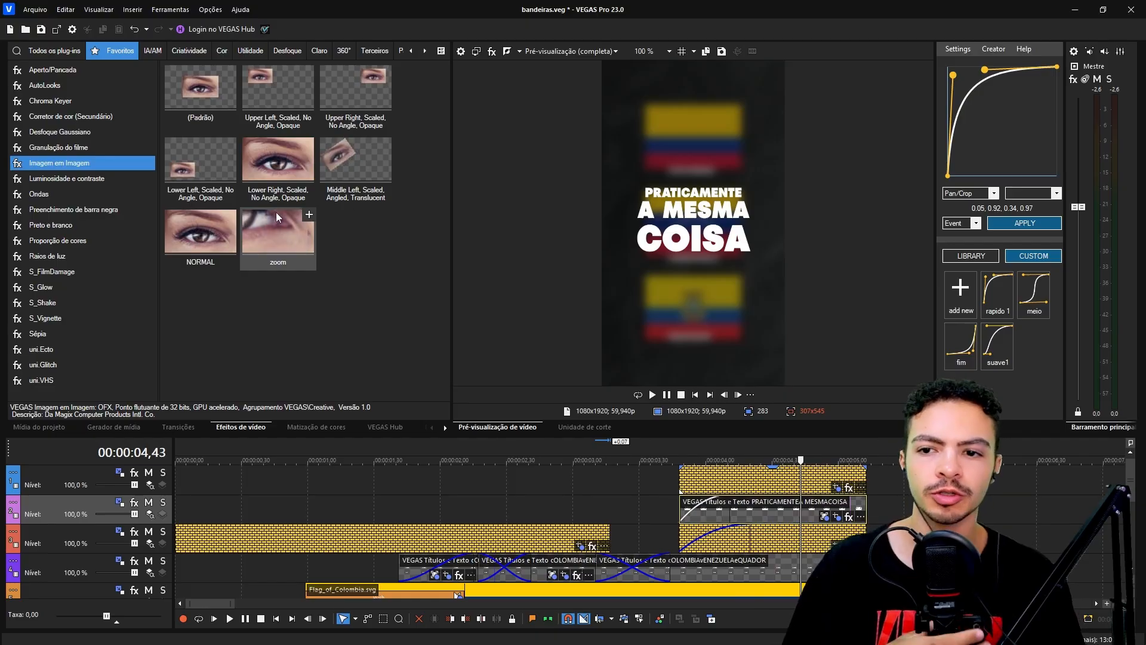
drag(211, 92, 721, 476)
drag(795, 505, 794, 506)
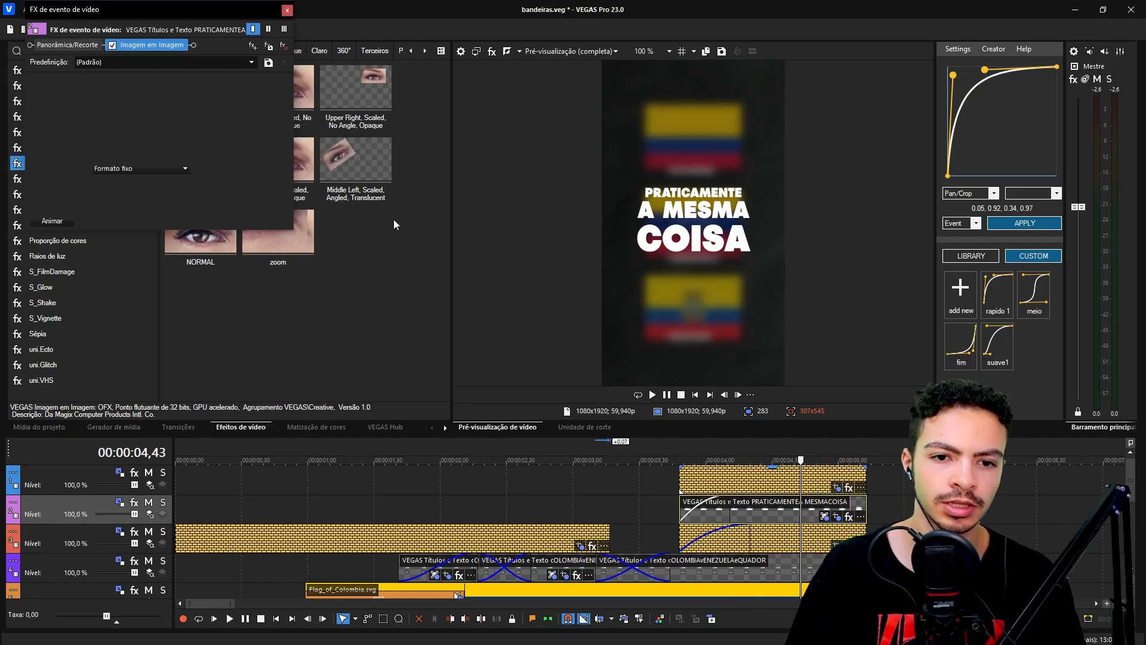
drag(116, 129, 119, 129)
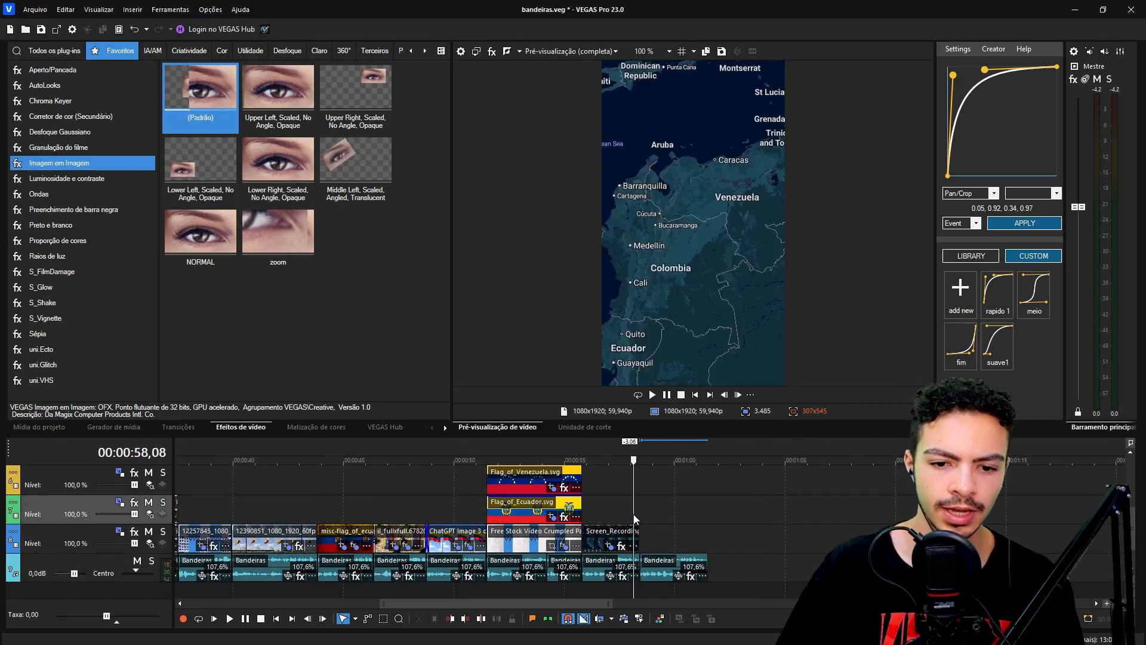
Insert preenchimento.mp4 from the fabbuloso folder at 00:00:58,25, after the last Maps recording, and trim it to the end of the narration
click(637, 518)
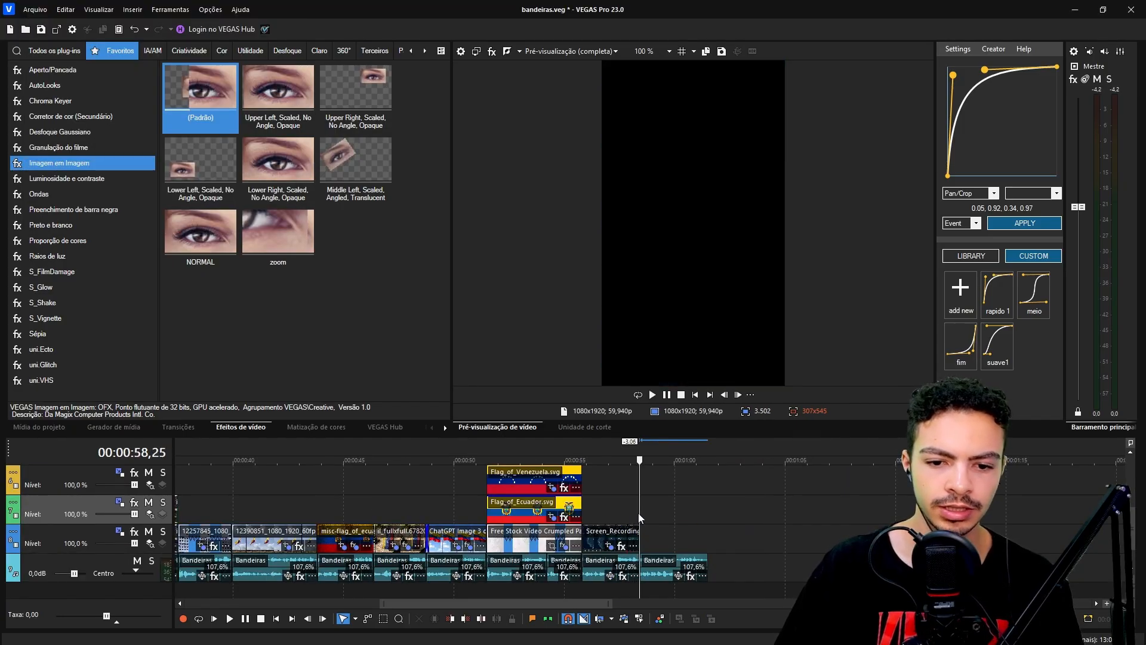
scroll(639, 513, up, 3)
key(super)
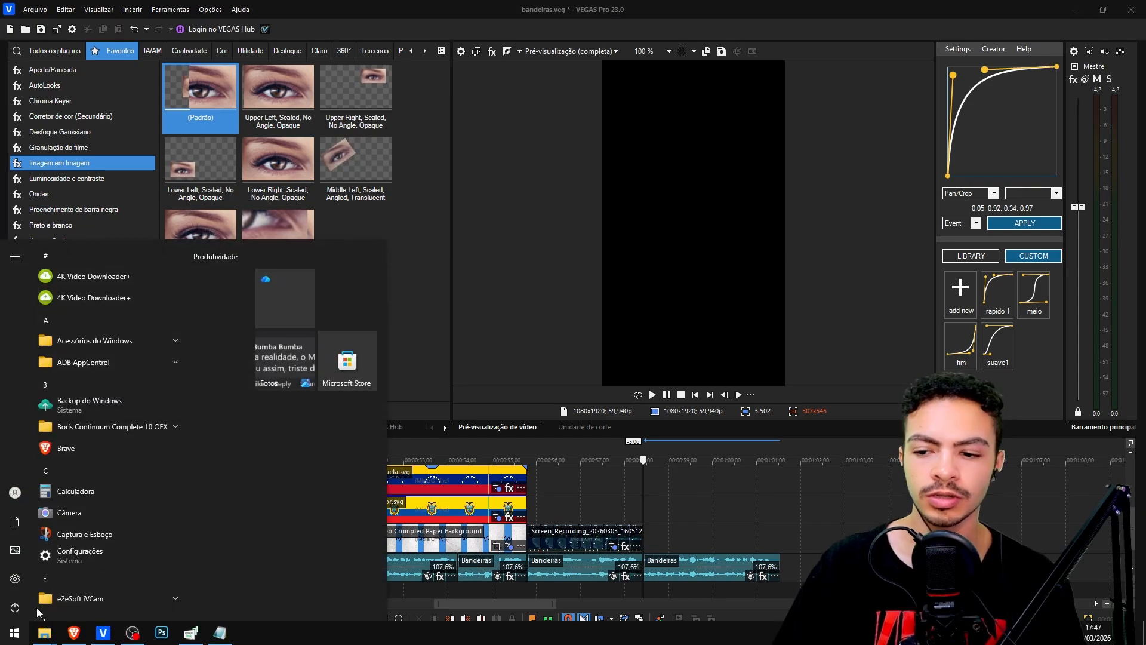
mouse_move(50, 633)
click(149, 576)
click(117, 262)
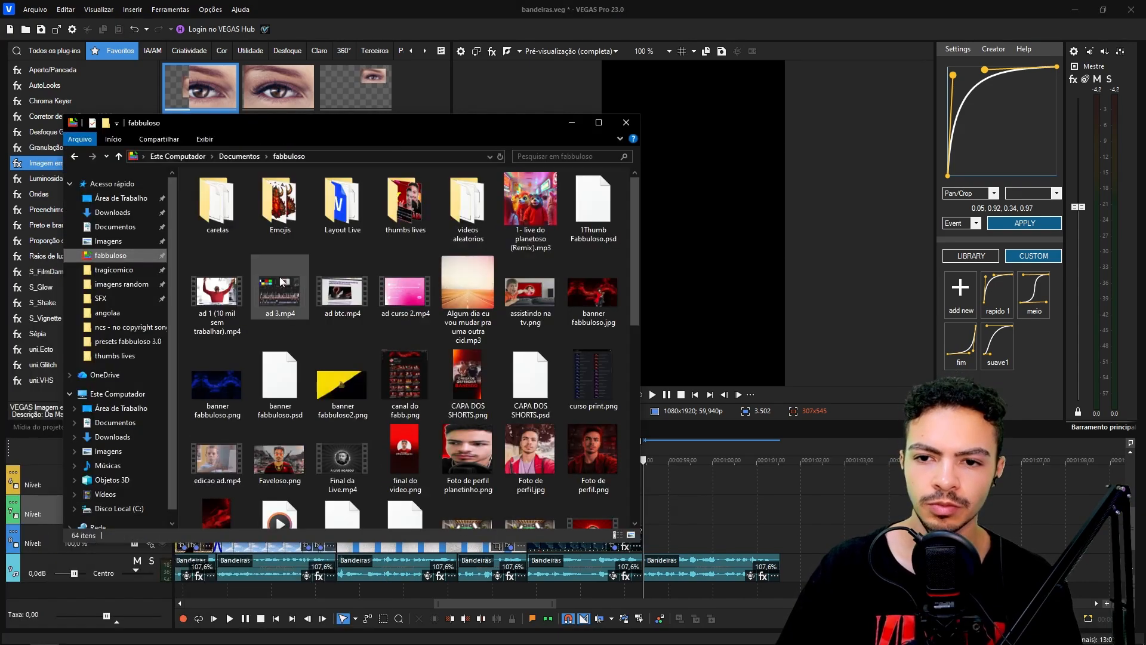
scroll(421, 345, down, 5)
click(477, 338)
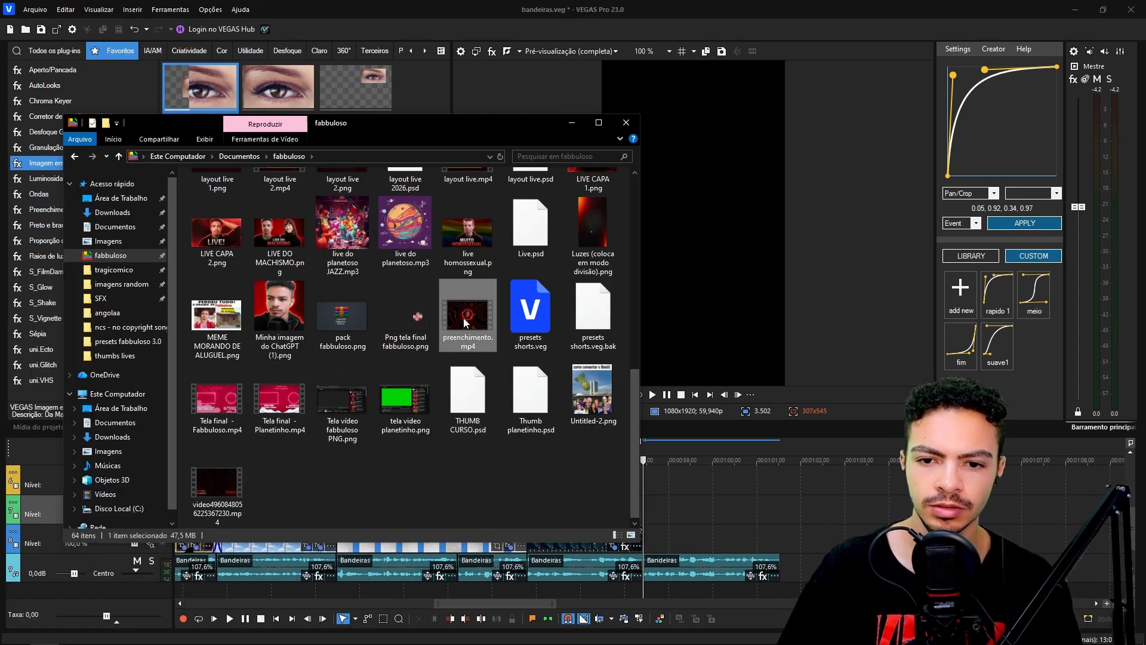
drag(679, 529, 679, 526)
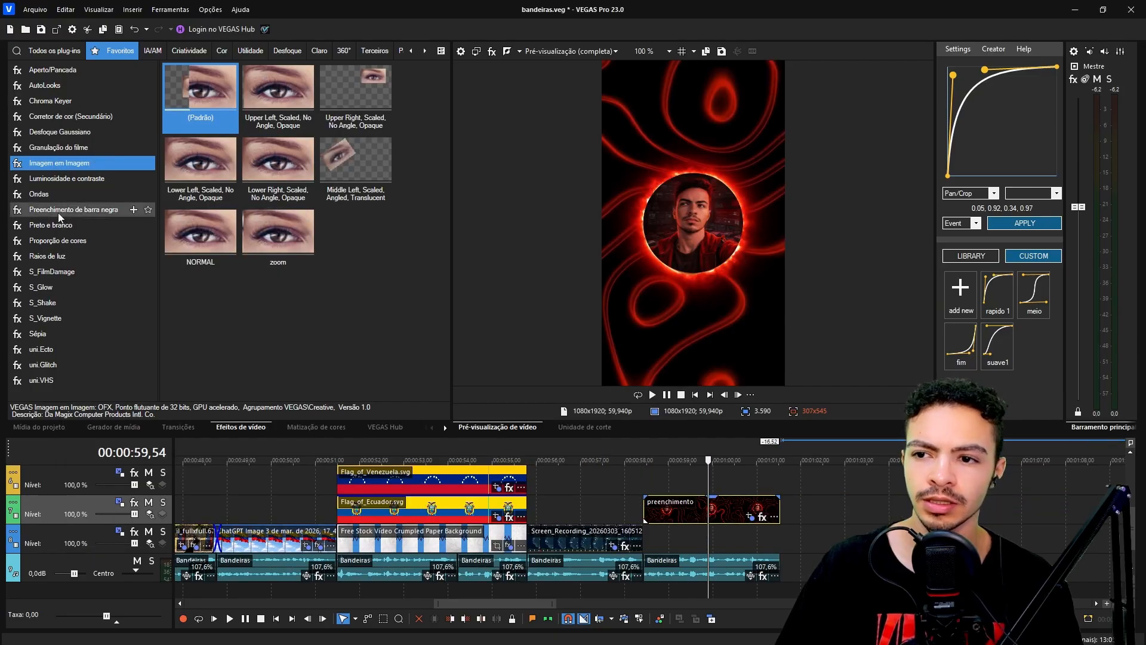
Add the Deslocamento e envolvimento effect to the preenchimento clip and adjust its settings
click(54, 51)
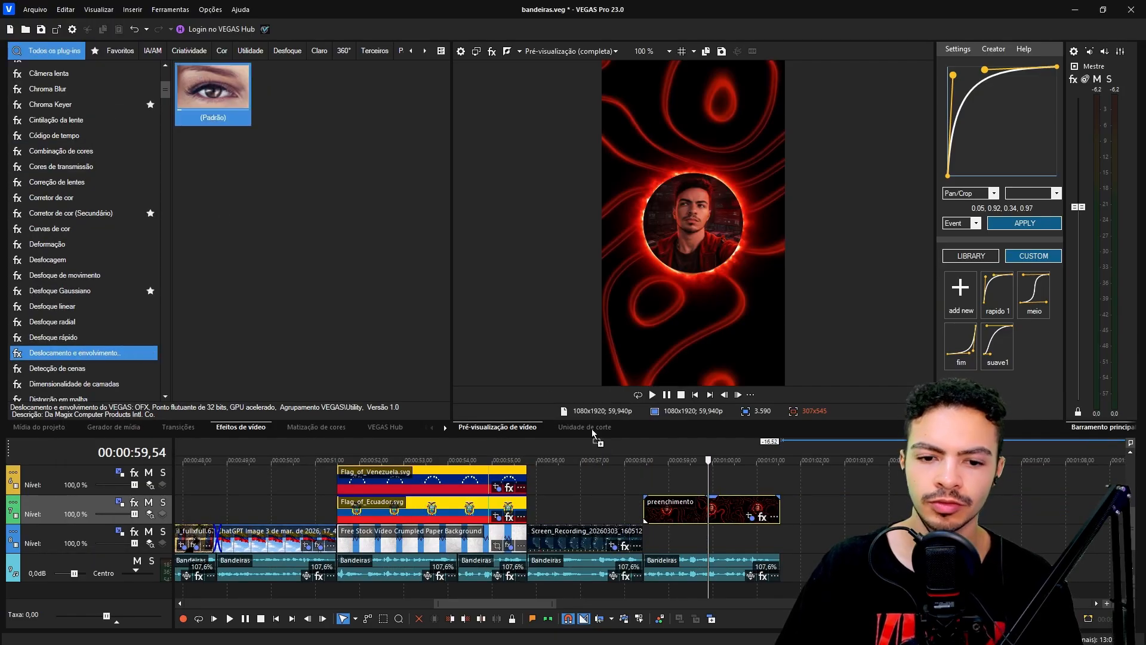
drag(672, 513, 672, 513)
drag(136, 50, 42, 45)
click(34, 134)
click(102, 170)
drag(94, 117, 105, 119)
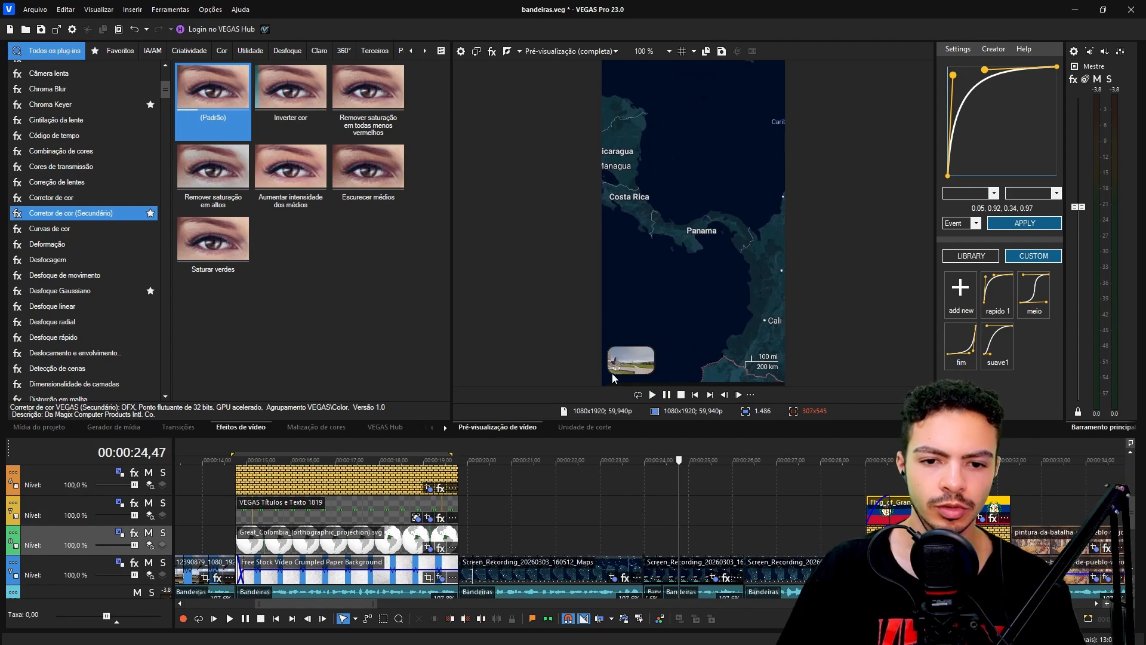
Duplicate the short Maps recording near 00:00:24 onto the track above, open its pan/crop settings, and try shifting the crop upward
click(683, 585)
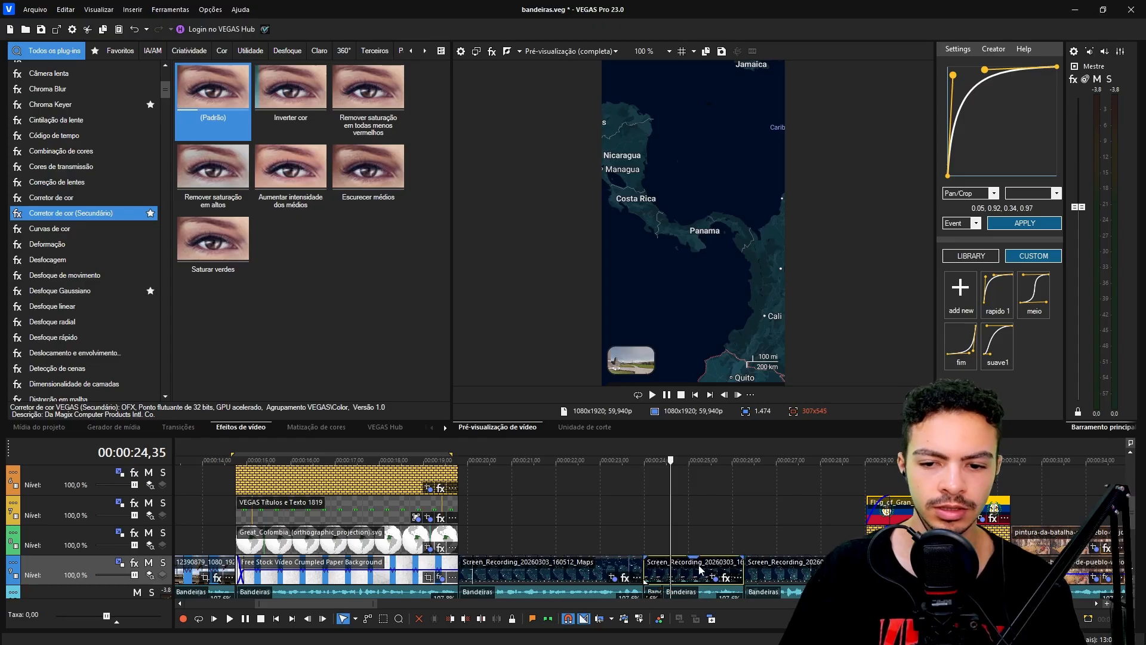
drag(700, 570, 699, 551)
click(719, 547)
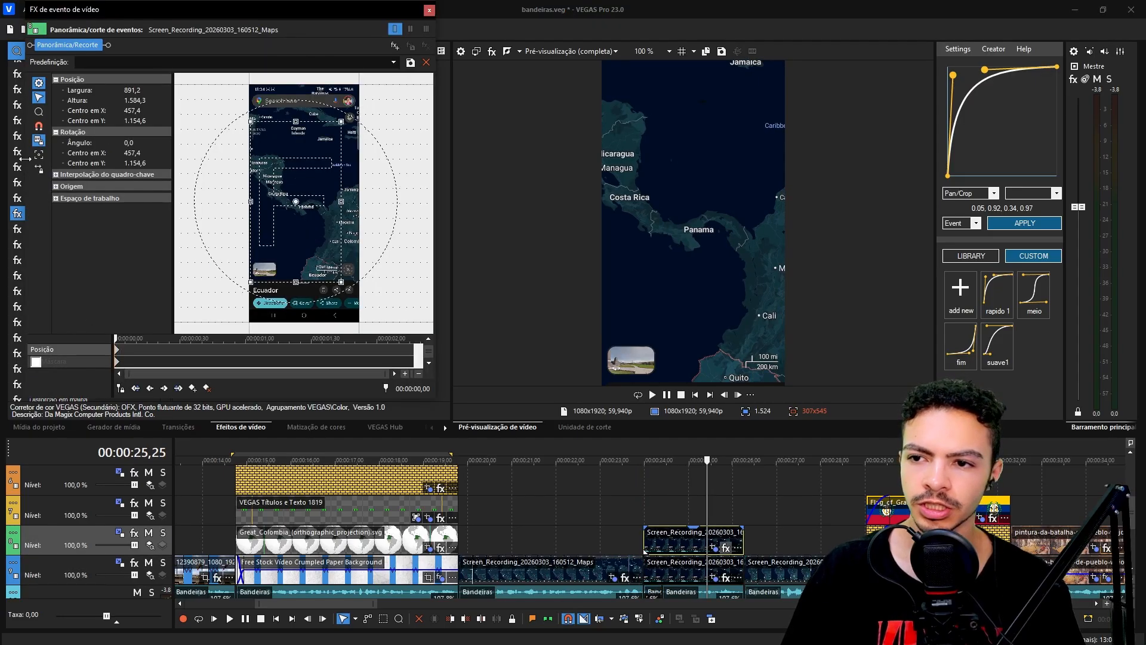
drag(305, 261, 302, 241)
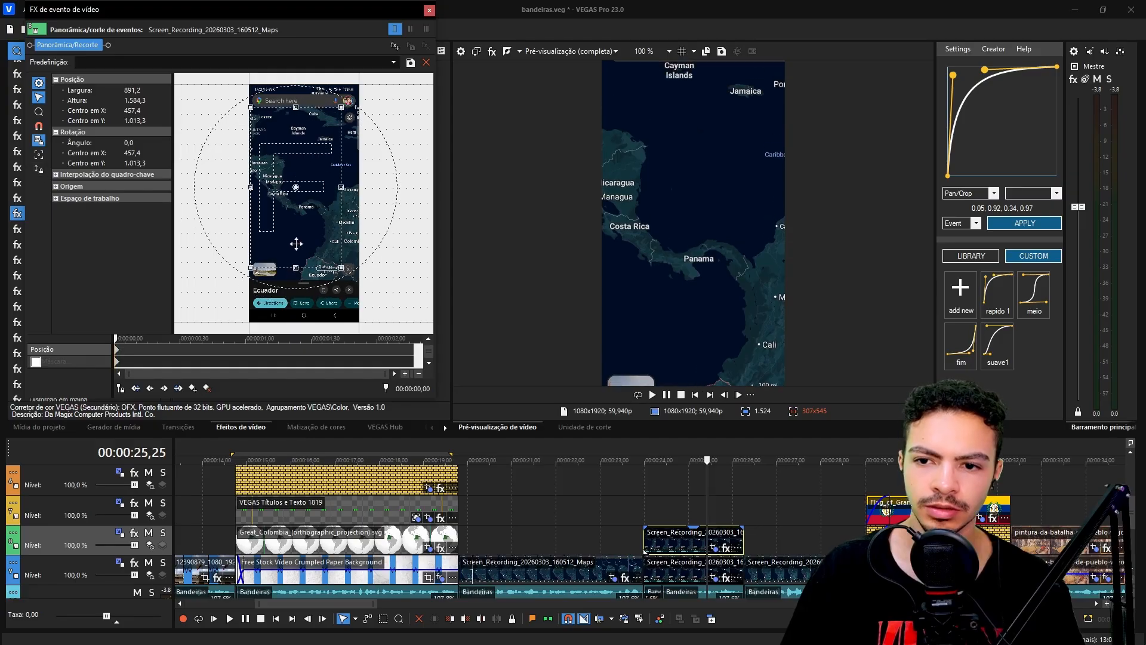
Enable the mask on the duplicated Maps recording and draw a rectangular mask around the small street photo thumbnail
click(35, 362)
drag(227, 281, 255, 269)
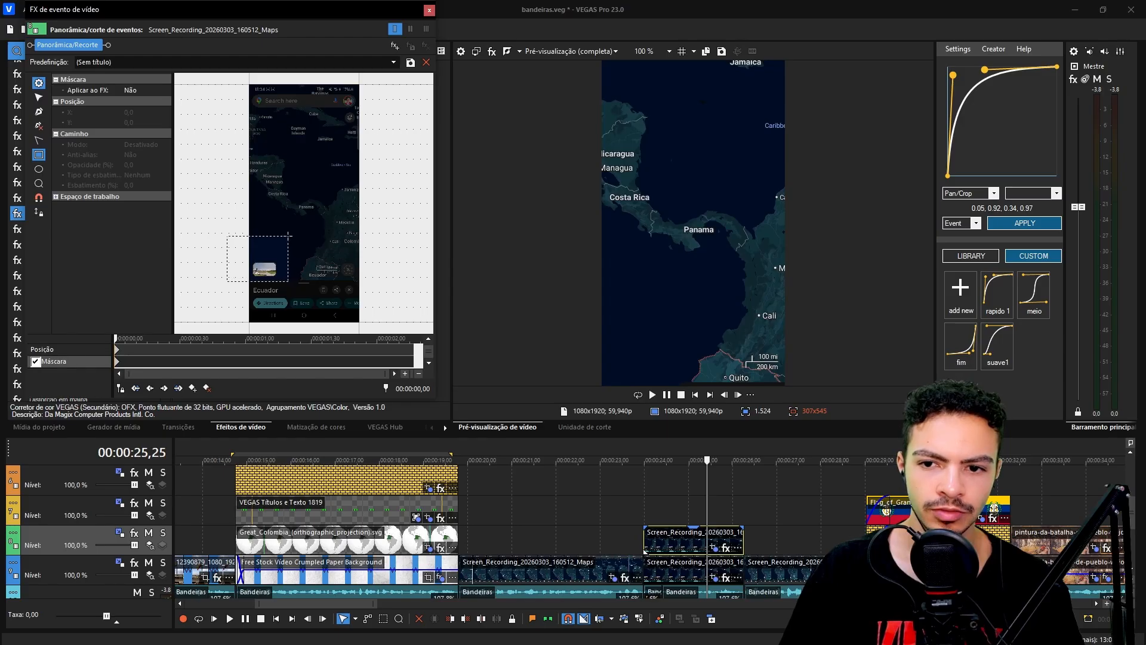
right_click(279, 236)
click(630, 463)
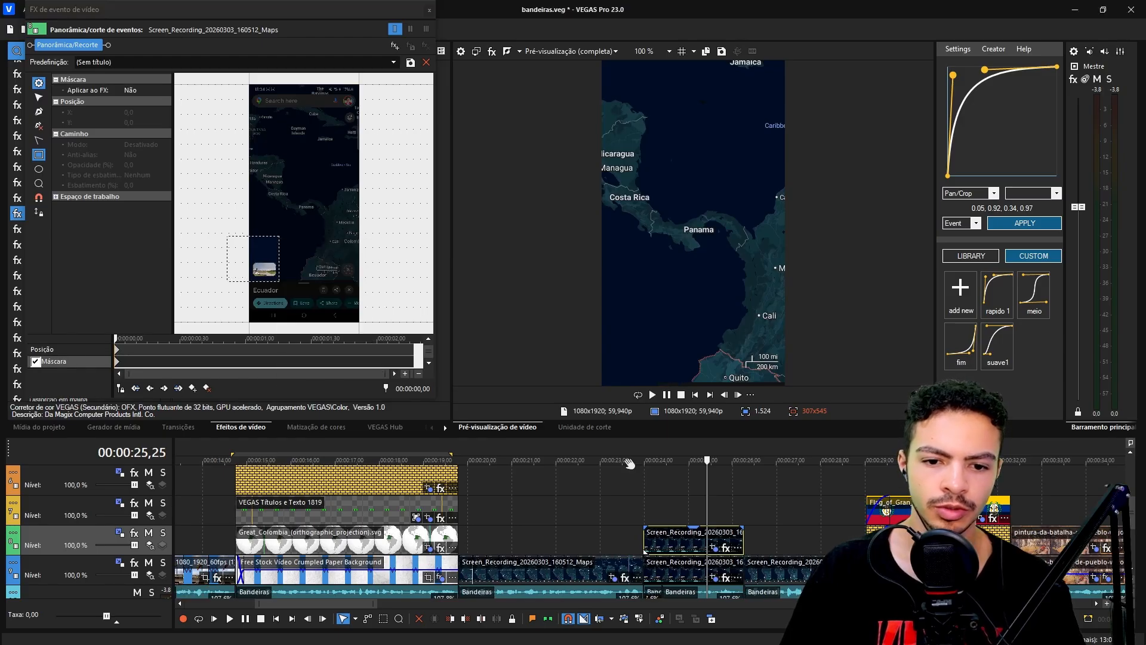
click(613, 444)
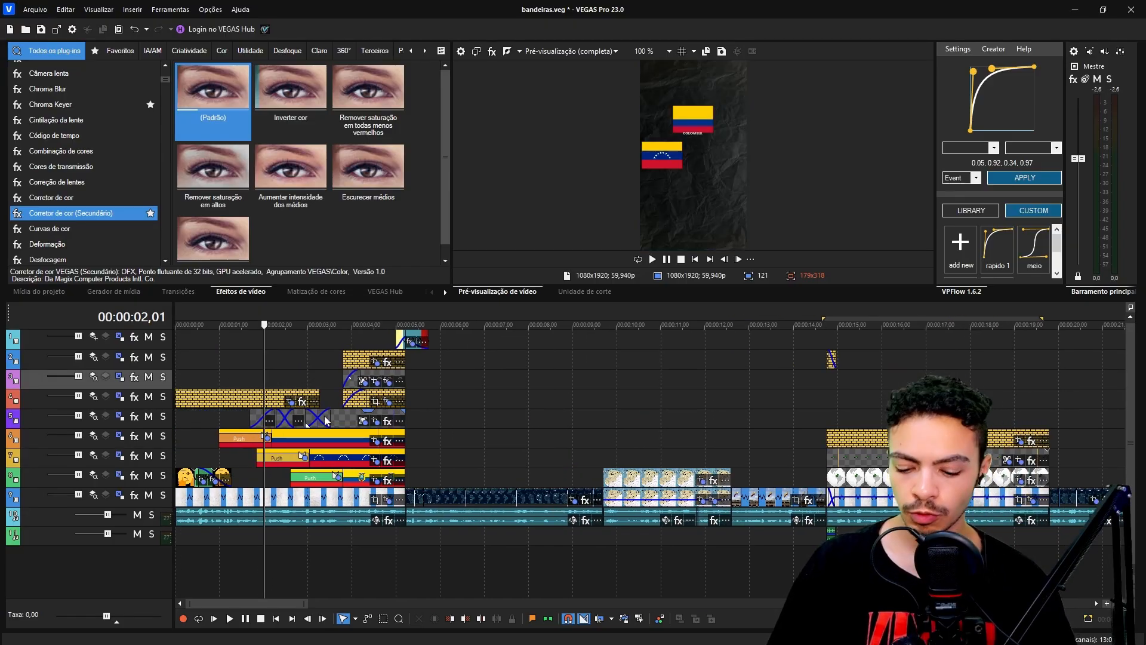
Open the "ncs - no copyright songs" folder and listen to Funny Sneaky Mischief Music.mp3, skipping ahead in the track
click(231, 632)
scroll(353, 349, down, 4)
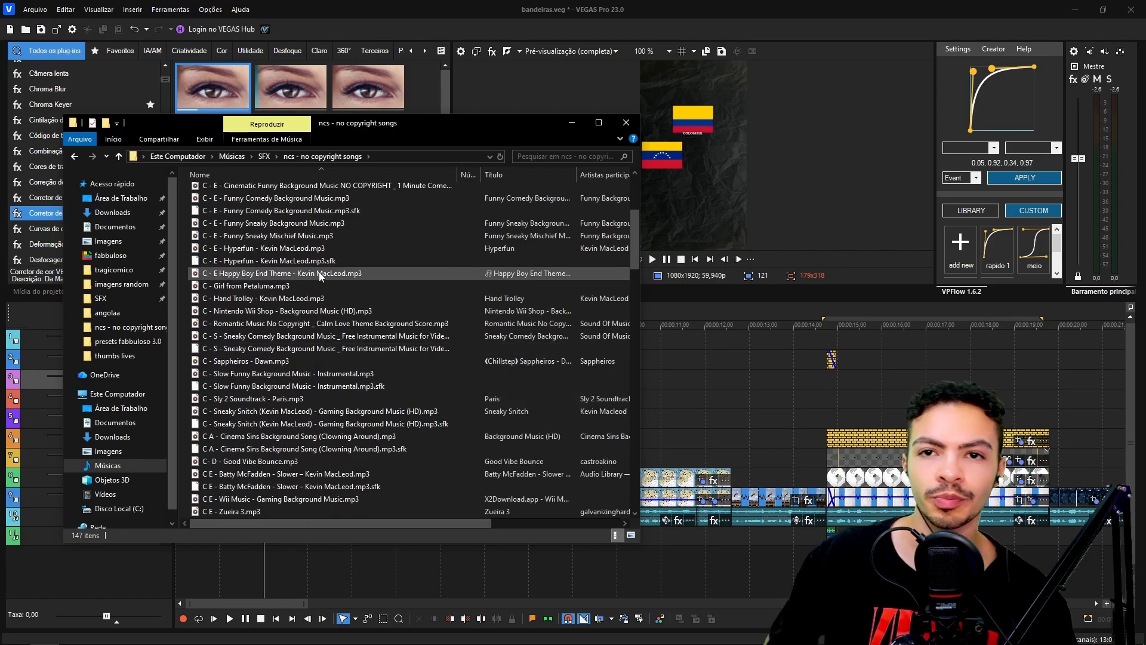
drag(281, 235, 281, 234)
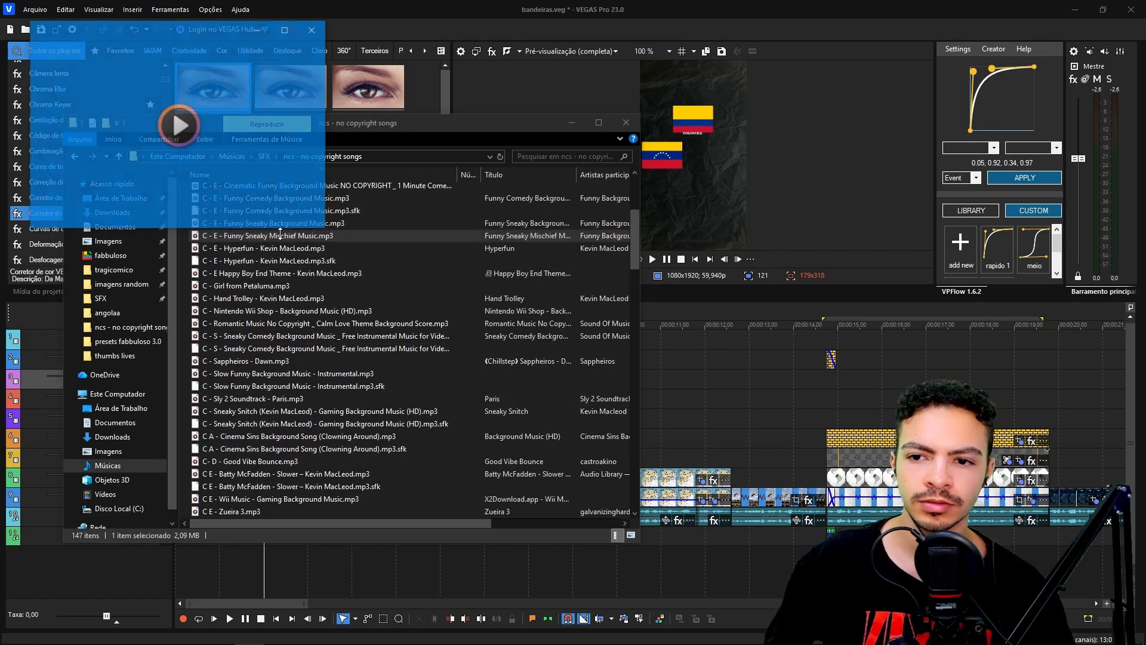
click(105, 170)
click(86, 206)
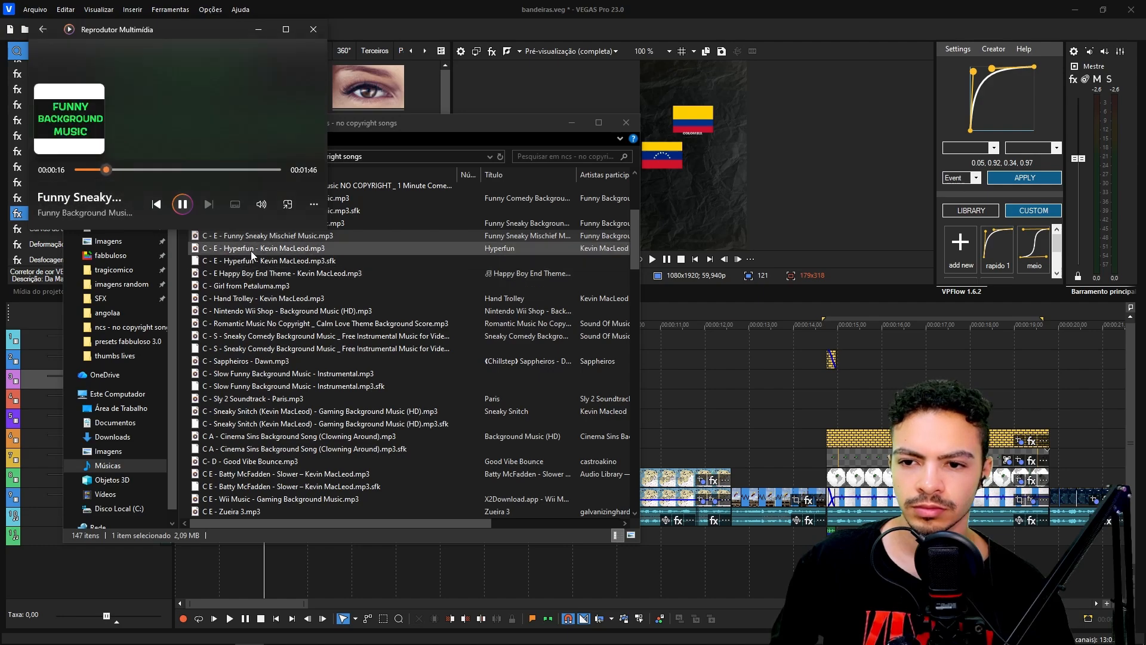
Audition Funny Comedy Background Music and other comedic tracks in the music folder
scroll(286, 259, up, 1)
scroll(326, 262, up, 1)
double_click(302, 263)
double_click(295, 253)
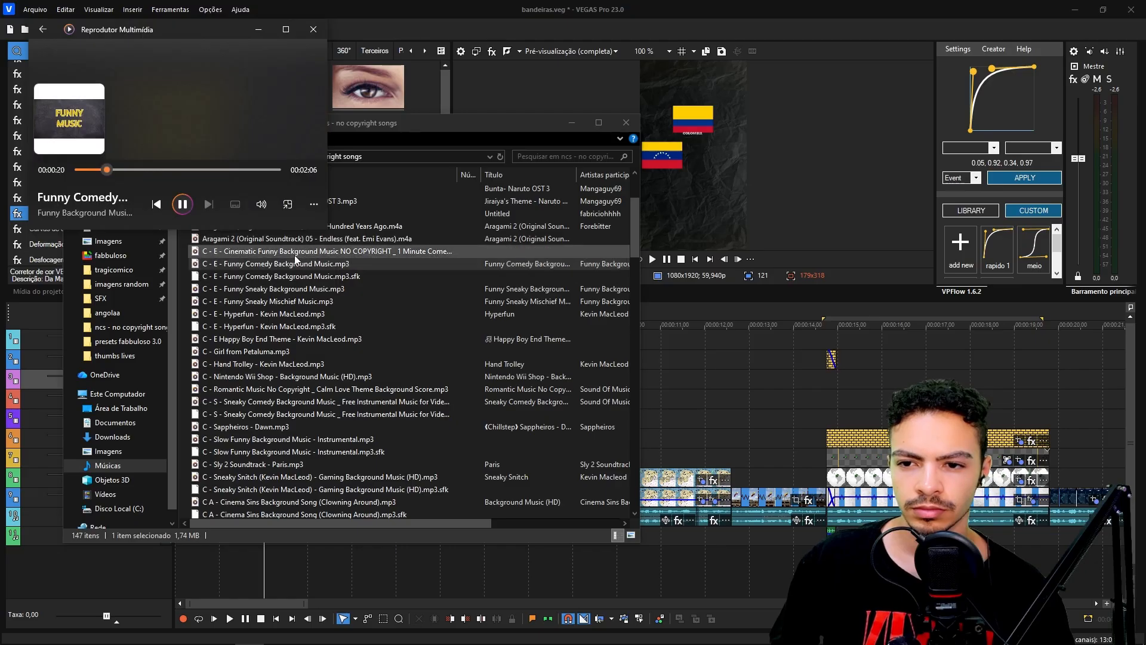
double_click(266, 402)
double_click(278, 440)
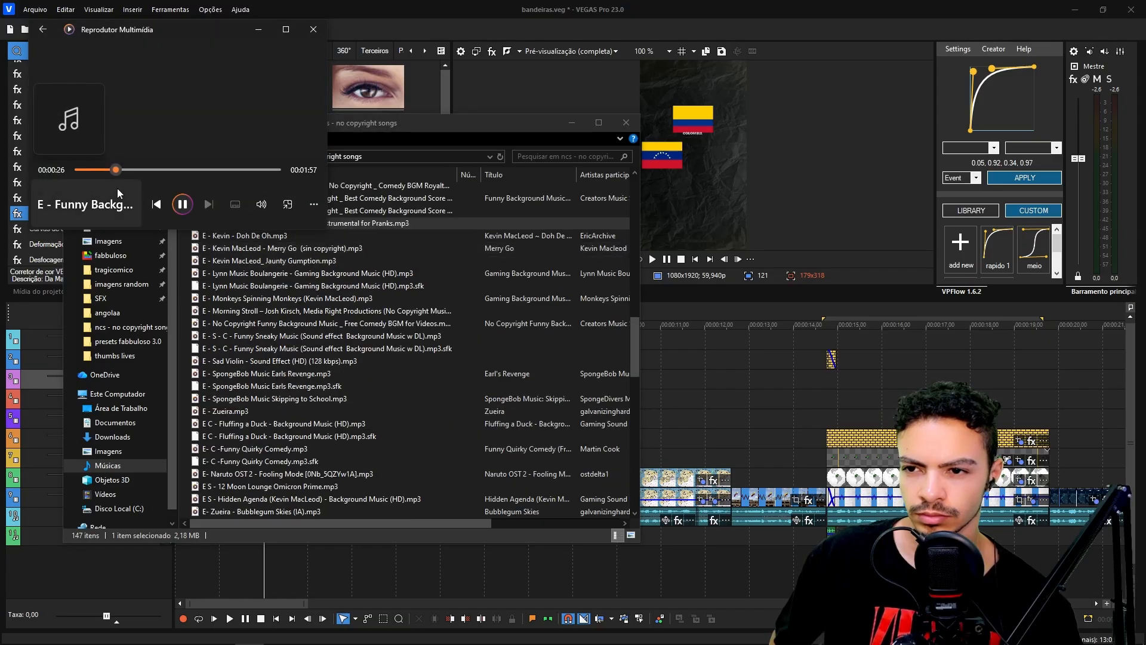
Audition Fluffing a Duck, Funny Quirky Comedy, and Dramedy - Sneaky and Mischievous as background music candidates
double_click(293, 425)
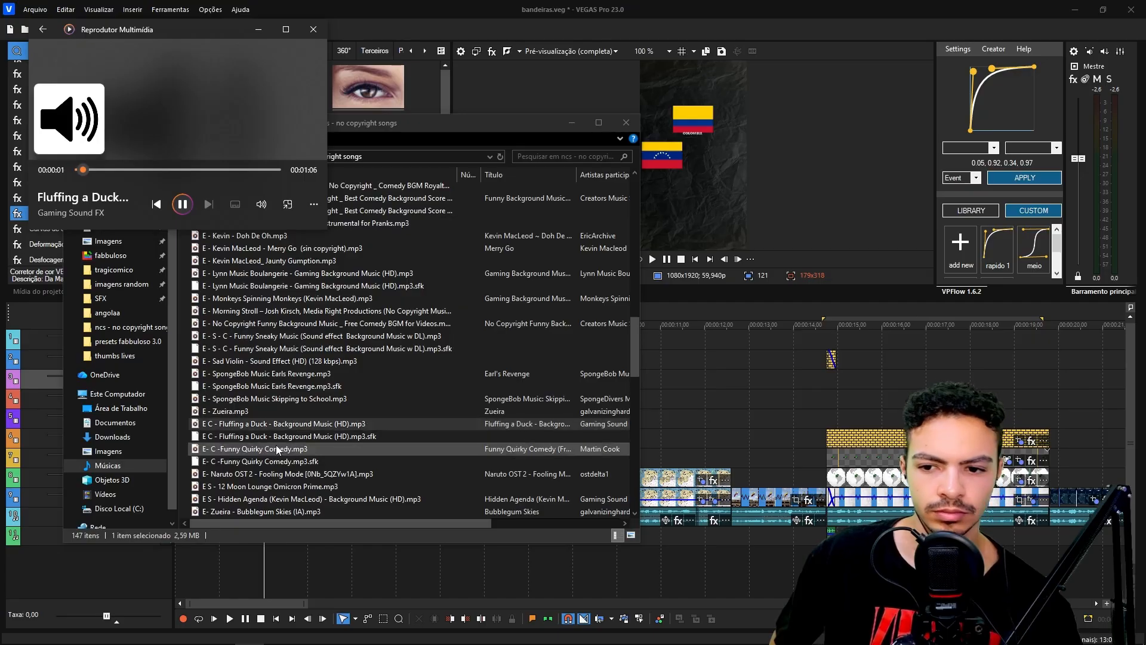
click(276, 448)
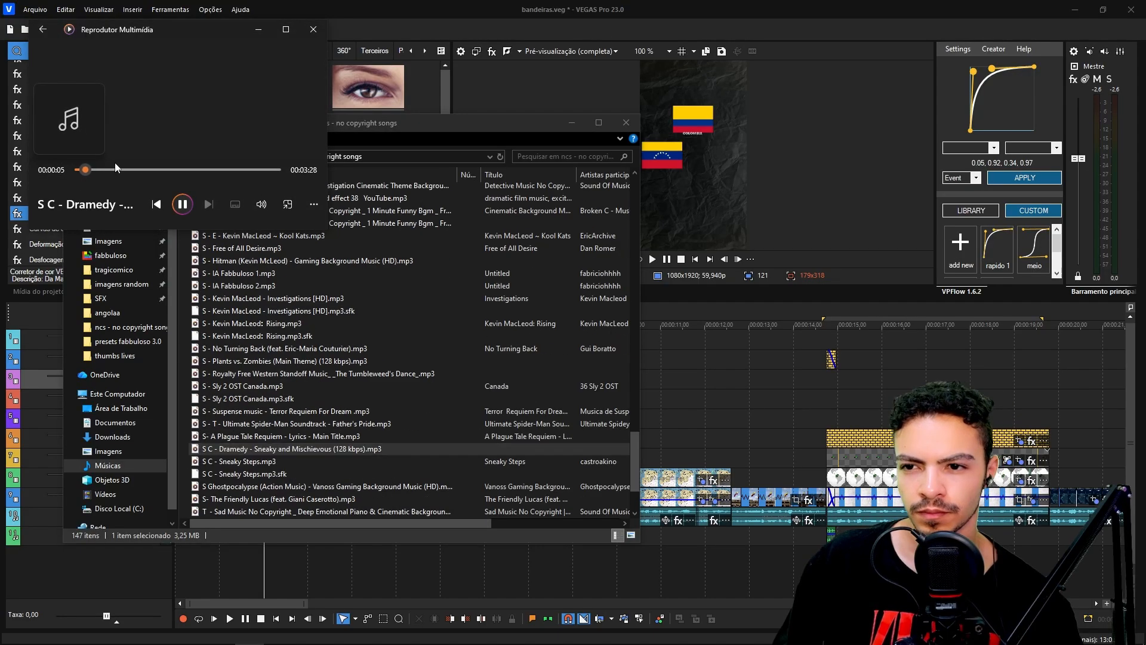
scroll(295, 454, down, 3)
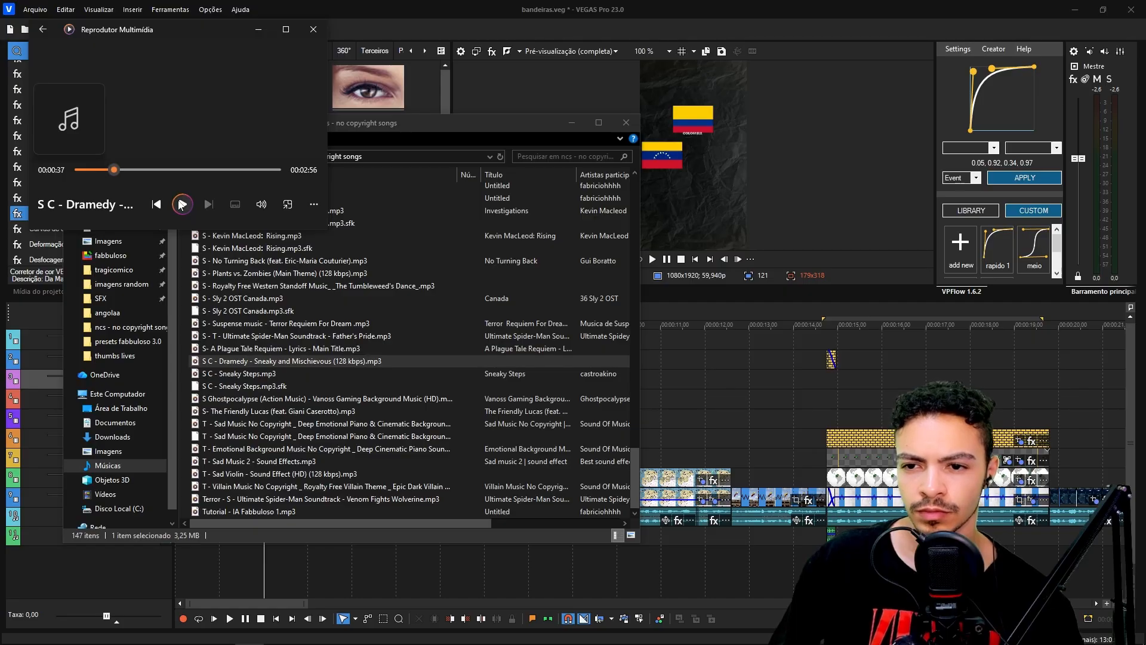
Place "S C - Dramedy - Sneaky and Mischievous" on a new audio track, align it with the project start, and play it
drag(315, 363, 197, 571)
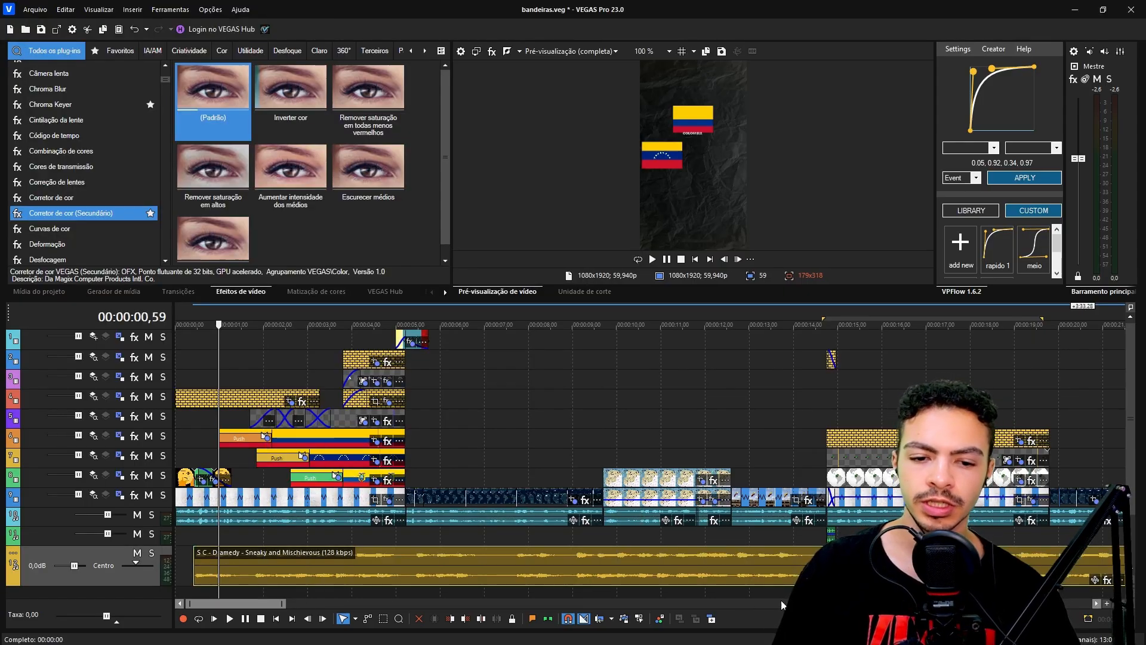
drag(753, 584, 455, 562)
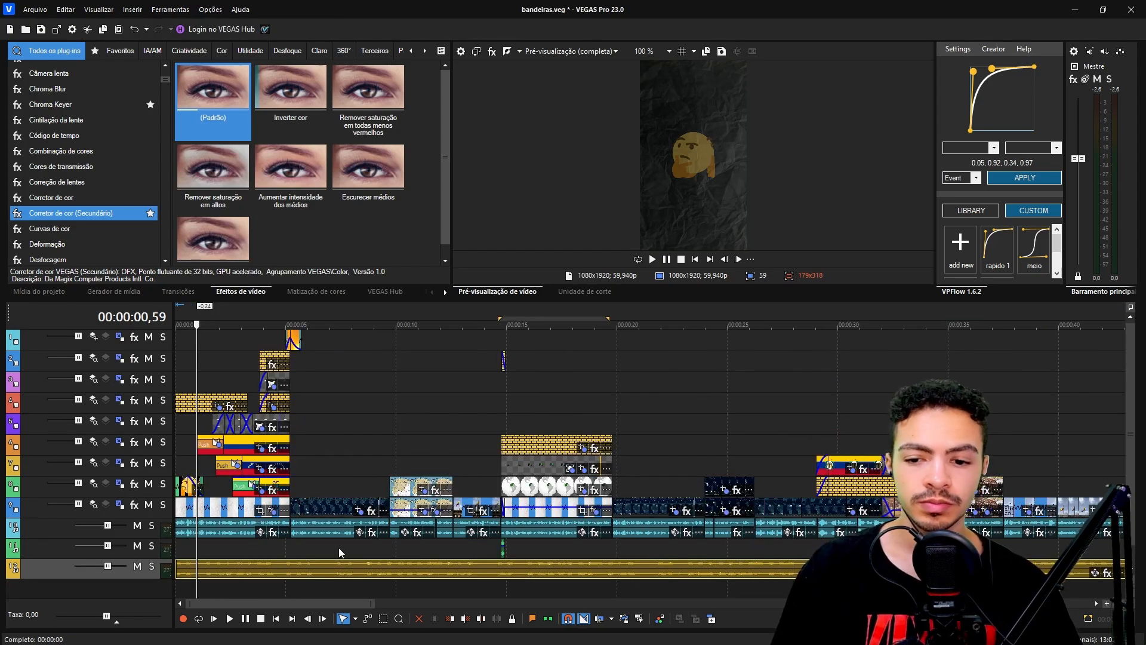
key(w)
key(space)
key(Return)
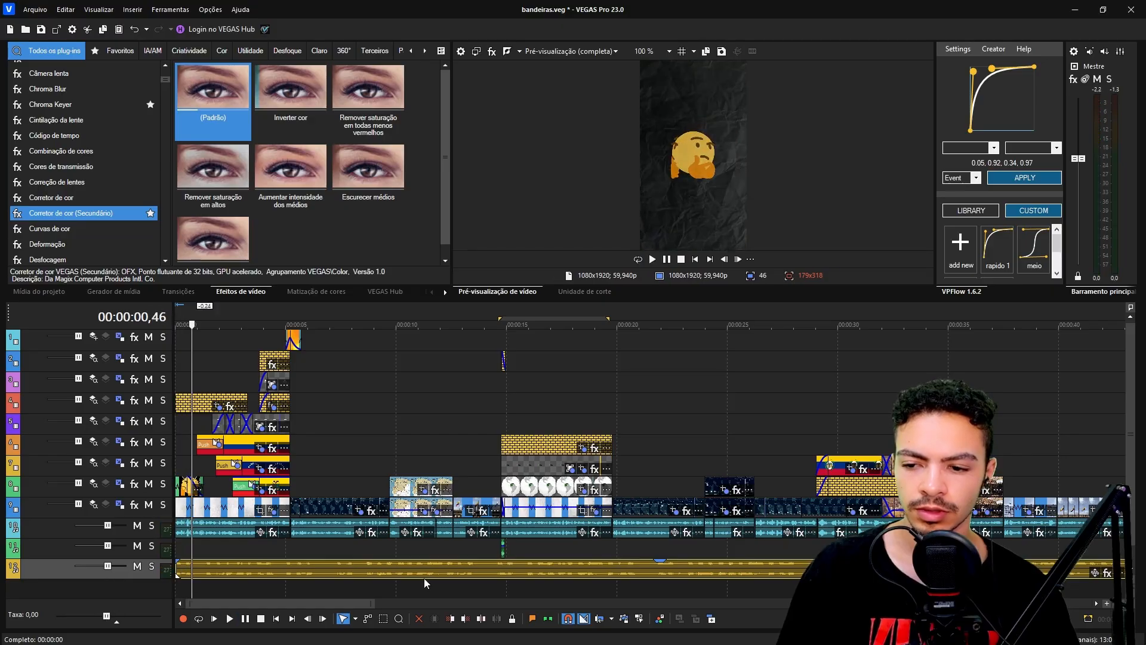
Lower the background music track's volume to -14,0 dB and play the opening to check the mix
click(1133, 579)
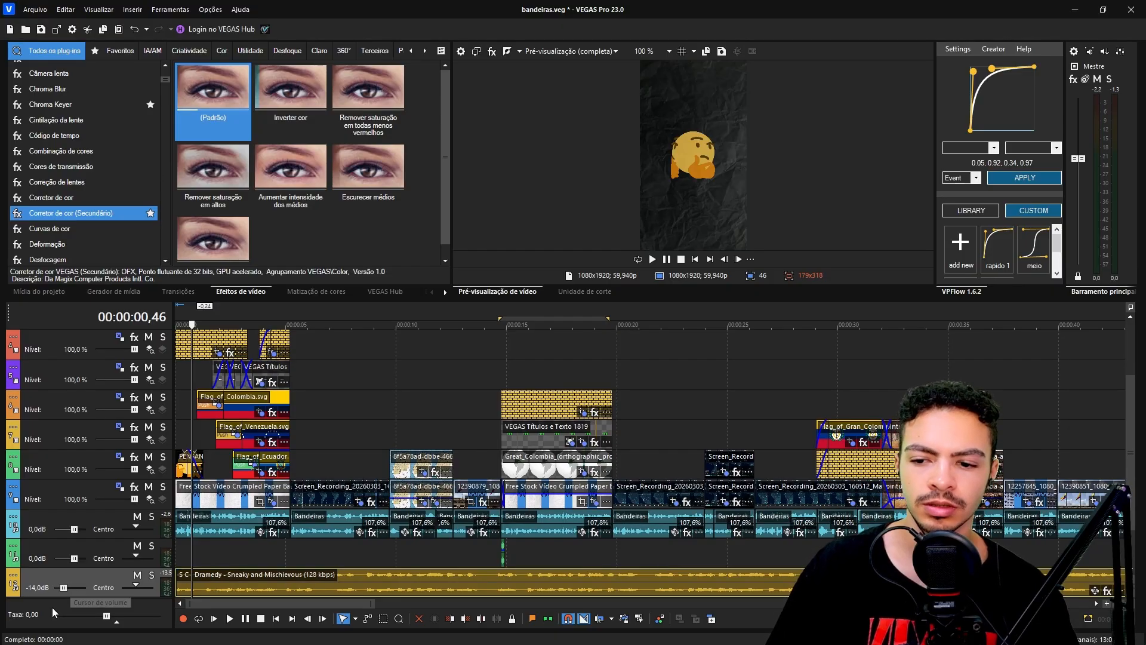
key(space)
key(space)
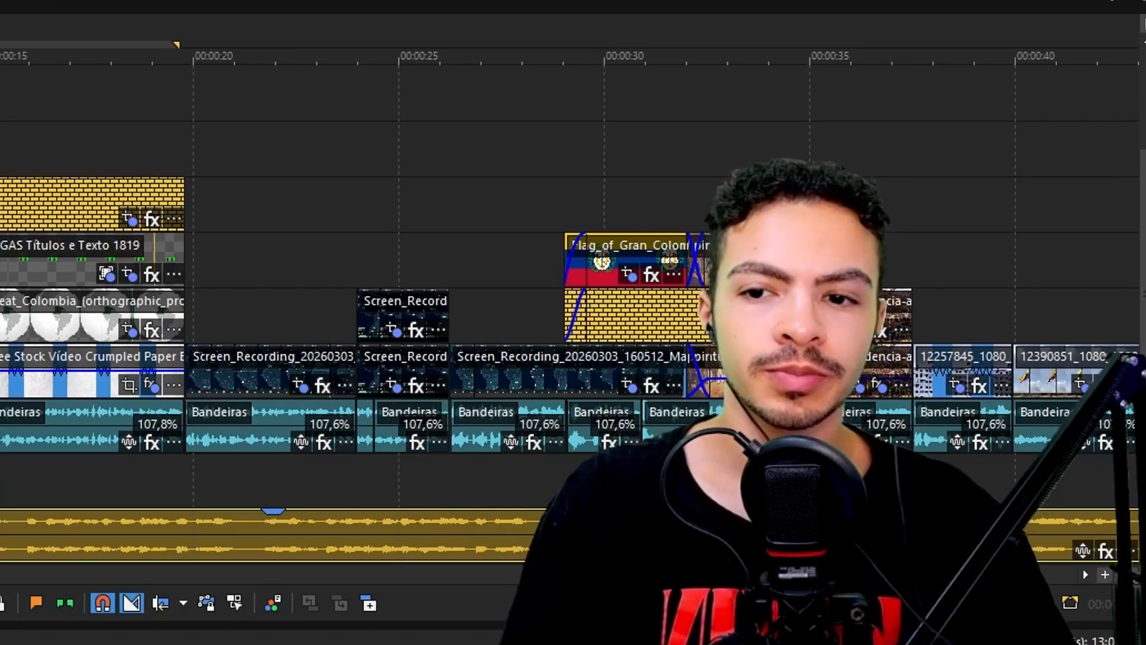
key(space)
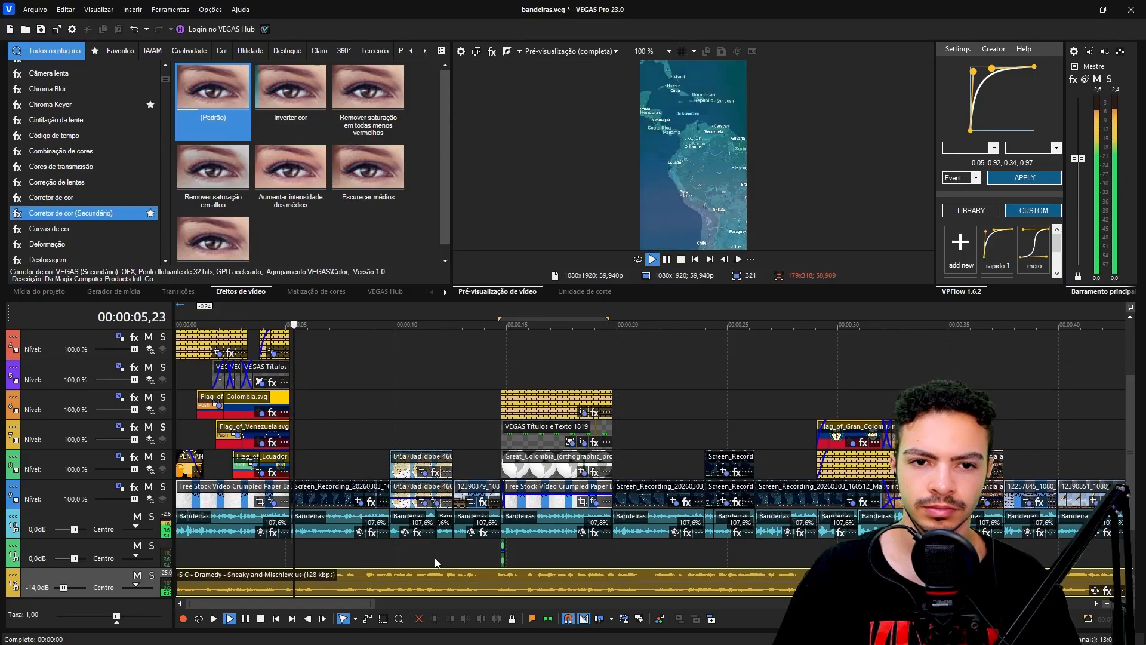
Split the background music at about 00:00:57,38, over the closing map recording, and delete the remainder
scroll(434, 557, down, 3)
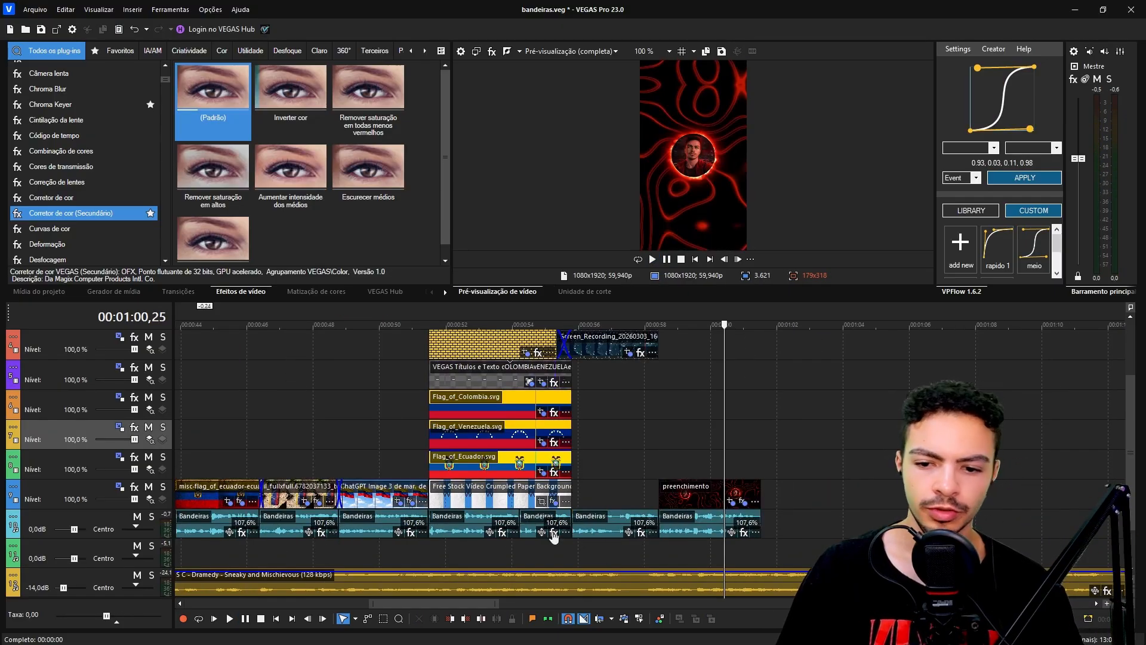
click(557, 526)
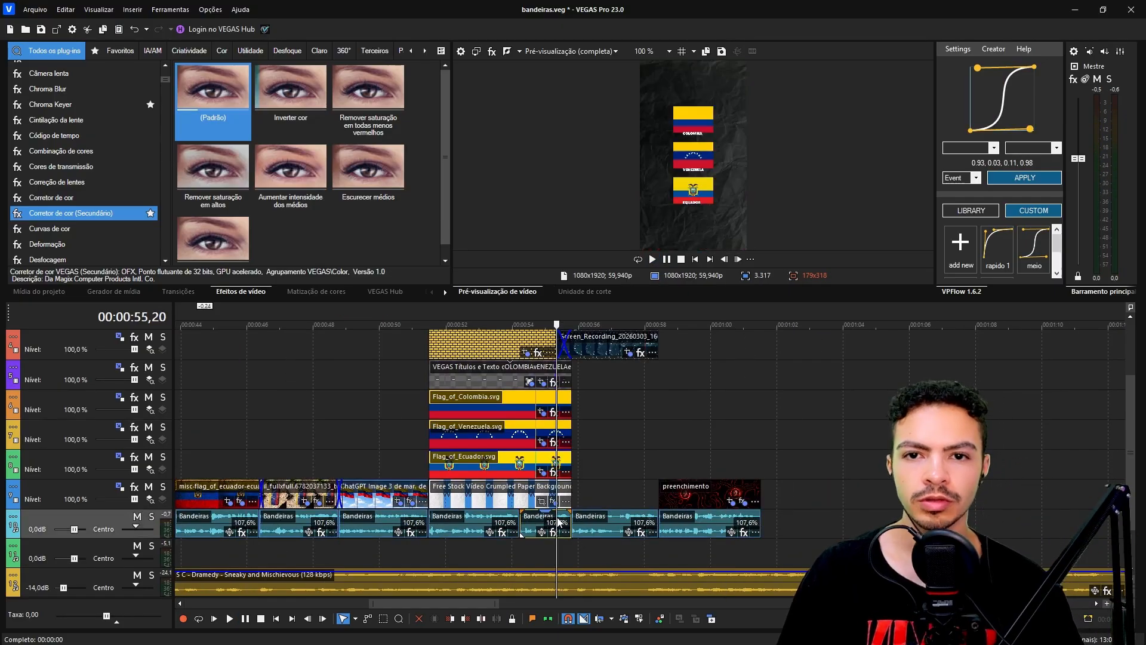
click(630, 582)
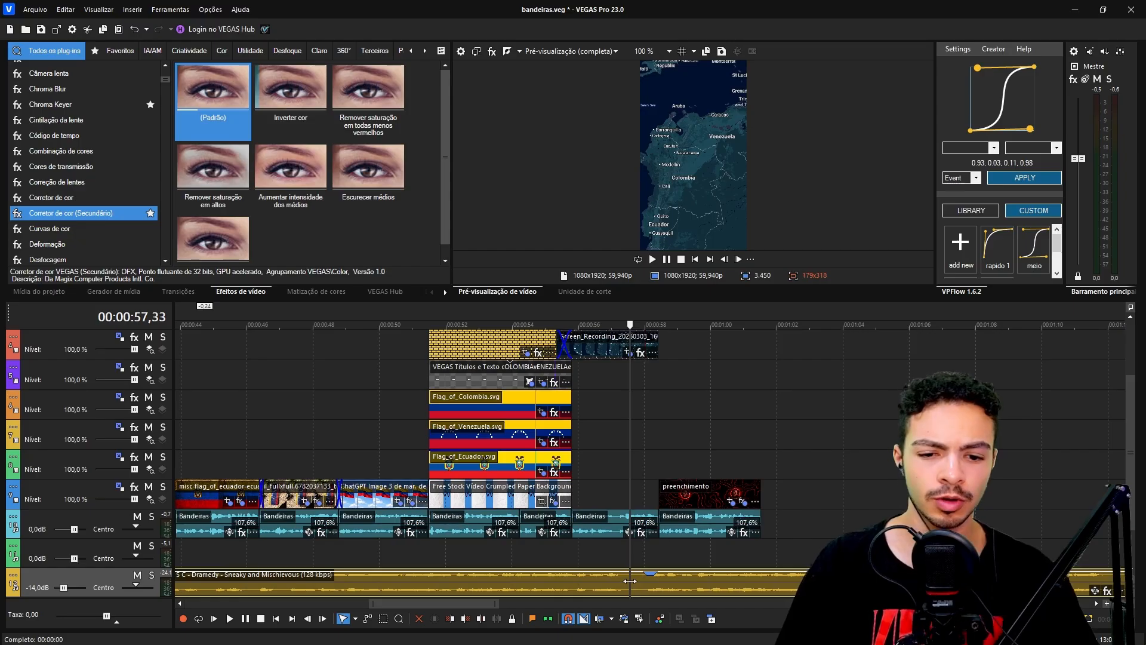
click(635, 581)
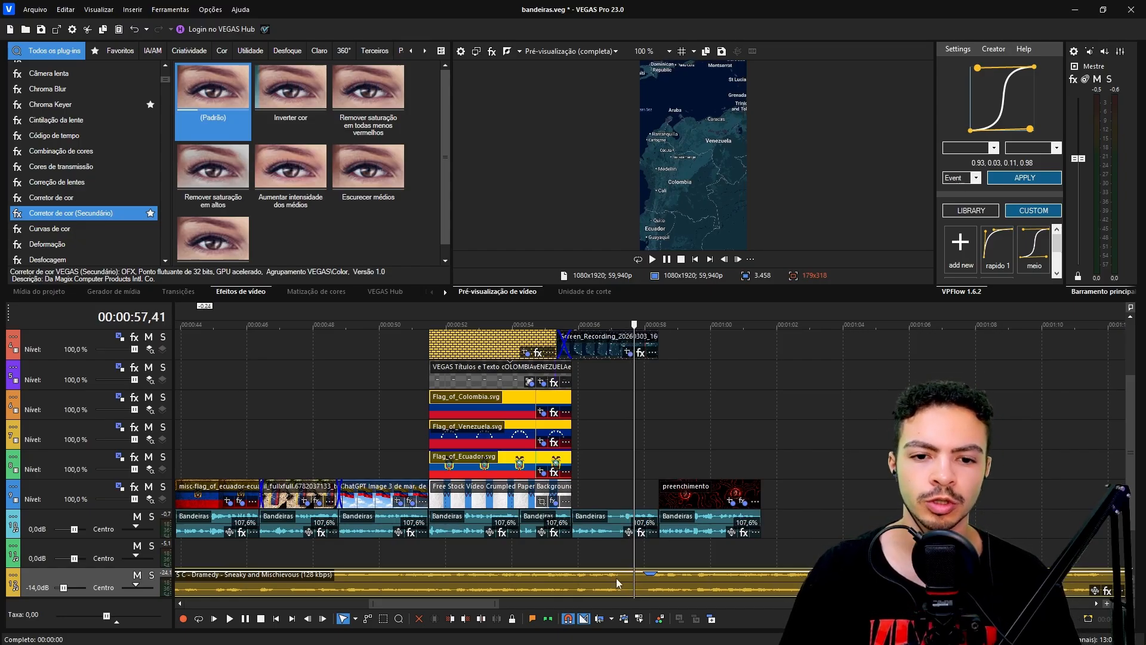
scroll(617, 583, down, 3)
scroll(624, 584, up, 6)
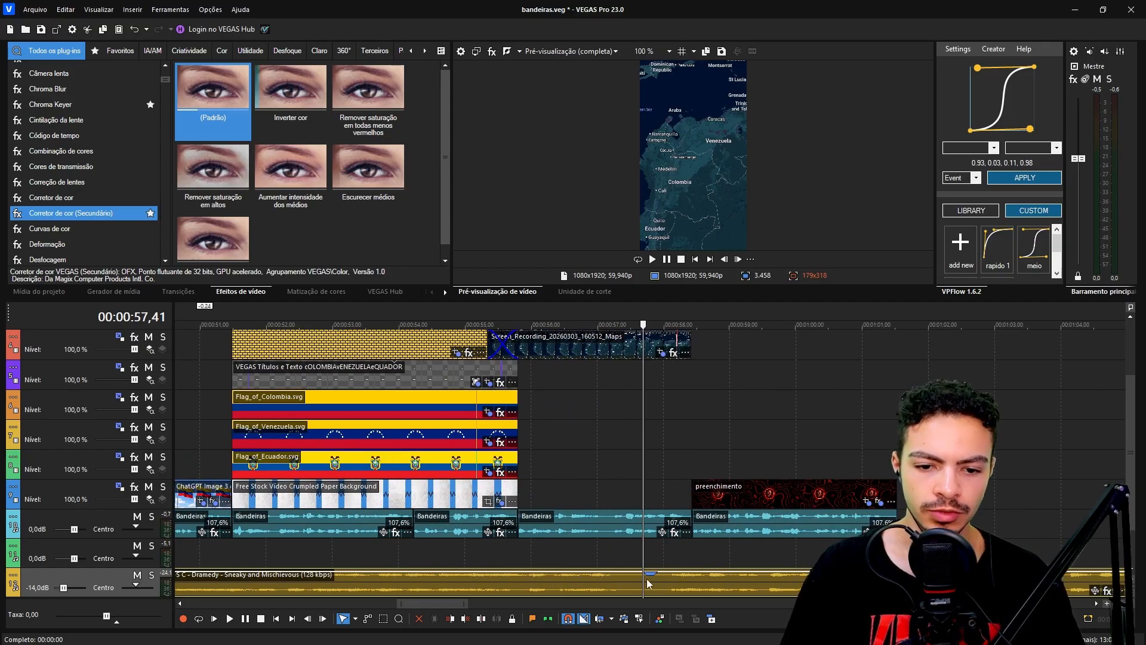
mouse_move(633, 579)
mouse_down()
mouse_move(612, 579)
mouse_move(639, 579)
mouse_up()
key(s)
key(Delete)
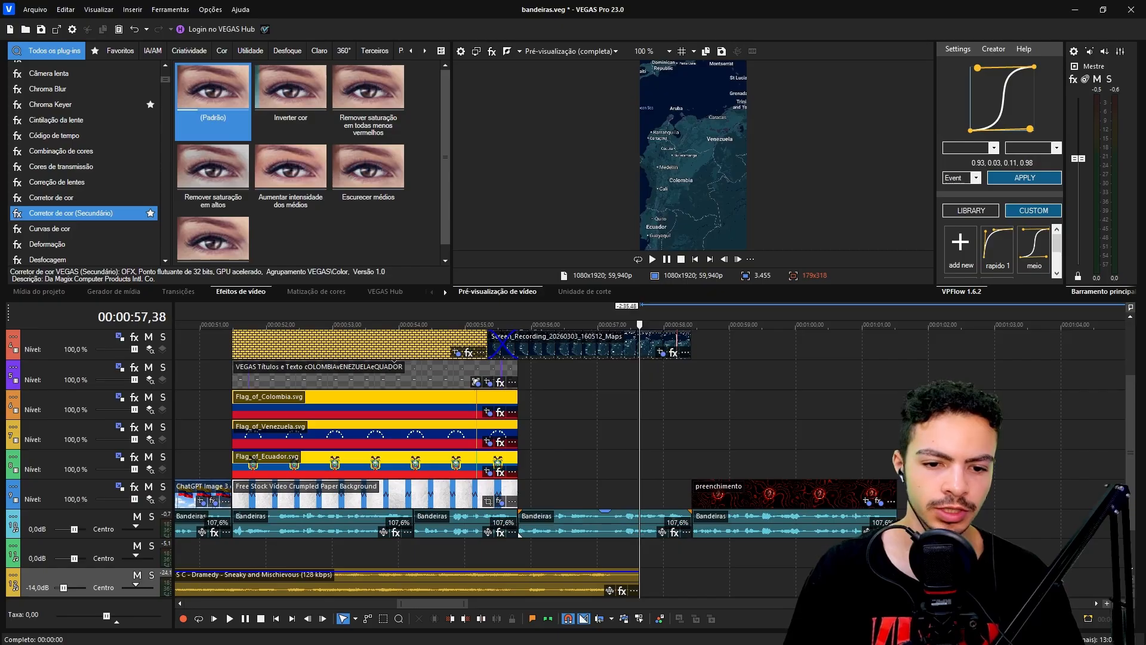
Adjust the background music's end, give it a fade-out leading into the closing clip, and play the ending to check it
click(579, 556)
key(space)
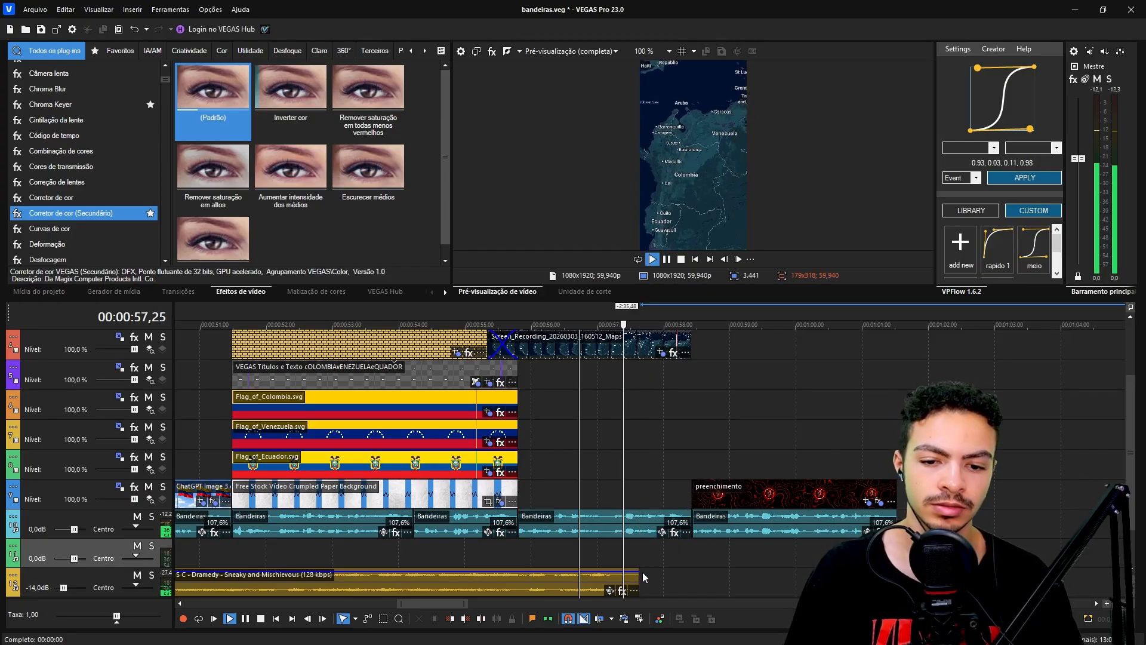
click(639, 578)
drag(639, 578, 542, 569)
key(Return)
click(454, 553)
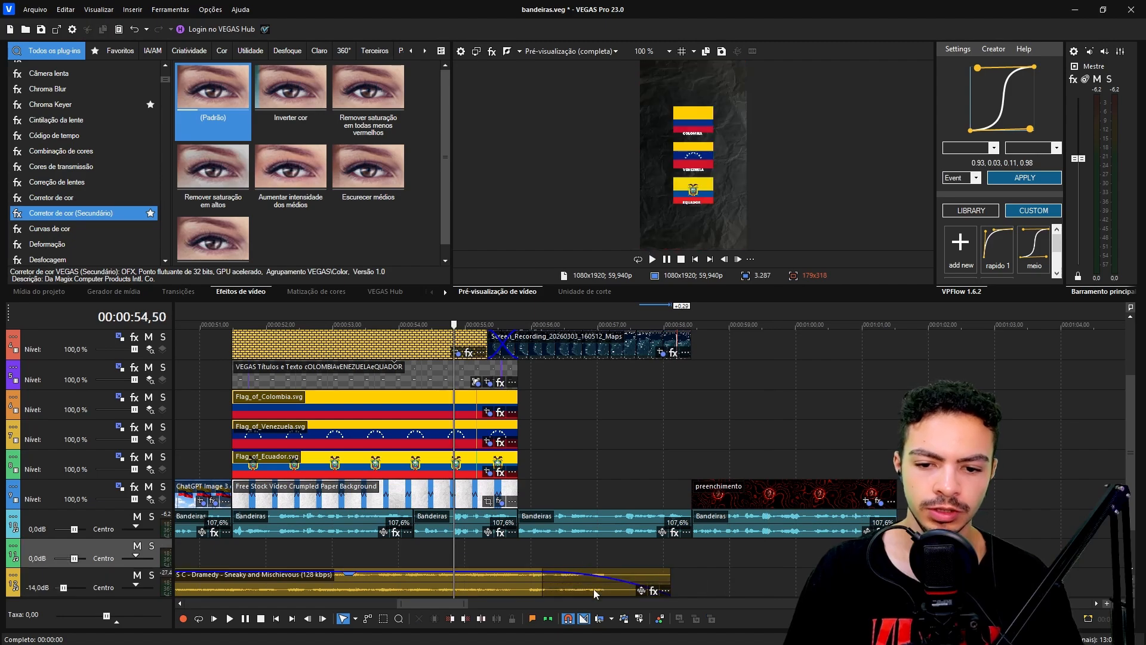
scroll(609, 557, down, 5)
key(space)
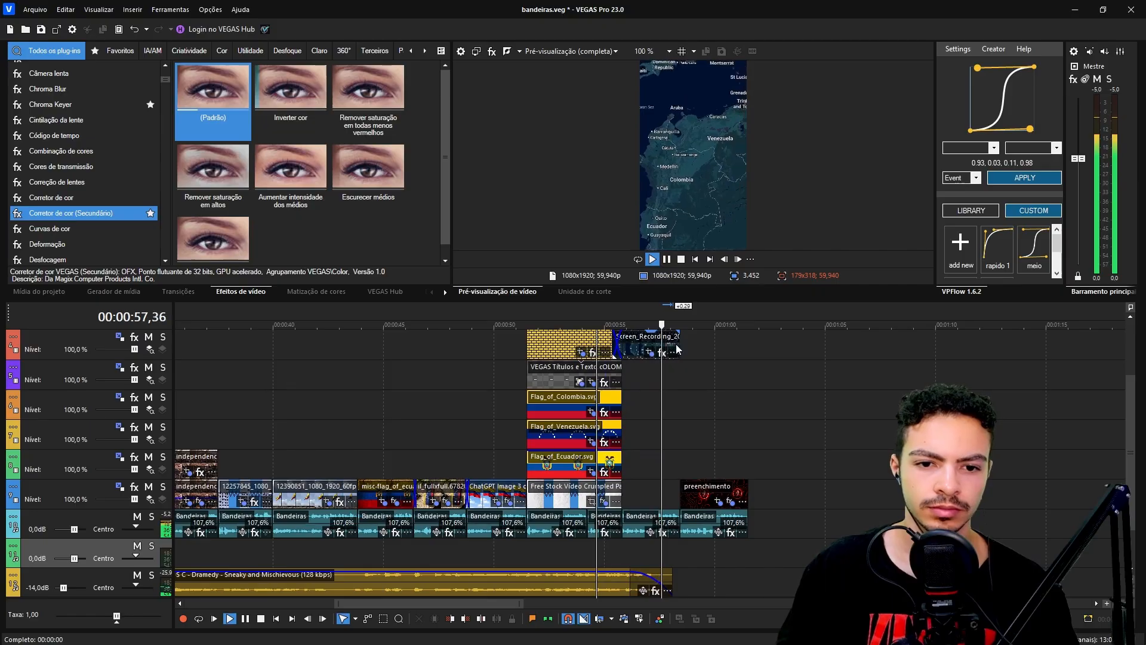
key(Return)
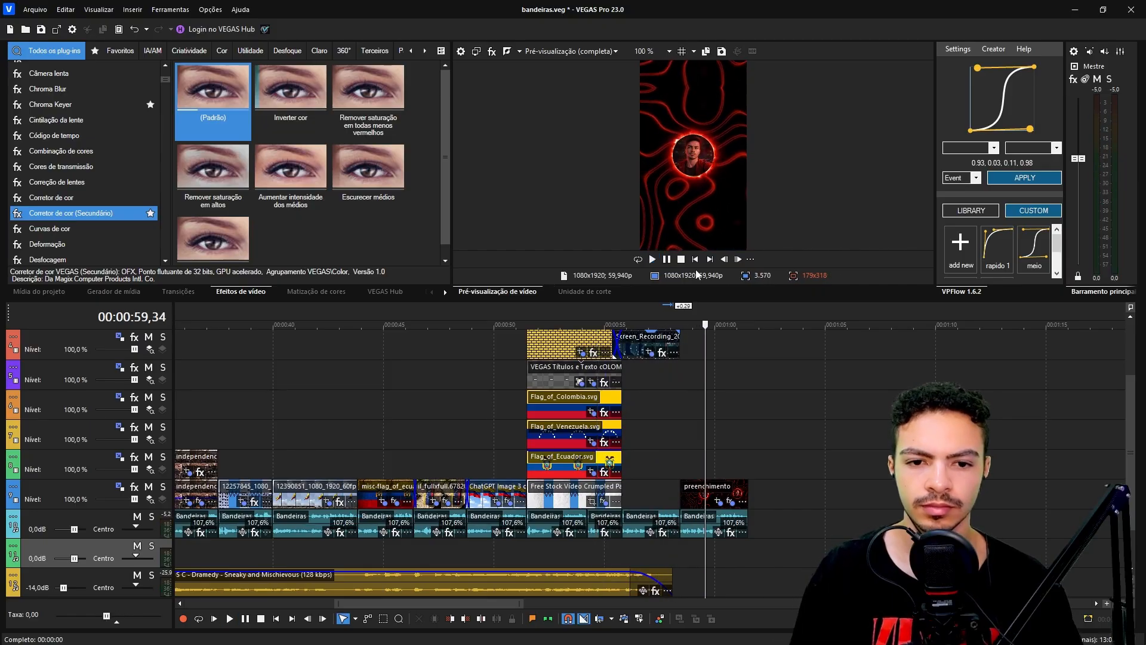
Find "Transição (Vários efeitos).mp3" in the SFX folder and place it on the audio track above the background music
click(696, 259)
scroll(421, 454, up, 5)
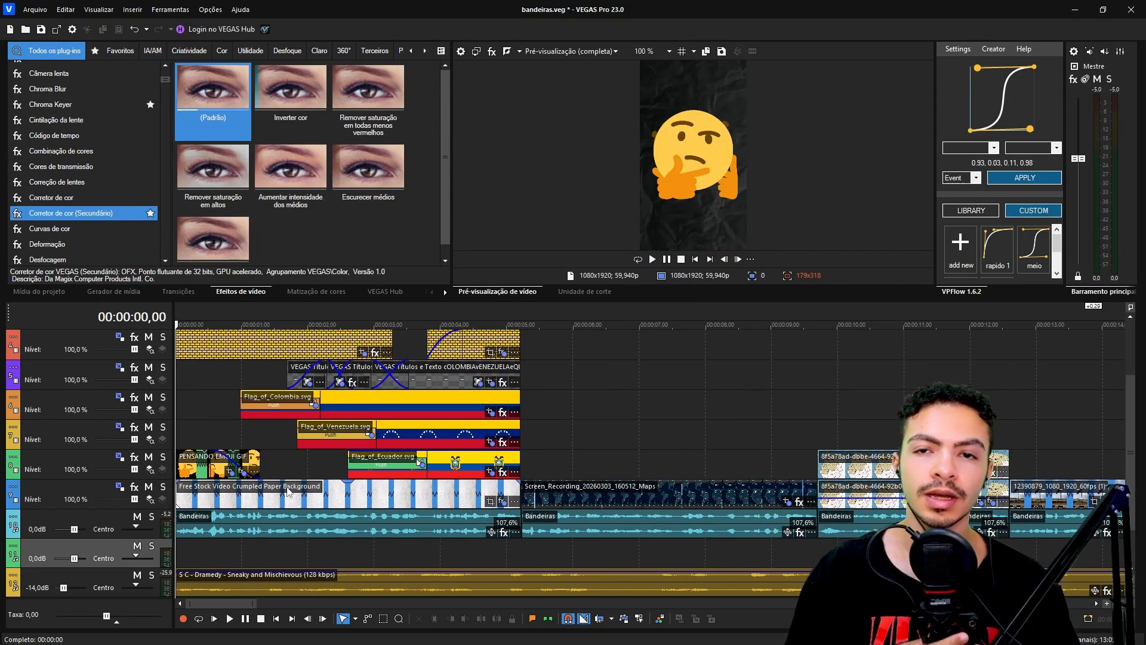
key(super)
click(45, 633)
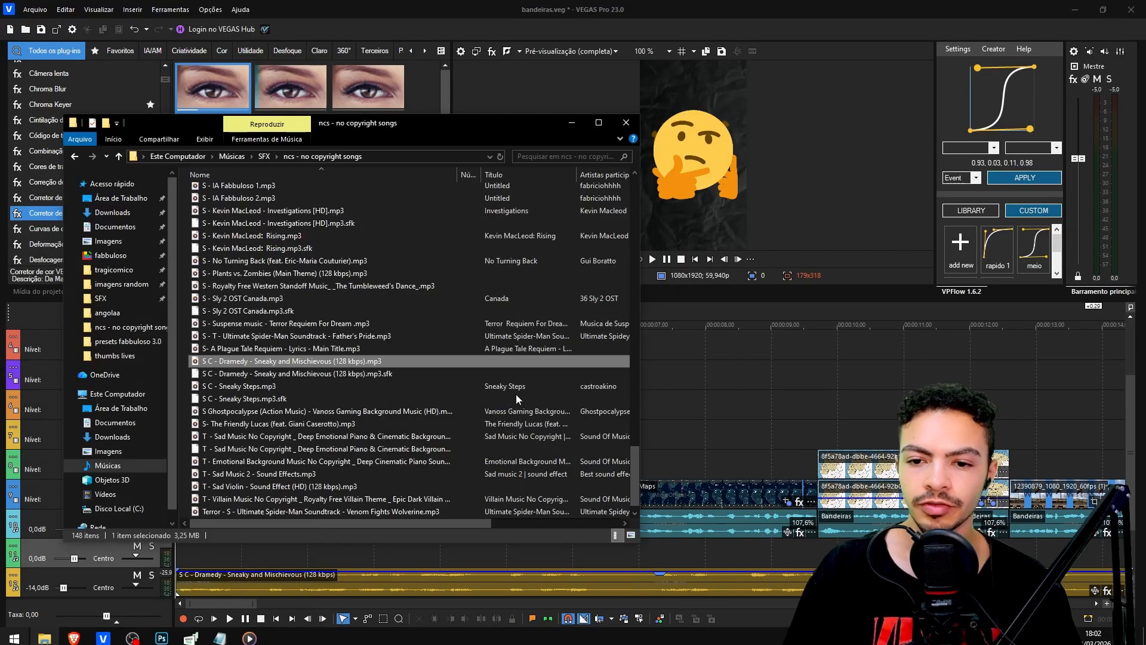
click(264, 156)
click(317, 357)
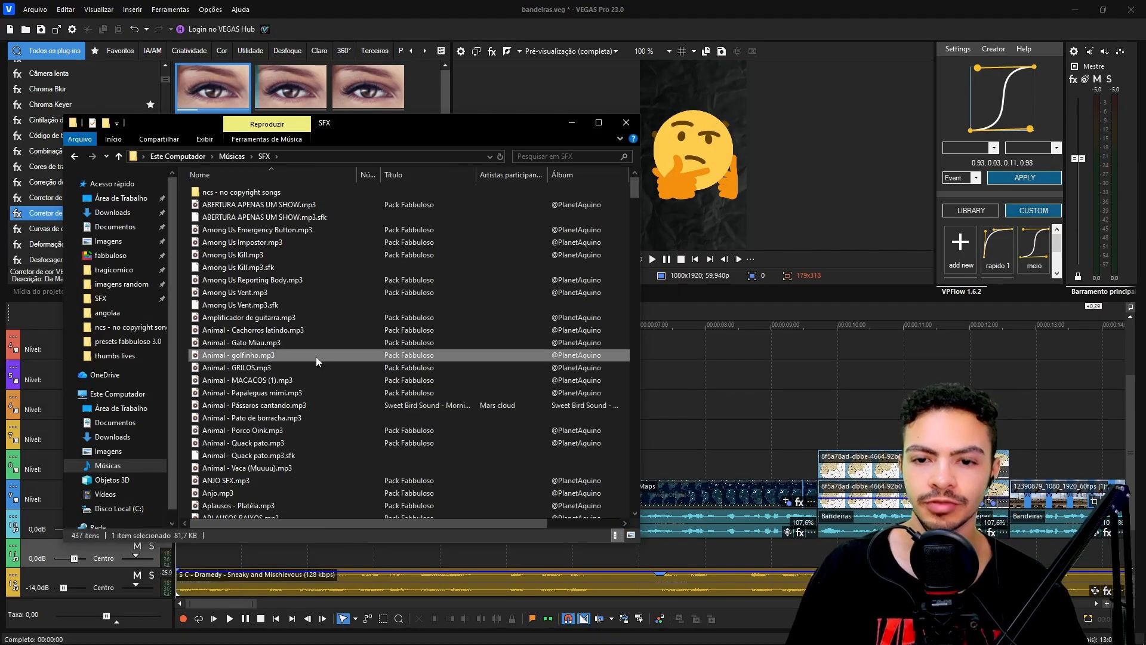
scroll(300, 450, down, 20)
click(263, 372)
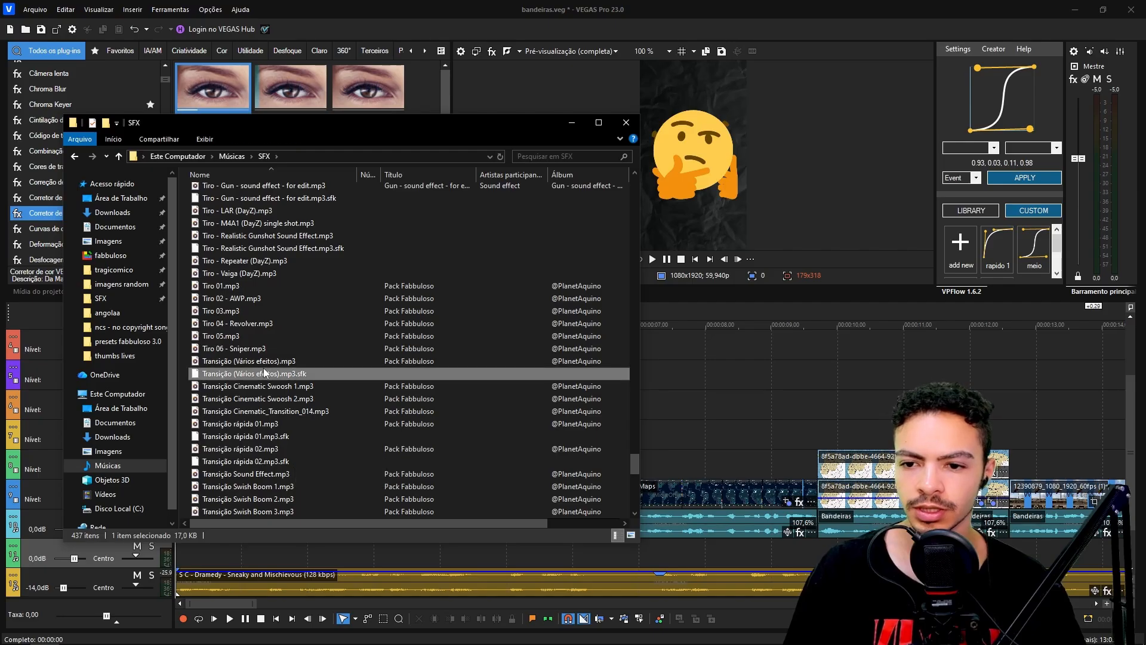
click(315, 362)
drag(665, 551, 664, 550)
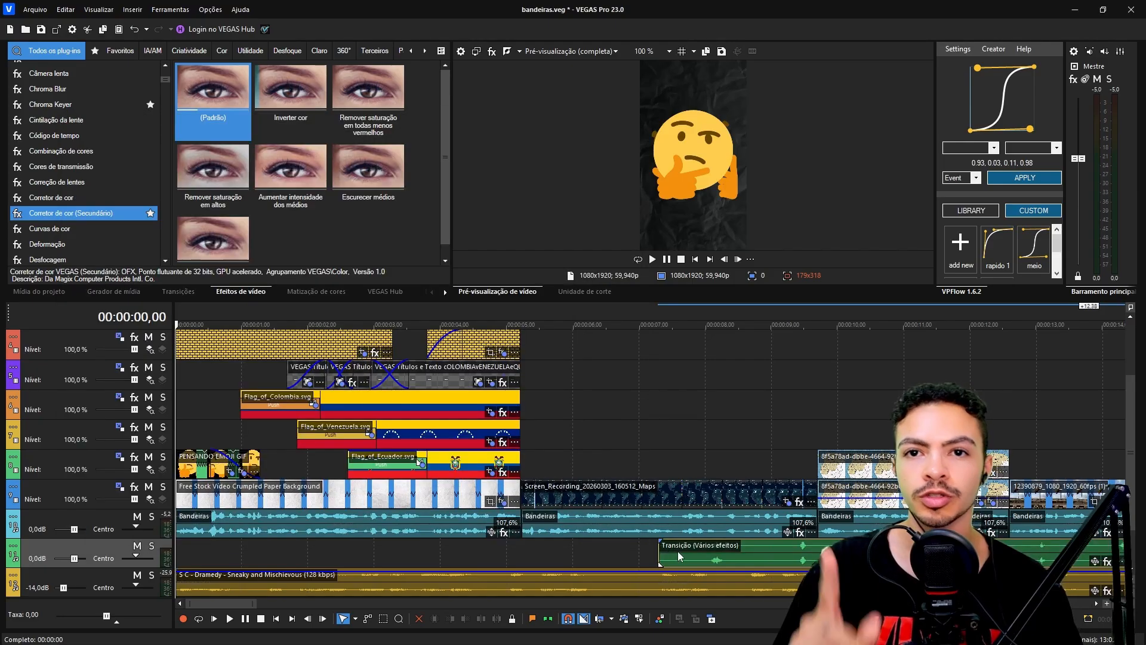
Split the first swish off the transition sound at 00:00:07,20, move it to the project start, and play it
click(678, 550)
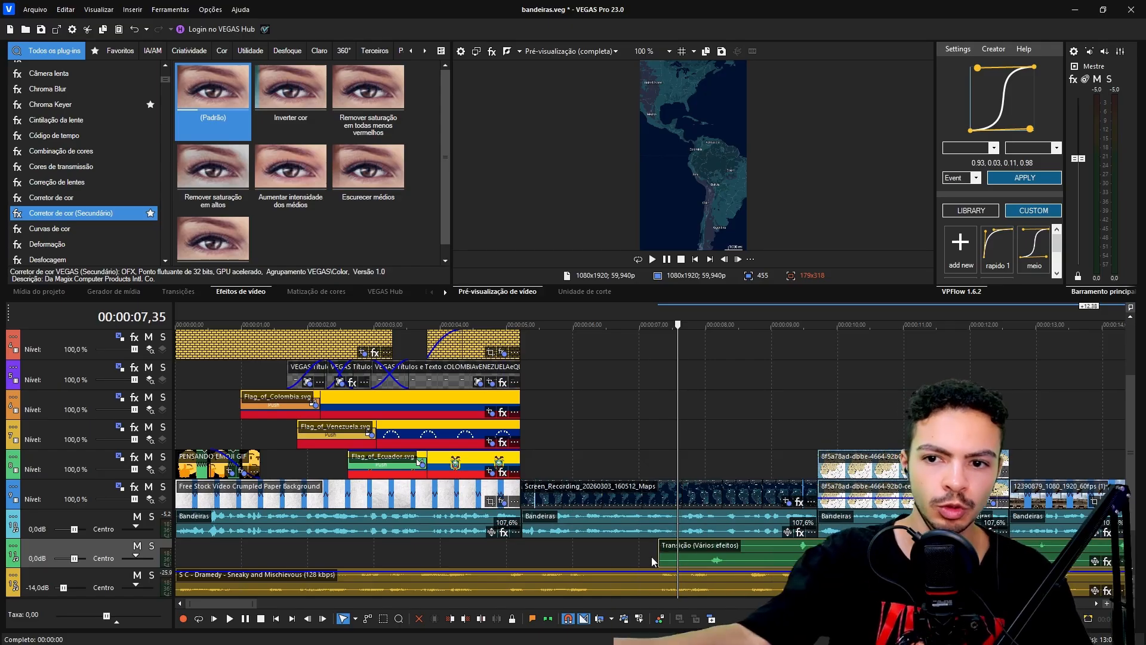
drag(740, 536, 676, 550)
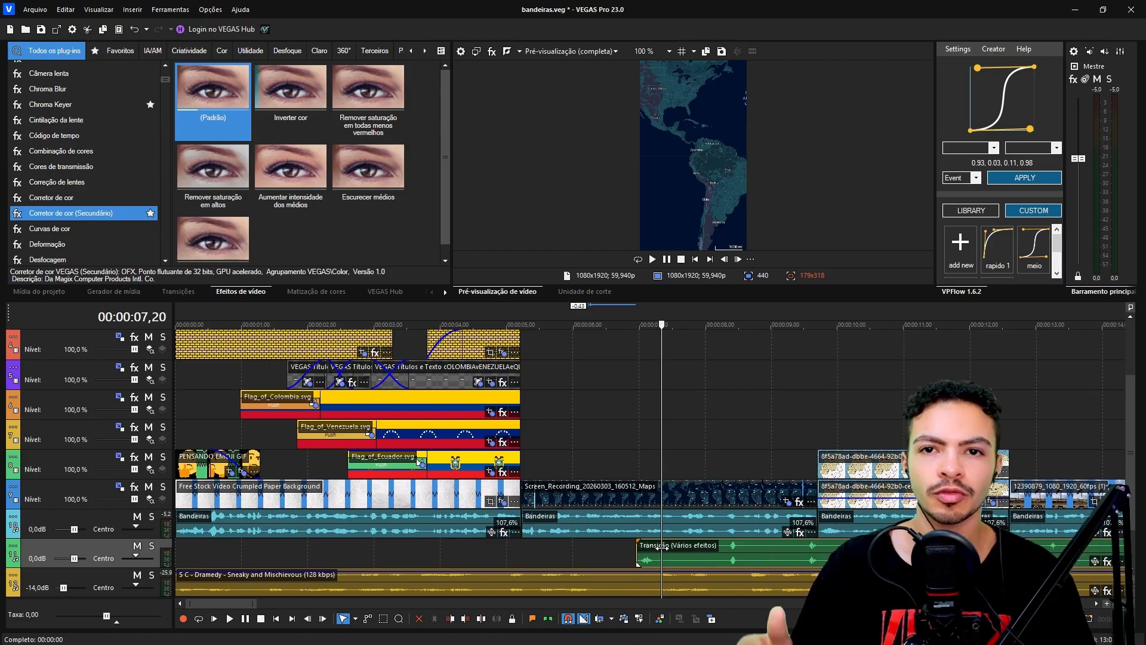
key(s)
drag(648, 548, 169, 547)
click(176, 548)
scroll(176, 548, up, 3)
key(space)
scroll(366, 547, down, 3)
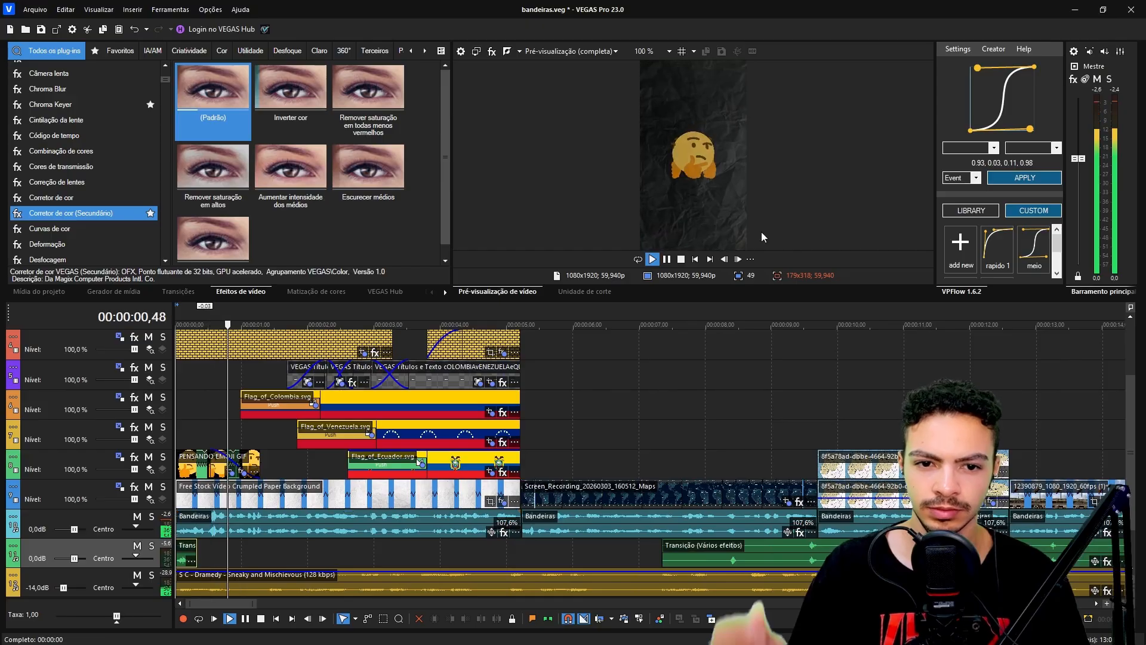
Extend the opening transition sound, cut out the unused part, and align another swish with the Colombia flag's entrance
click(694, 262)
scroll(299, 565, up, 2)
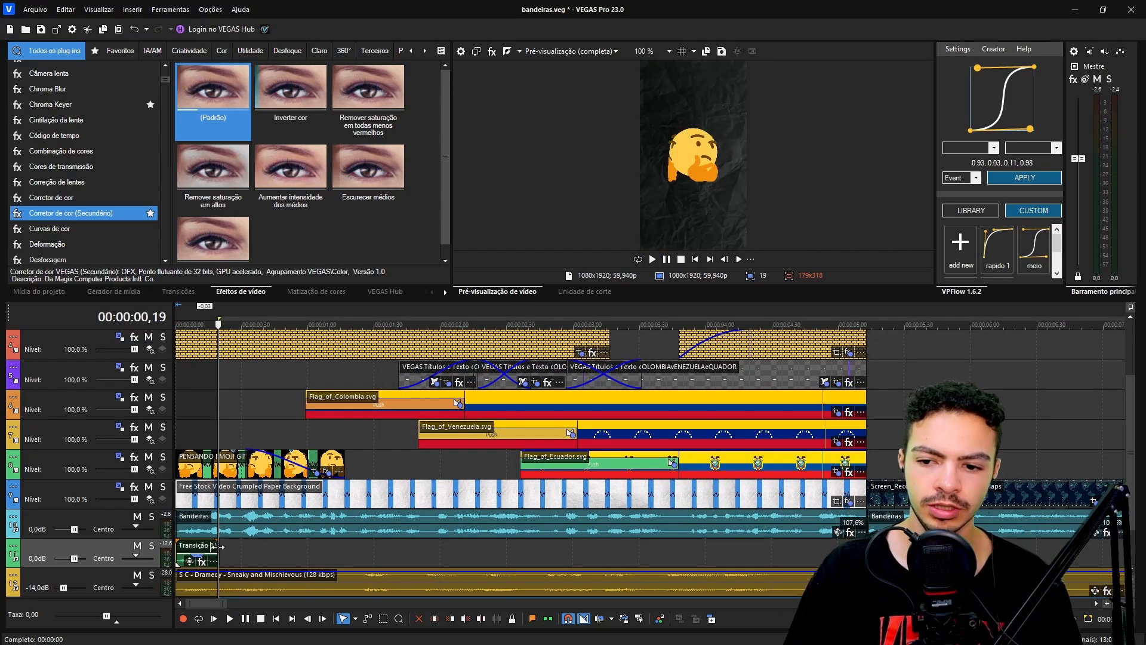
drag(217, 545, 836, 546)
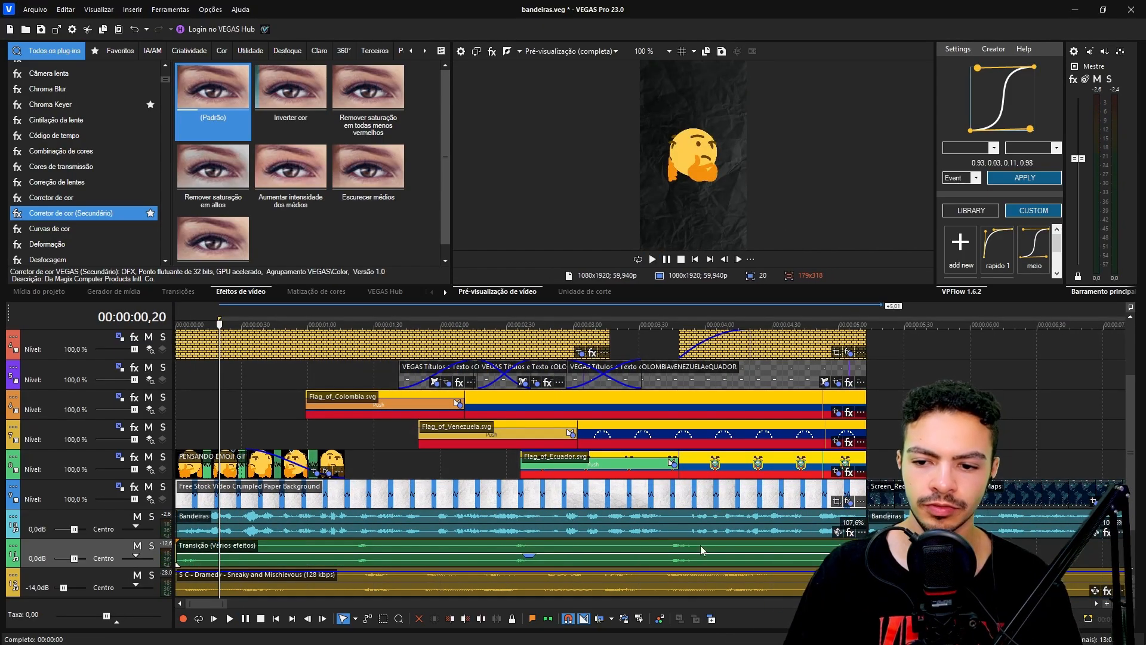
click(352, 549)
key(s)
click(339, 550)
key(Delete)
drag(391, 550, 345, 549)
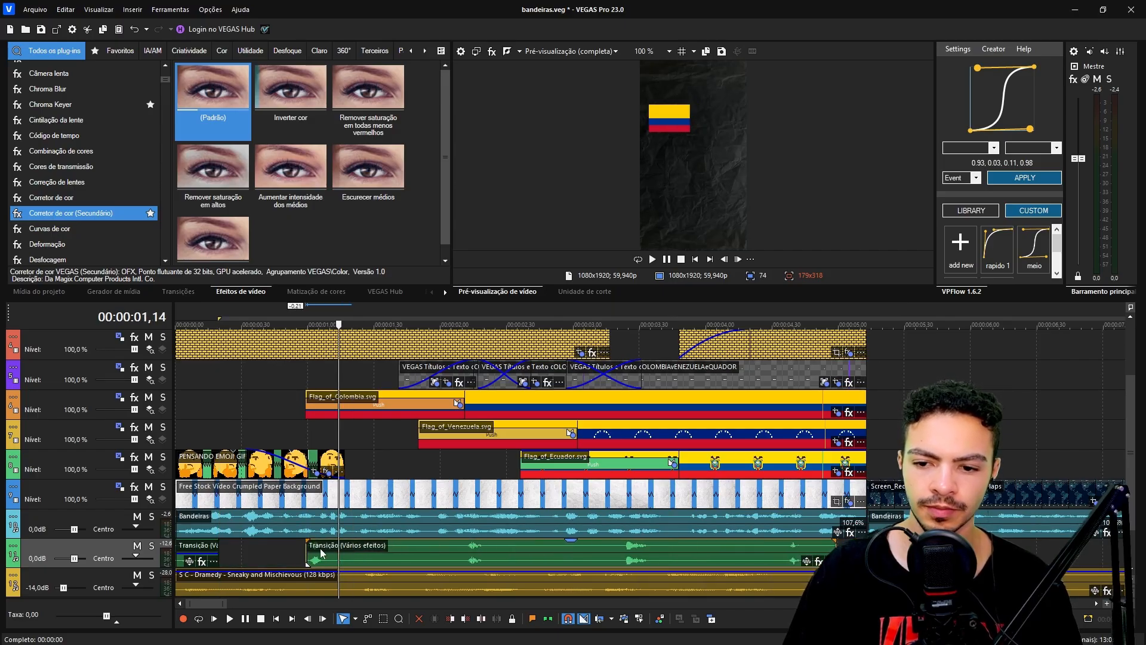
Trim the Colombia flag's swish and place copies of it at the Venezuela and Ecuador flags' entrances
click(306, 549)
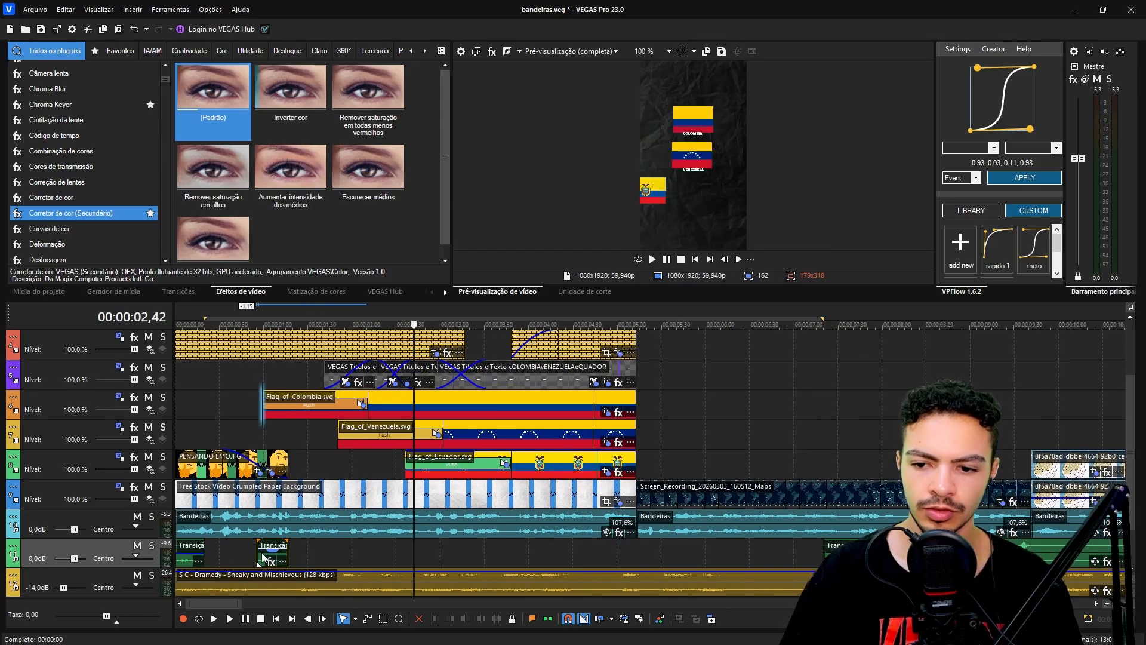
drag(272, 556, 343, 557)
click(337, 558)
scroll(337, 558, up, 2)
scroll(337, 557, up, 2)
drag(702, 565, 724, 566)
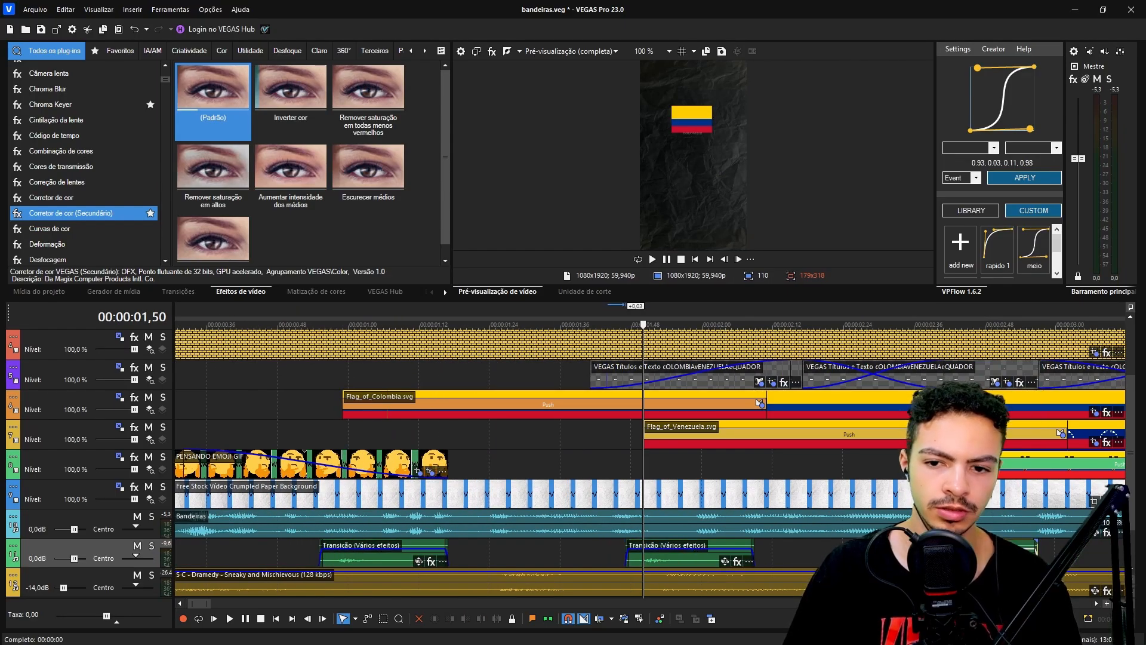
Play the flag entrances to check the timing of the swish sounds
key(space)
click(349, 498)
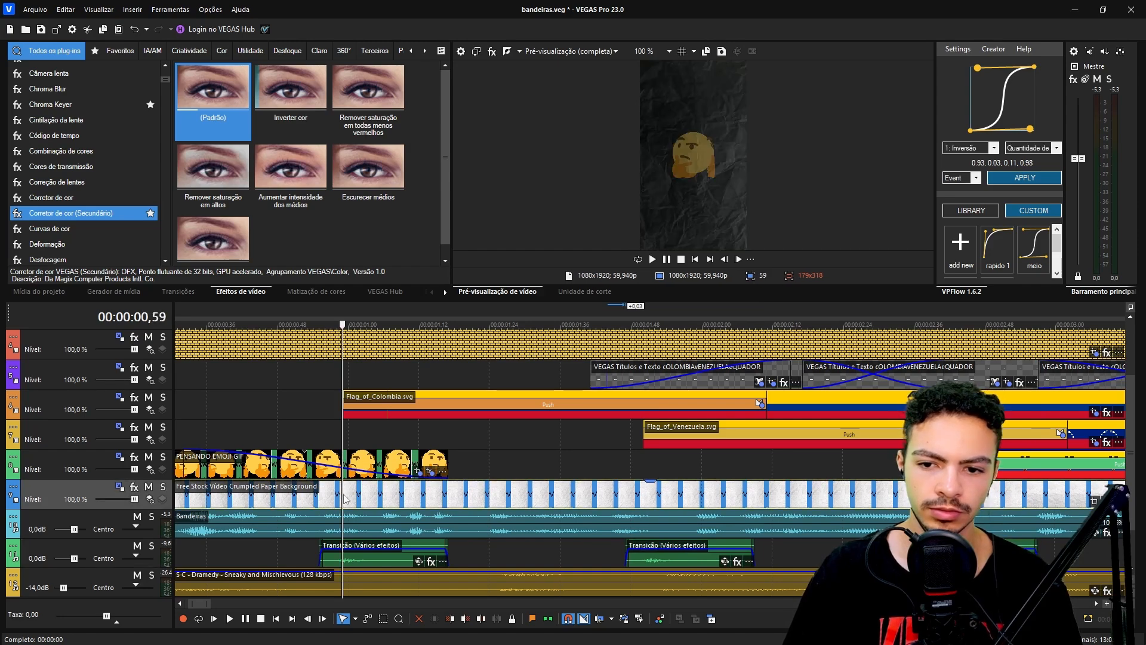
click(646, 555)
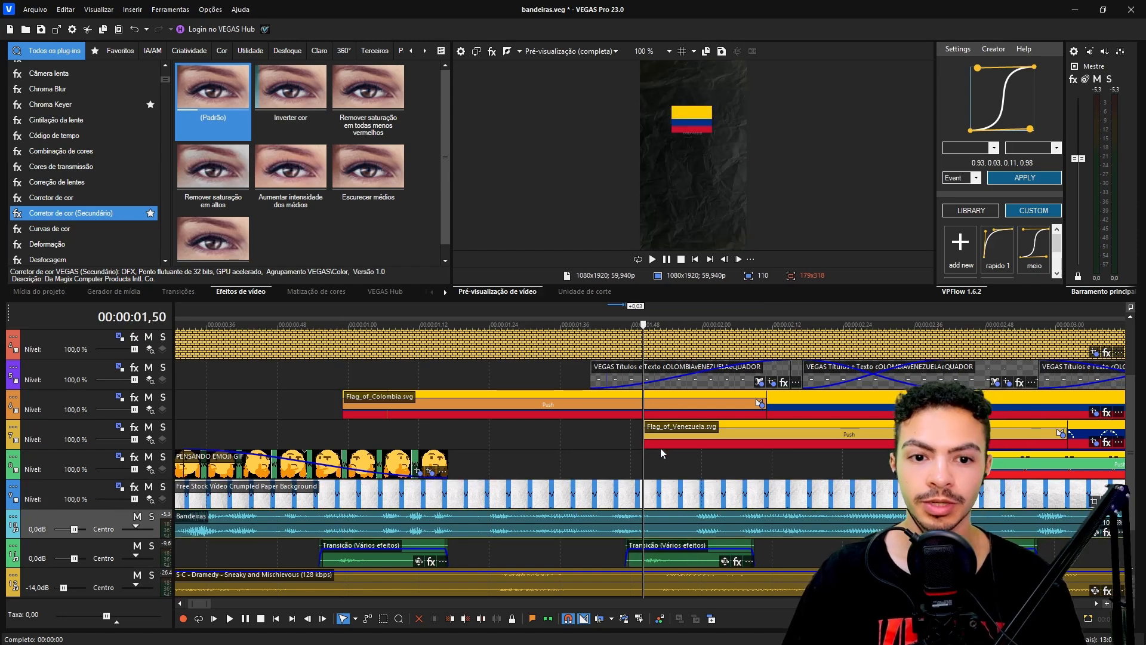
click(922, 555)
key(space)
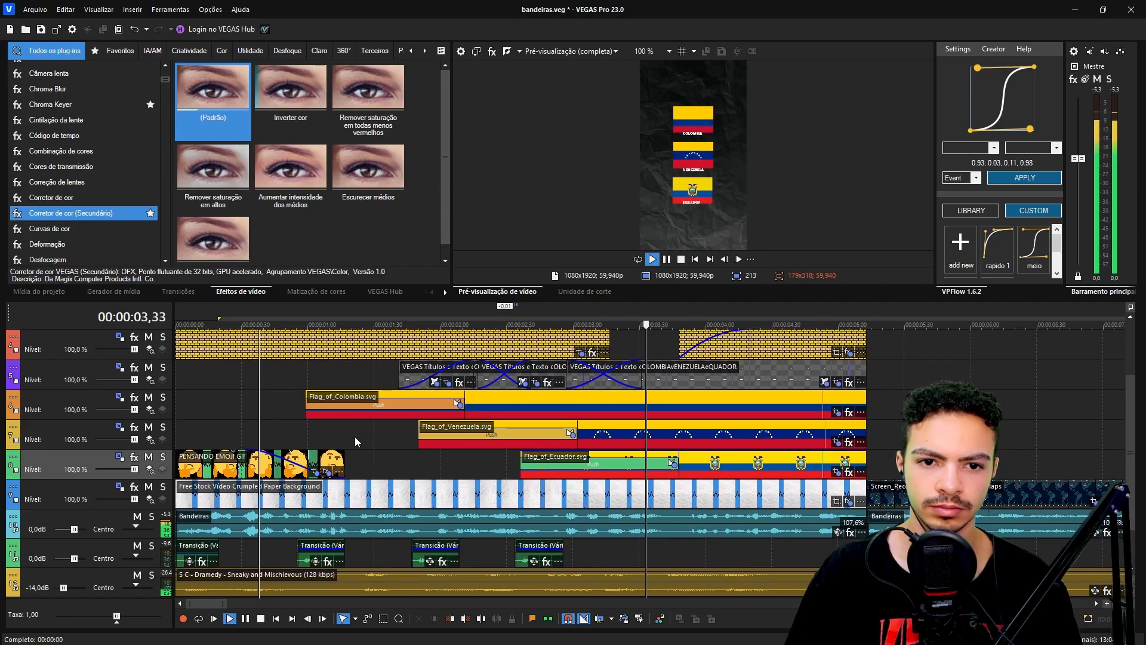
Extend a copy of the transition sound after the Ecuador swish and split another effect out of it
click(562, 558)
key(space)
drag(564, 559, 866, 560)
key(s)
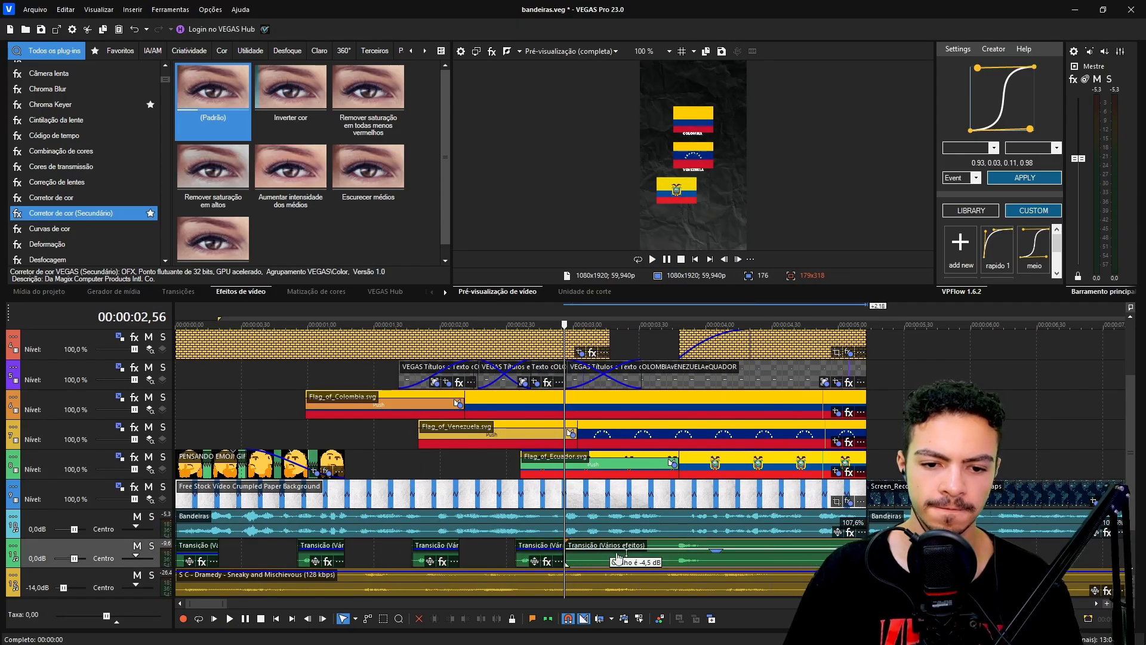
drag(722, 561, 986, 561)
drag(744, 554, 774, 550)
click(821, 554)
key(s)
Align the new transition effect with the start of the blur event at 00:00:03,48
click(679, 549)
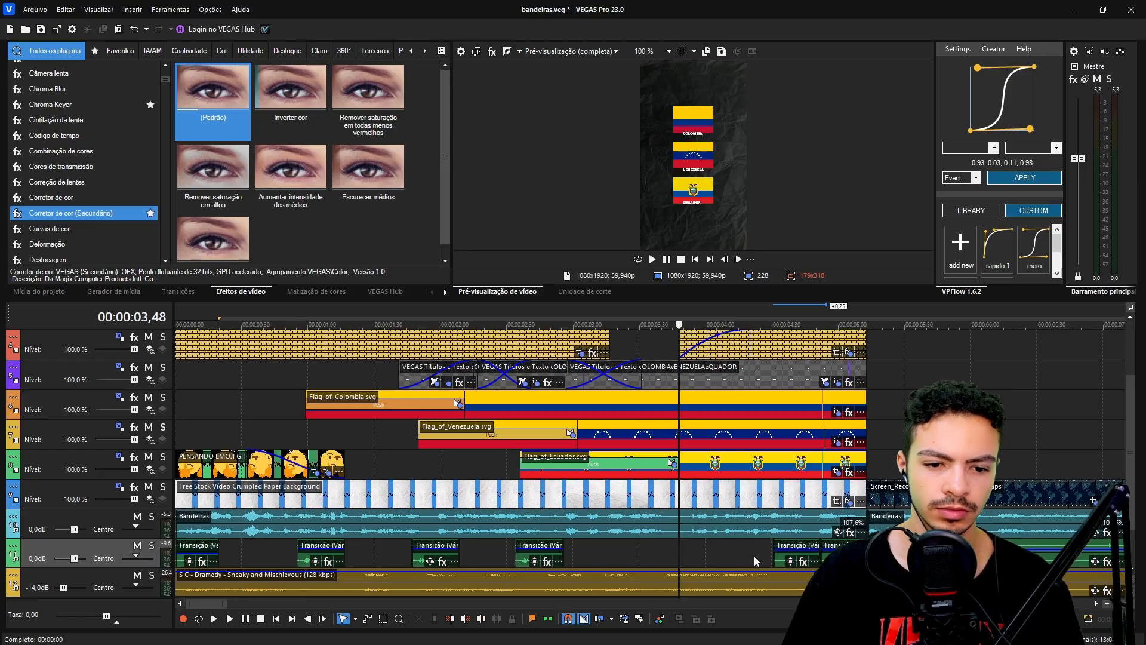
drag(794, 558, 685, 561)
scroll(686, 555, up, 4)
scroll(665, 559, down, 4)
click(576, 558)
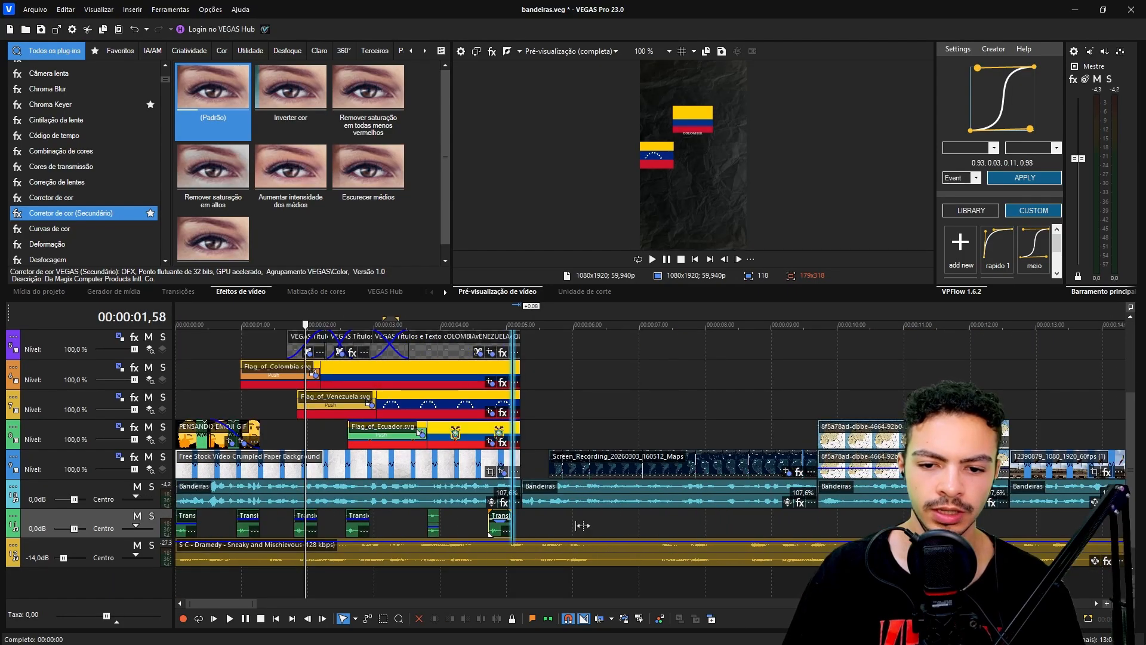
Extend the remaining transition sound, split it at 00:00:09,24, delete the first part, and move a swish to the cut after the flags
drag(583, 525, 702, 531)
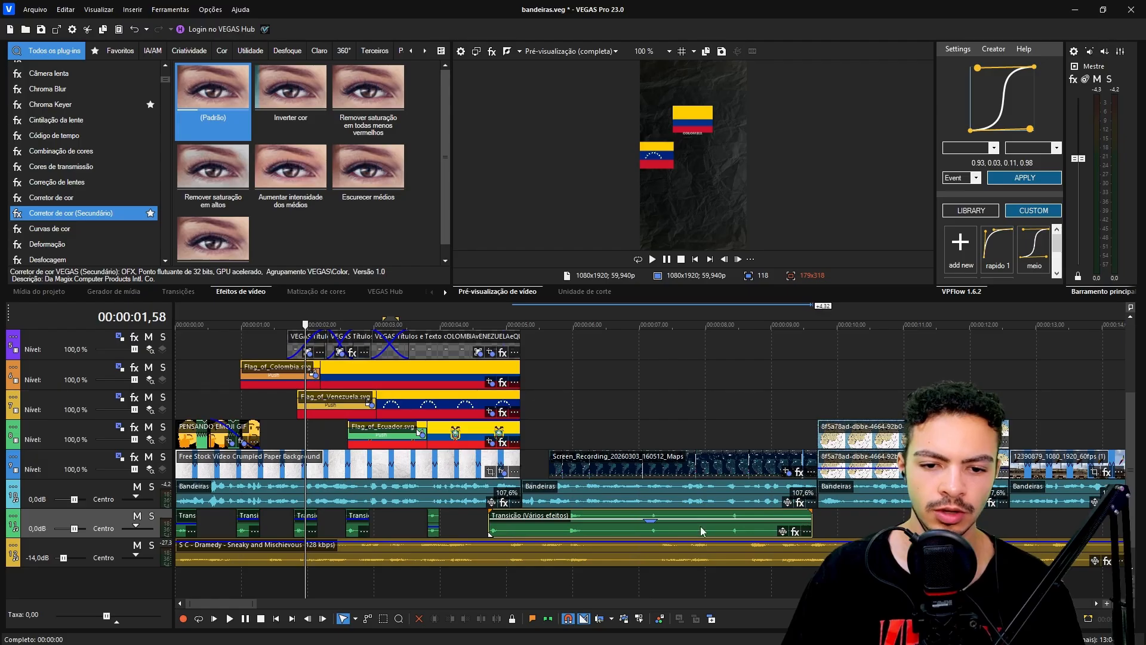
drag(815, 515, 1016, 530)
click(806, 528)
key(s)
click(798, 528)
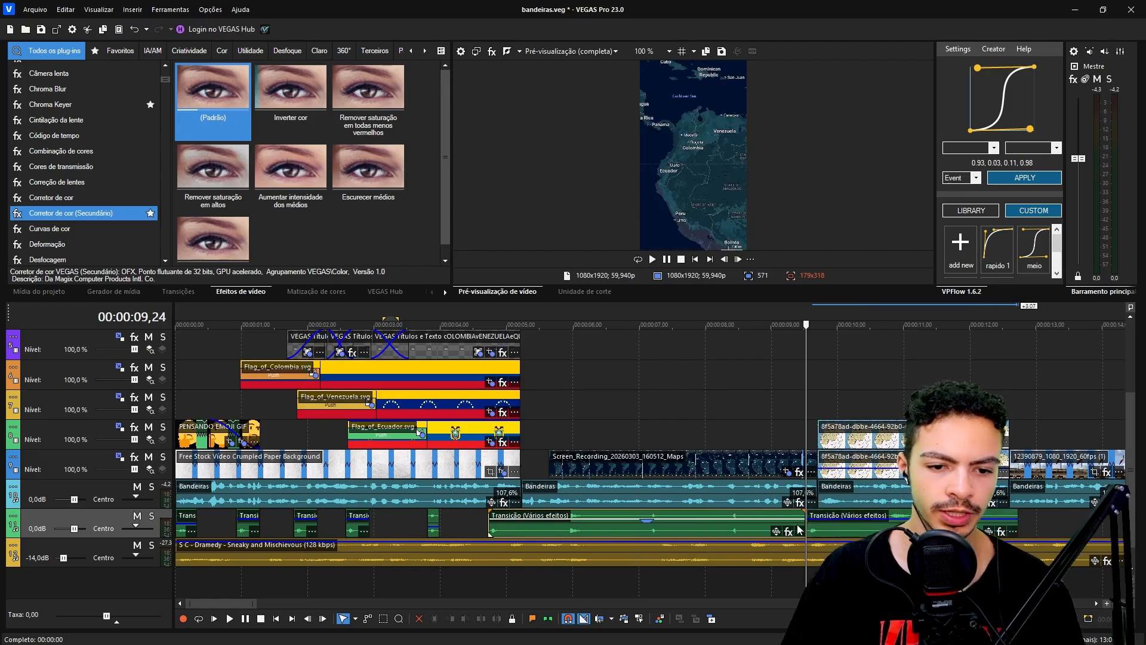
key(Delete)
key(space)
key(Return)
drag(819, 532, 522, 530)
Play from the end of the flags scene into the map image section to check the transition sounds
click(518, 529)
key(space)
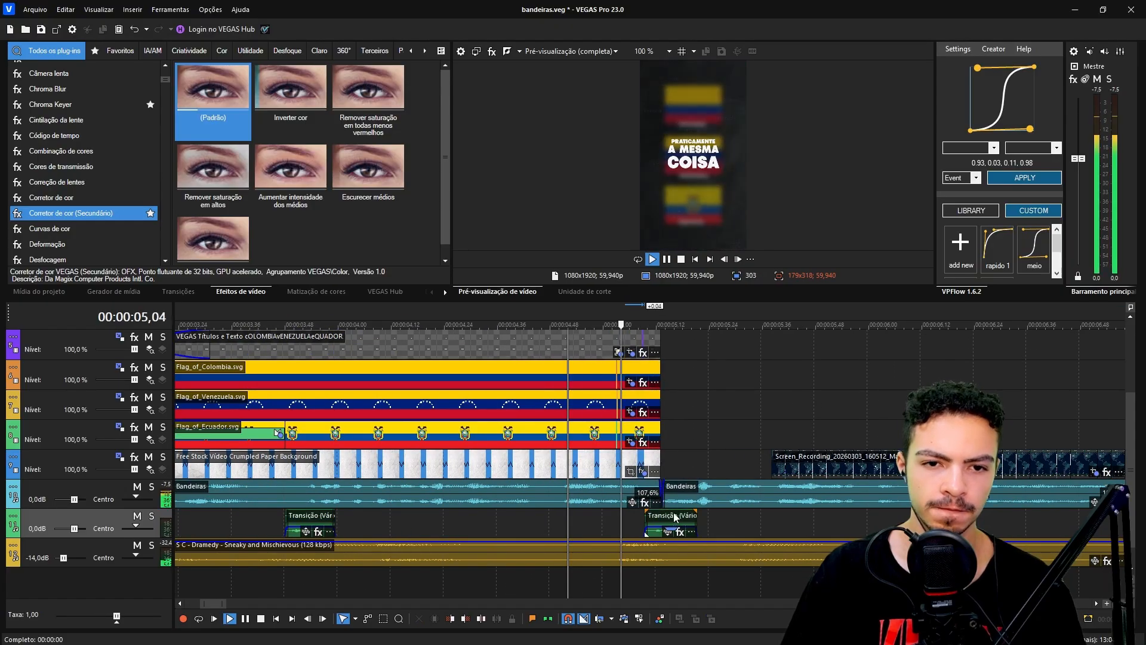
scroll(676, 516, down, 10)
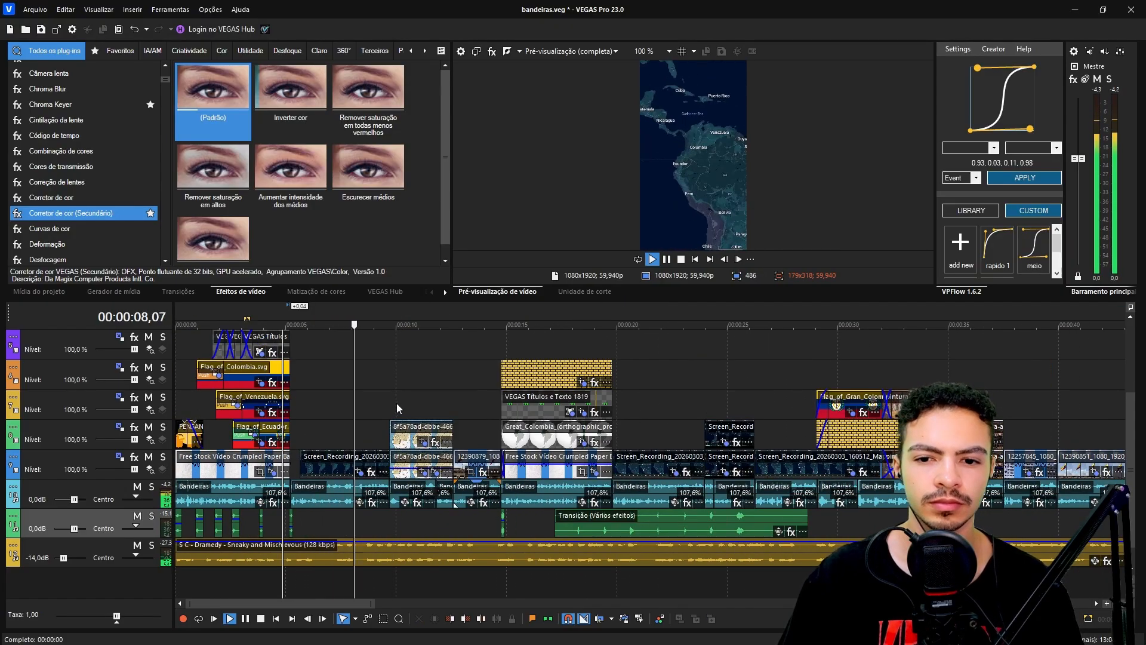
scroll(396, 403, up, 3)
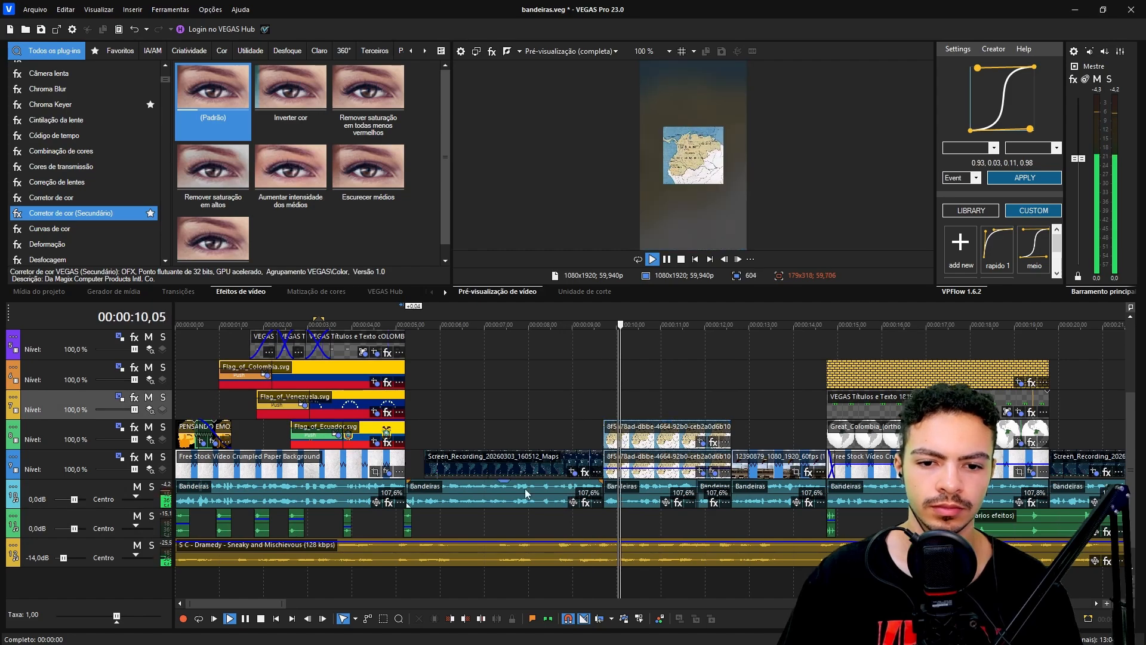
key(Return)
Switch to the SFX folder, find the pop sounds, and add Pop 001, Pop 002 and Pop 003 to the sound effects track
key(super)
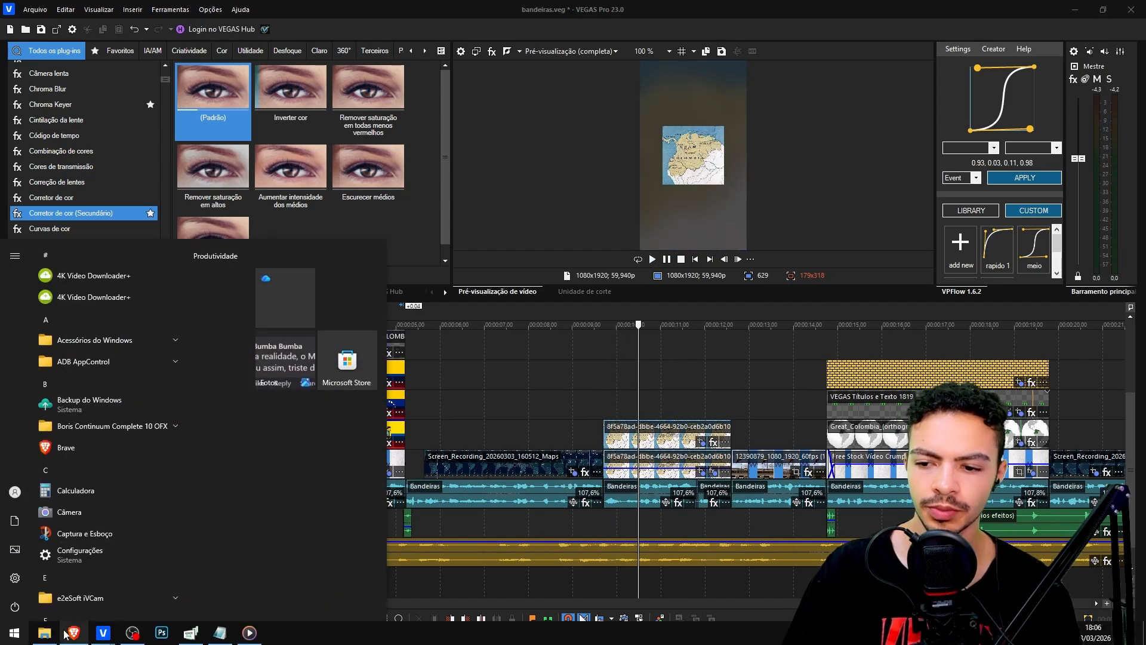
click(48, 633)
click(271, 367)
text(pop)
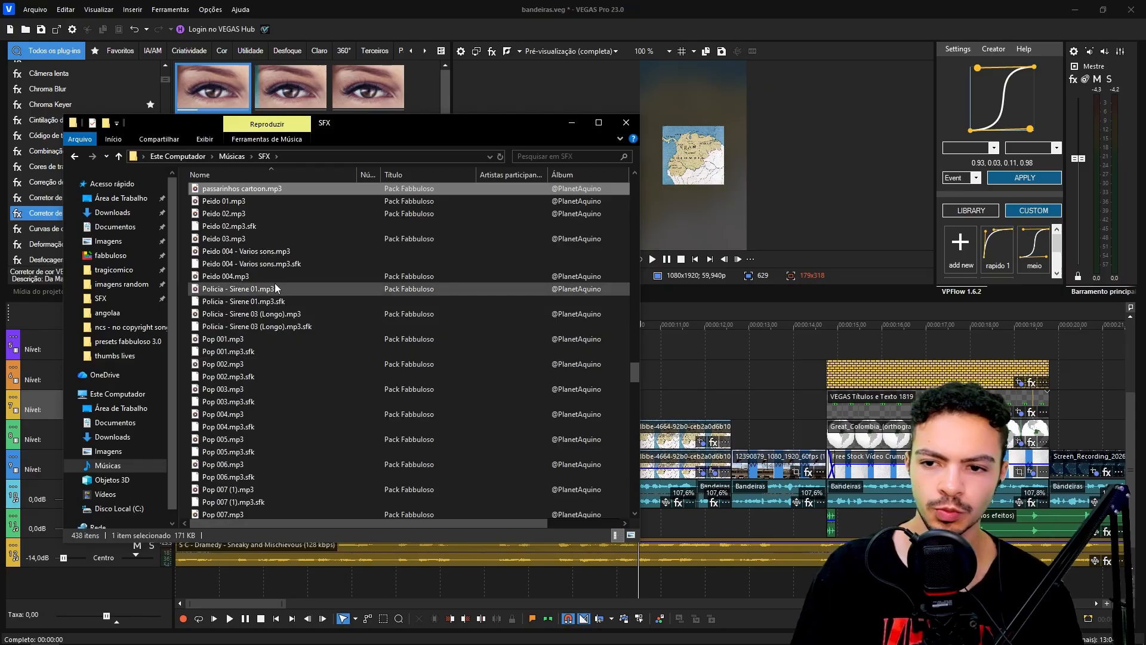
ctrl+click(239, 365)
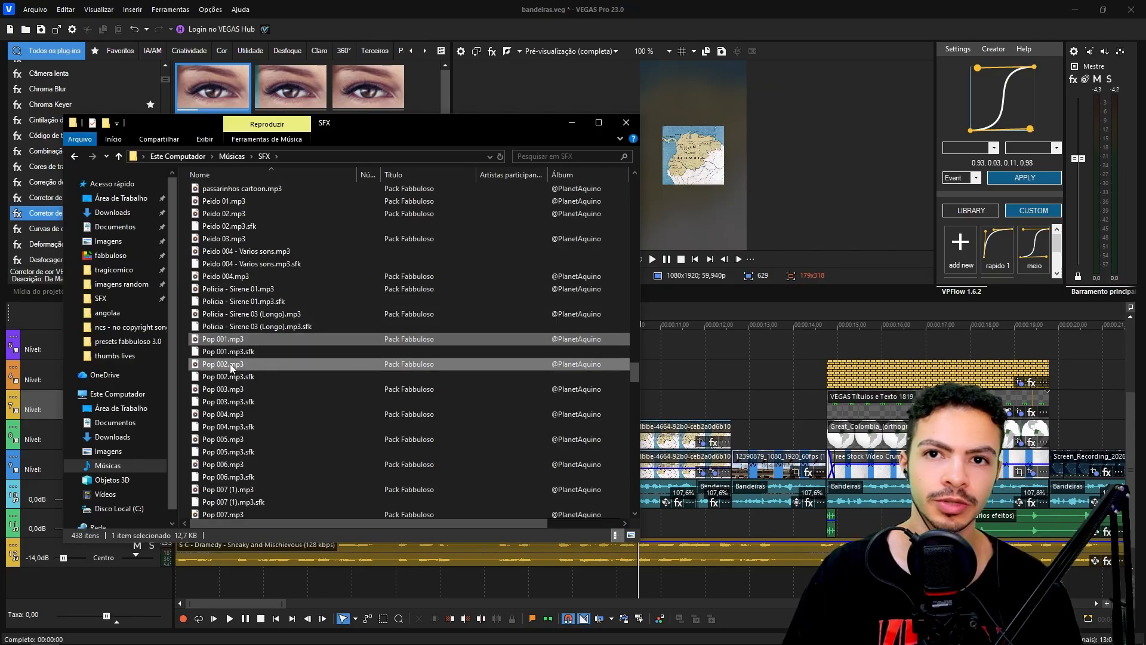
ctrl+click(247, 391)
drag(247, 397, 330, 522)
scroll(621, 514, up, 4)
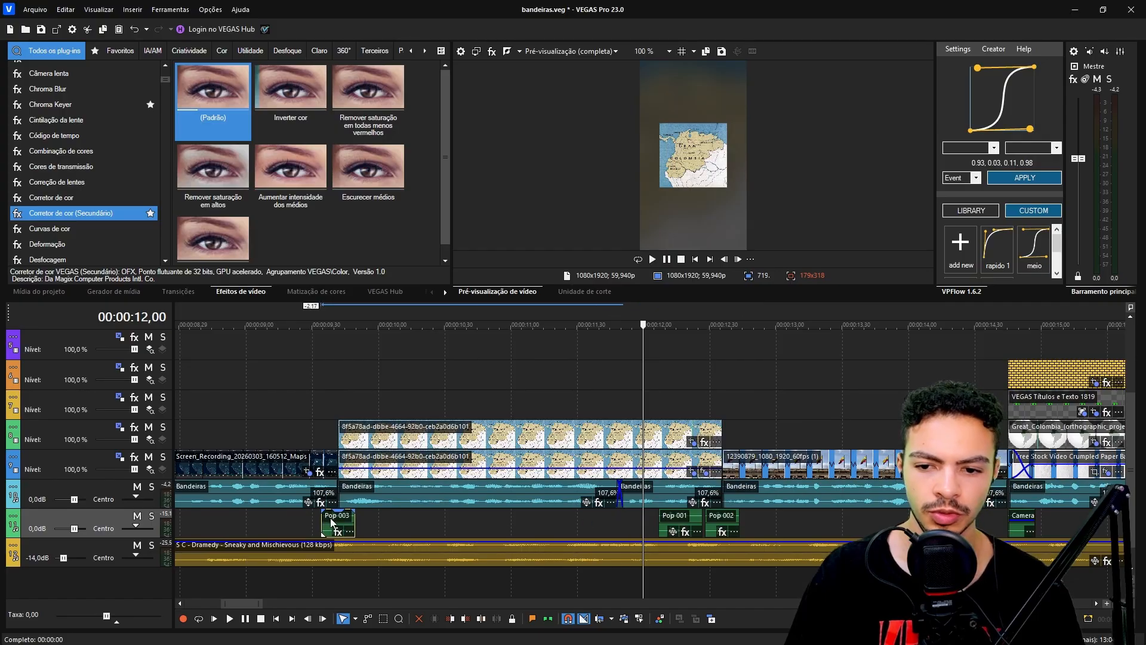
Place Pop 003 at the start of the map image and Pop 002 at the cut to the waving flag clip, and play them
click(338, 523)
scroll(359, 523, up, 4)
drag(655, 524, 685, 528)
scroll(682, 531, down, 4)
click(563, 416)
key(space)
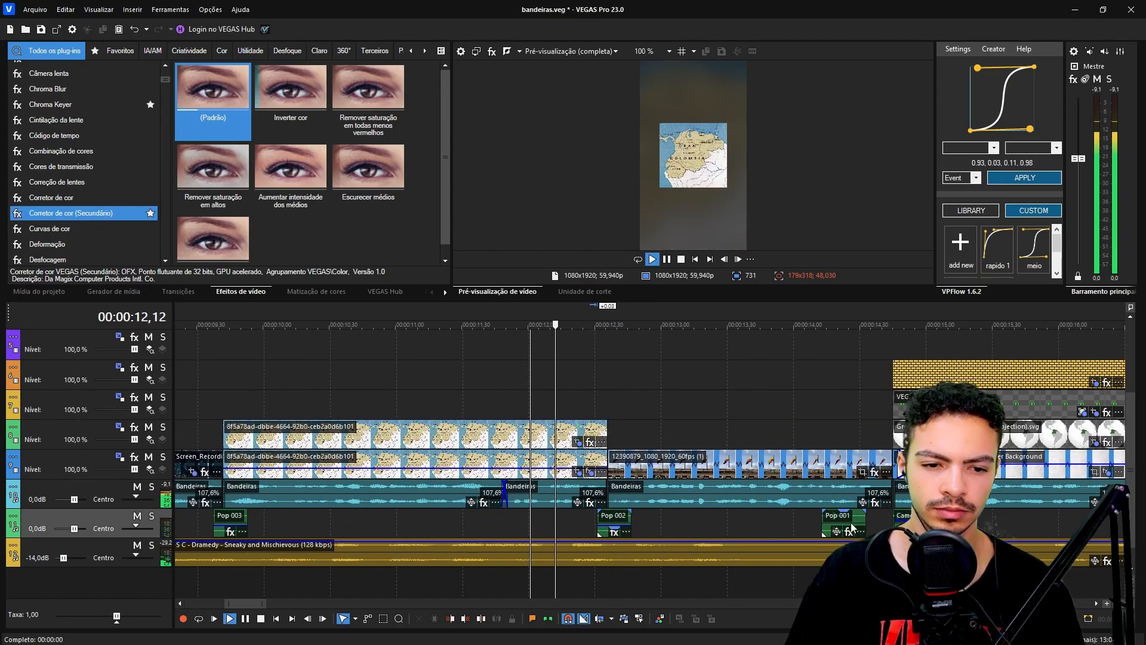
Move Pop 001 along the effects track to the cut at the end of the 1819 globe scene
drag(845, 528, 1077, 528)
scroll(1056, 533, down, 5)
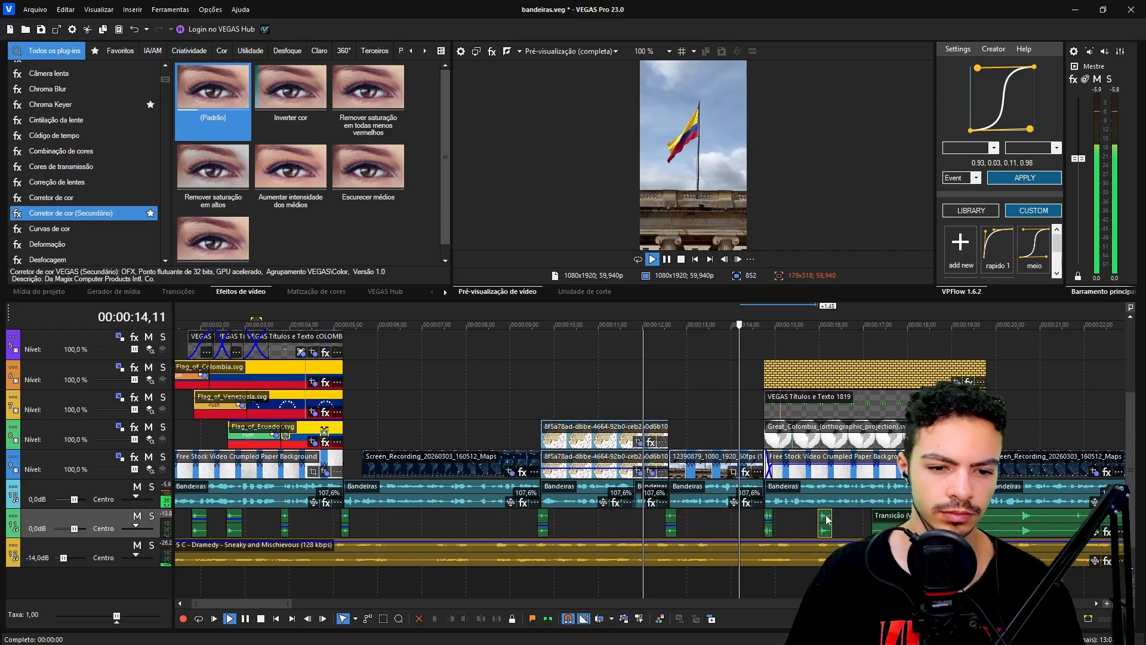
drag(705, 535, 1142, 534)
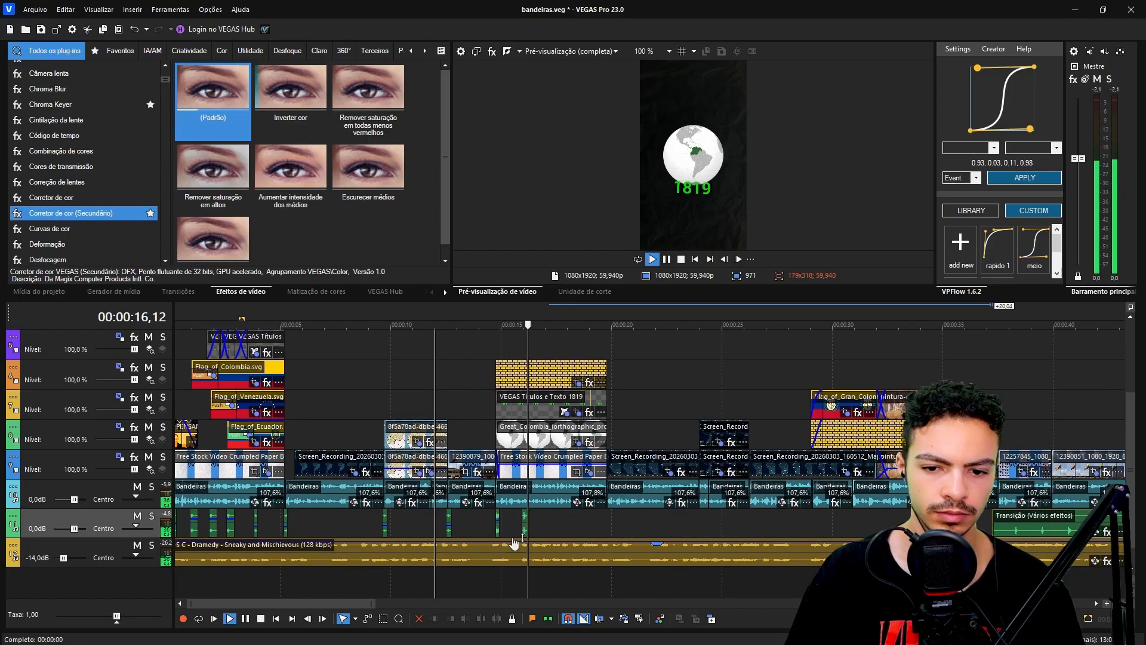
drag(527, 523, 633, 526)
scroll(612, 520, up, 6)
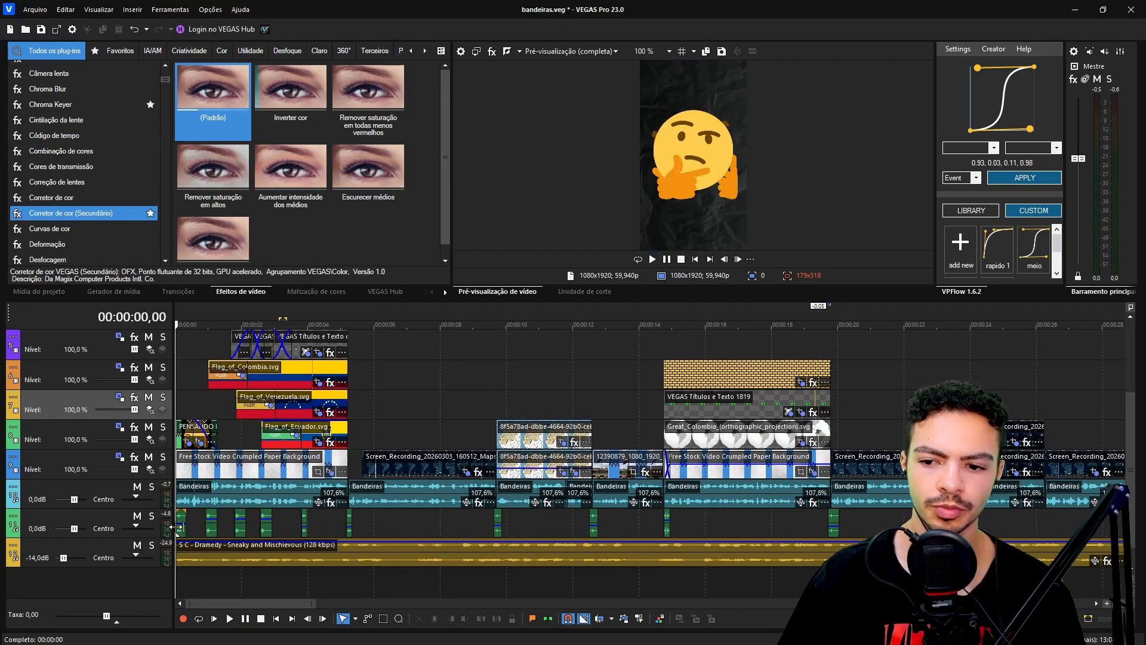
Copy the sound effect at the very start of the video, paste it at a cut further along the track, and play it
click(175, 527)
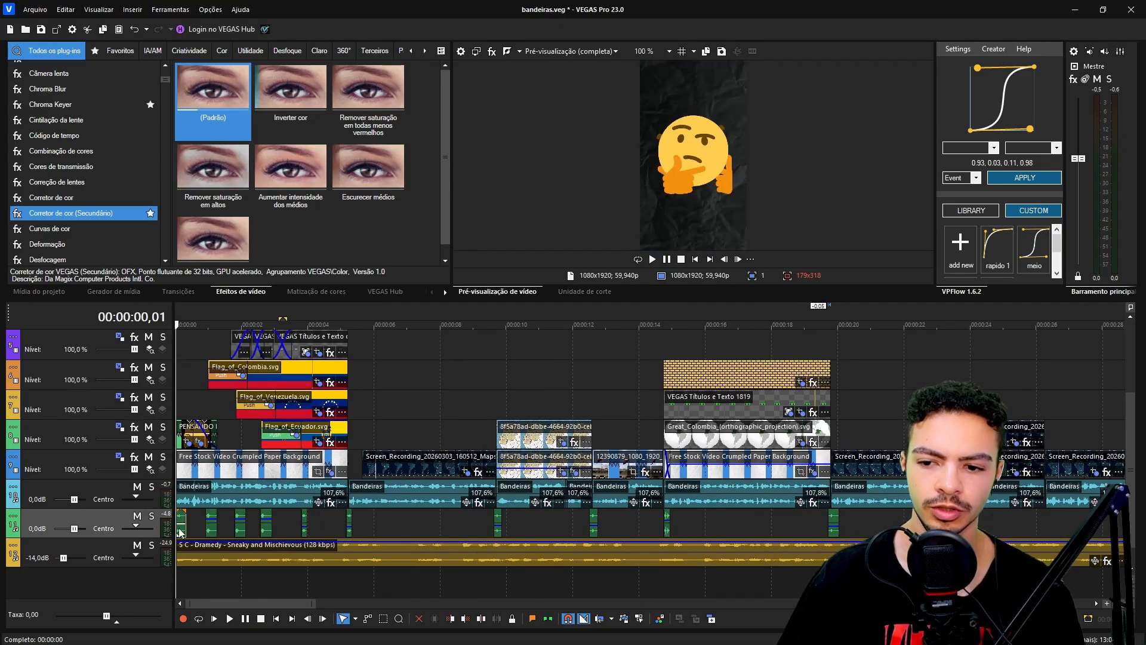
scroll(529, 515, down, 6)
click(332, 515)
scroll(370, 516, up, 8)
click(711, 517)
key(ctrl+v)
click(702, 520)
key(space)
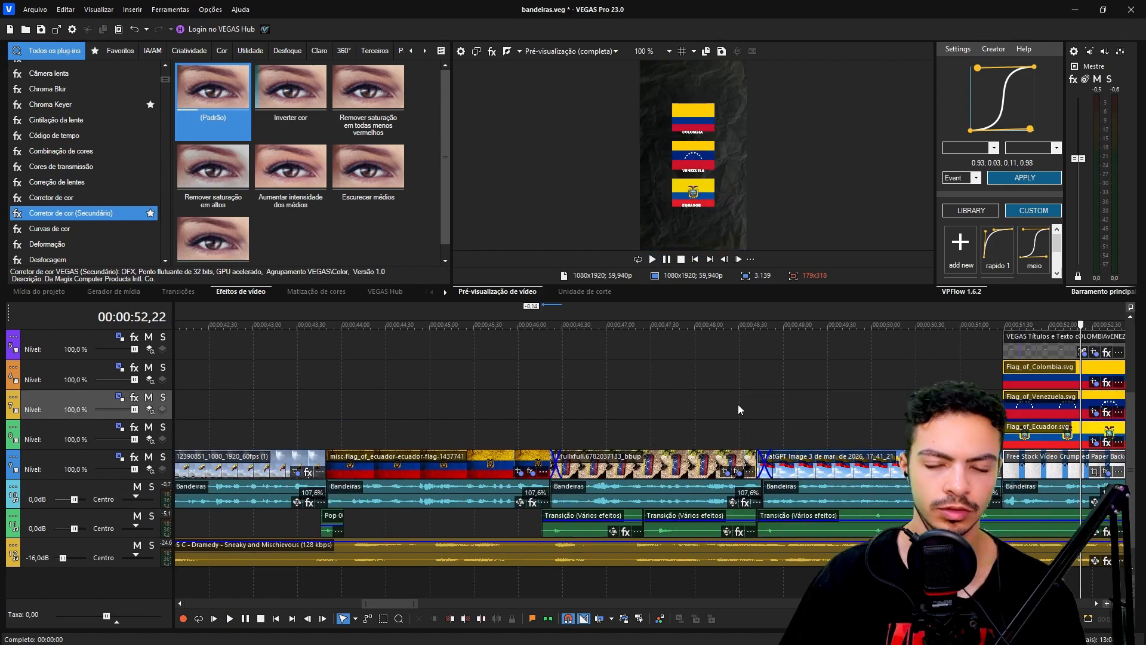
Delete the unneeded transition sound segment ahead of the ChatGPT image clip and select the transition effect starting at that clip
click(683, 527)
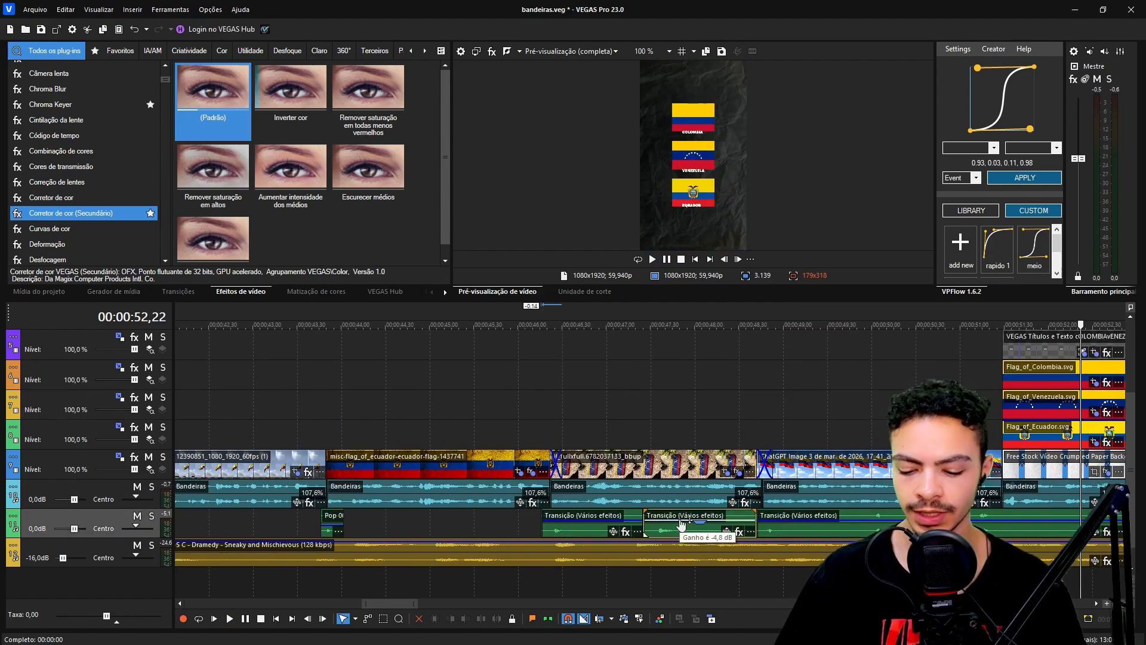
key(Delete)
click(788, 527)
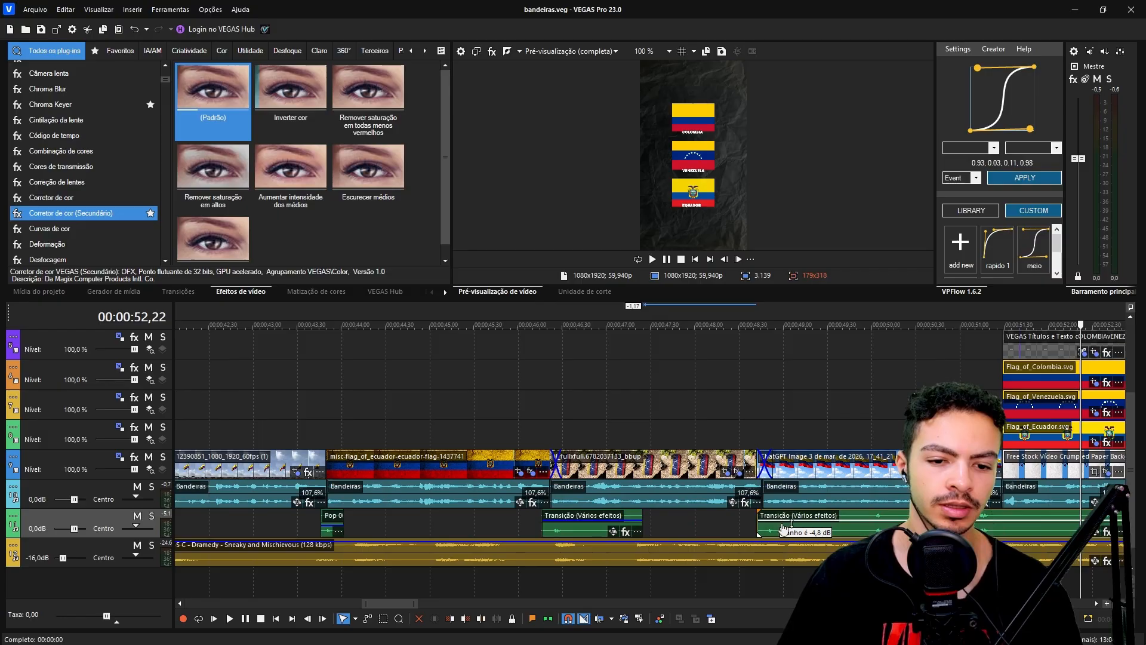
click(765, 532)
scroll(766, 533, up, 3)
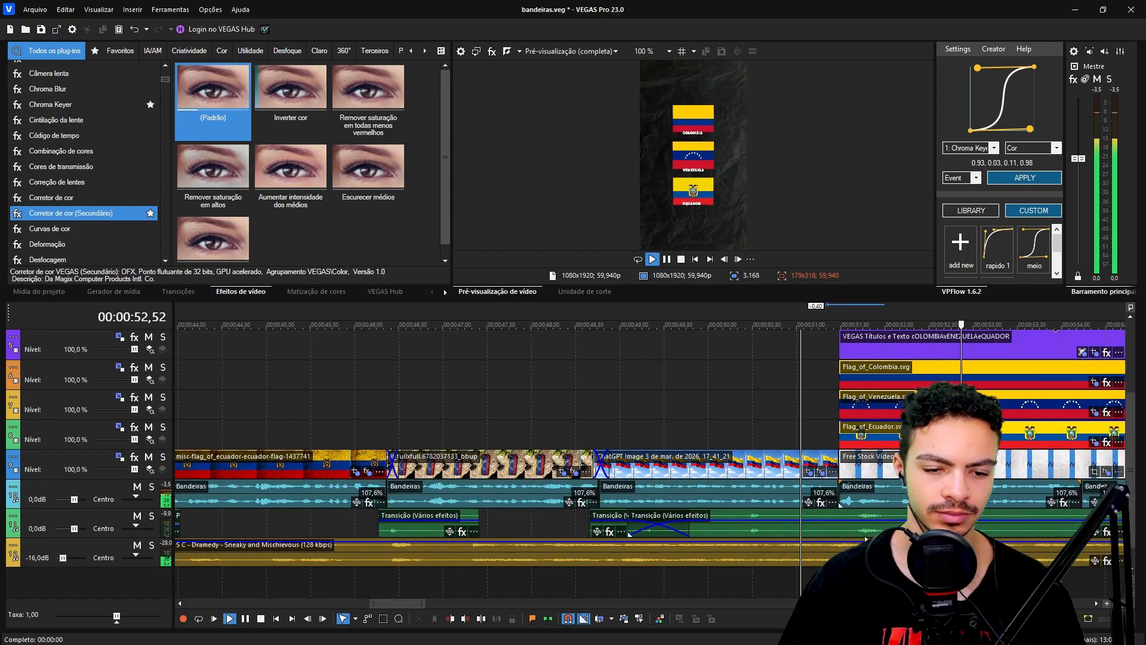
Split the overlapping transition sound just before the final flags scene and delete the part in front of the split
drag(860, 530, 839, 529)
key(s)
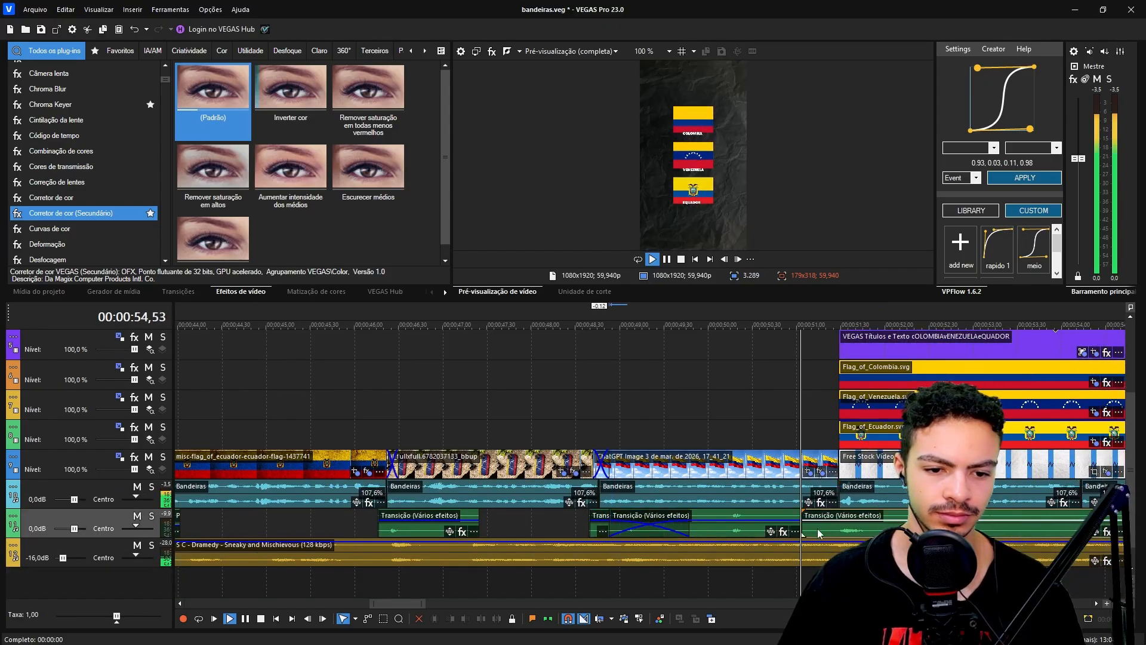
click(778, 529)
key(Delete)
click(854, 531)
Play the cut from the ChatGPT image into the final flags scene to check the transition sound
click(817, 330)
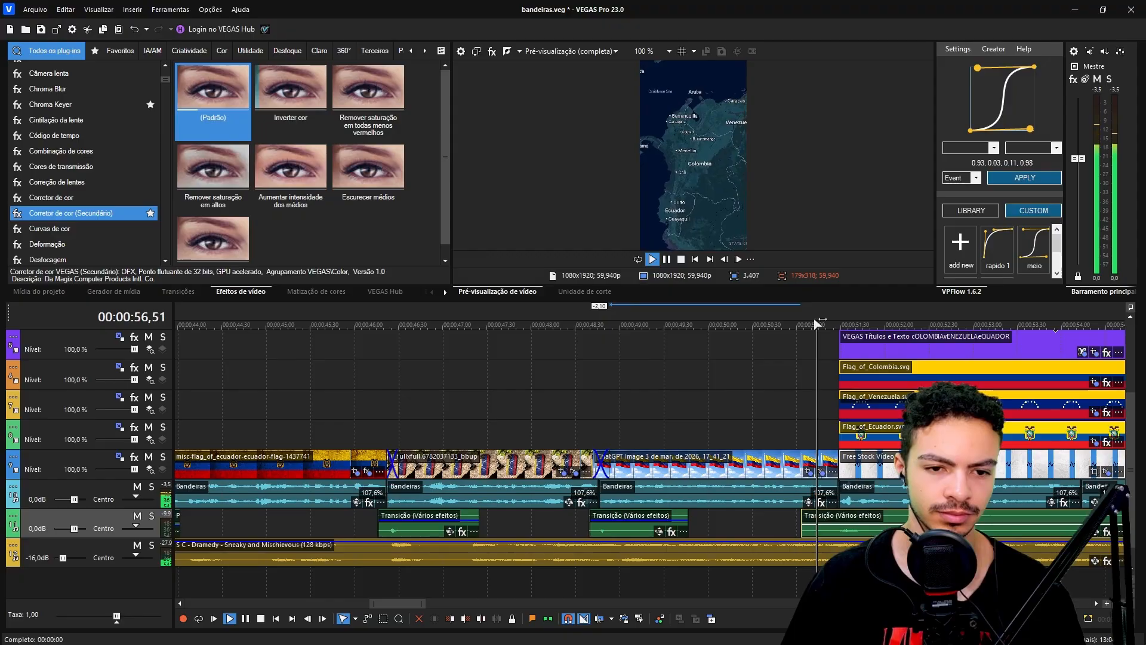
scroll(847, 366, up, 1)
click(552, 308)
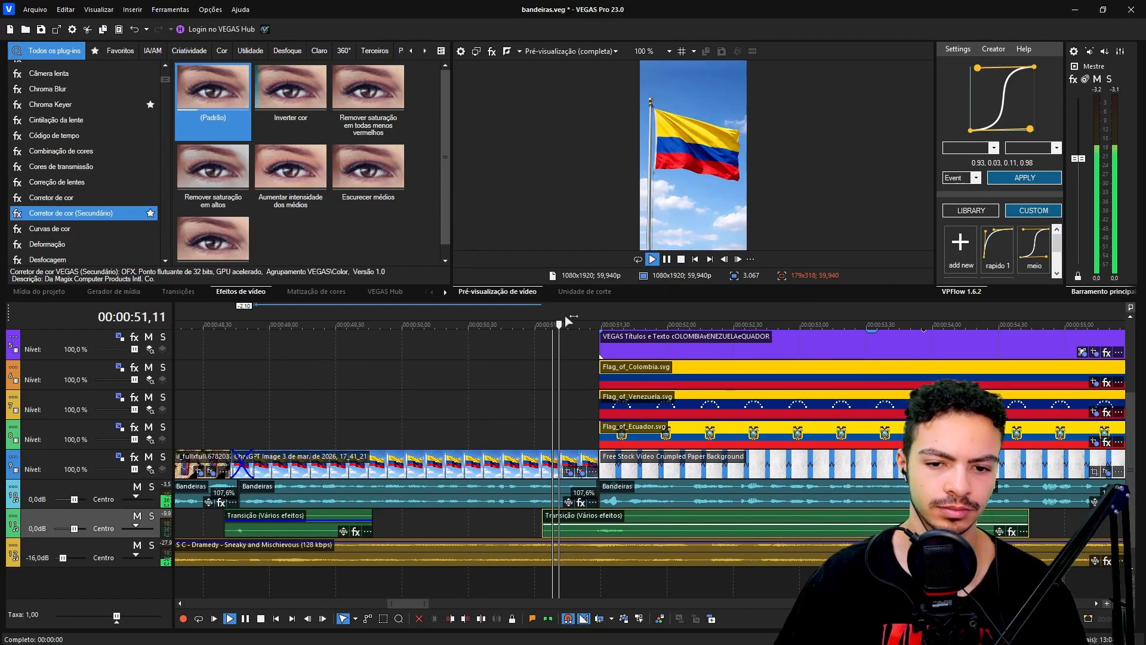
key(space)
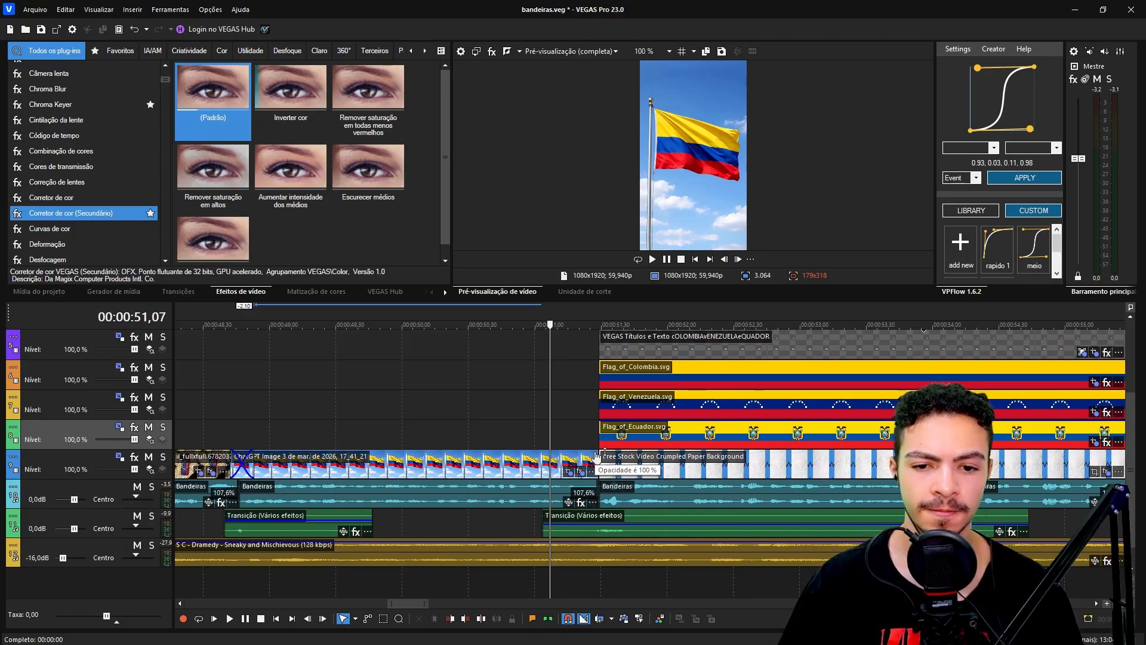
Add a fade-out to the end of the ChatGPT image clip before the final flags scene
drag(599, 452, 482, 449)
middle_click(551, 427)
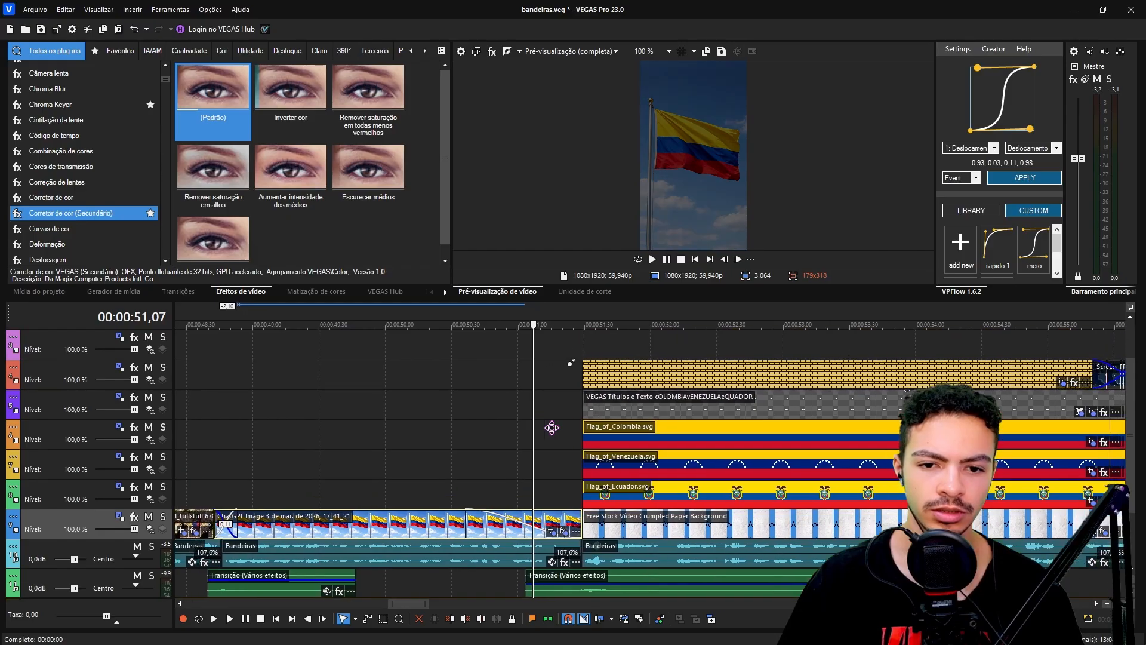
middle_click(569, 362)
Add a short black (Preto) solid color event with a fade-out over the start of the final flags scene and play it
click(139, 292)
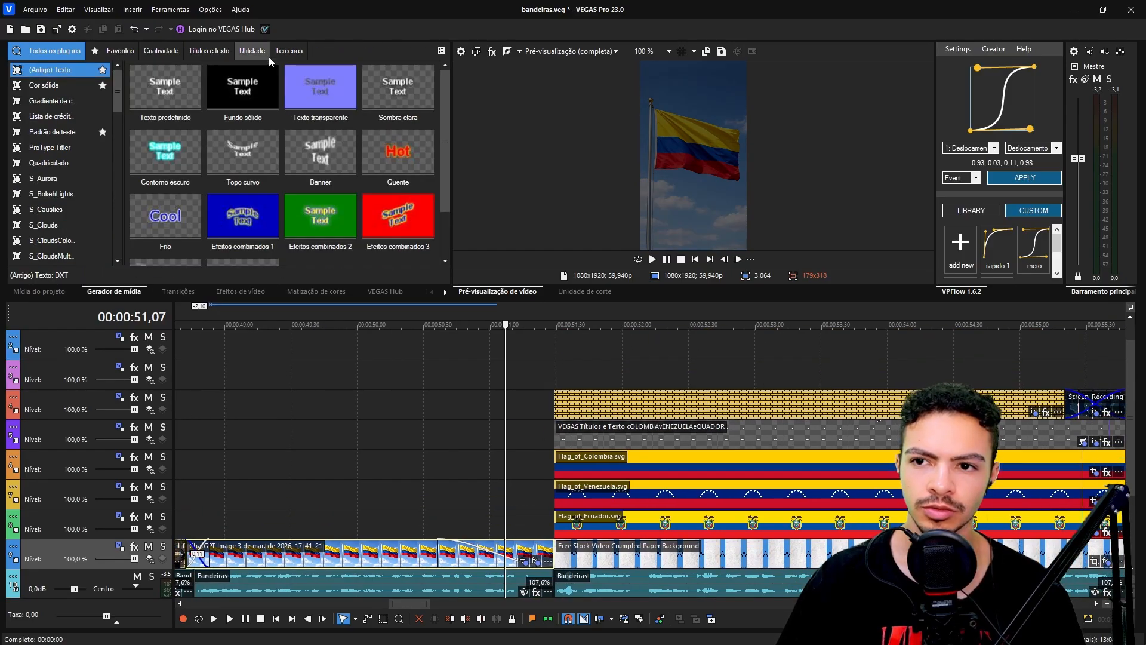
click(67, 87)
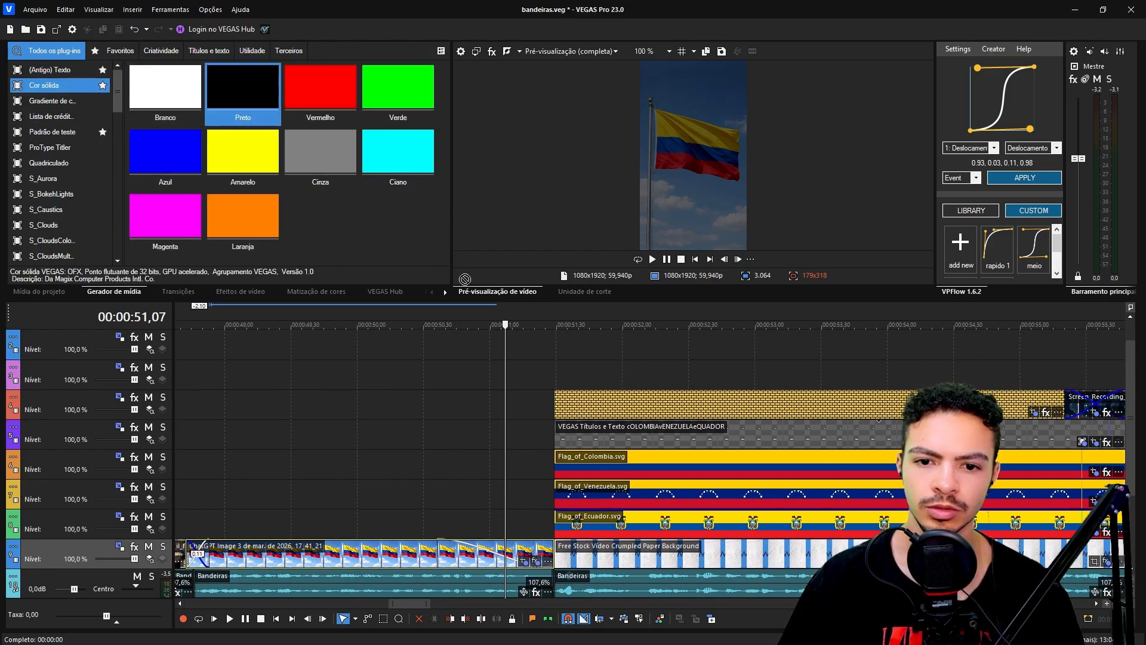
drag(227, 93, 409, 366)
key(space)
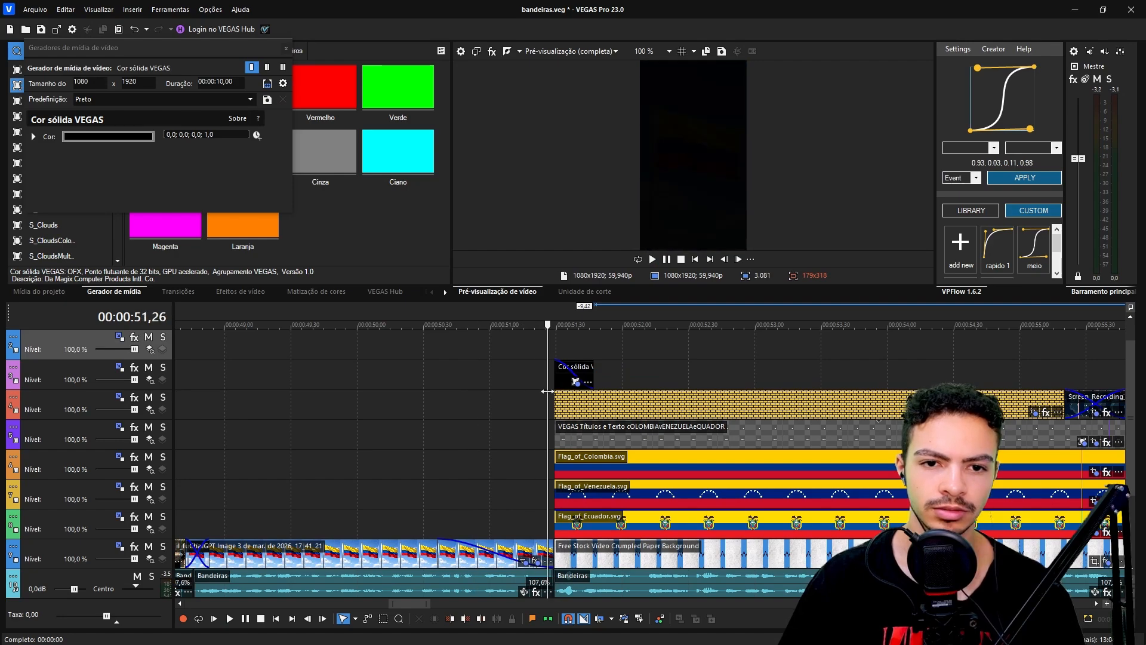
click(486, 320)
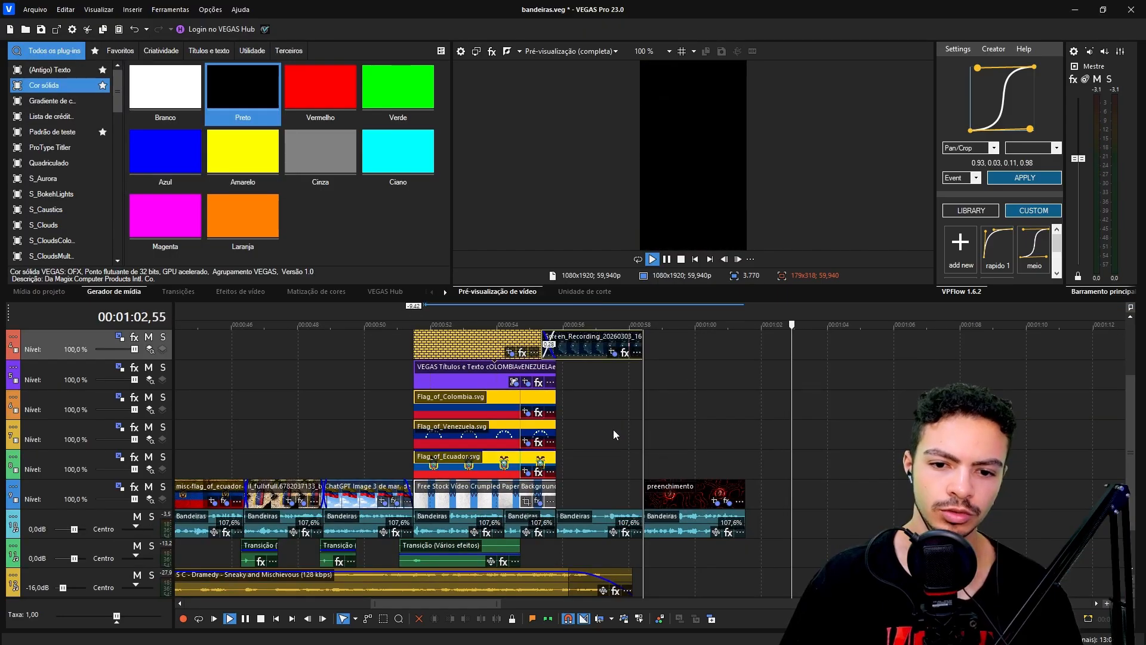
Review the complete edit across the whole timeline with reduced track heights
scroll(614, 429, down, 3)
click(307, 556)
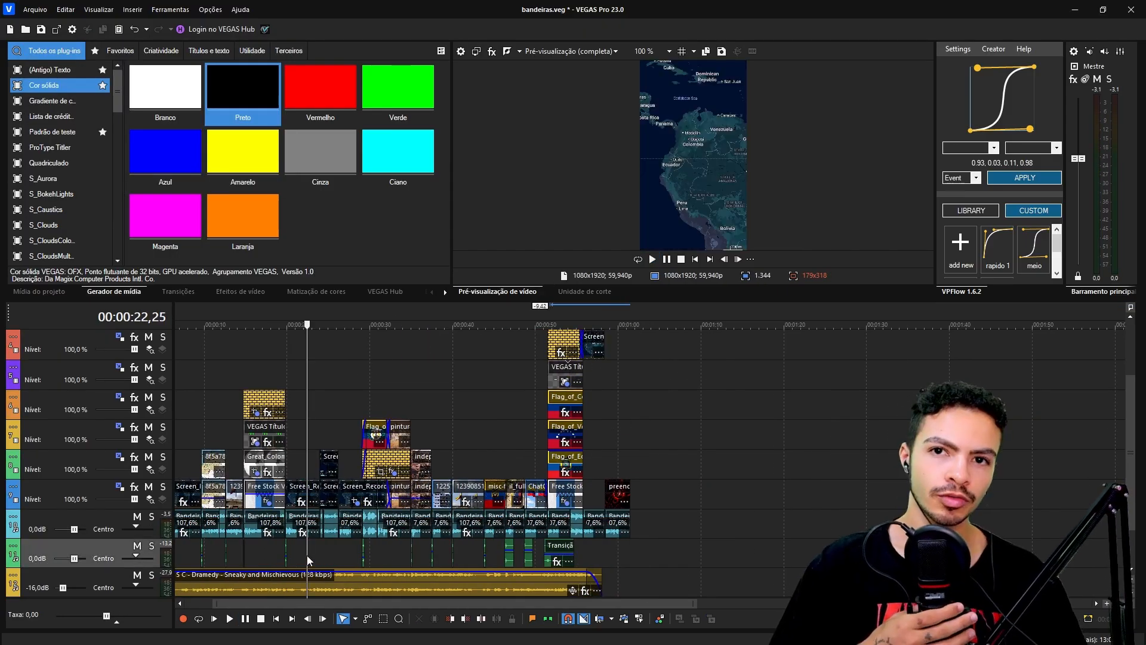
scroll(307, 555, down, 2)
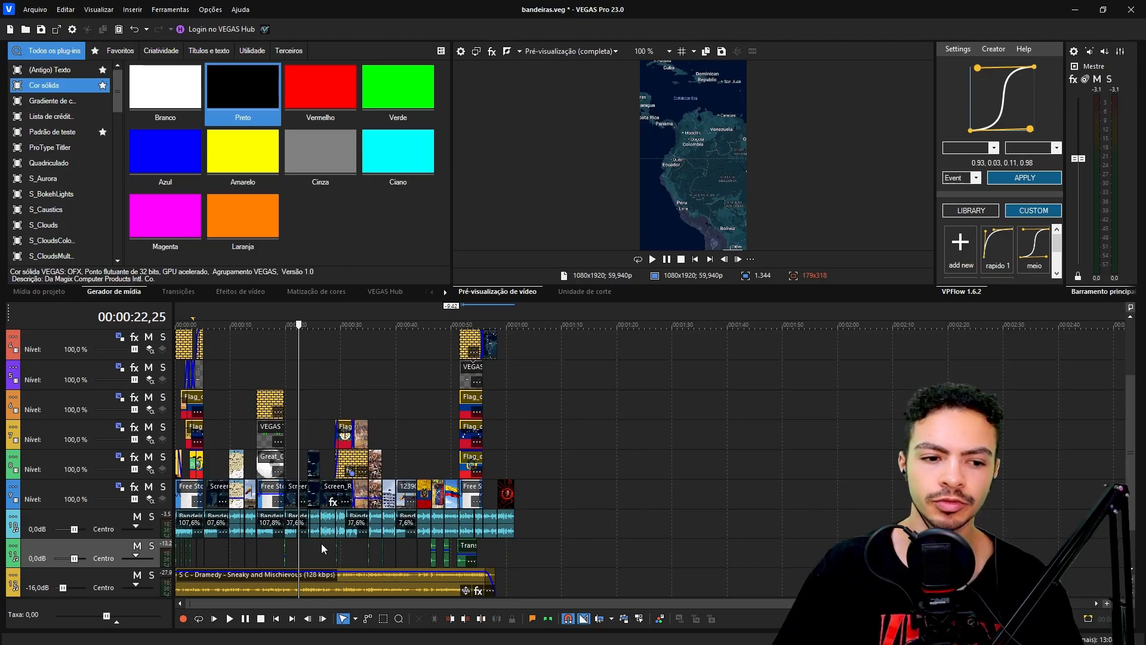
scroll(321, 549, up, 2)
click(1131, 592)
mouse_move(90, 540)
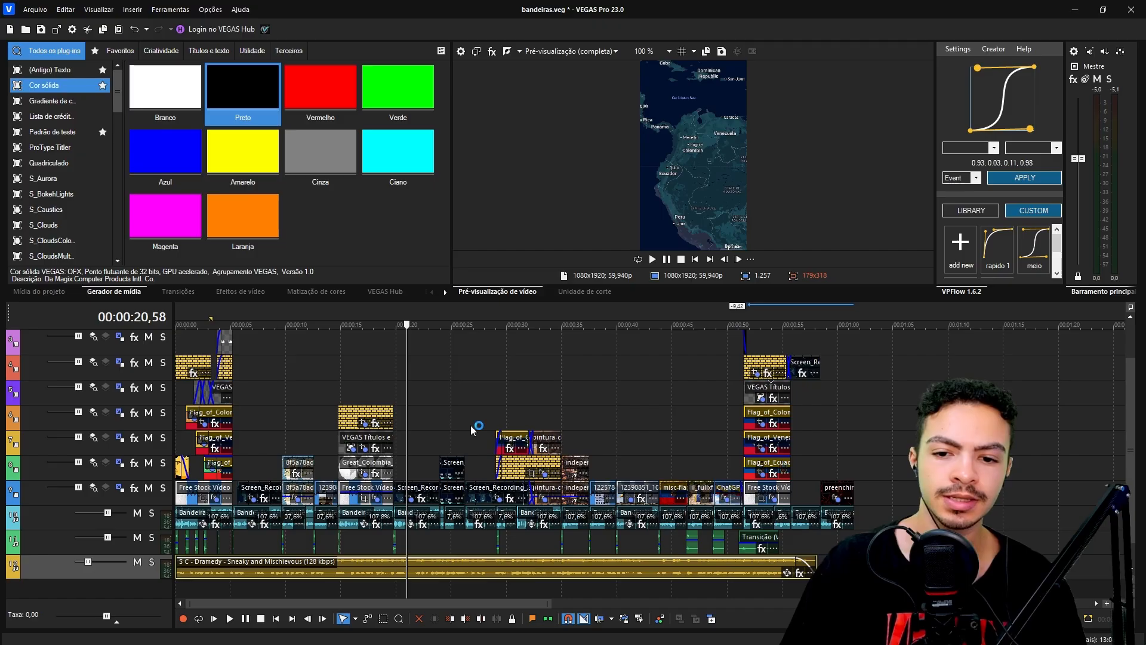
Mark the whole video, from the end of the last clip back to the beginning, as the loop region
click(840, 469)
click(855, 446)
drag(855, 311, 3, 313)
Open the render settings and choose the video template Internet UHD 2160p 59.94 fps
click(37, 10)
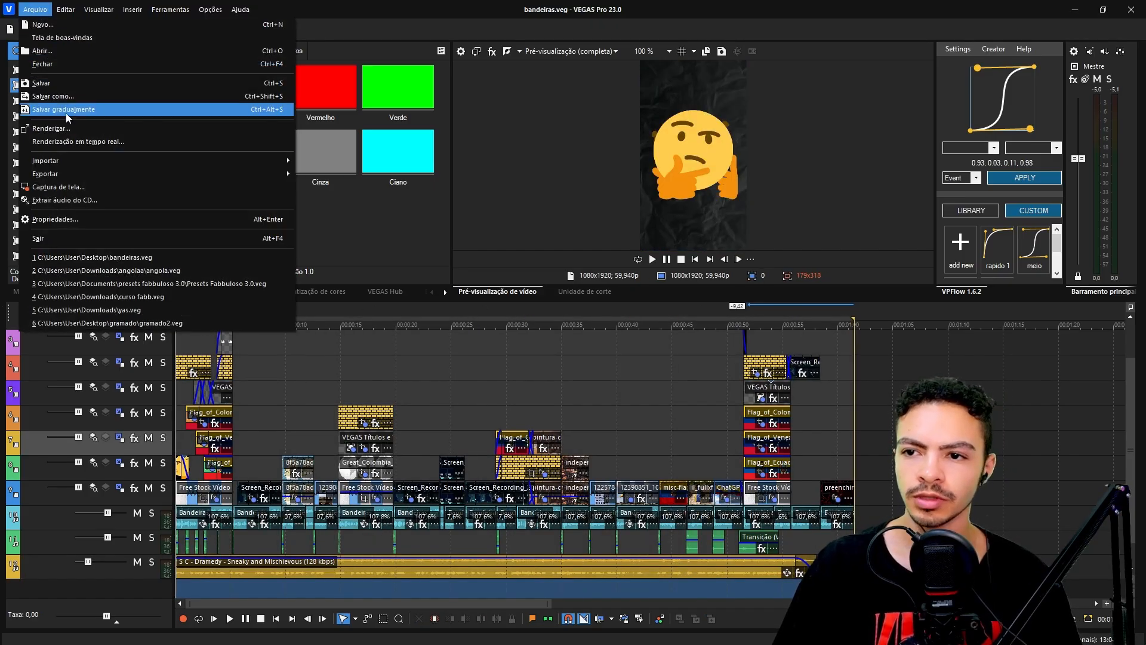
click(47, 129)
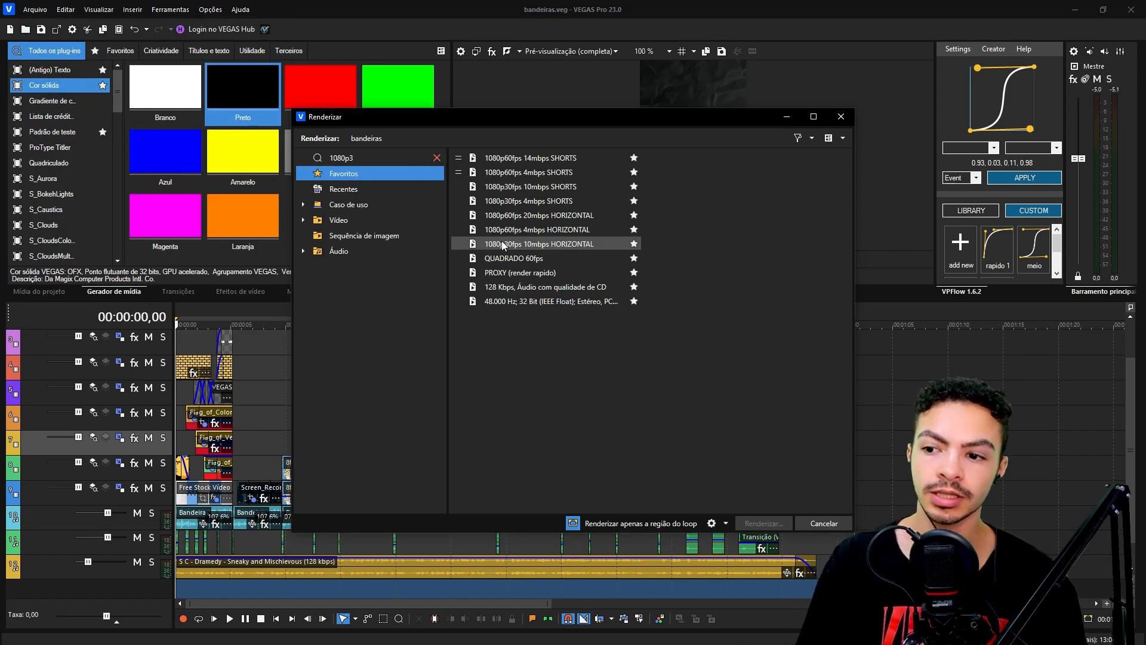
click(375, 225)
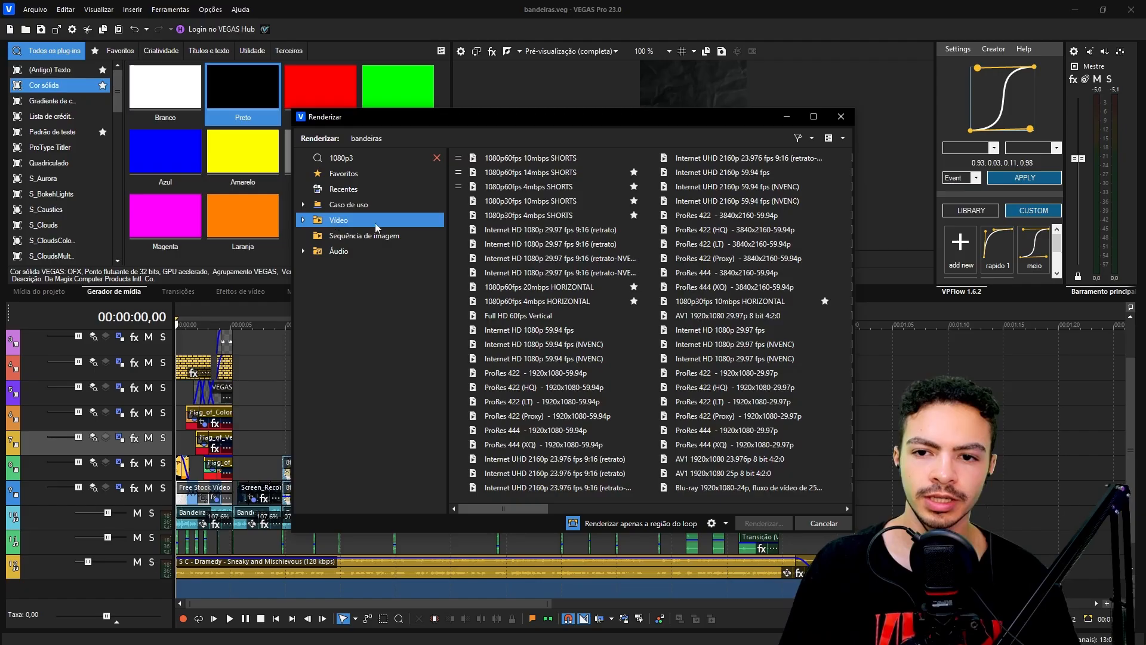
click(615, 245)
click(728, 287)
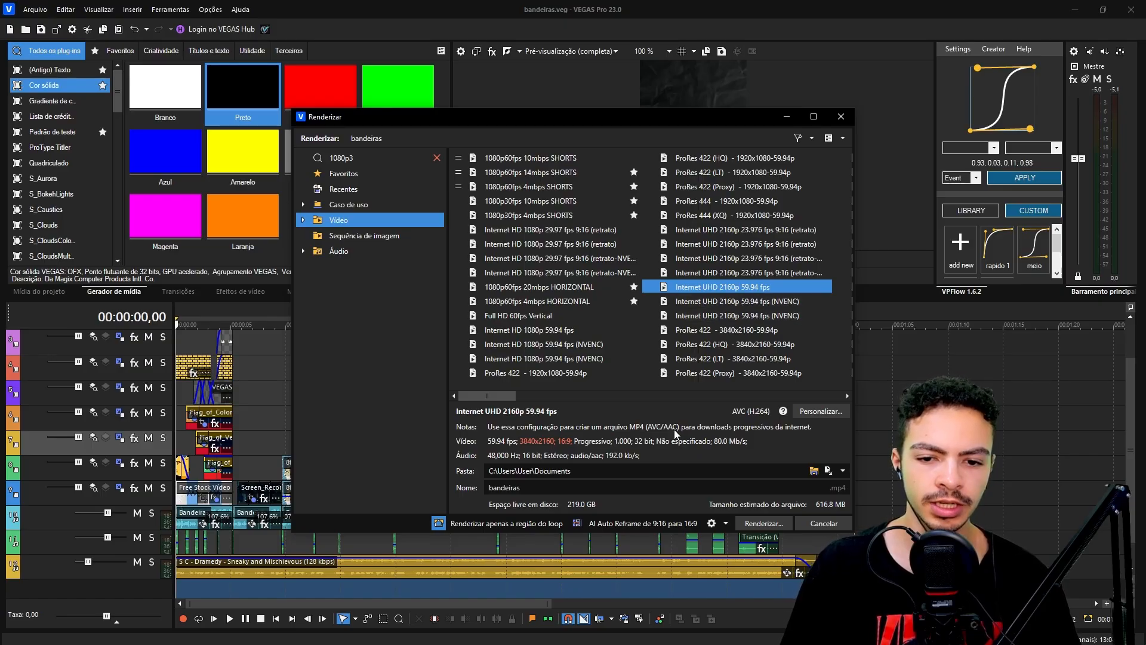
Customize the template with a custom frame size of 1080 by 1920
click(807, 409)
click(556, 214)
click(541, 225)
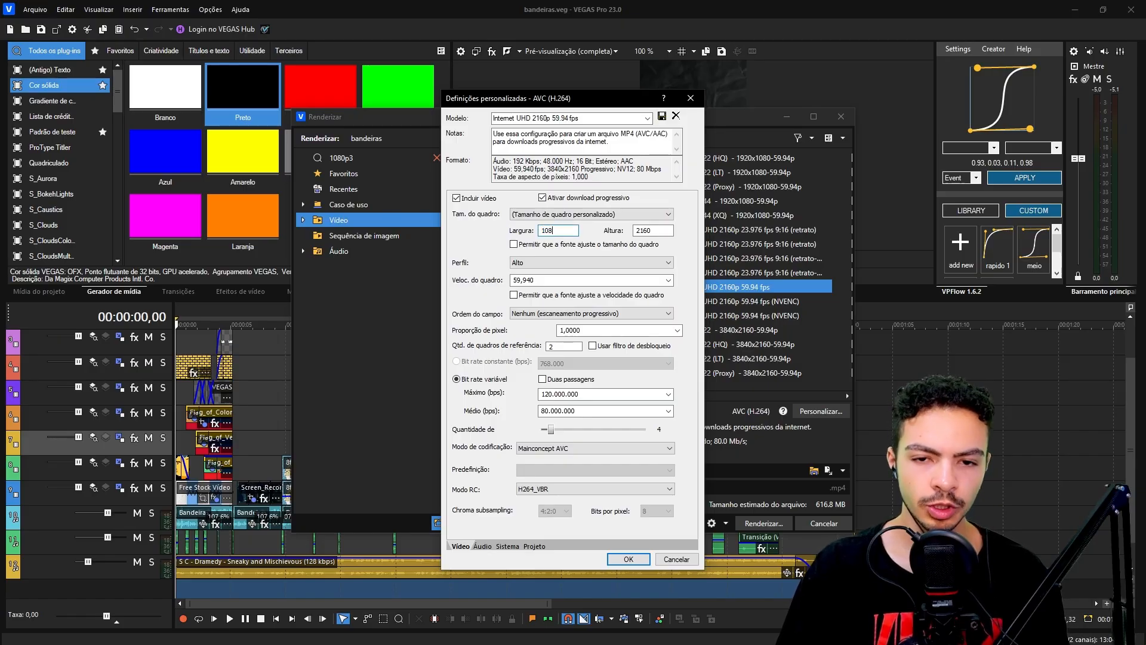
text(1080)
key(Tab)
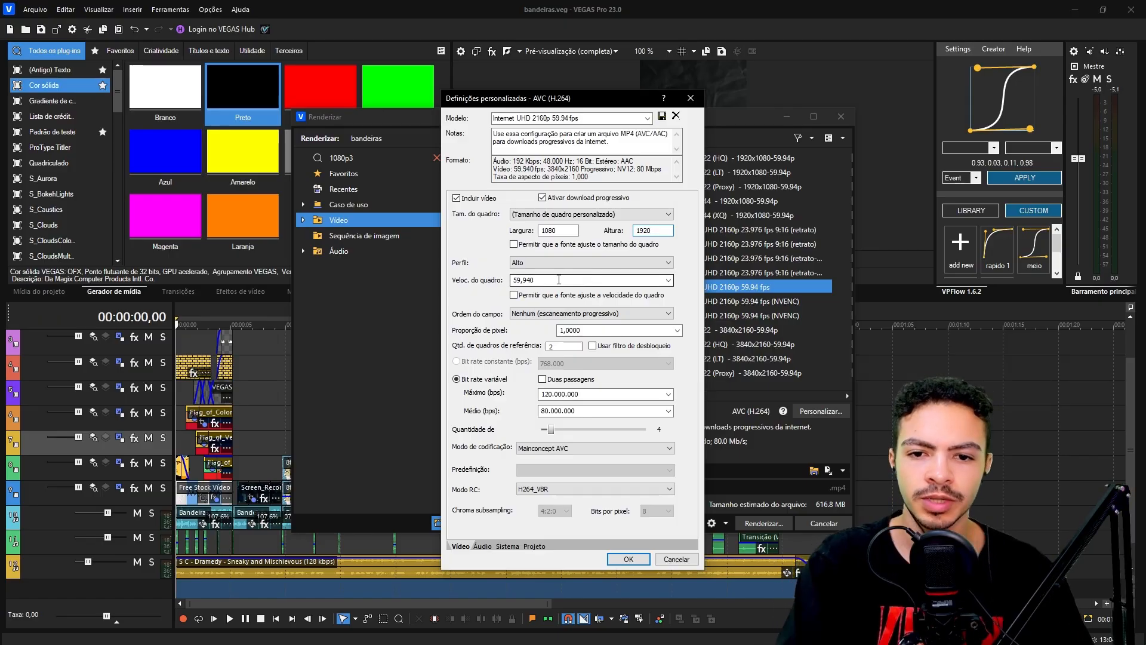
Keep the frame rate at 59,940 and set the maximum and average variable bit rates to 10.000.000 bps
click(589, 281)
click(585, 333)
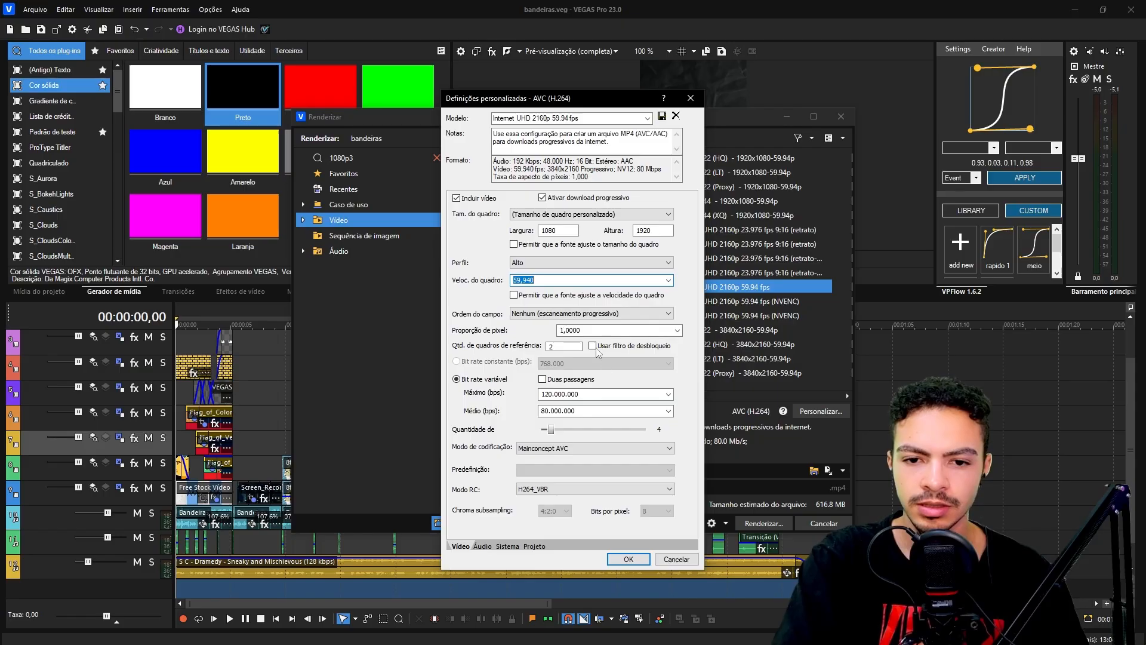
click(669, 394)
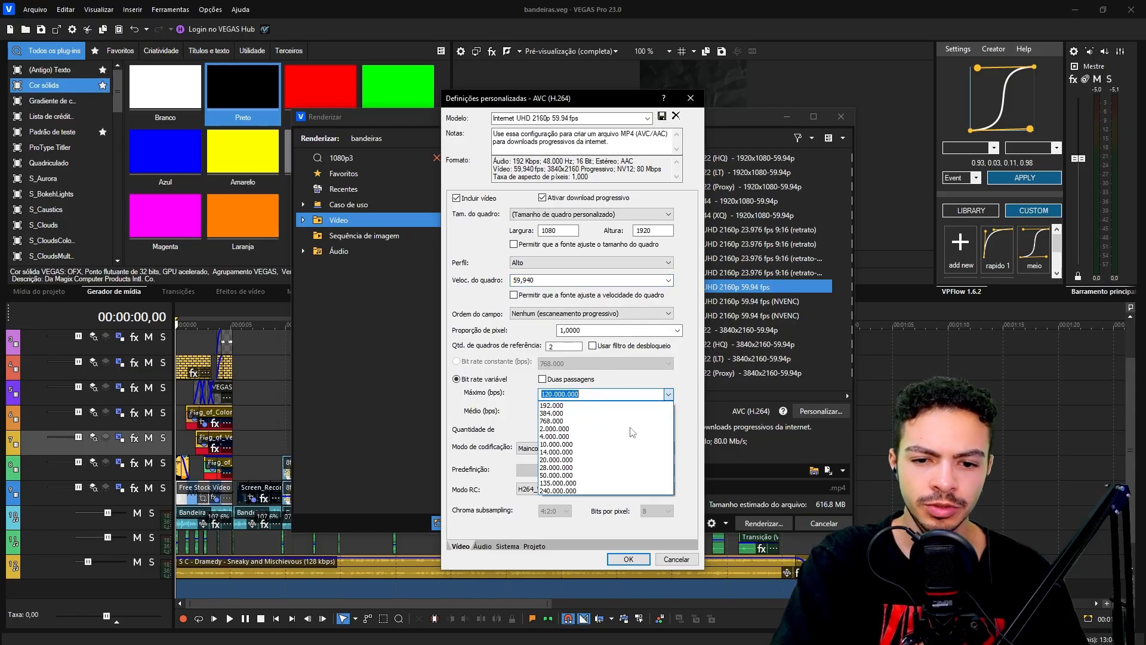
click(572, 444)
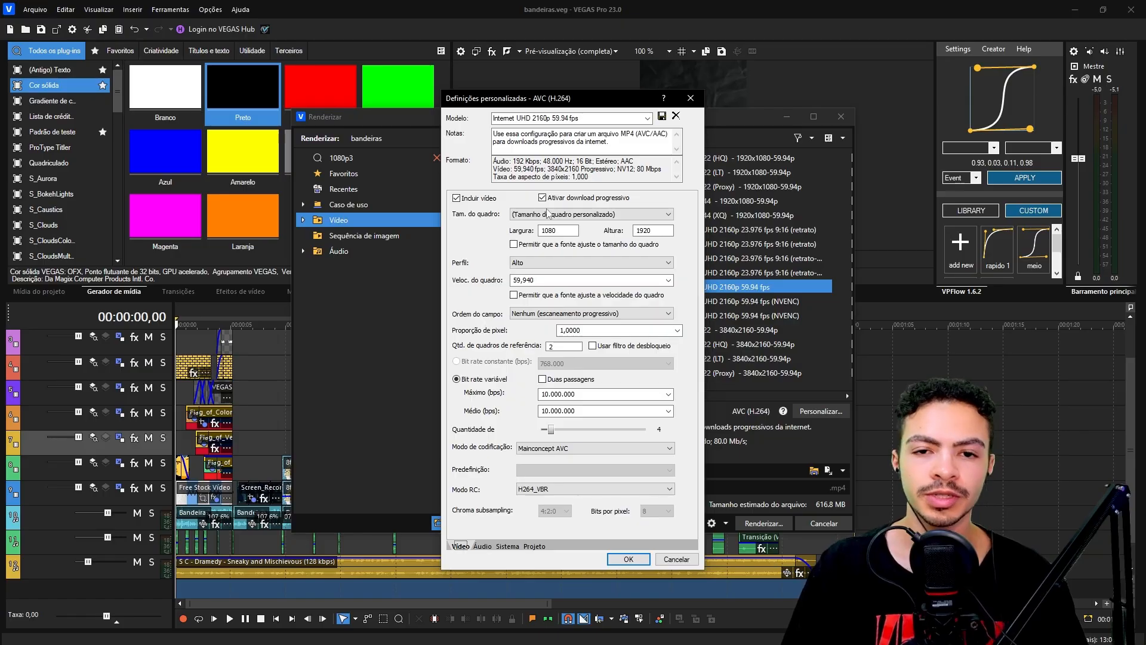
Save the custom settings as the template "shorts fabbuloso" and render the loop region of bandeiras with it
drag(594, 118, 344, 115)
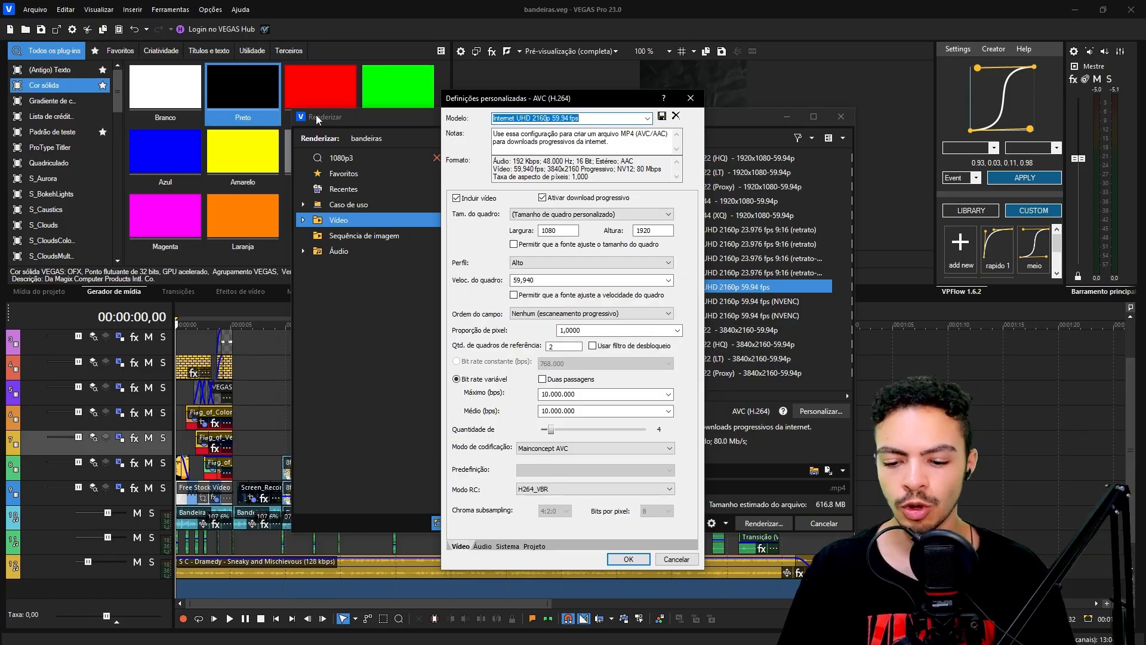
text(shorts fabbuloso)
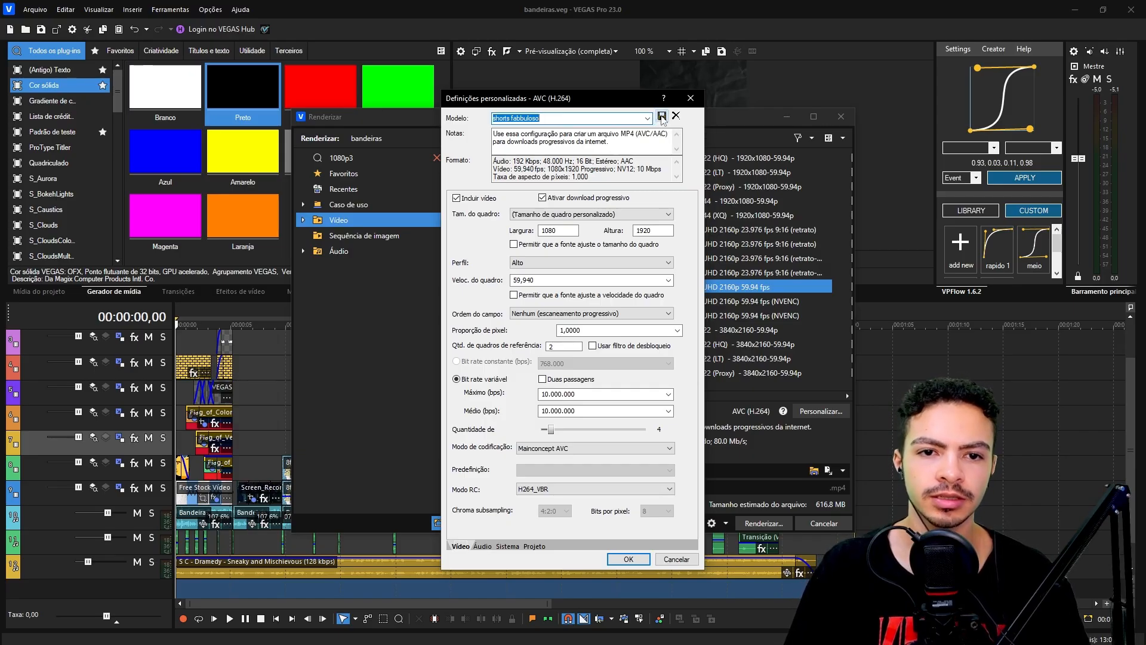
click(689, 100)
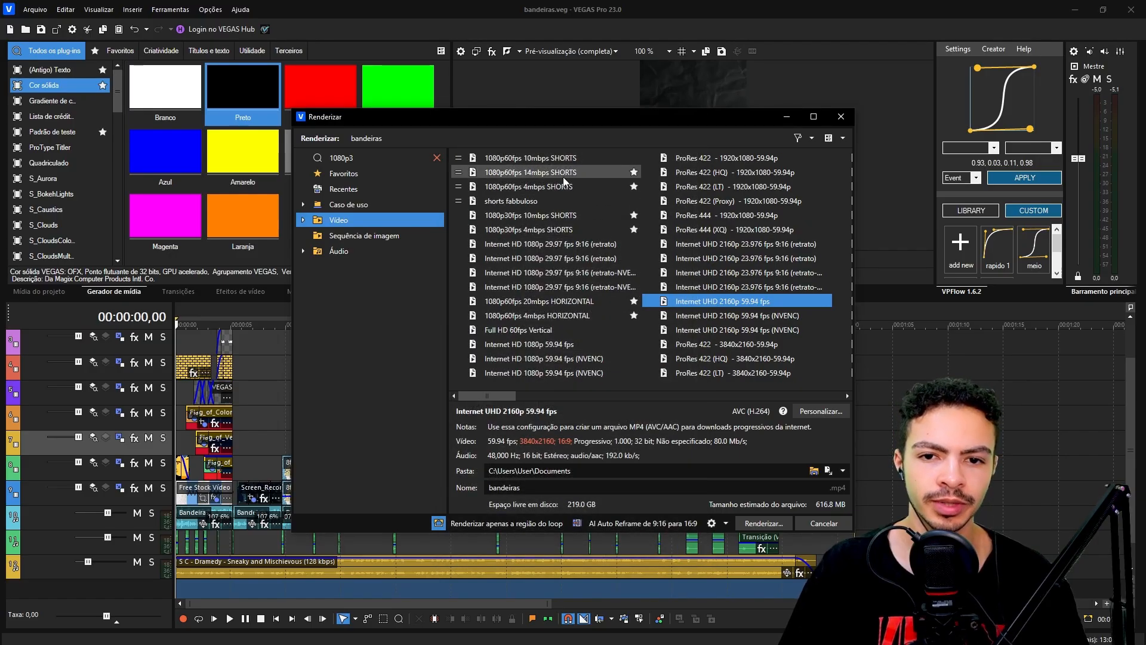
click(476, 206)
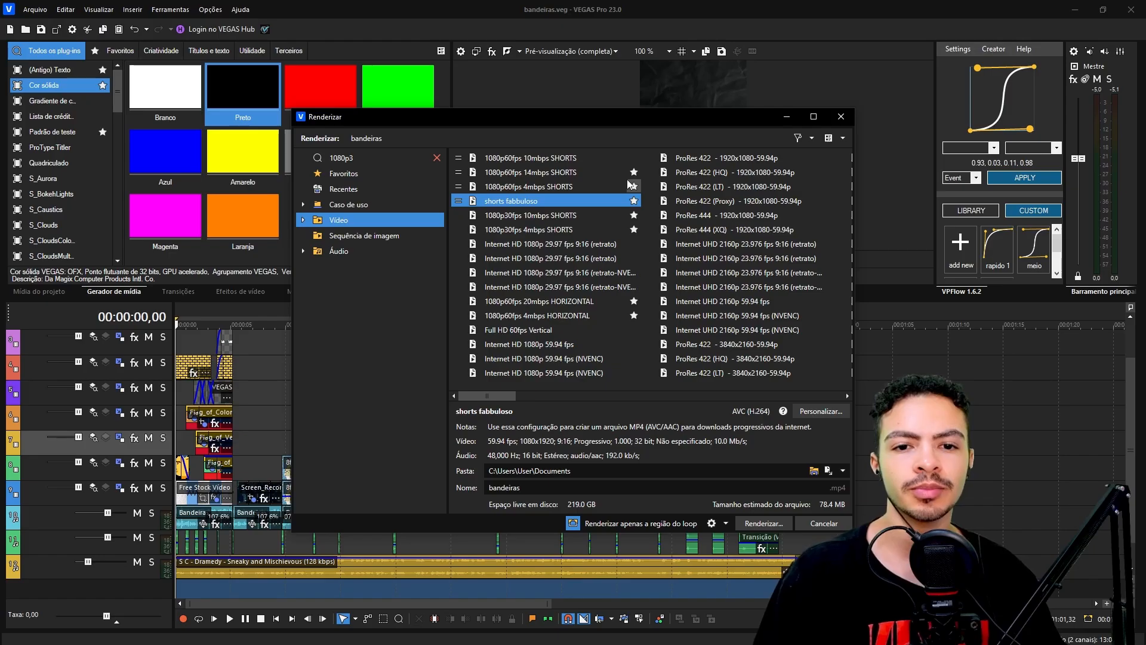
click(763, 524)
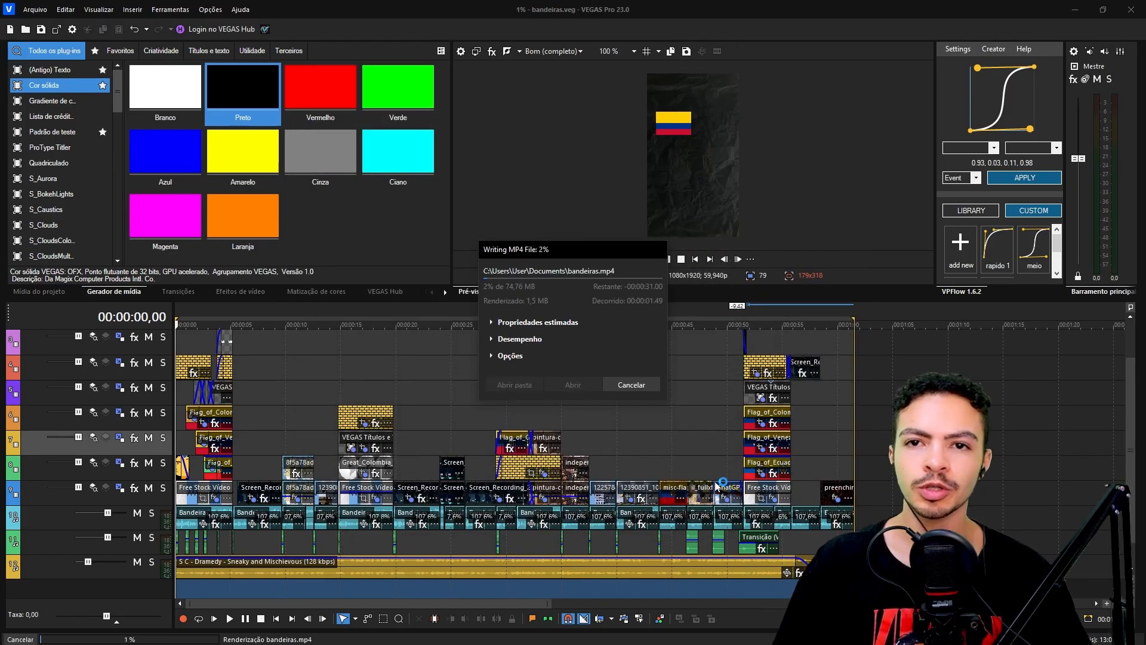